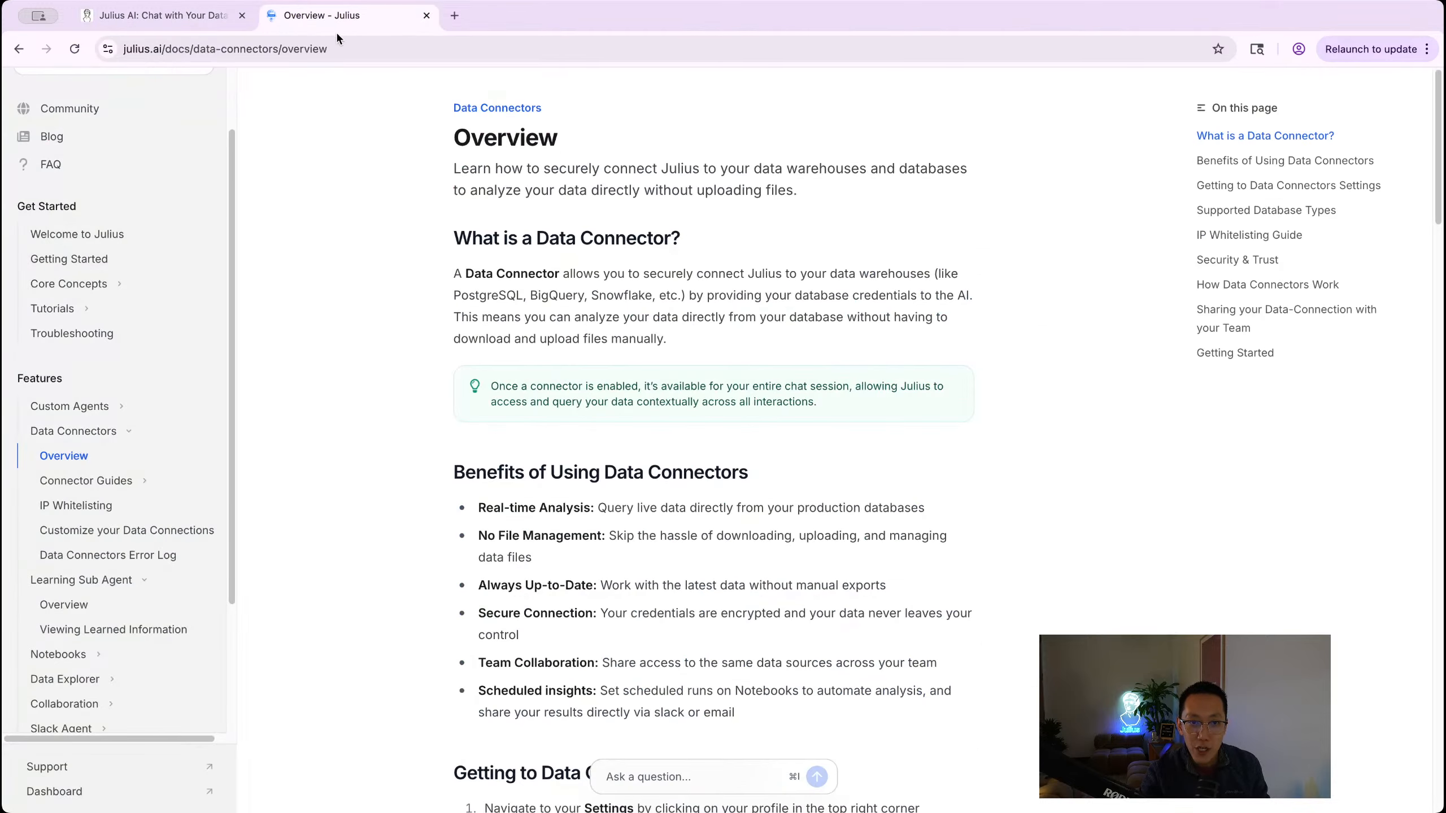
click(330, 49)
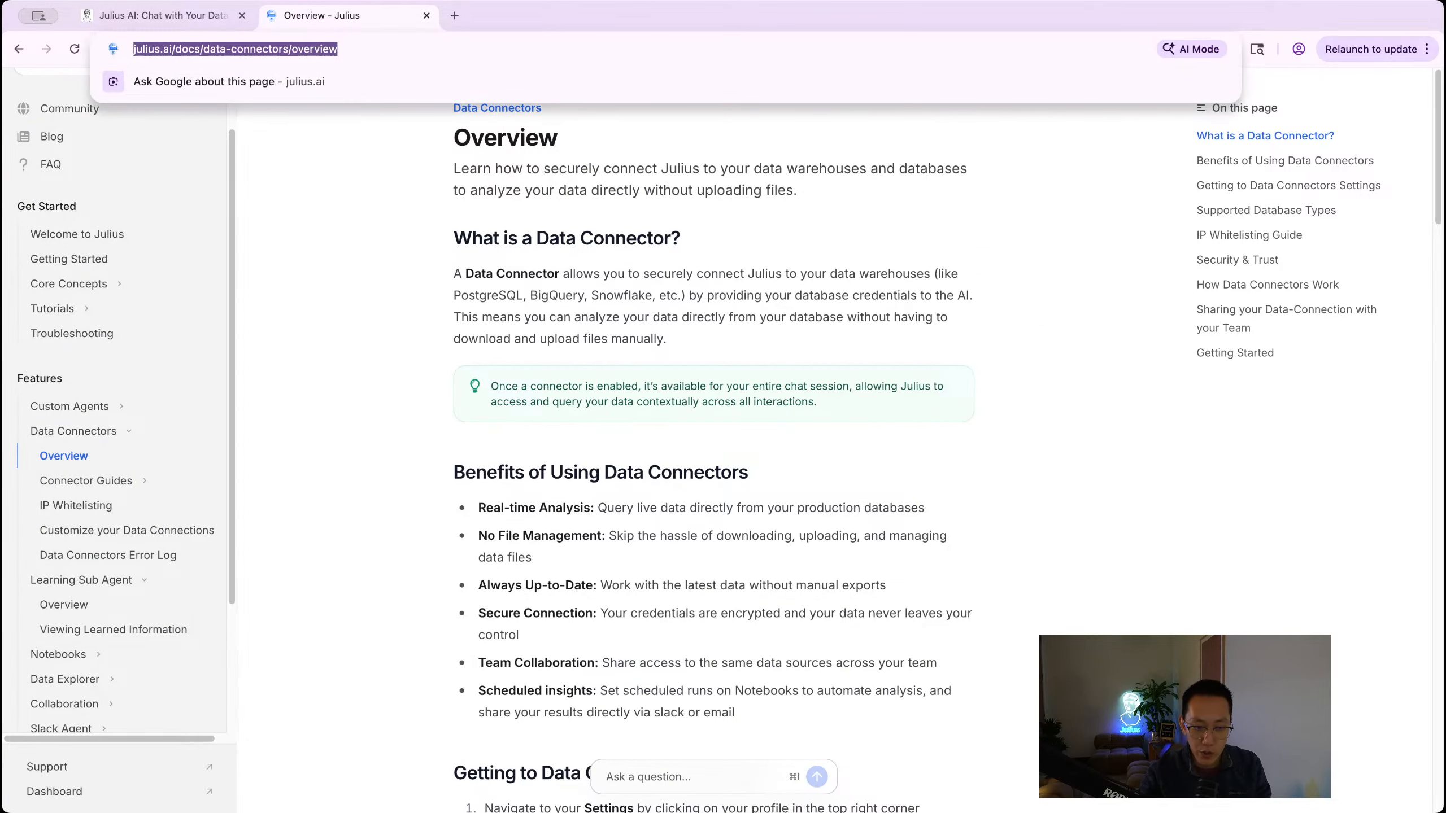
key(super+Tab)
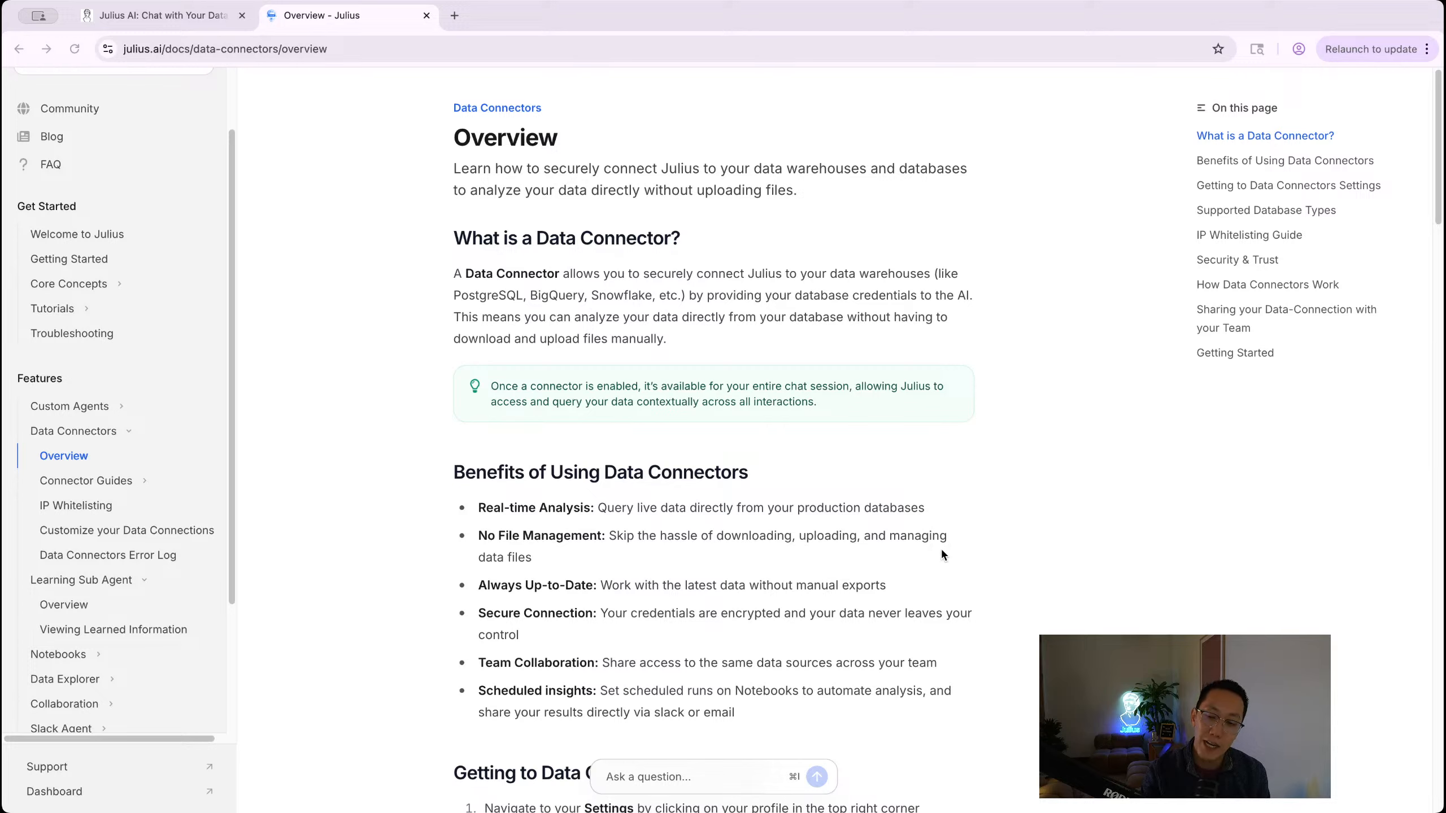
key(super+l)
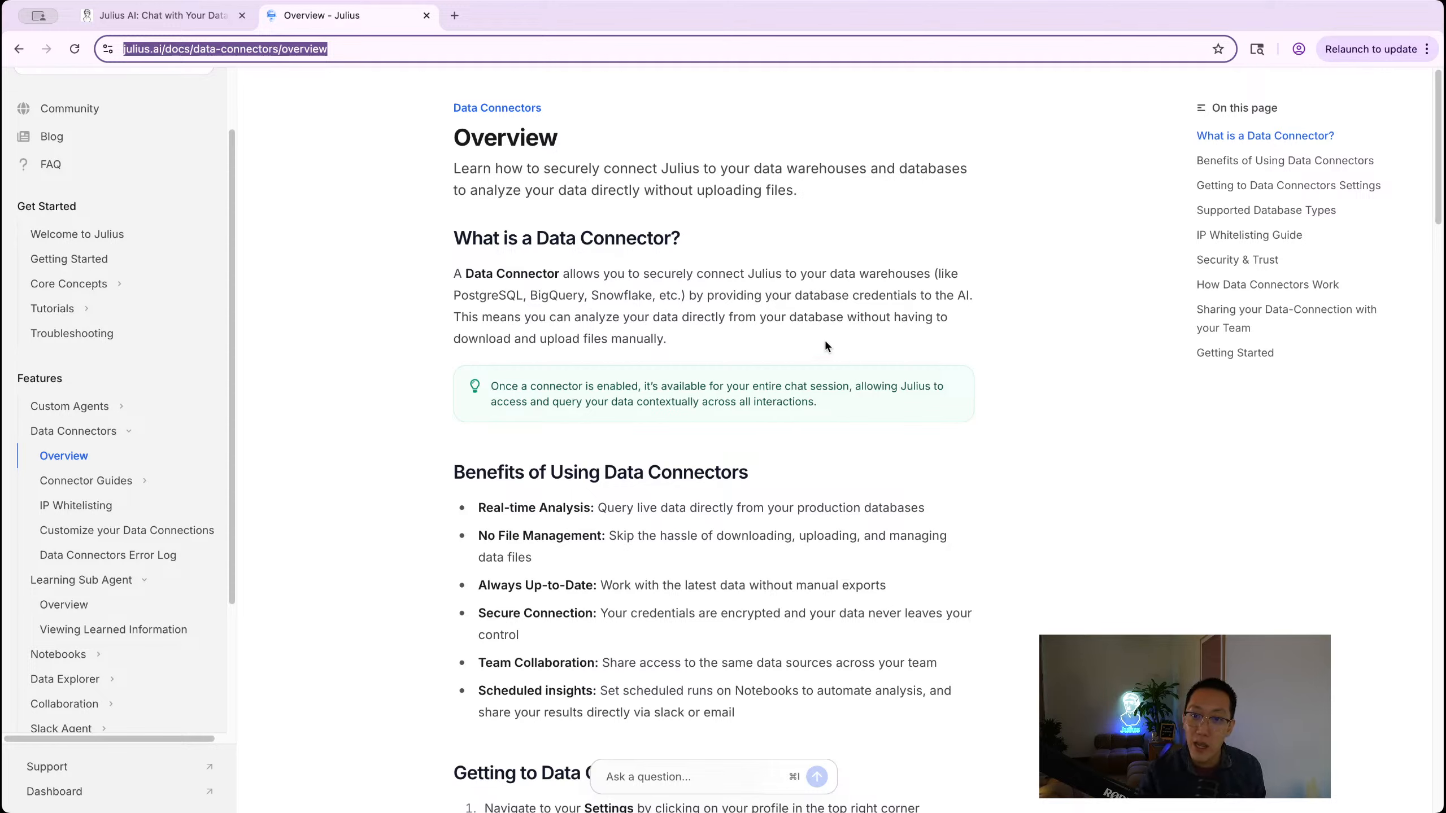
Step: Return to Julius's Data Connectors page and open the Create Postgres Connector form
click(183, 13)
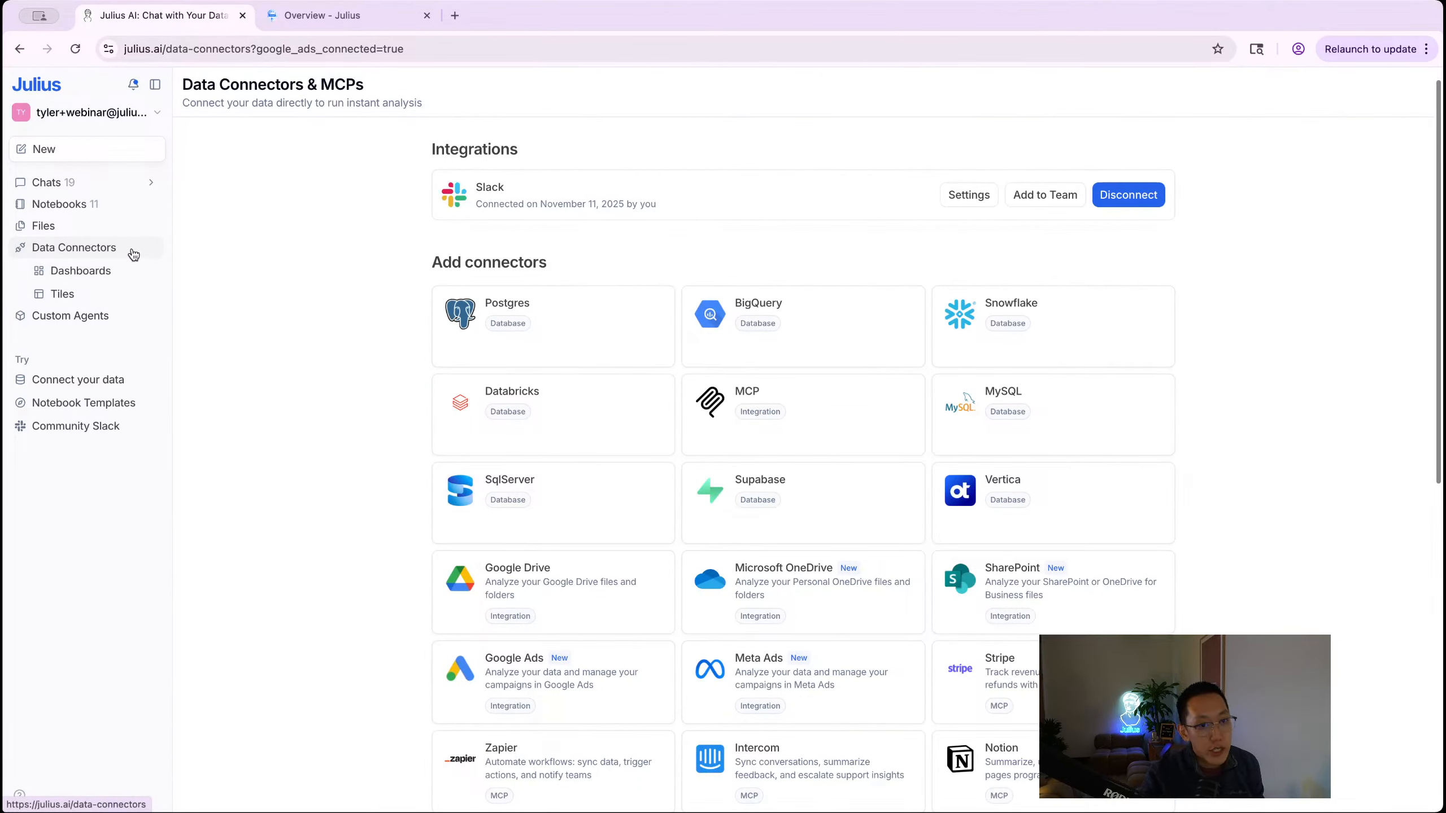
click(72, 251)
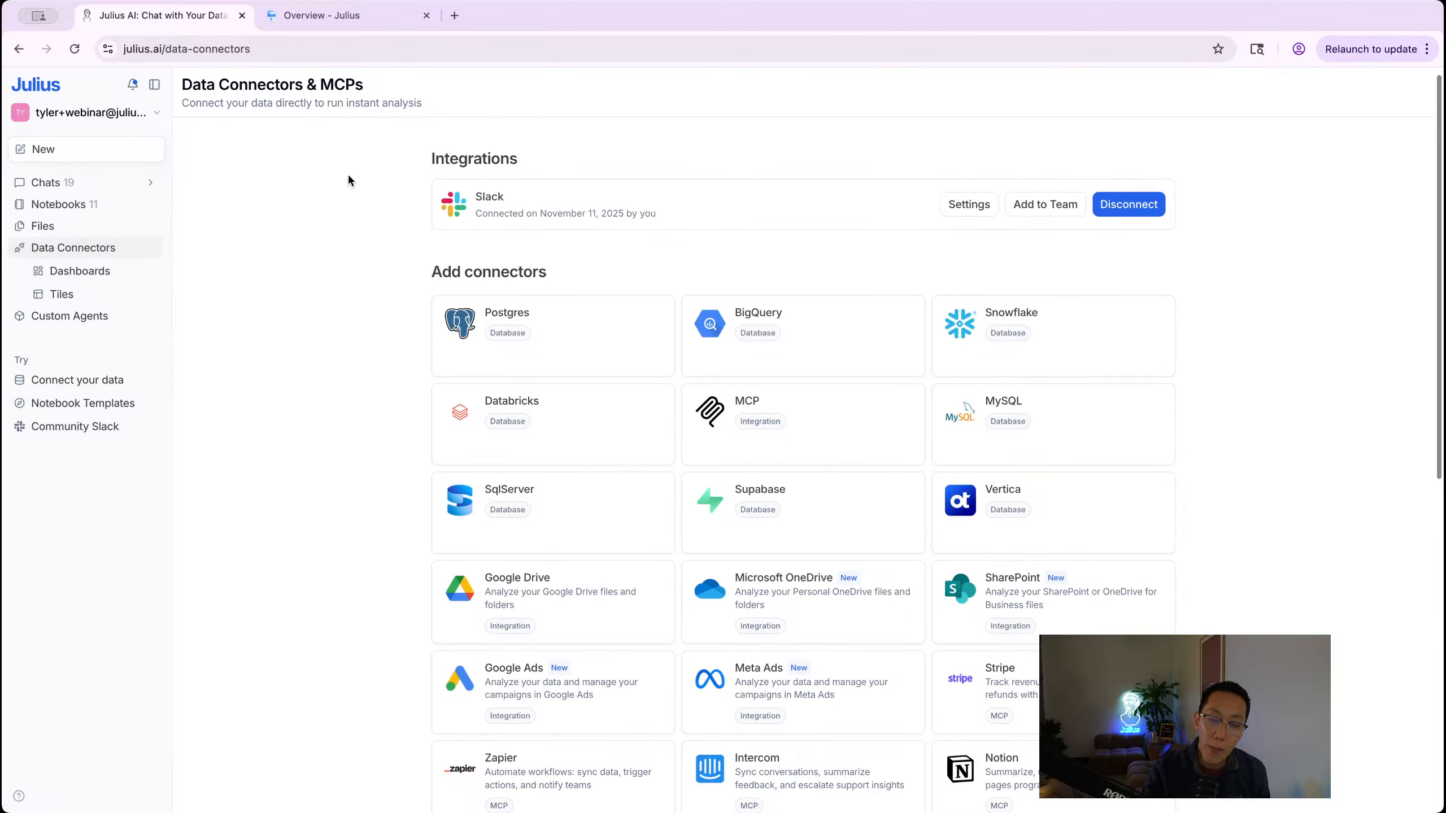
scroll(320, 145, down, 3)
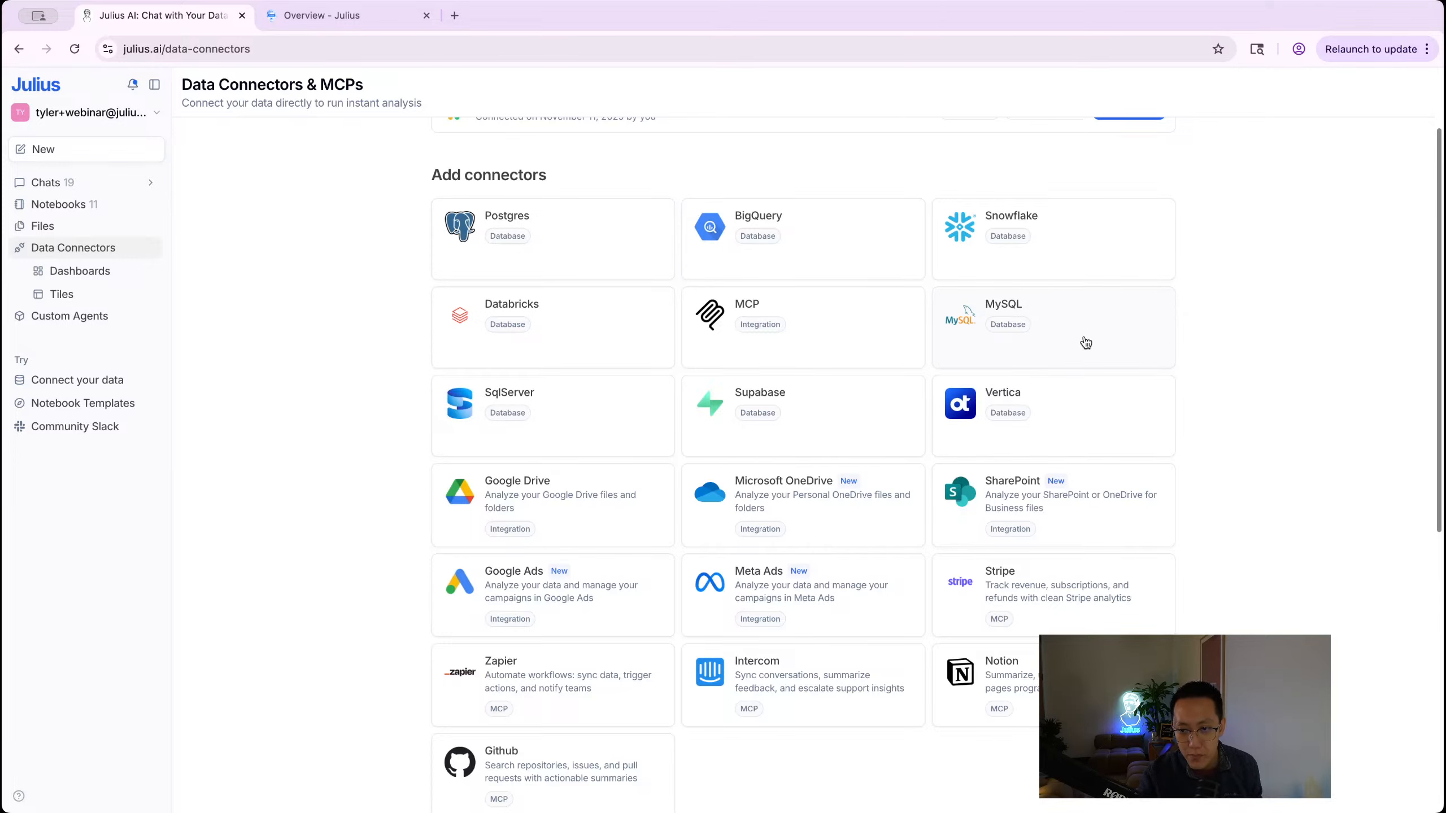
click(547, 241)
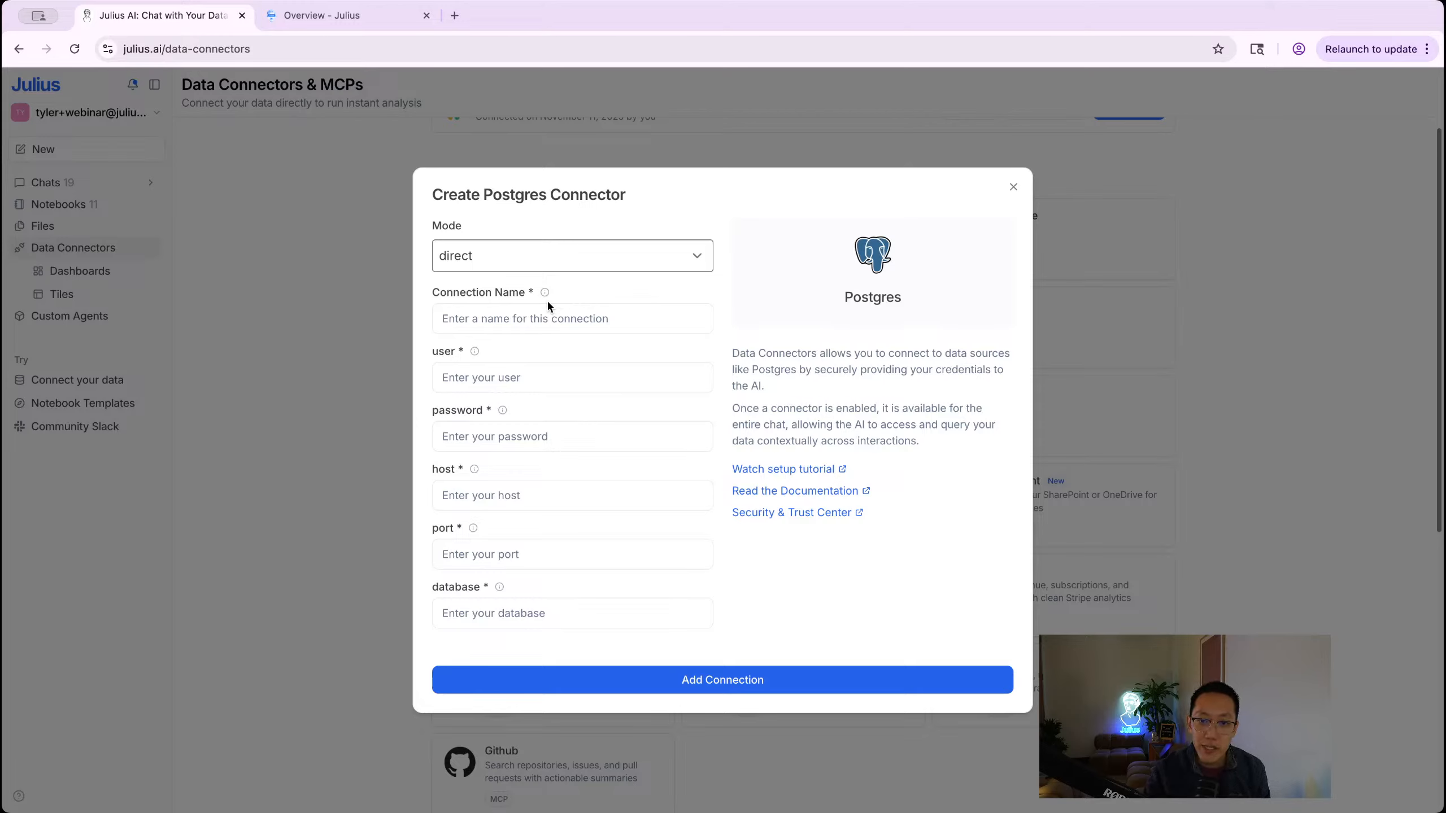
click(533, 260)
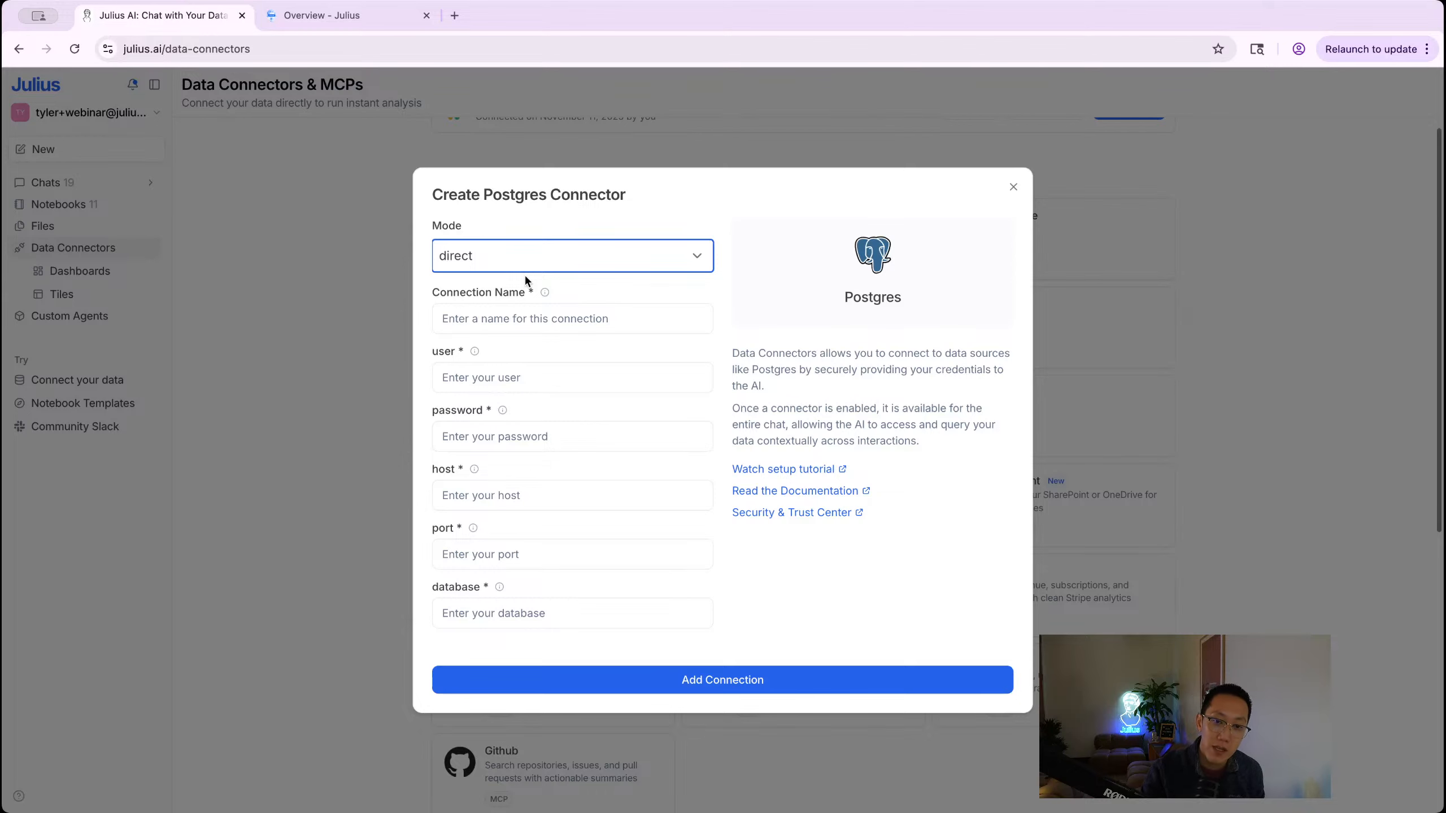
click(525, 276)
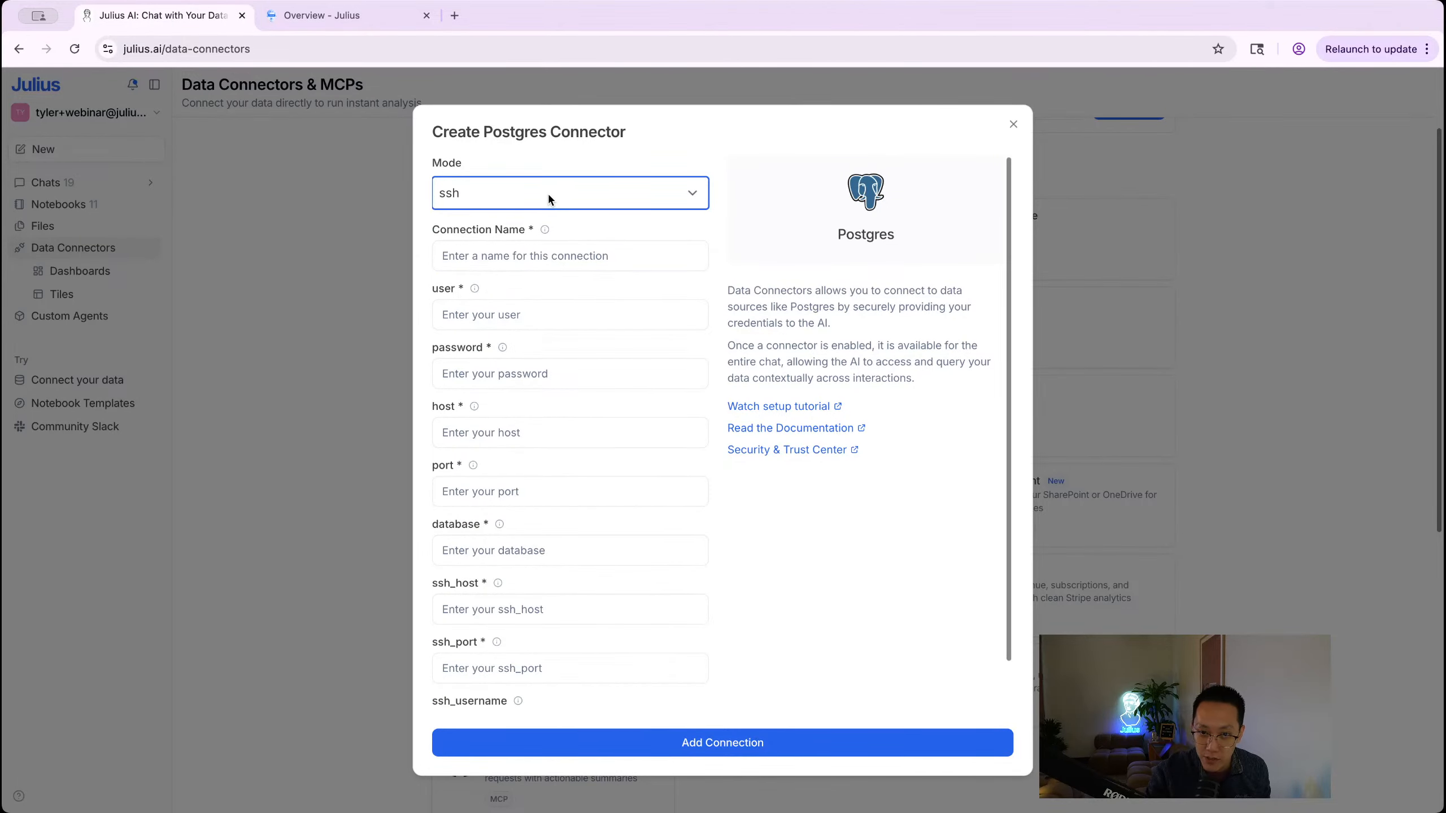
click(500, 180)
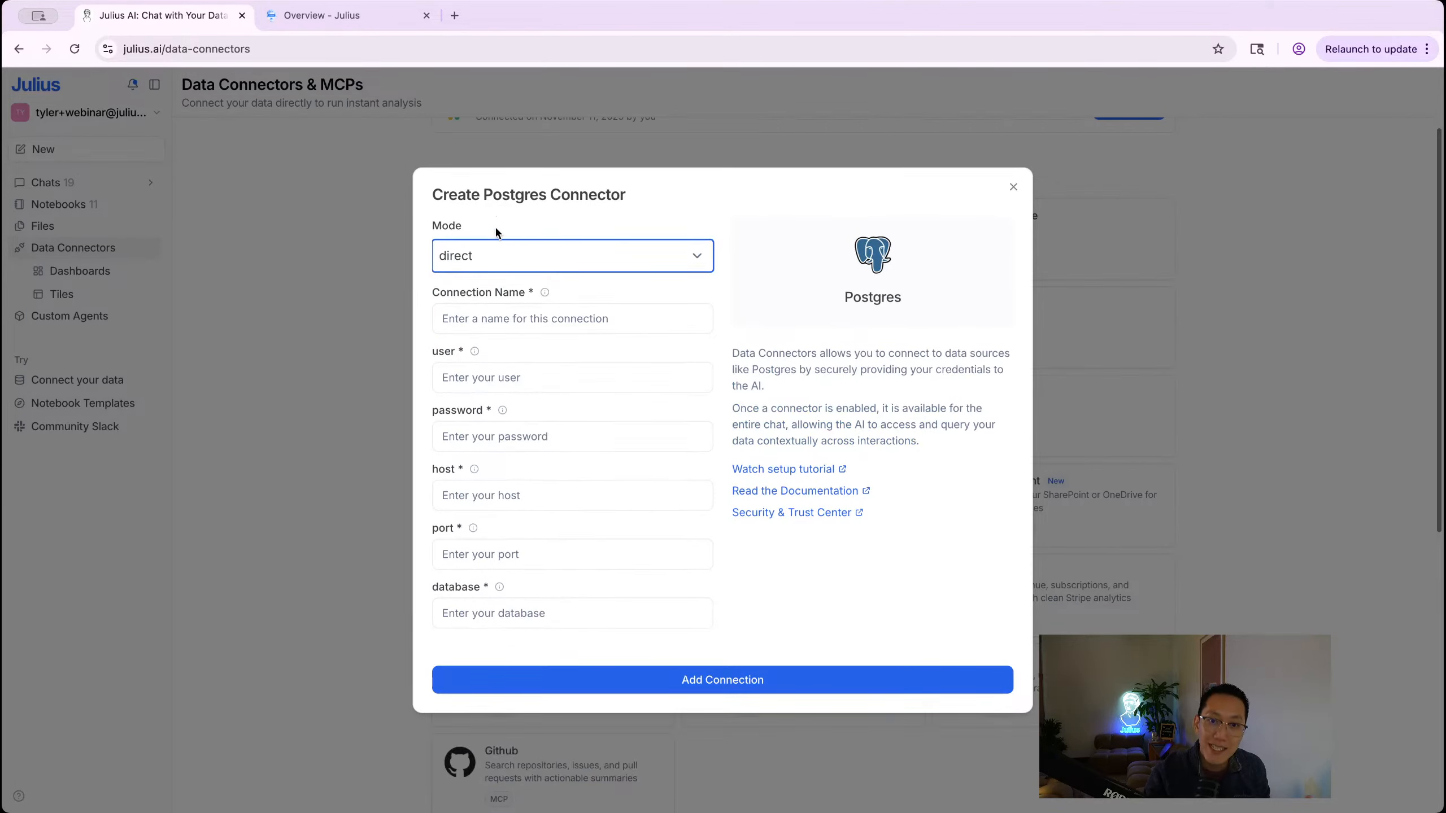
click(514, 320)
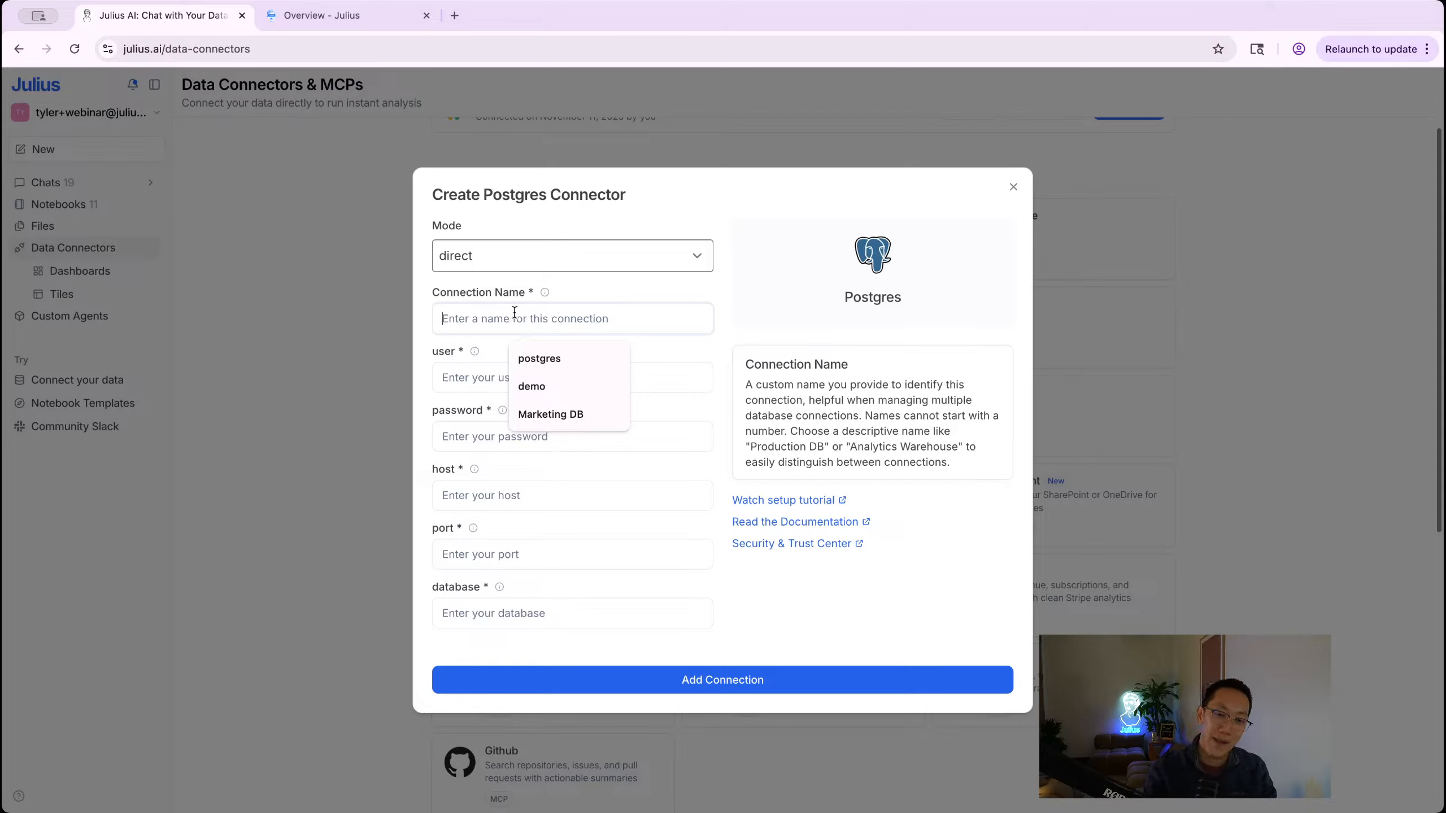
Step: Name the connection Marketing DB and enter postgres as the database user
text(Marketing DB)
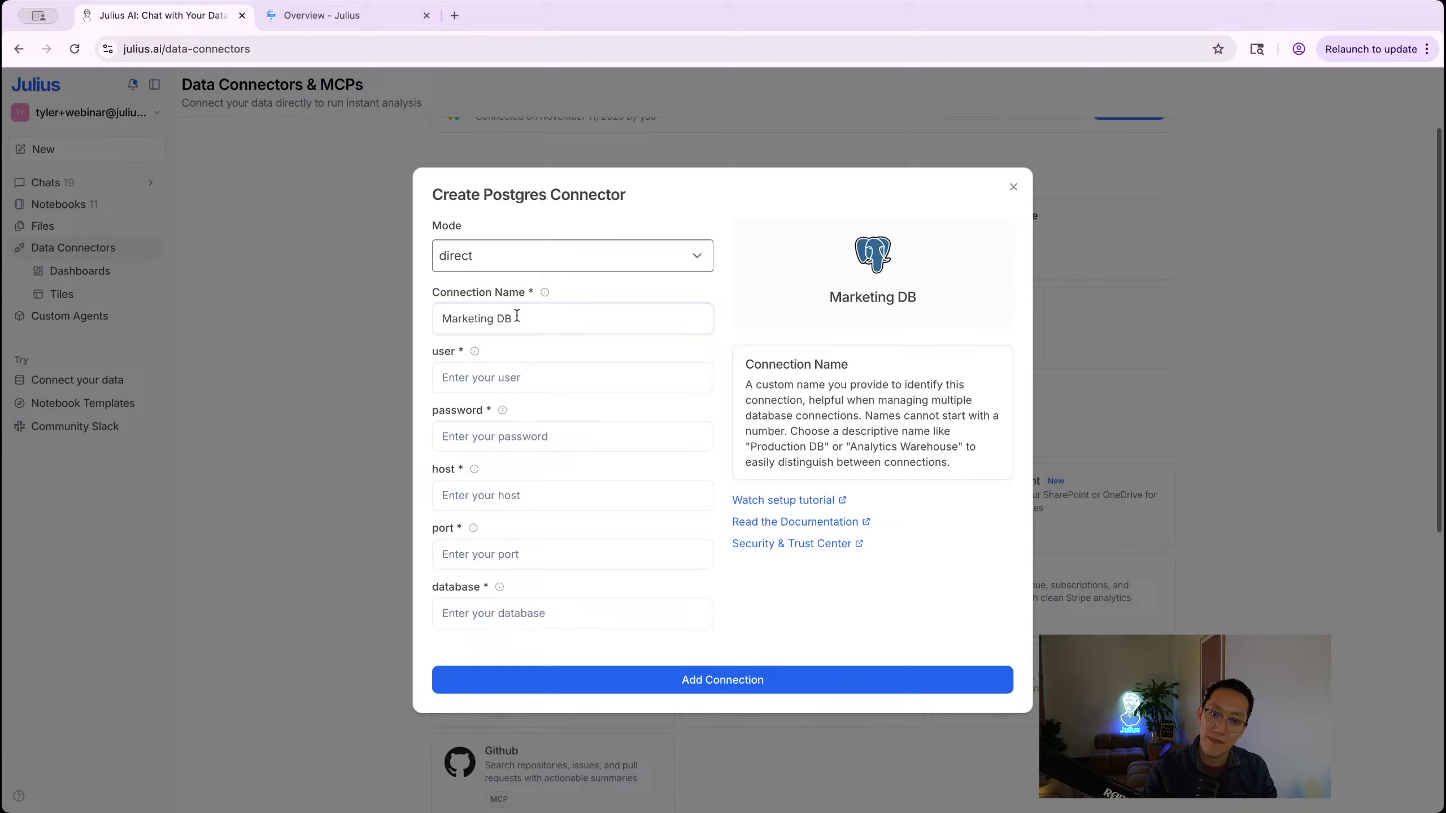
drag(516, 316, 441, 320)
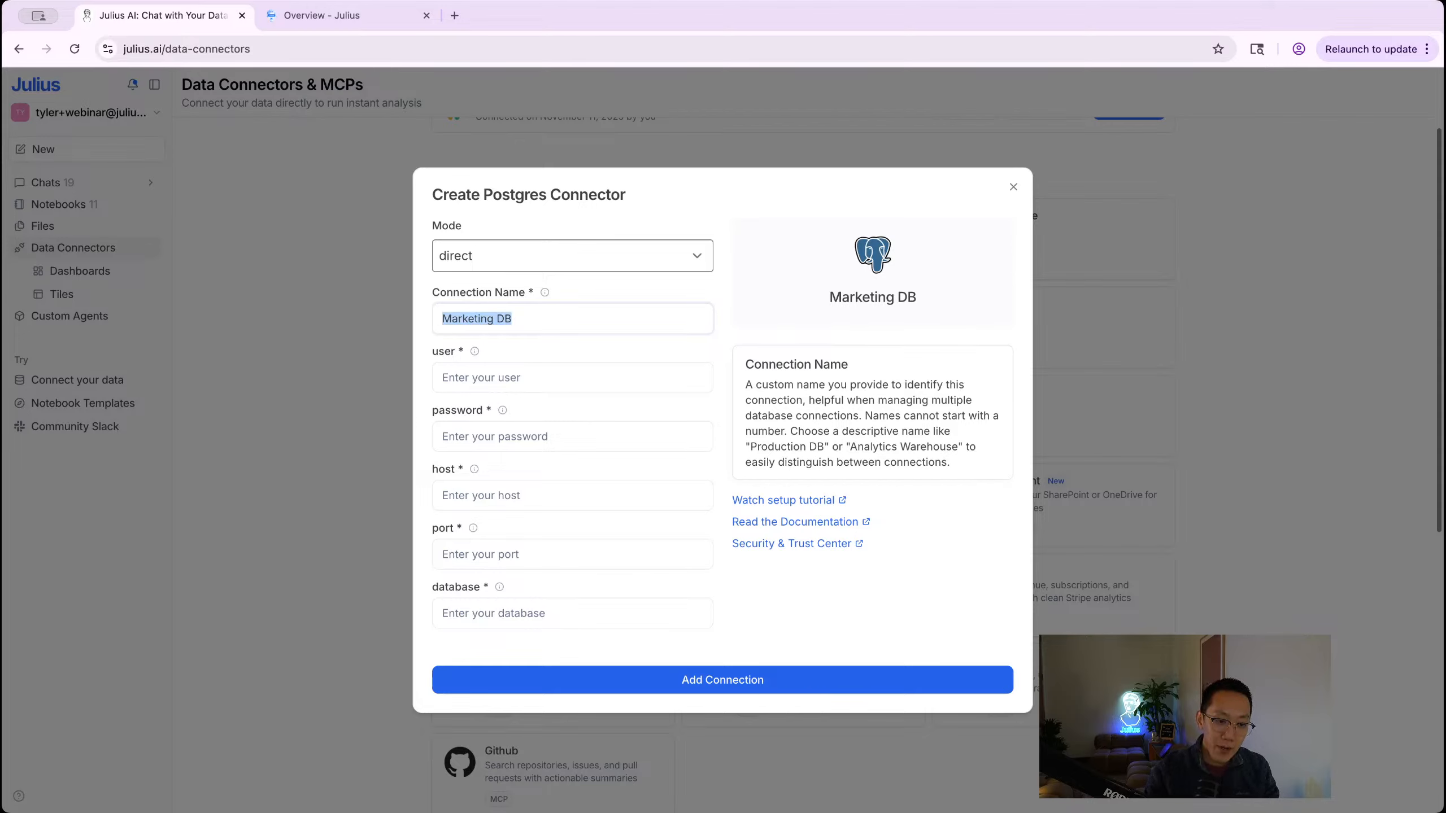
key(super+Tab)
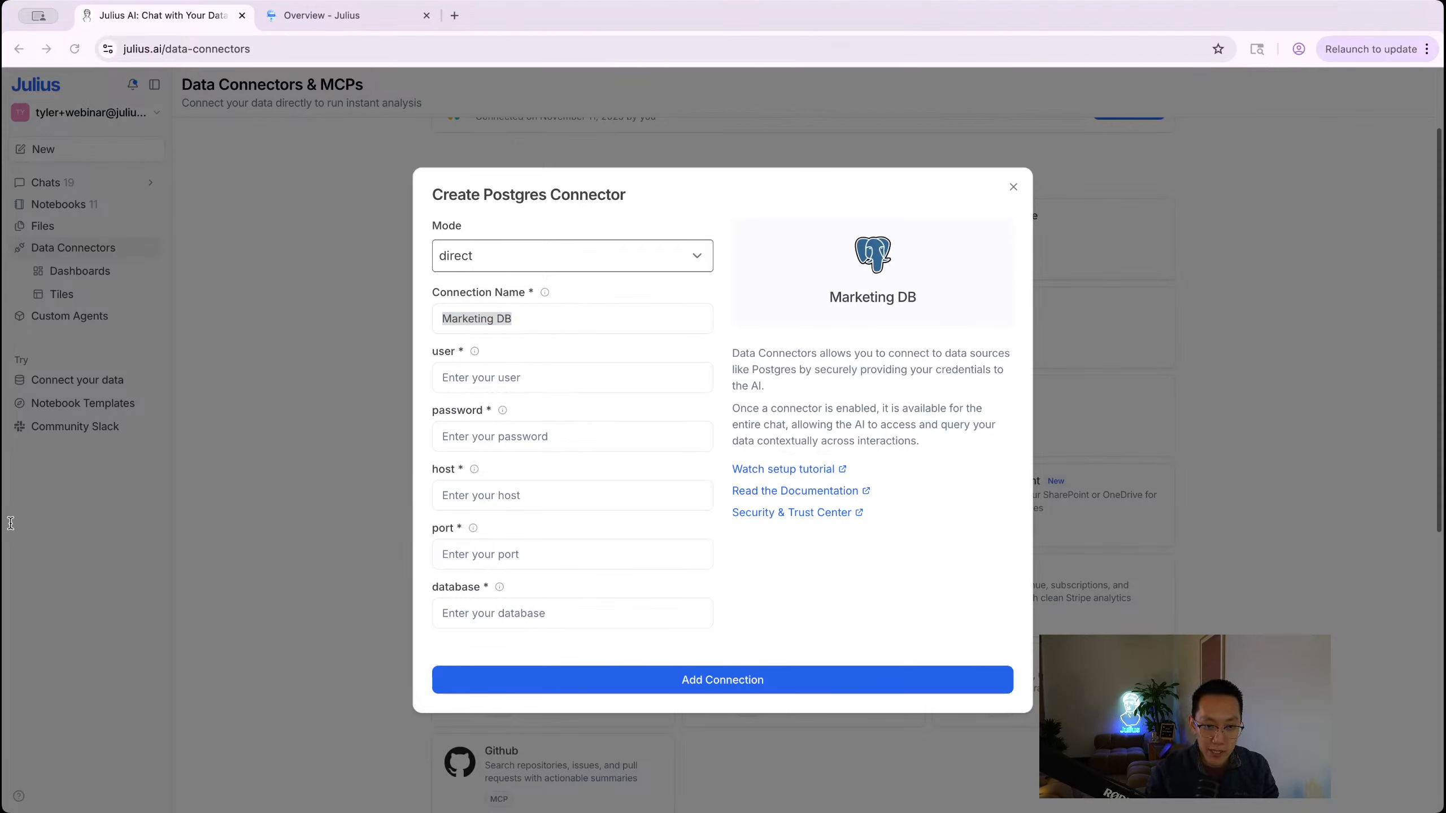
click(530, 387)
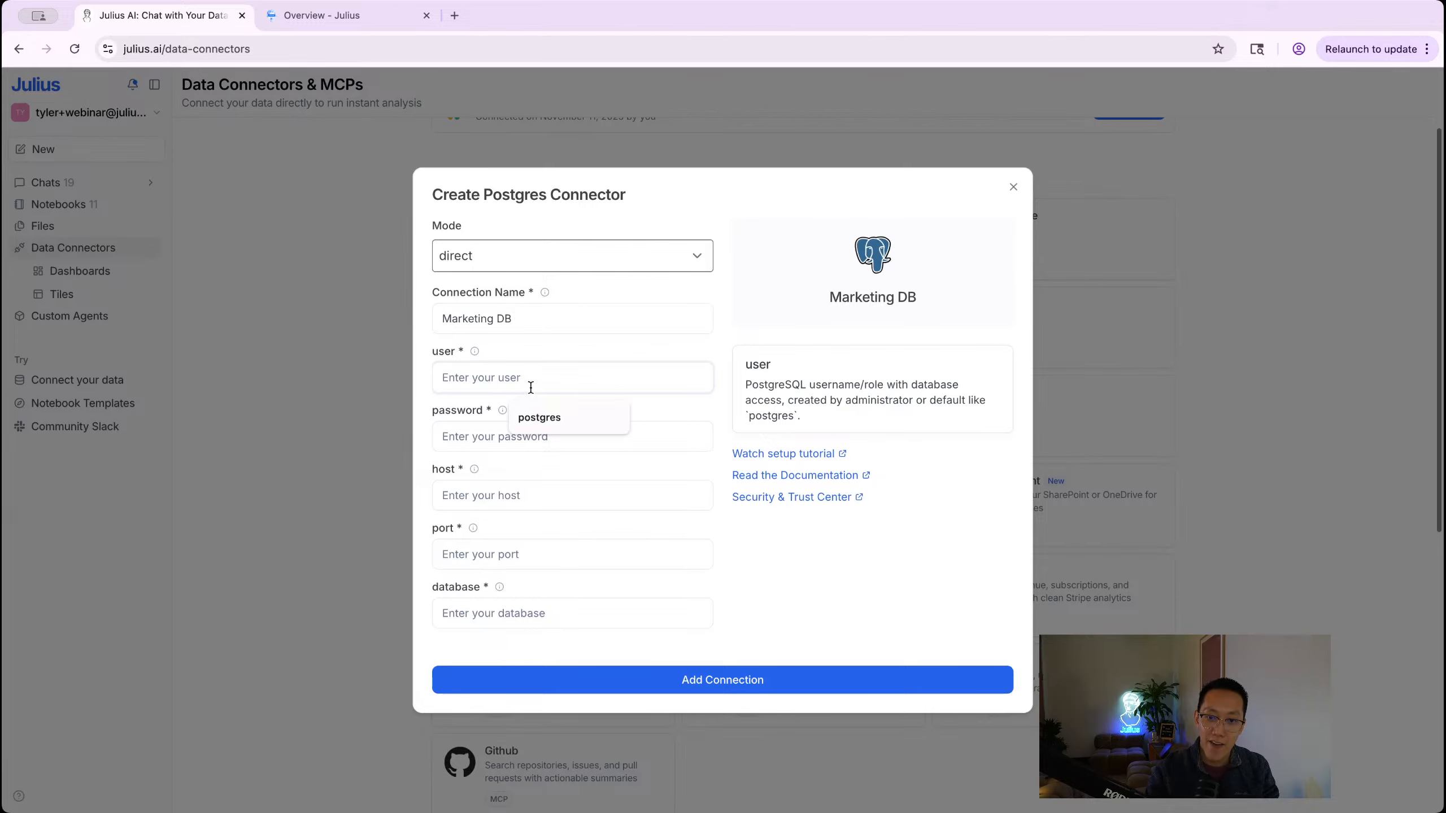
text(postgres)
key(Tab)
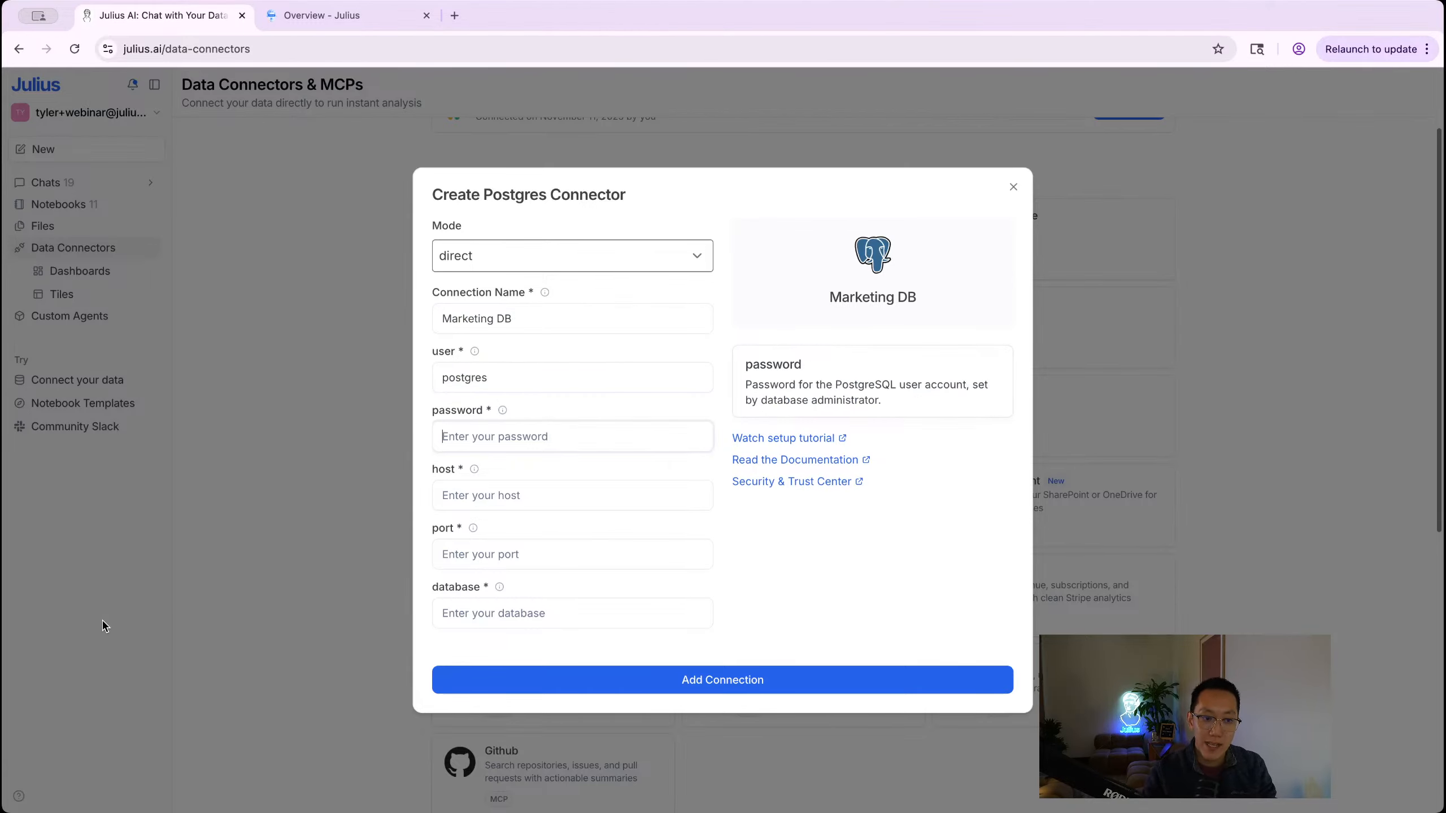
Step: Paste in the password, host 34.135.228.106, port 5432 and database postgres
key(super+Tab)
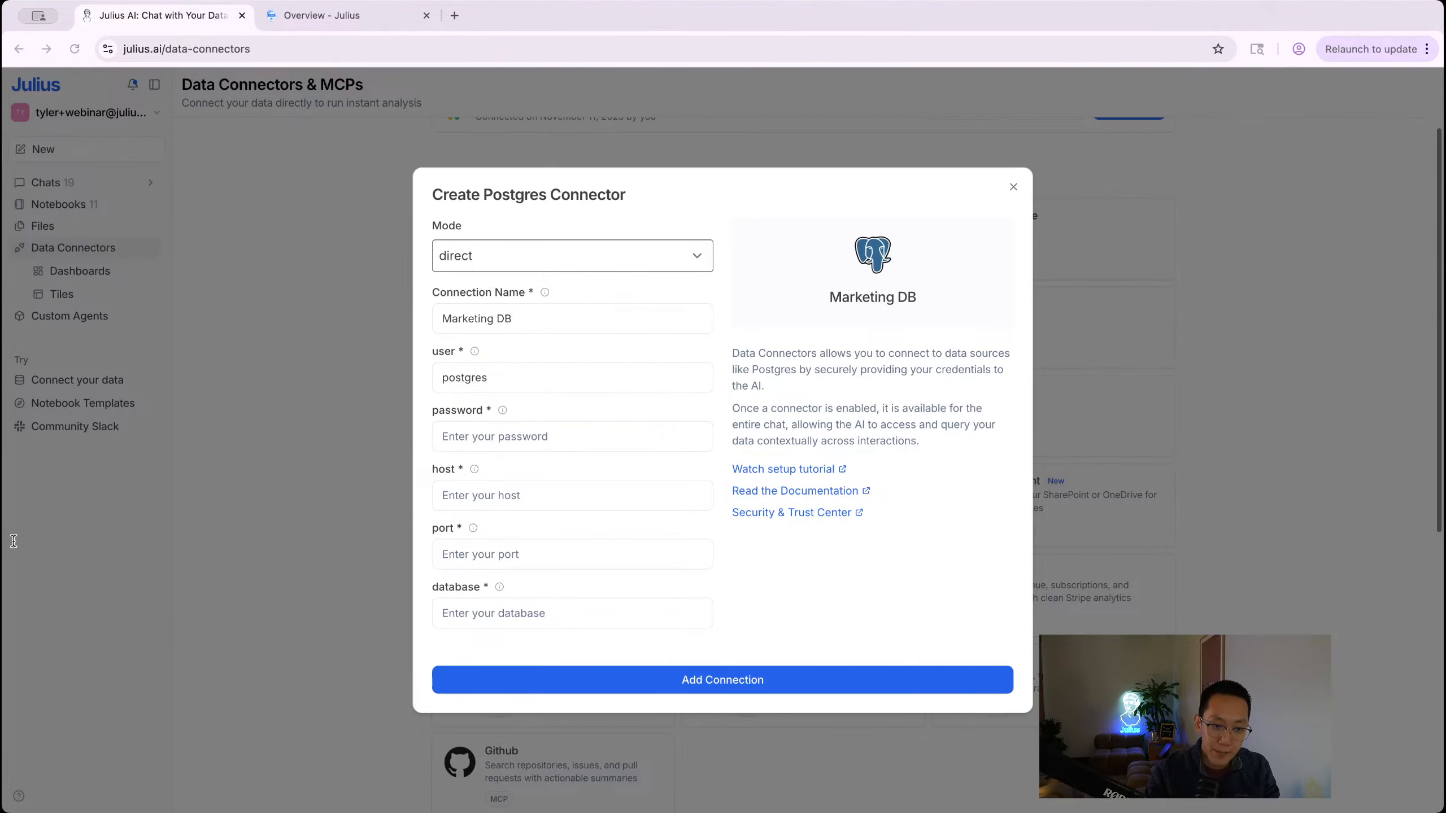
click(620, 430)
key(super+v)
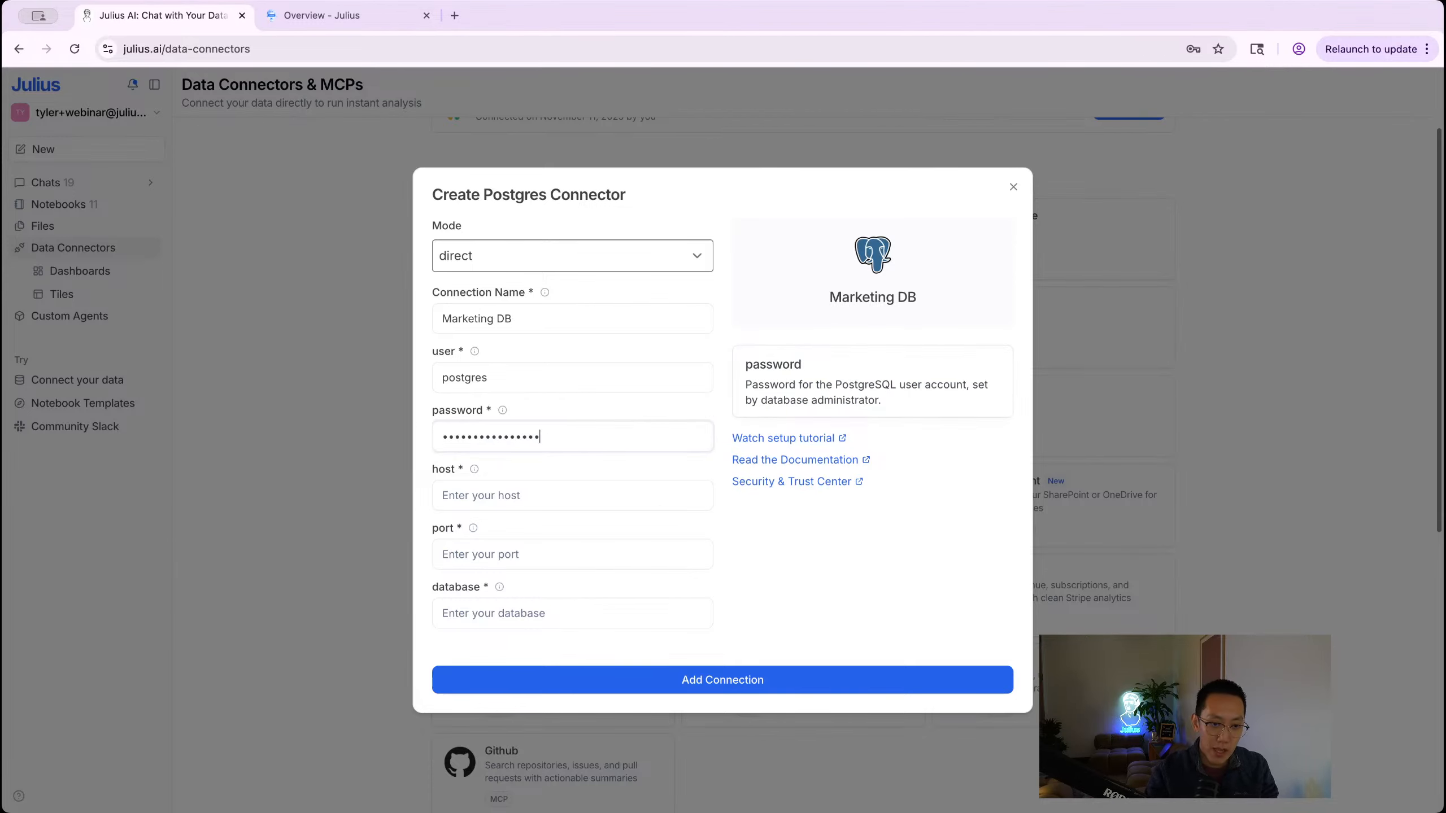
key(super+Tab)
key(super+Tab)
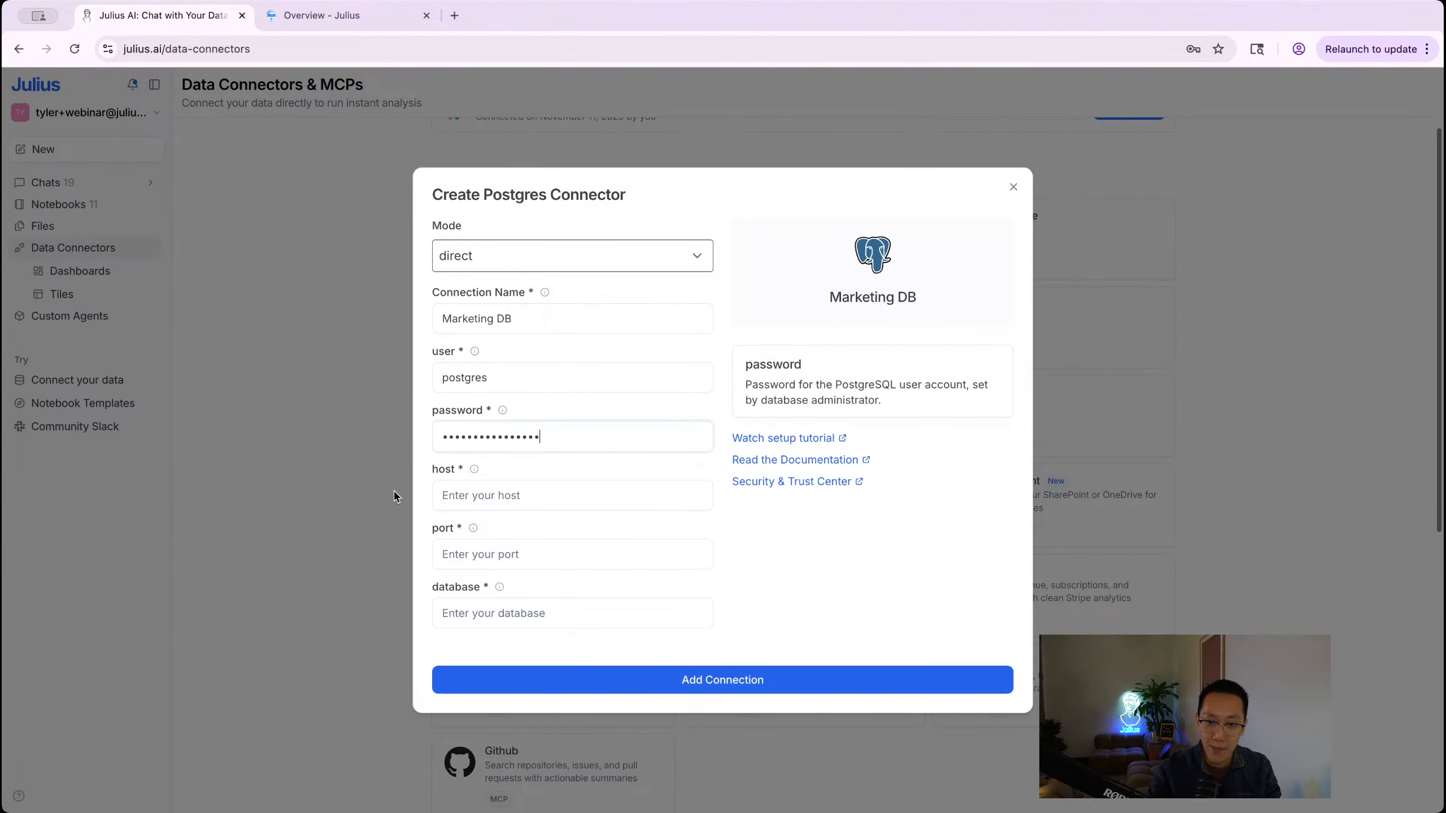
click(475, 500)
key(super+v)
key(super+Tab)
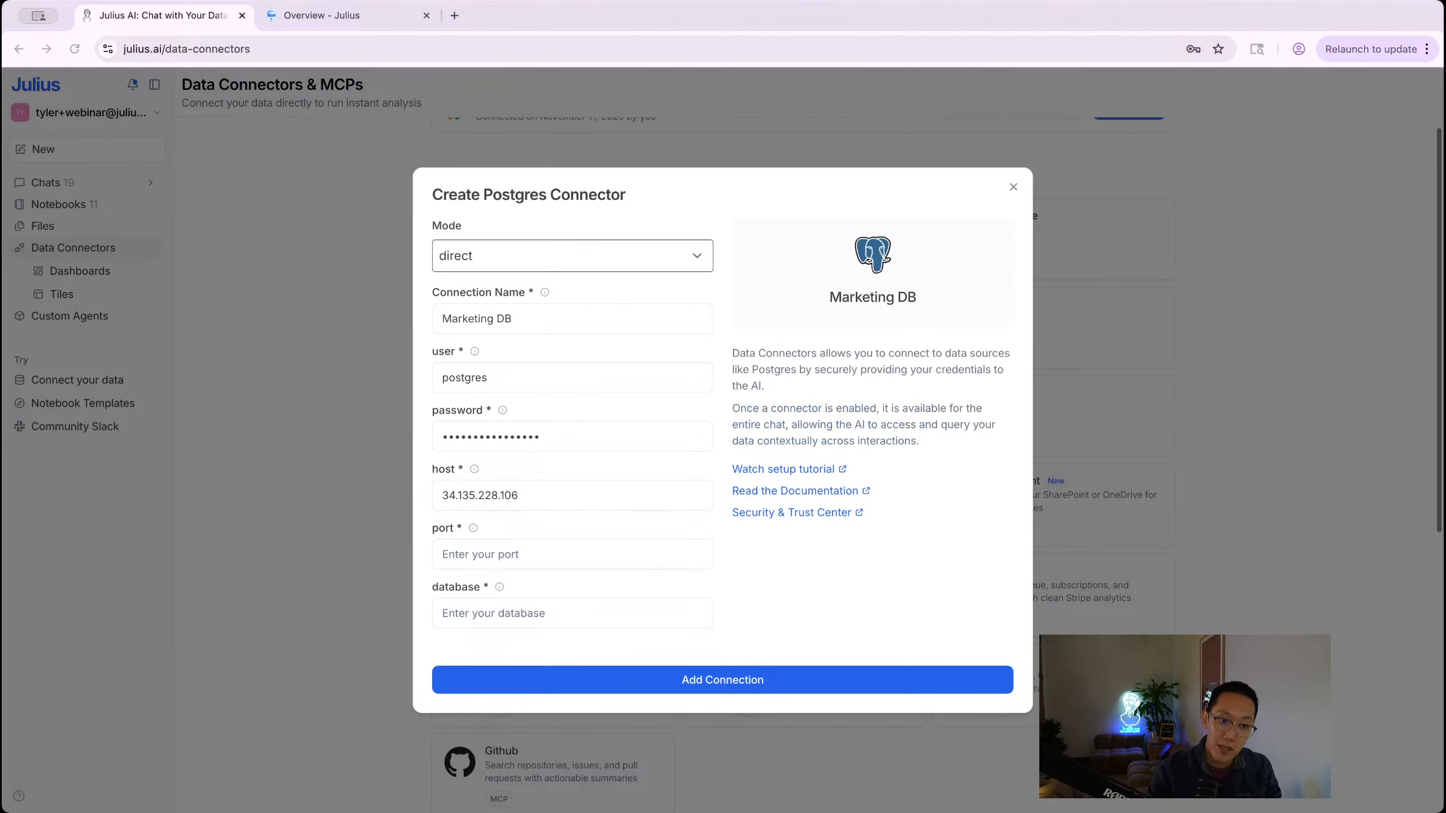
click(450, 561)
text(5432)
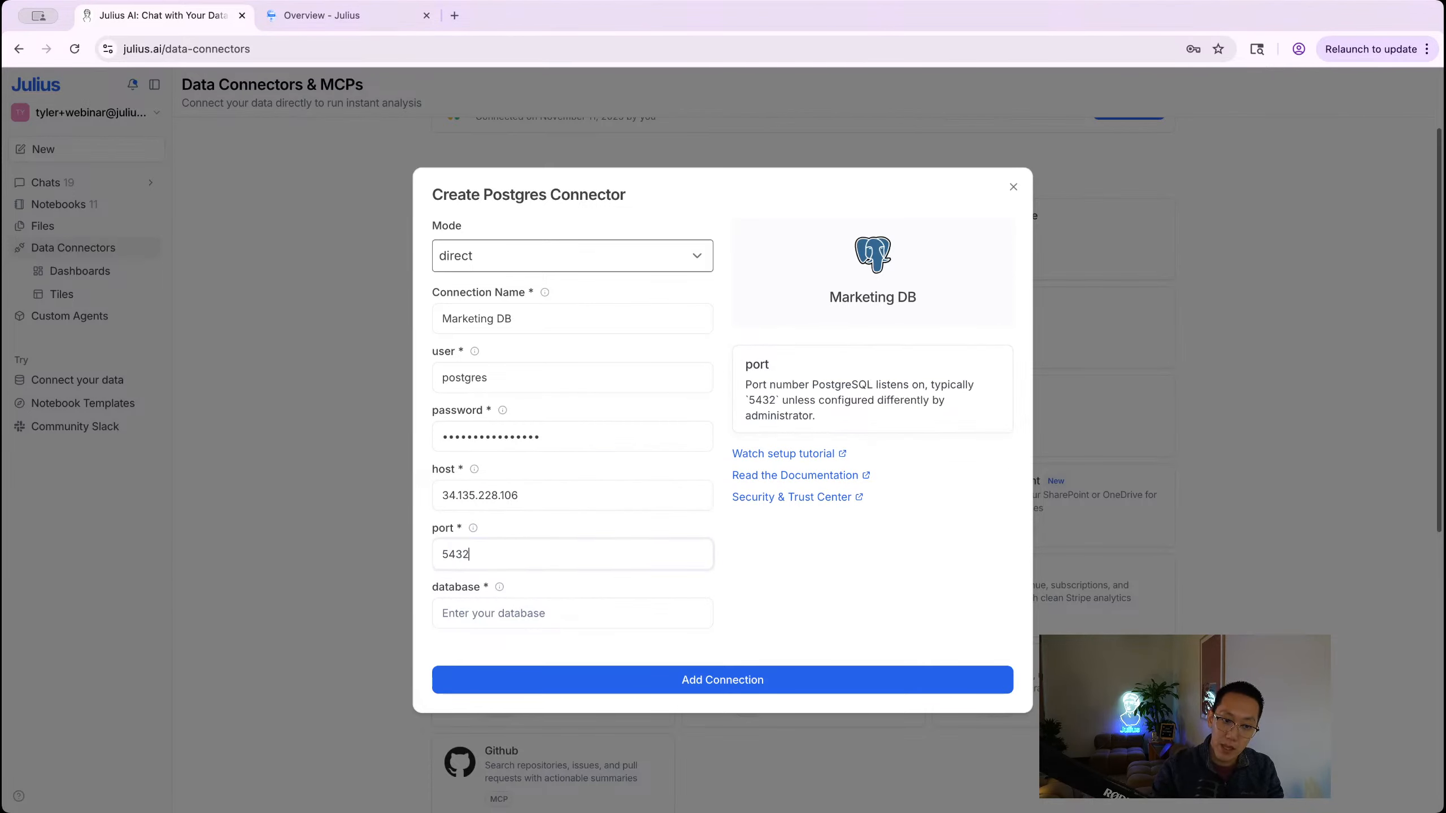
key(super+Tab)
click(485, 609)
text(postgres)
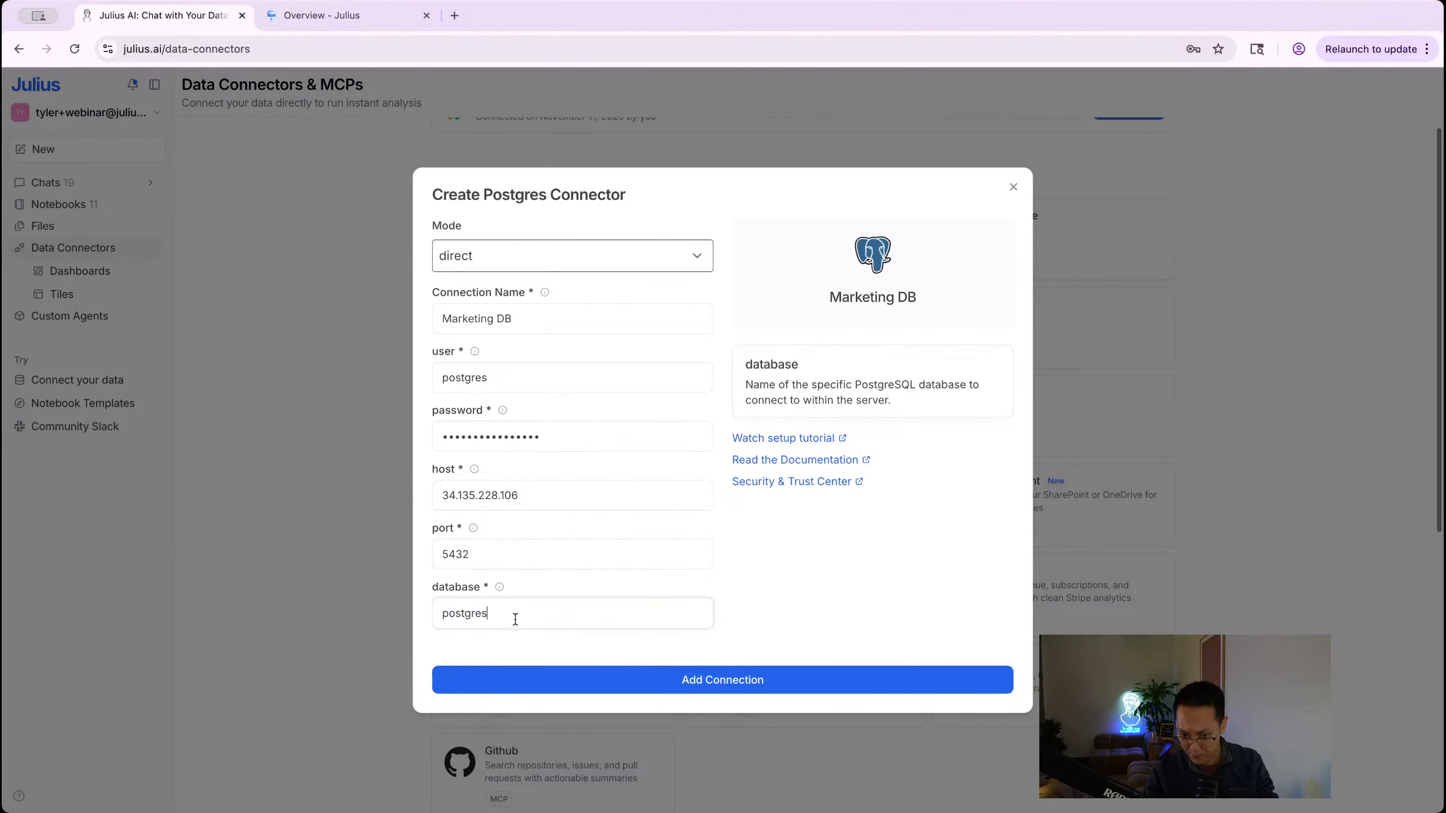
key(super+Tab)
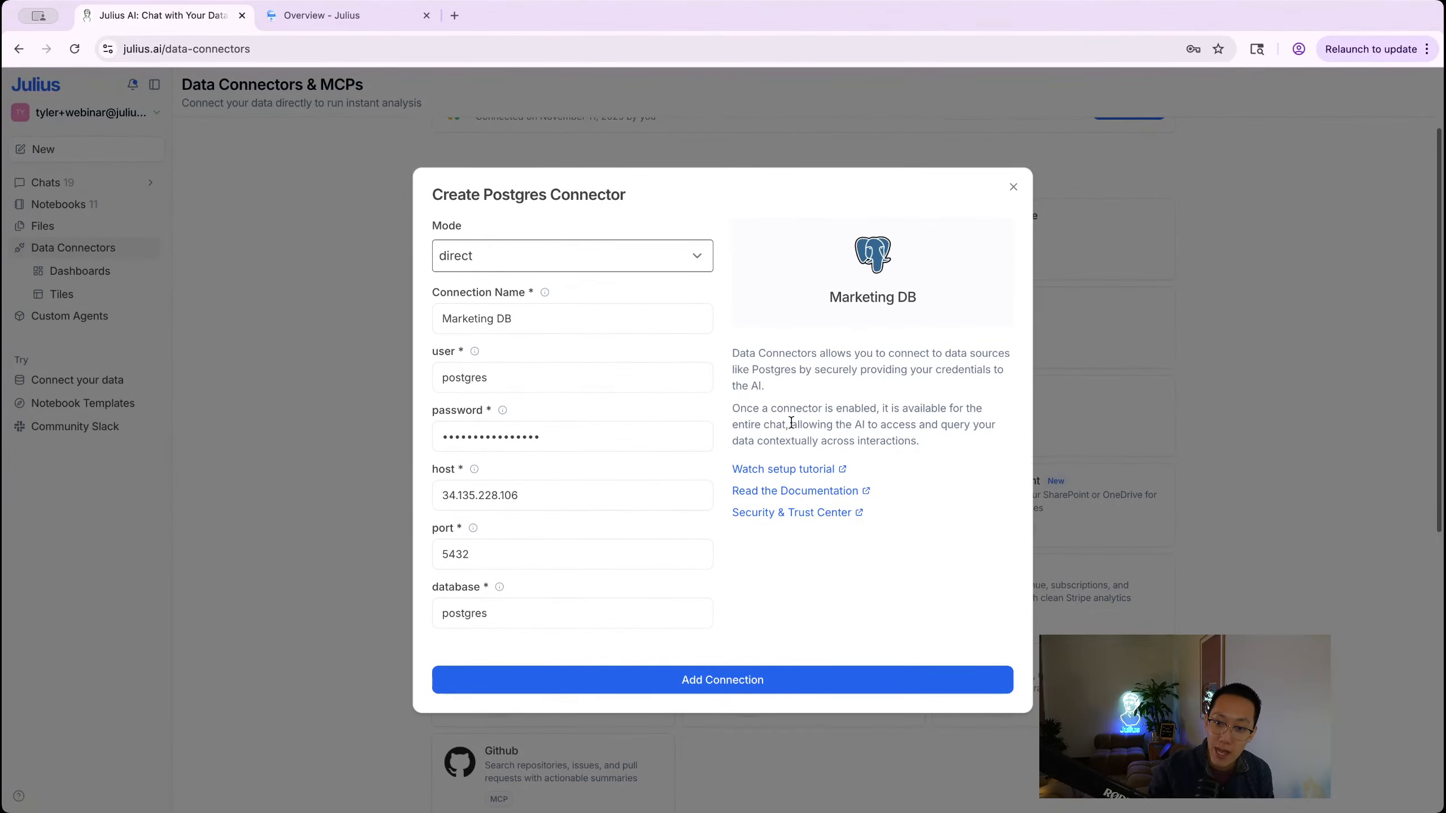
Step: Briefly view and pause the Postgres setup tutorial video, then close it and return to Julius
click(790, 475)
click(357, 22)
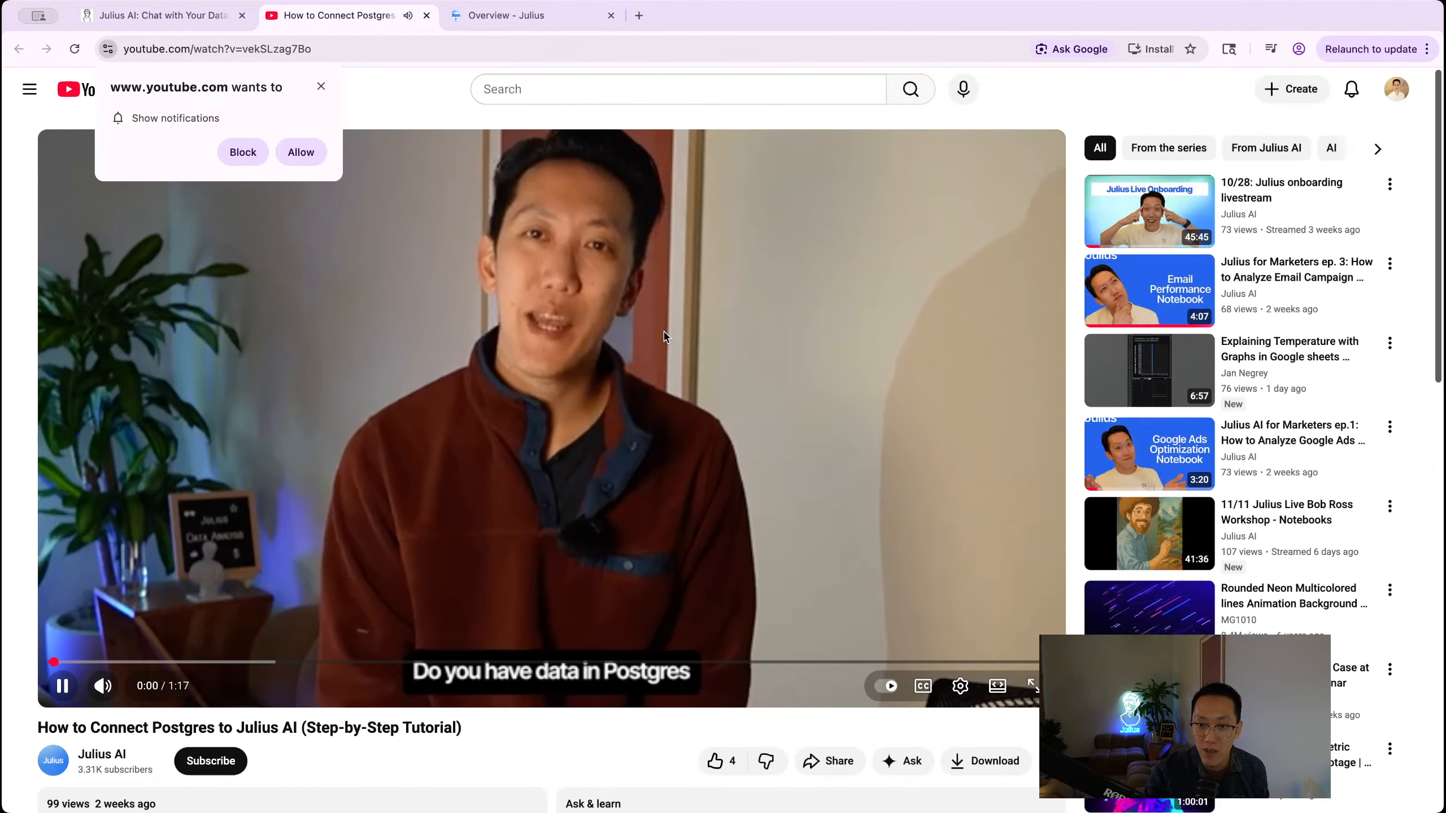
click(664, 336)
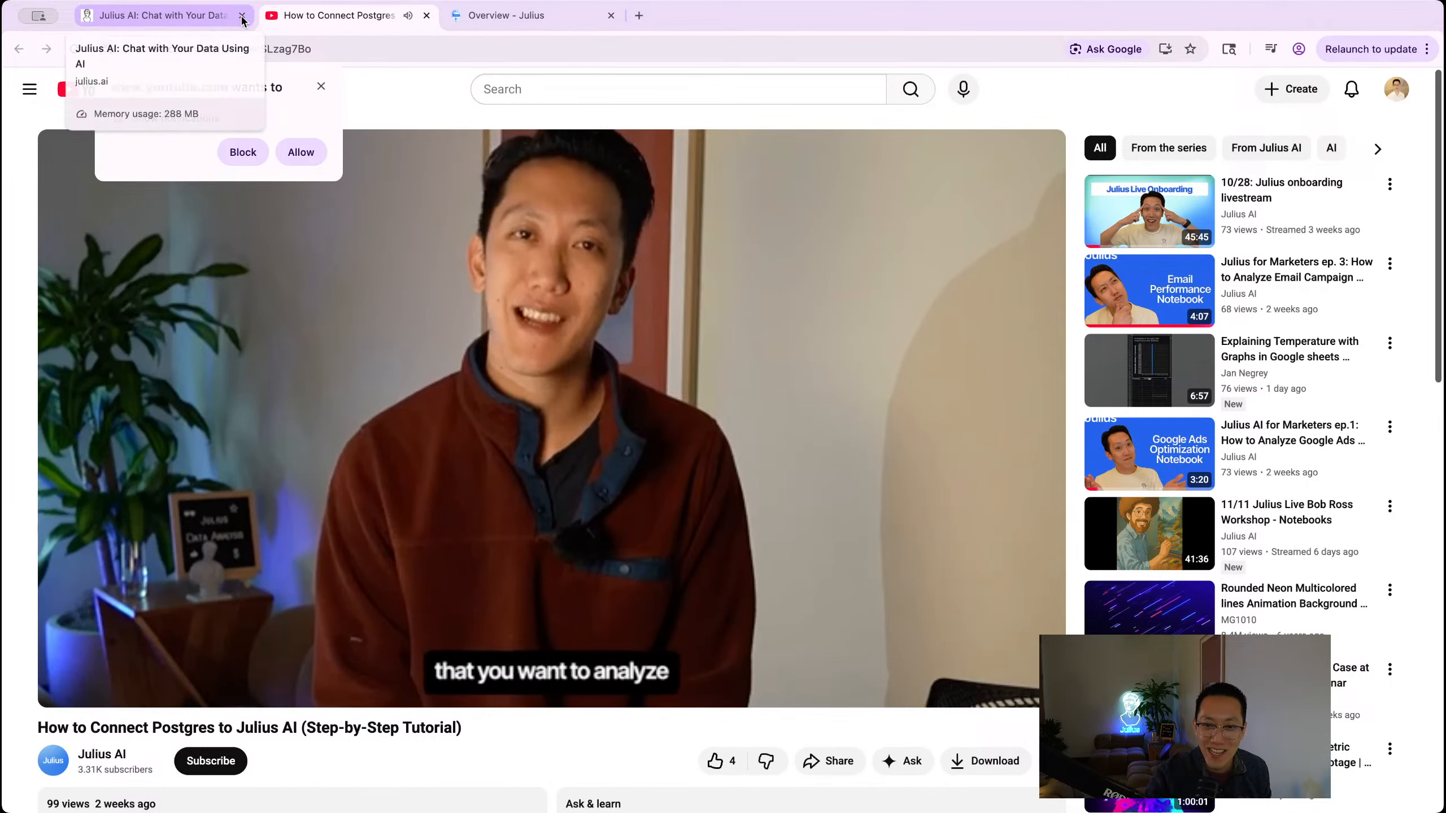
click(426, 15)
click(803, 489)
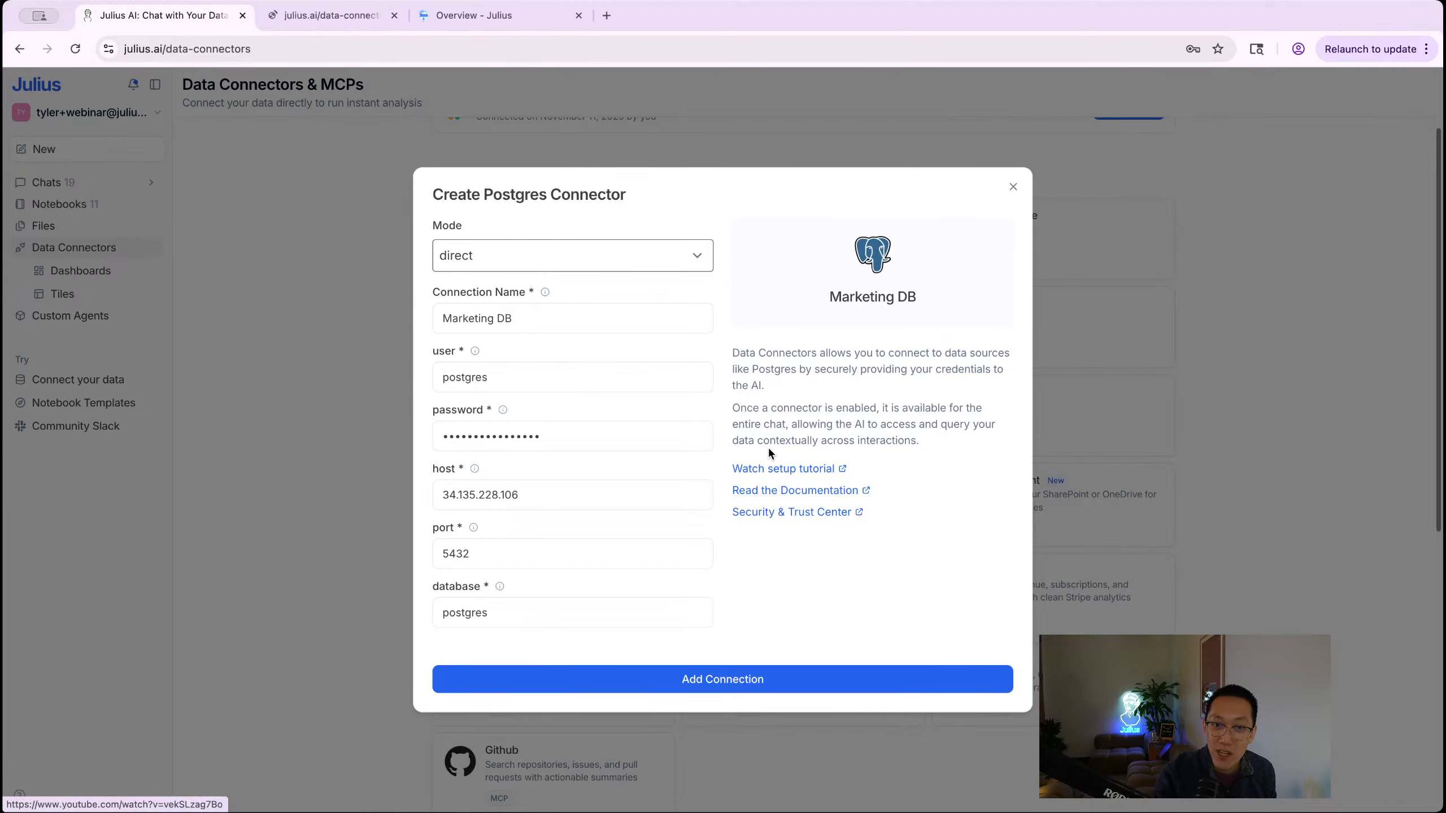
Step: Close the duplicate Julius tabs, keeping a single Data Connectors page
click(398, 15)
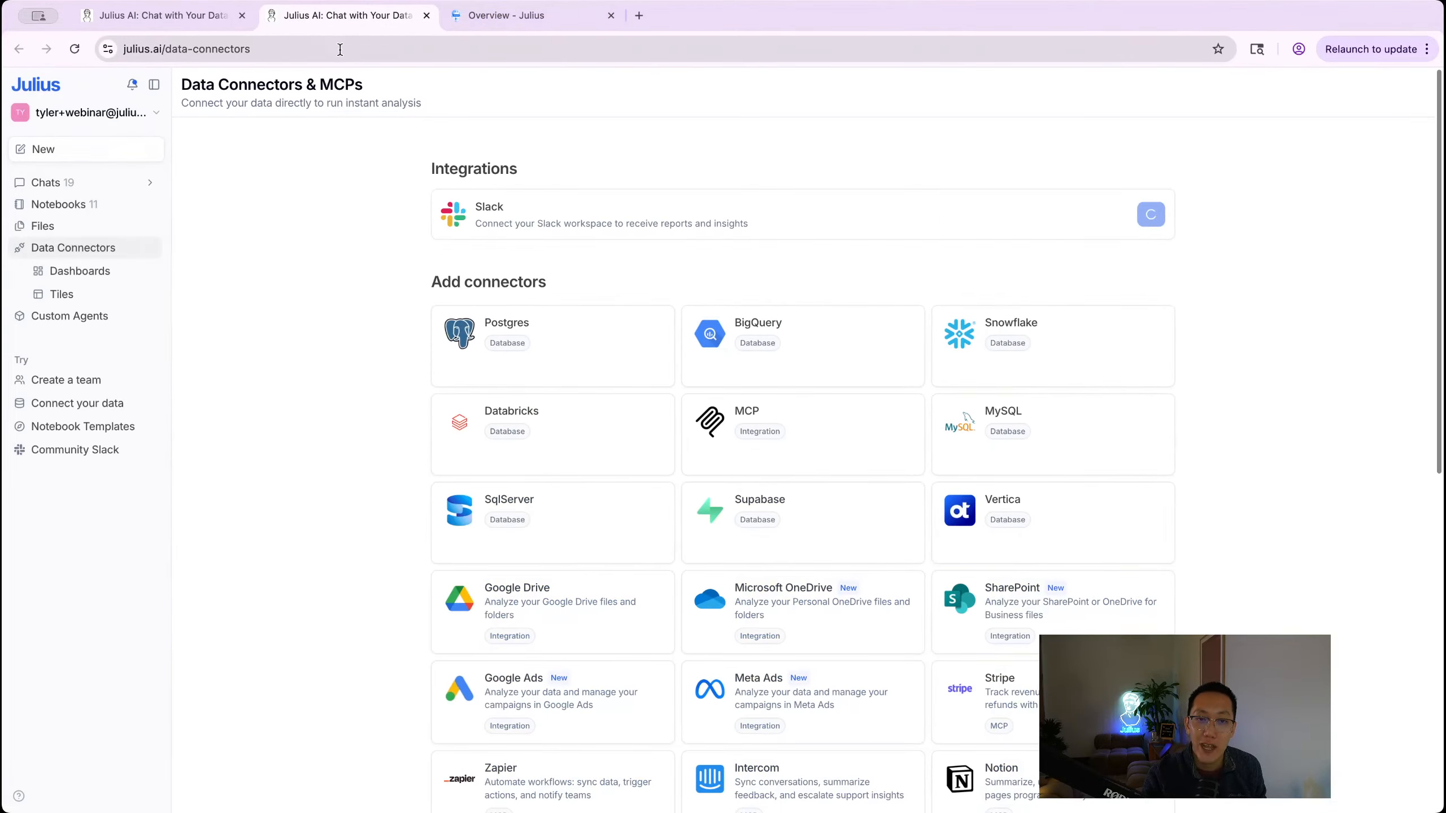
scroll(560, 525, down, 2)
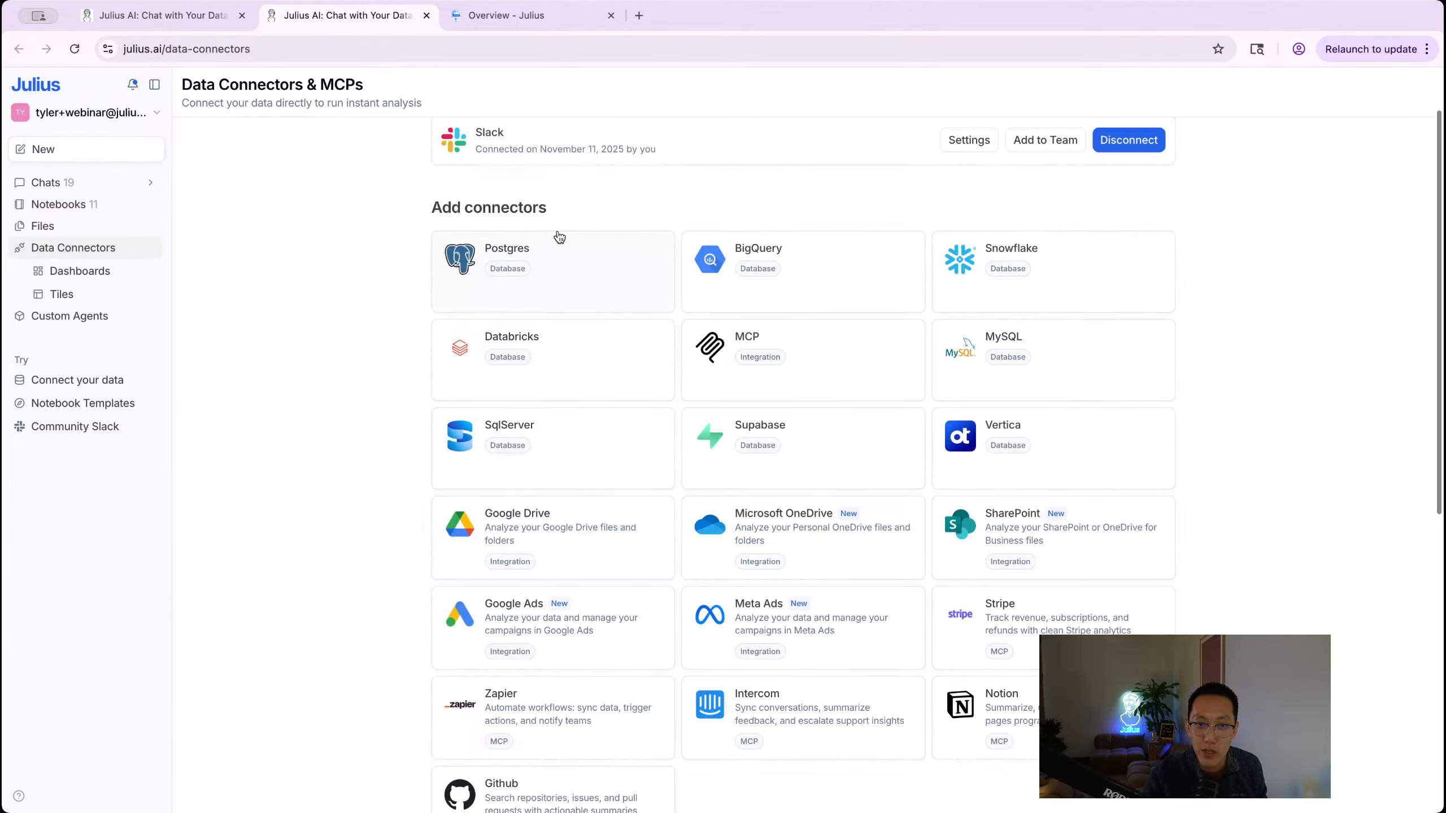
key(super+w)
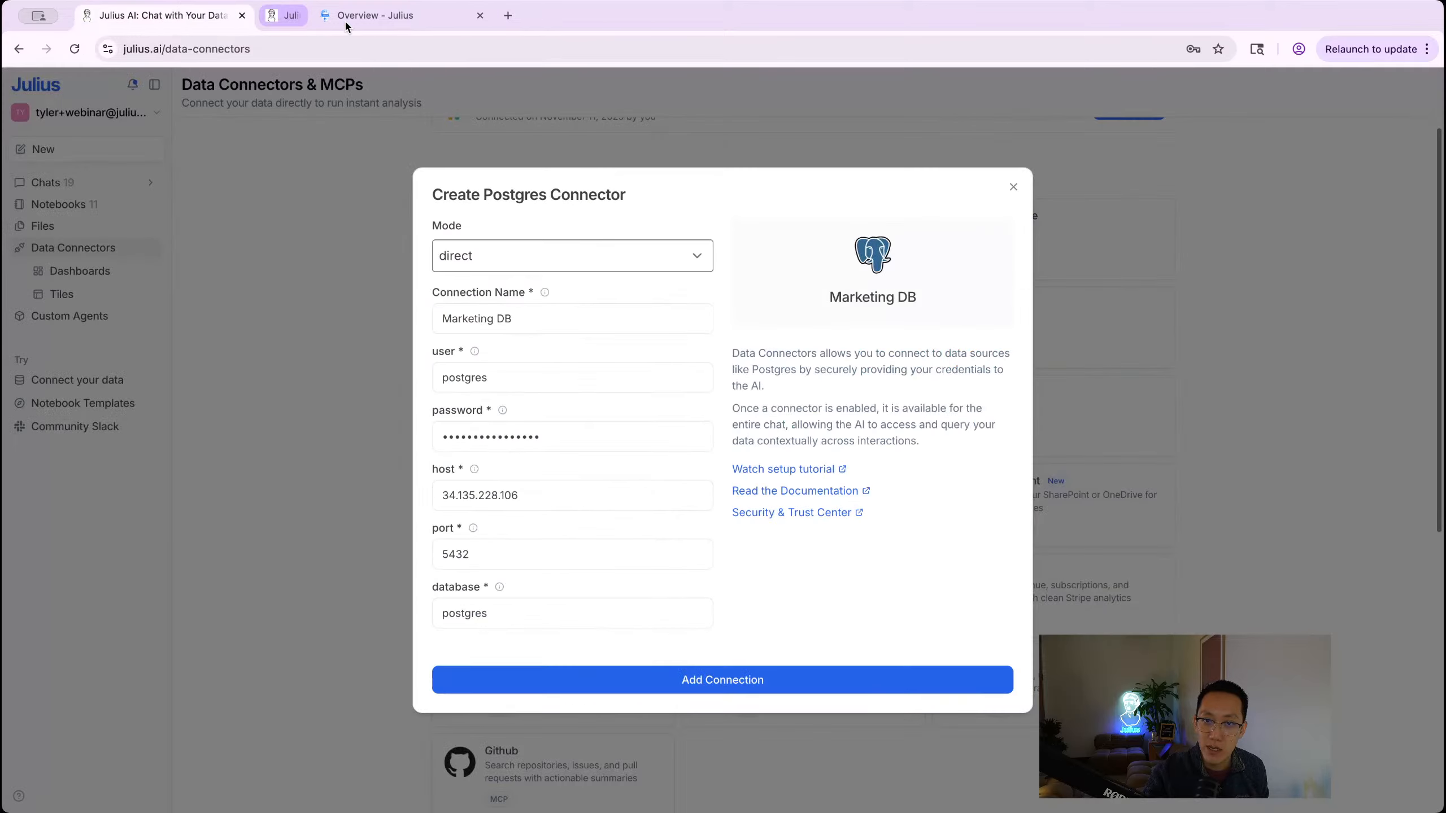
super+click(803, 496)
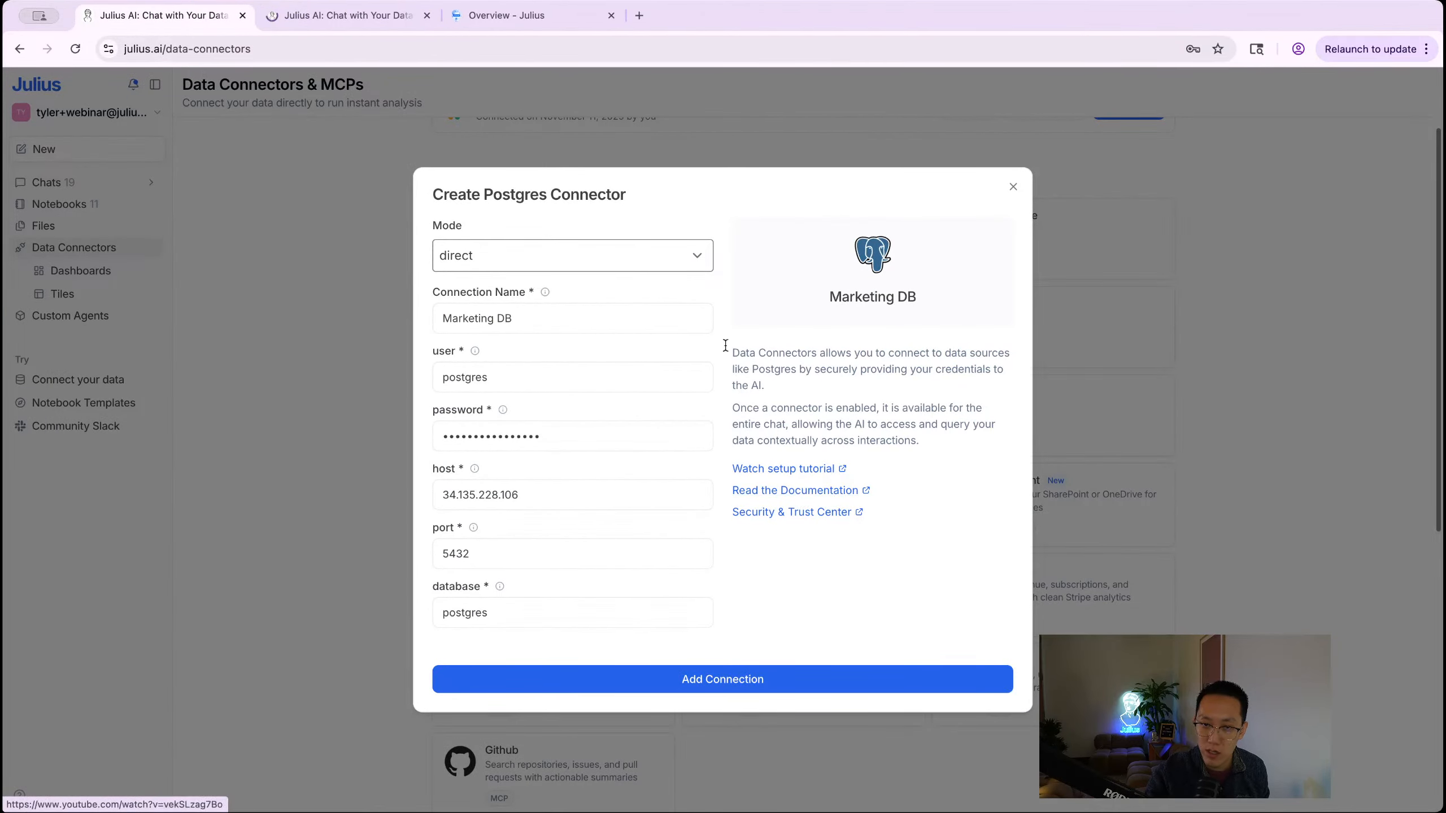
click(243, 15)
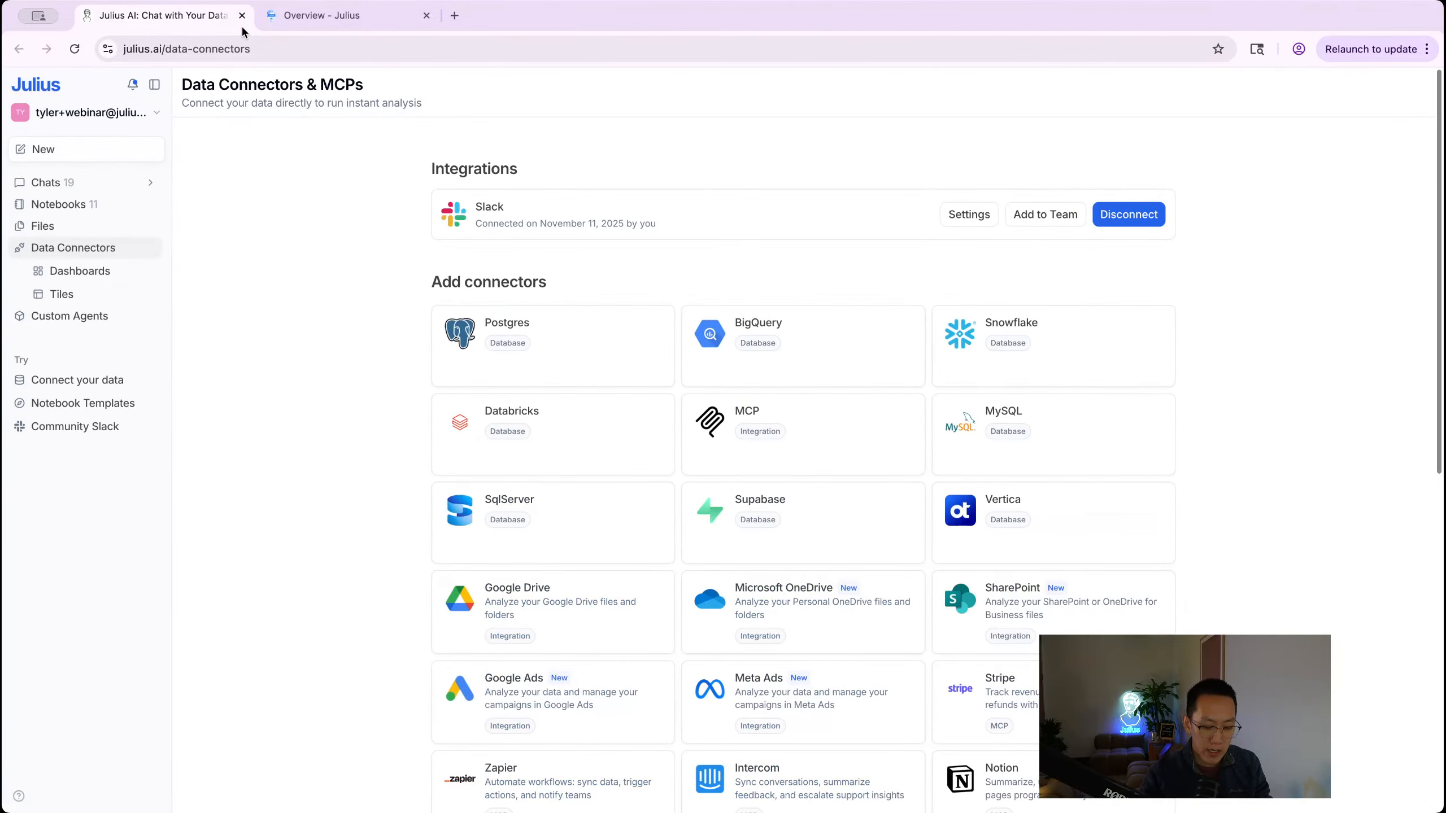
key(super+shift+t)
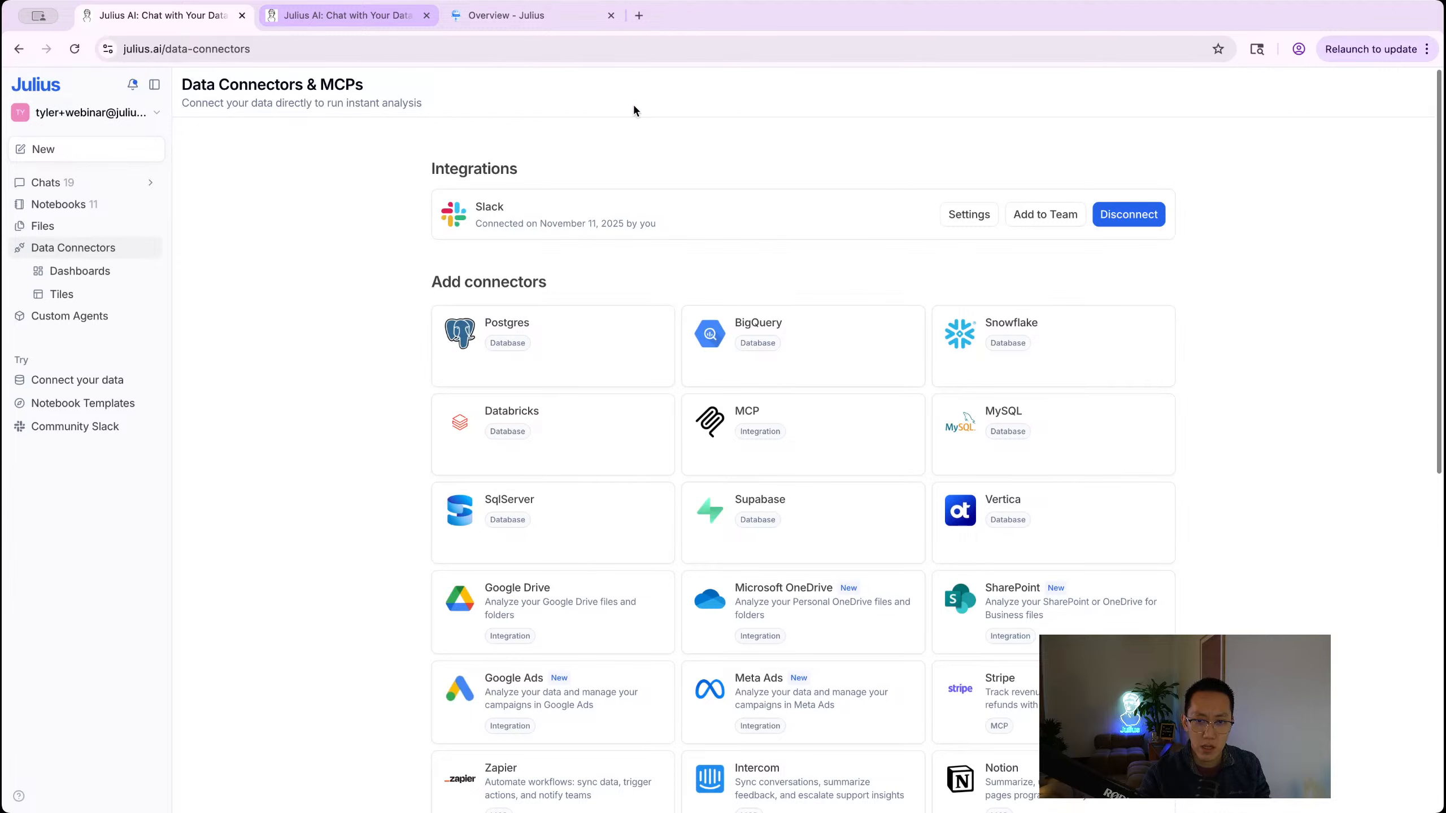
click(387, 20)
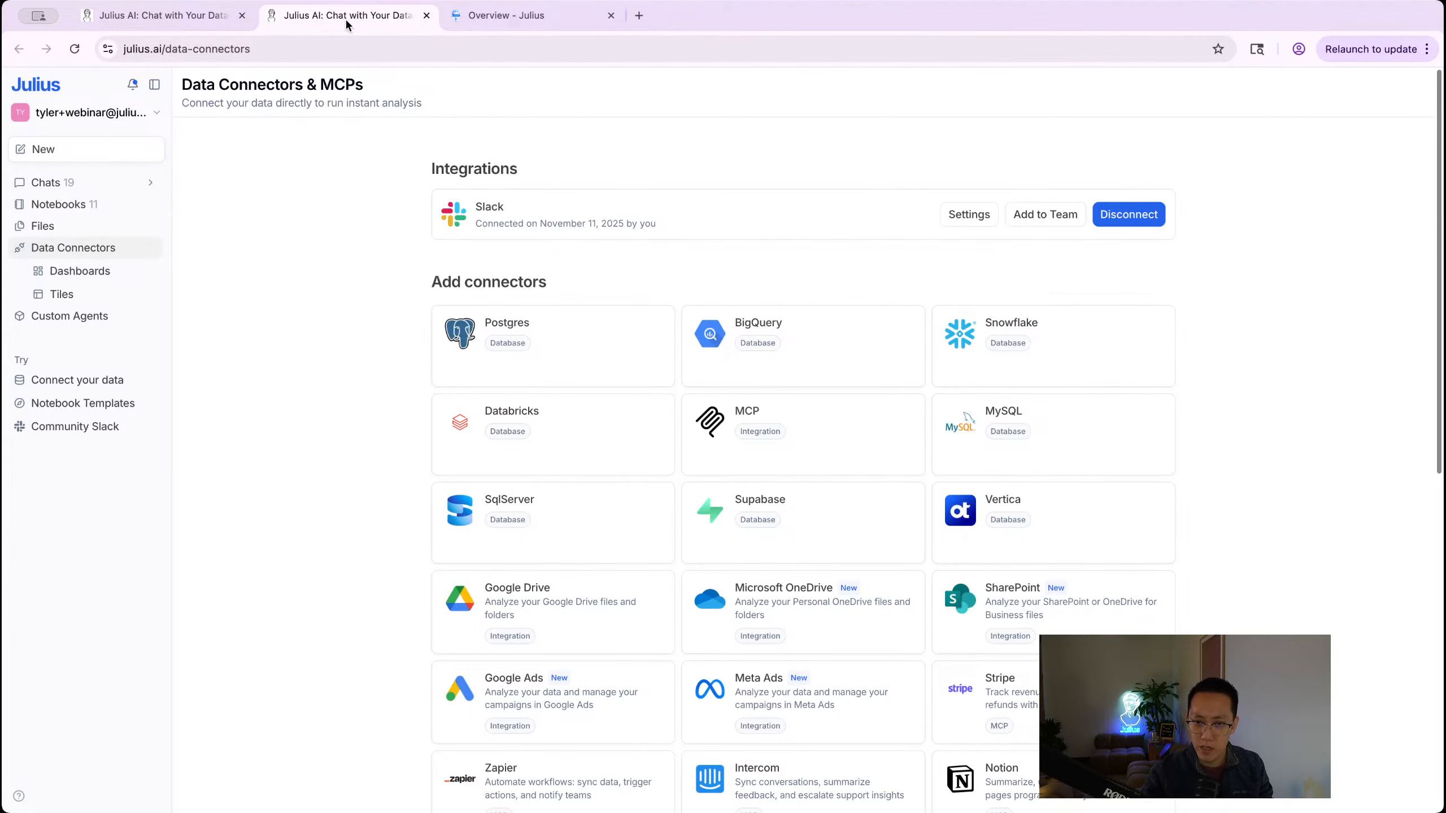
key(super+w)
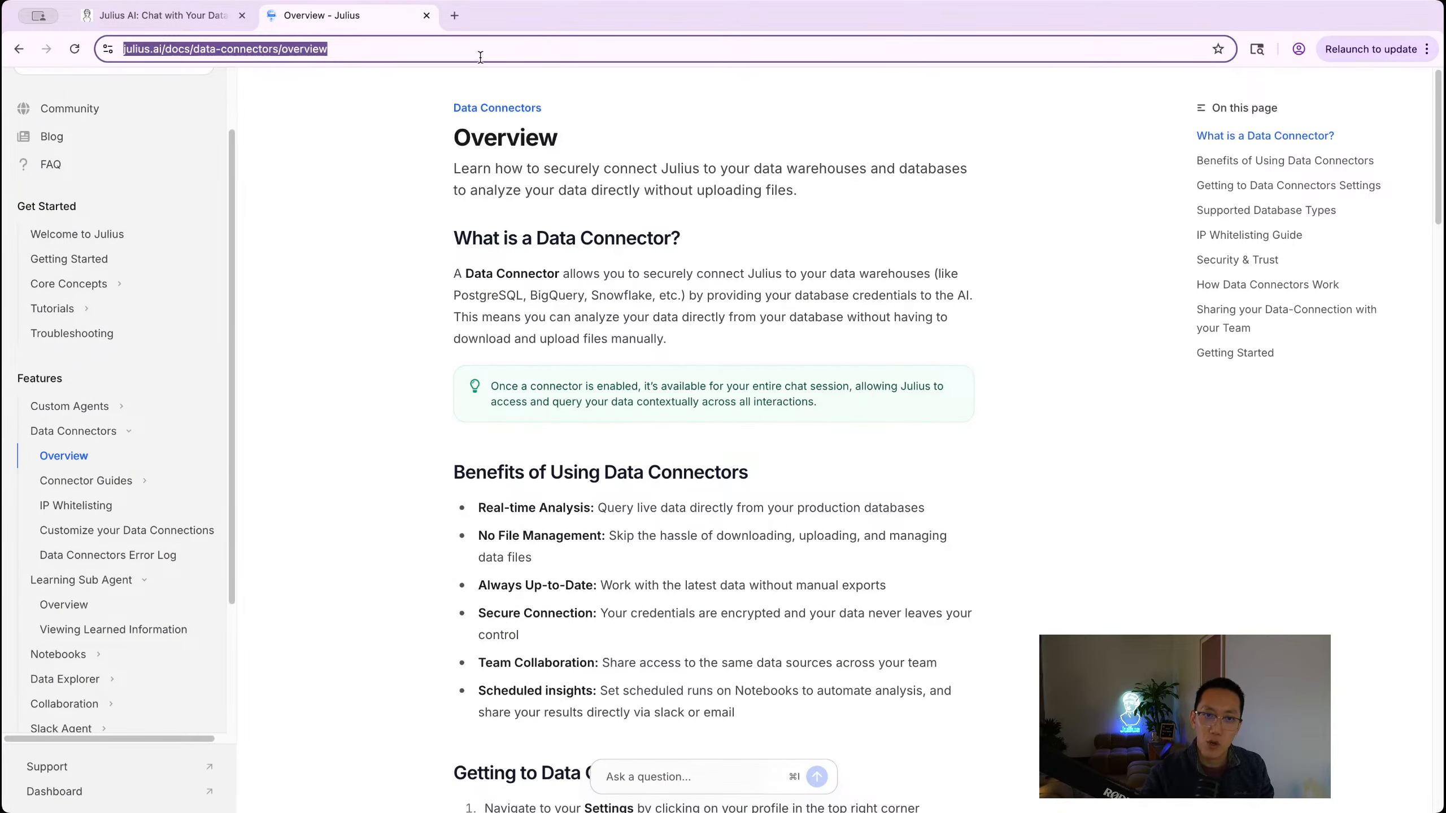
click(154, 15)
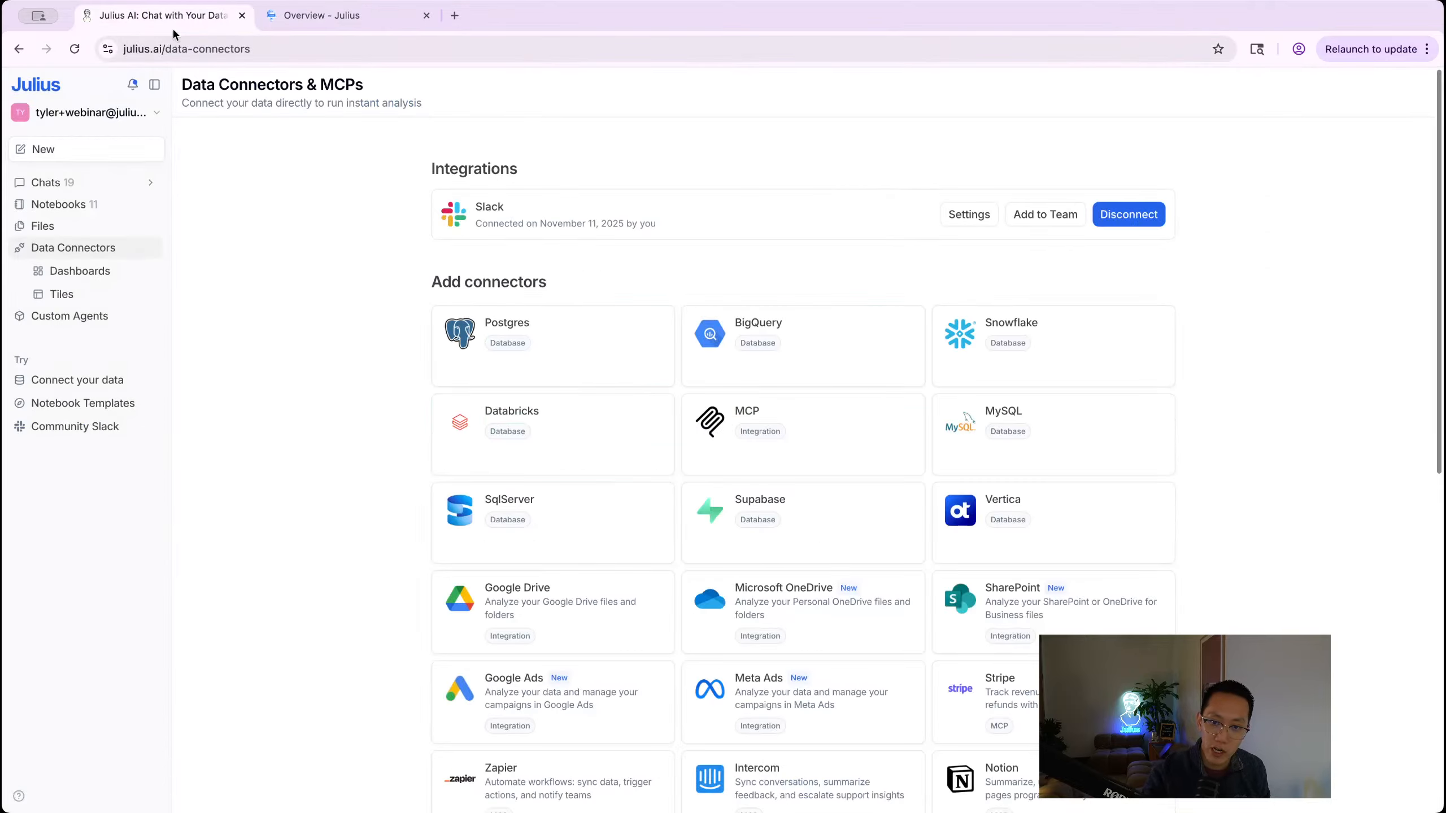
Step: Open a fresh Postgres connector form, with the Security & Trust Center in a new tab
click(564, 362)
click(797, 512)
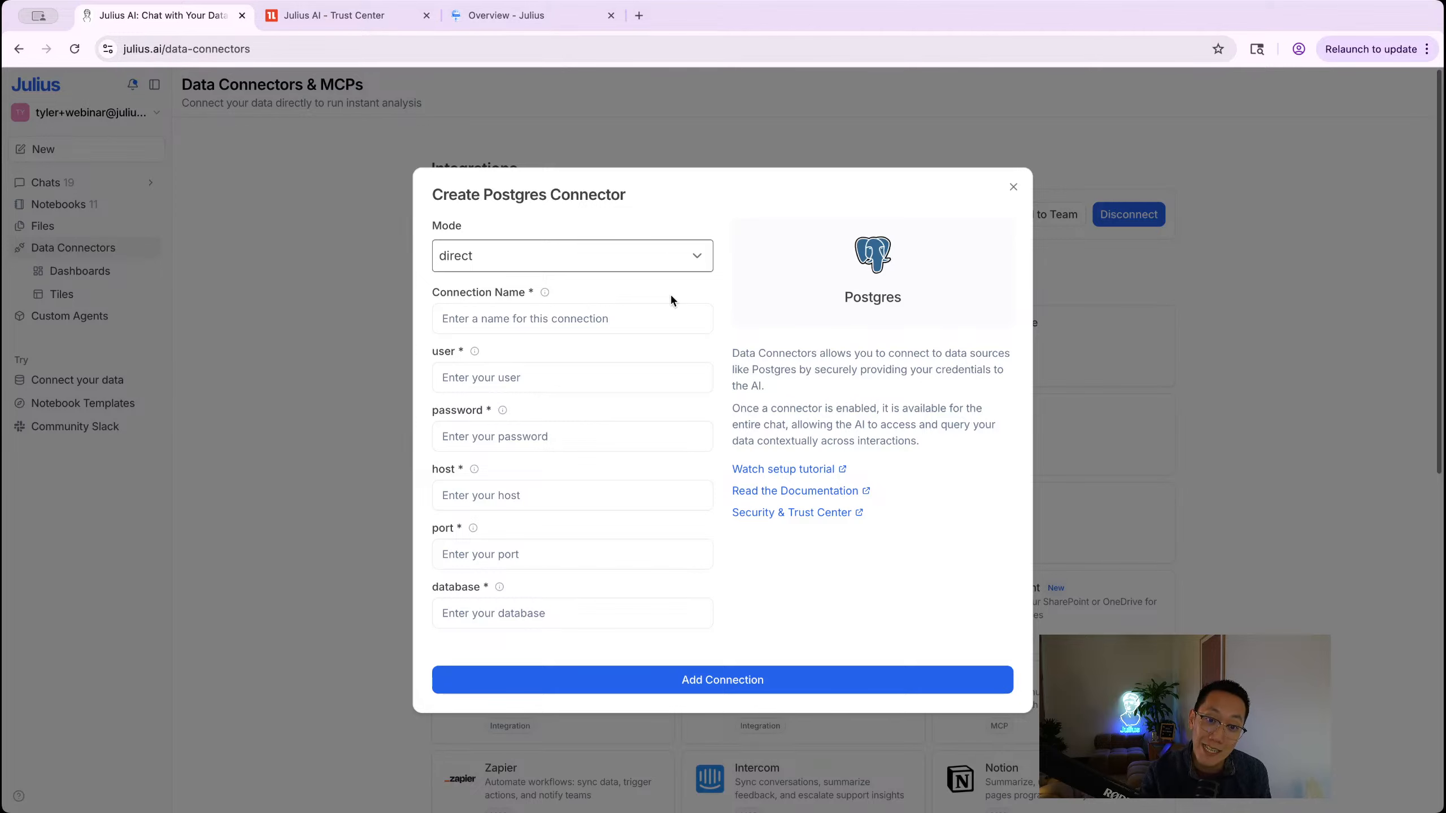
click(589, 311)
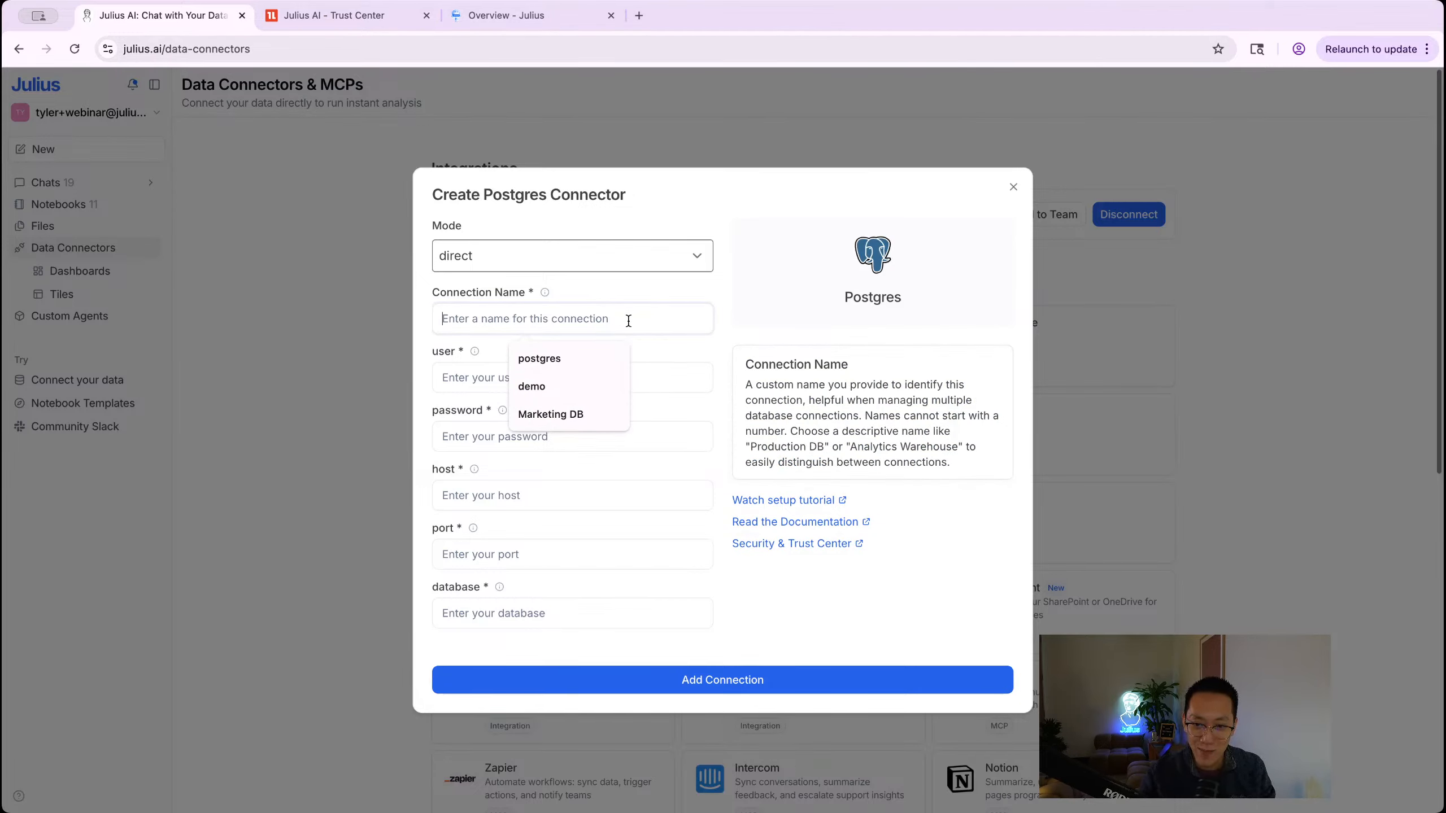
Step: Fill in the connection name Marketing DB and user postgres from autofill suggestions
click(717, 319)
click(665, 320)
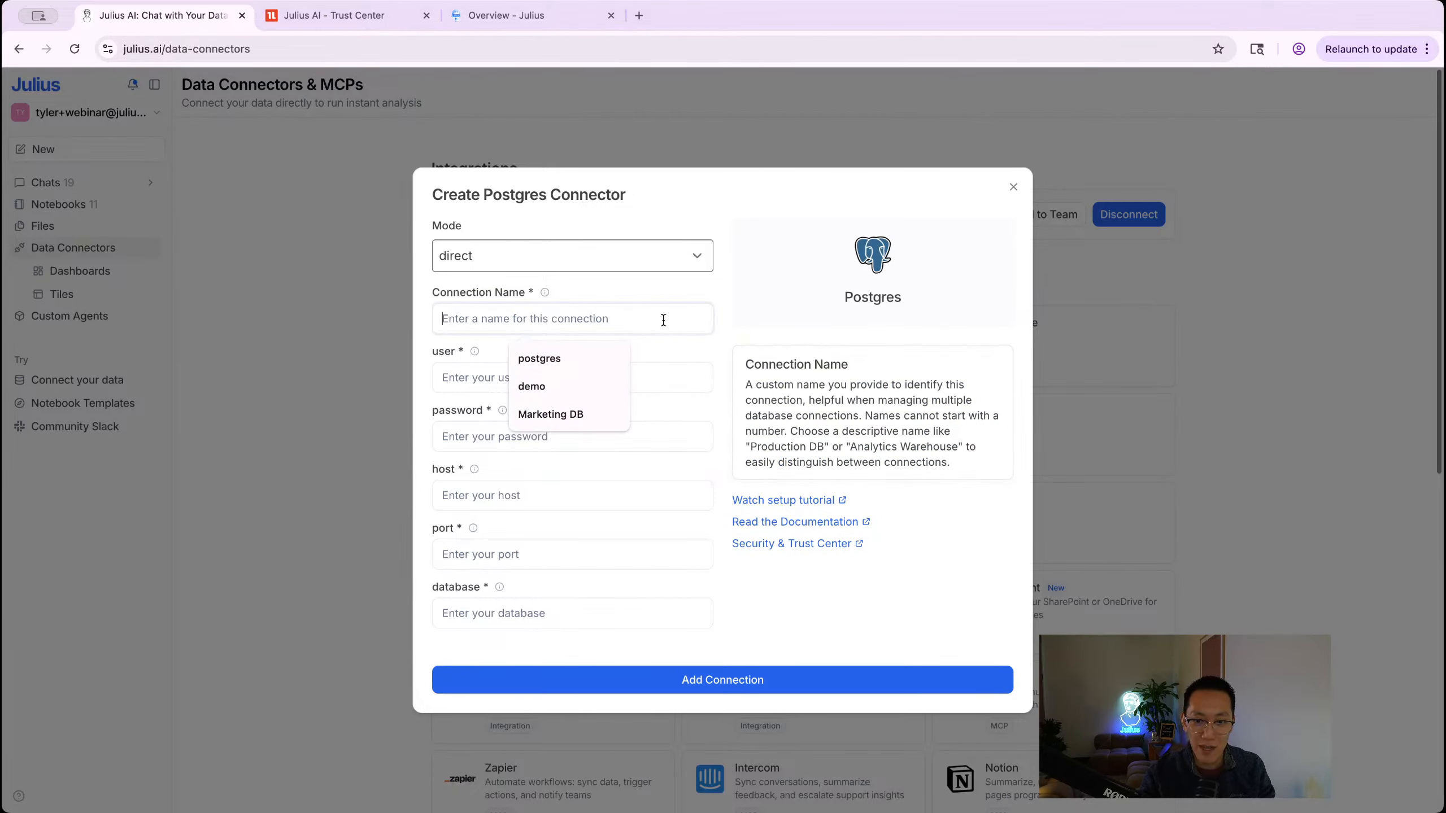
click(576, 418)
click(491, 378)
click(523, 421)
click(522, 430)
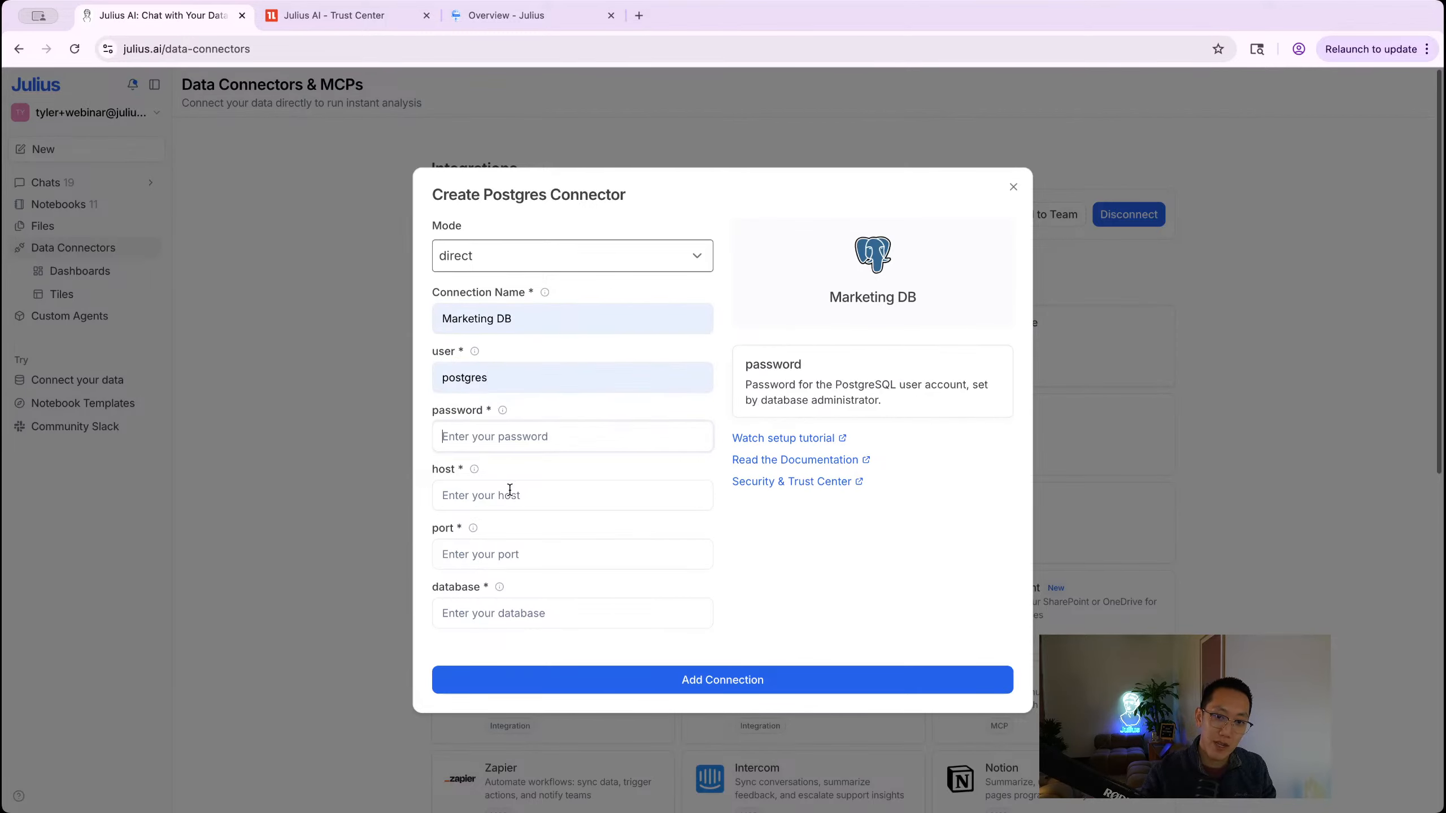
Step: Enter the correct database password, undoing the wrong pasted values
key(super+v)
key(super+z)
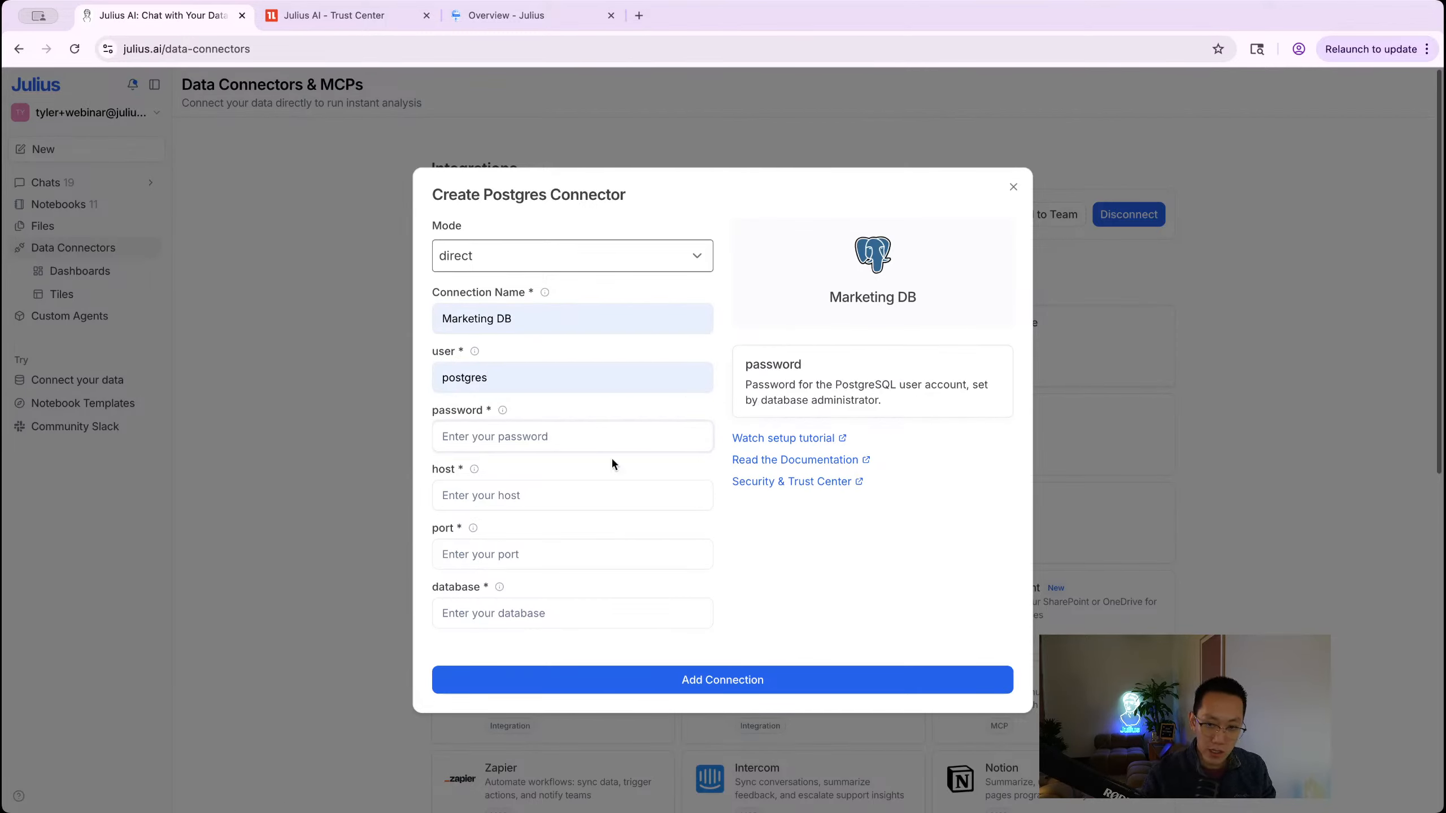
click(533, 498)
text(postgres)
key(super+z)
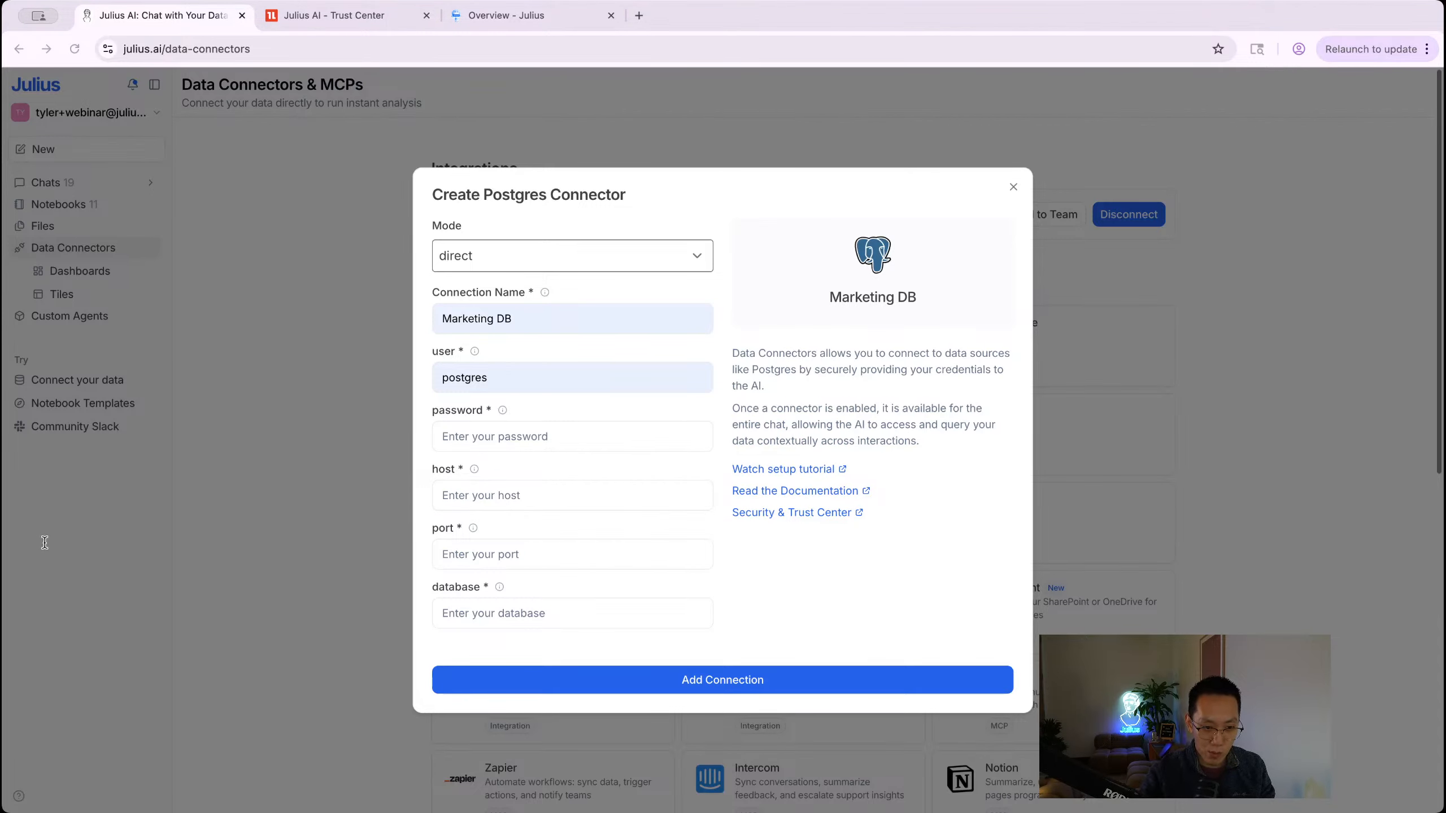
click(571, 437)
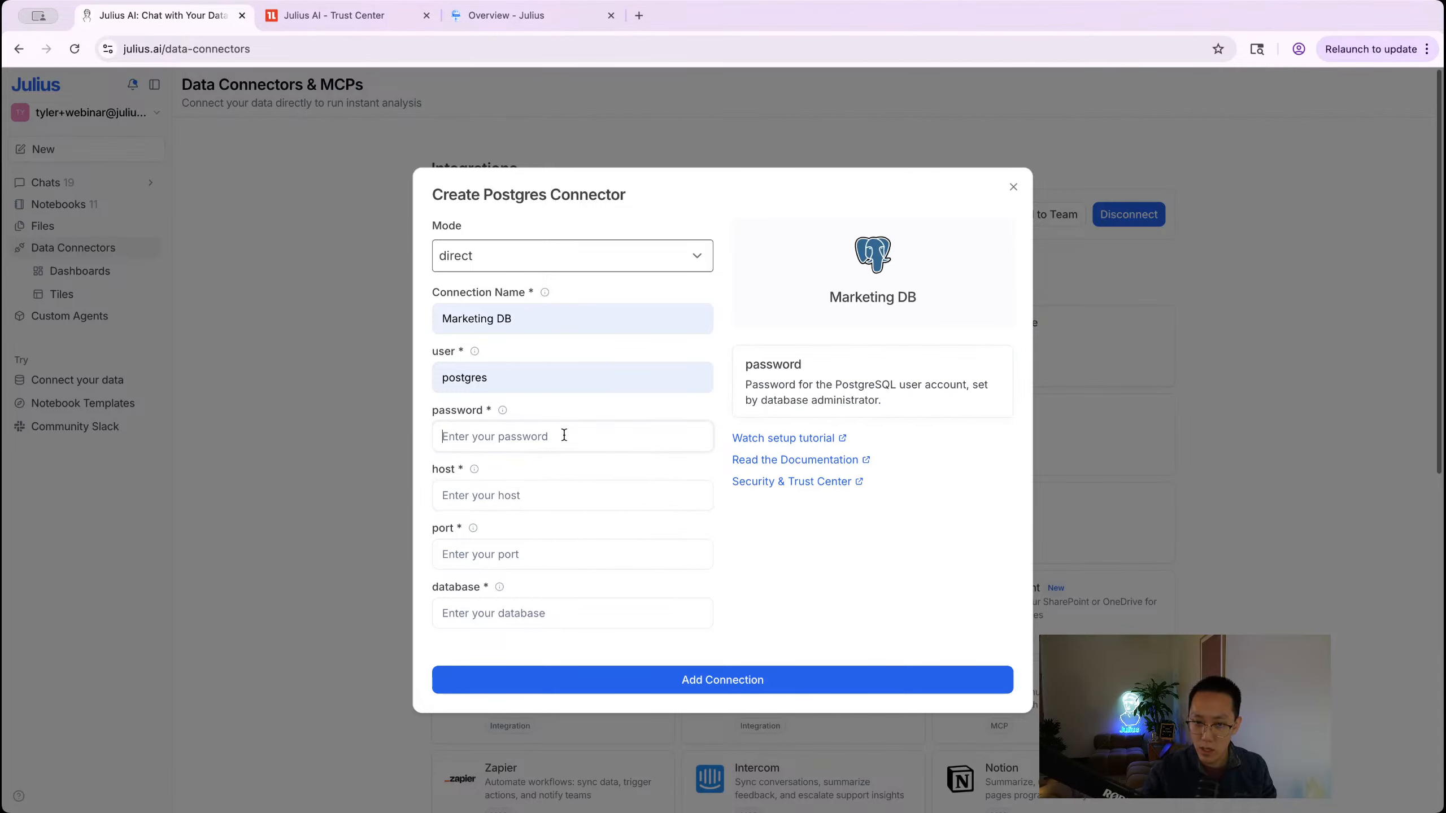
key(super+v)
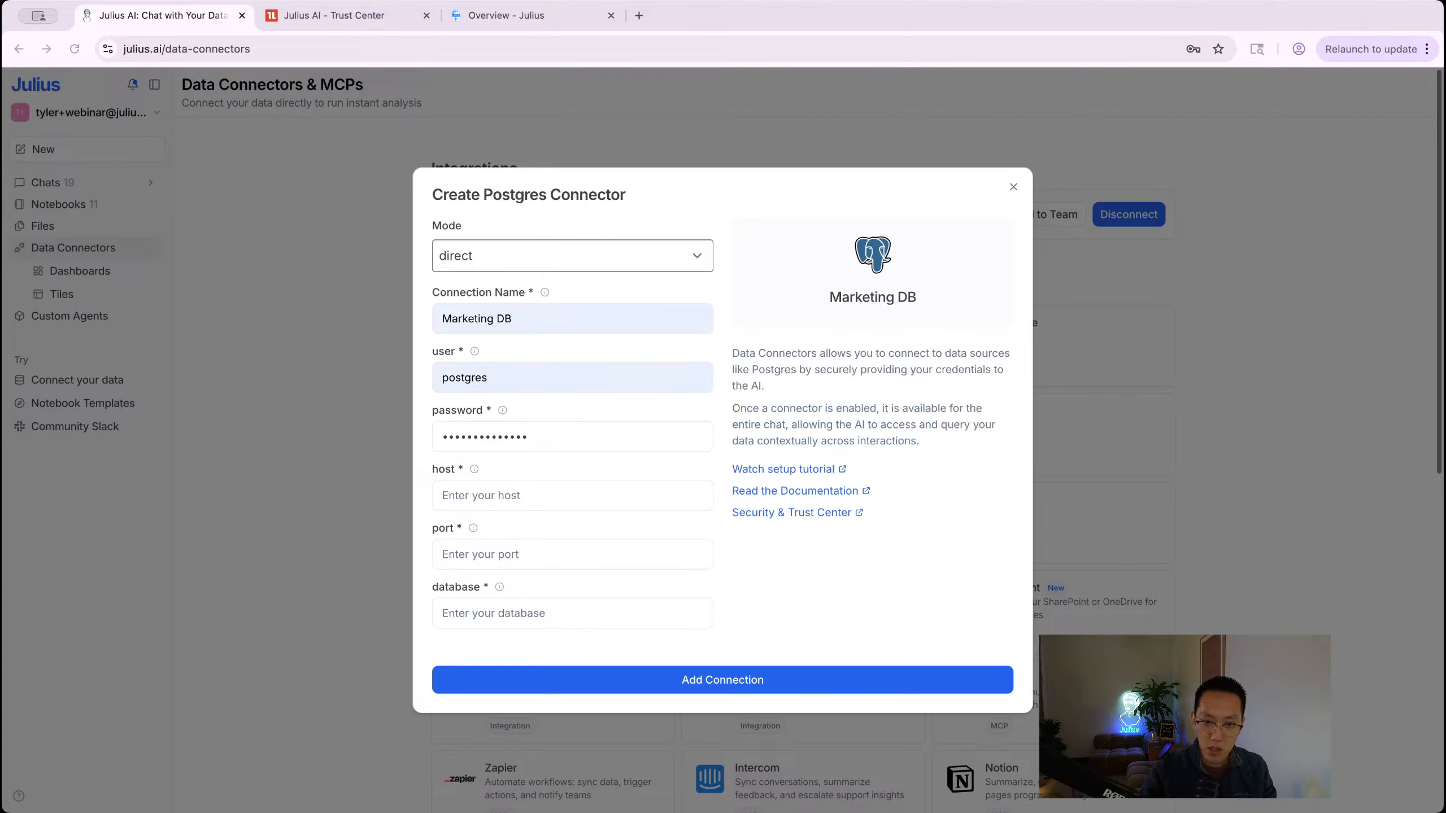
click(531, 441)
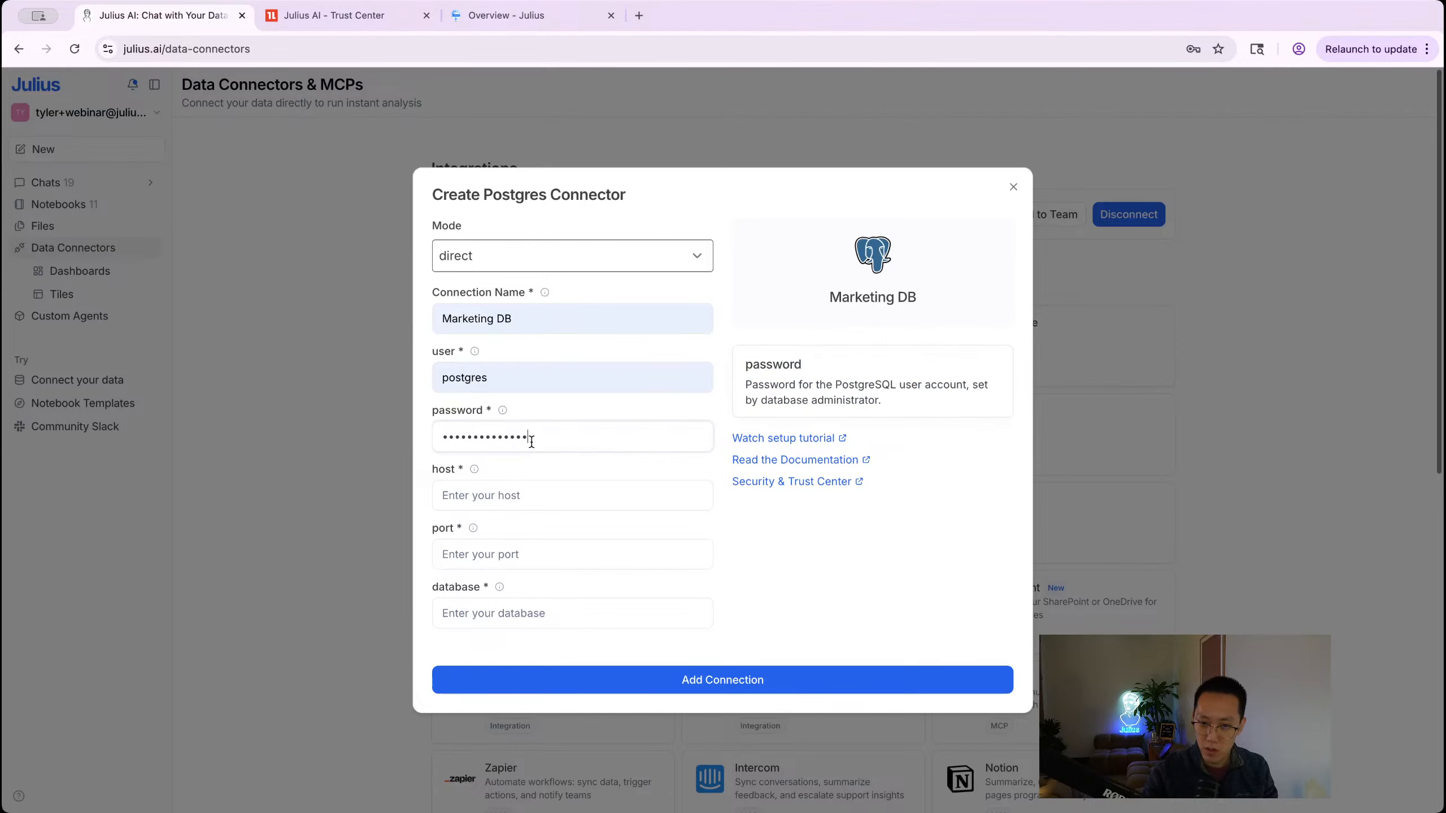
key(super+a)
key(super+v)
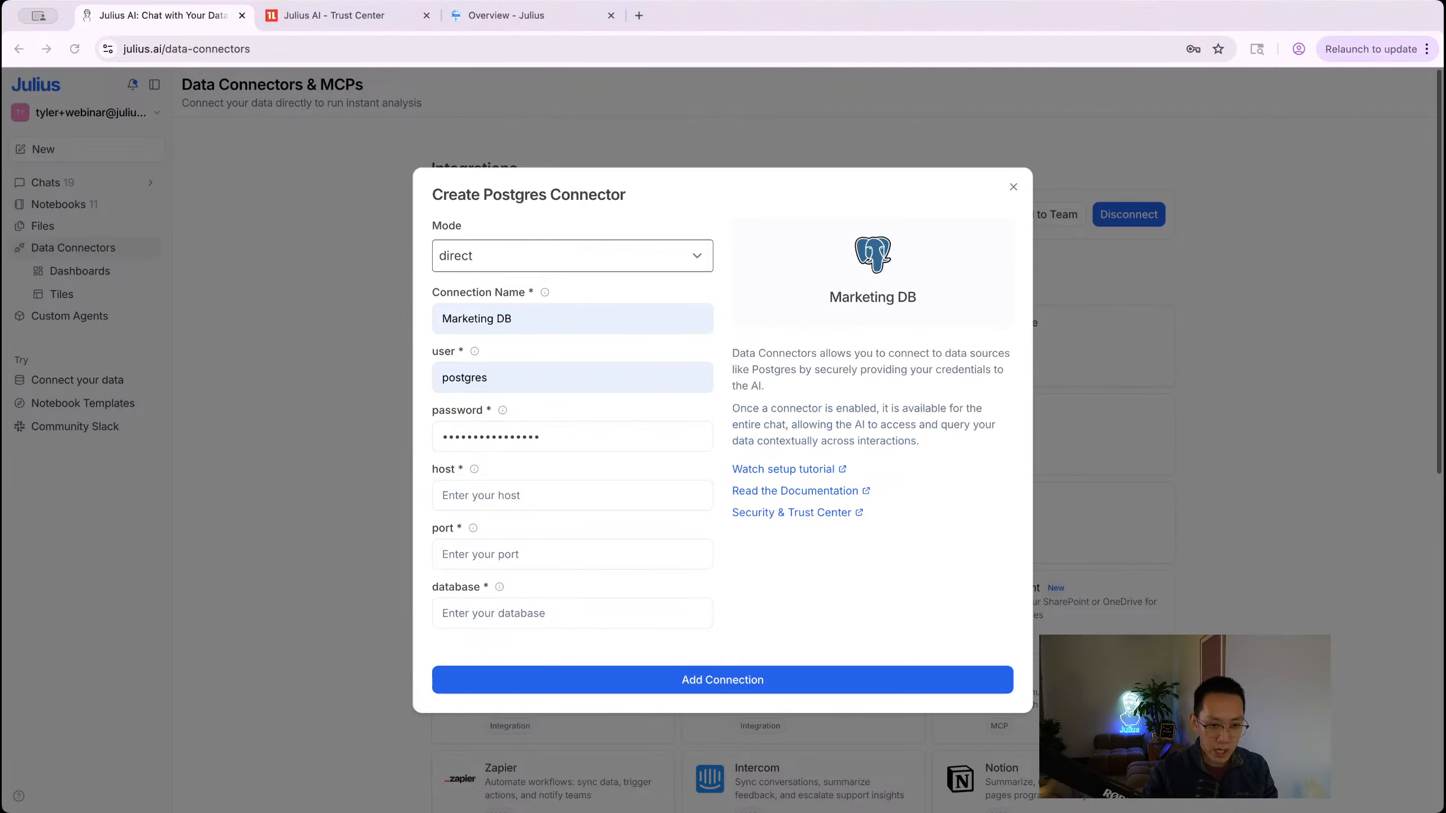
Step: Enter host 34.135.228.106, port 5432 and database postgres, then submit the connector
click(516, 496)
text(34.135.228.106)
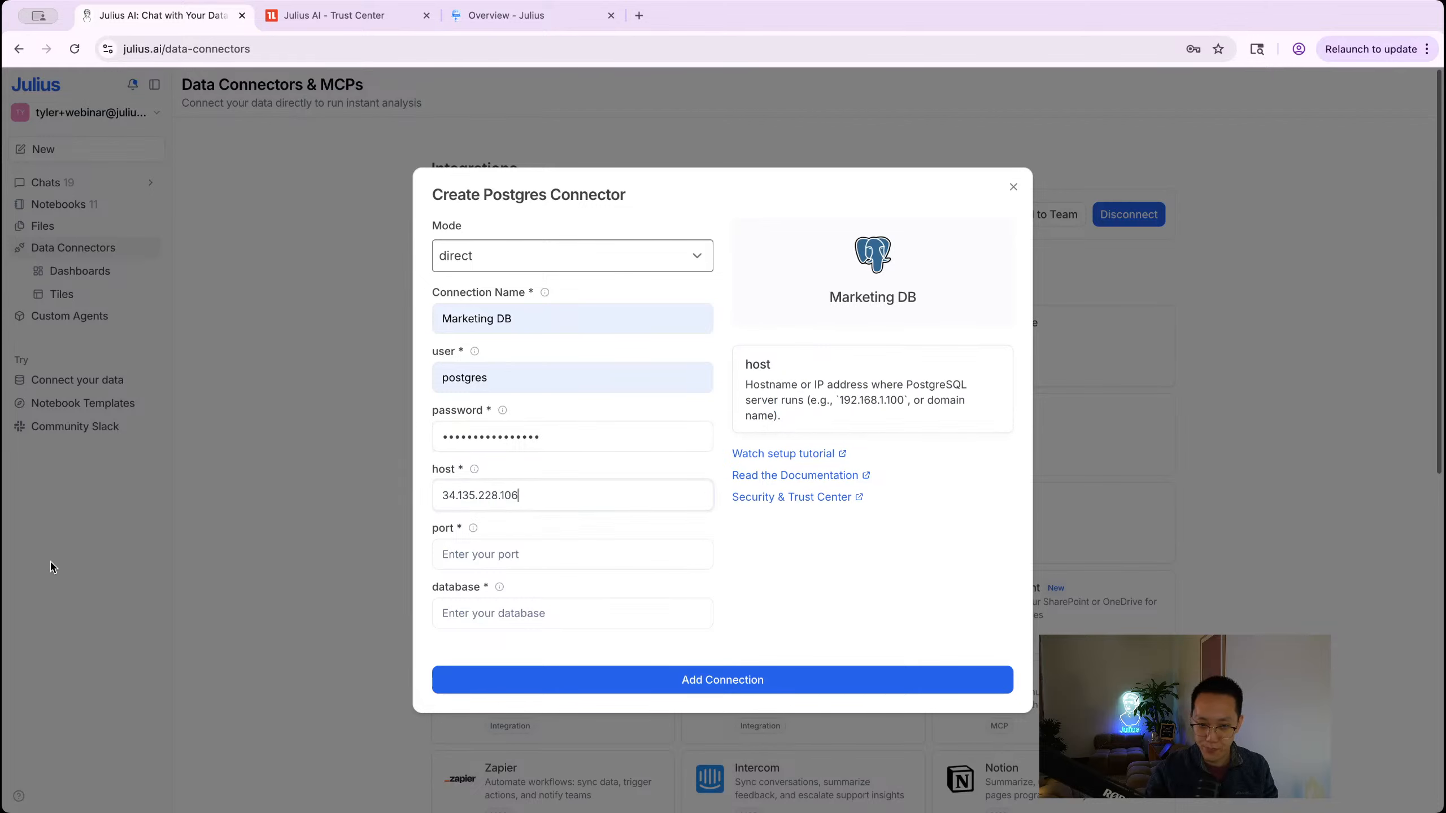
click(504, 555)
click(522, 595)
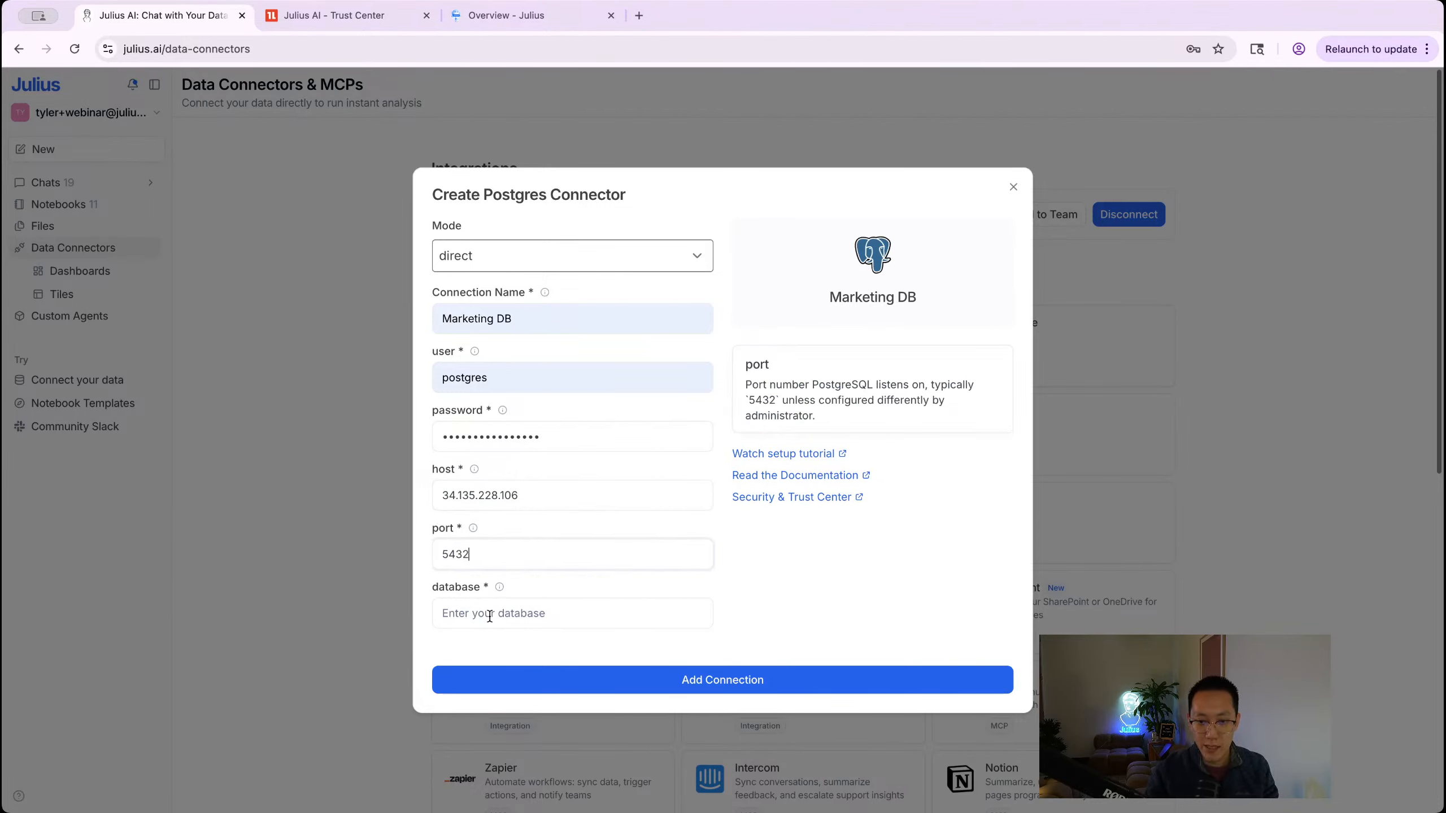
click(492, 613)
text(postgres)
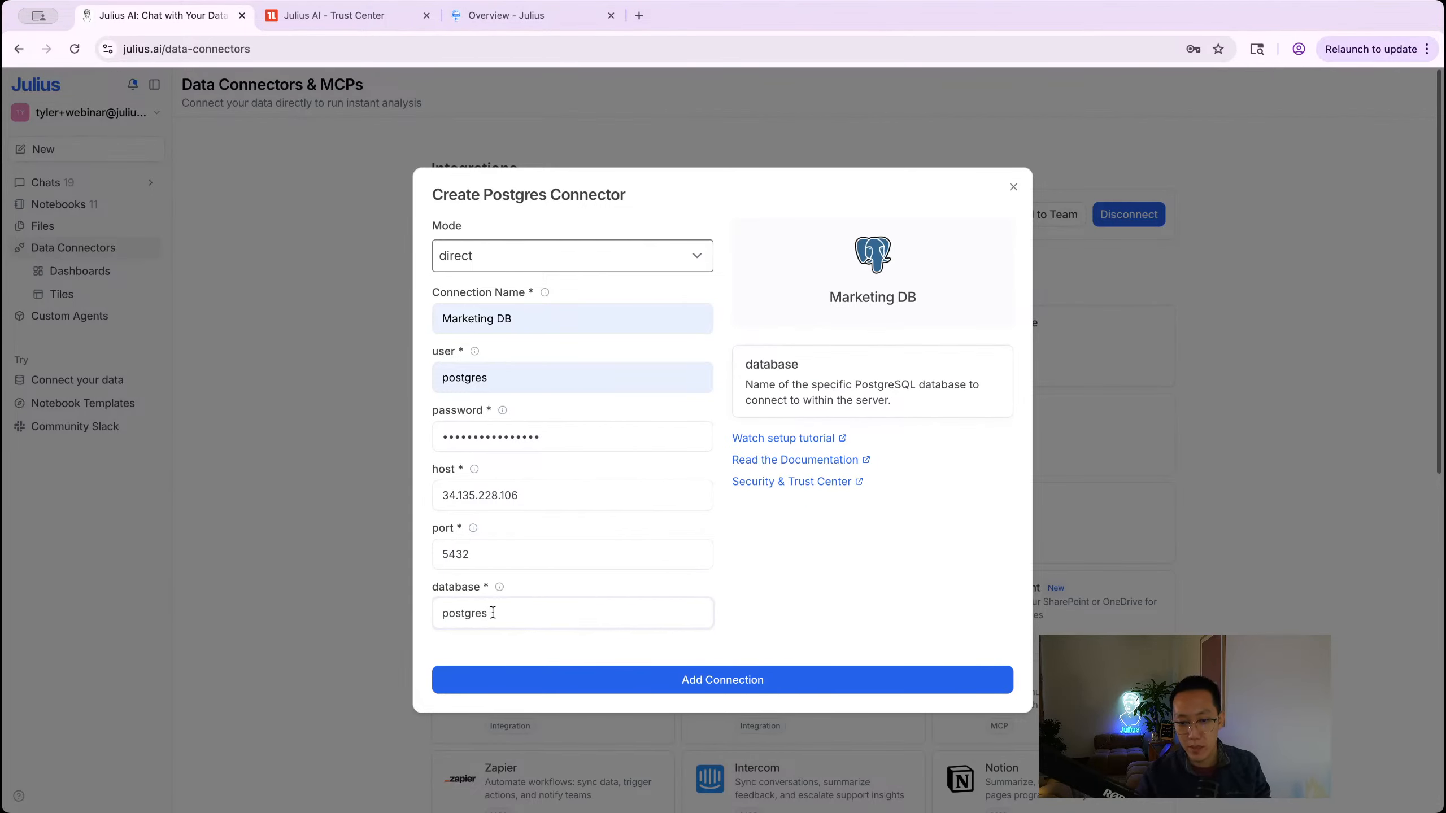
click(731, 681)
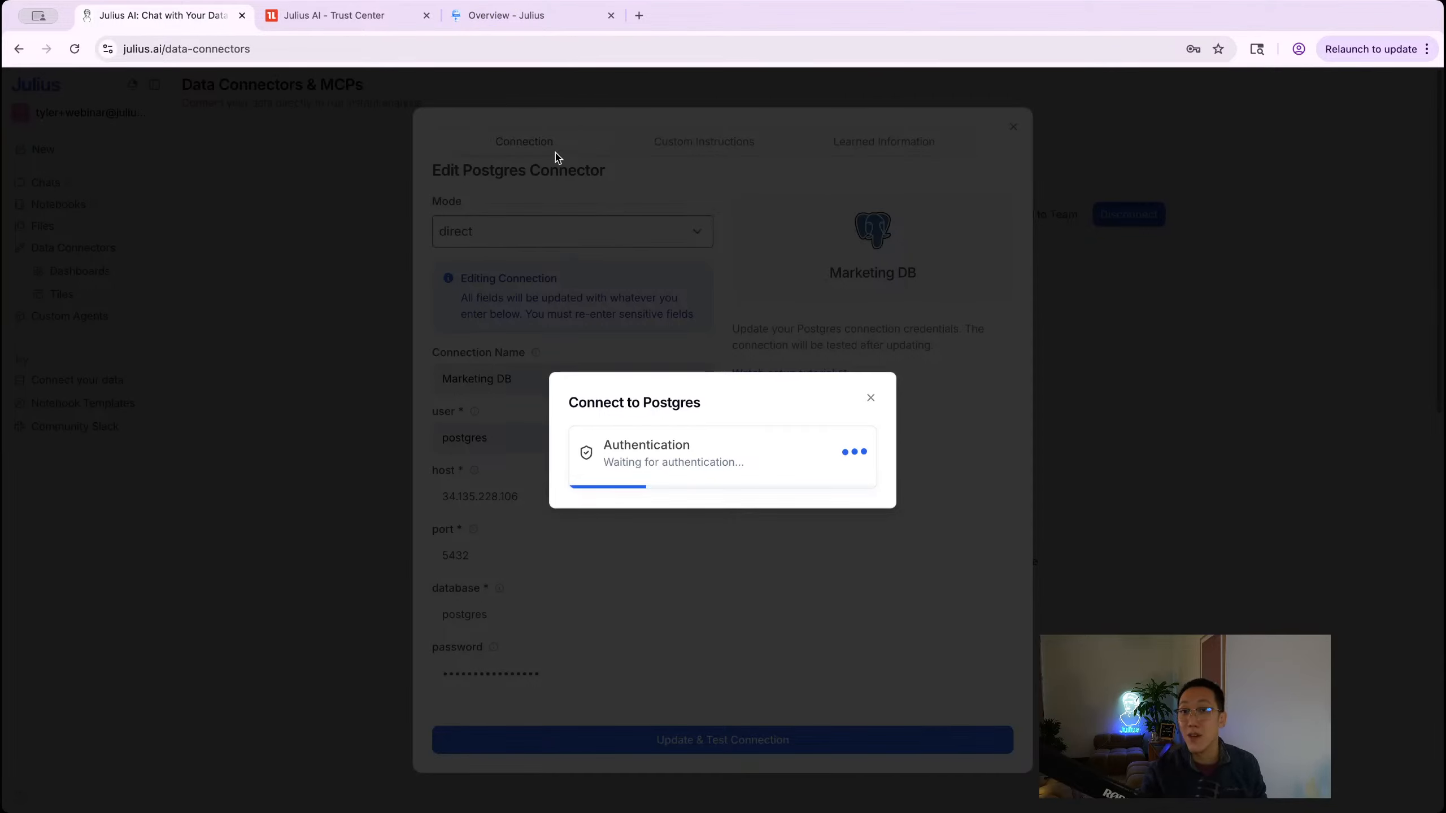
Step: Switch to the Data Connectors Overview documentation tab while the connection test runs
click(501, 19)
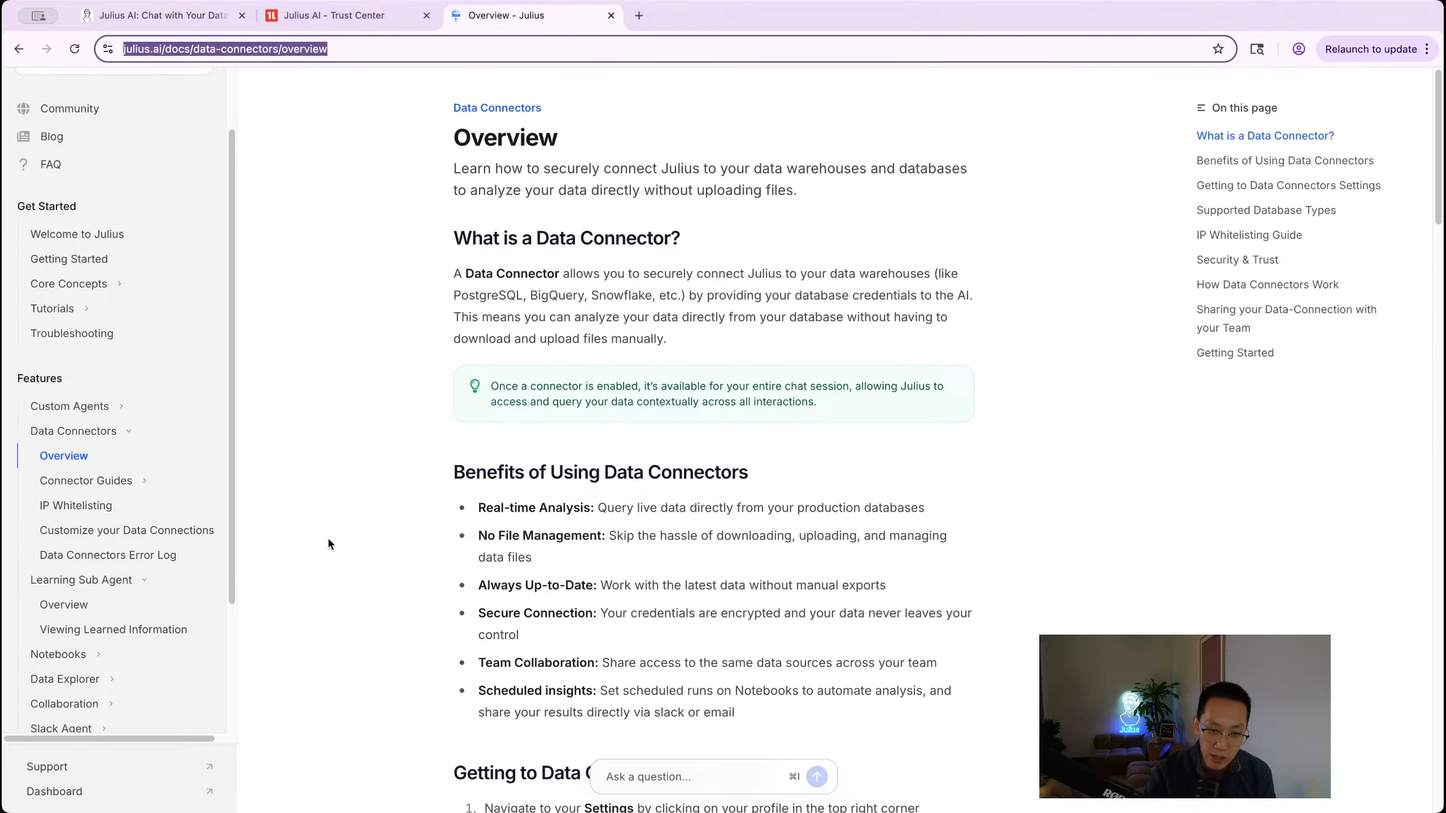
Step: Open the Data Connectors Error Log page and scroll to the Postgres Errors table
scroll(134, 560, down, 3)
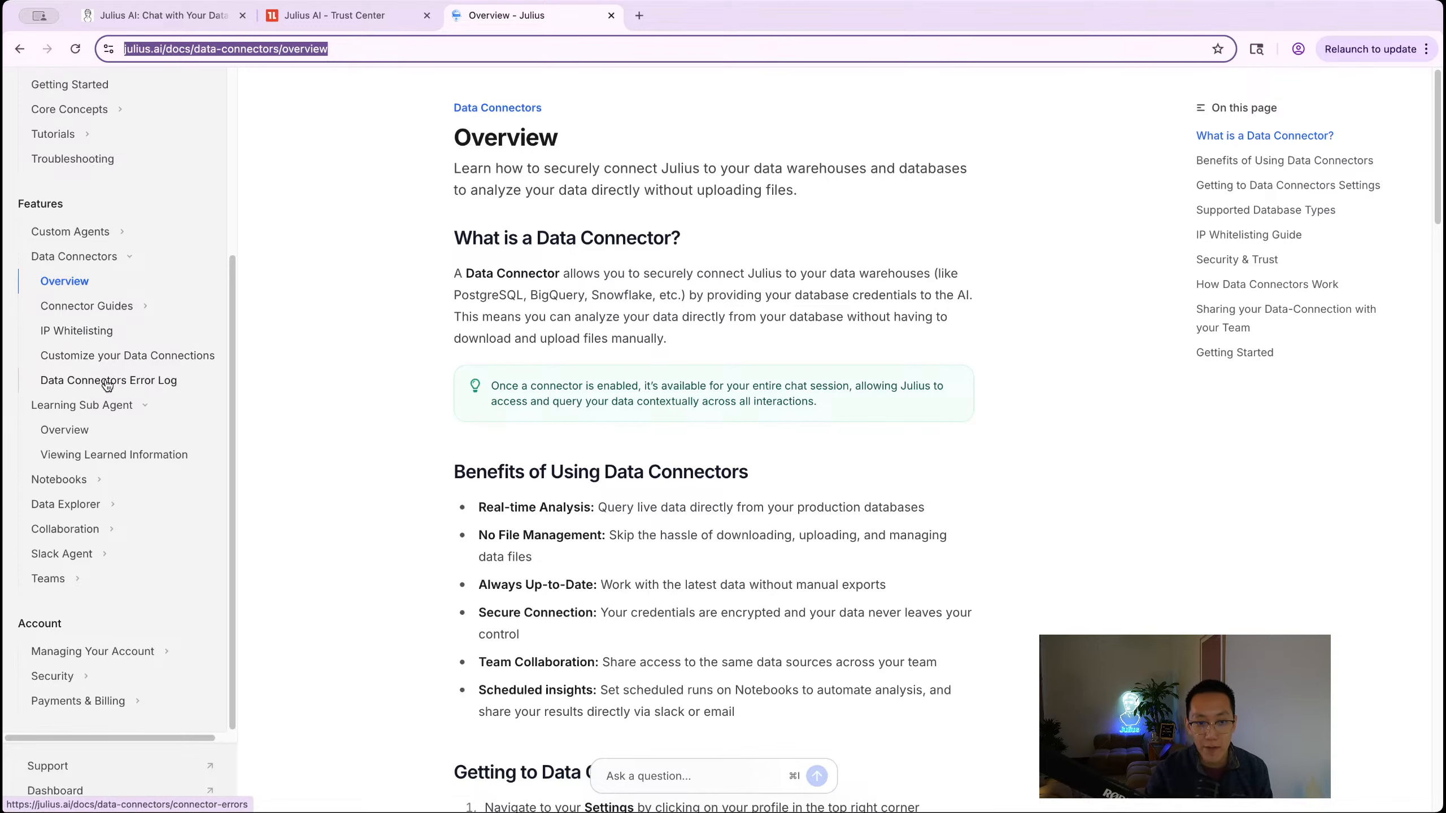
click(142, 383)
scroll(637, 210, down, 5)
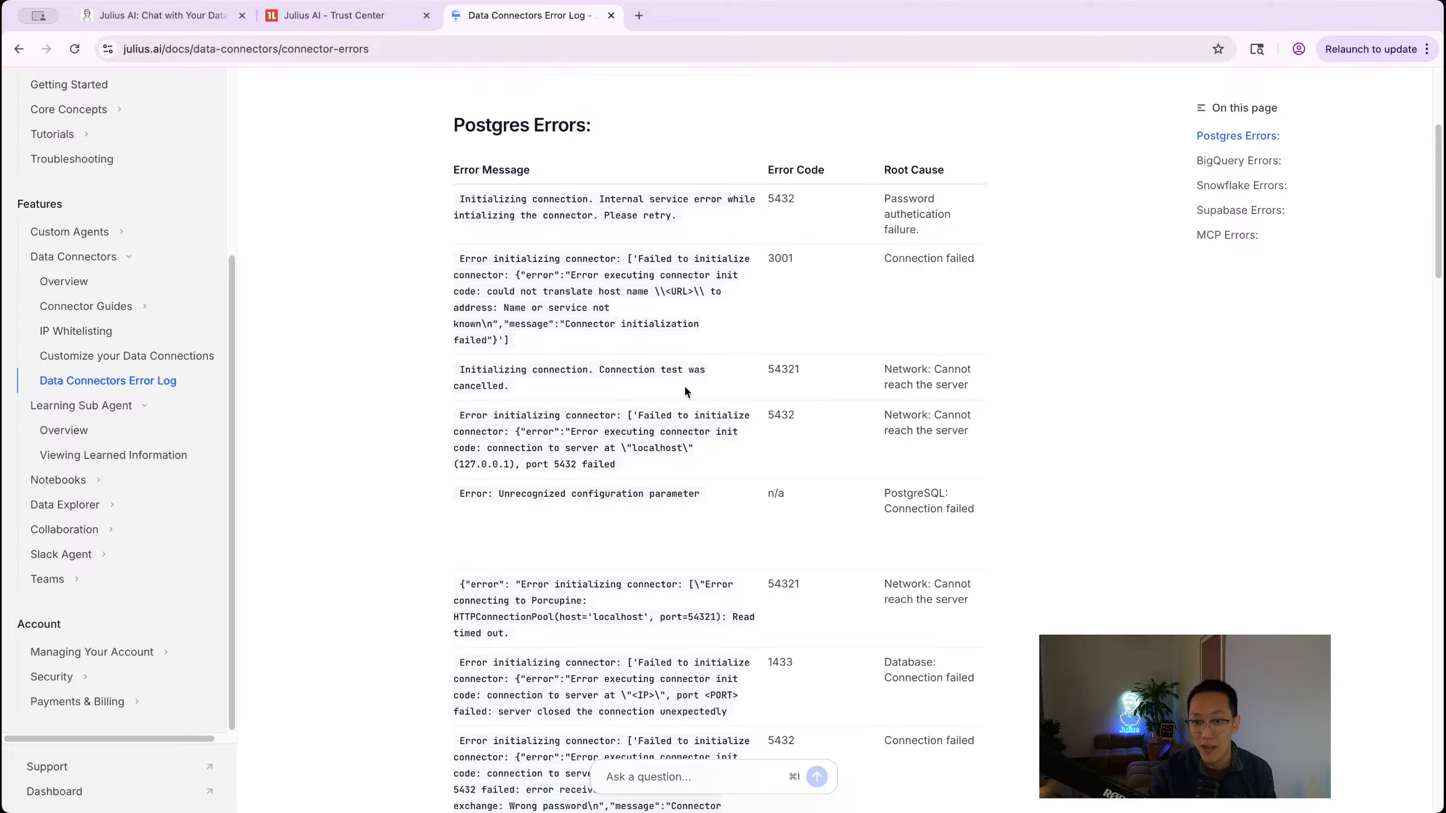
Step: Expand the failed Postgres test's error details, revealing a 45-second read timeout
click(162, 19)
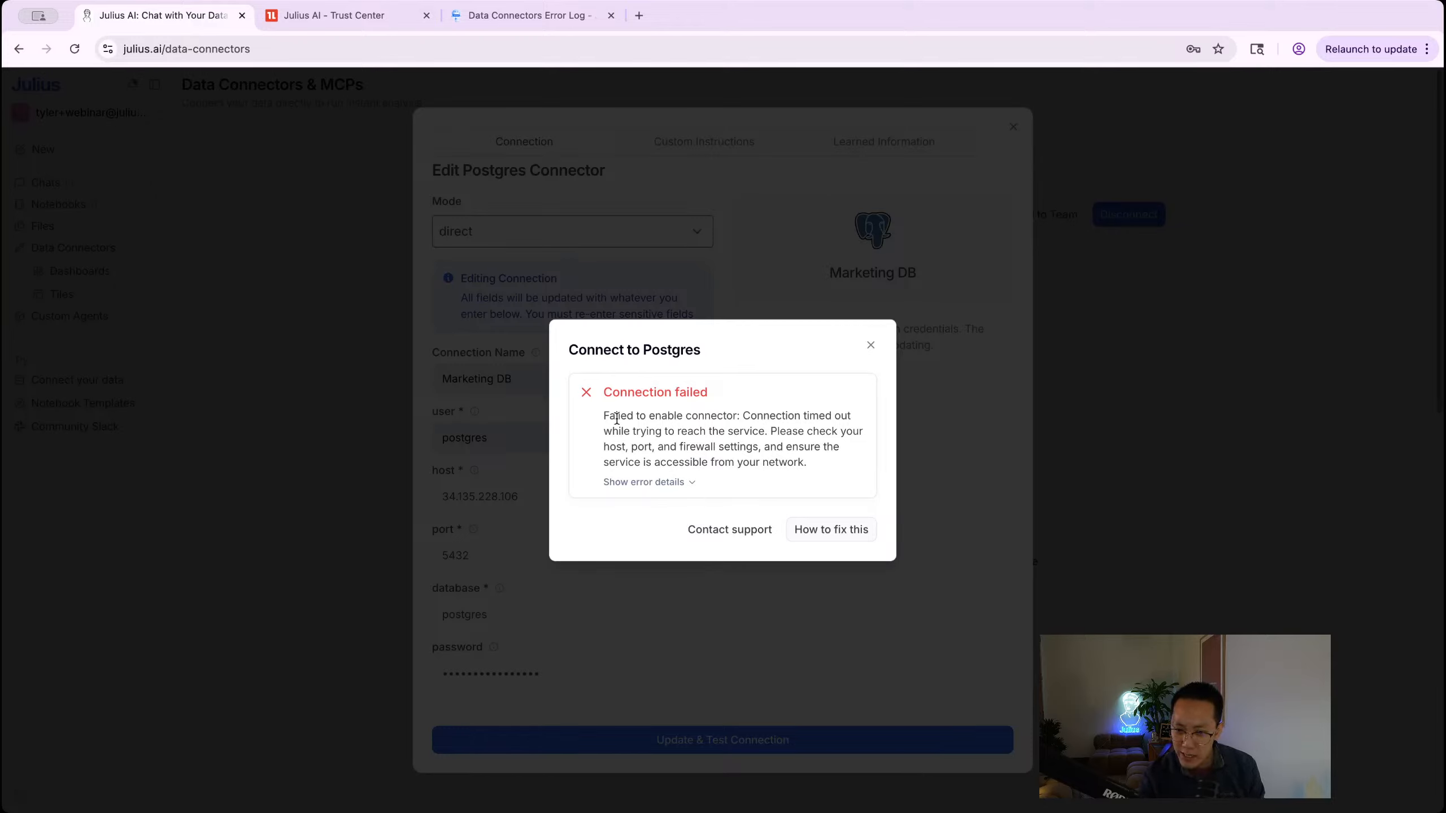
click(671, 482)
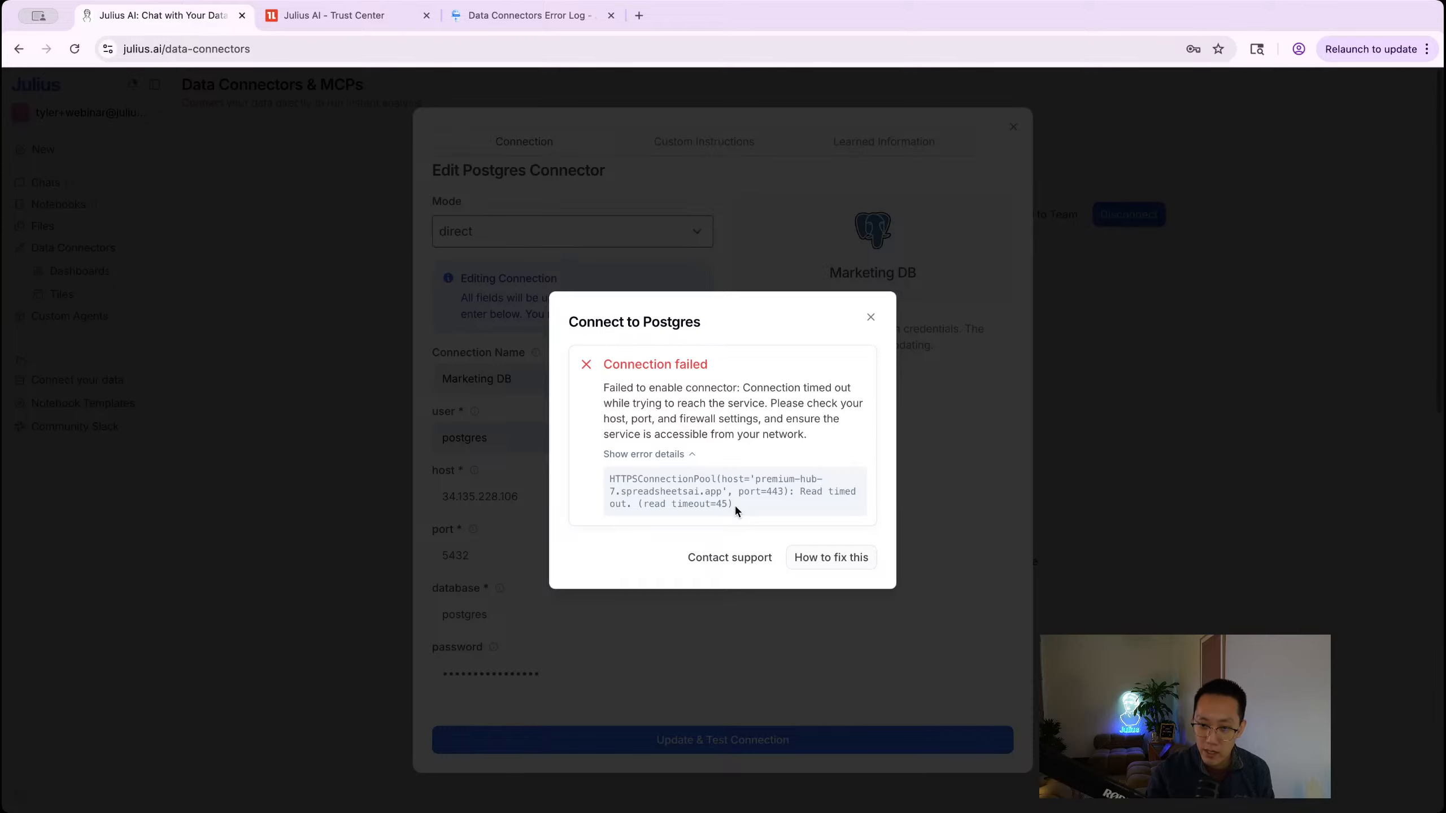
drag(735, 504, 680, 497)
click(680, 497)
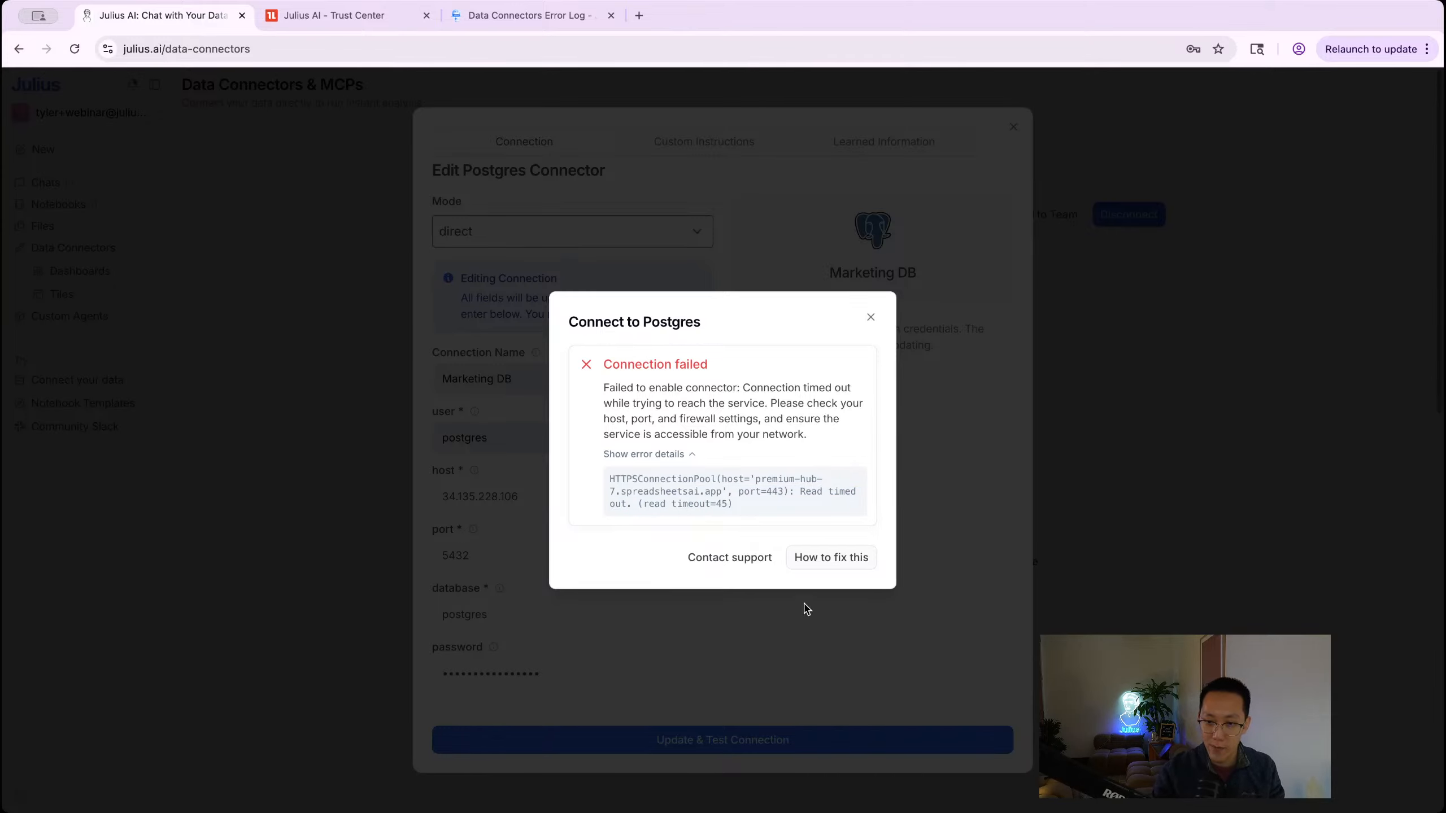
Step: Dismiss the failure message and change the connection name from Marketing DB to postgres
click(871, 317)
triple_click(526, 388)
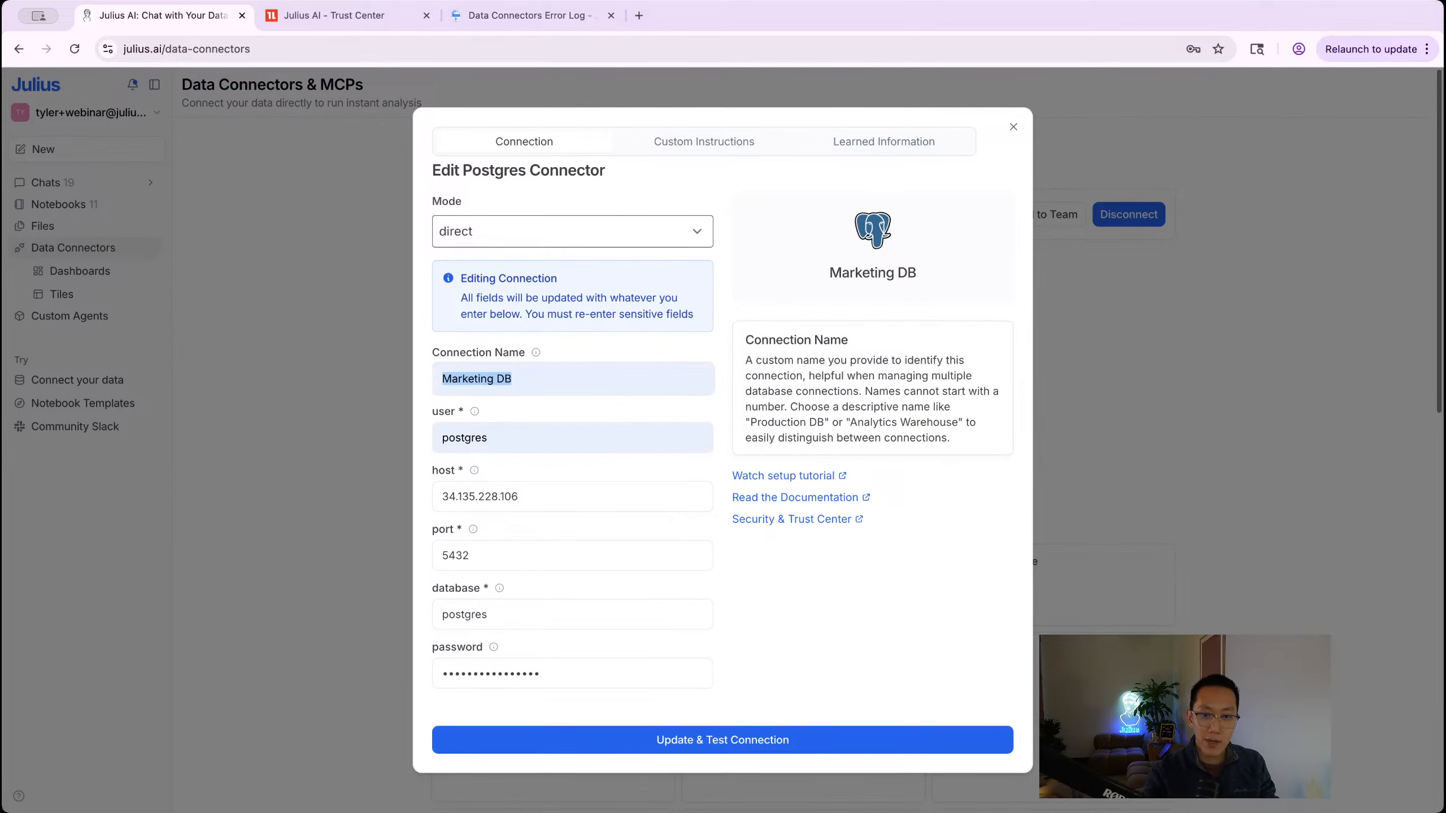
text(Post)
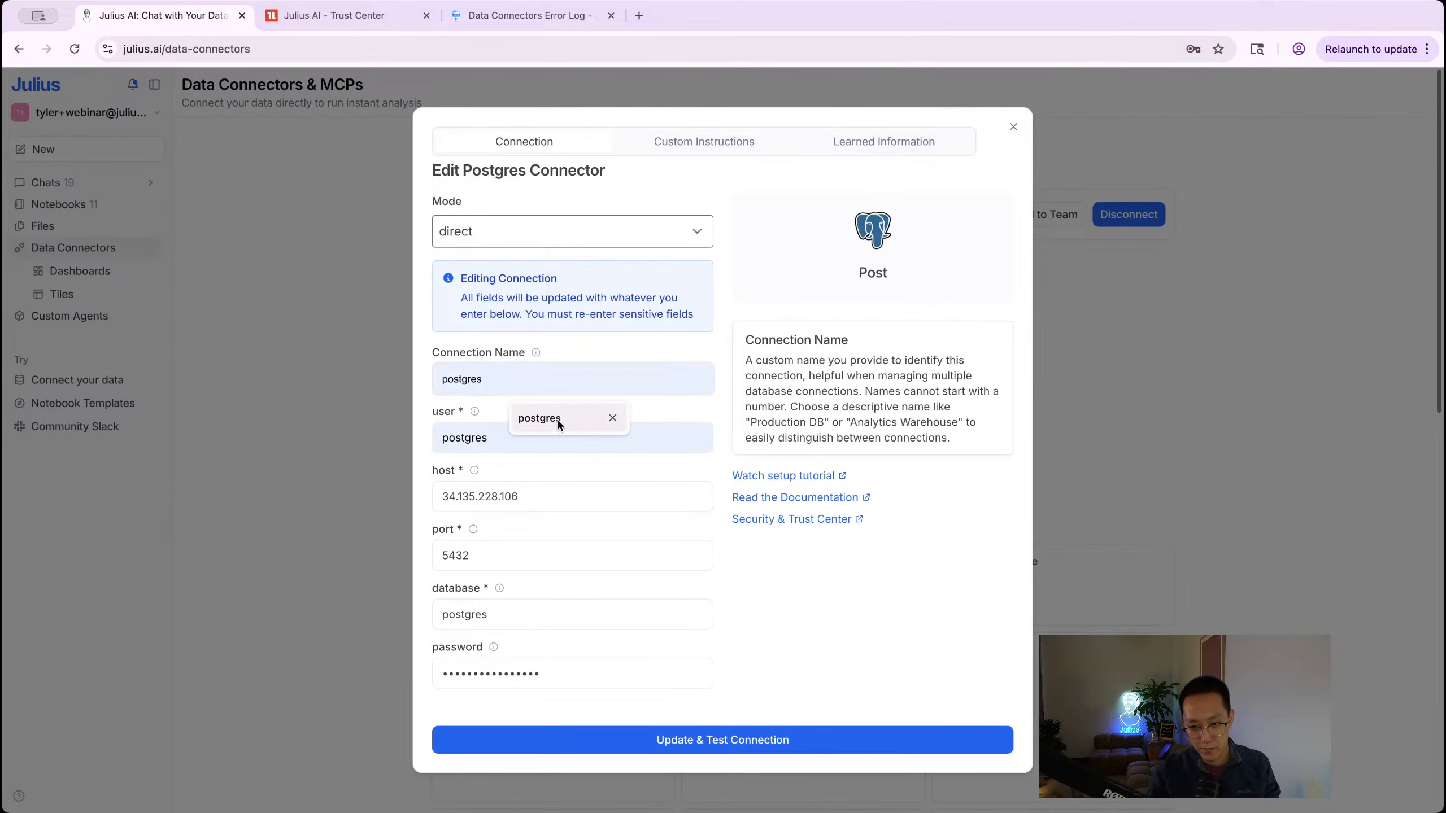
click(558, 424)
Step: Inspect the user, password and host fields of the Edit Postgres Connector form
double_click(516, 437)
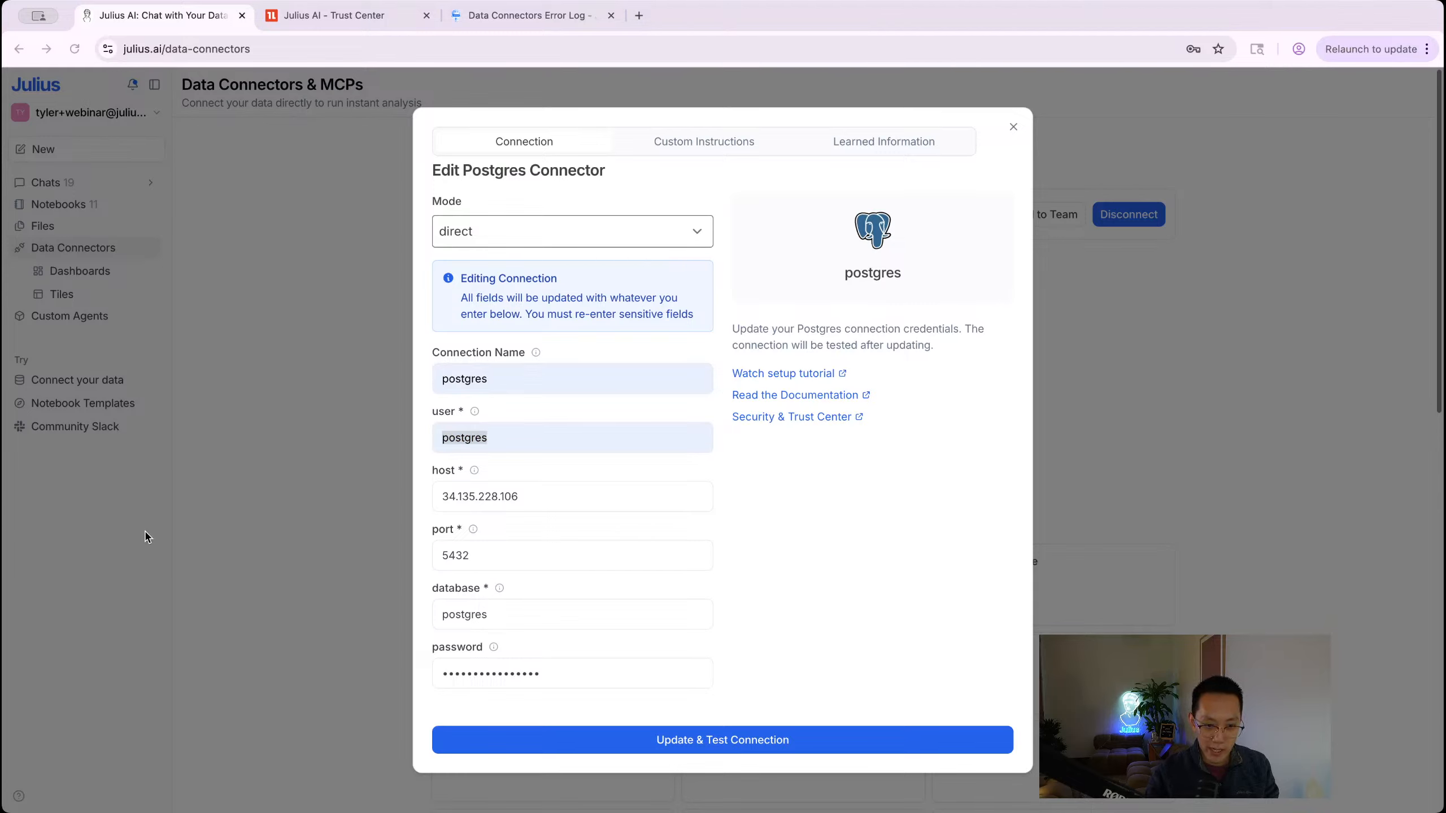
click(578, 672)
click(727, 669)
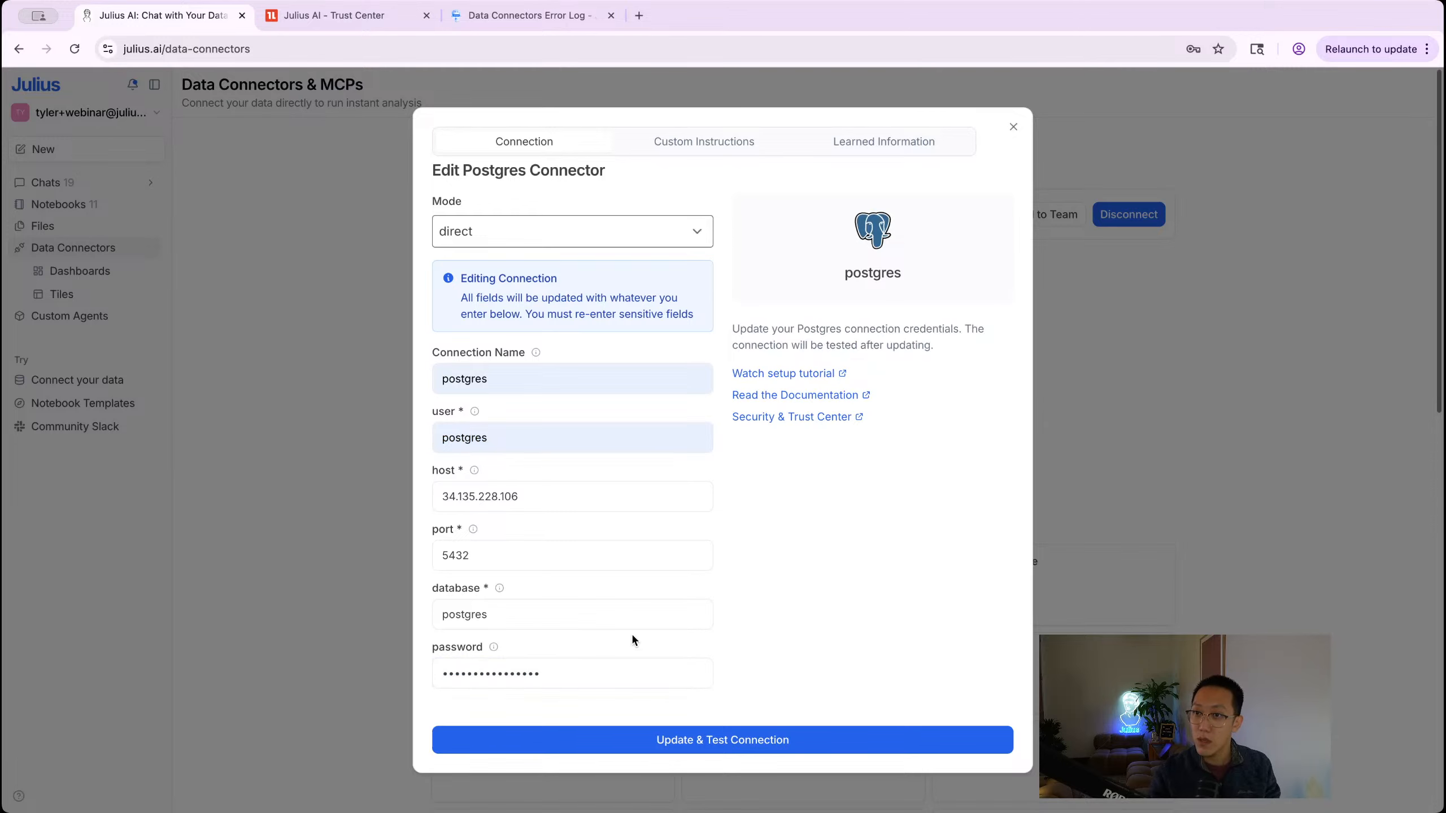
click(530, 497)
double_click(531, 498)
click(531, 498)
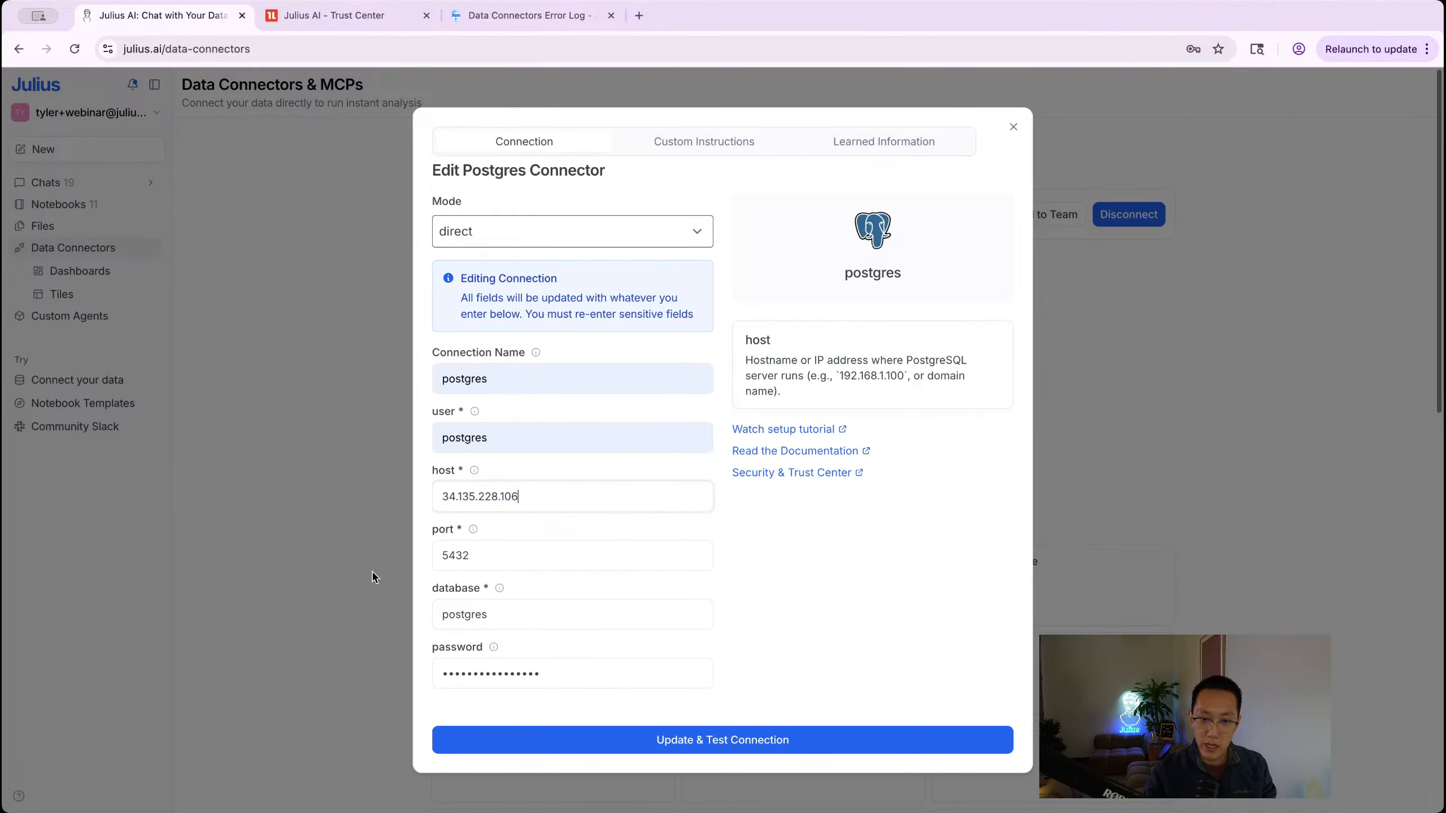
Step: Close the edit form unsaved, start a new chat and check the Expand Resources settings
click(278, 542)
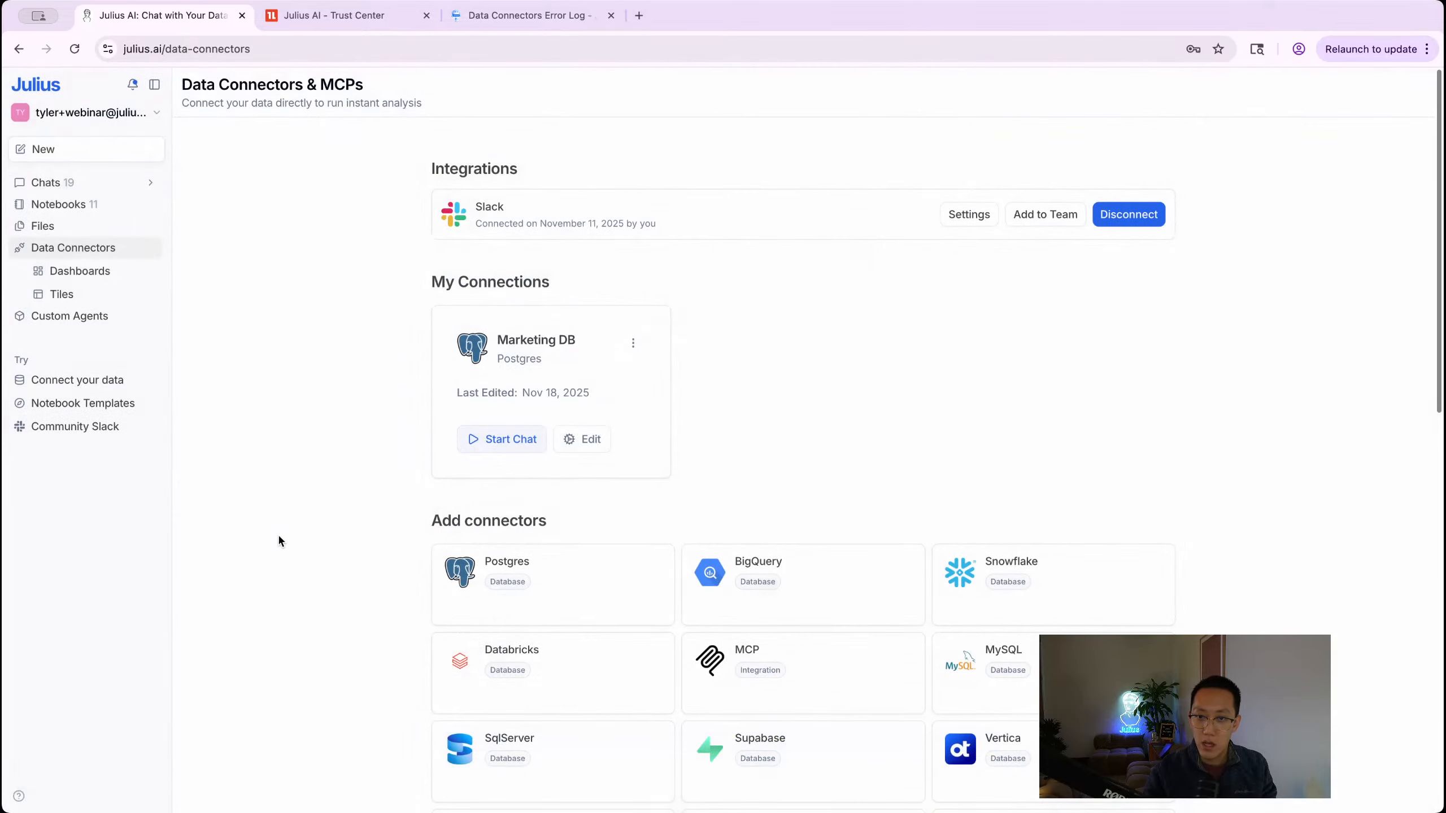
click(65, 187)
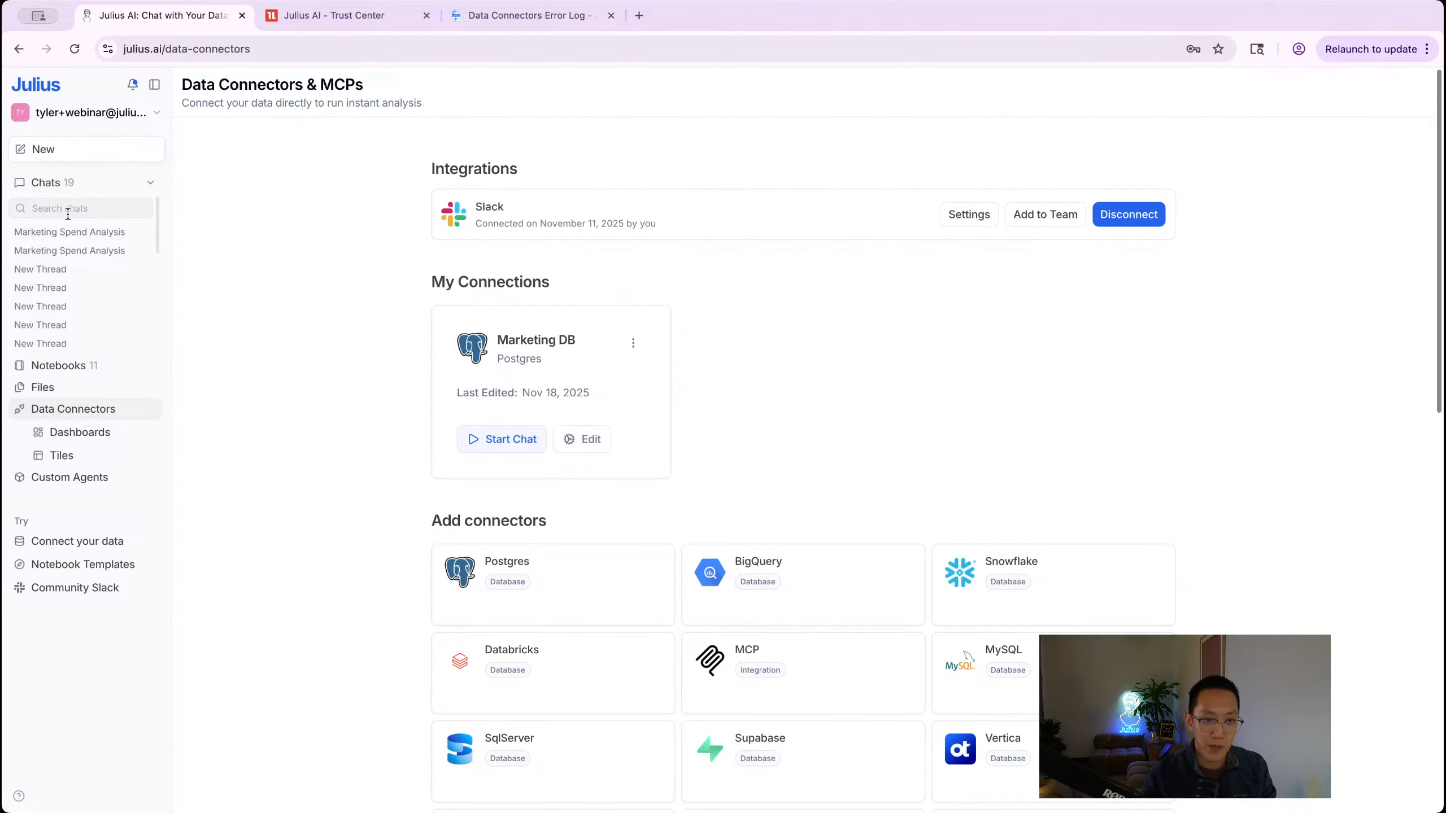
click(64, 149)
click(55, 196)
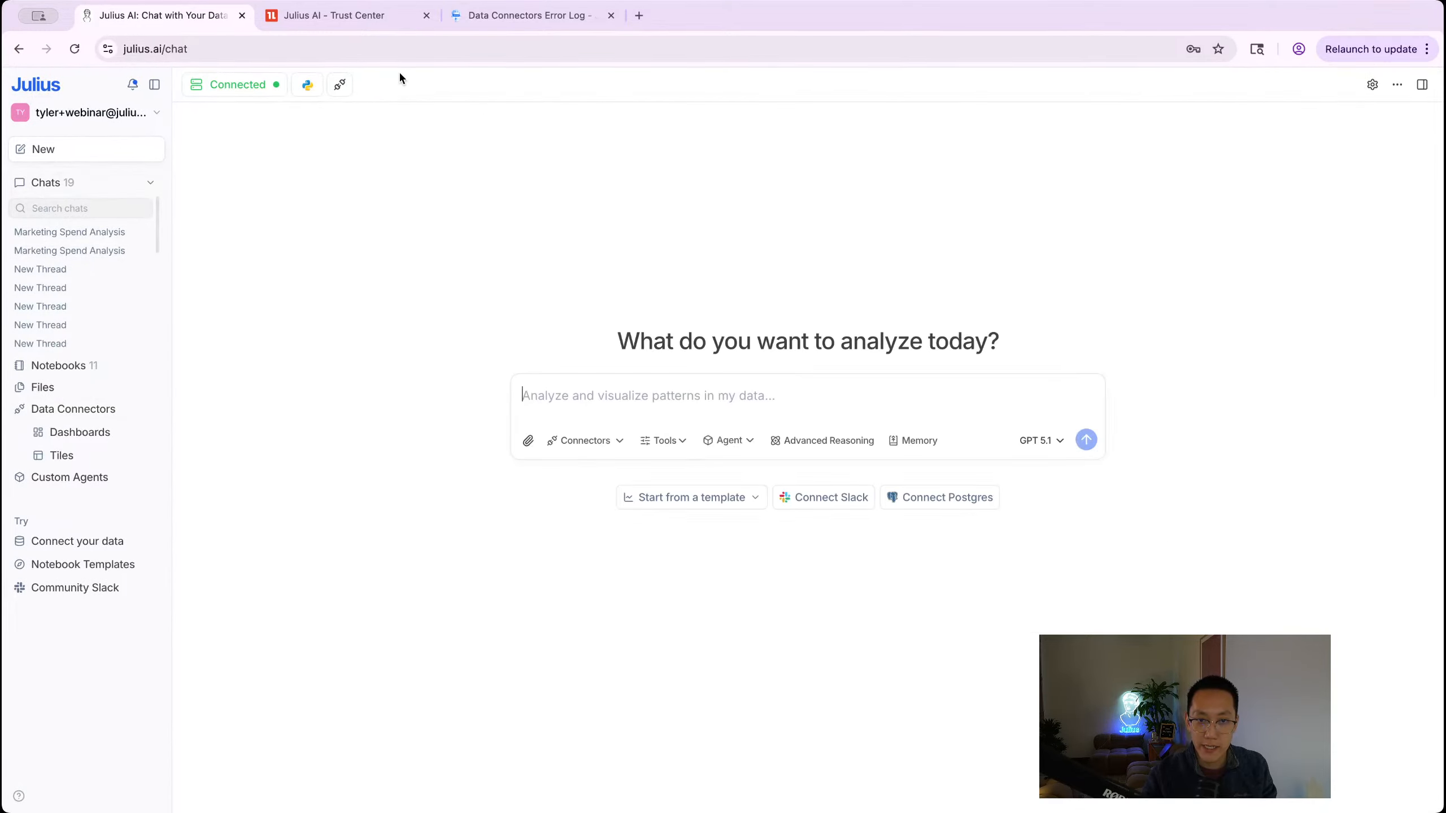
click(238, 85)
click(272, 261)
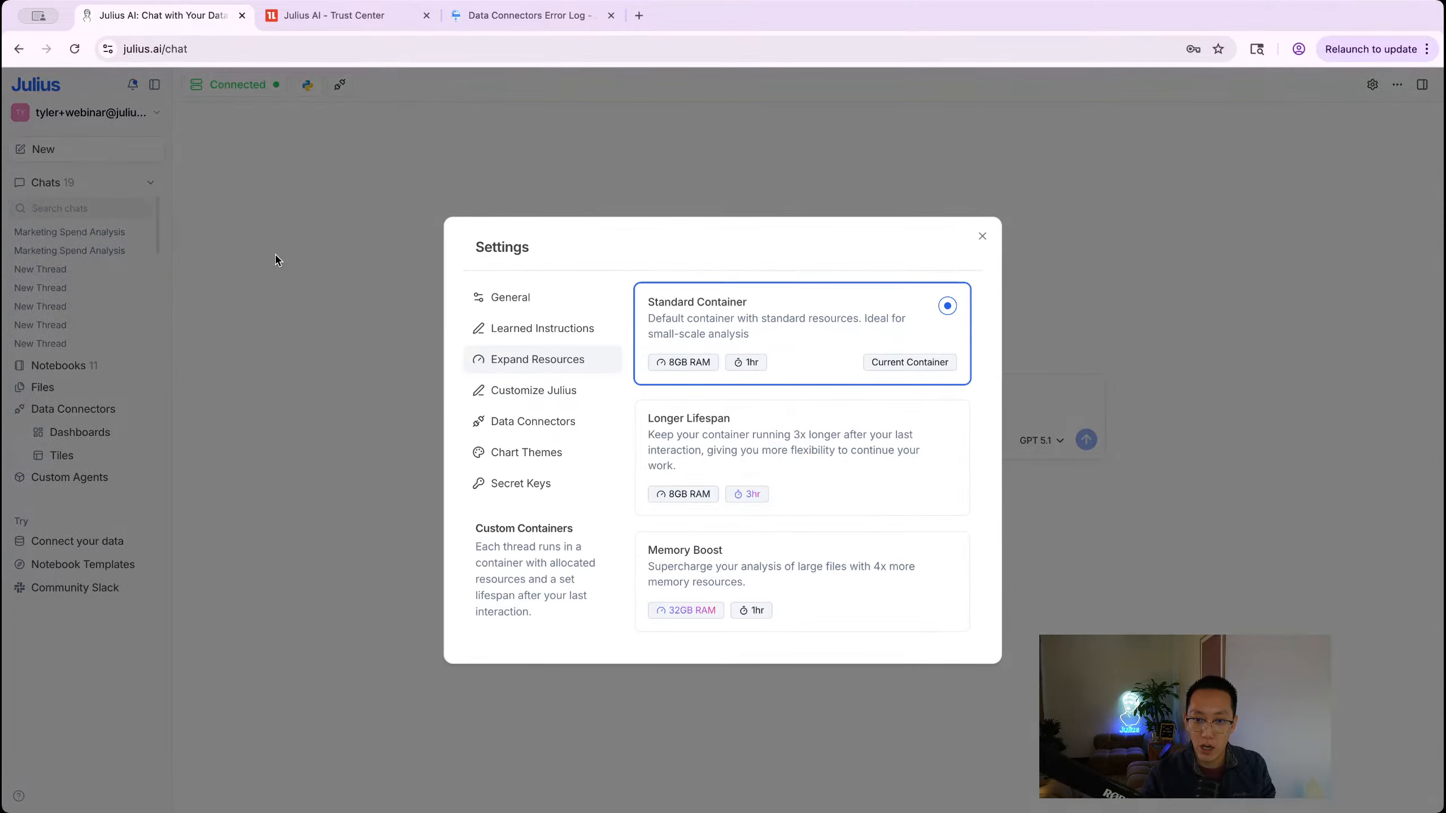
click(278, 254)
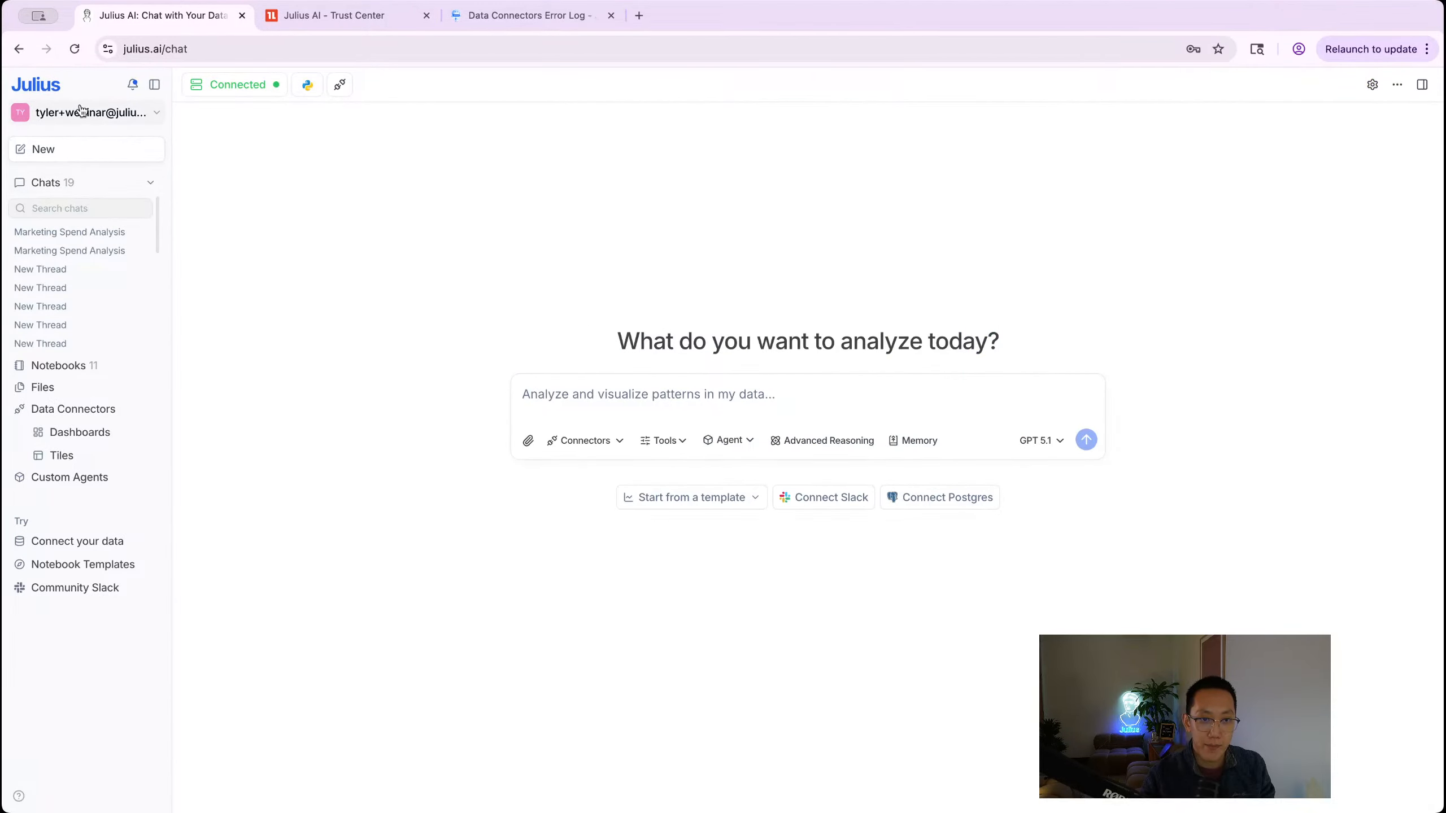
Step: Switch to the Julius Internal workspace and review its Expand Resources settings
click(81, 112)
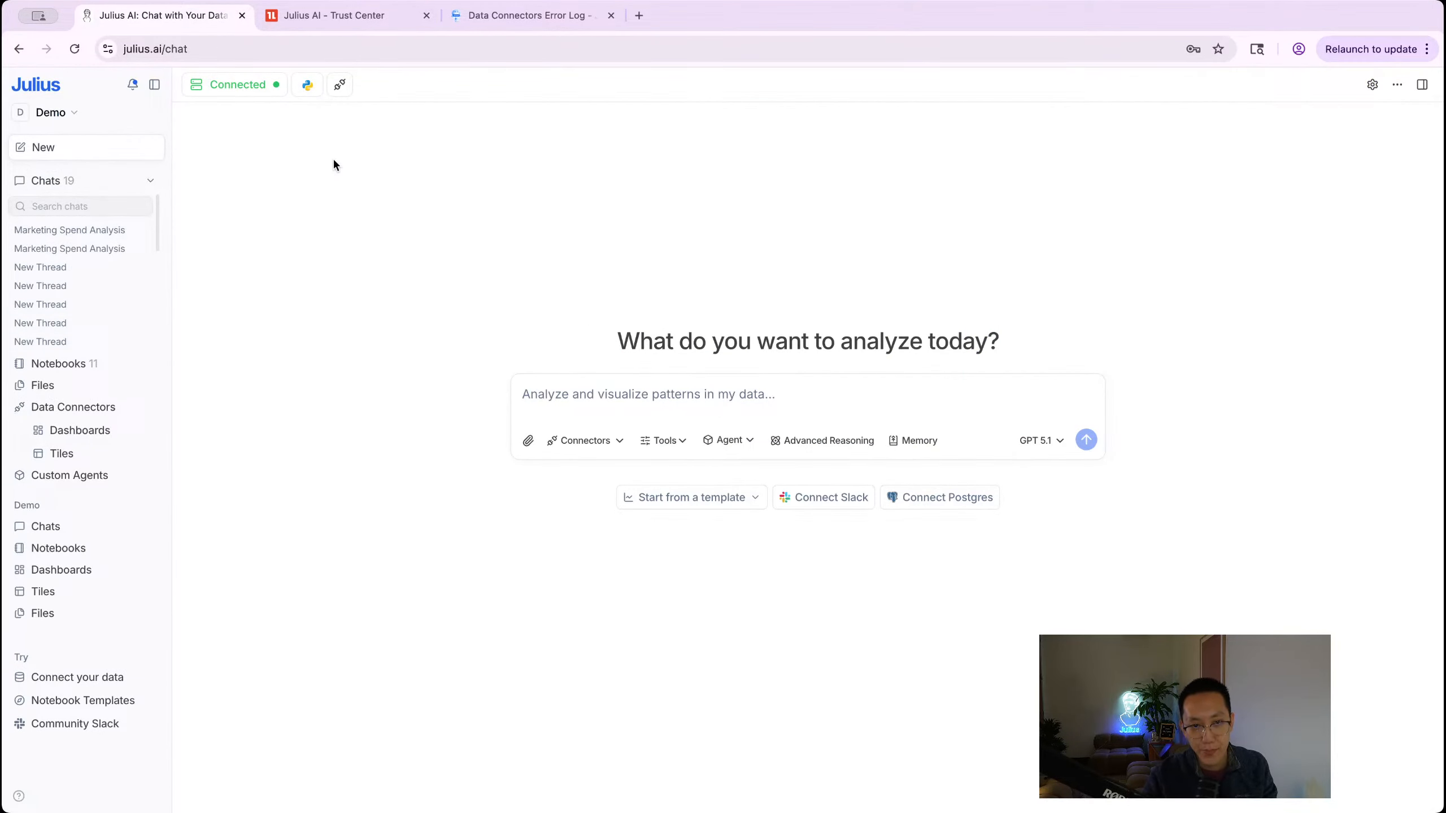
click(53, 112)
click(74, 225)
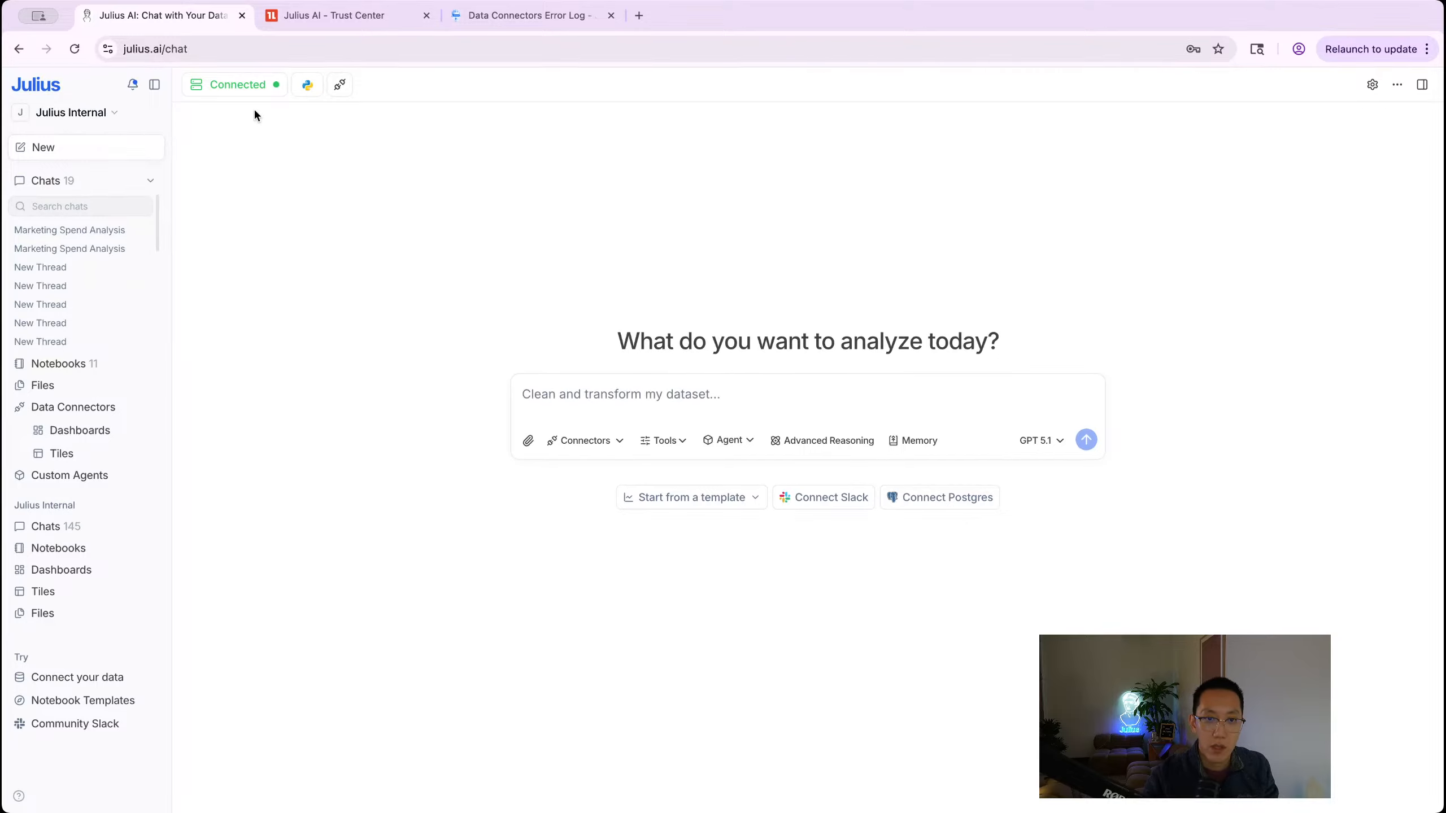
click(236, 85)
click(342, 259)
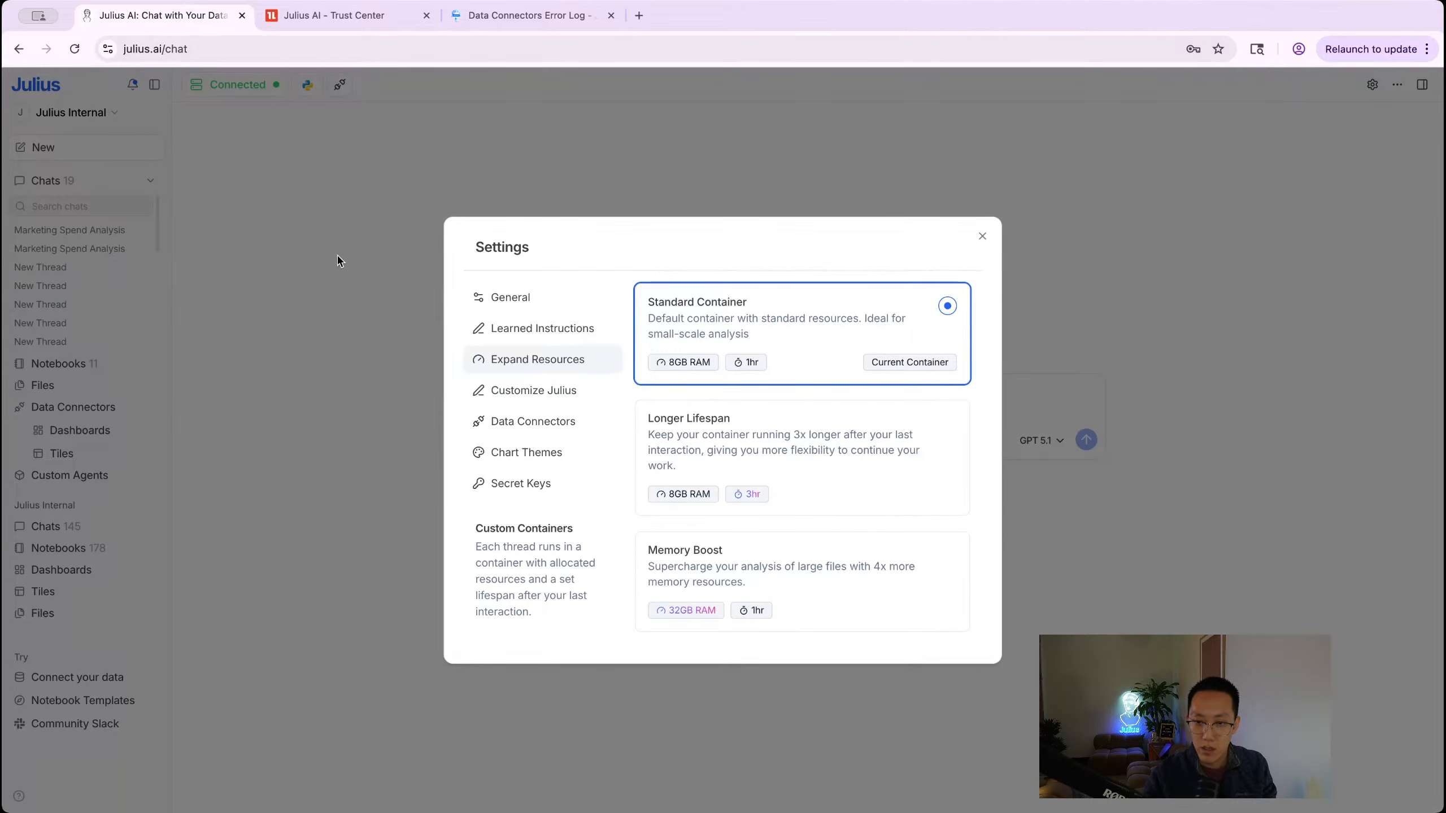
click(340, 259)
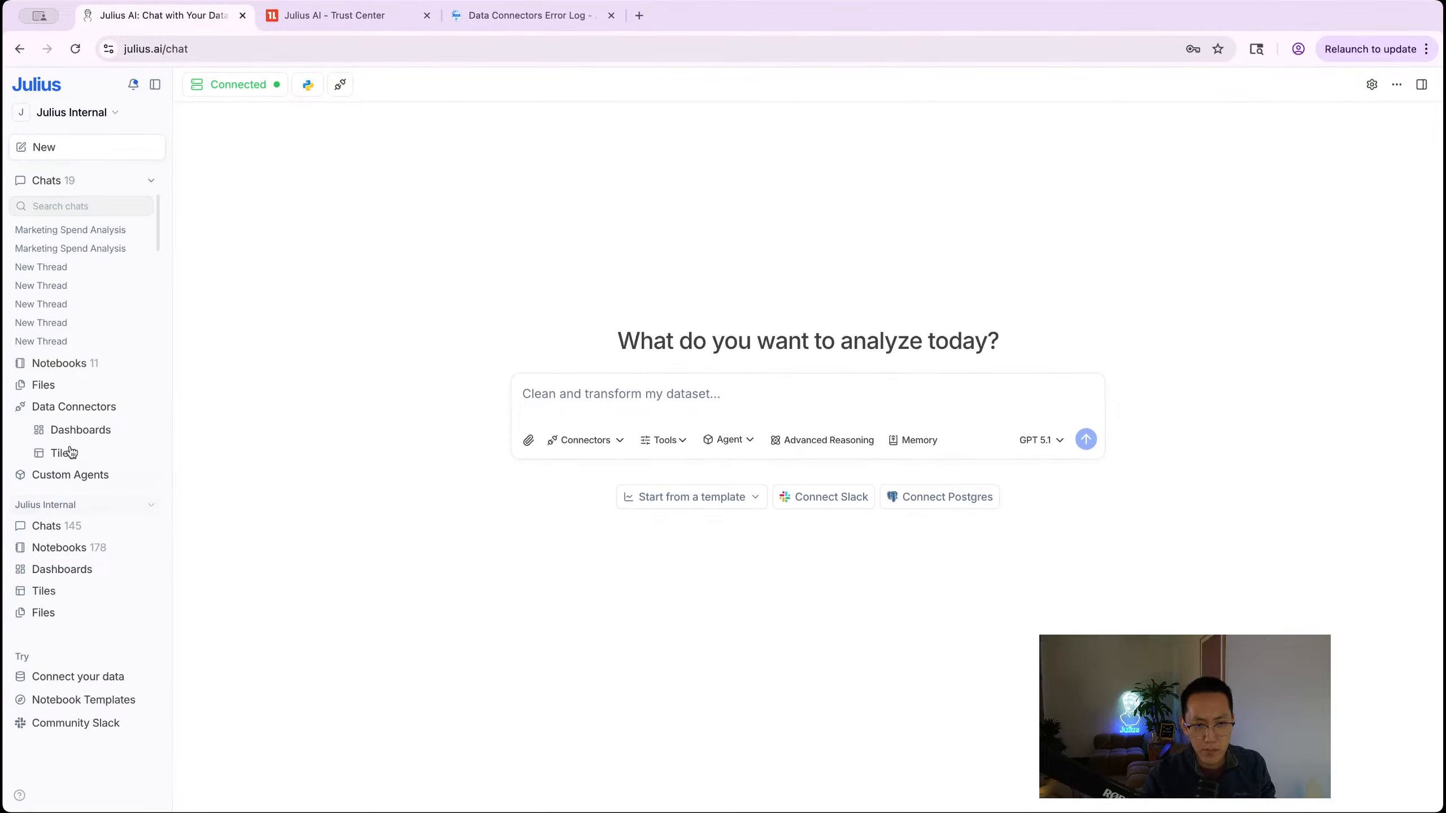
Step: Open the Data Connectors page listing Marketing DB and the team connections
click(74, 116)
click(71, 303)
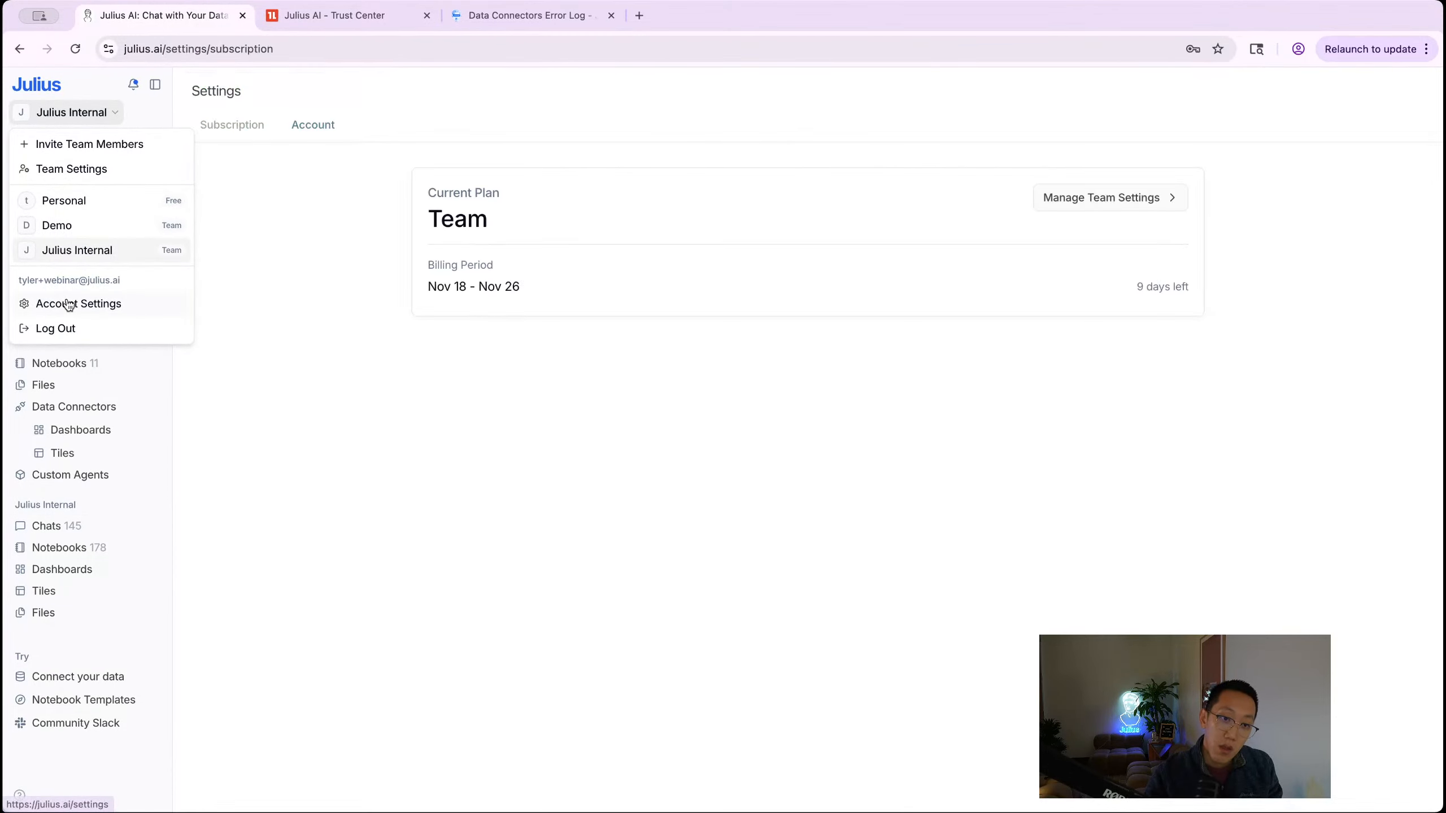
click(277, 232)
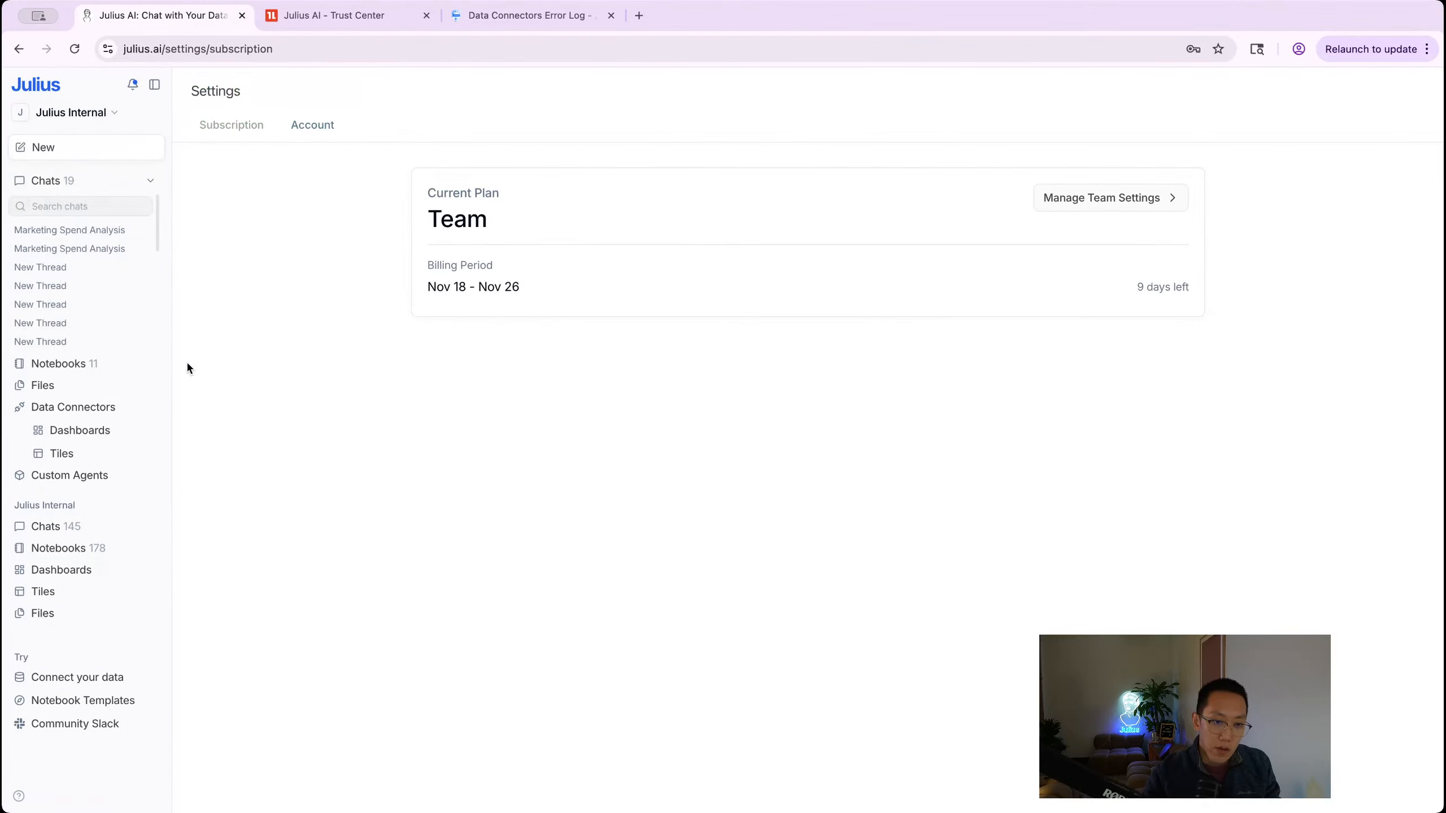
click(77, 407)
scroll(581, 342, down, 3)
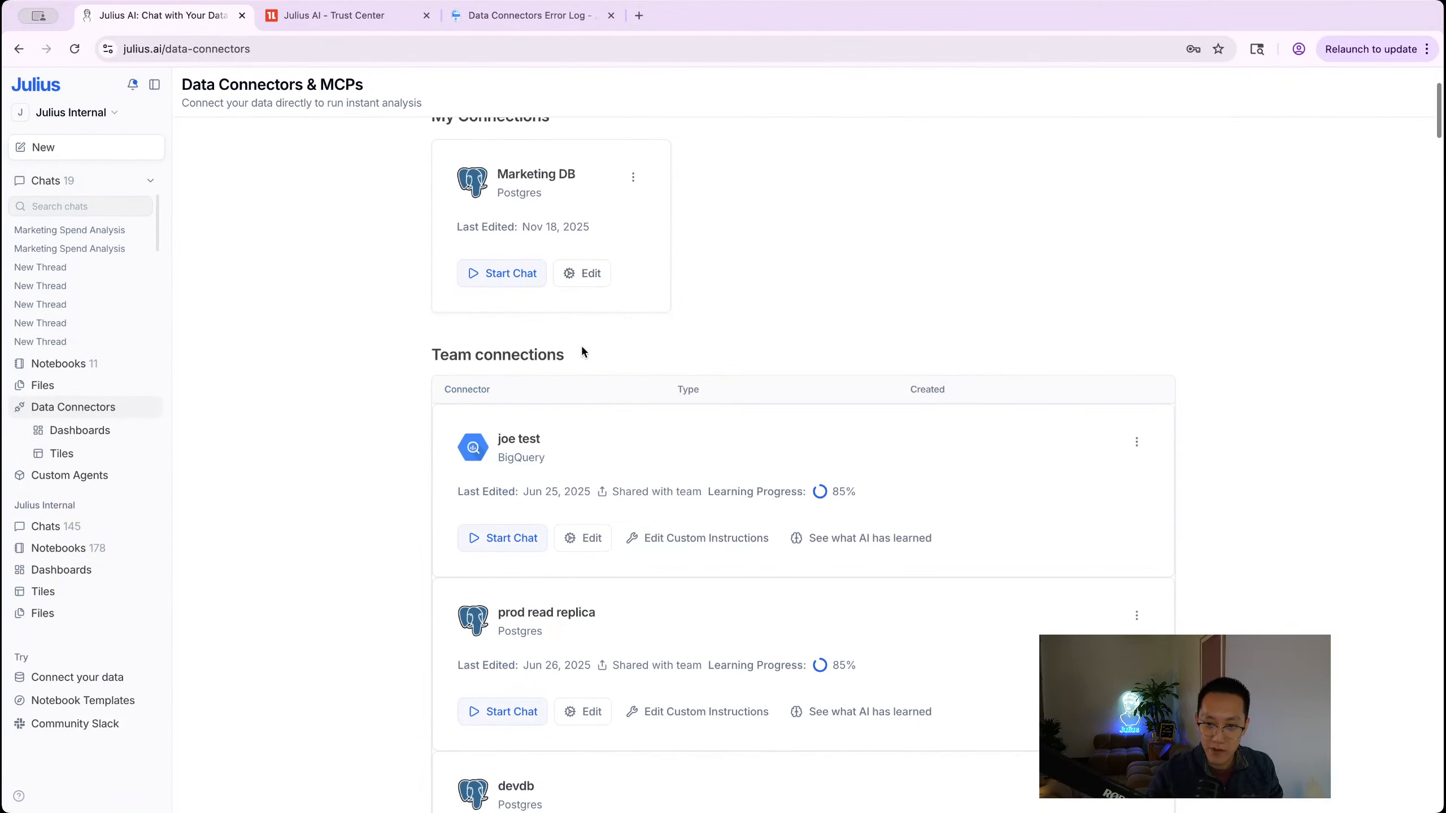
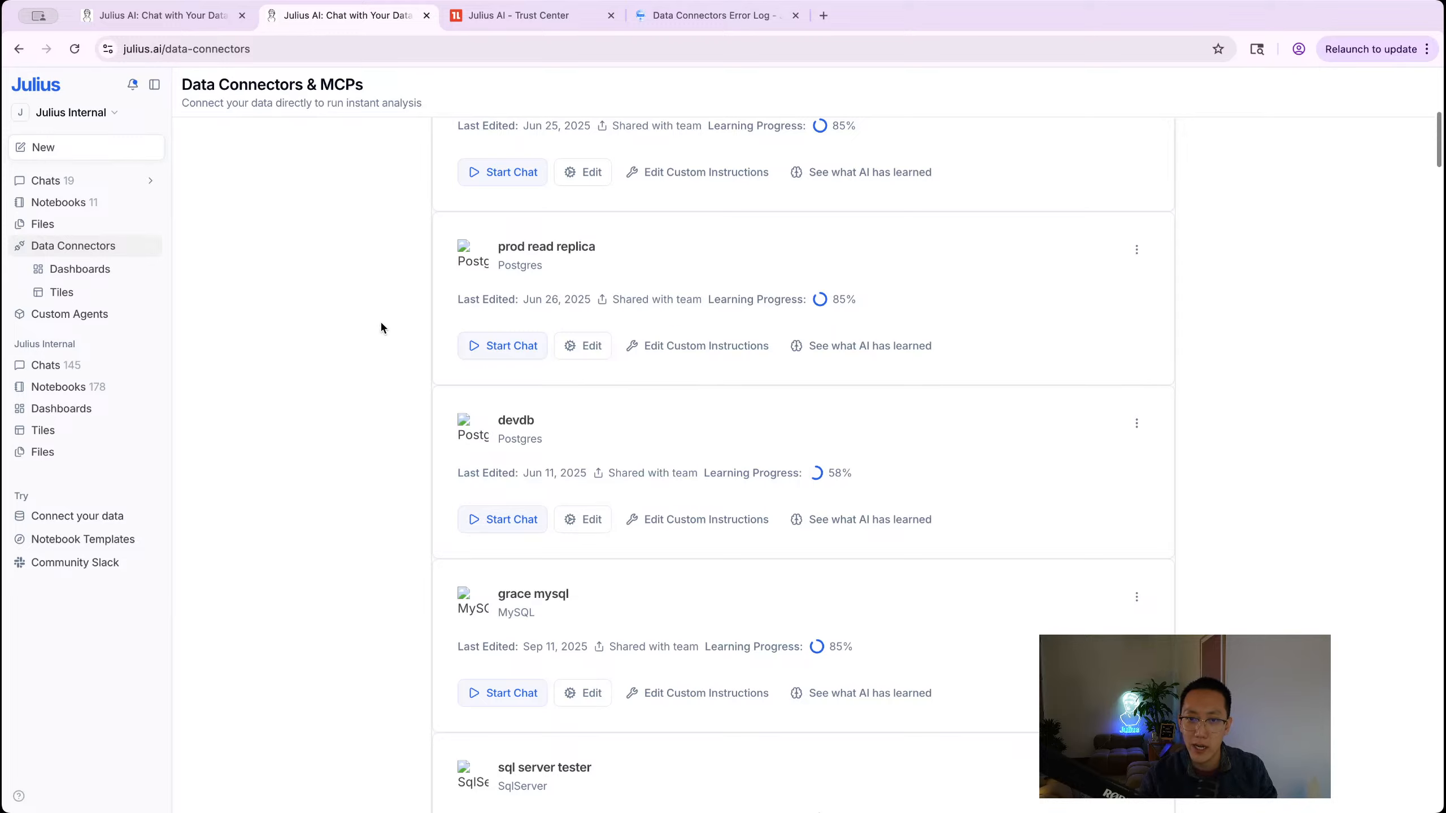
Step: Reload Data Connectors, pass through the Demo workspace and settle on the Personal workspace's connector list
key(super+r)
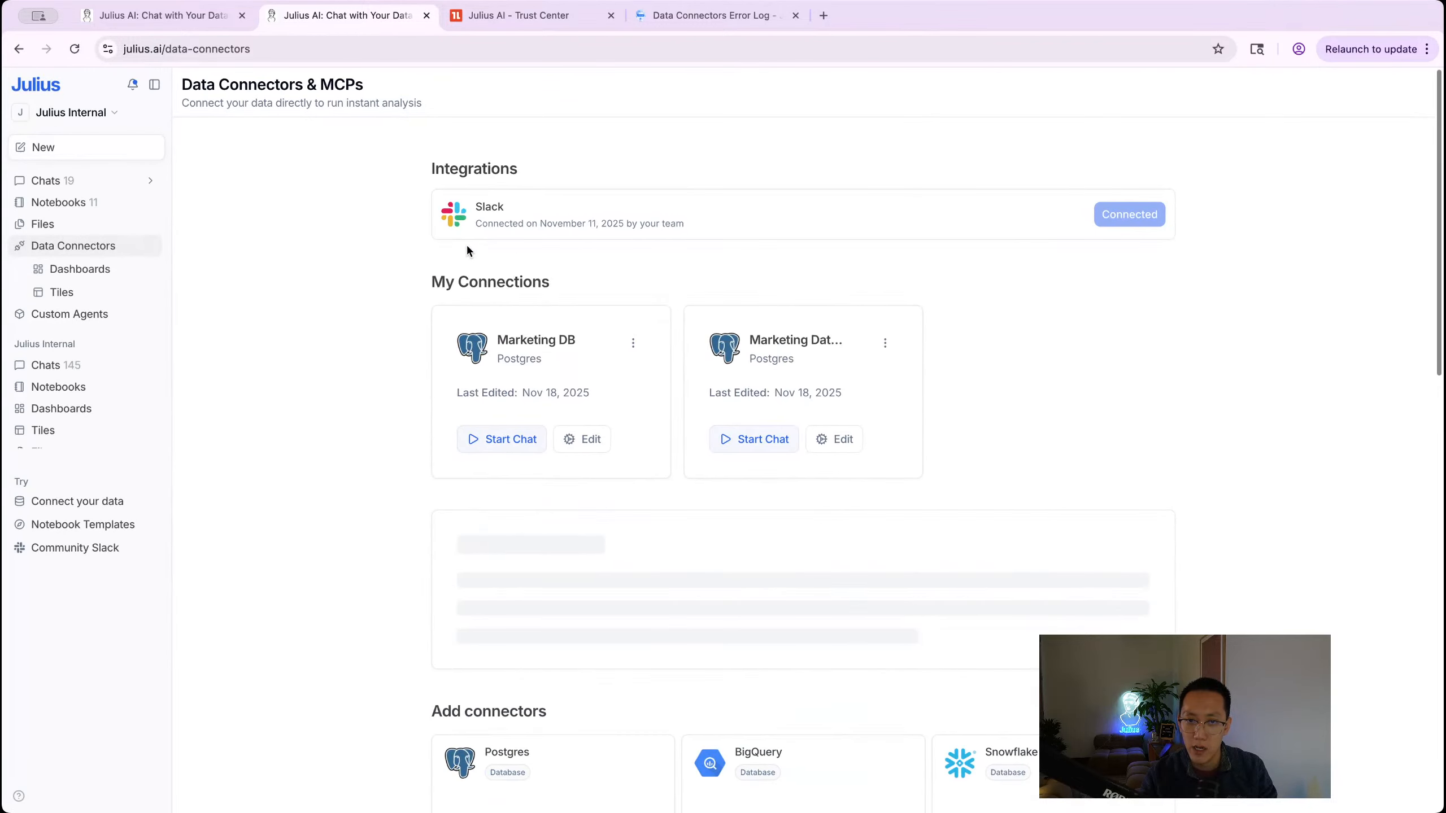
click(104, 120)
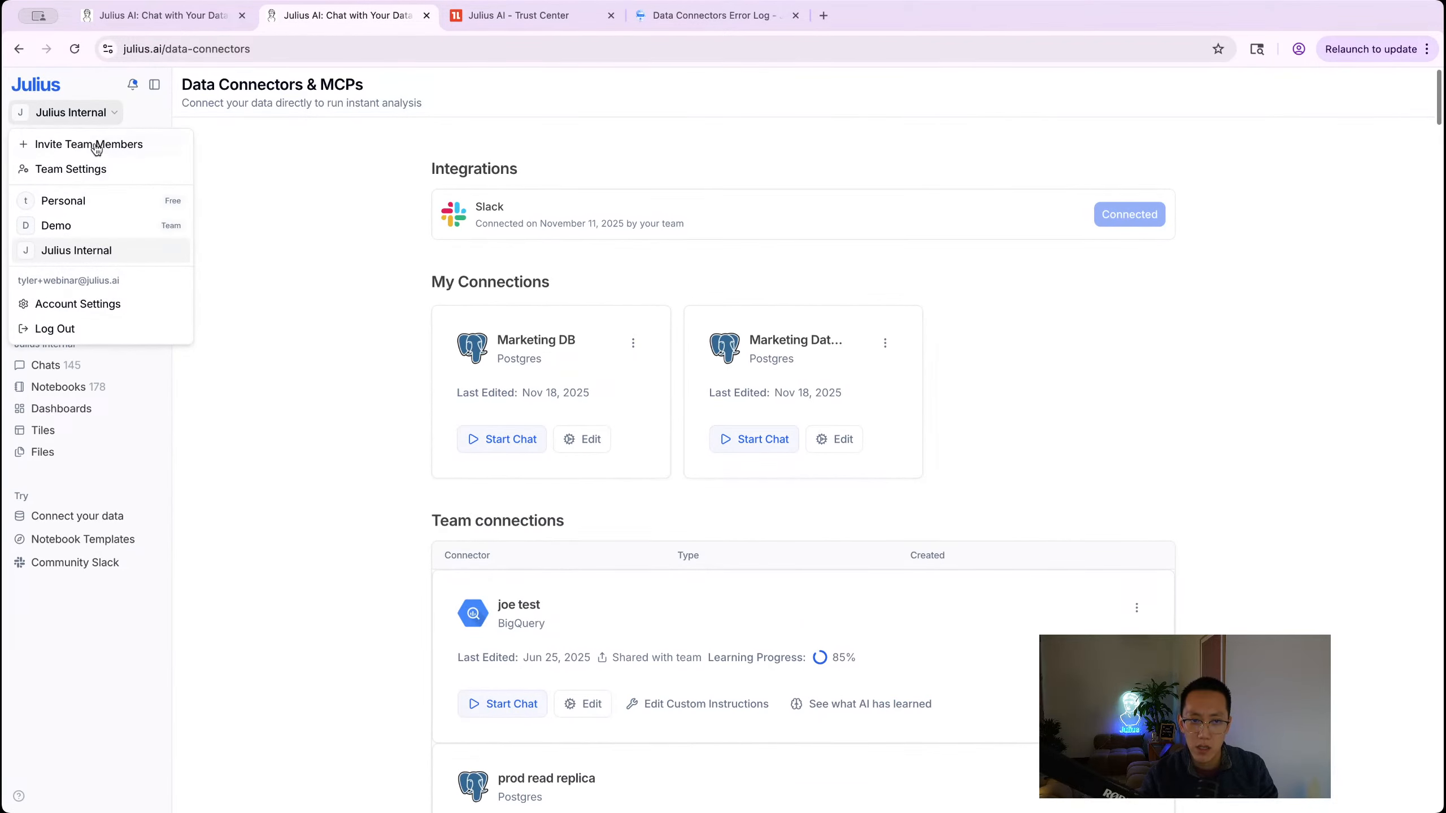
click(81, 225)
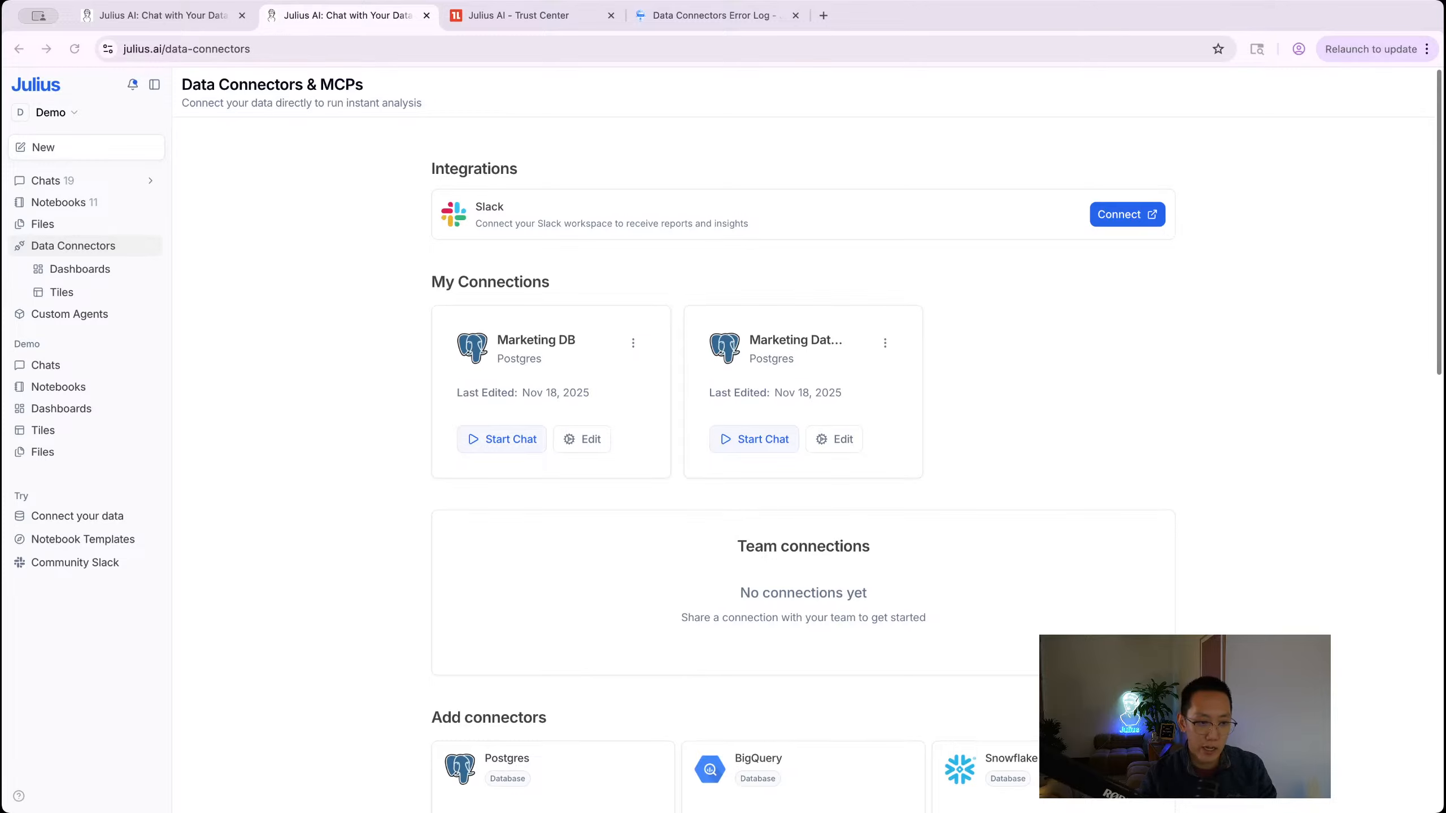
scroll(751, 438, down, 8)
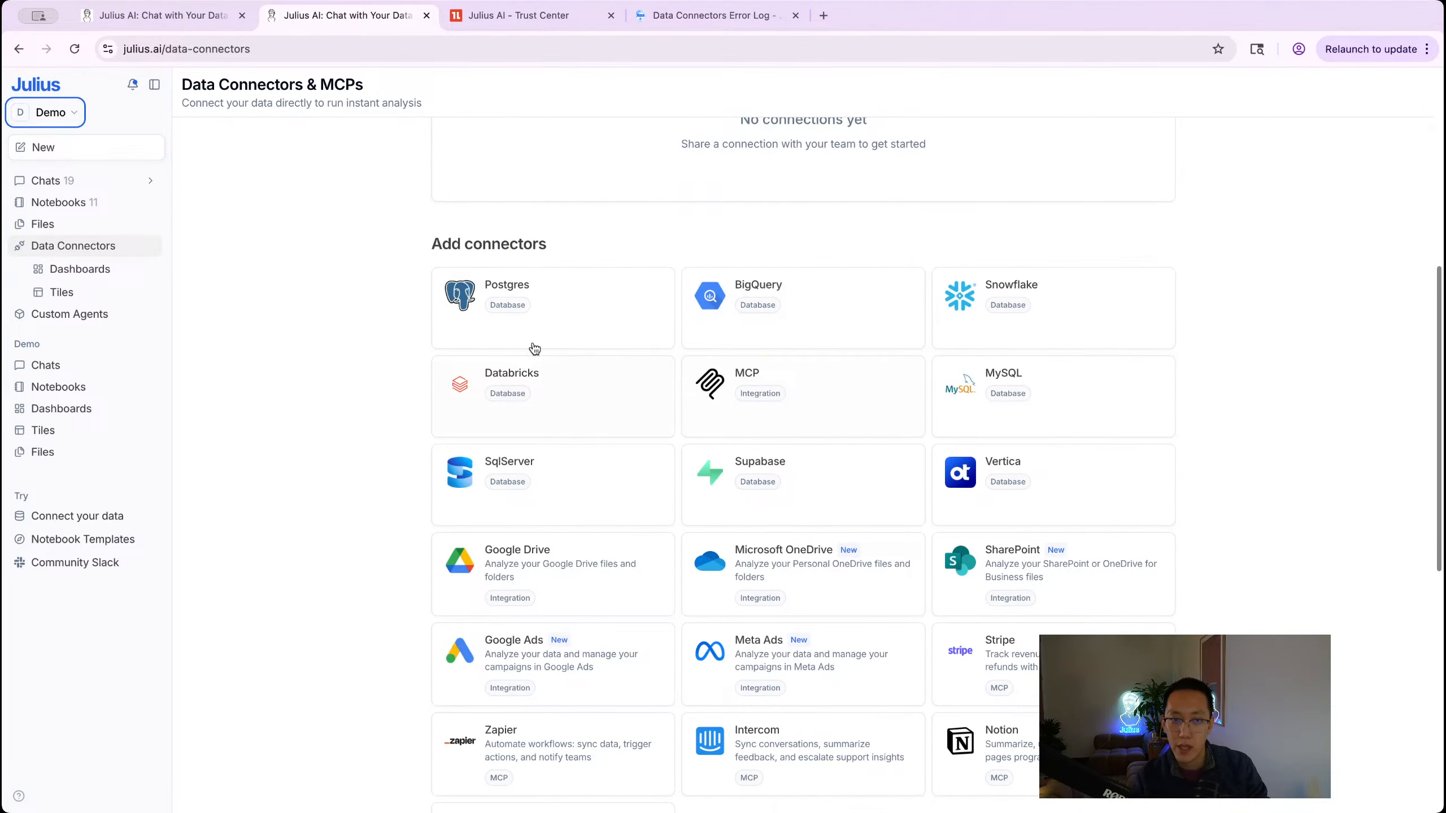
click(64, 114)
click(55, 206)
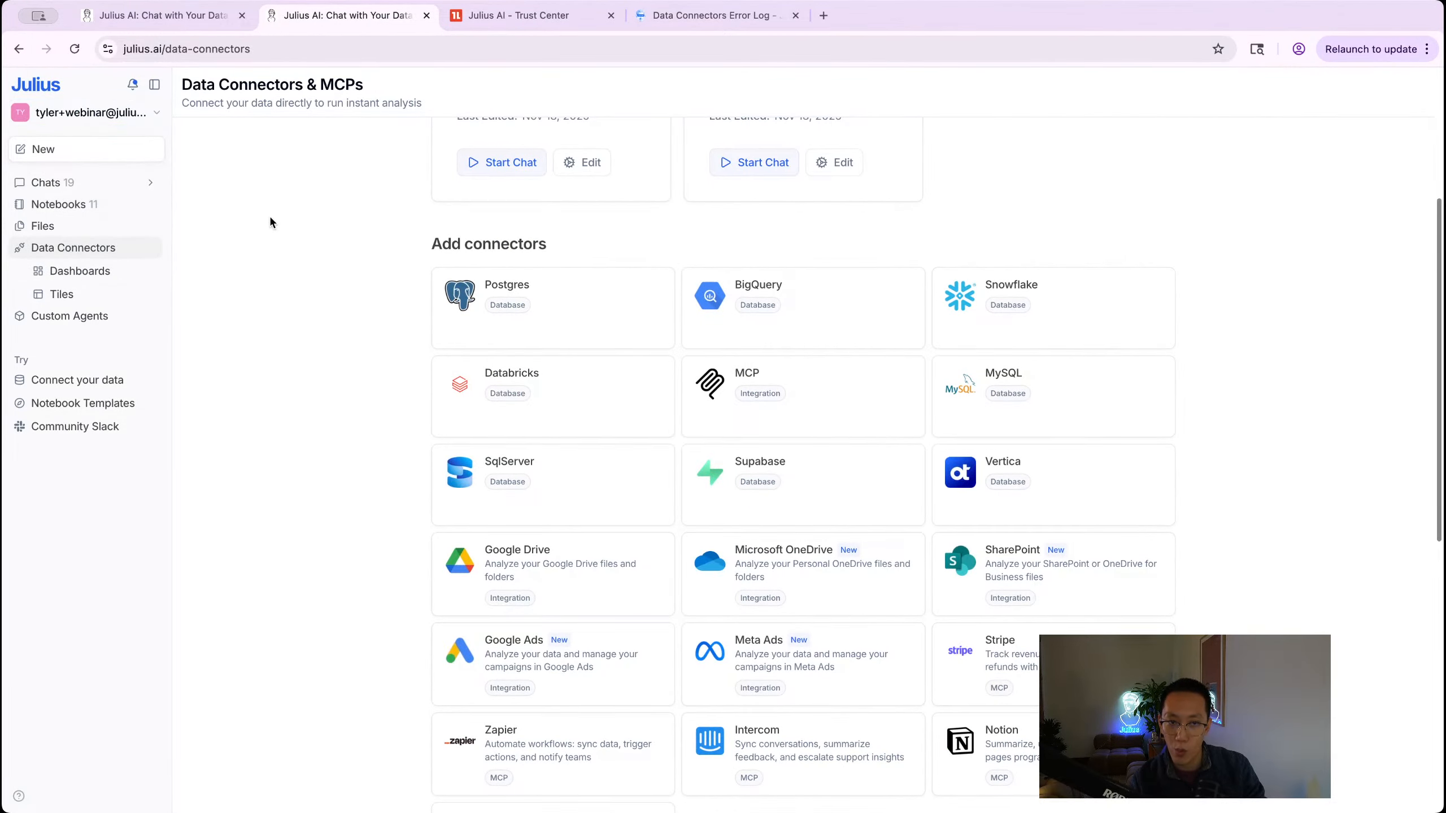
scroll(270, 220, down, 8)
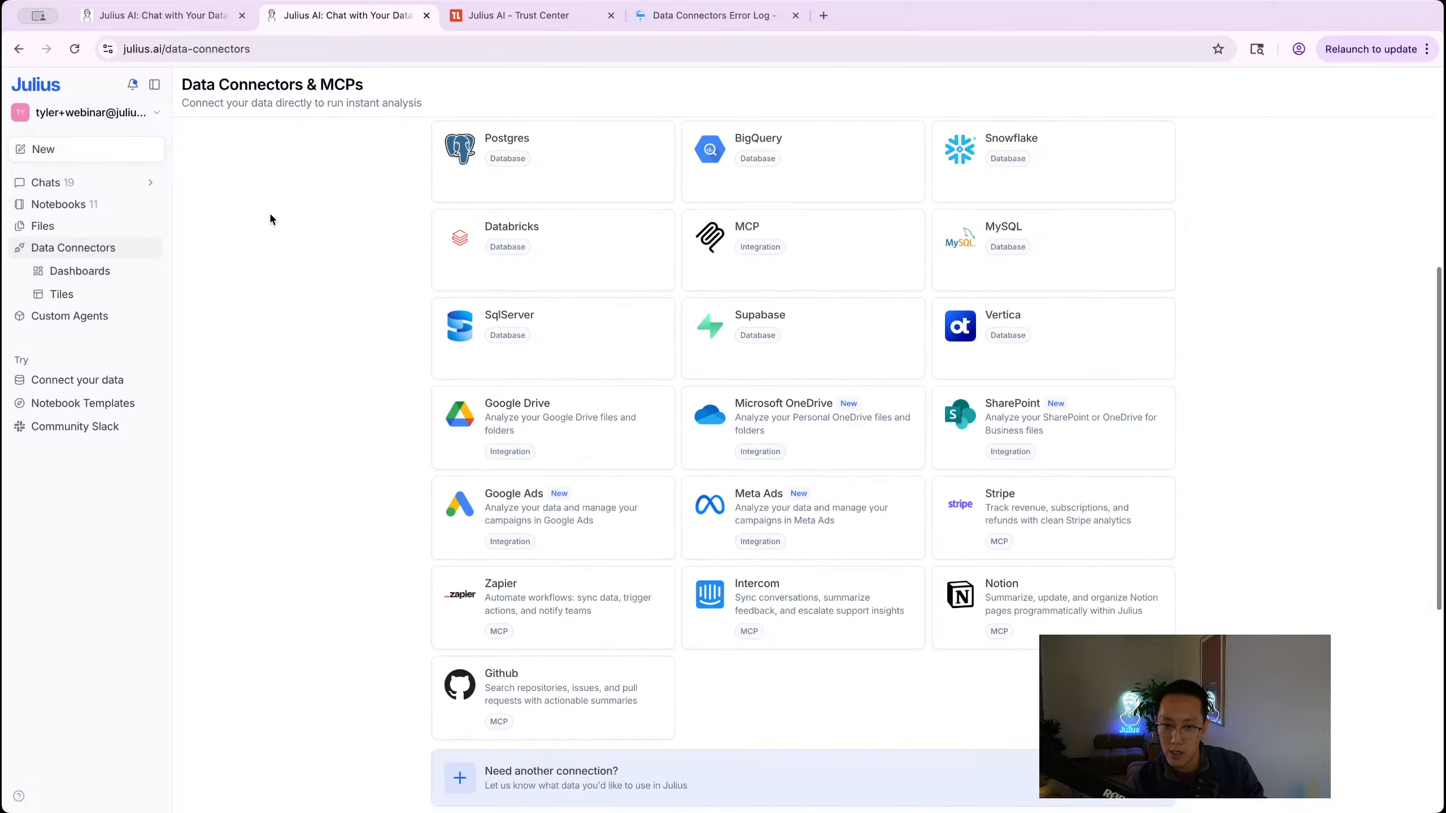
Step: Open the failed Postgres connection and expand its full read-timeout error details
click(166, 16)
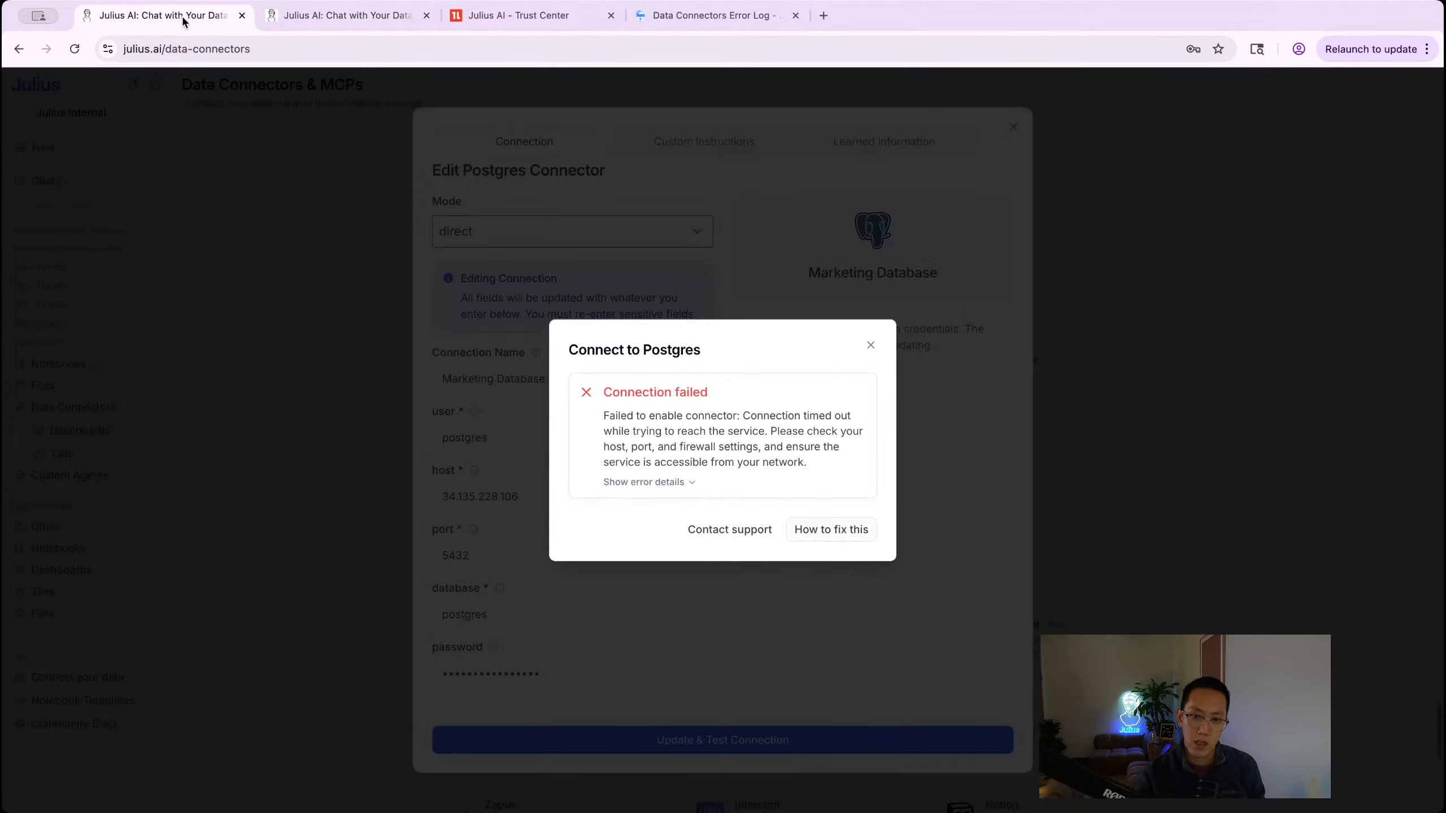
click(671, 482)
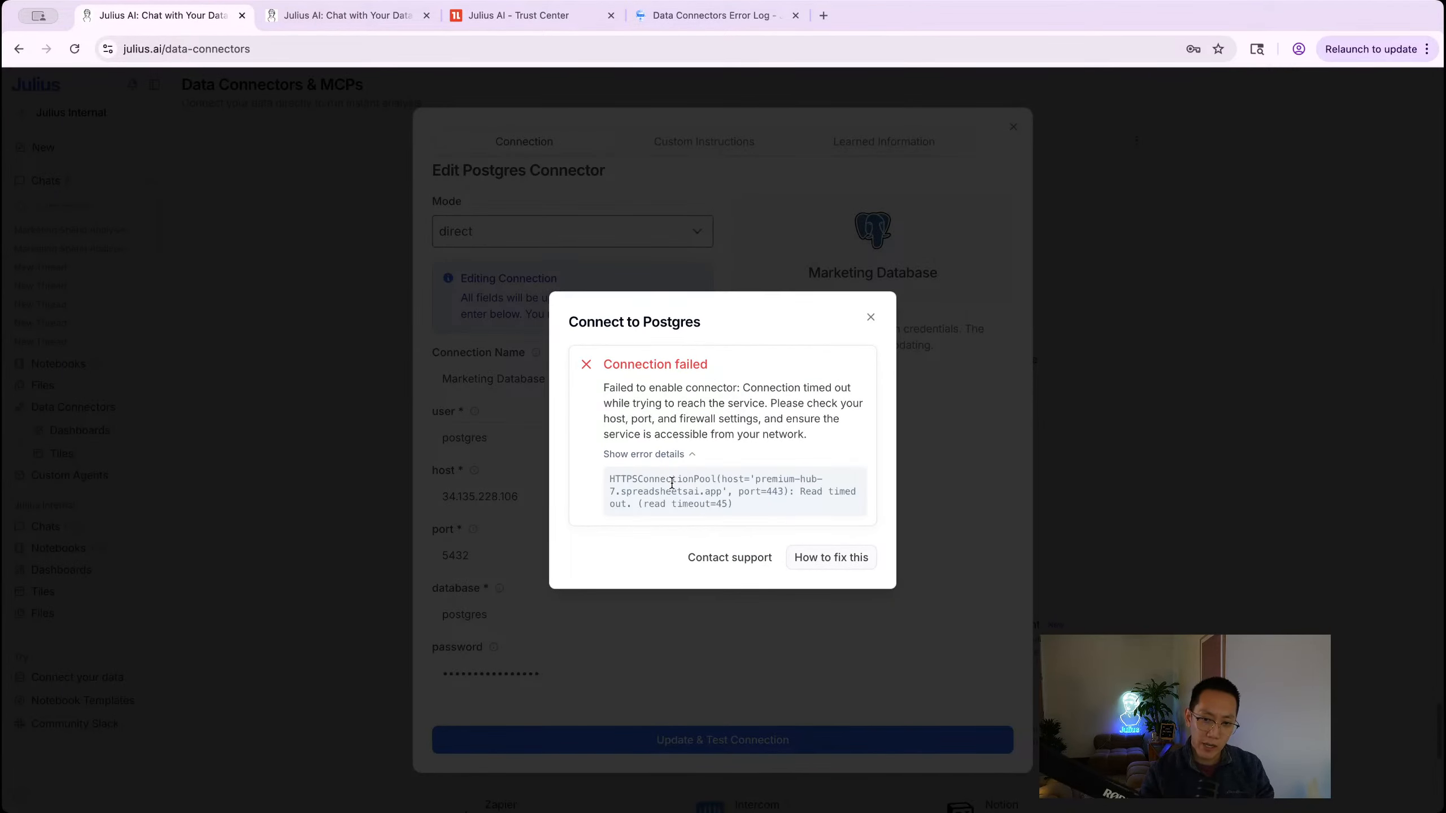
drag(739, 504, 618, 478)
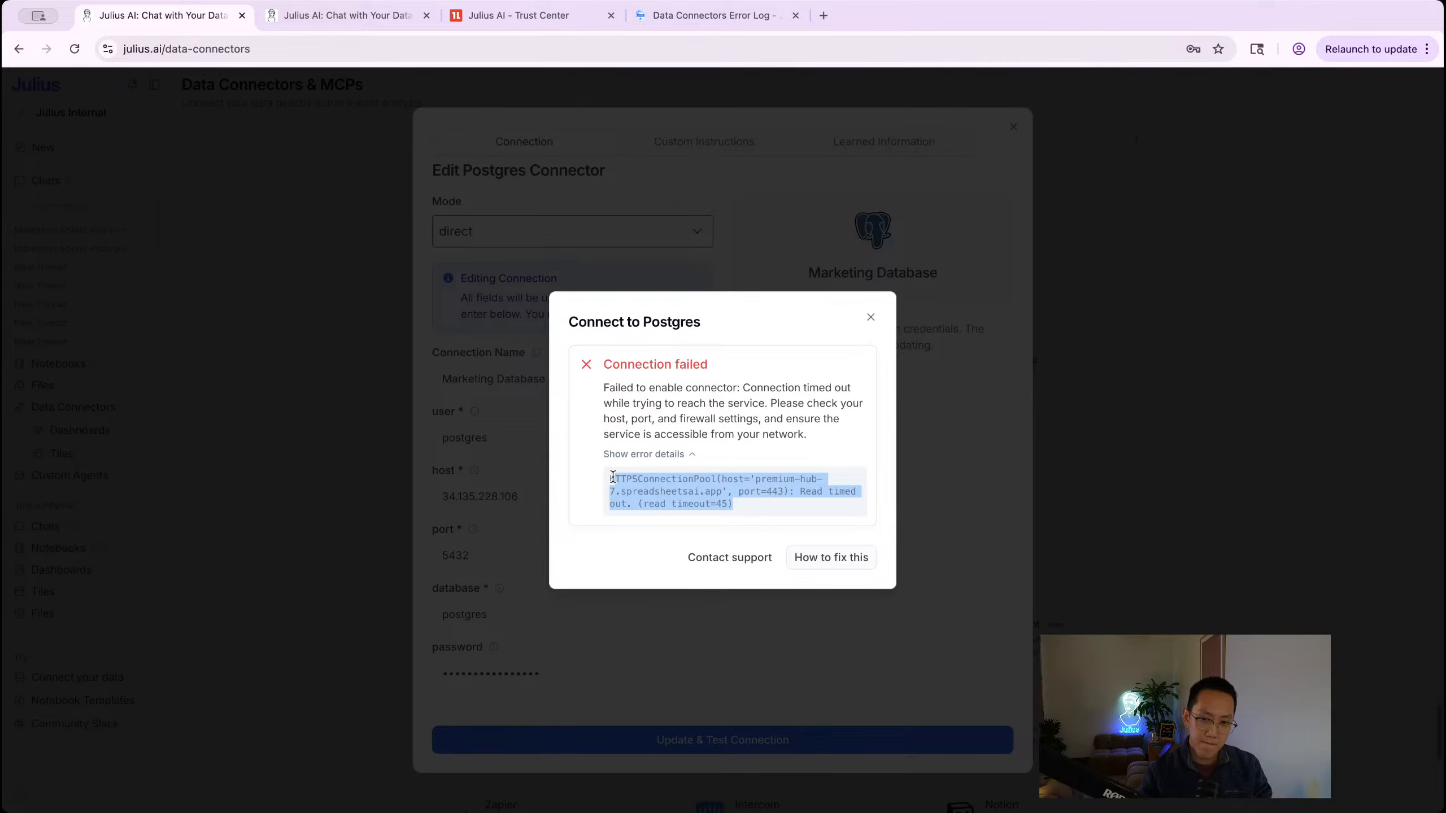
click(672, 568)
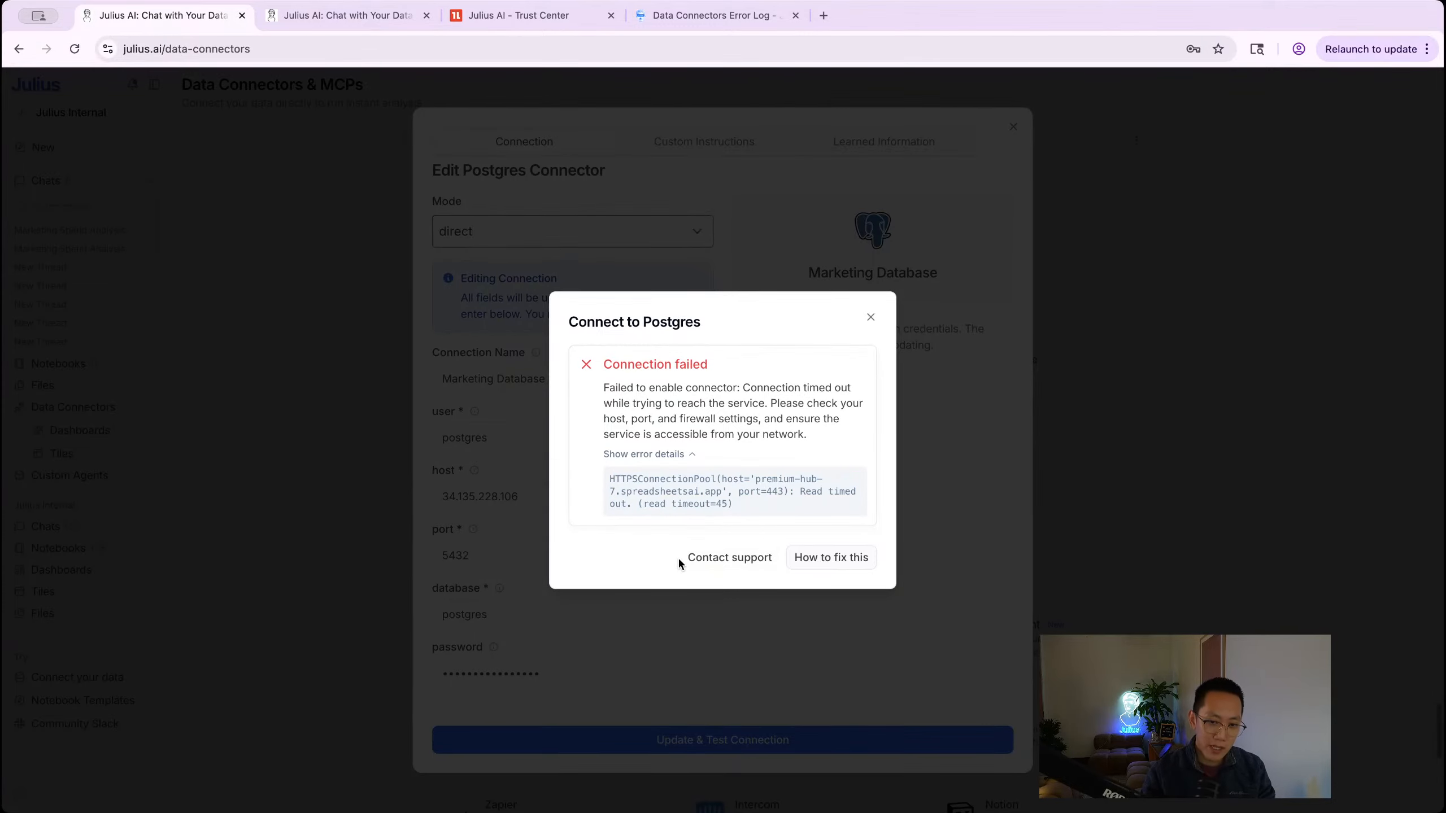
Step: Go back to the Data Connectors tab and scroll through the connector list
click(333, 22)
scroll(689, 322, up, 5)
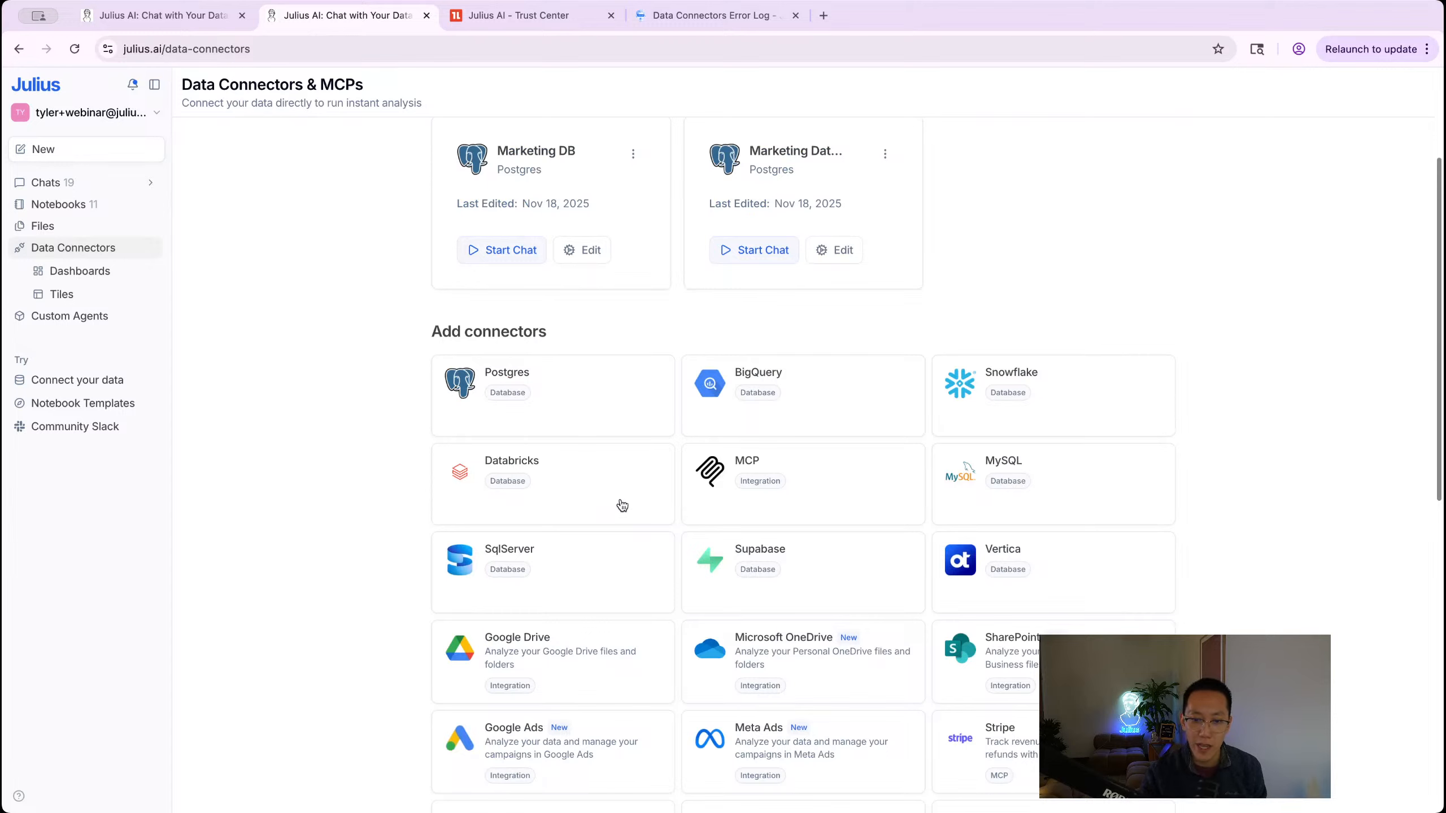
scroll(575, 652, down, 2)
Step: Start the Google Ads connection, sign in with the work Google account, and allow Ads and Drive access
click(579, 631)
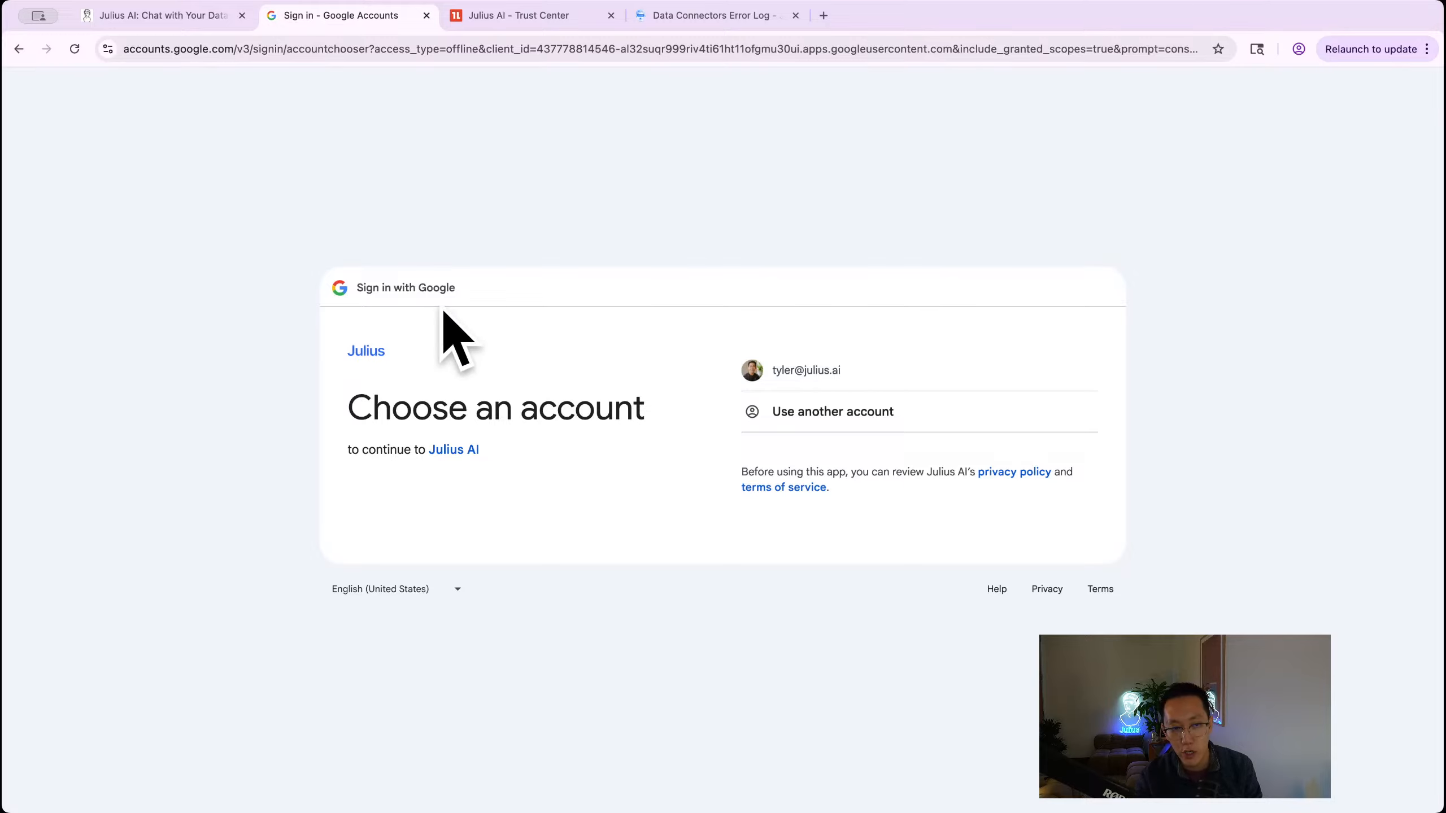
click(781, 370)
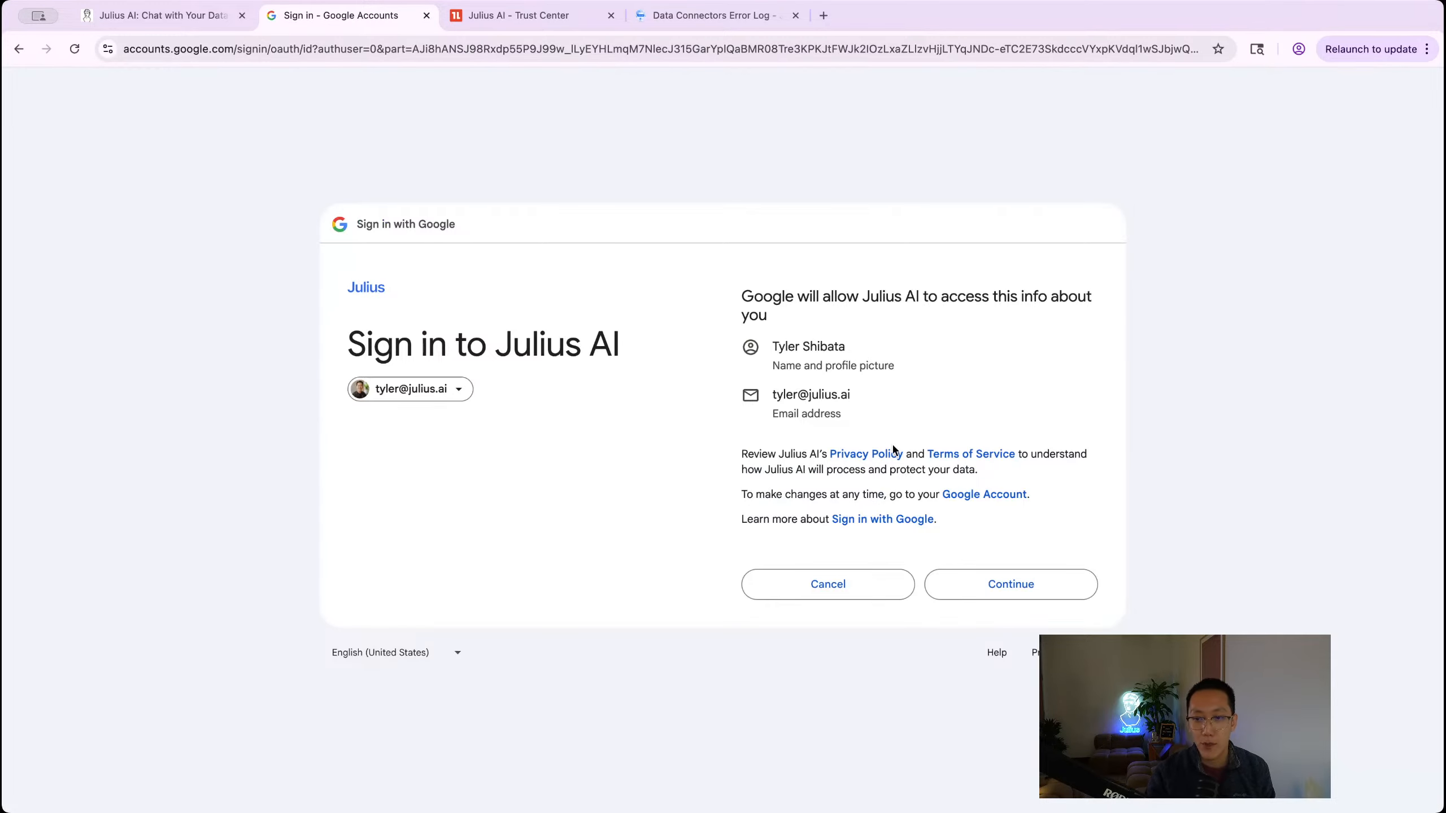
click(974, 579)
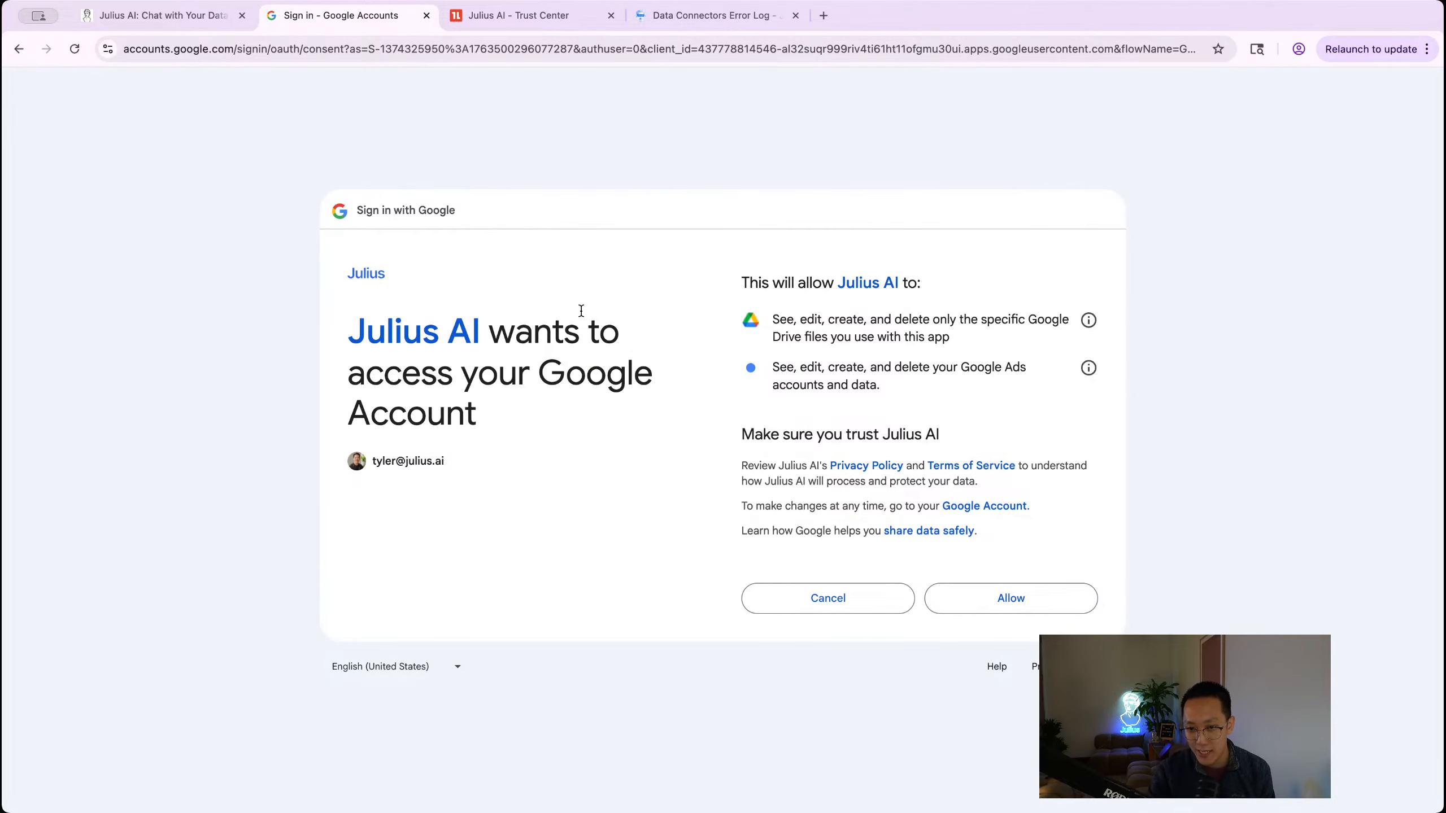
click(1080, 599)
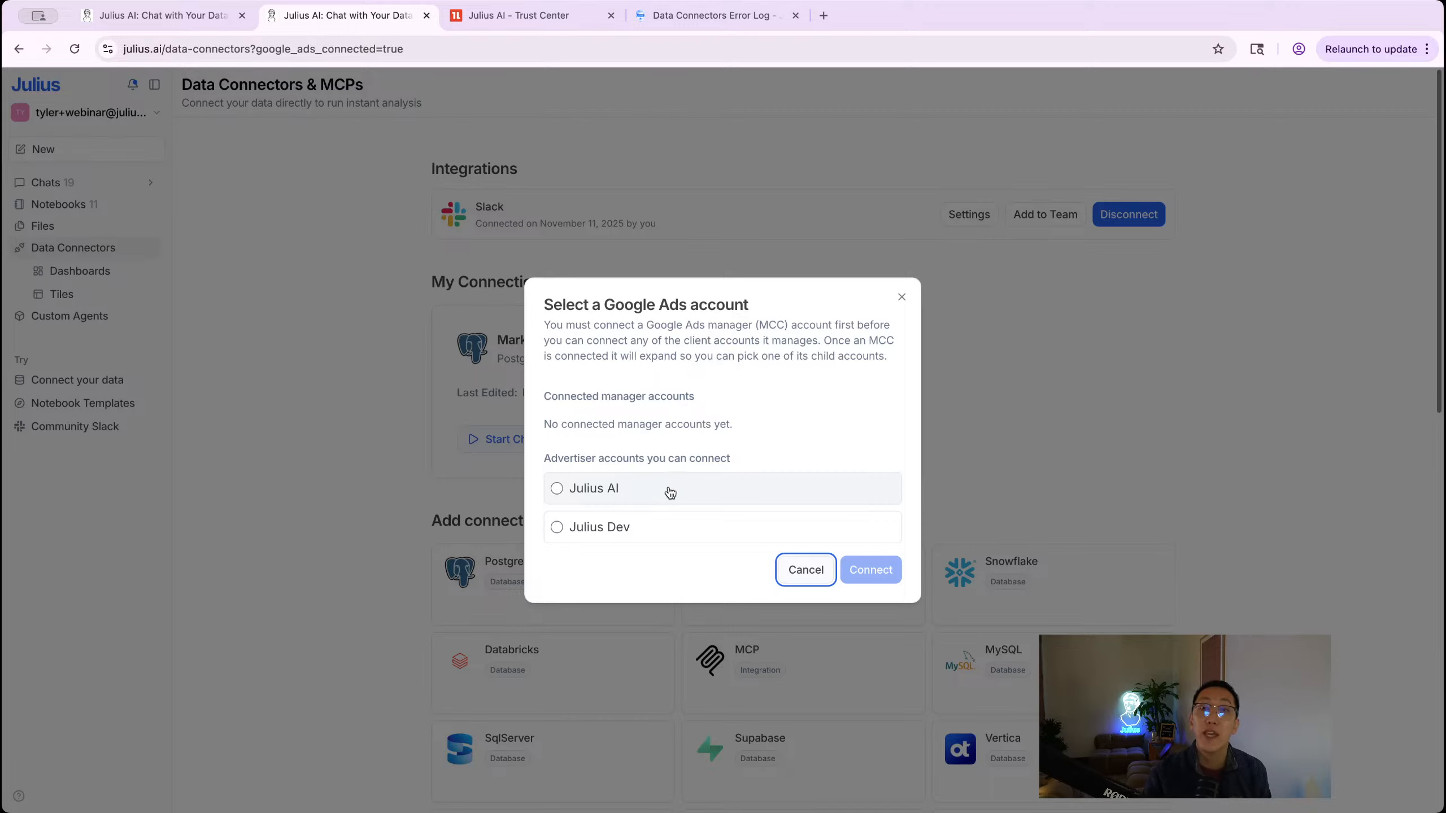
Step: Connect the Julius AI Google Ads advertiser account
click(572, 497)
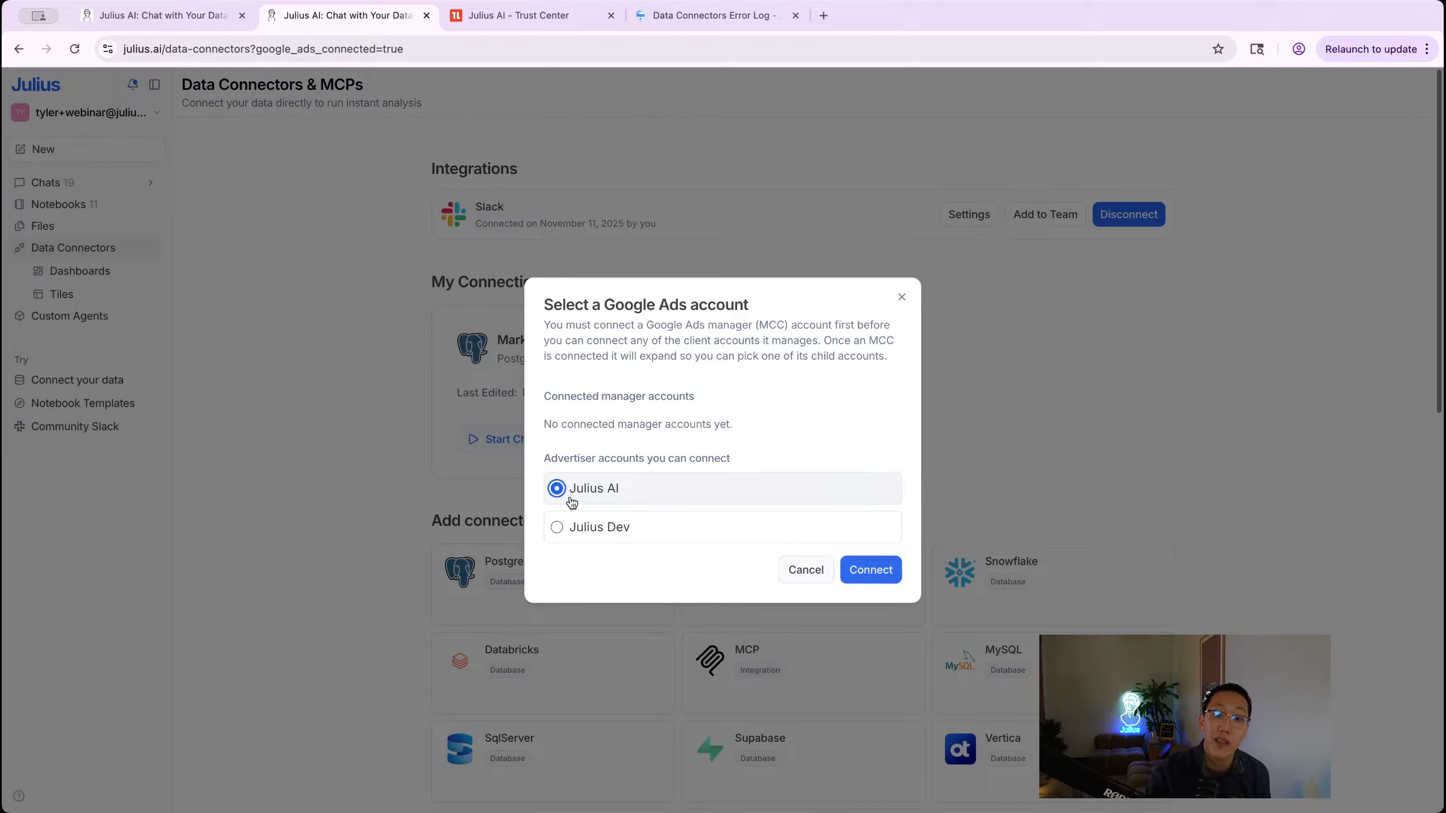
click(869, 570)
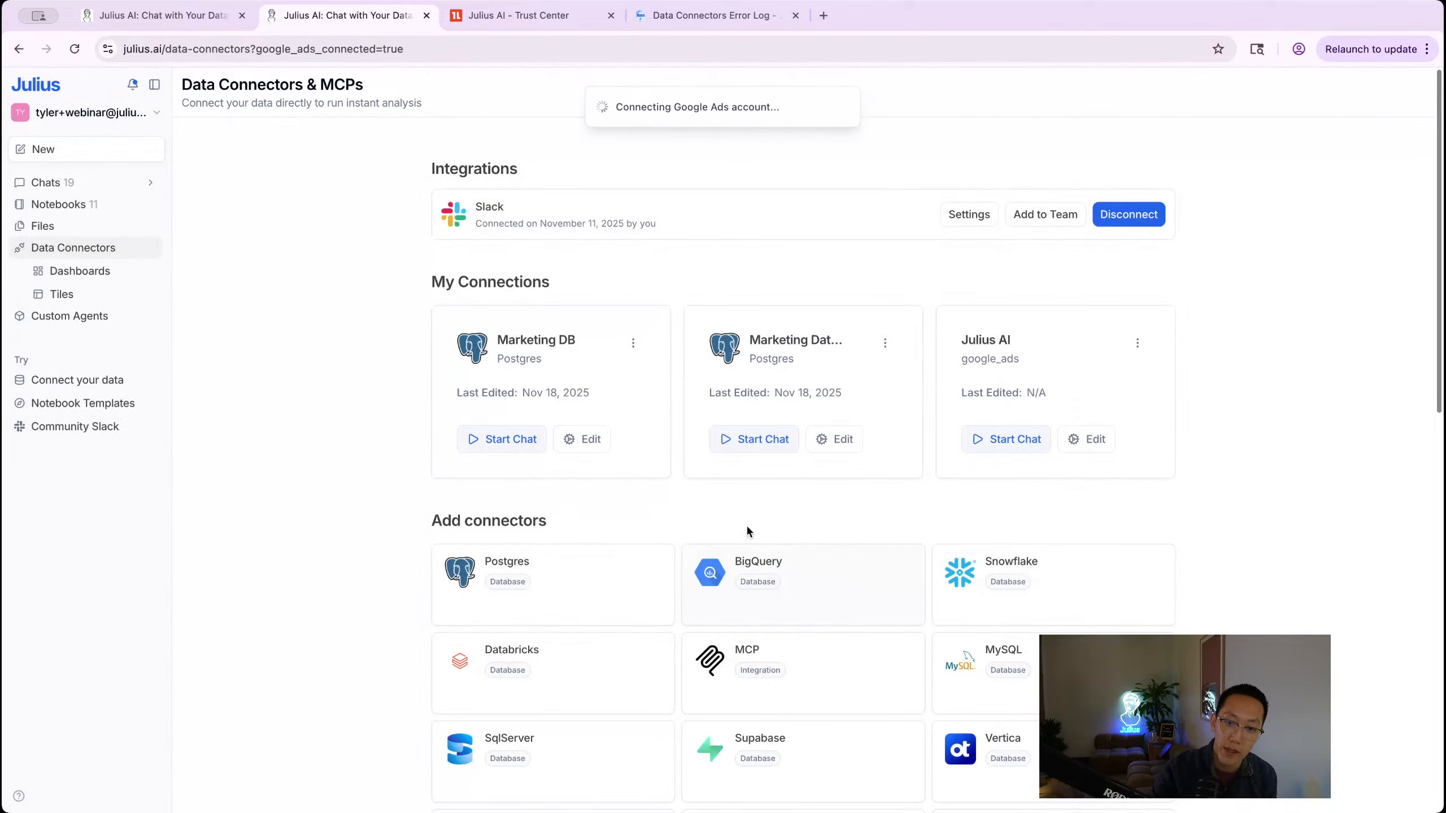
scroll(746, 525, down, 4)
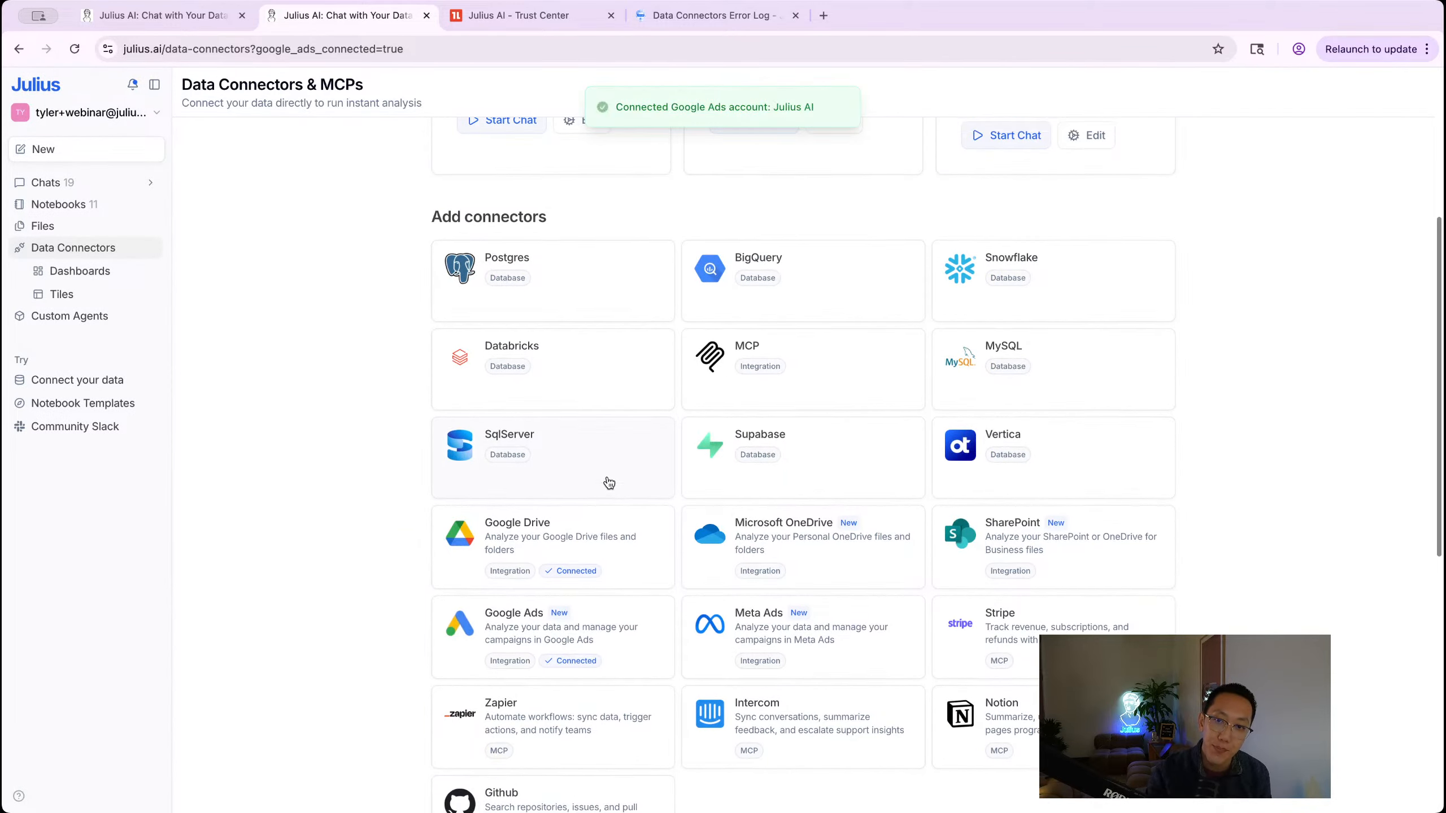
scroll(607, 480, down, 5)
scroll(609, 480, up, 3)
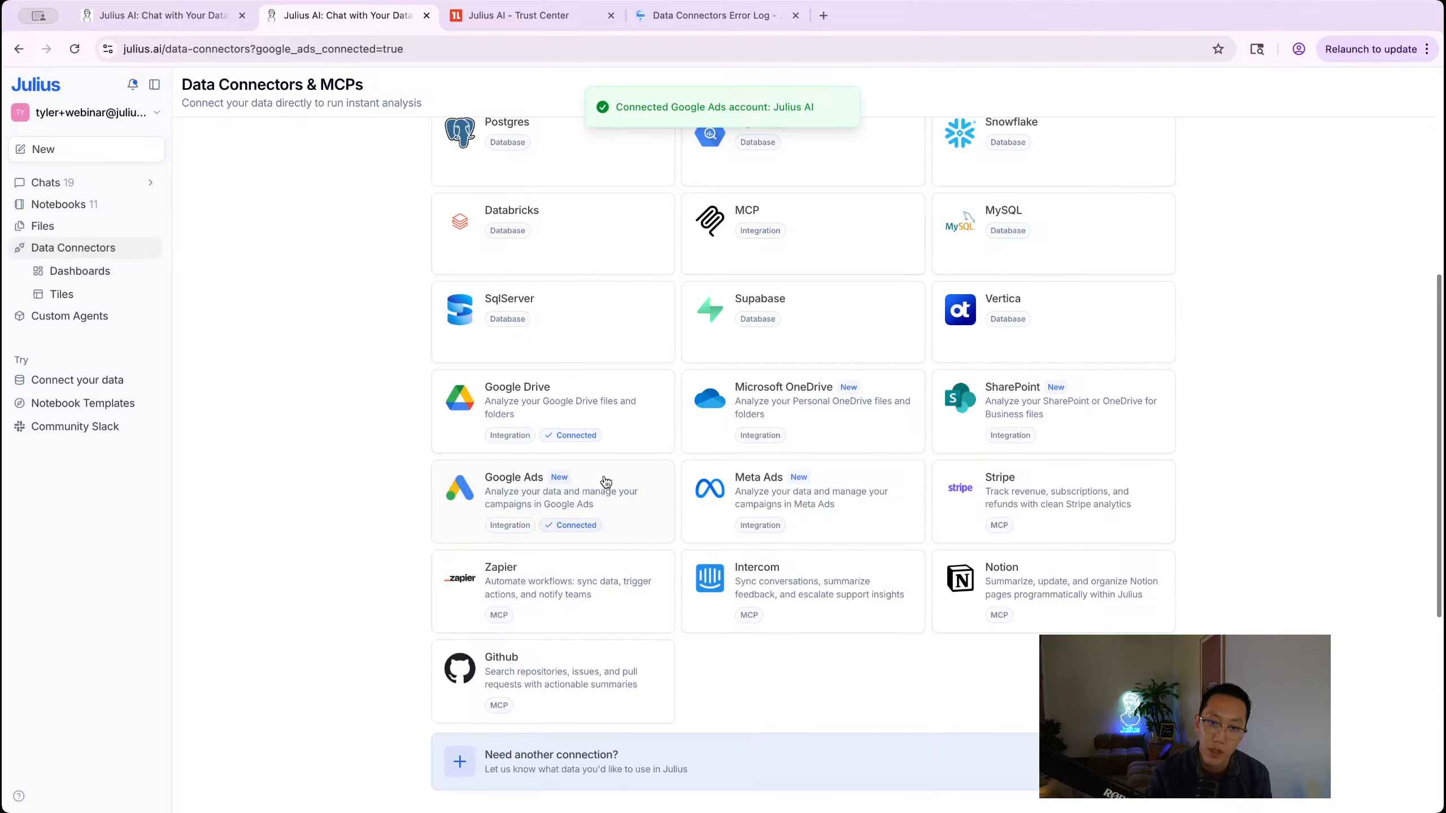
Step: Consider the Julius Dev account but cancel, then start a chat on the Google Ads connection
click(78, 50)
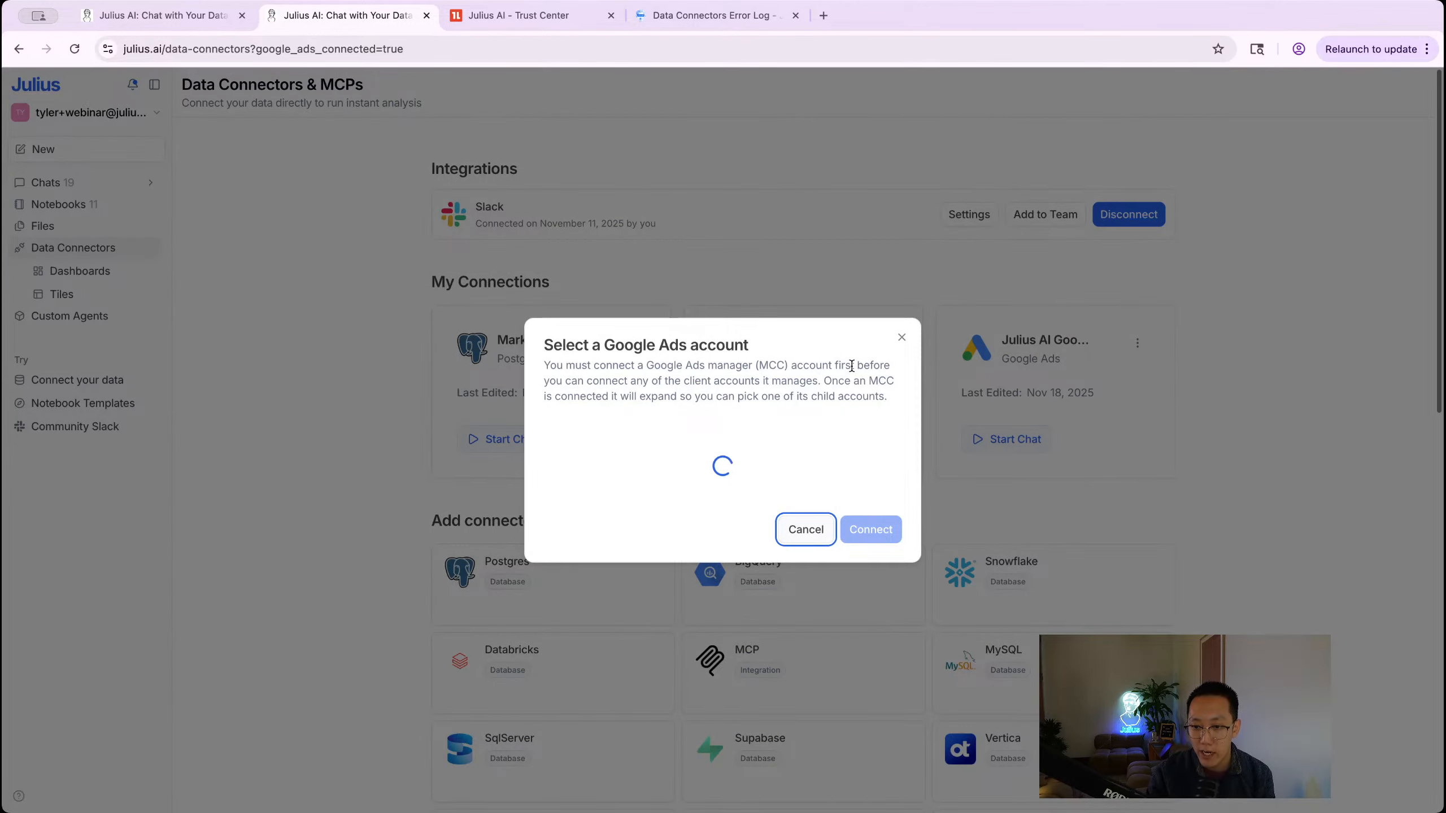
click(607, 513)
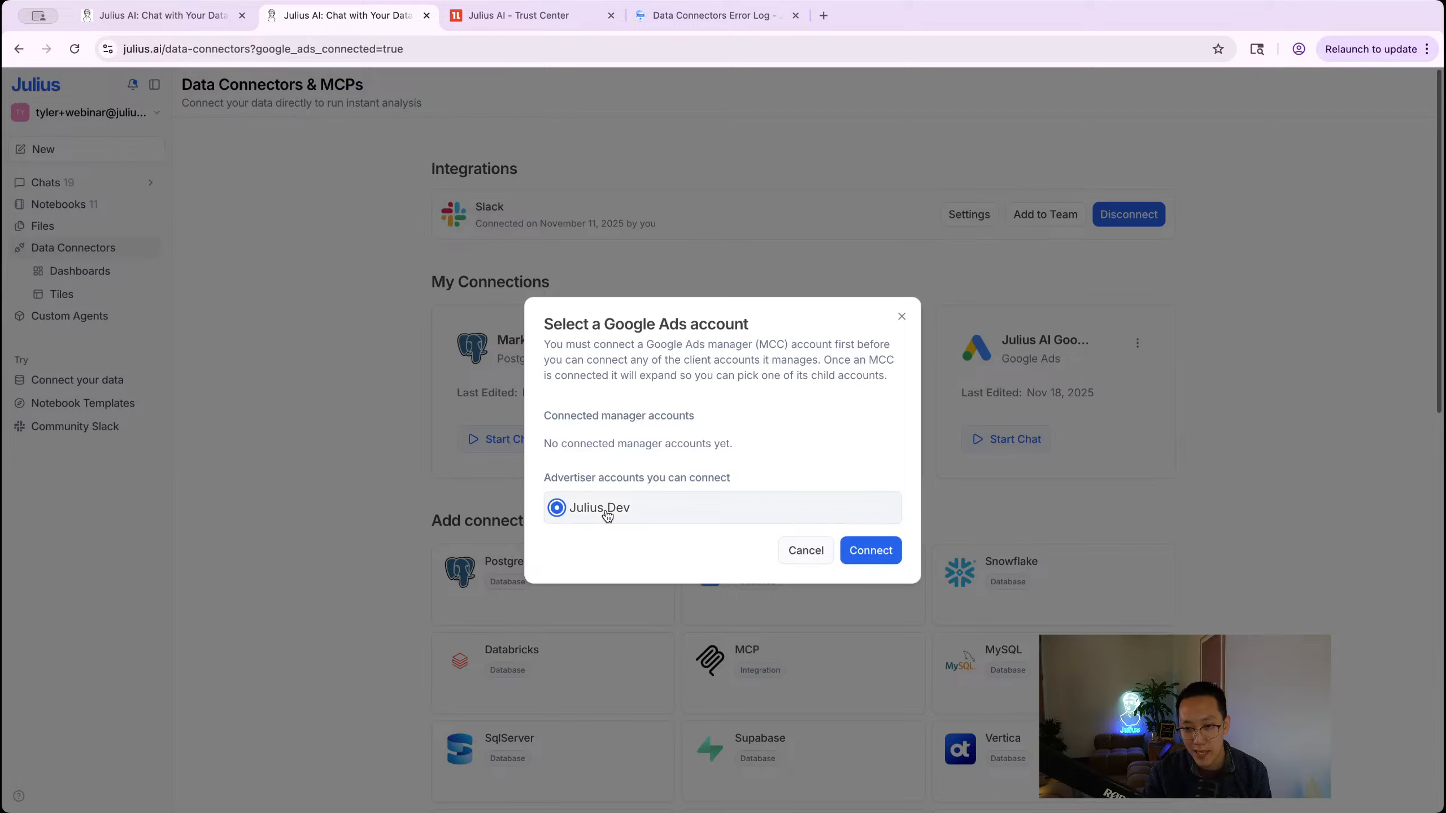
click(804, 549)
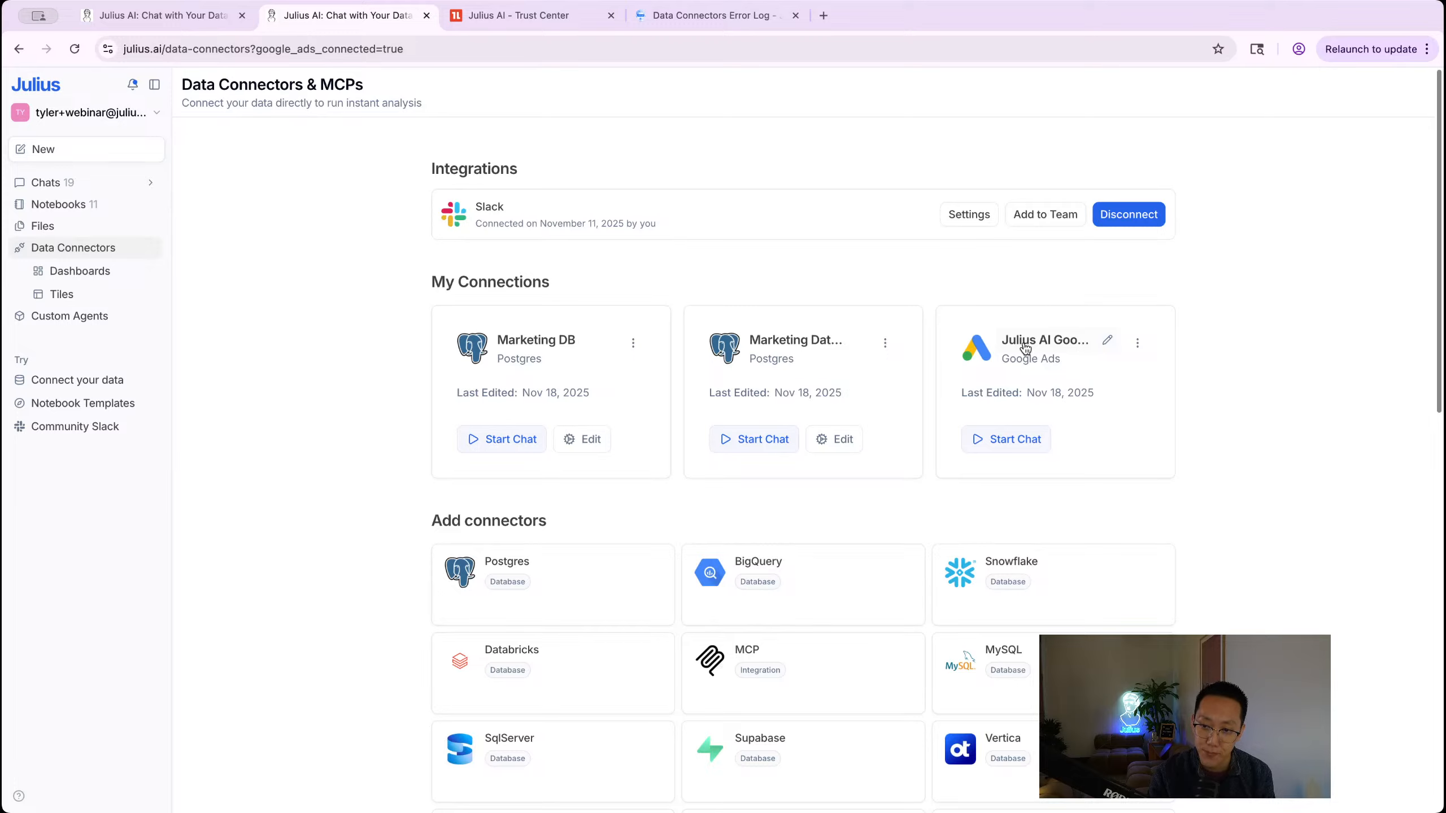
click(1001, 442)
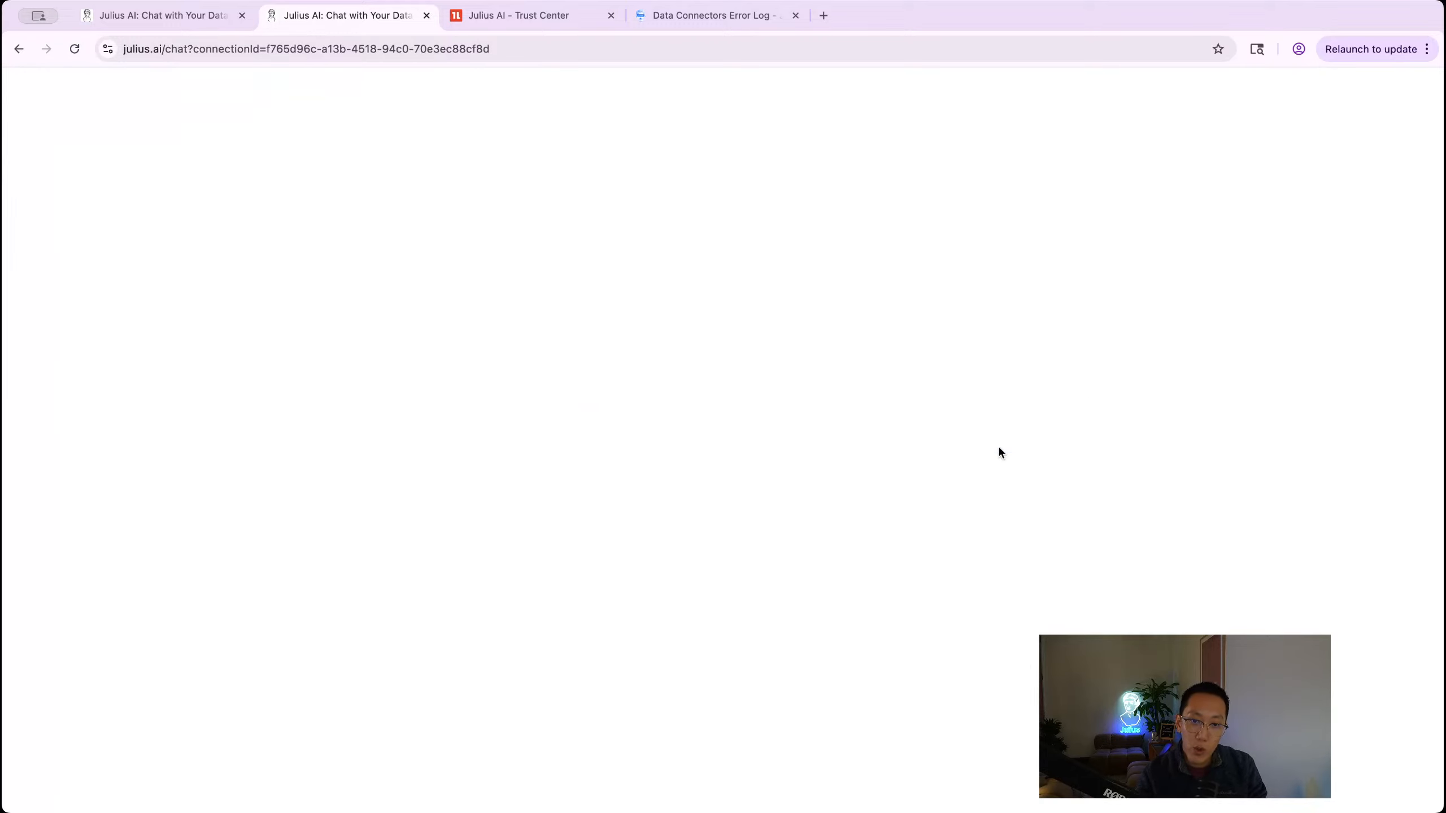
click(675, 18)
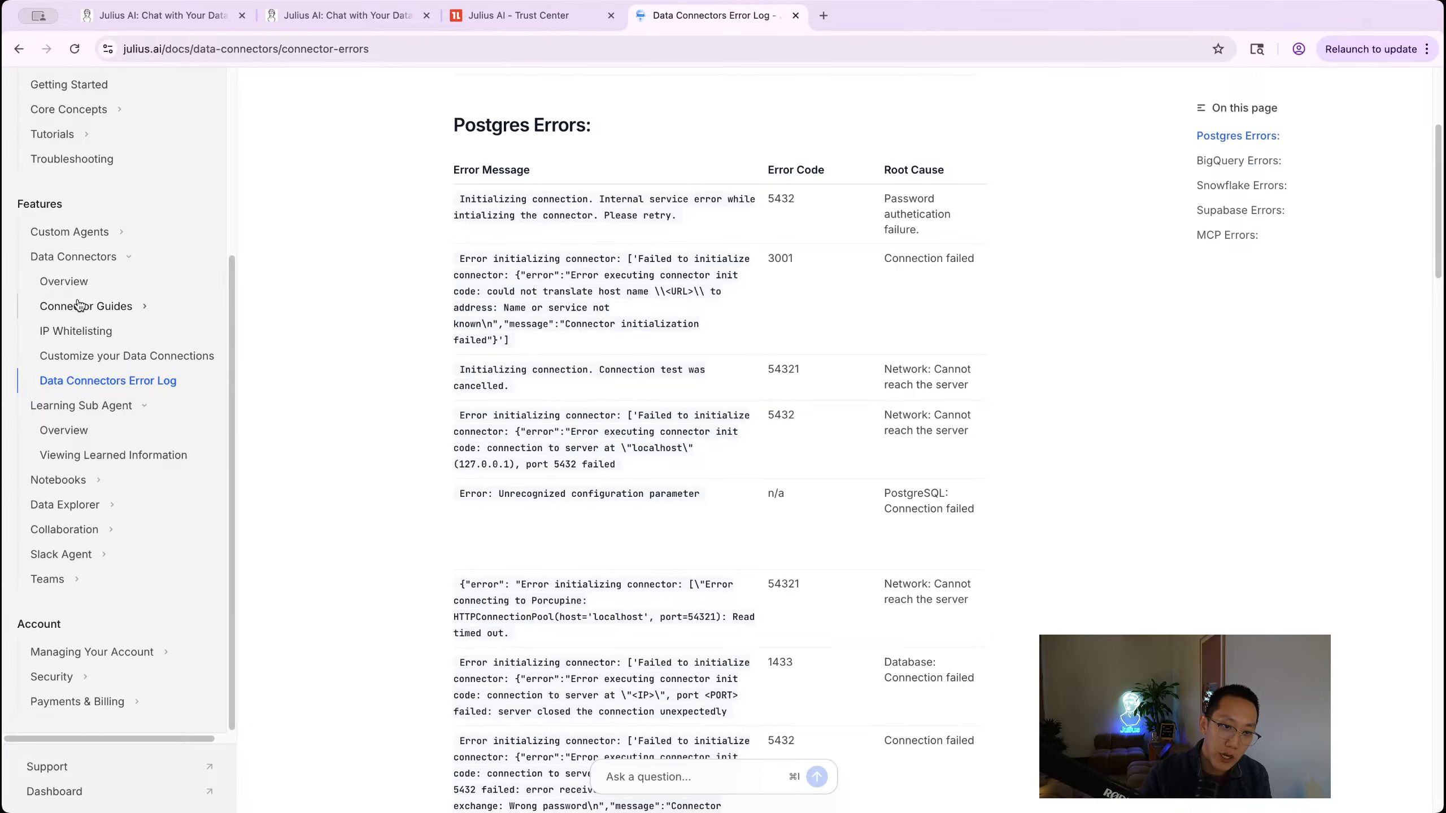
click(84, 457)
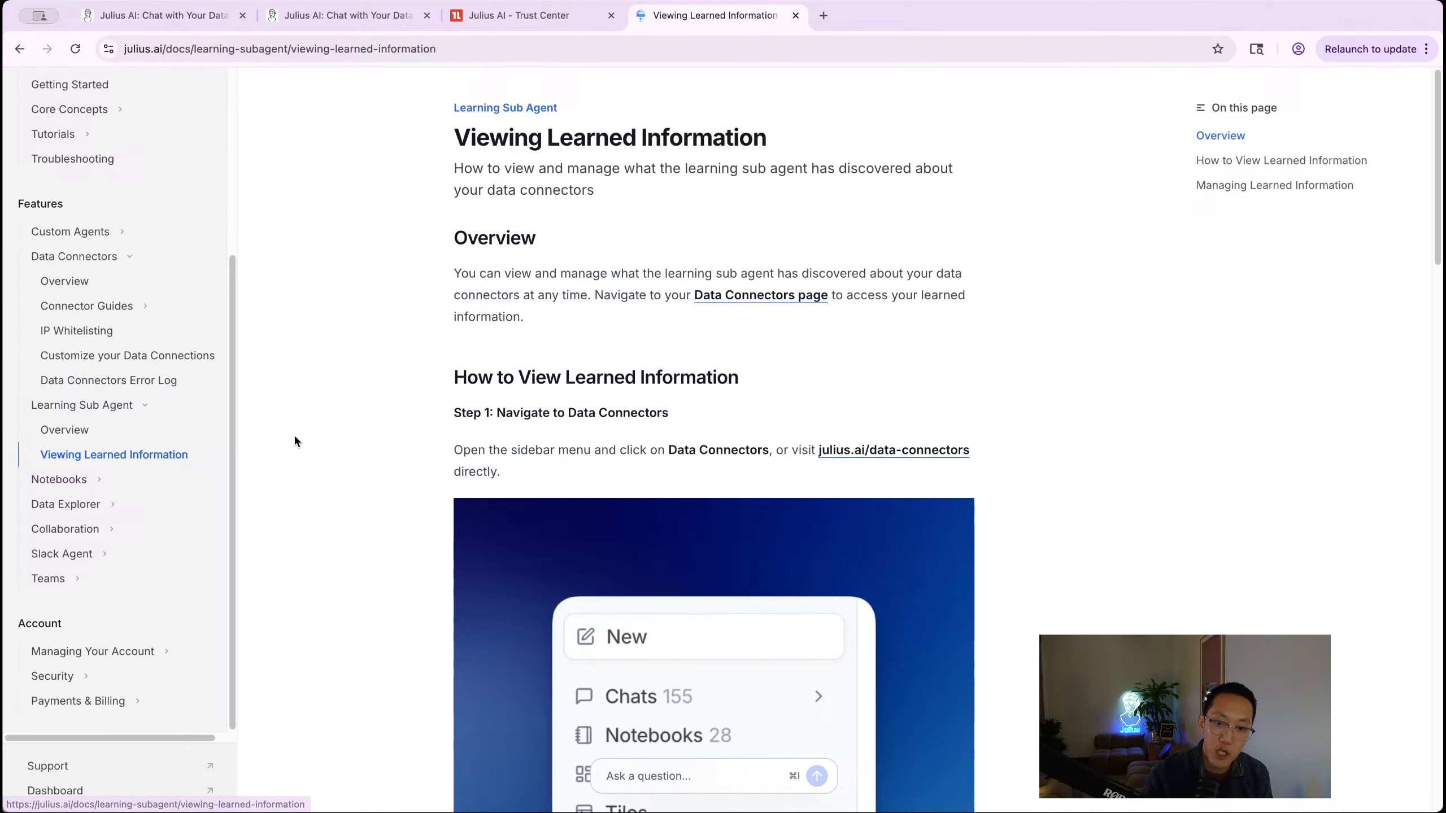
click(67, 430)
scroll(475, 283, down, 5)
scroll(474, 283, down, 3)
click(632, 356)
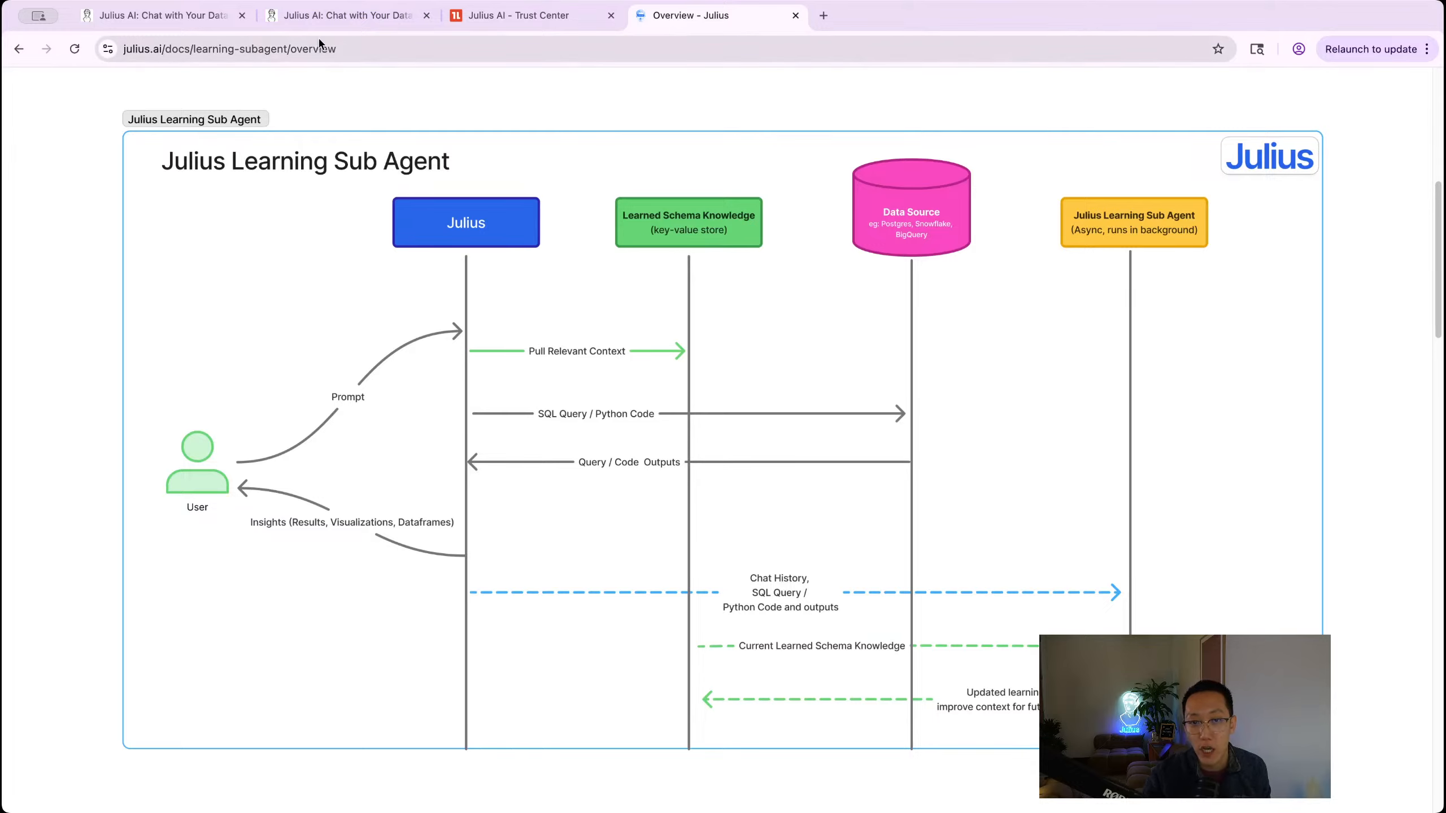
click(305, 17)
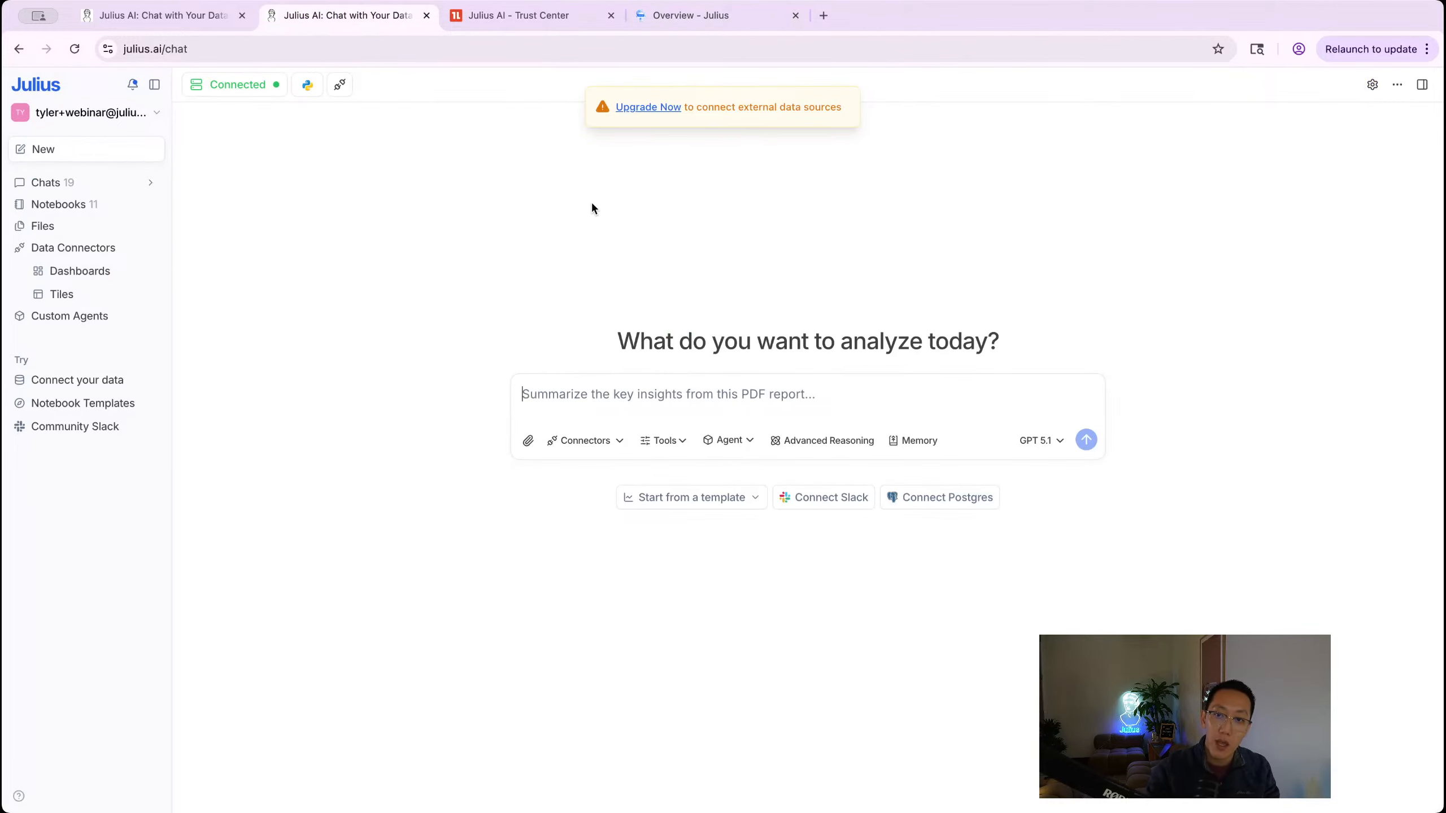
Step: Attach the Julius AI Google Ads connector to the prompt 'Can you pull my recent campaign performance'
click(584, 442)
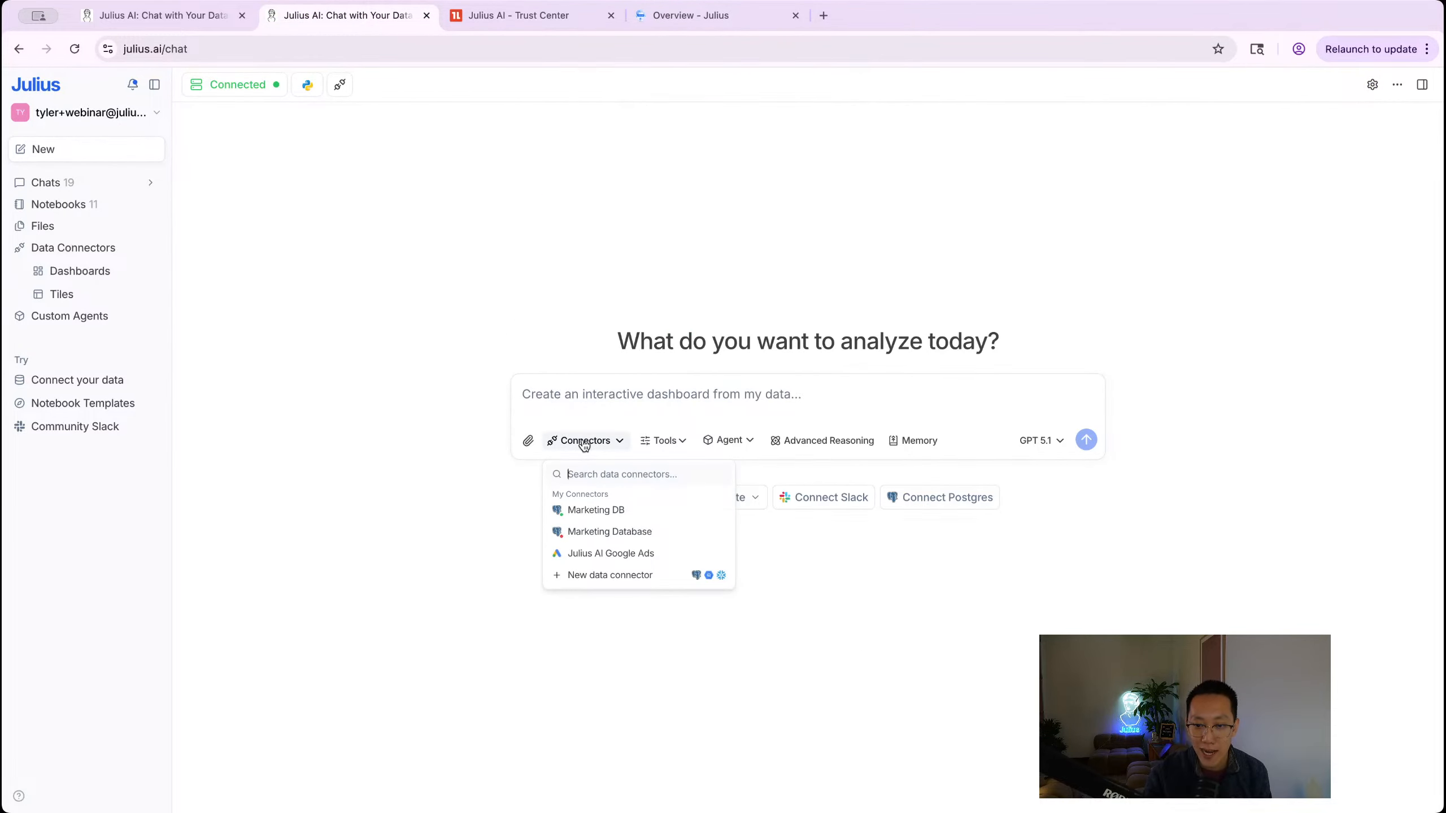
click(621, 553)
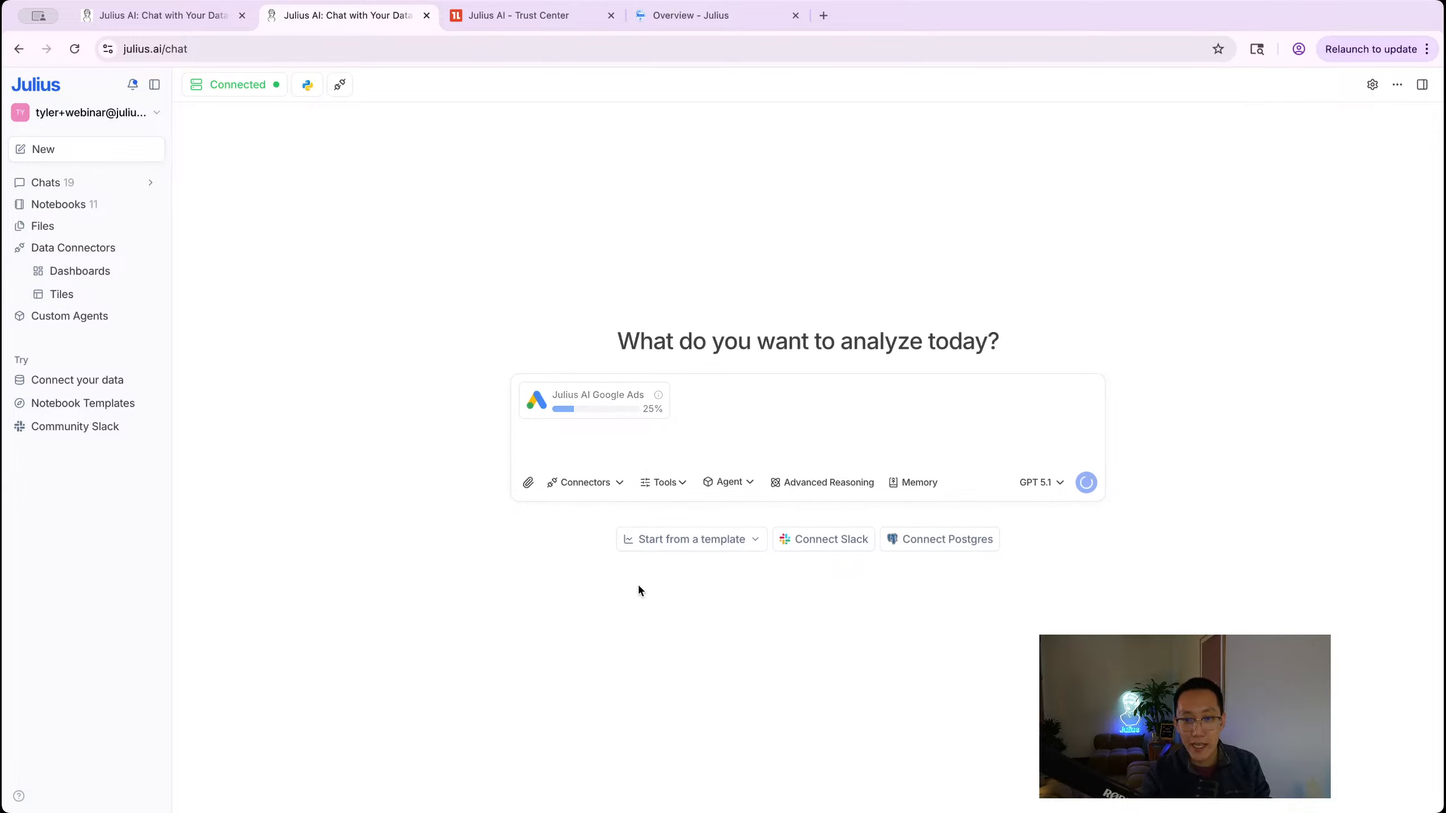
text(Can you pull )
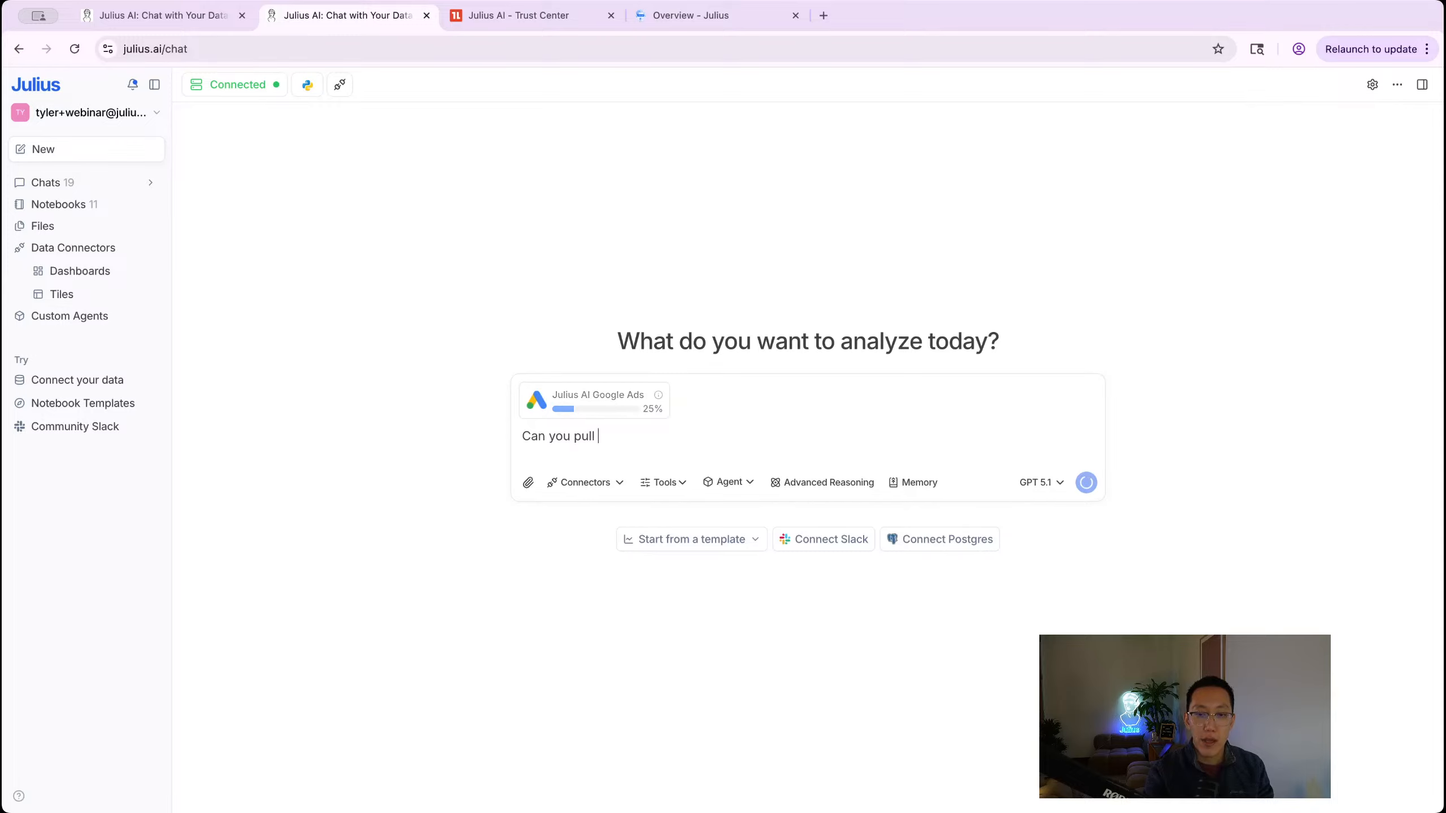
text(my recent camp)
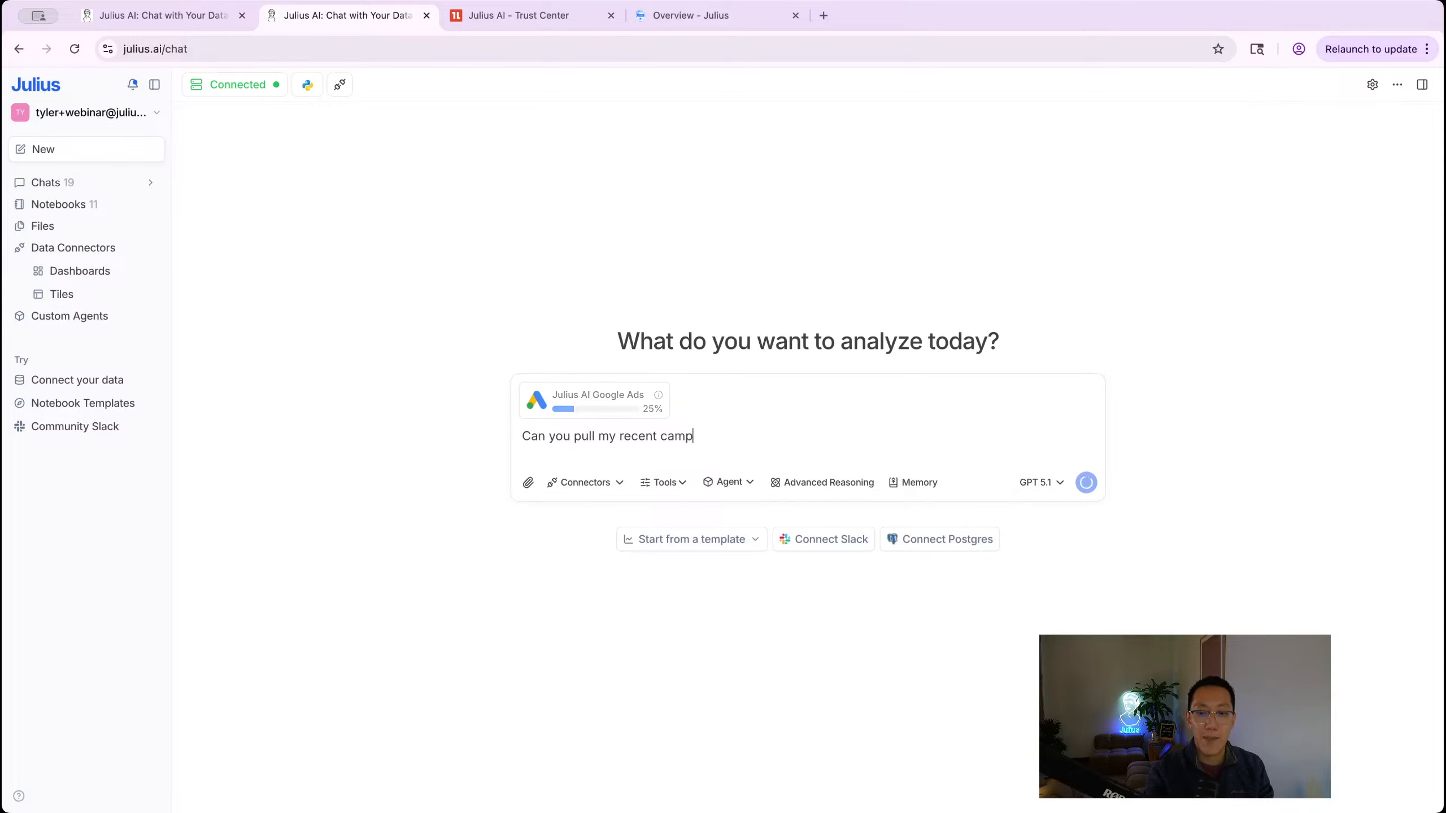
text(aign performance)
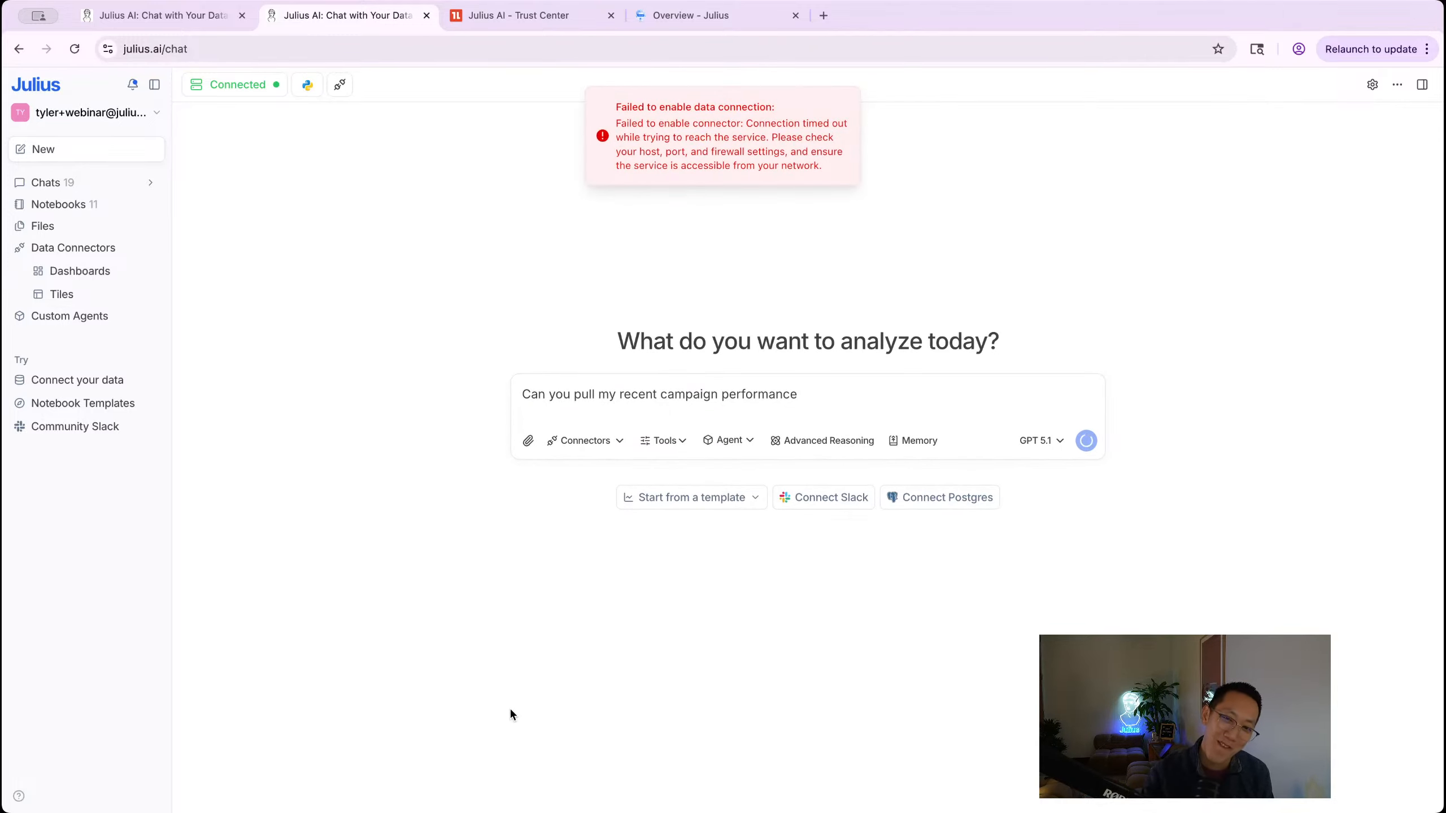
click(572, 444)
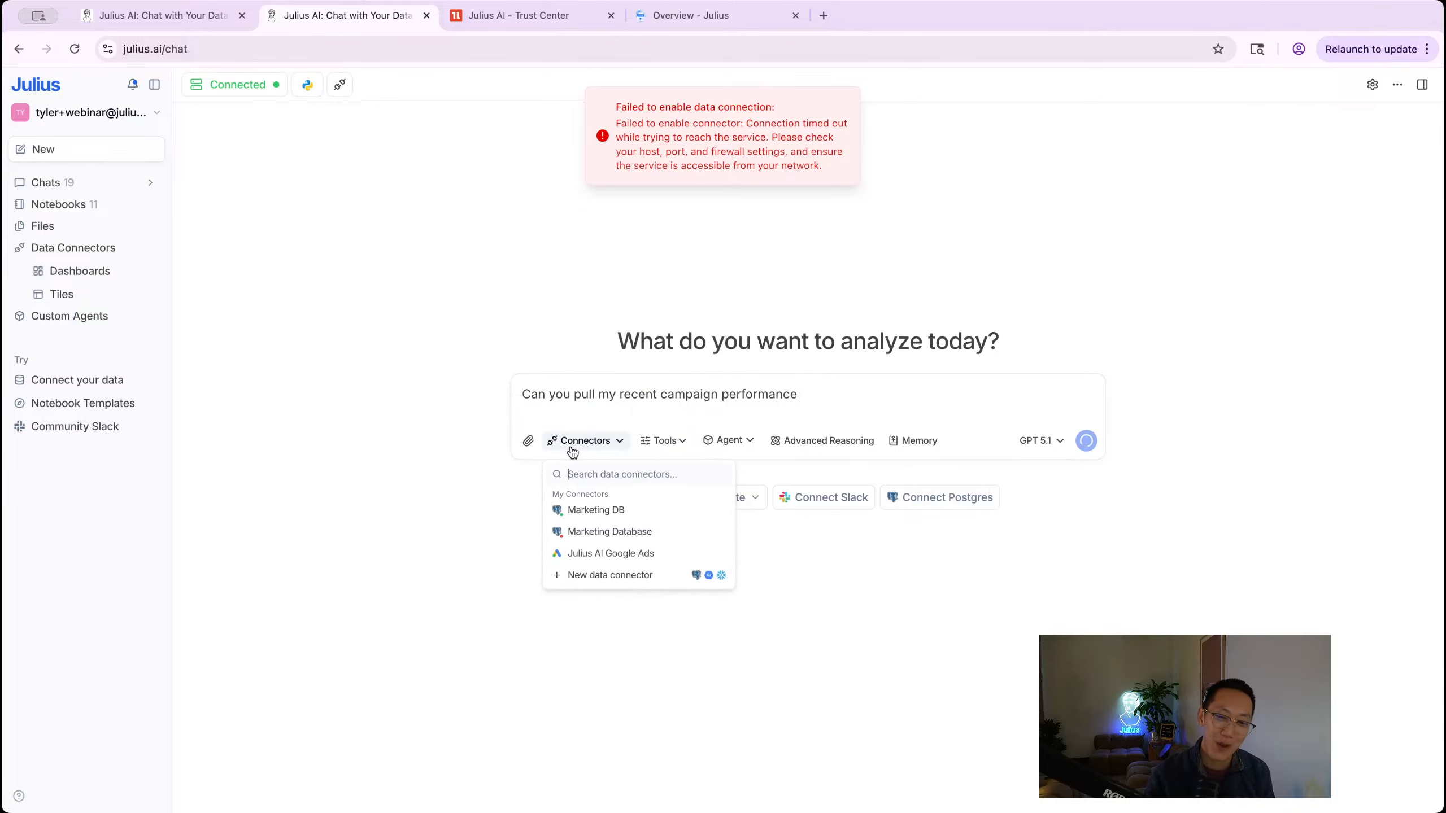
click(628, 554)
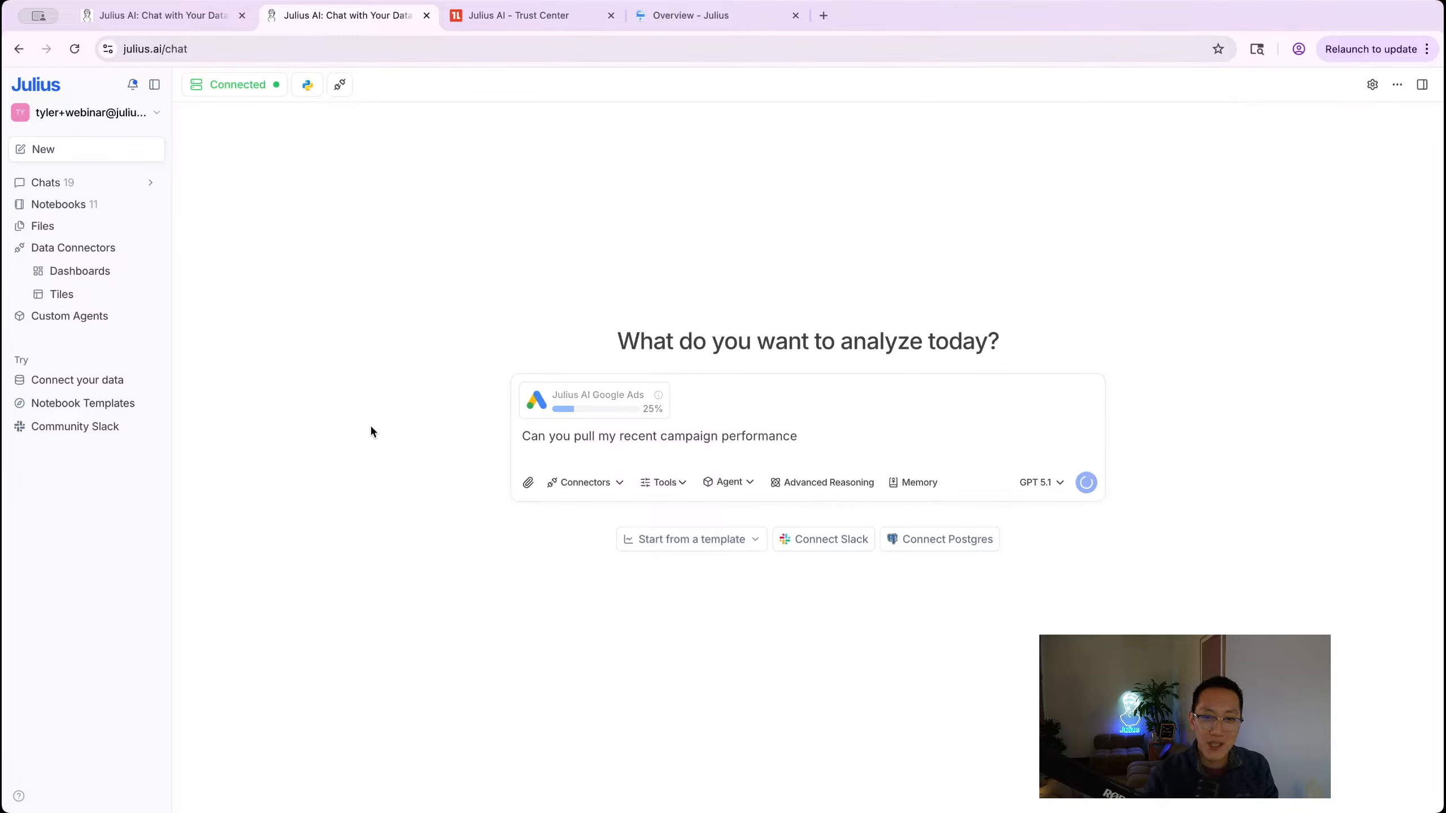
Step: Open a new browser window under another profile from Chrome's Other Chrome Profiles menu
click(1426, 49)
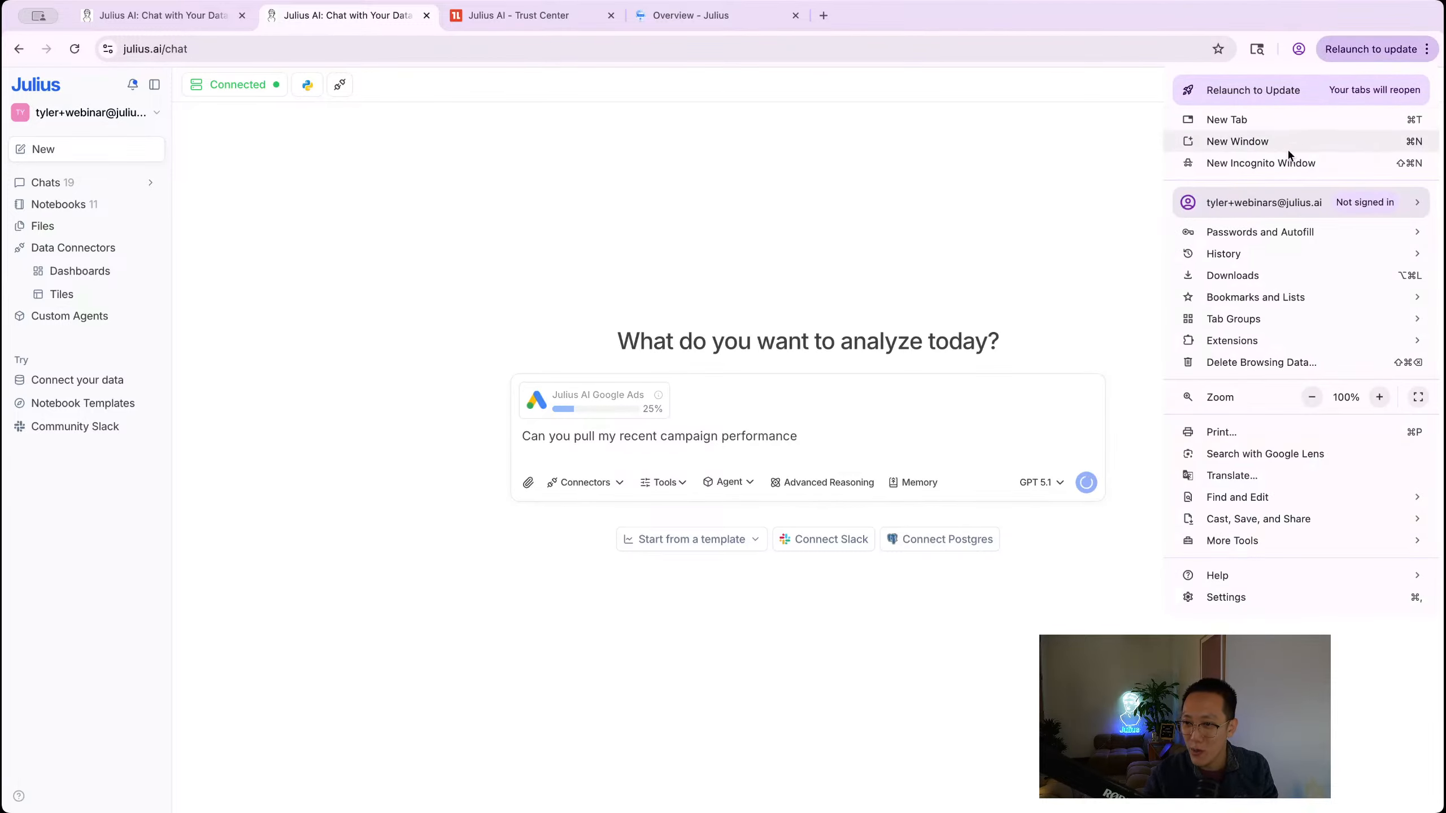
mouse_move(1271, 206)
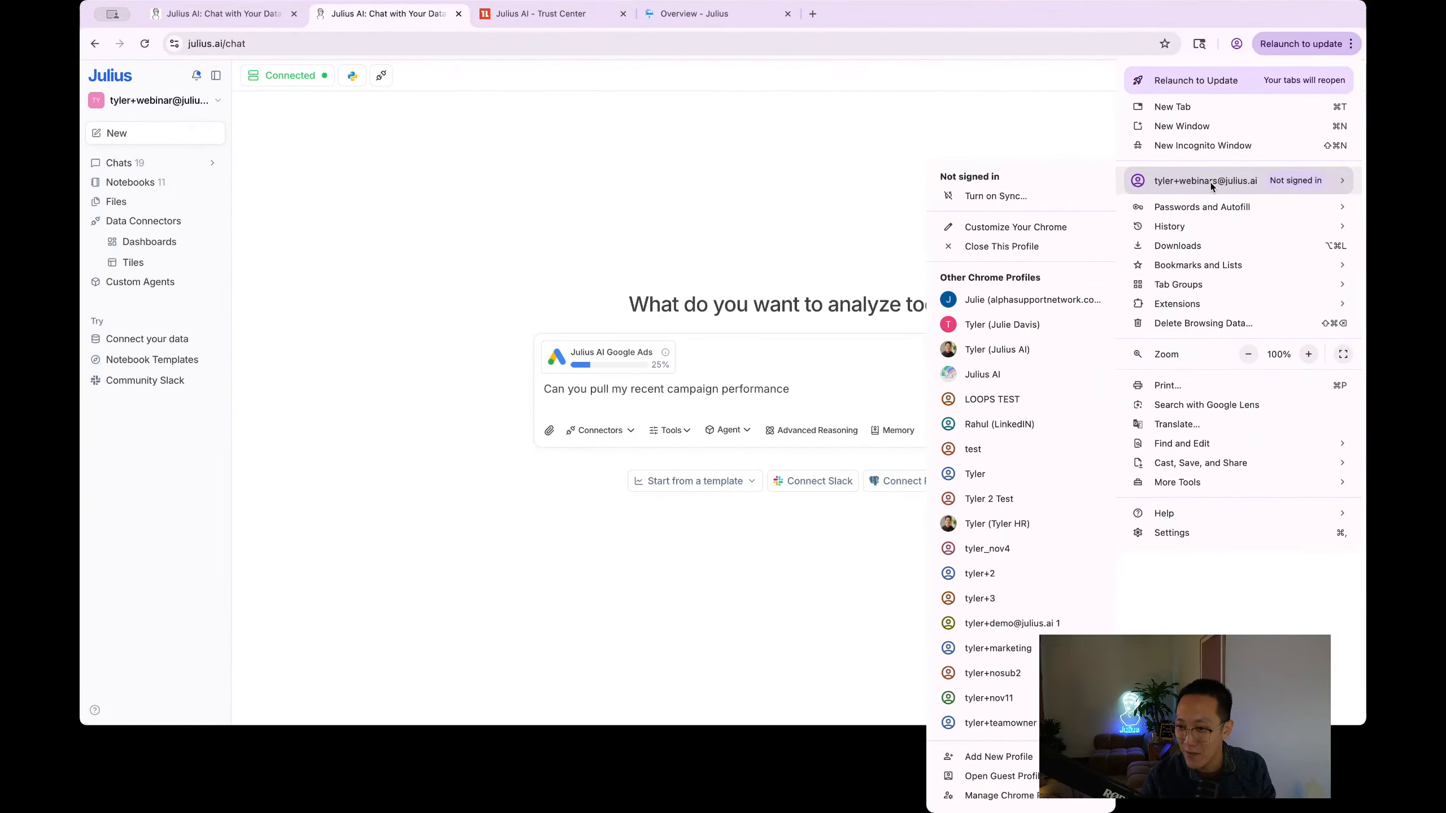
click(1050, 344)
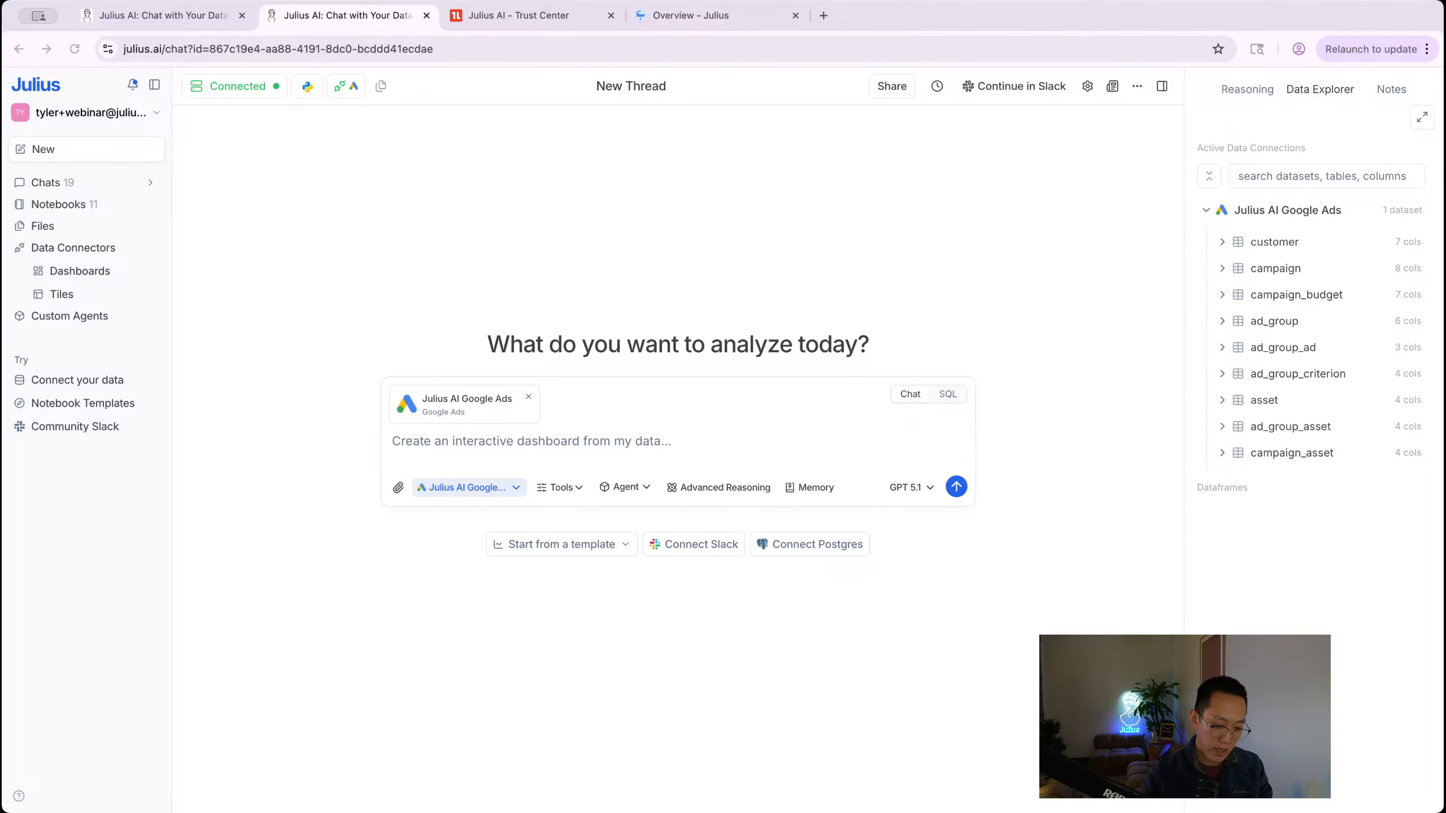
Step: In the widened Julius Internal window, attach the Julius AI Google Ads connector and widen Data Explorer
key(super+grave)
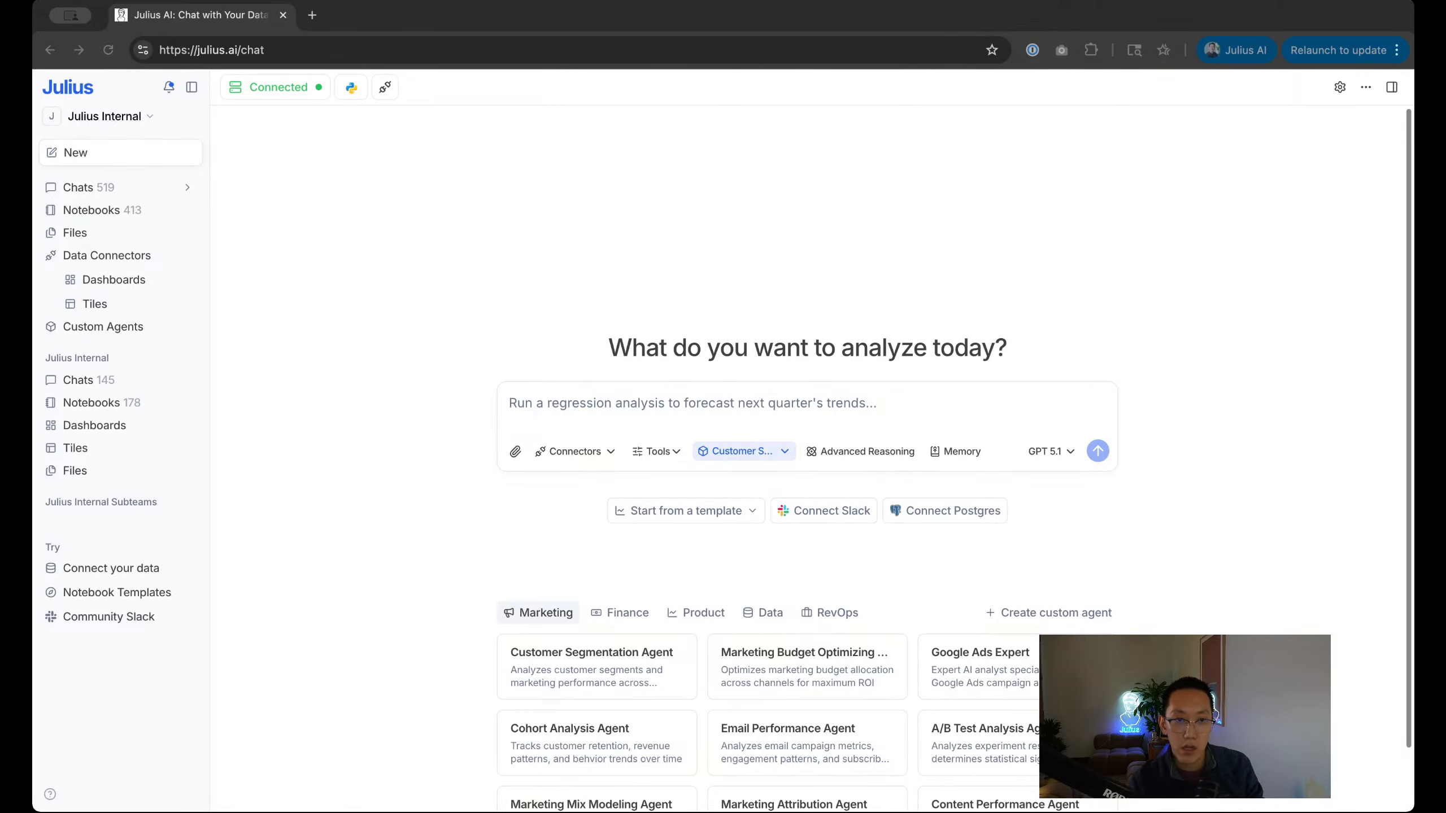
drag(32, 20, 4, 16)
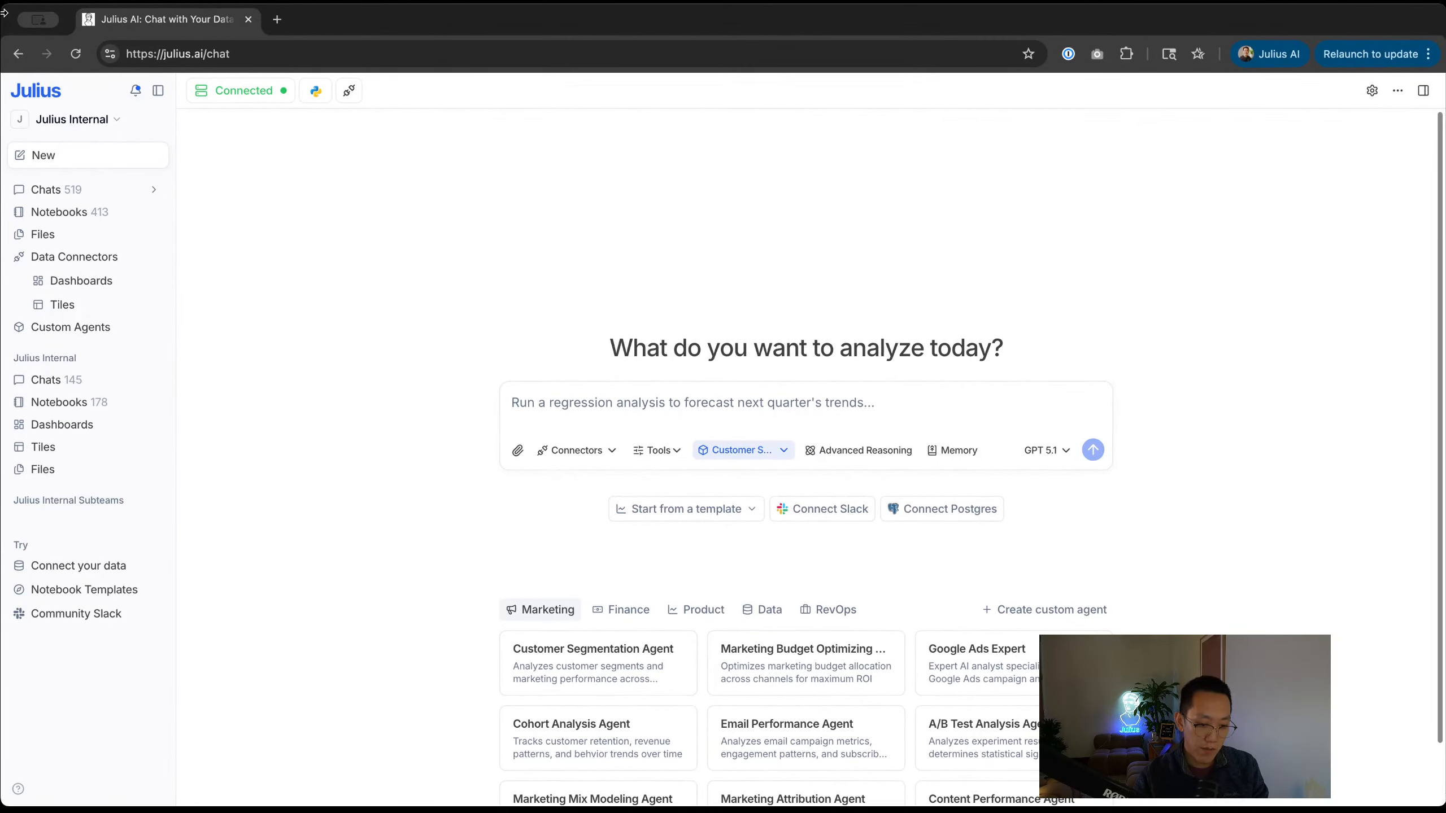
click(572, 451)
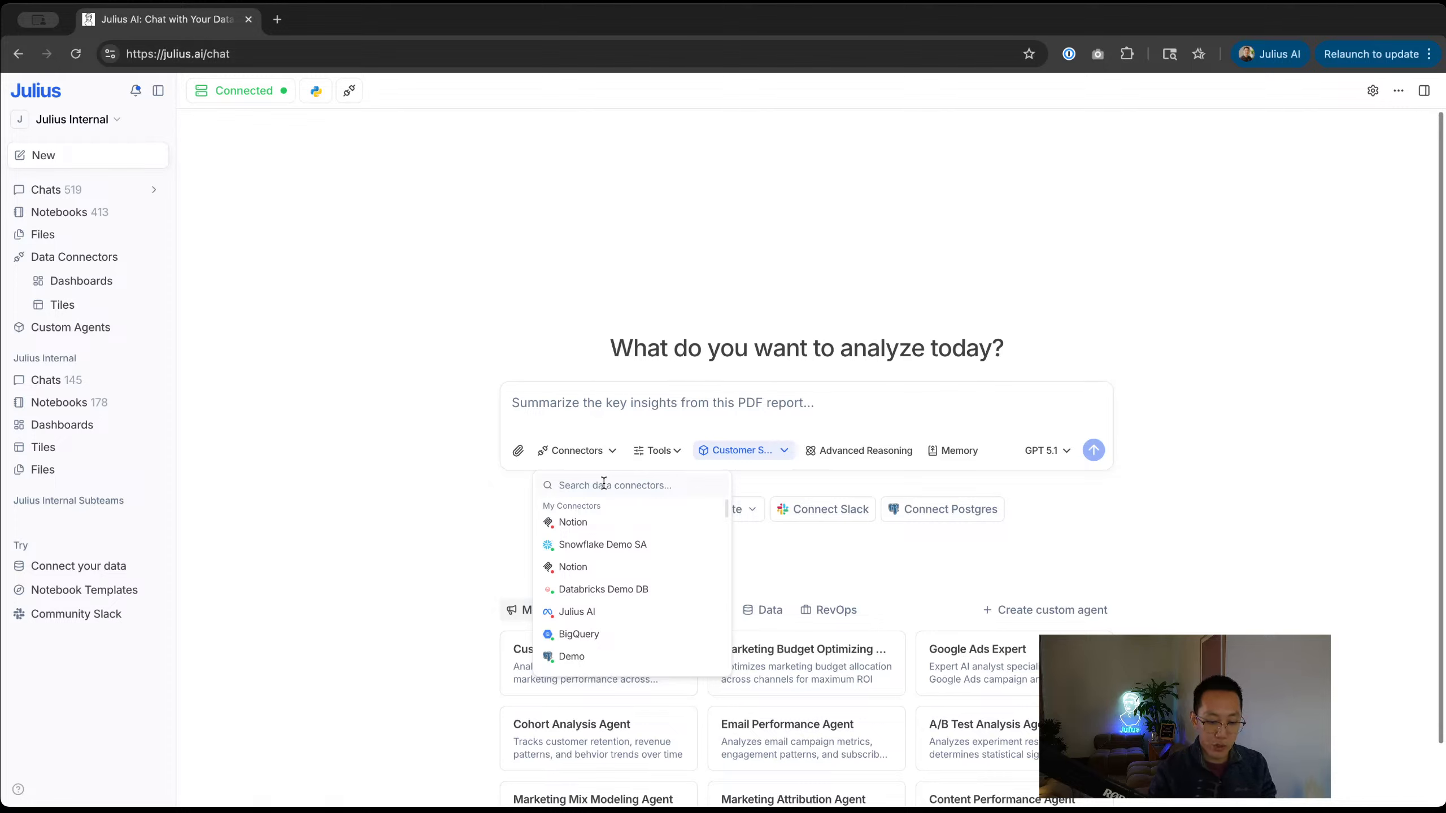
text(juliuy)
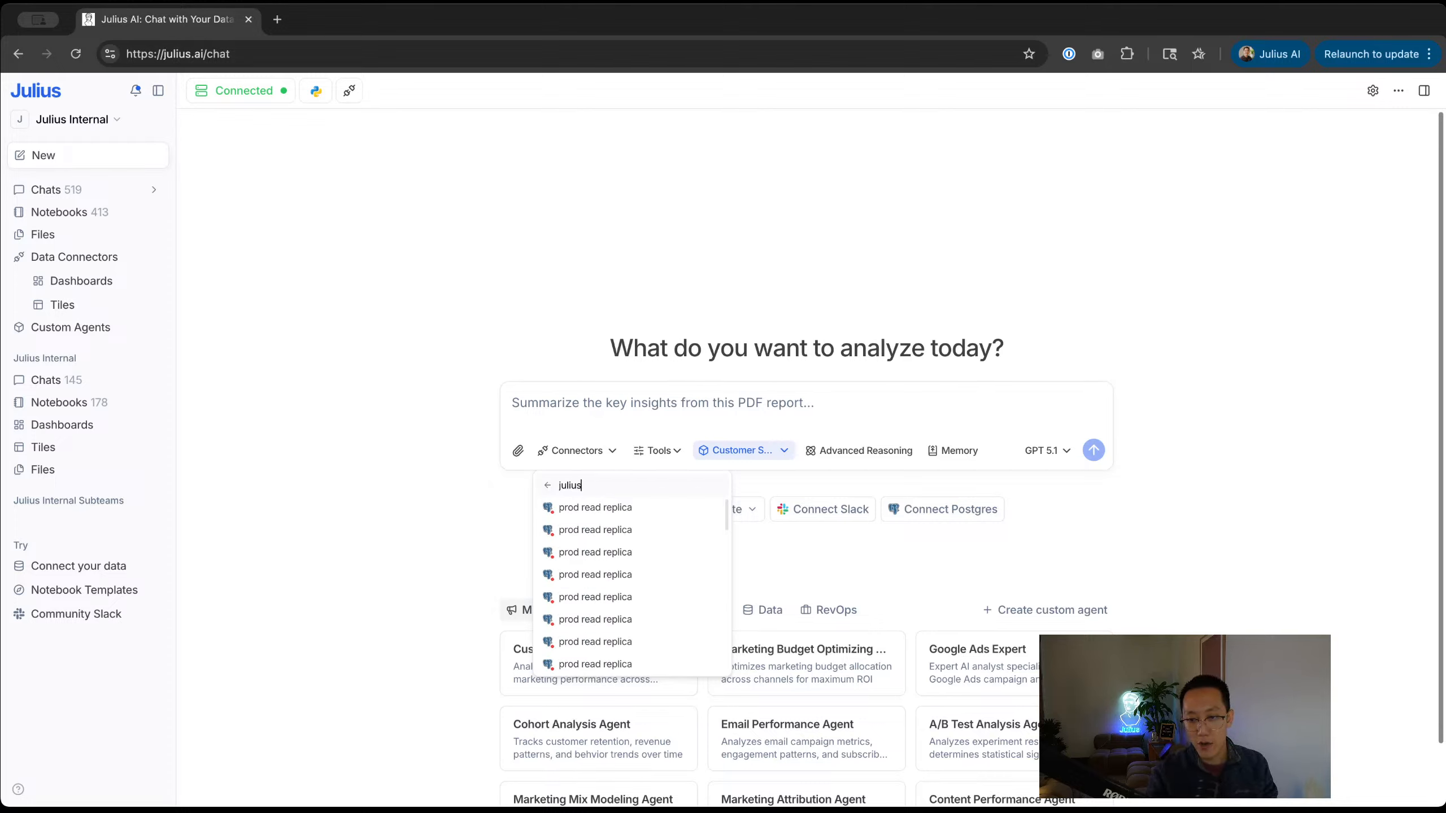
key(ctrl+a)
text(juu)
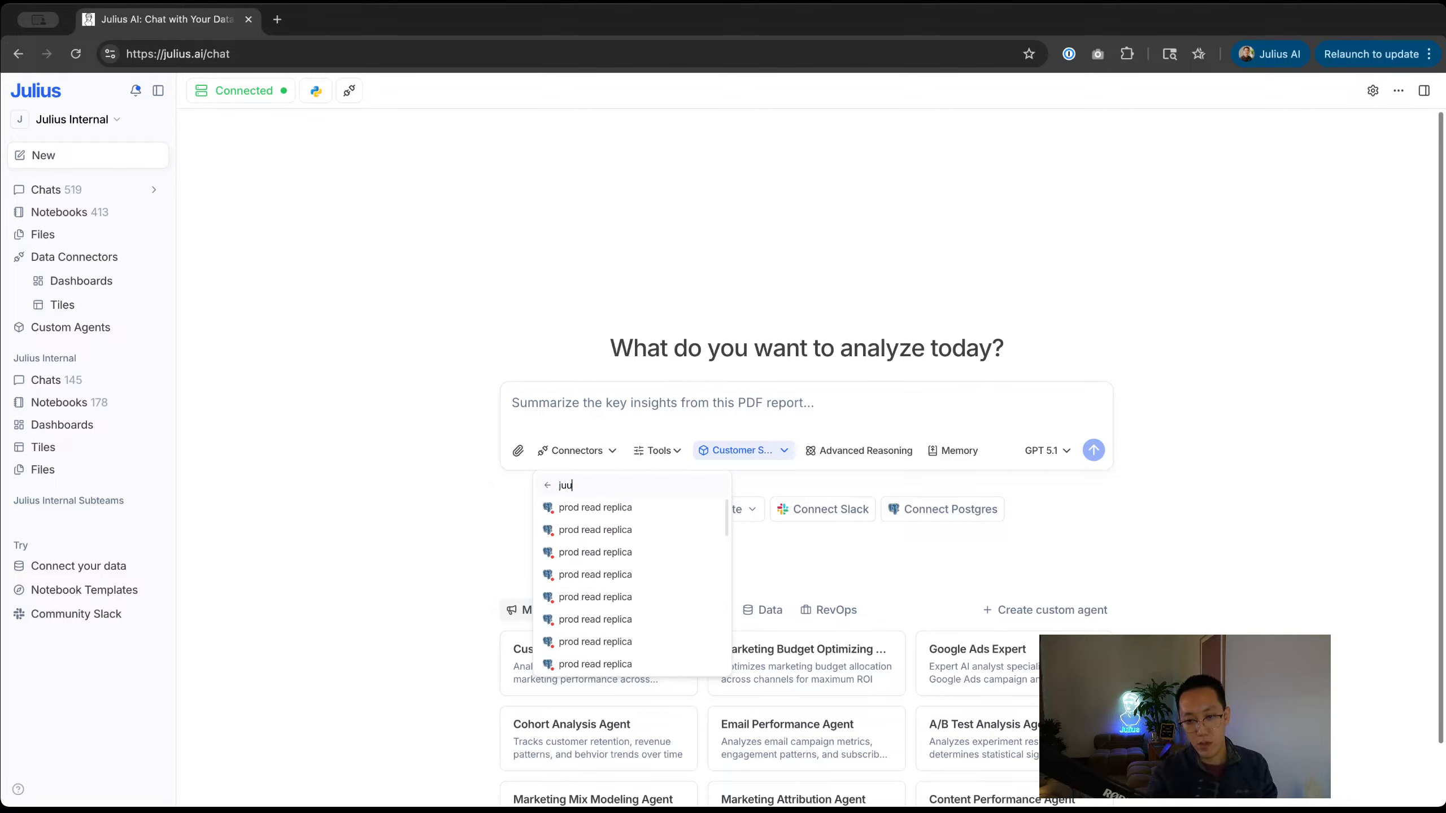
text(ius ai)
scroll(673, 580, down, 3)
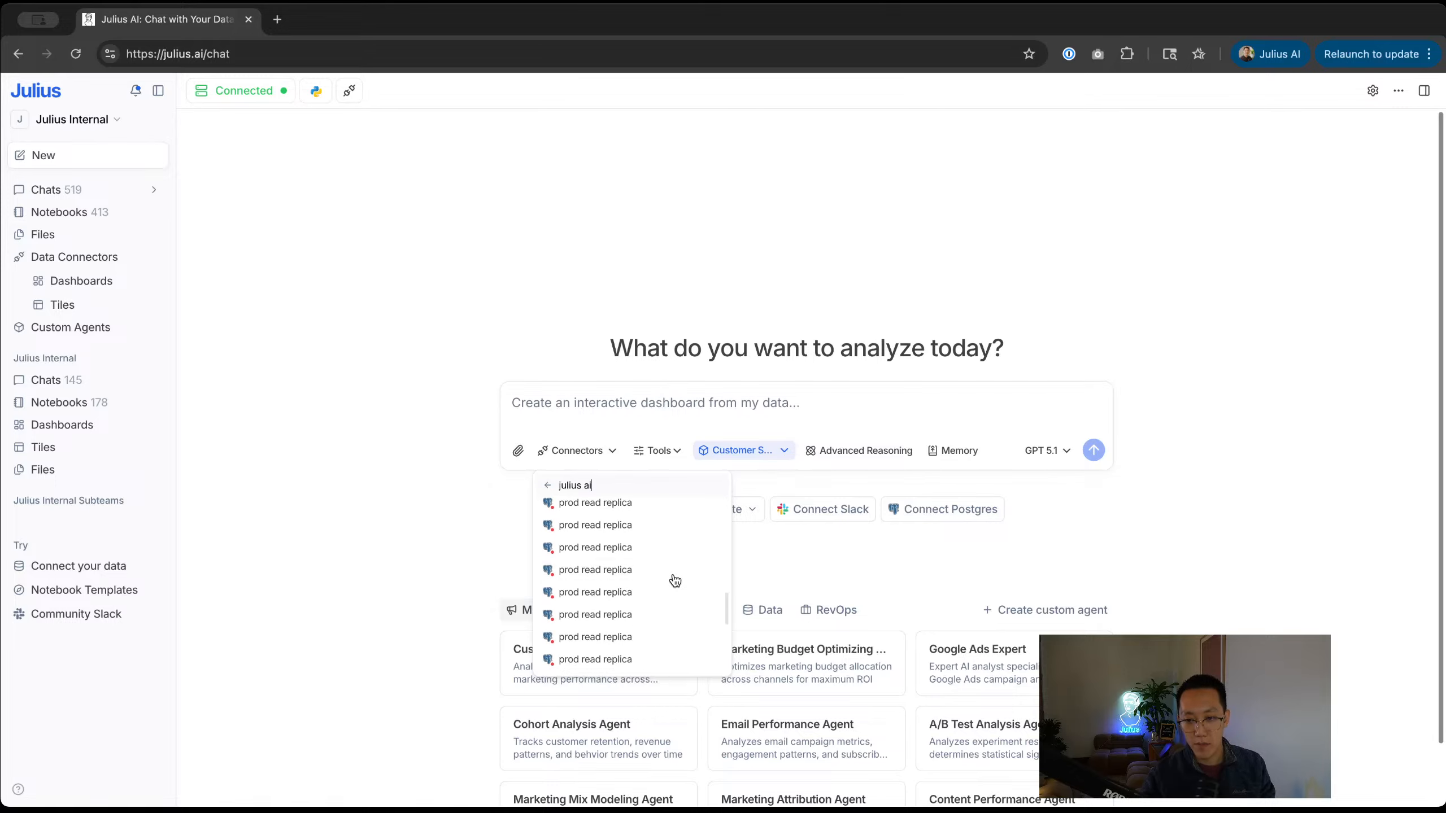
scroll(676, 578, down, 2)
click(613, 639)
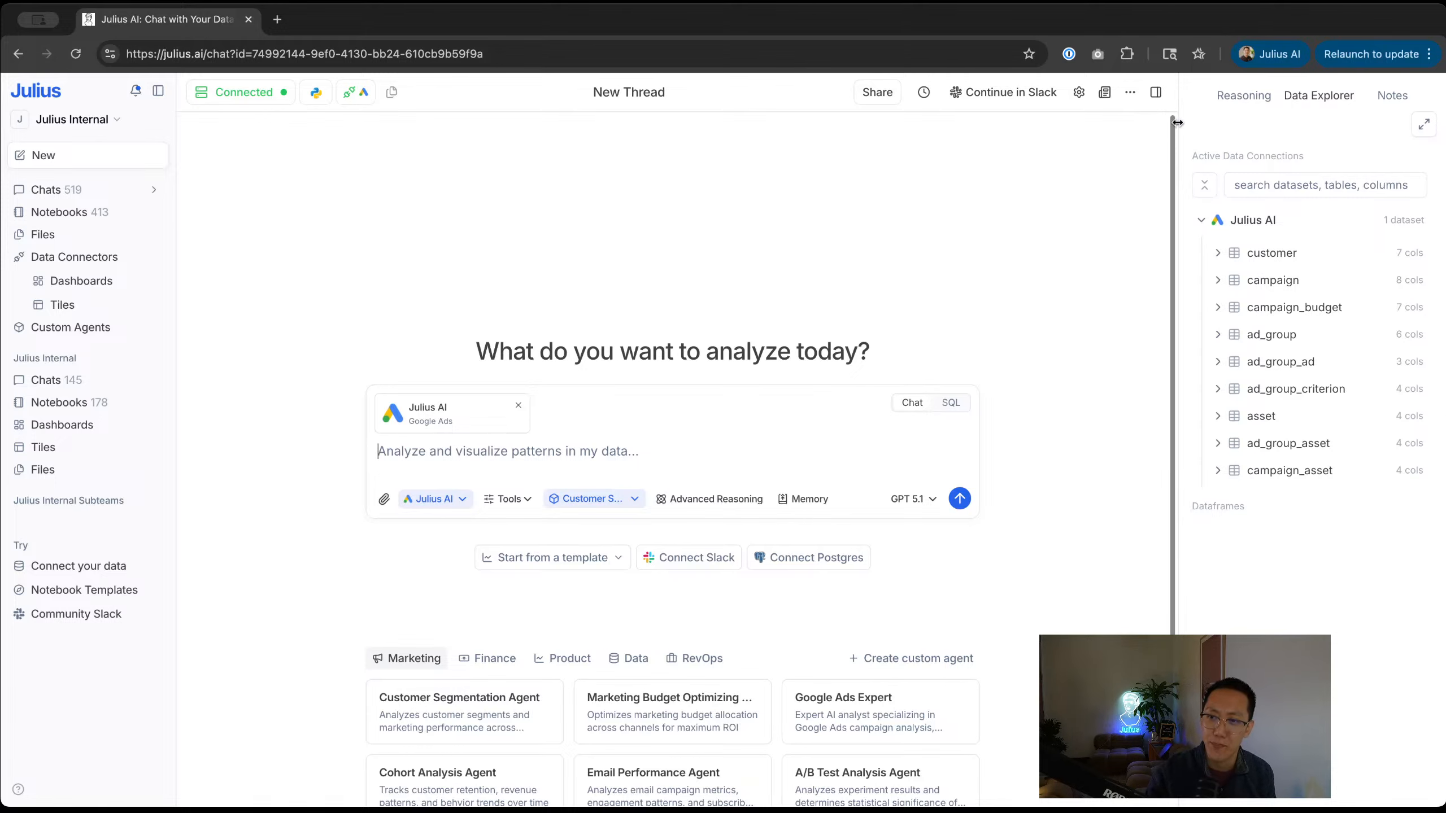
drag(1176, 123, 1084, 123)
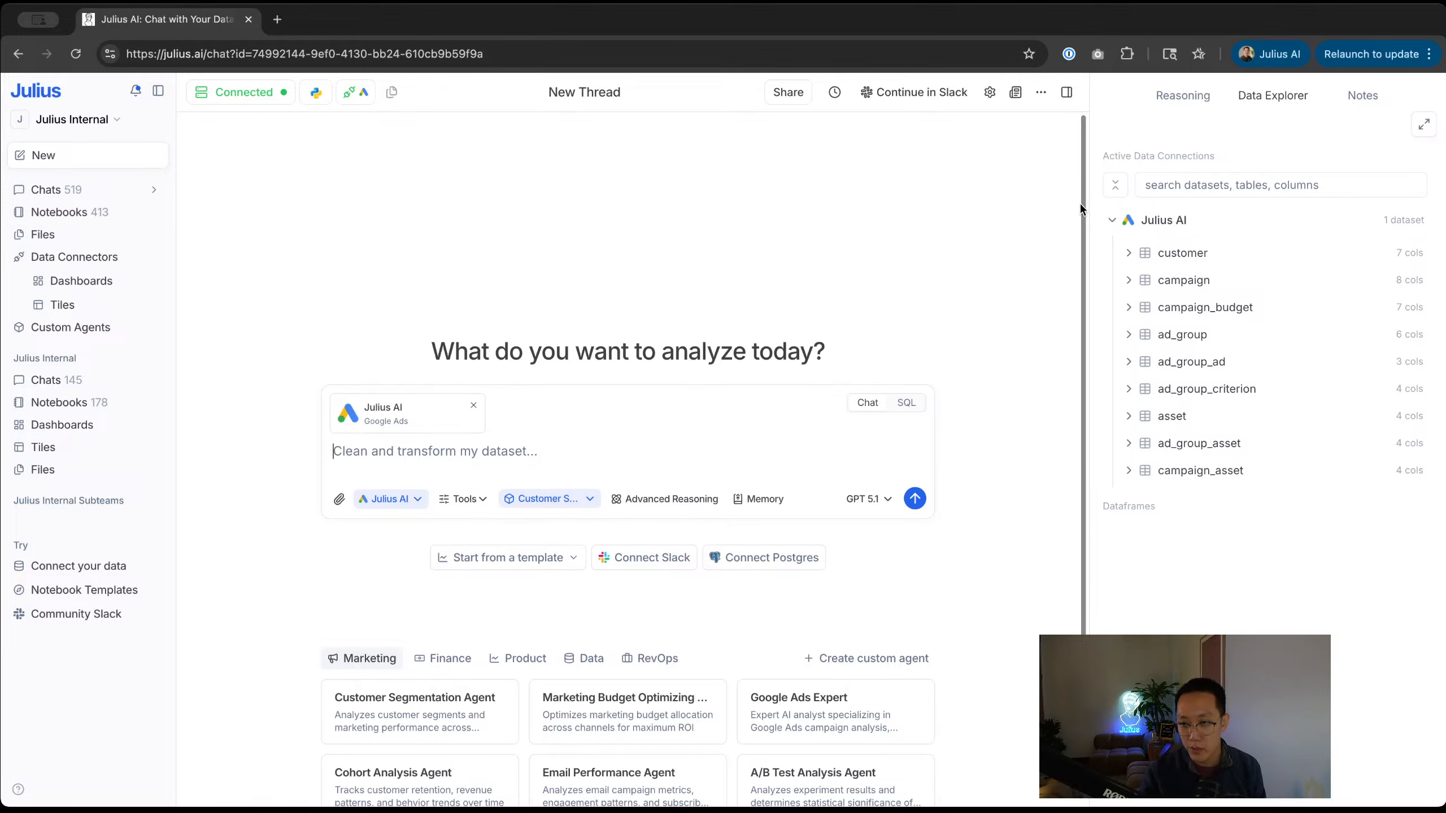
drag(1090, 203, 1059, 194)
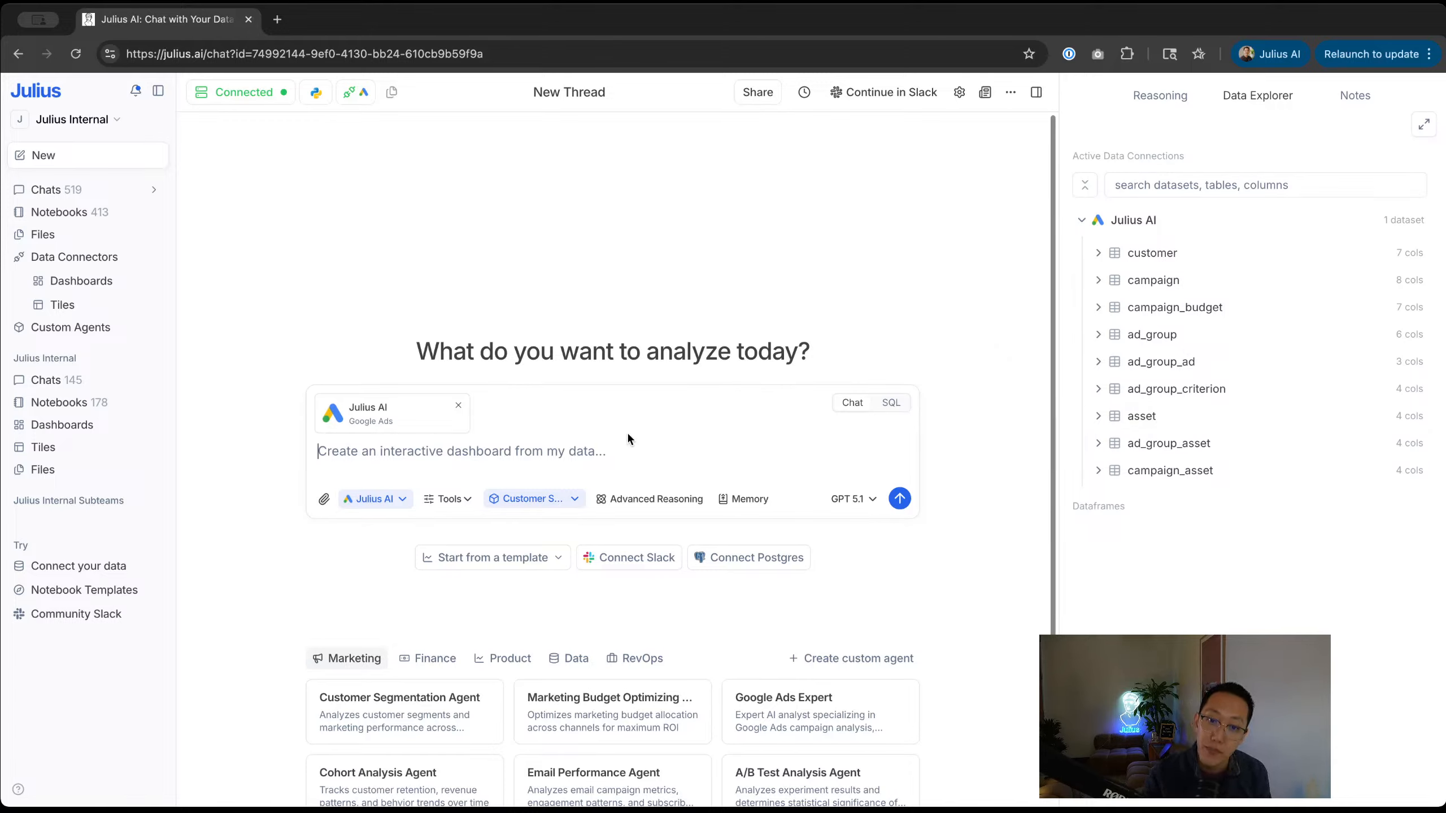
Step: Ask 'Can you show me the campaigns we are currently running?'
text(Ca)
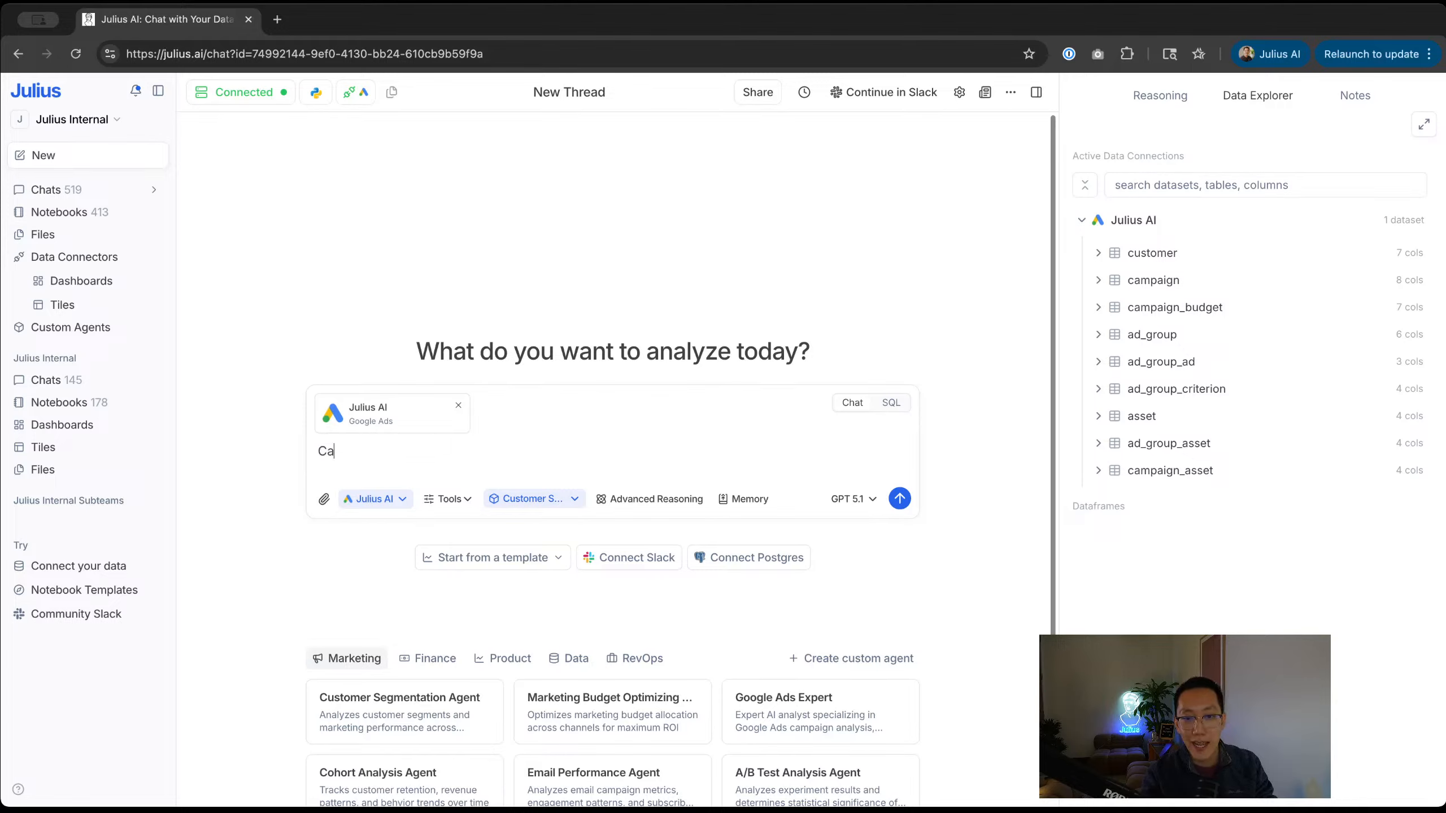
text(n you show me the campa)
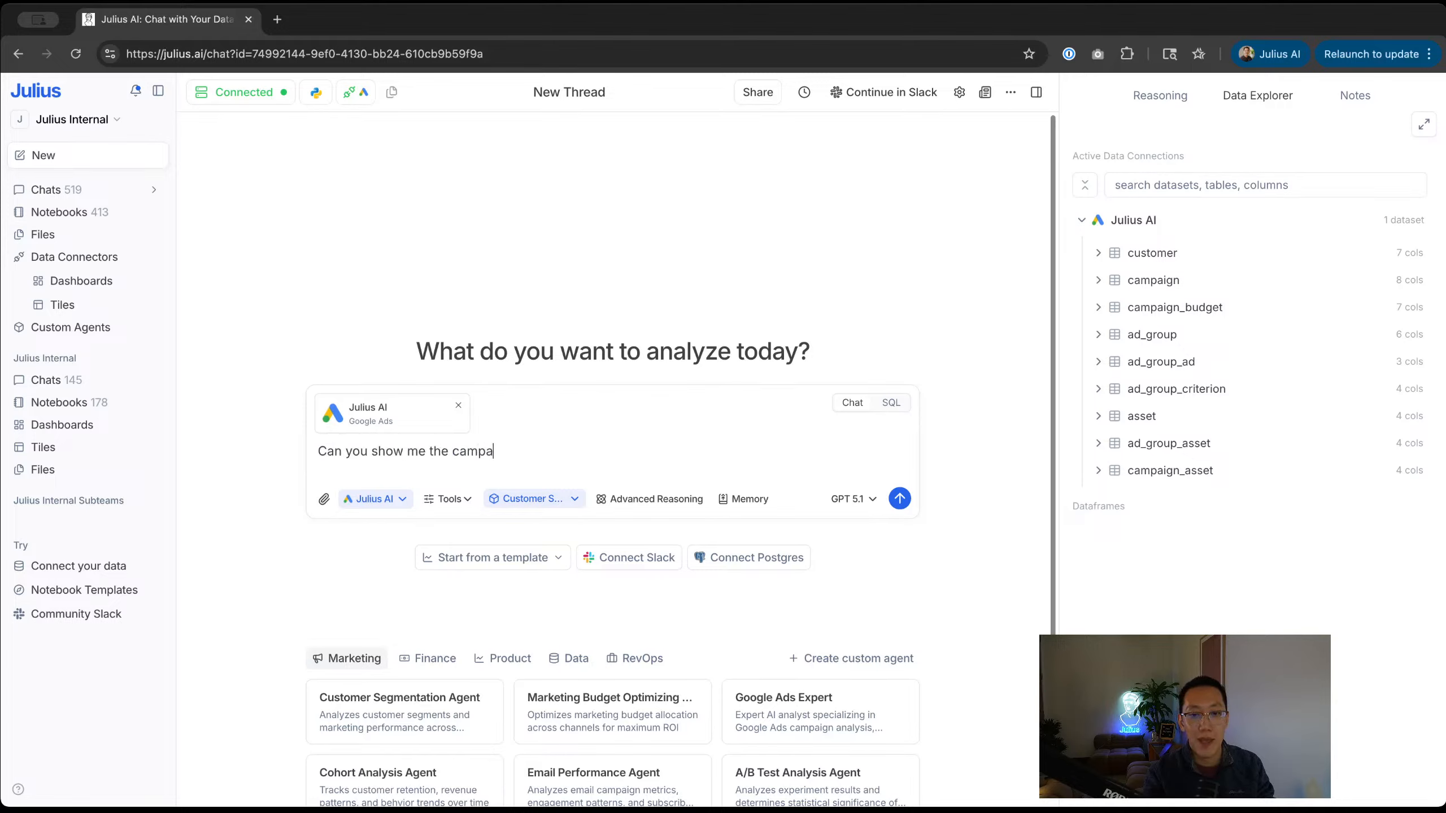
text(igns we are currently)
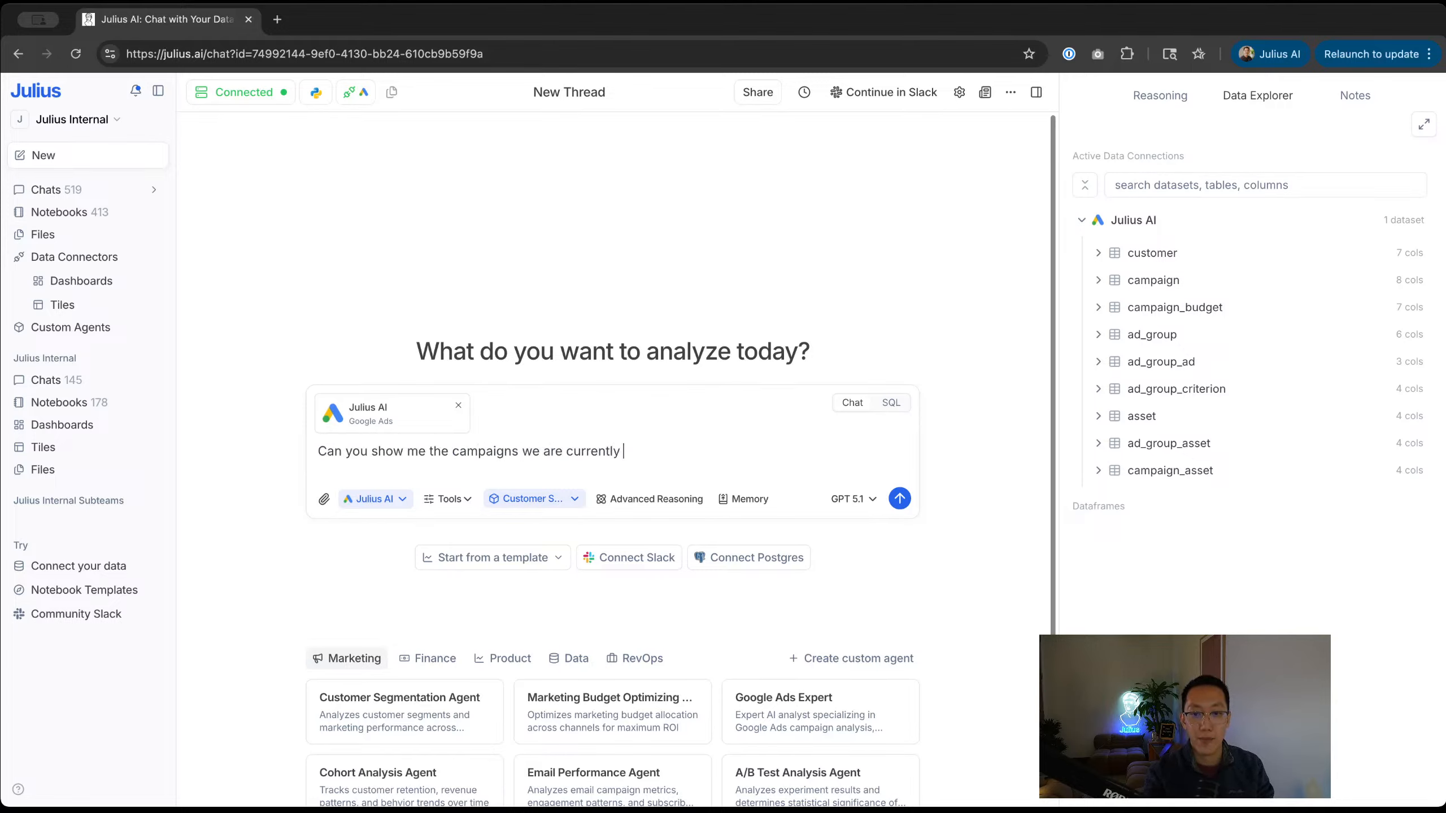
text( running?)
key(Return)
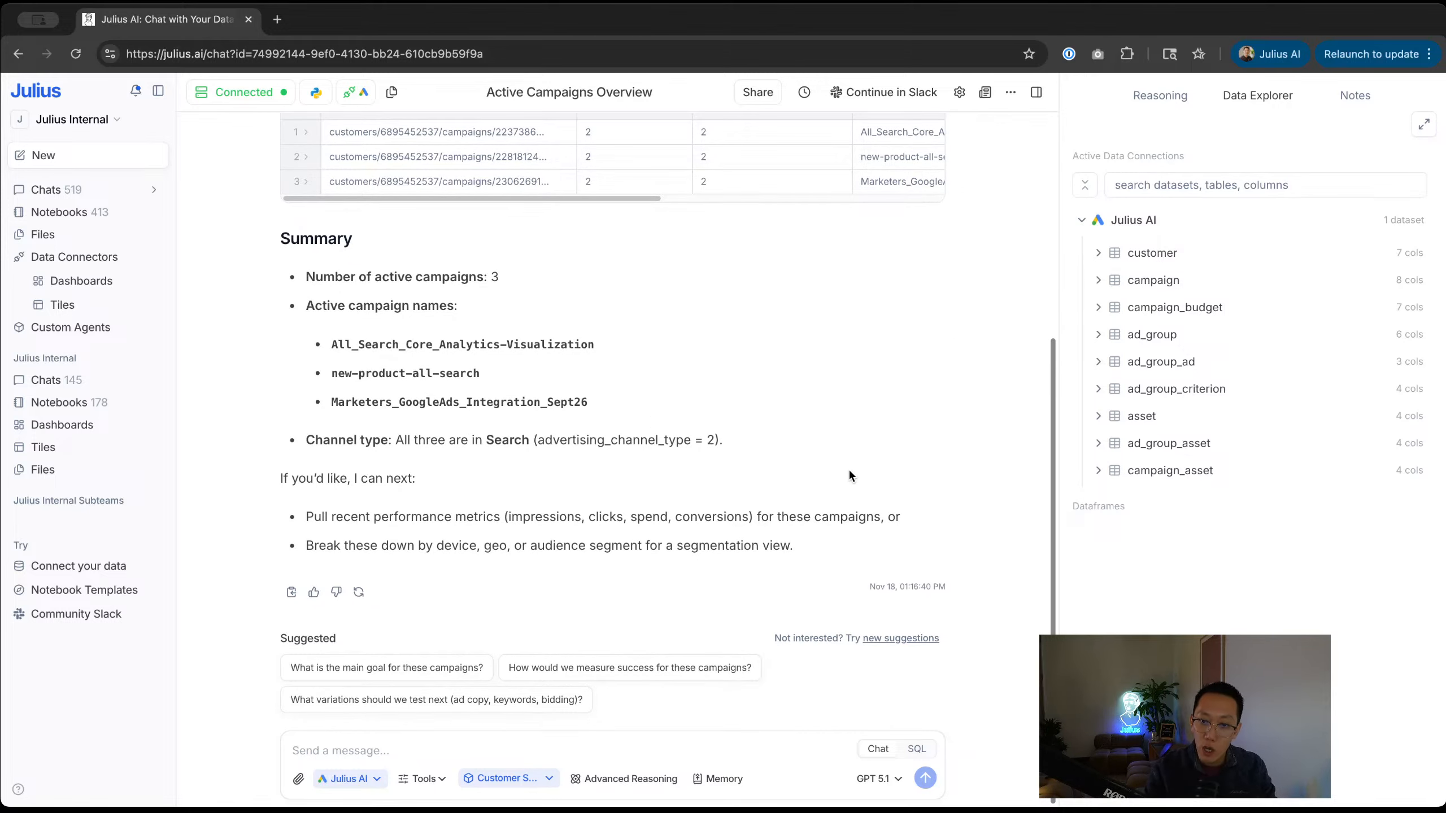
Step: Send the follow-up 'Can you show me impressions and clicks from the last 30 days?'
click(354, 753)
text(Can you show me impressiuo)
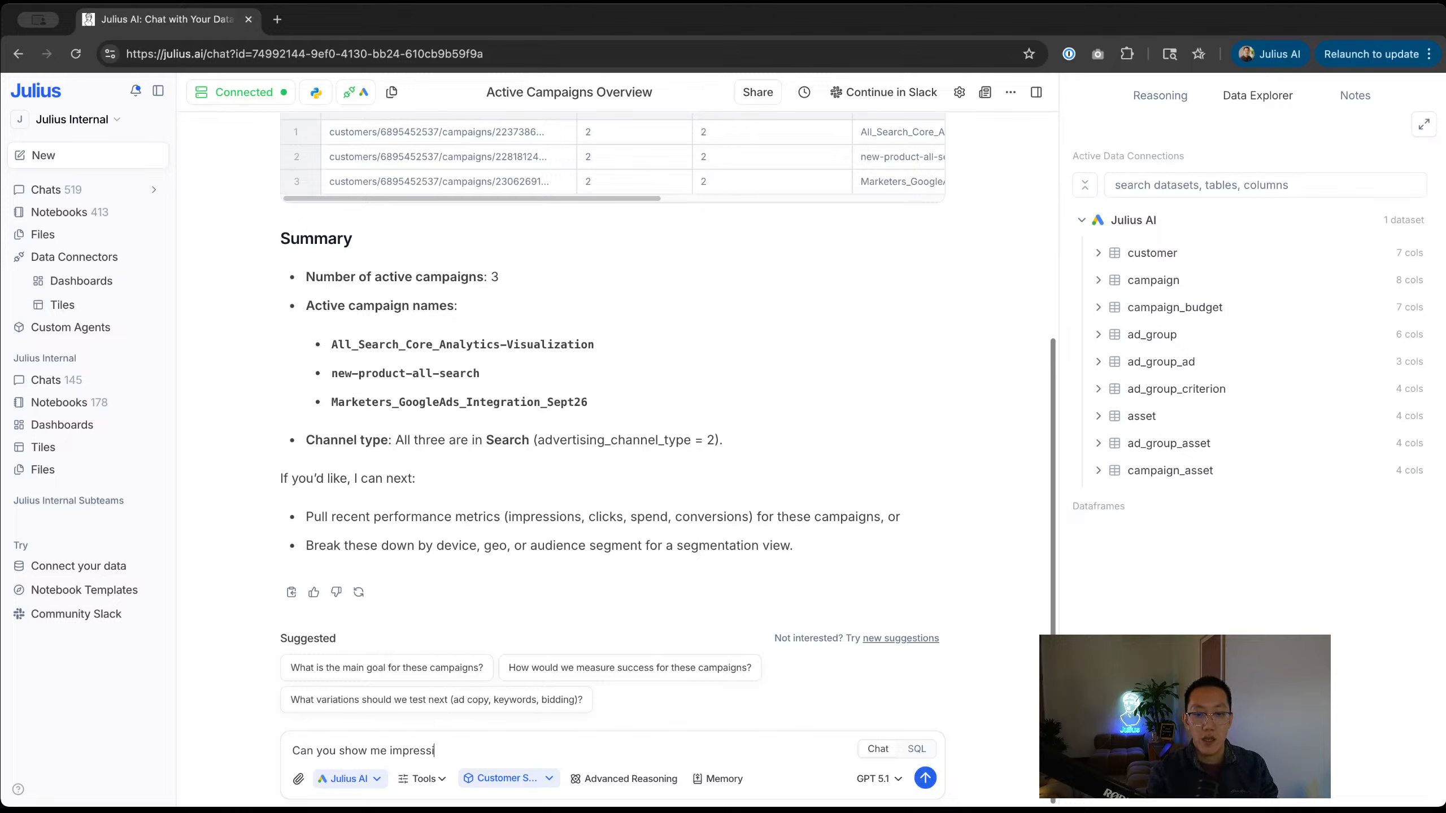
key(BackSpace)
key(BackSpace)
key(BackSpace)
text(ns and click)
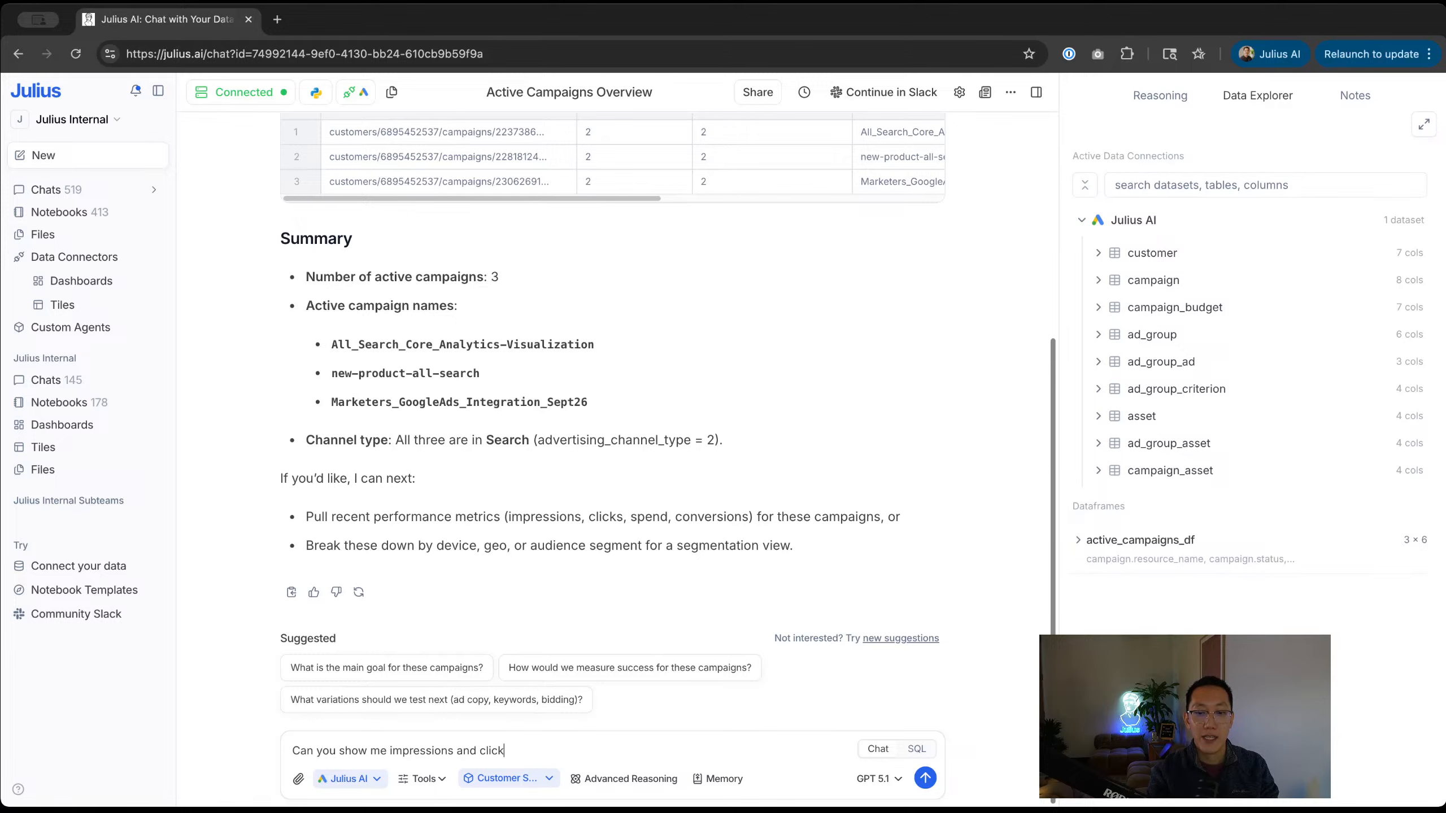
text(s from the last 30 days)
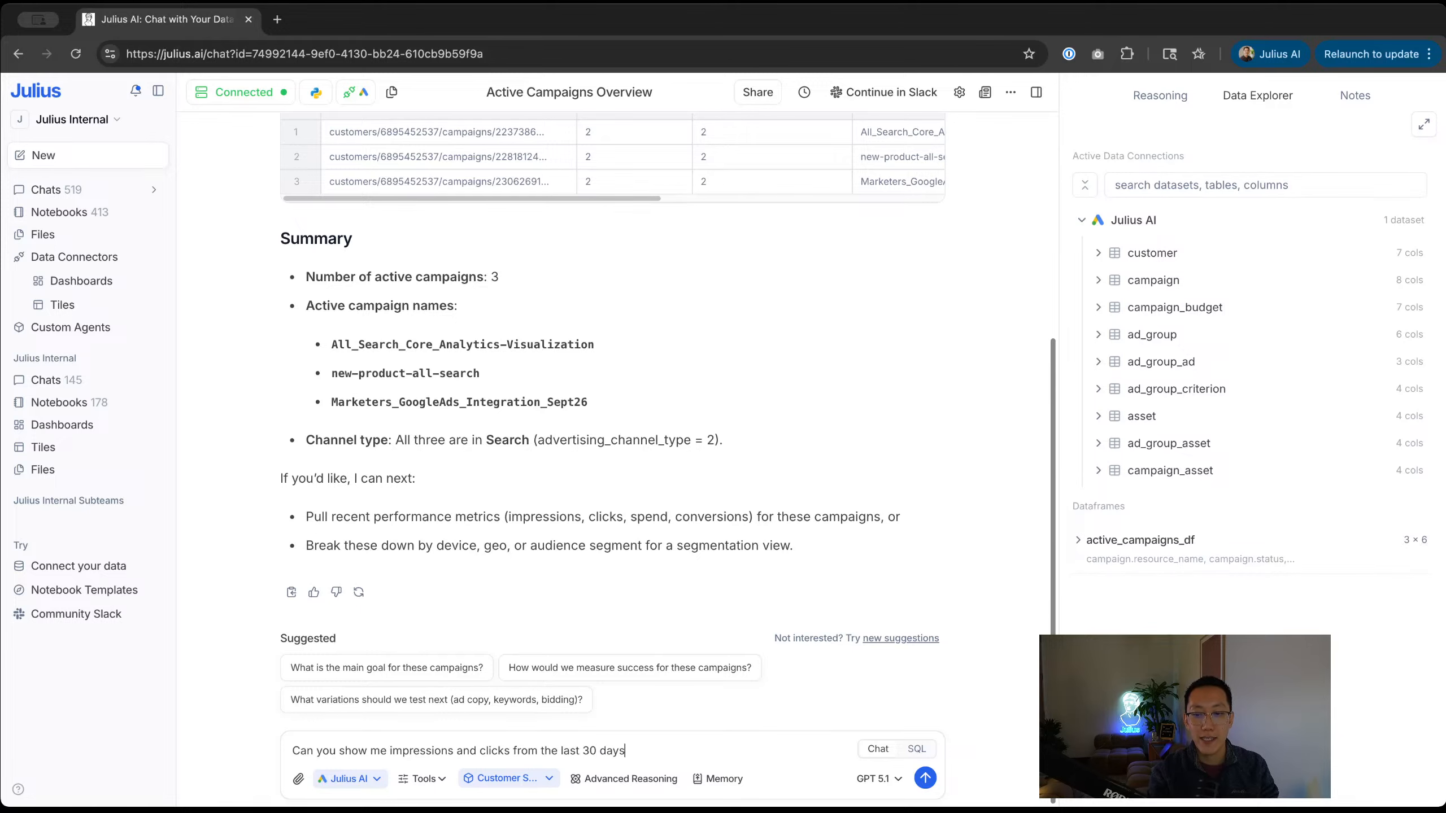
text(?)
key(Return)
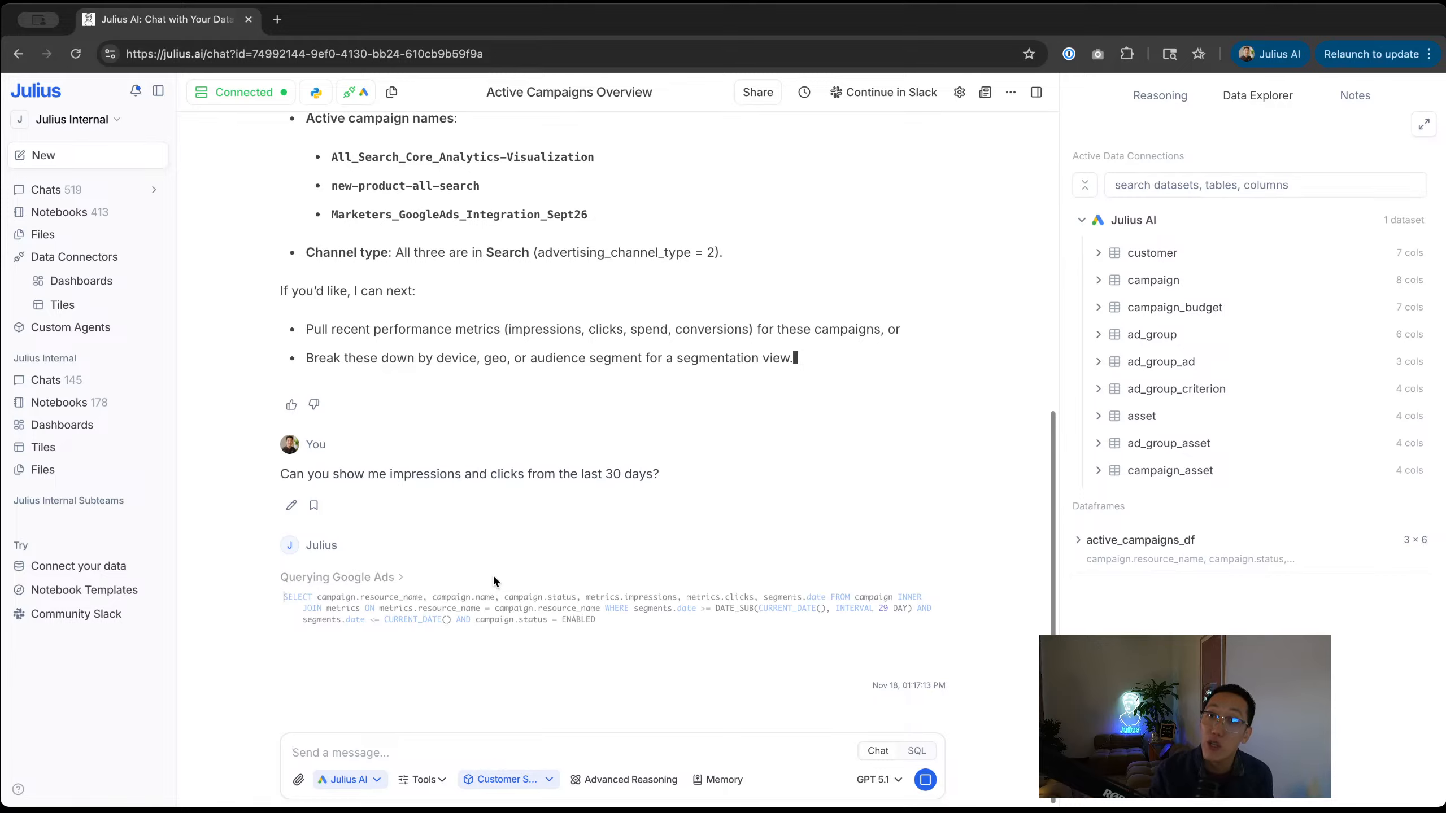
Step: Open the Julius docs site (julius.ai/docs) in a new tab
key(super+t)
text(julius.ai/do)
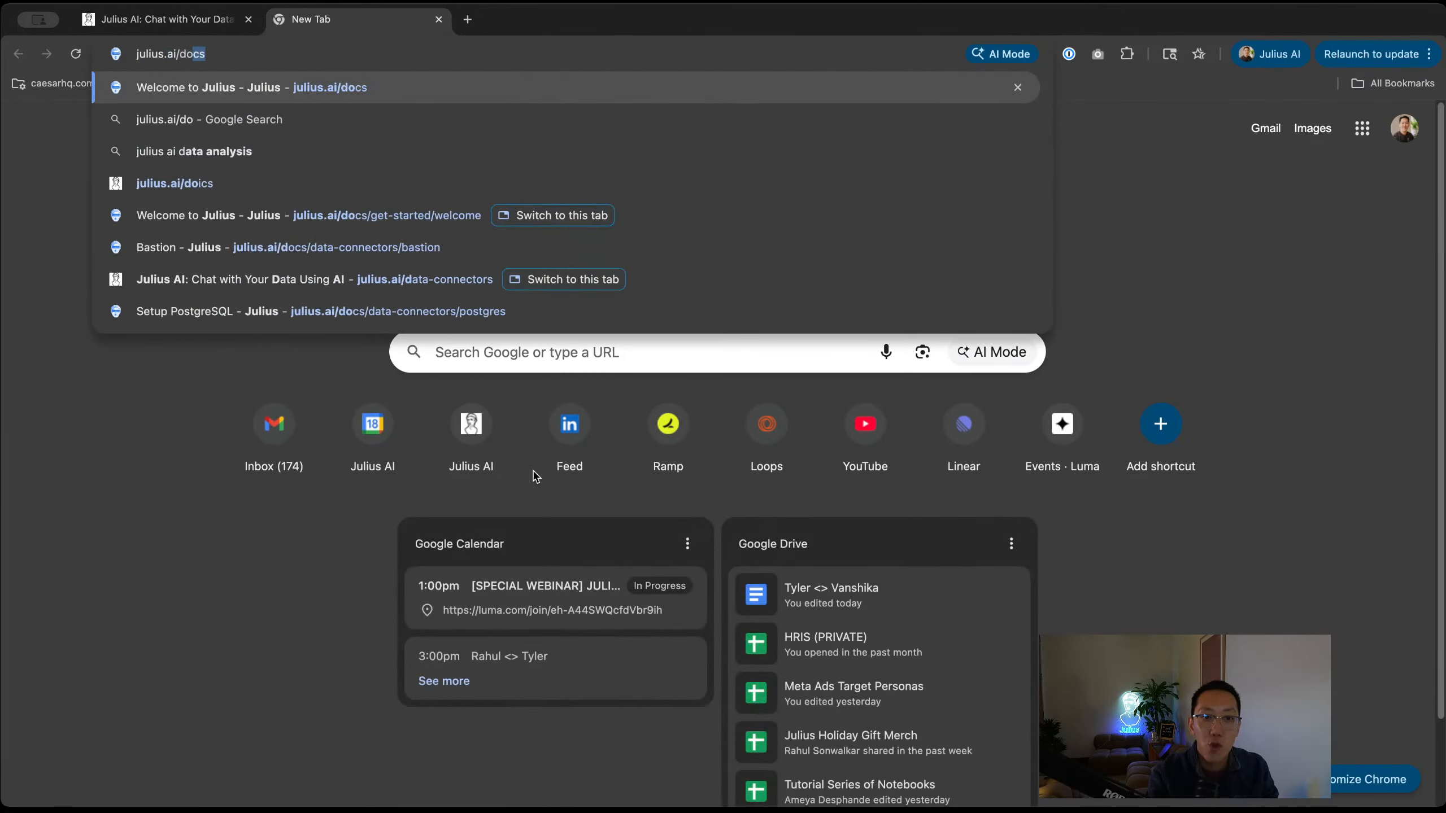
key(Return)
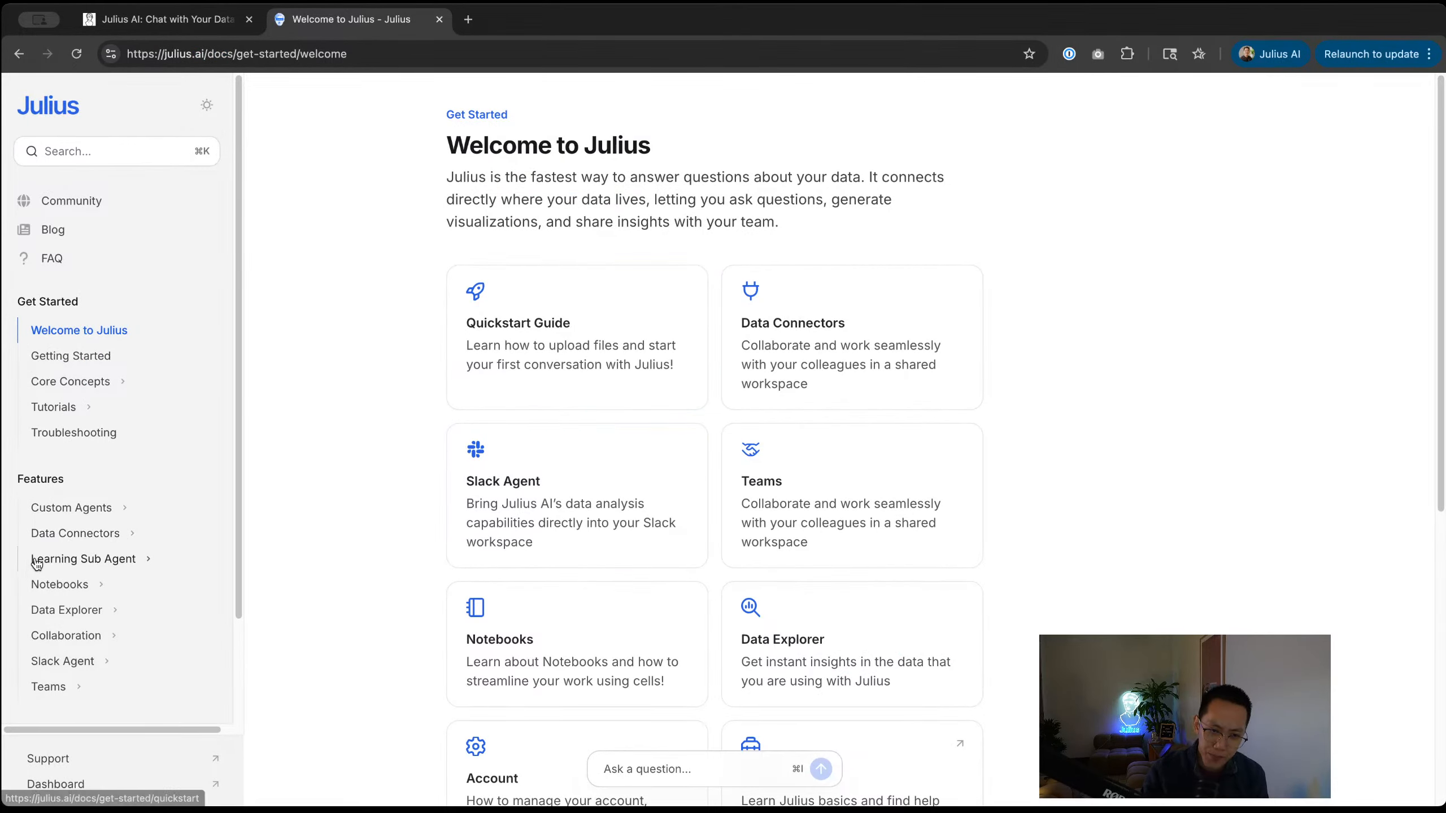
Step: Read the Learning Sub Agent overview with its enlarged How It Works diagram, then return to the chat
click(64, 559)
click(80, 590)
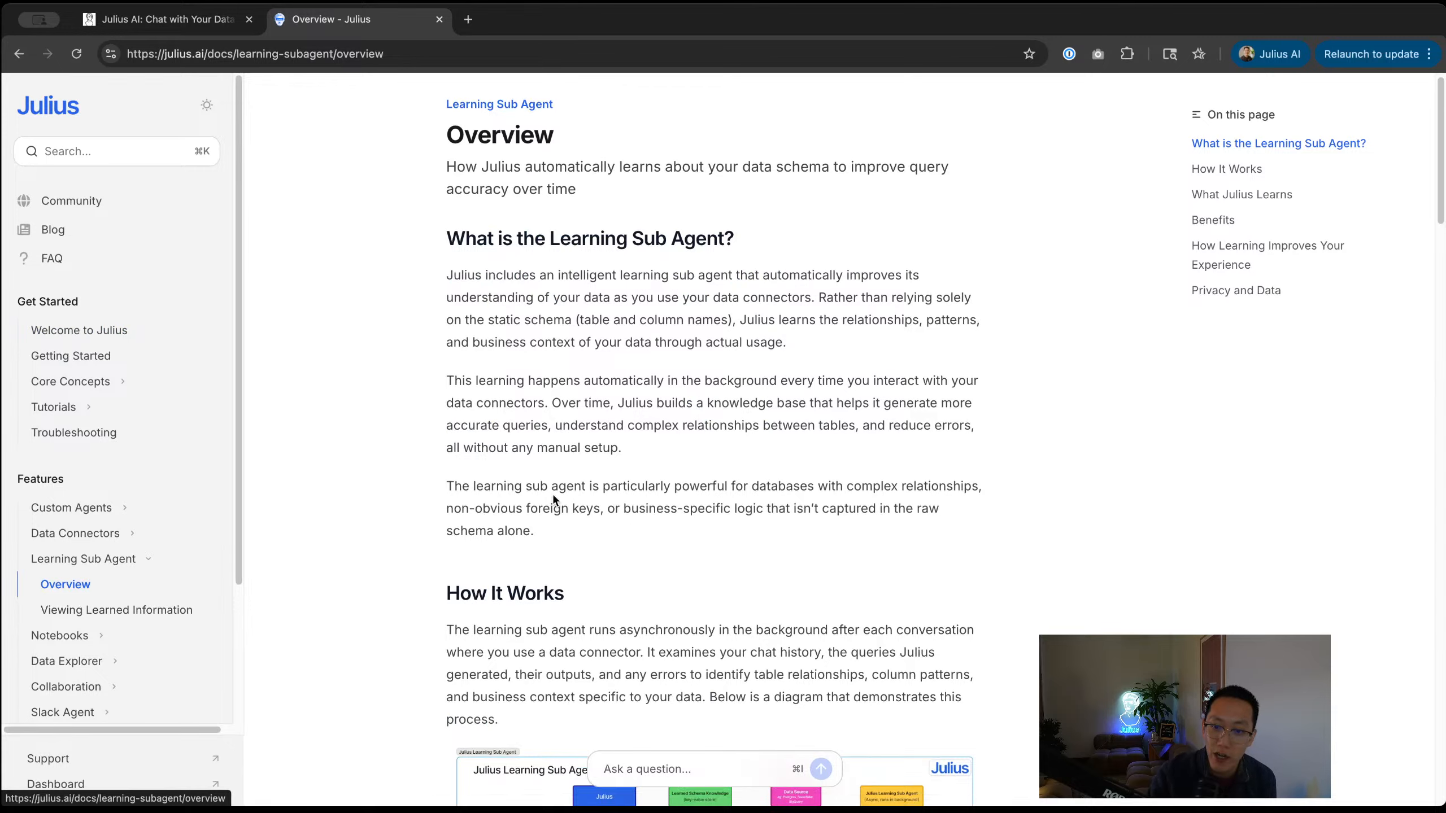
scroll(675, 440, down, 10)
click(675, 440)
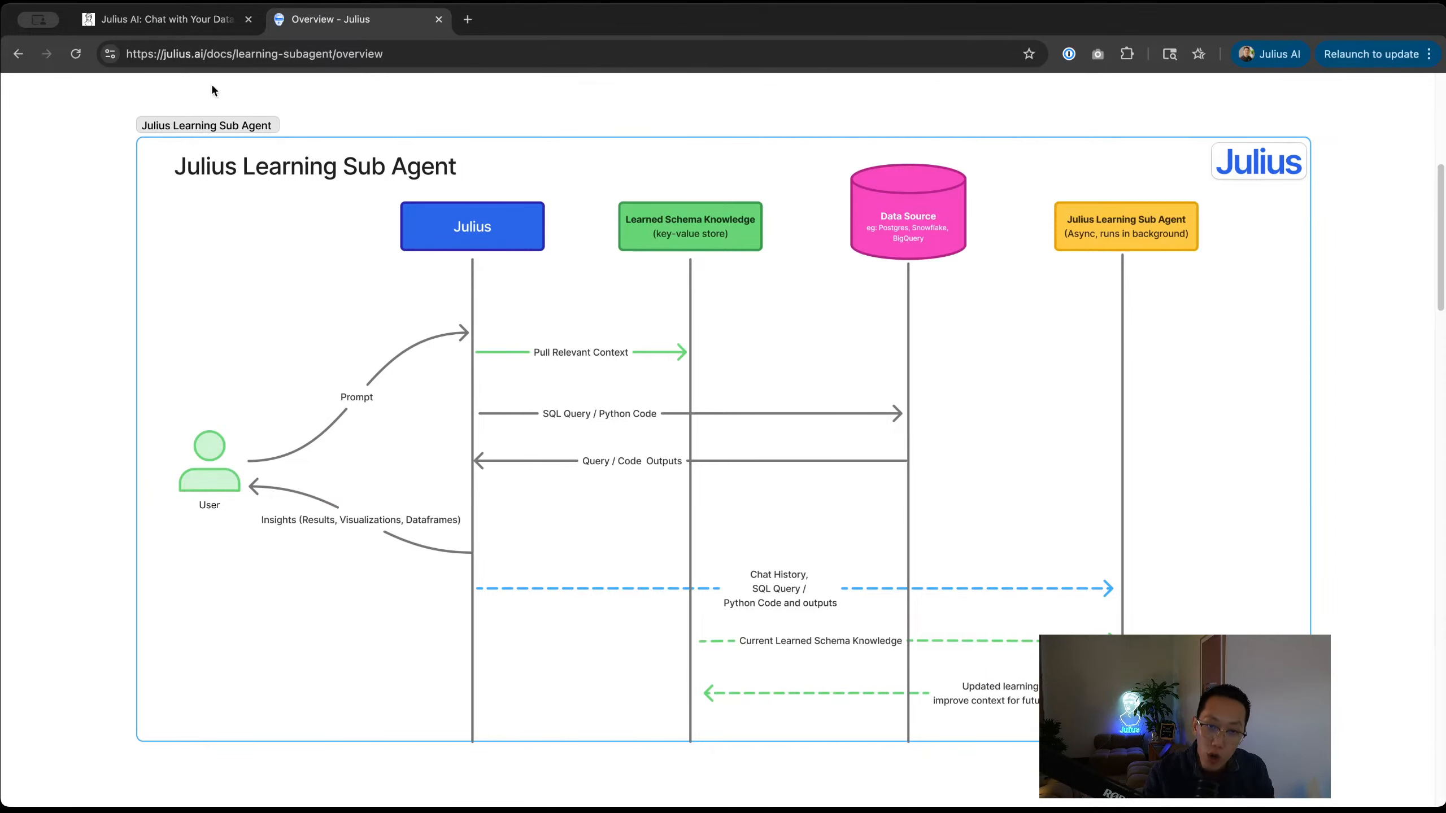
click(162, 25)
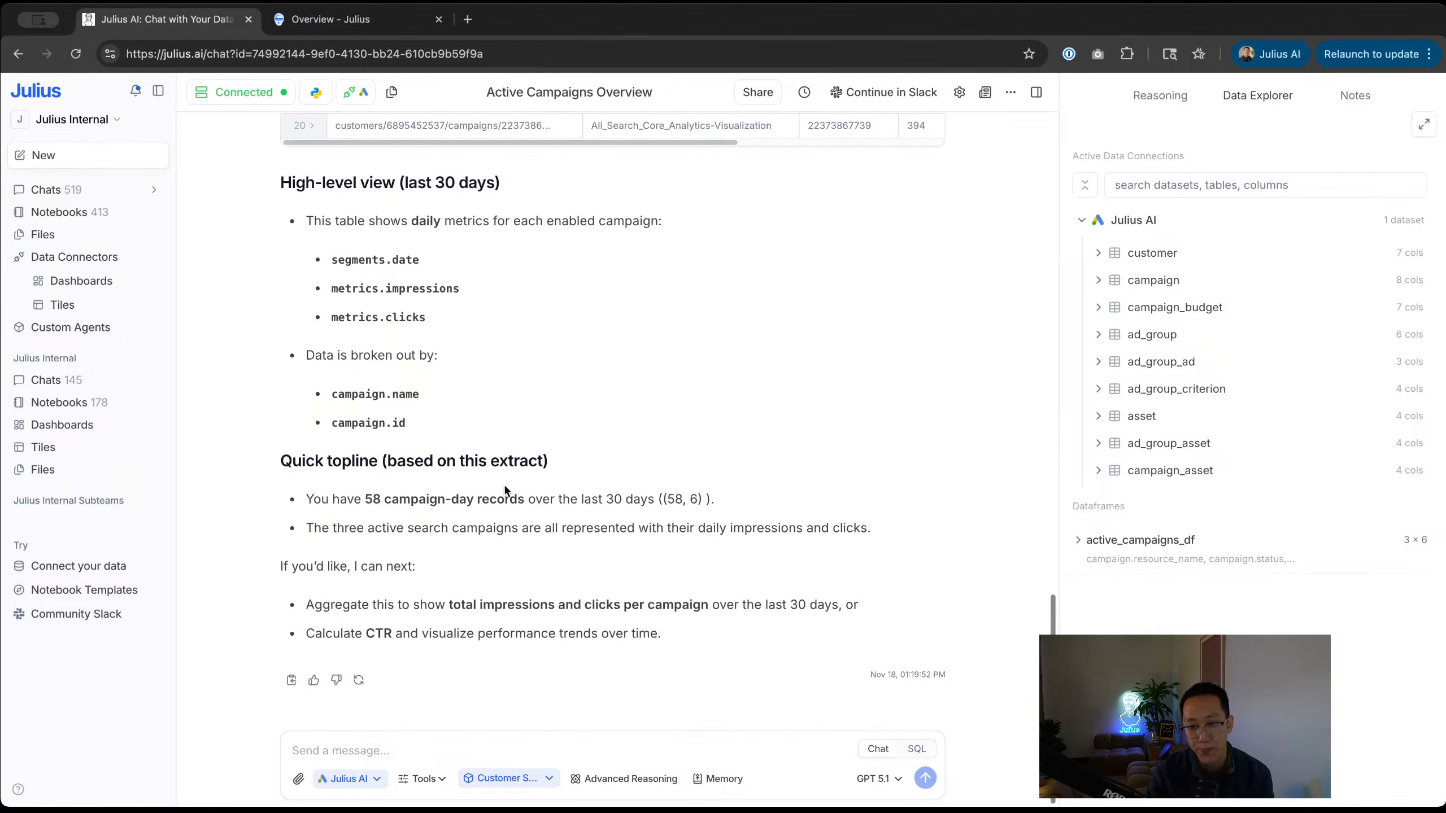
Step: Scroll to the Active Campaigns Overview's Quick topline and highlight the segments.date term
scroll(504, 483, up, 10)
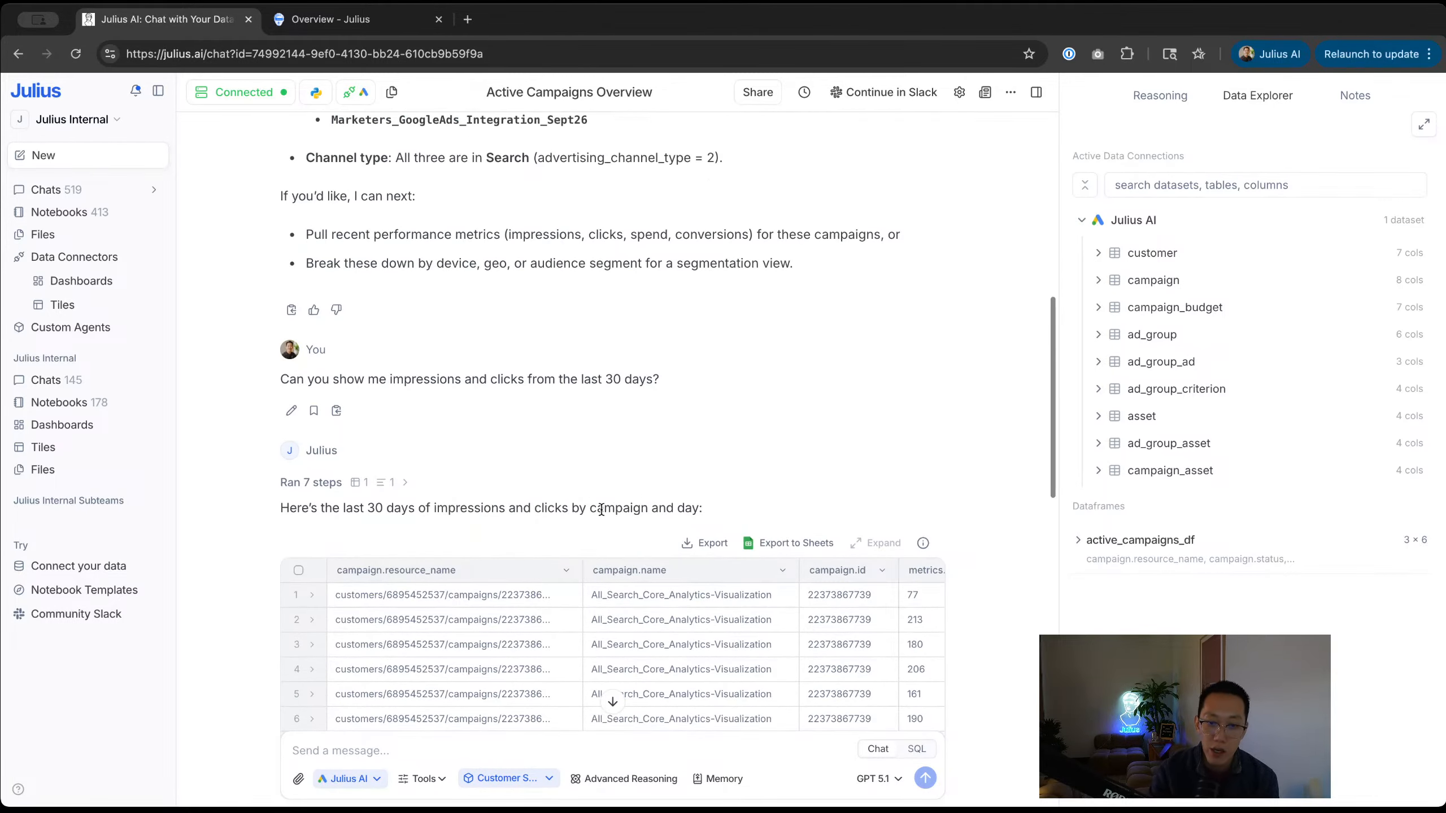
scroll(601, 509, down, 7)
scroll(523, 479, right, 4)
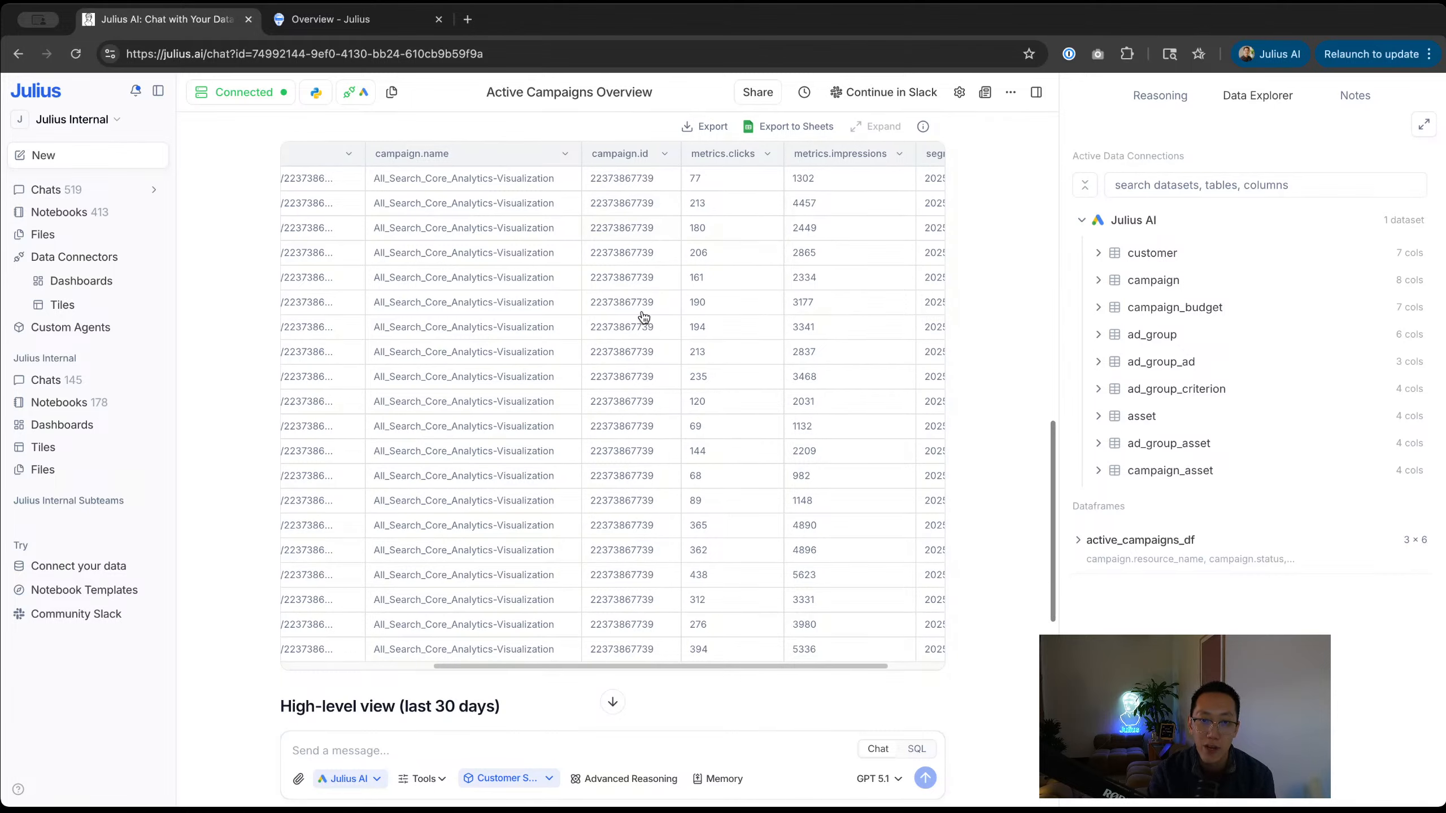
scroll(632, 395, right, 3)
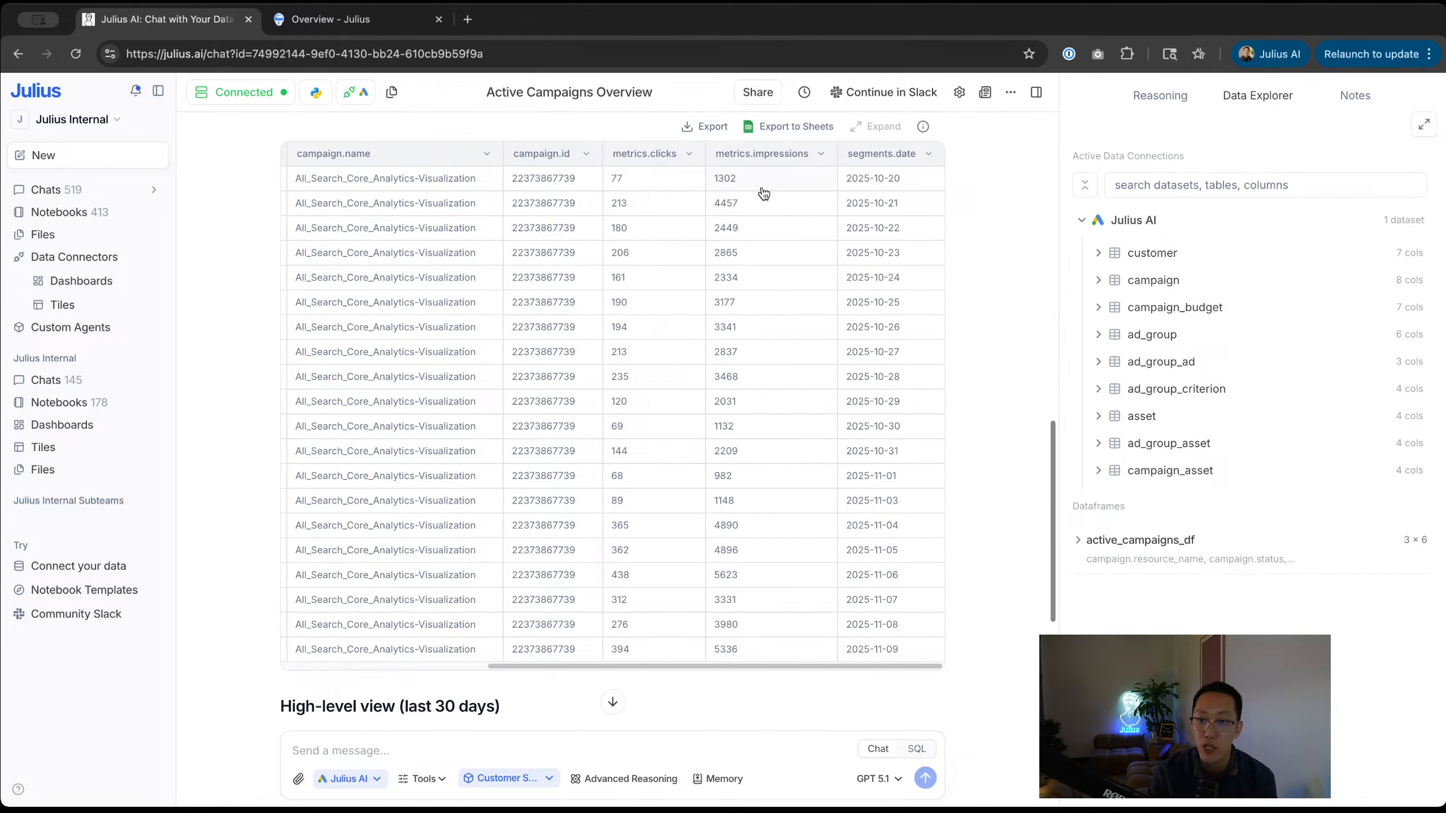
scroll(763, 193, down, 8)
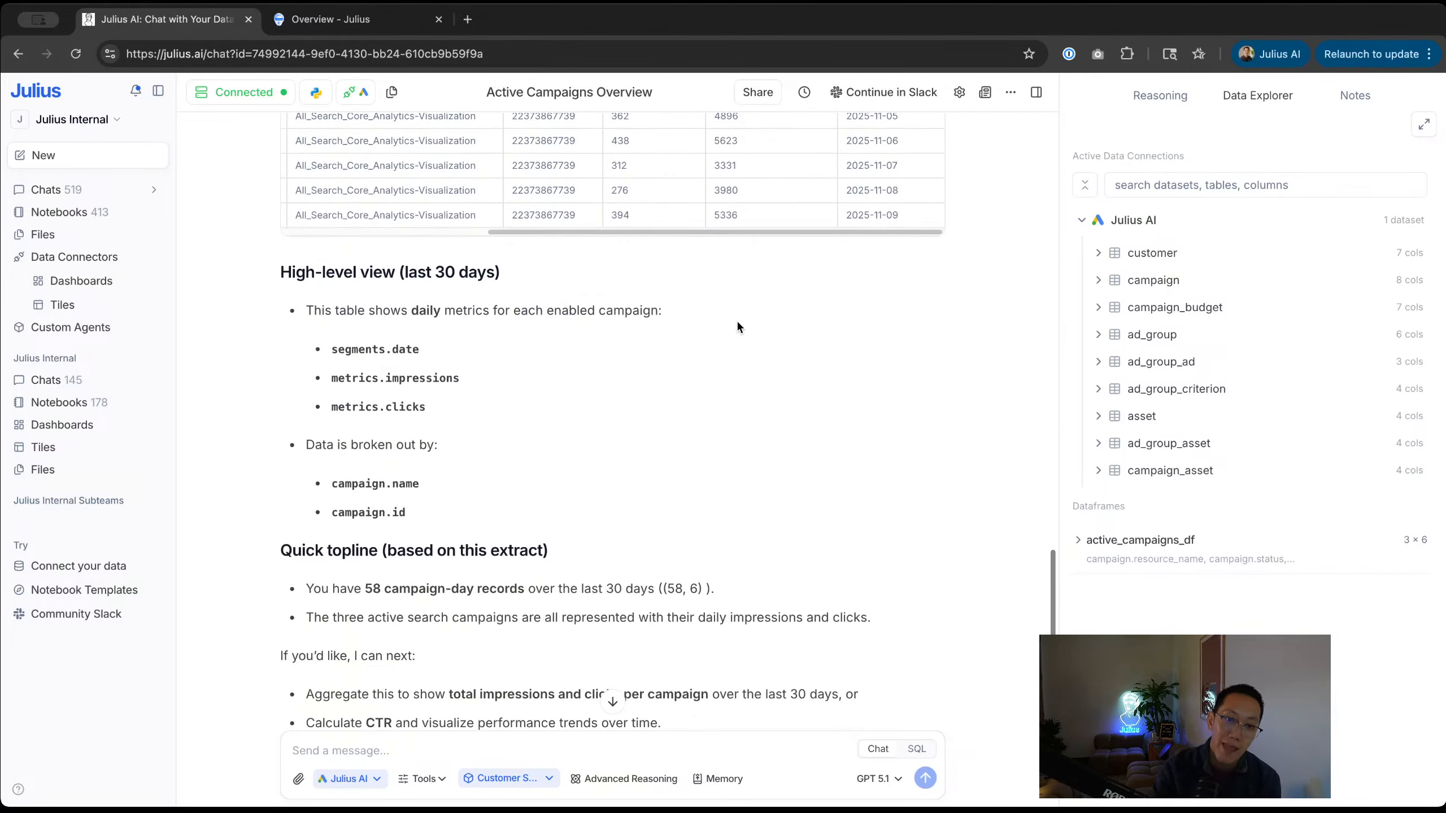
drag(446, 349, 353, 351)
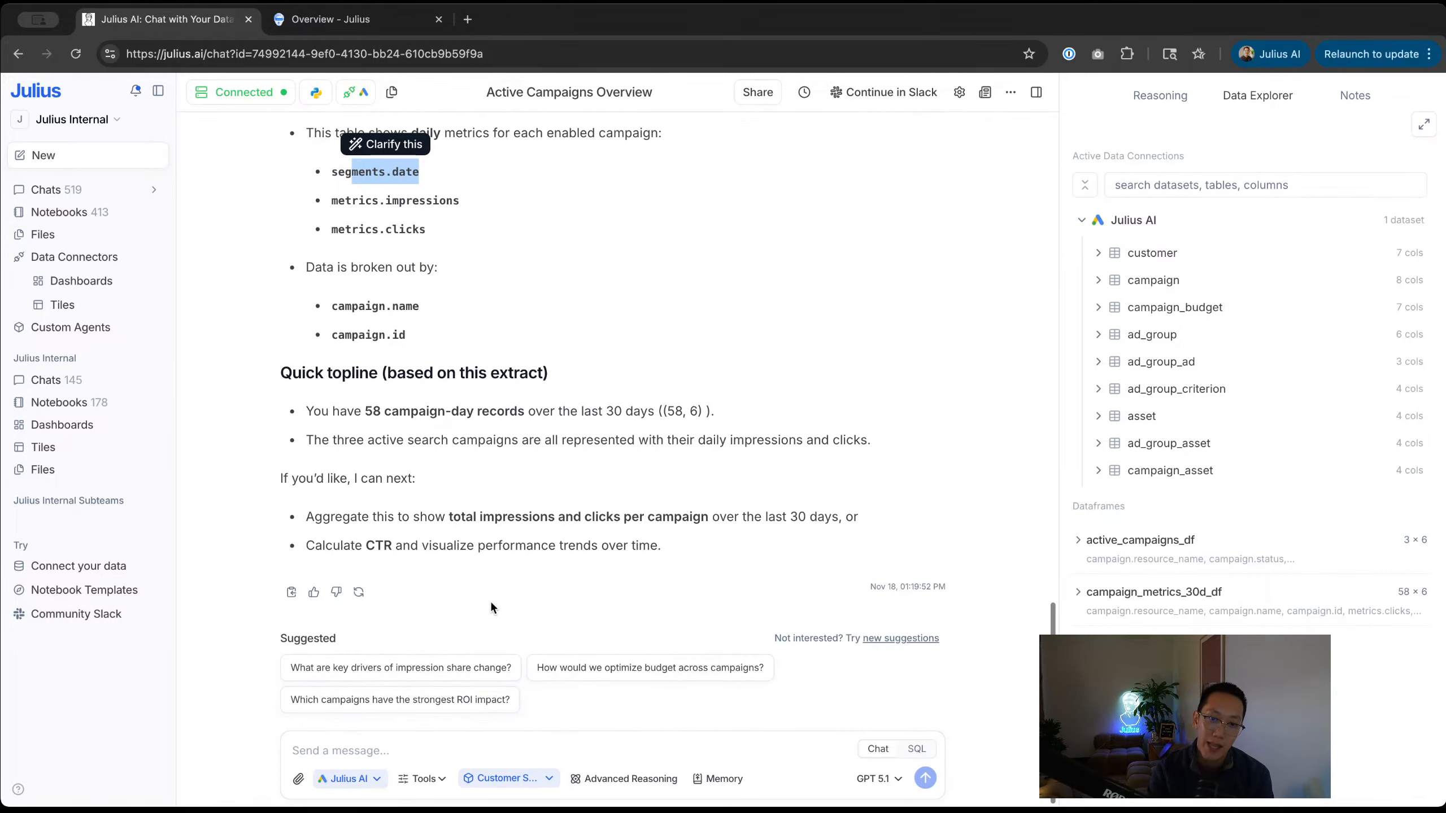
Step: Ask Julius 'Can you visualize this for me?' and review the impressions/clicks and daily CTR charts
click(488, 751)
text(Can yo)
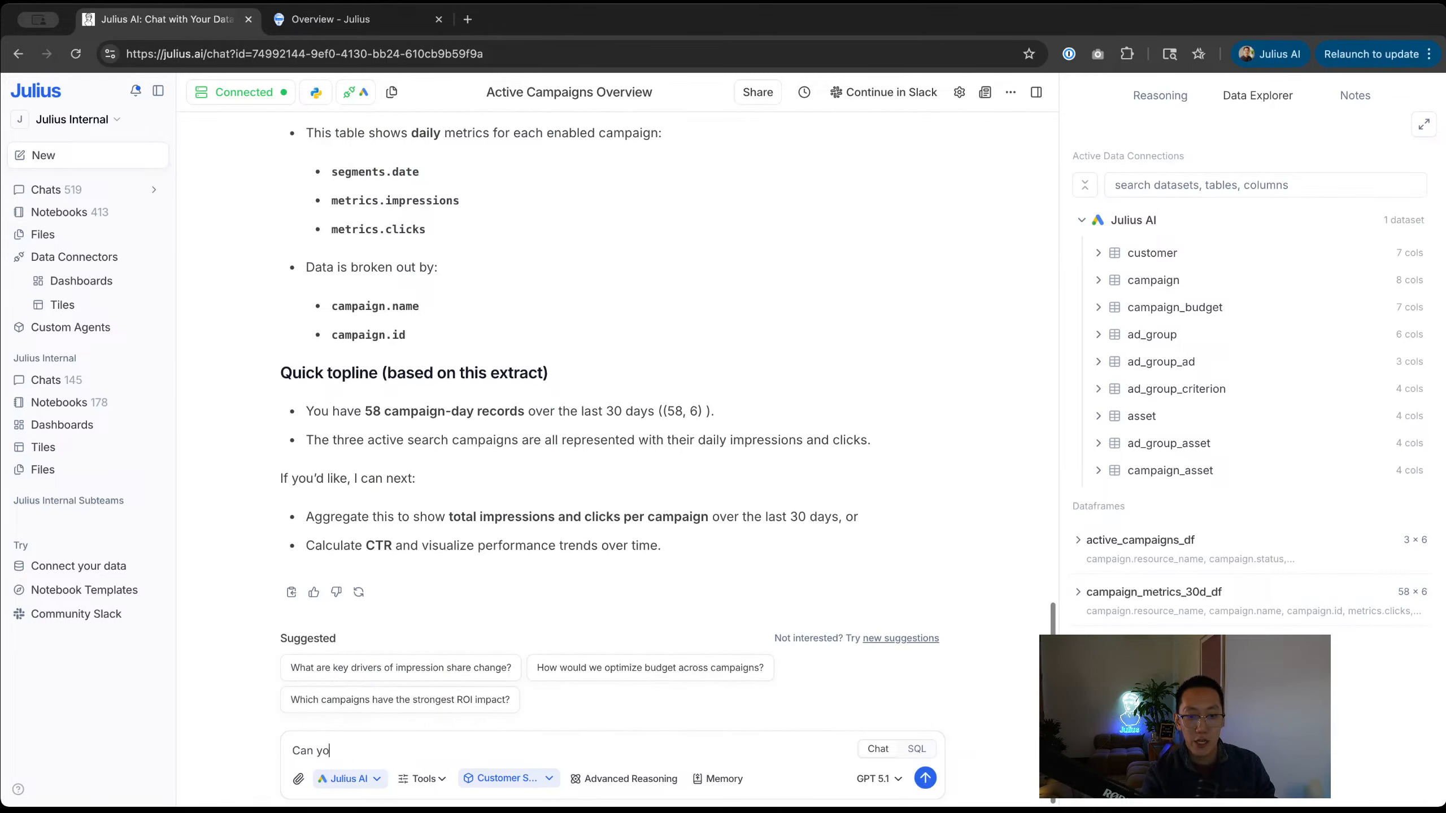
text(u visualize this for me?)
key(Return)
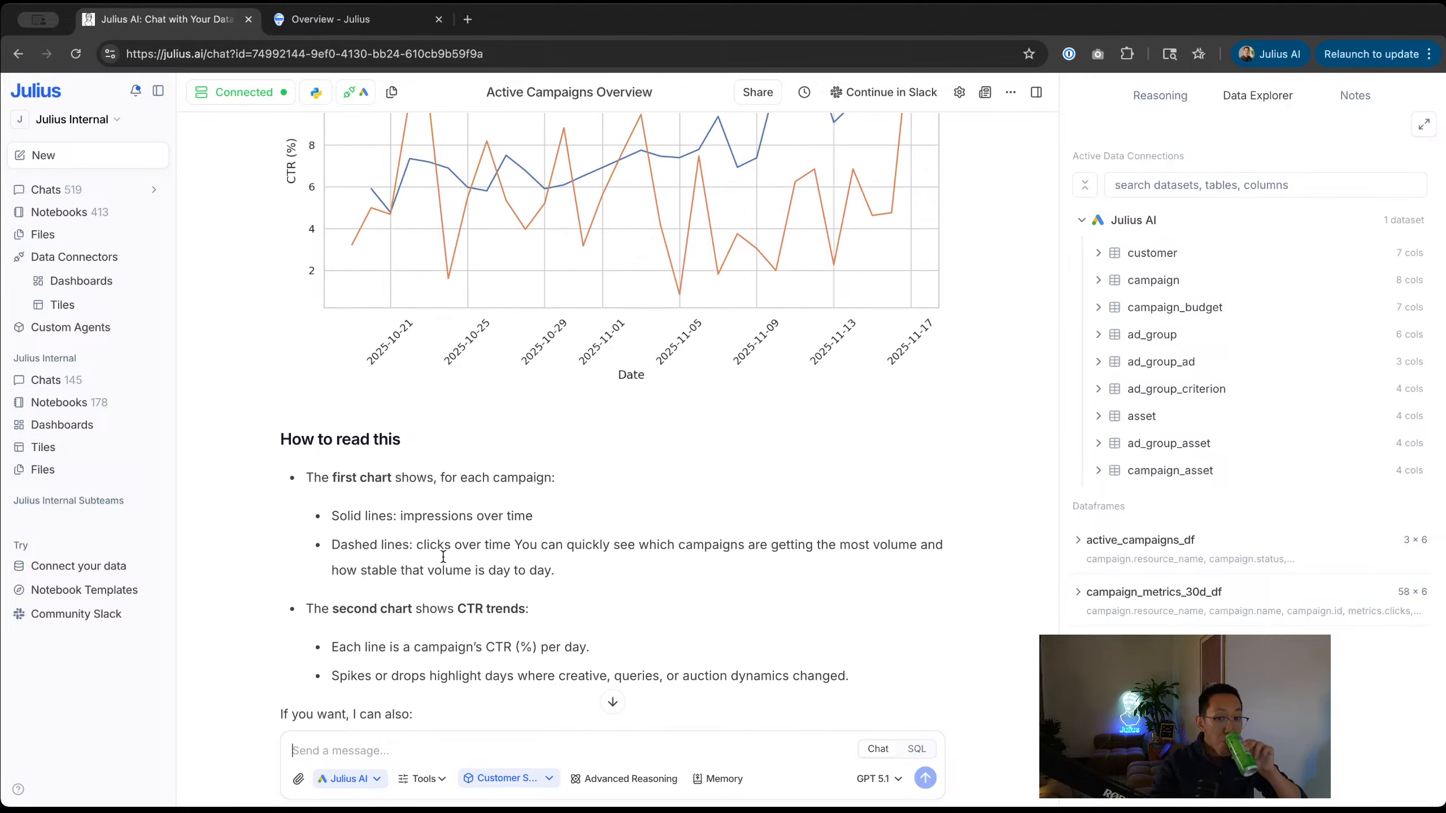
scroll(443, 553, up, 10)
scroll(444, 558, down, 3)
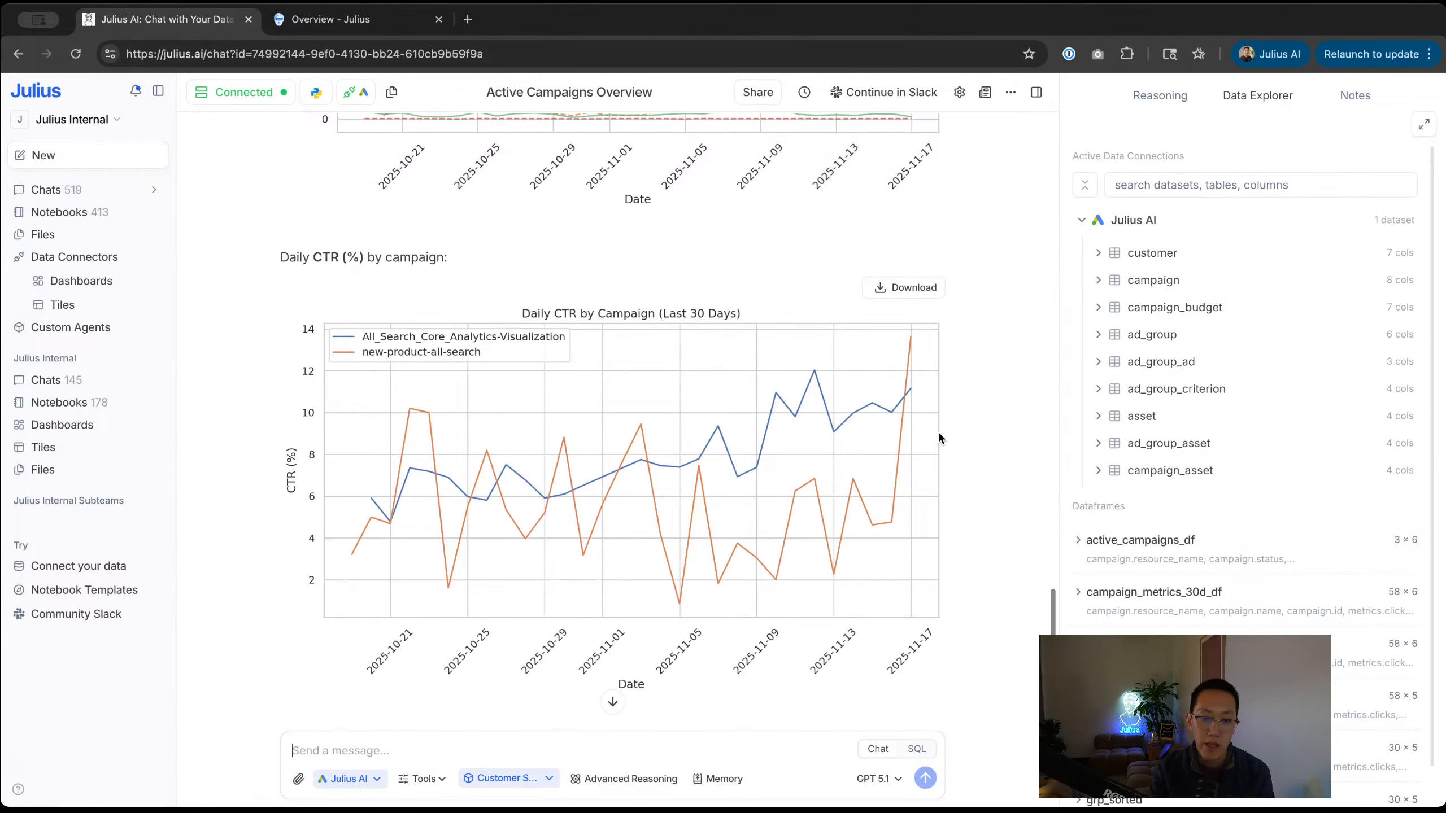
scroll(939, 432, down, 10)
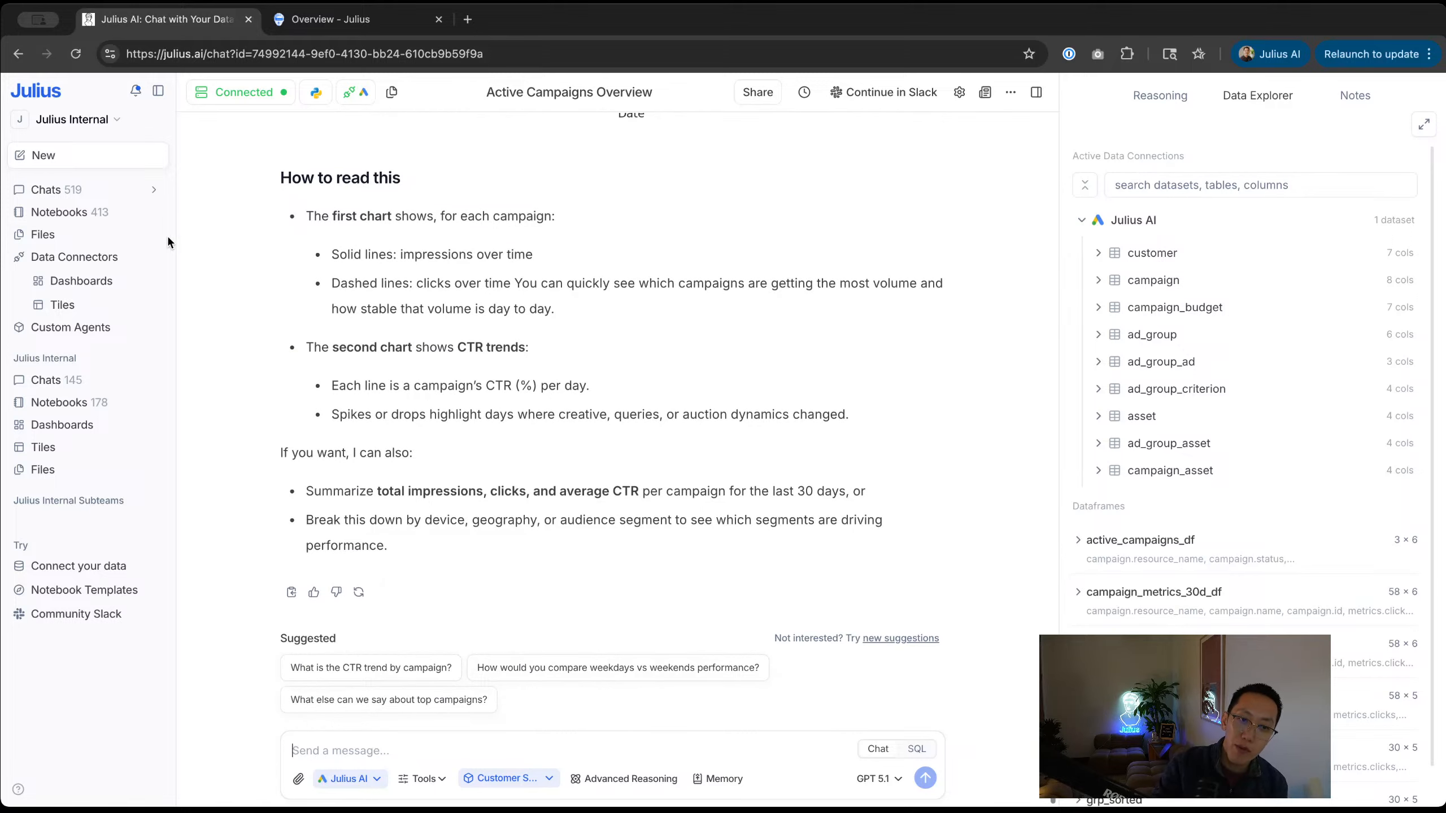
Step: Go to Data Connectors and view the Demo Data connection's Custom Instructions and Learned Information
click(94, 259)
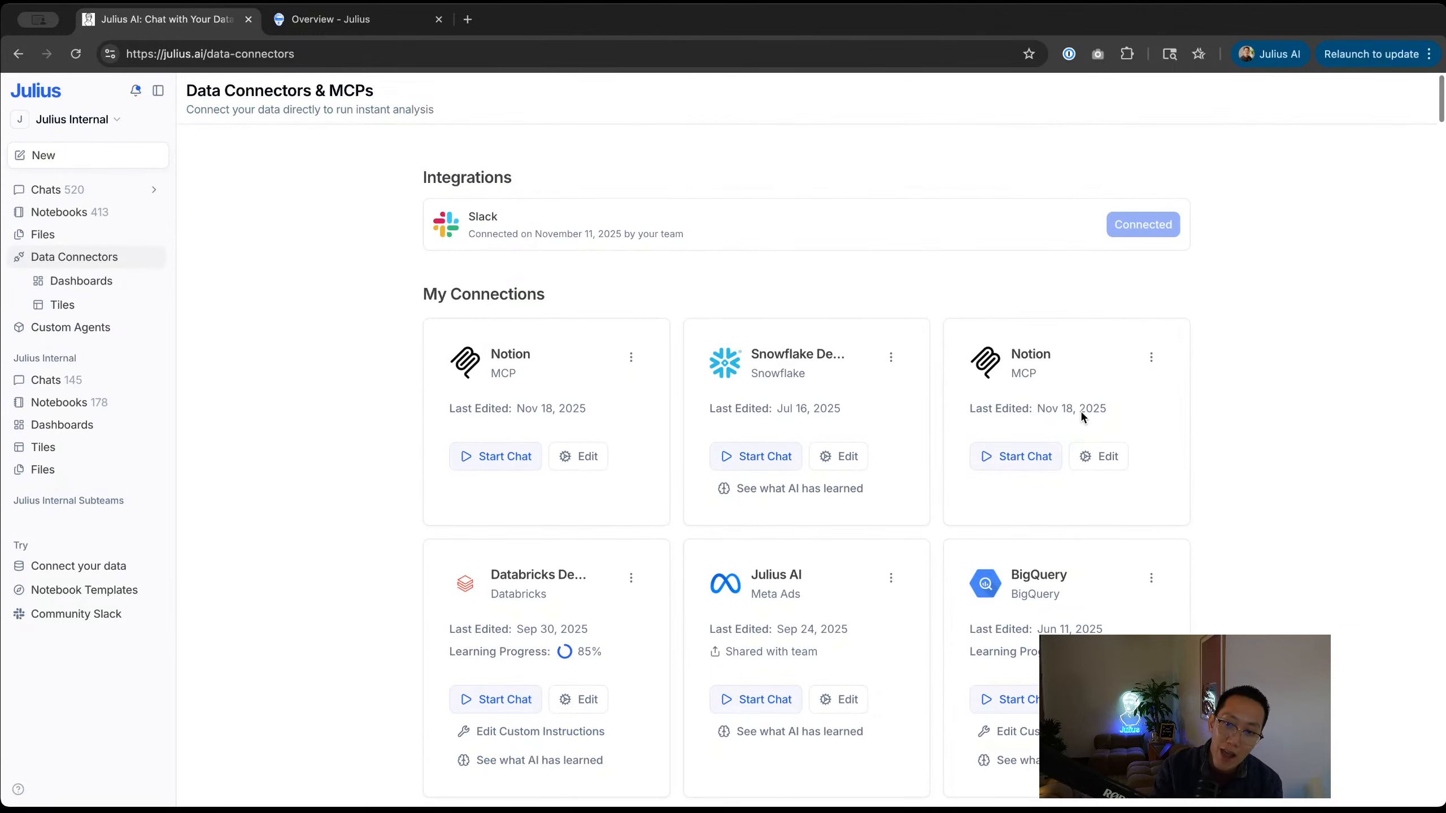
scroll(912, 384, down, 4)
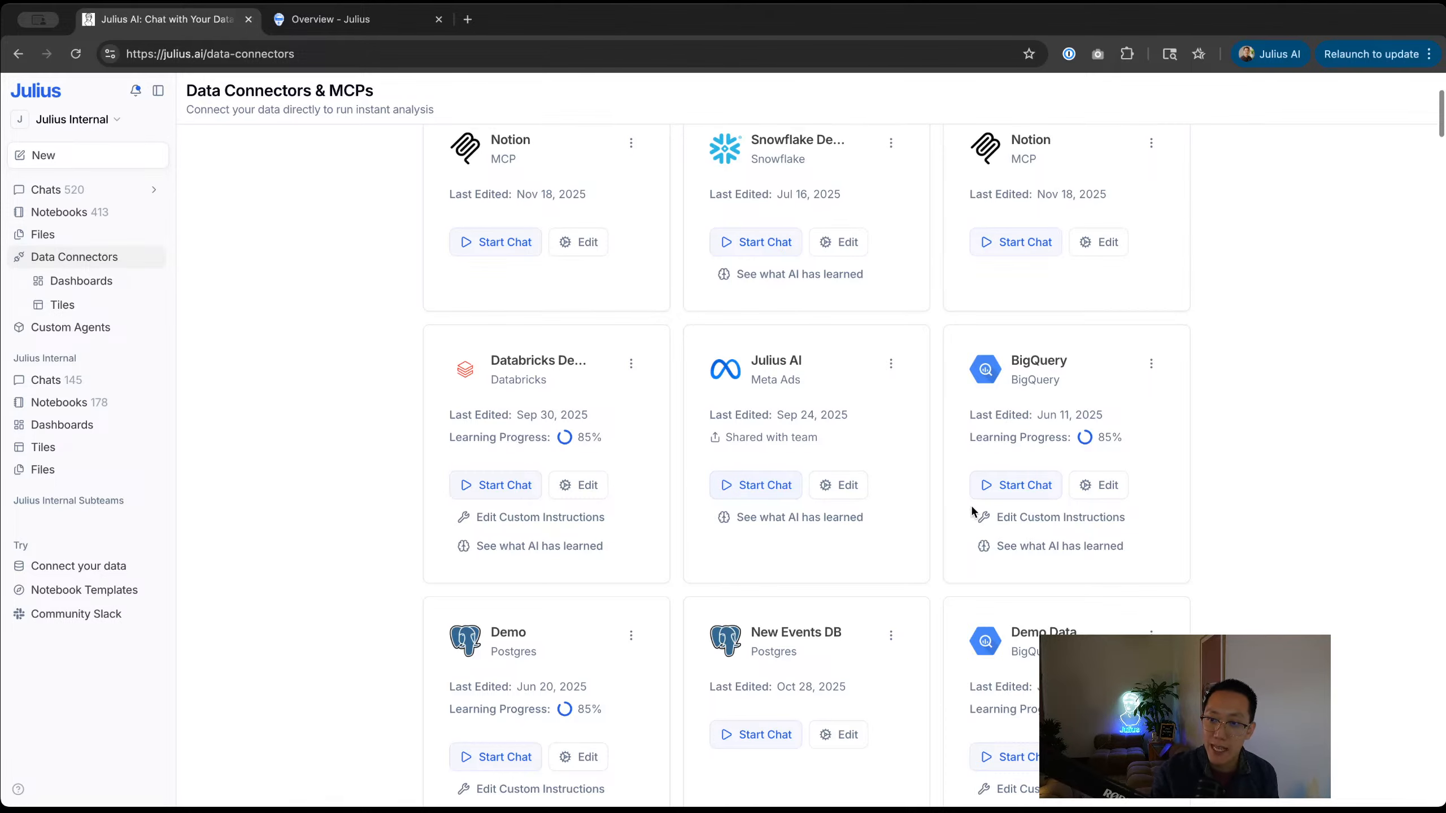
scroll(1030, 513, down, 5)
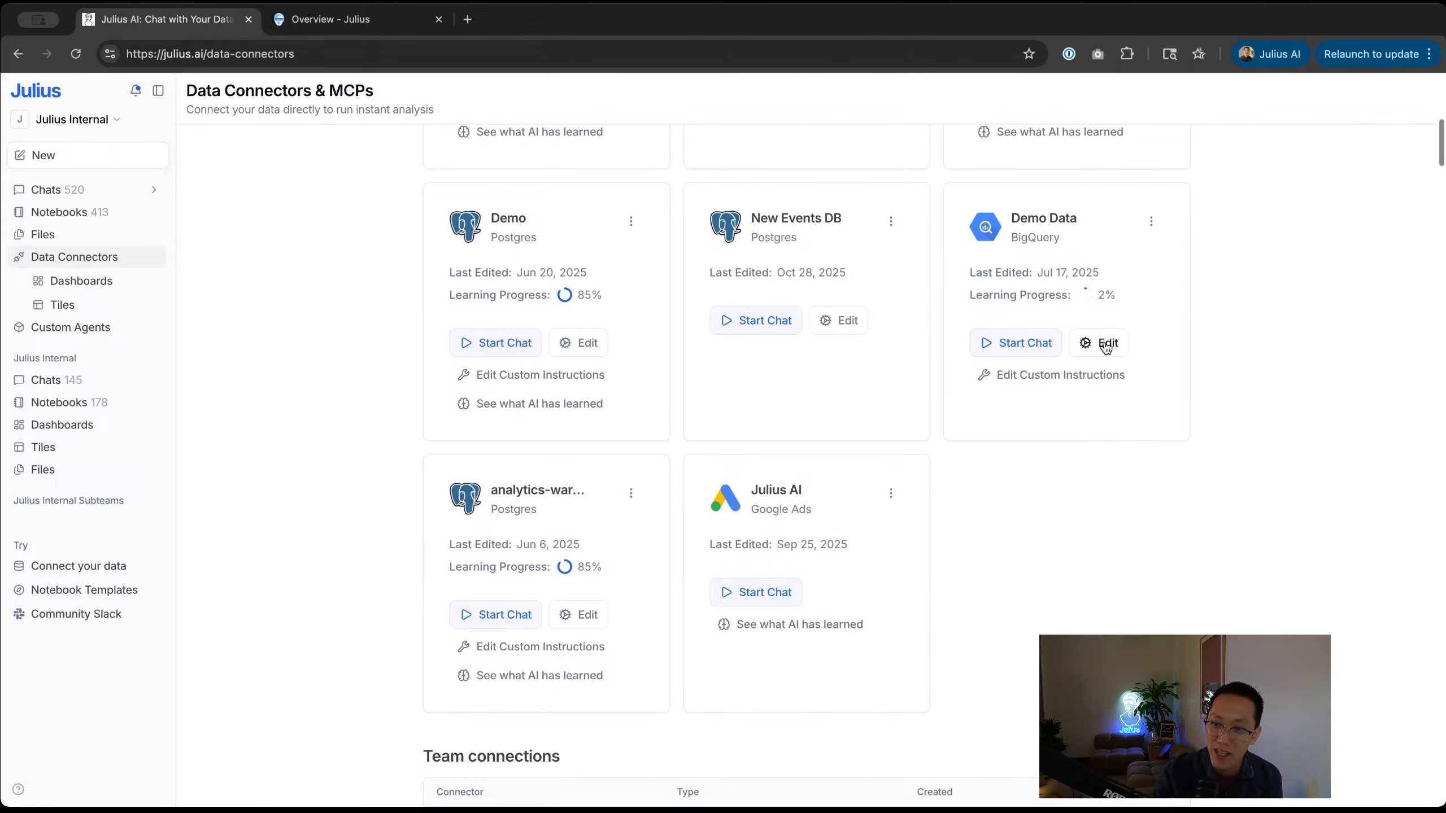
click(1099, 378)
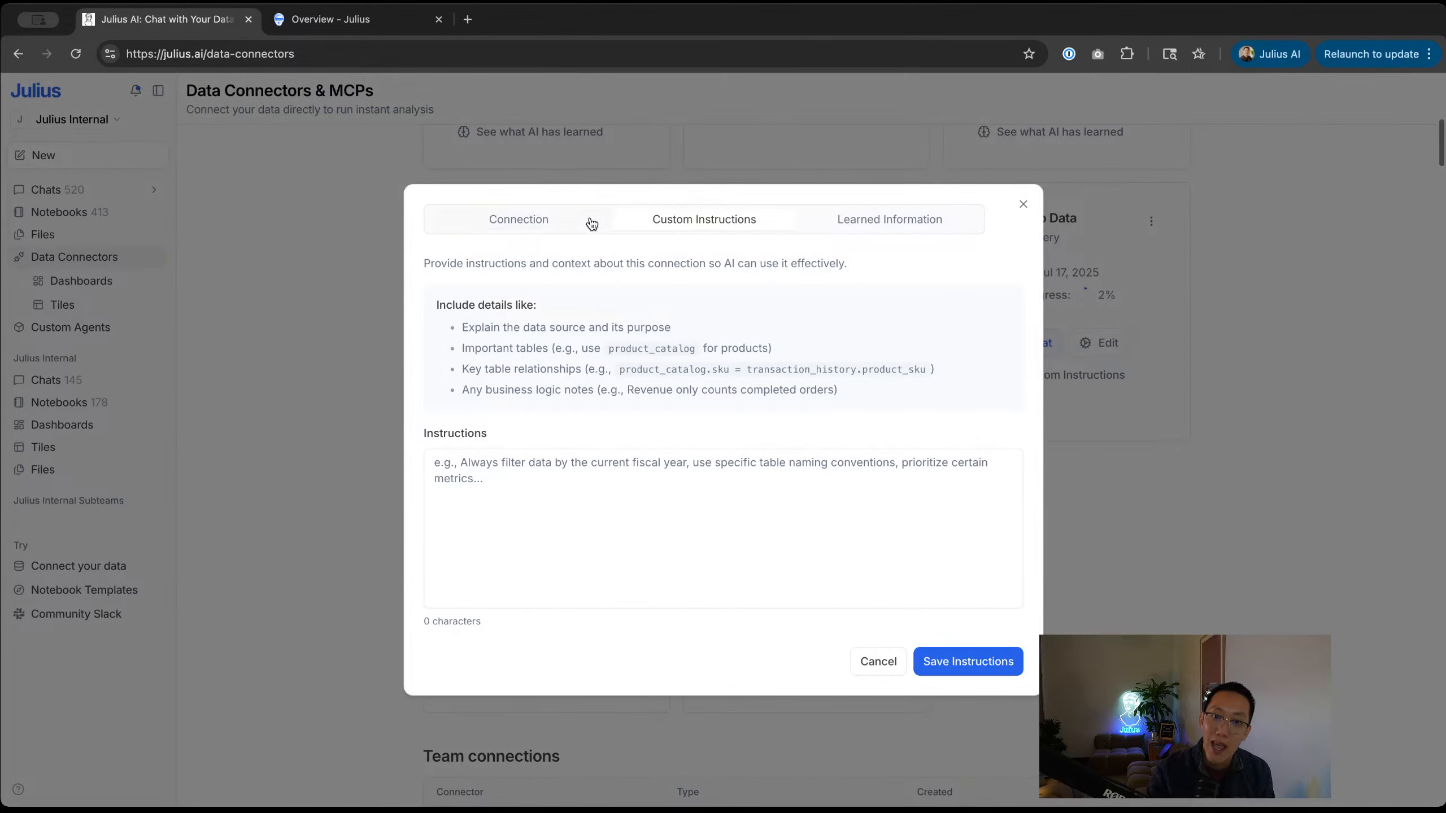
click(861, 219)
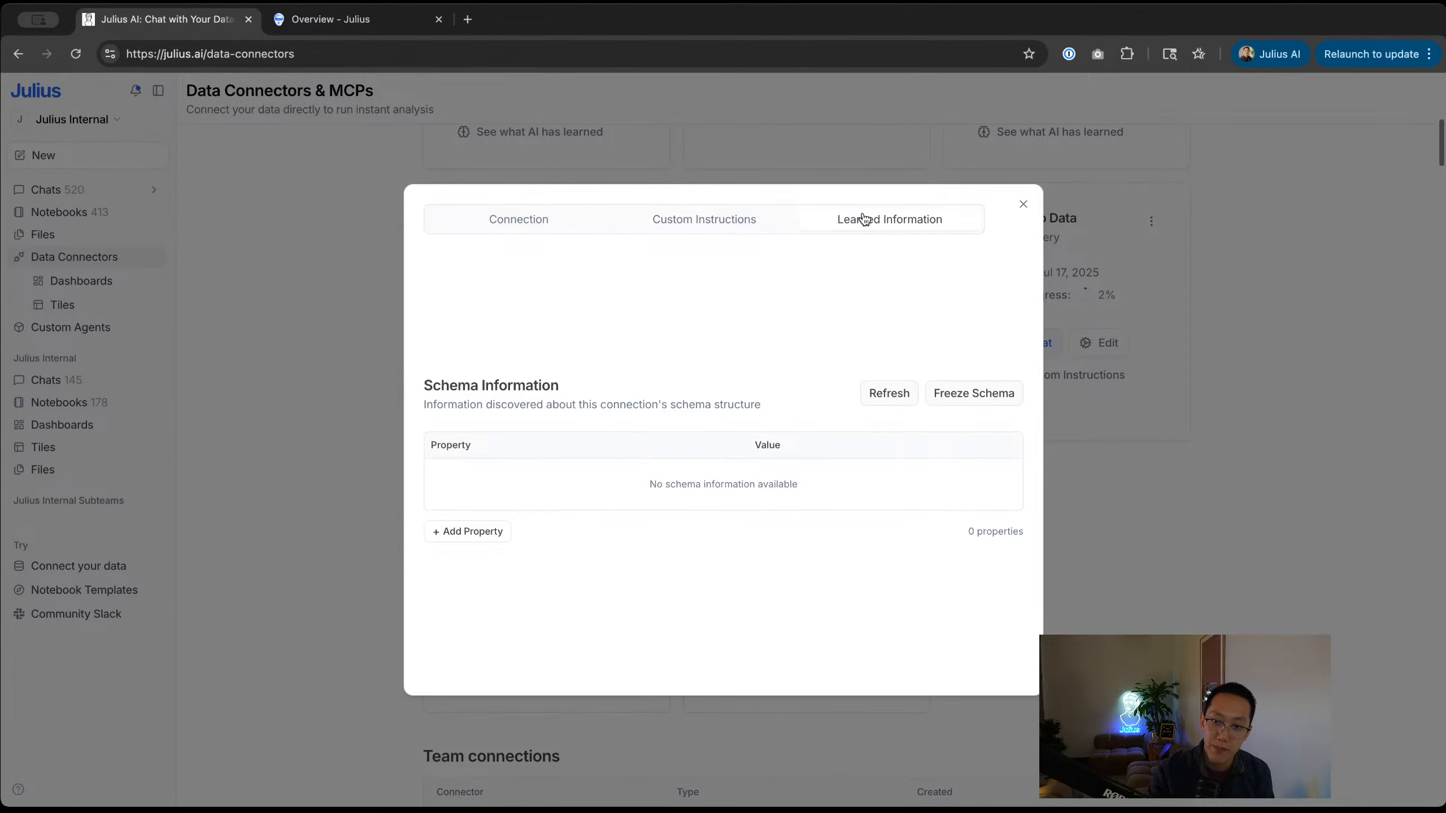
click(1108, 550)
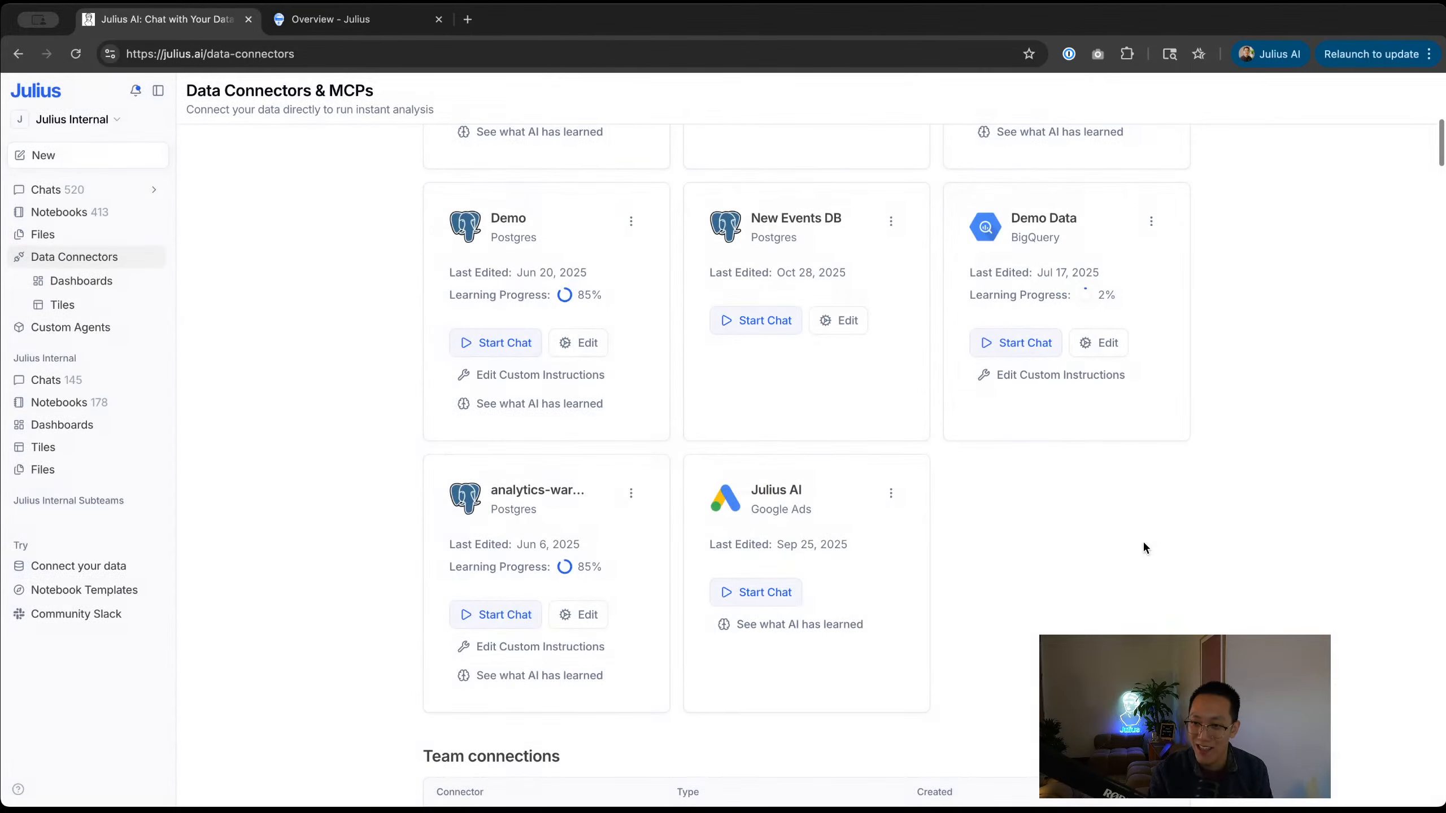
Step: Check the Google Ads connection's options, then return to the top of the connectors list
click(897, 502)
click(935, 525)
scroll(925, 524, up, 2)
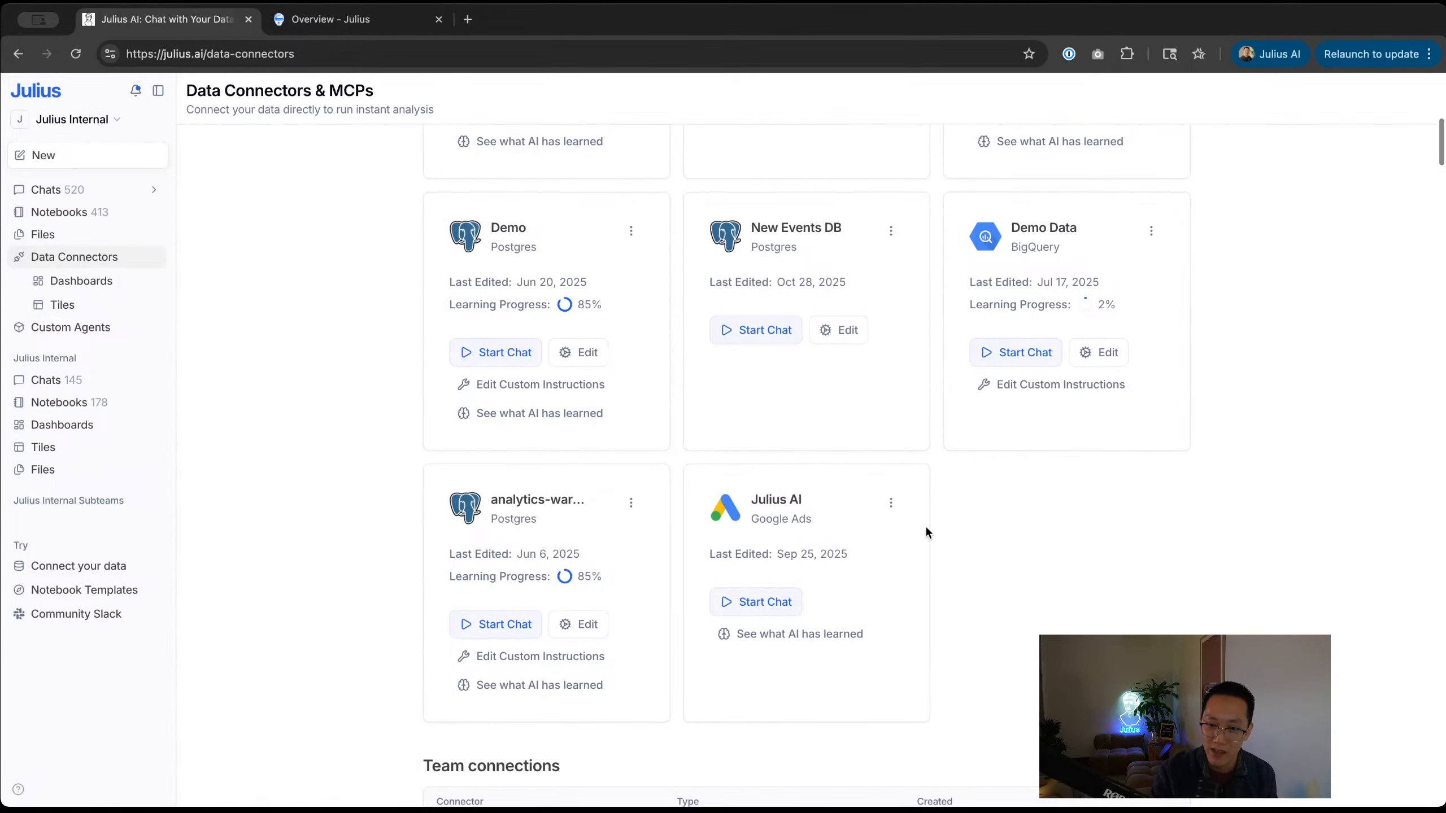
scroll(925, 532, up, 3)
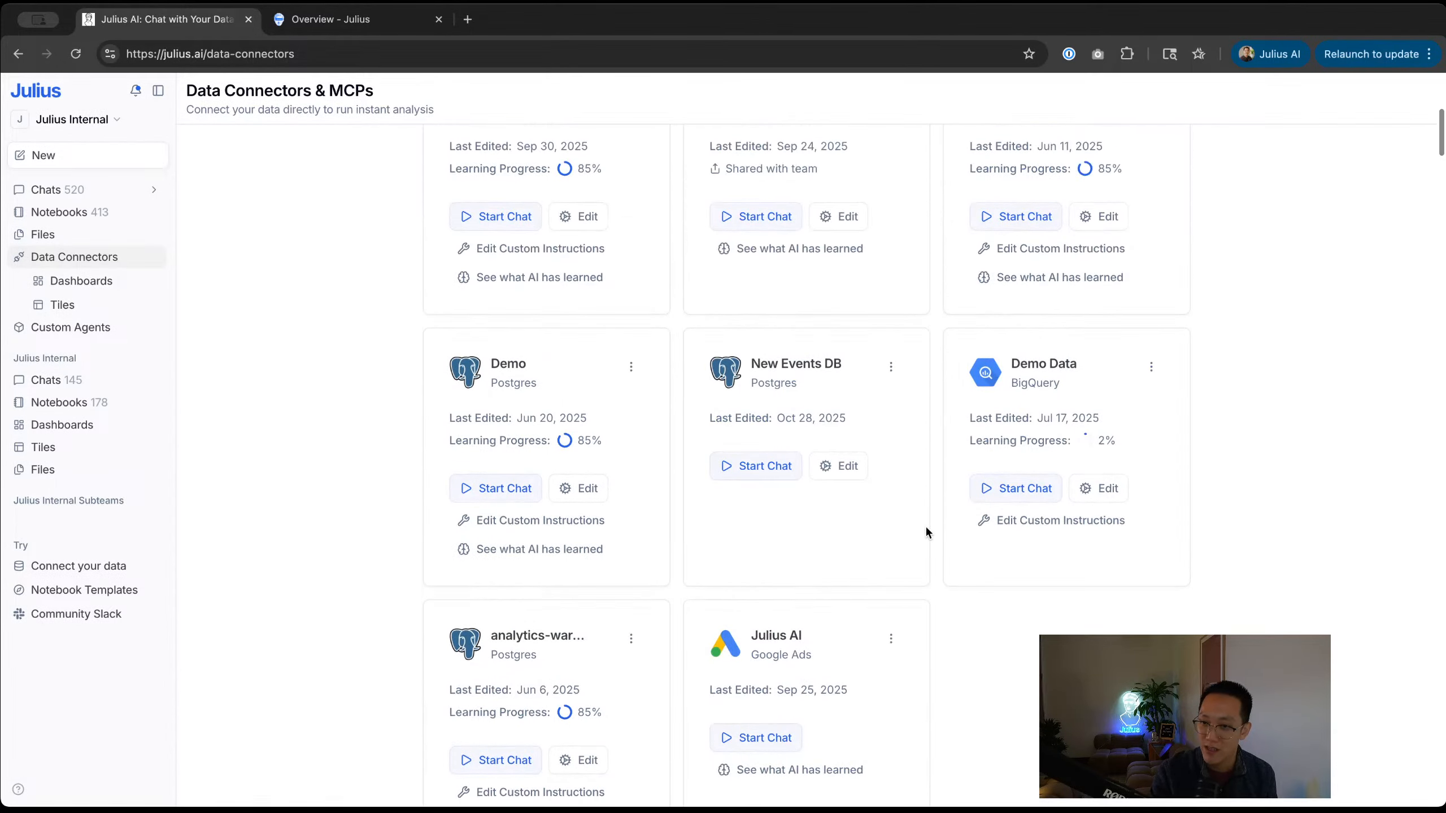
Step: Start a new chat, then return to the connectors page and open the Demo Postgres options
click(94, 163)
click(81, 186)
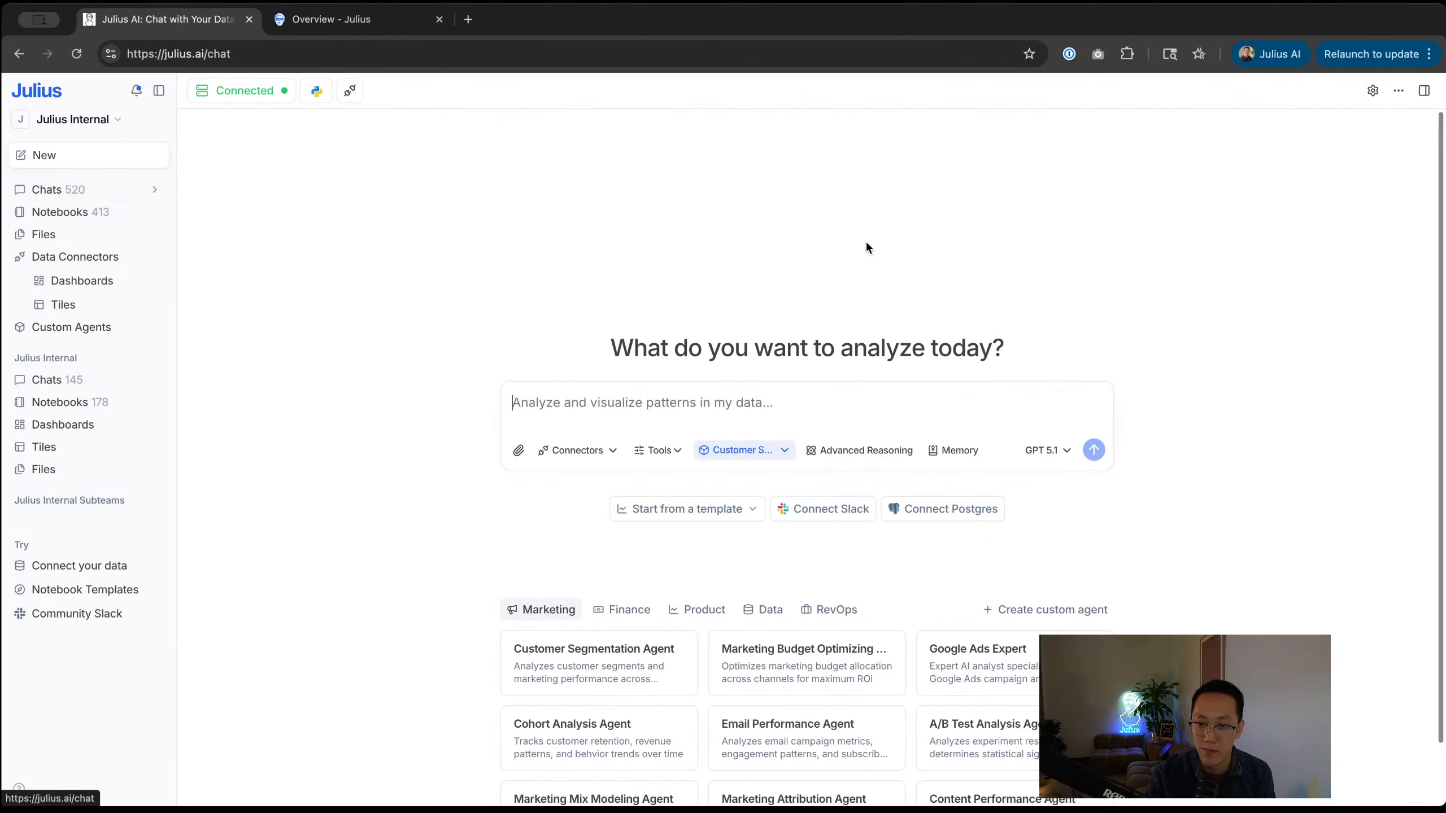
key(super+bracketleft)
scroll(579, 490, down, 9)
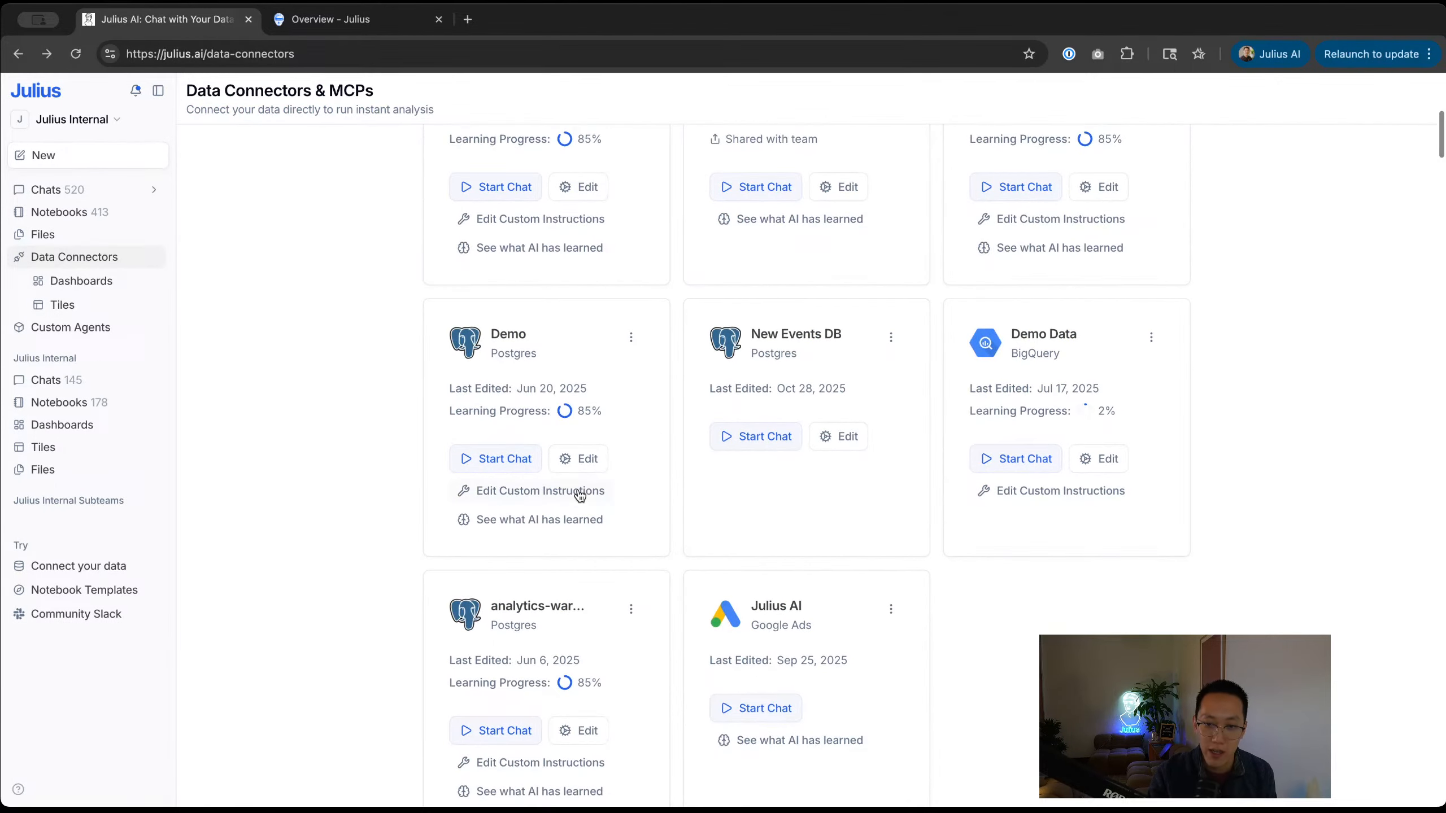
click(633, 337)
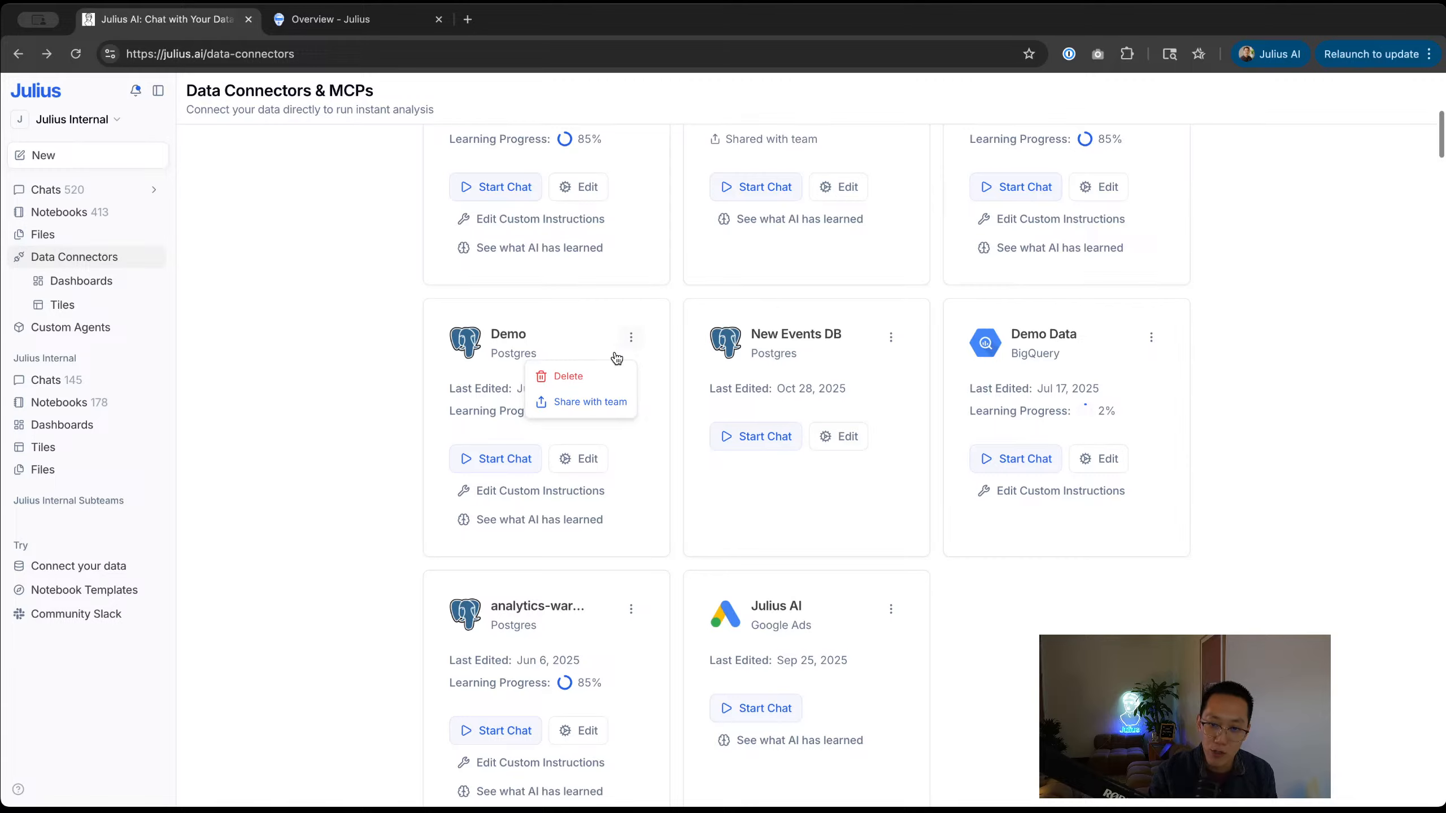
Step: Open the Demo Postgres connection's learned Schema Information and scroll through the table
click(597, 477)
click(593, 468)
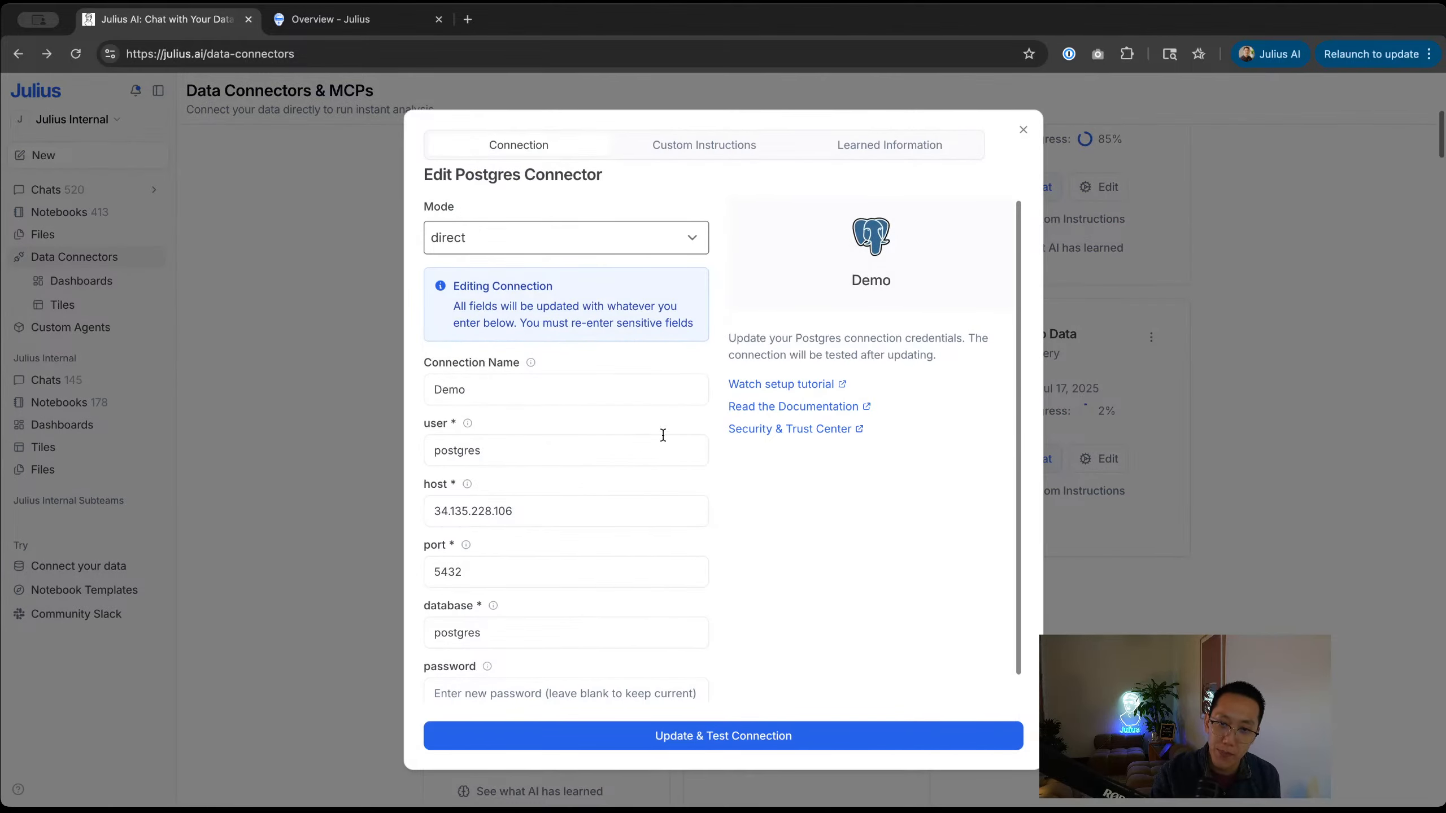
click(886, 149)
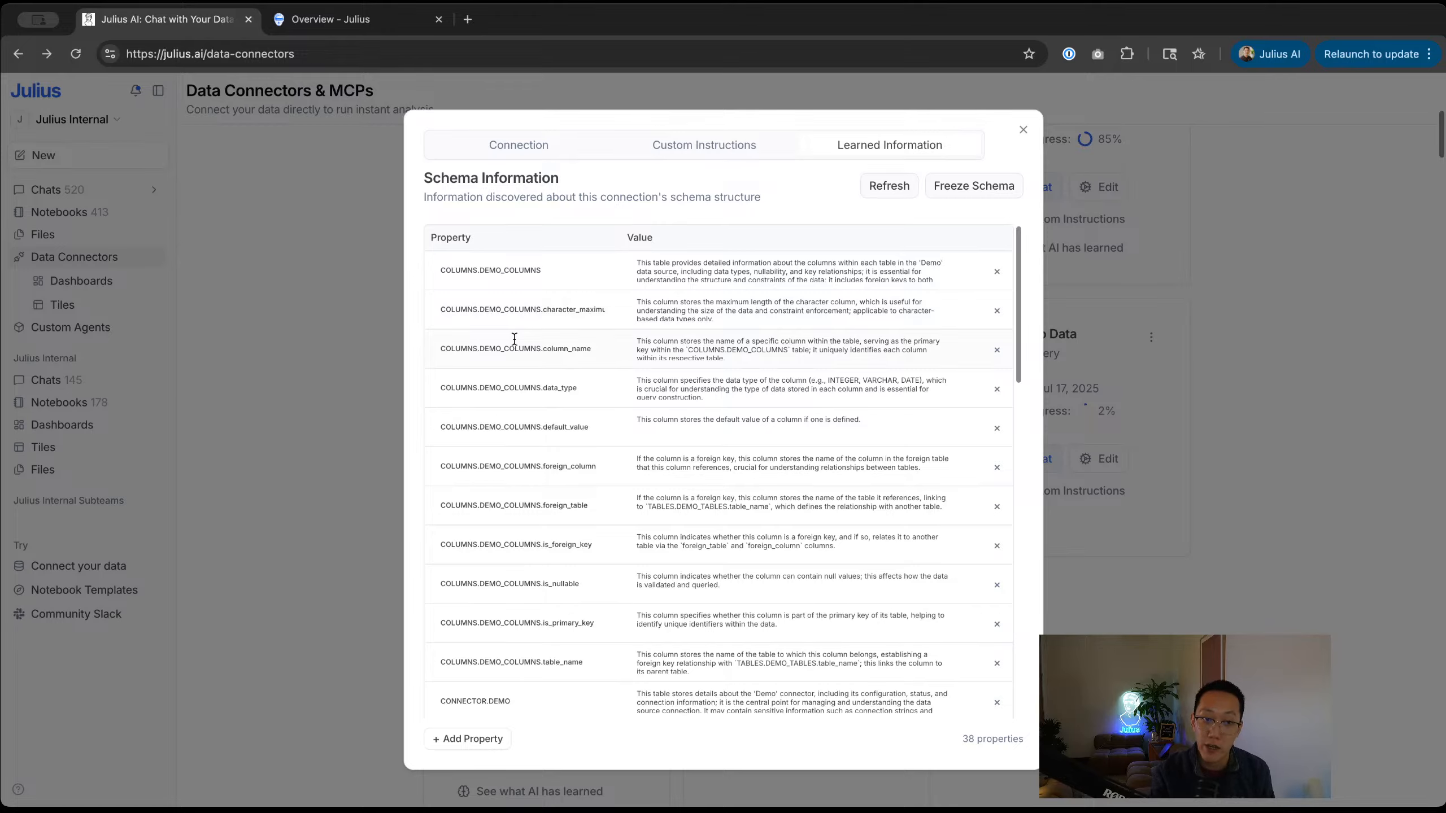
scroll(514, 339, up, 1)
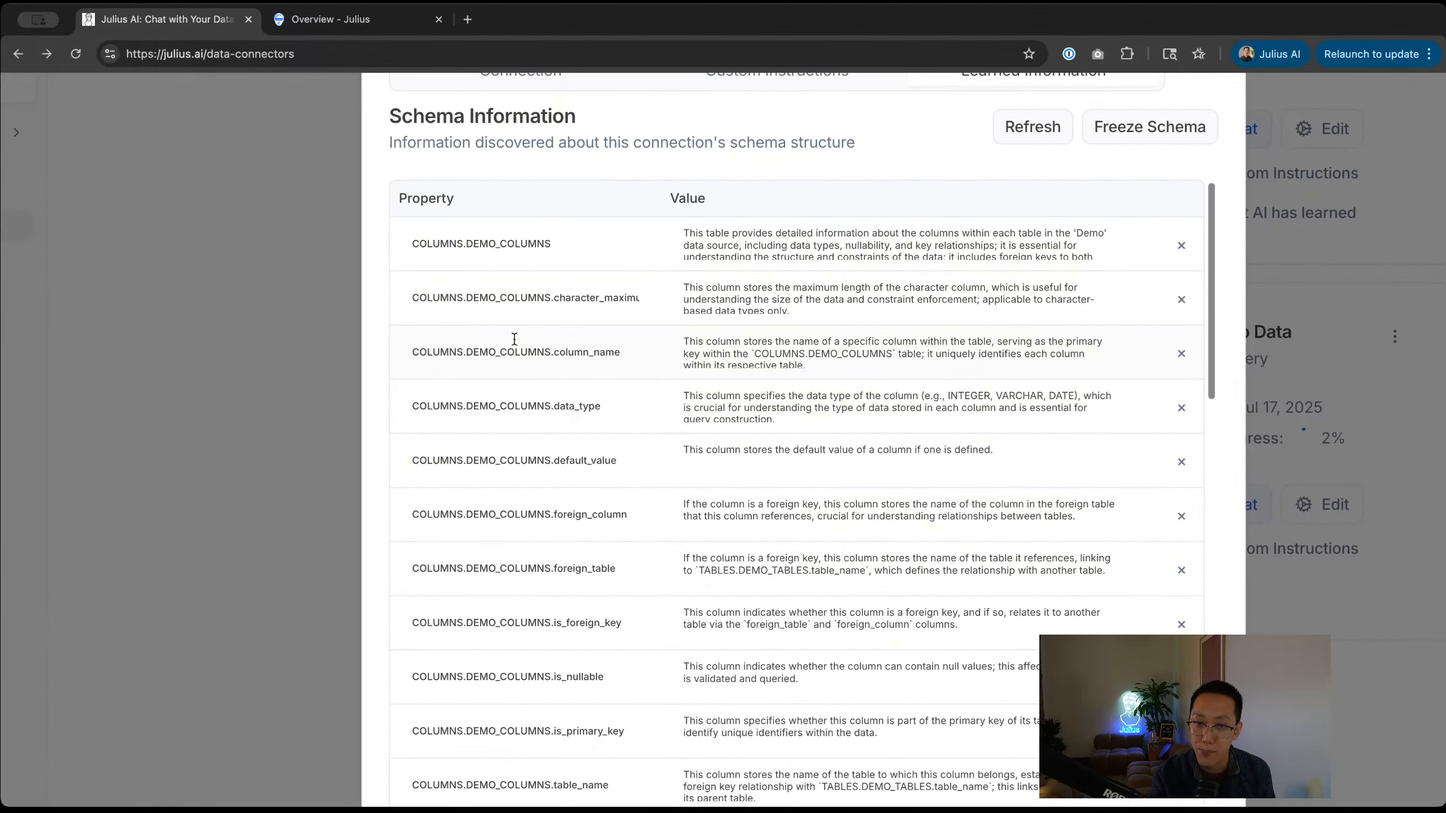
scroll(514, 338, right, 3)
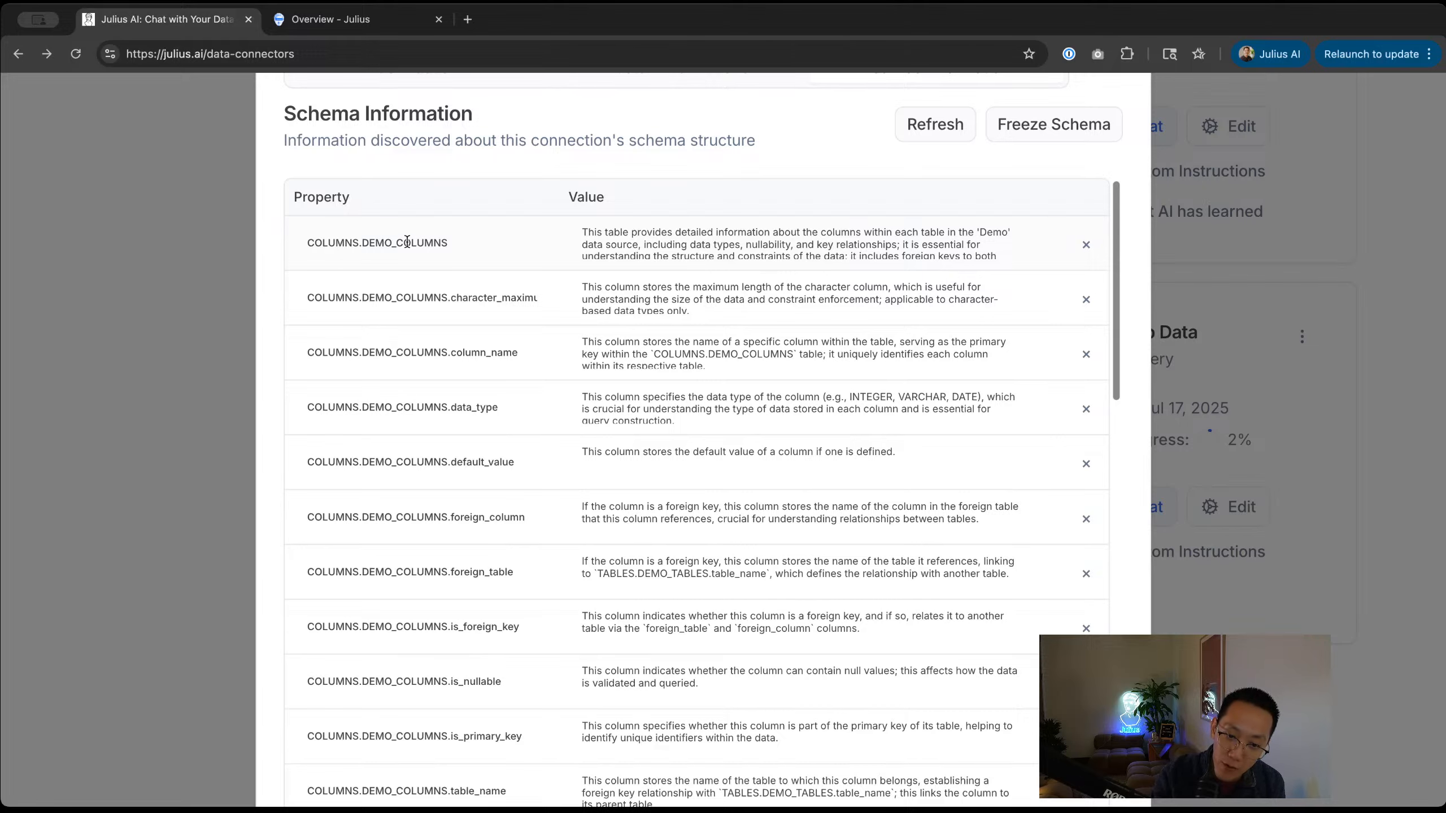
scroll(408, 243, down, 1)
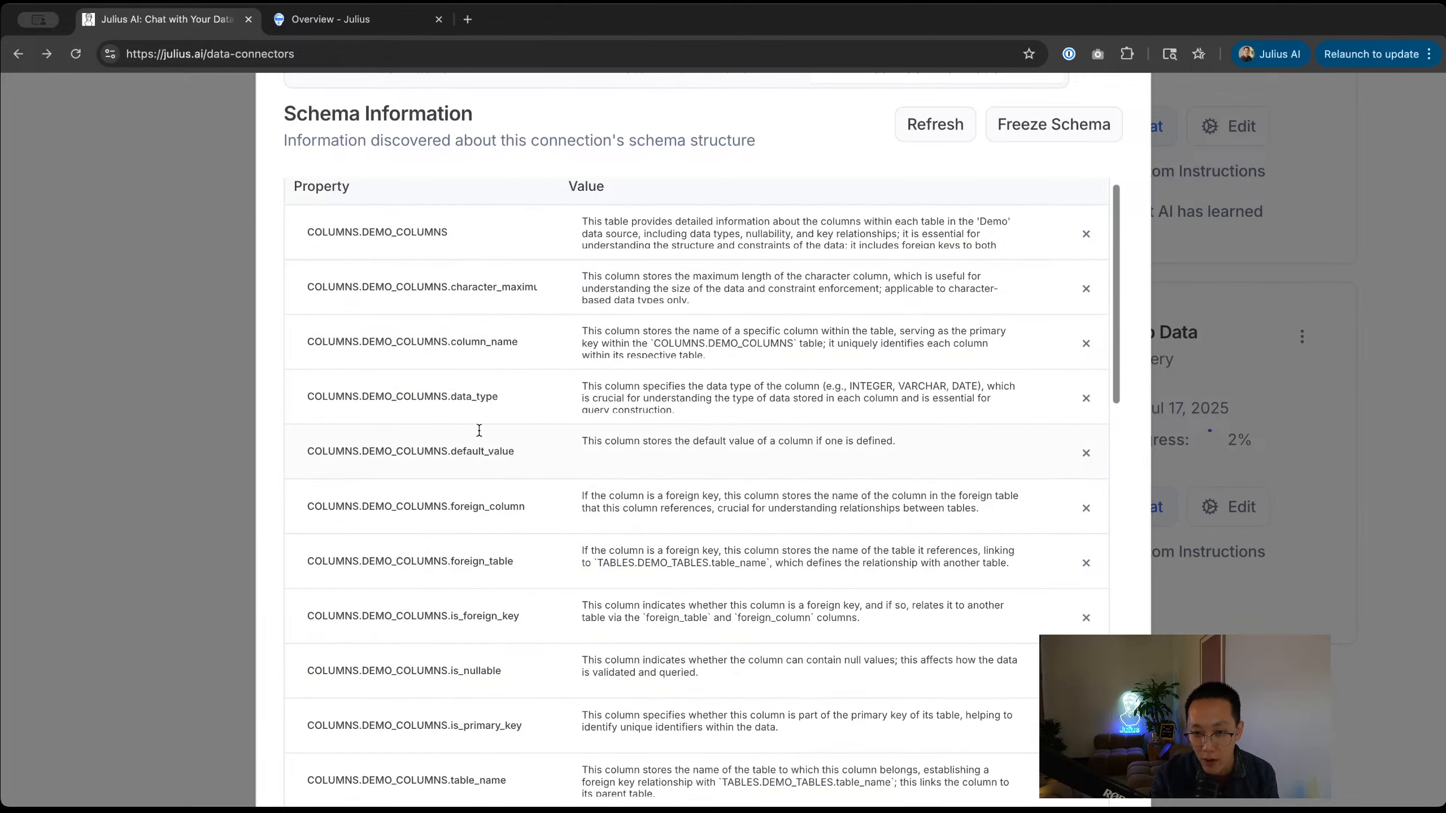
scroll(483, 388, down, 10)
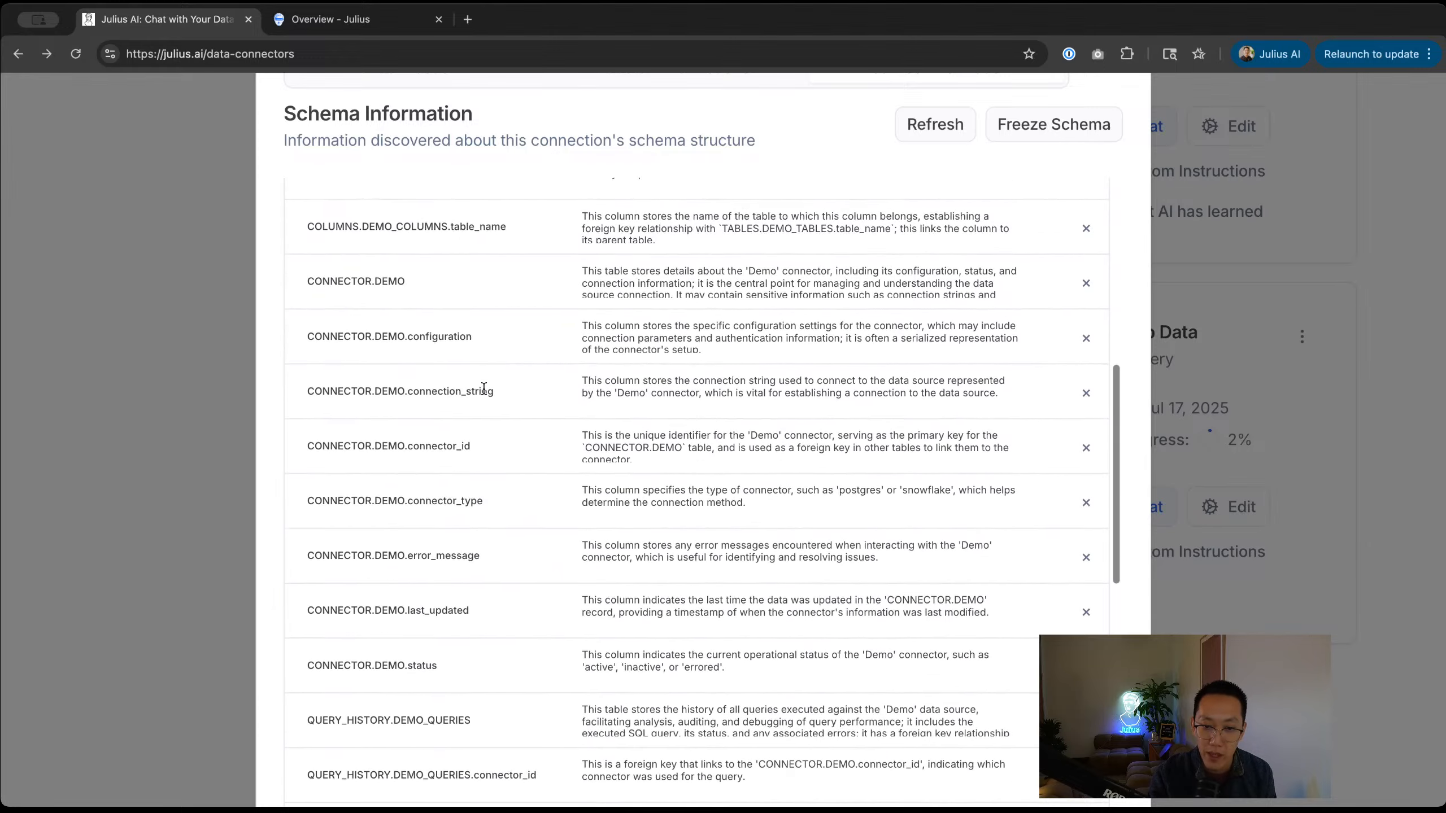
scroll(483, 388, down, 15)
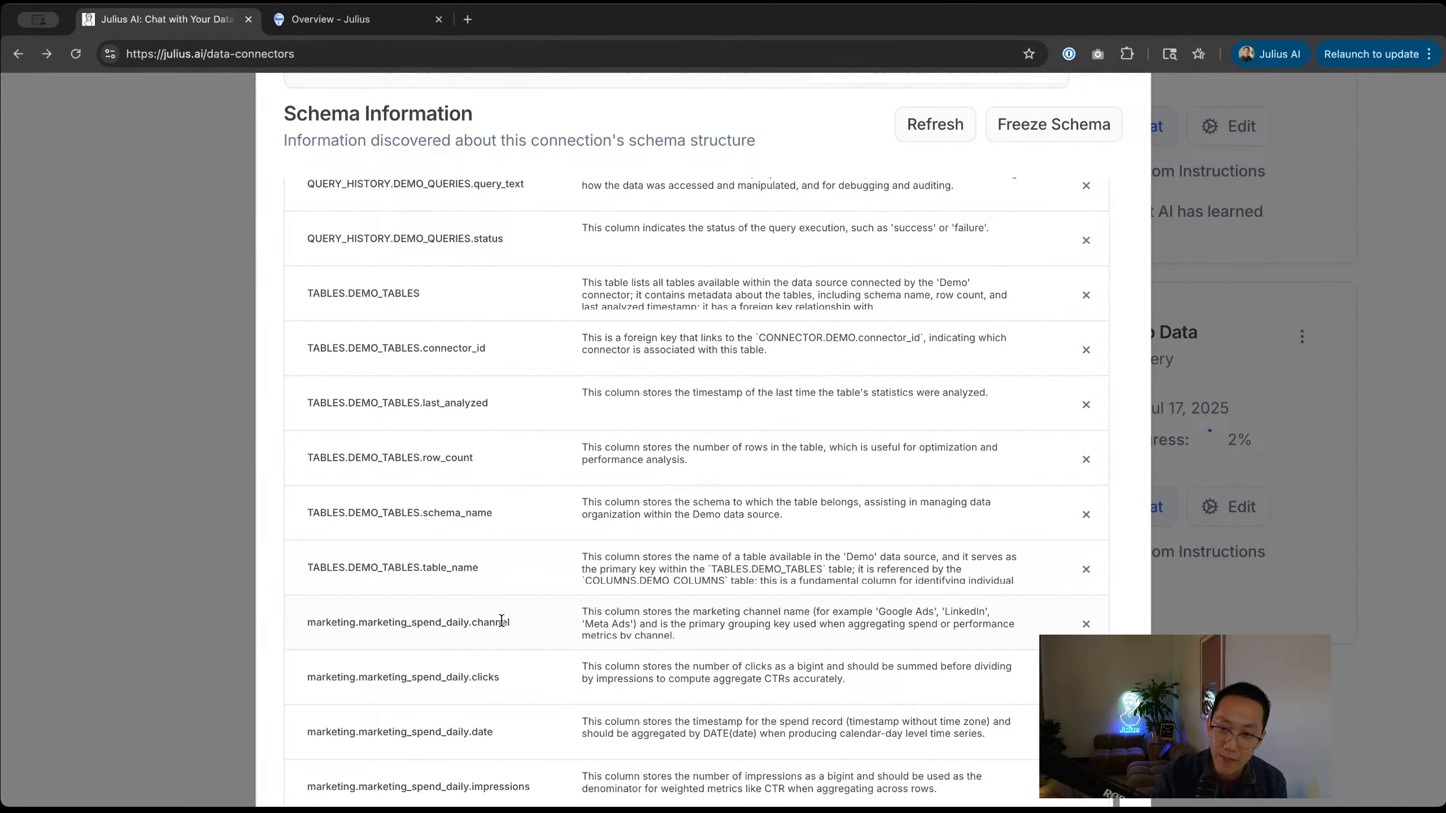
scroll(502, 620, up, 1)
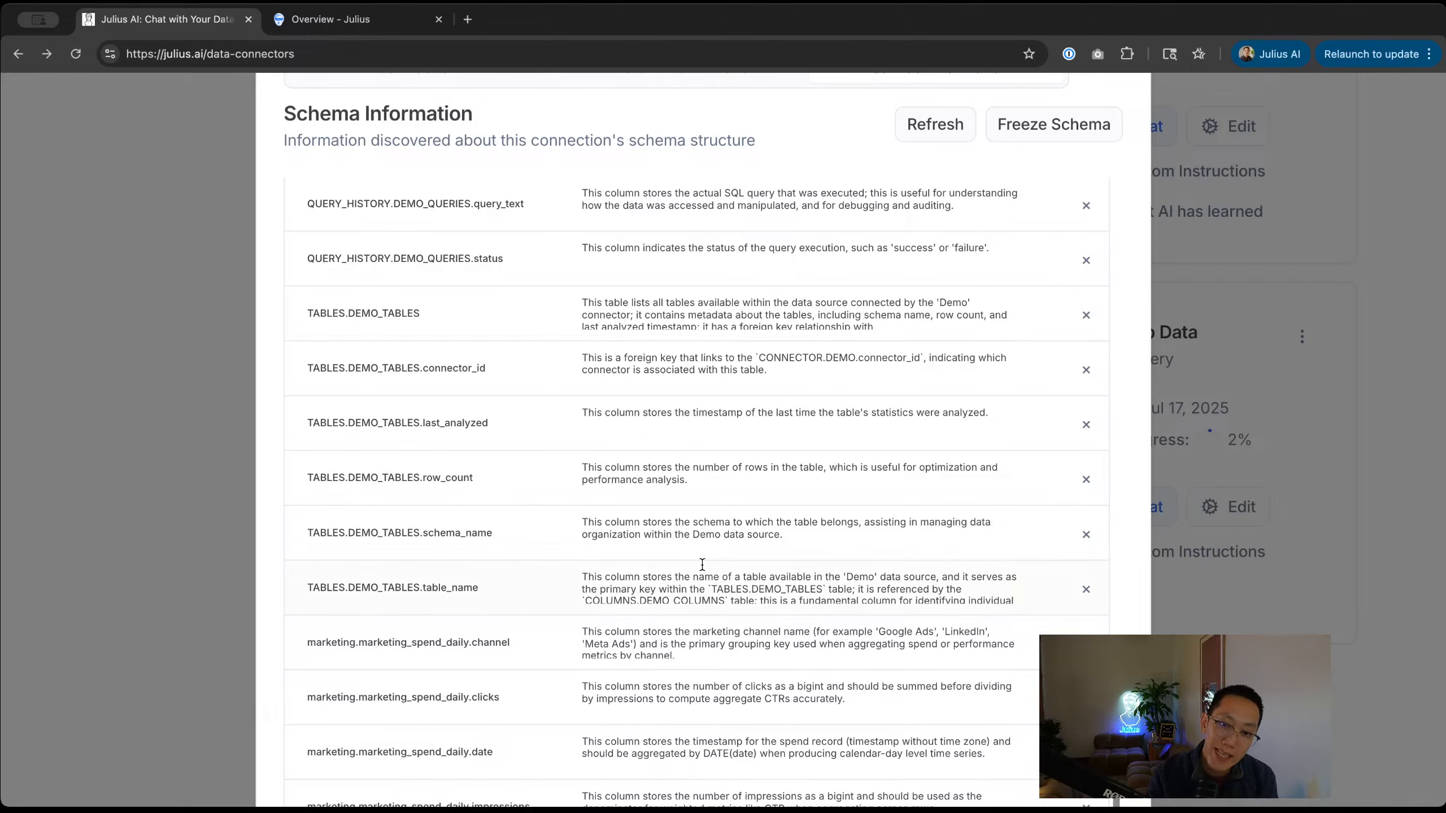
scroll(684, 591, up, 1)
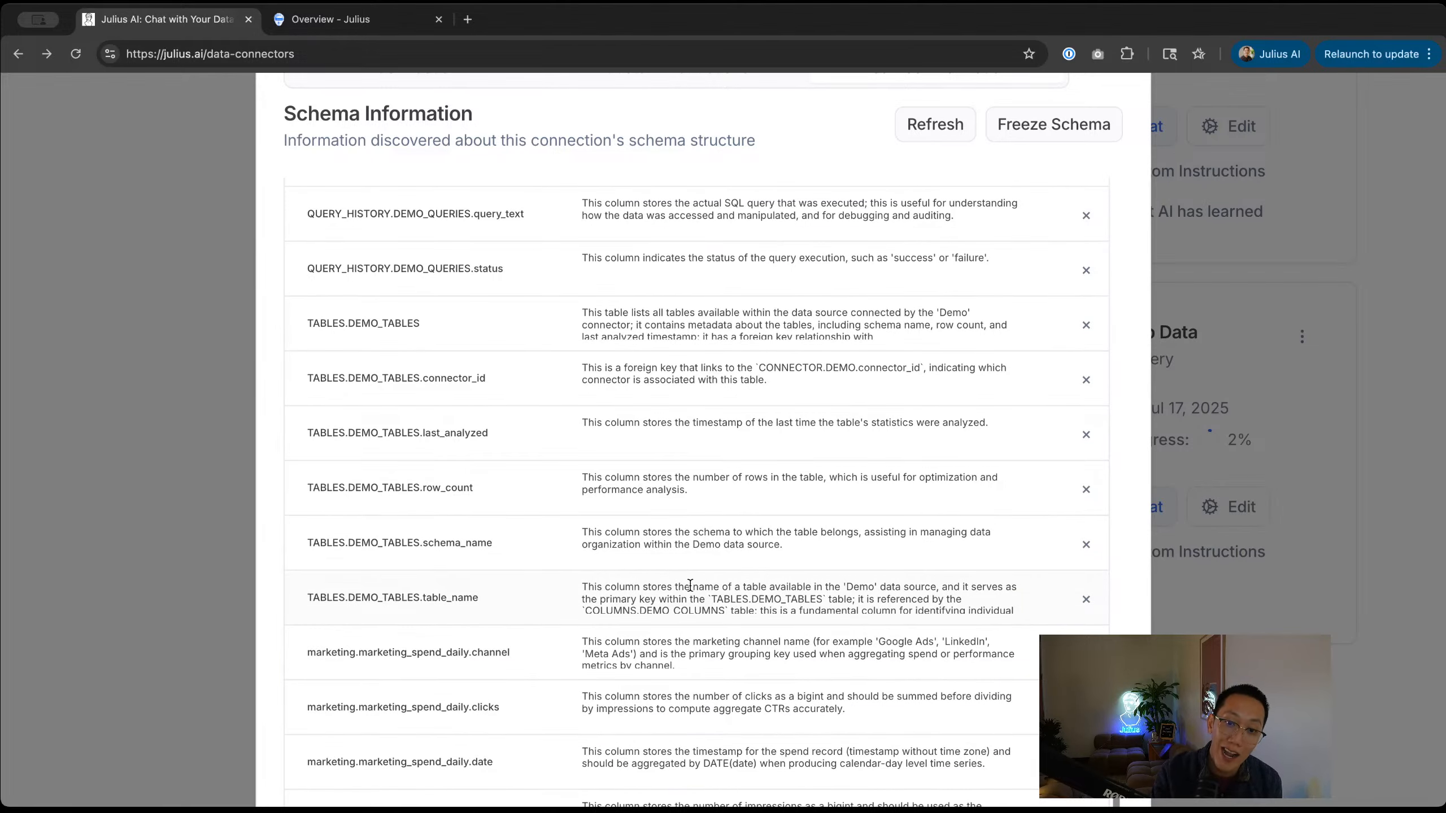
scroll(688, 582, up, 5)
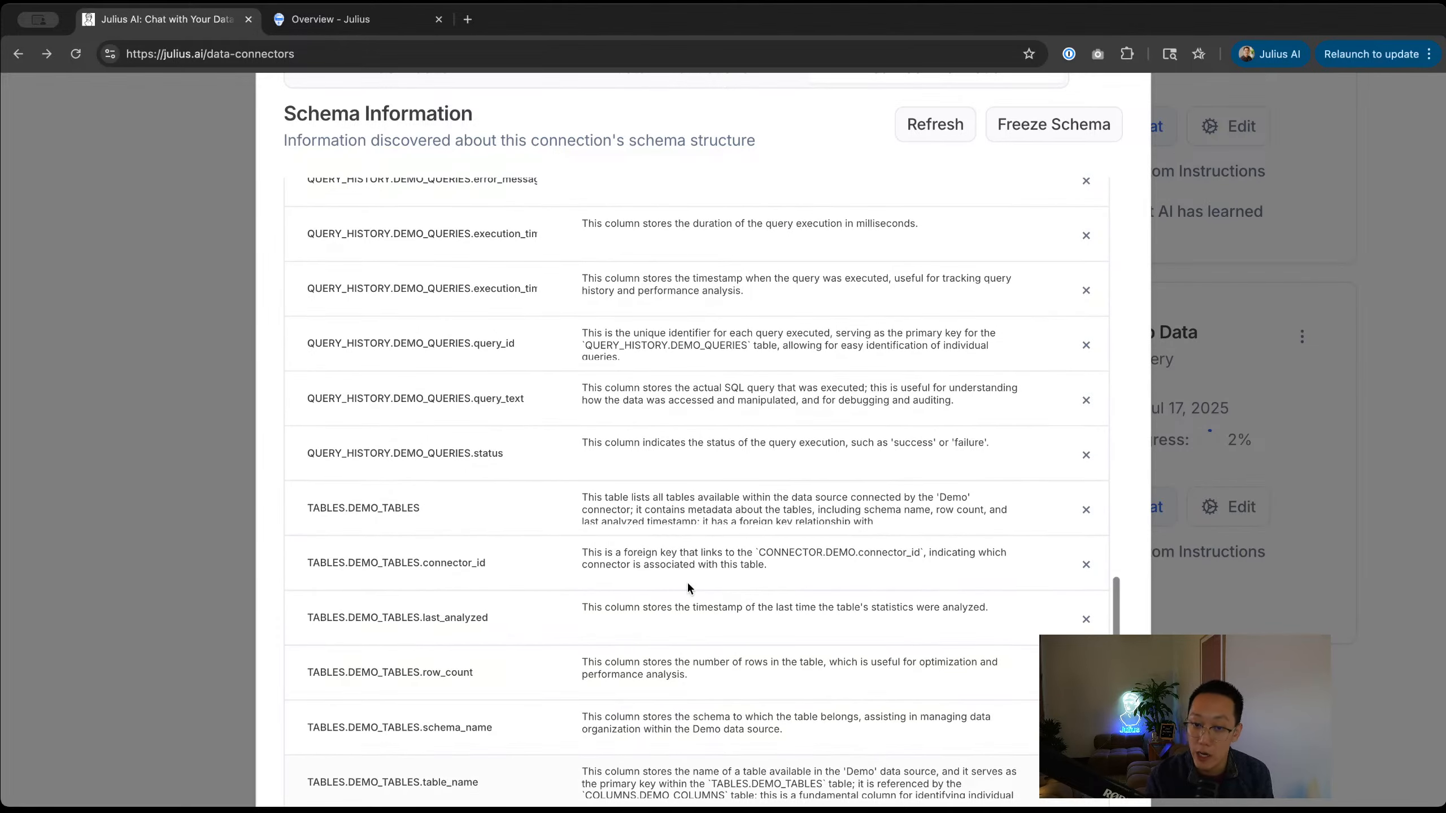
Step: Inspect the DEMO_TABLES, row_count, channel and default_value descriptions, then close the schema details
click(603, 500)
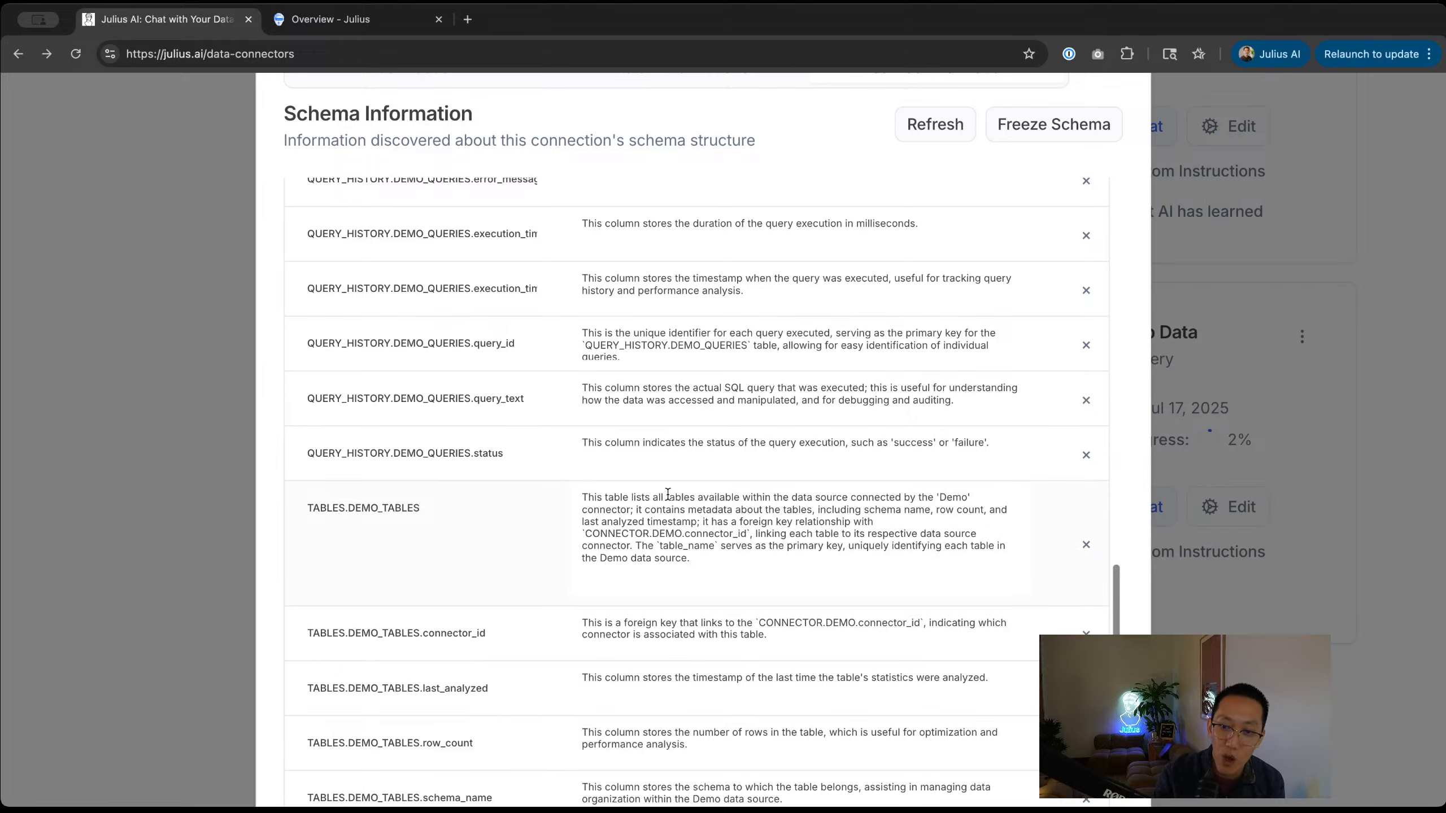
drag(742, 498, 800, 498)
scroll(800, 498, down, 8)
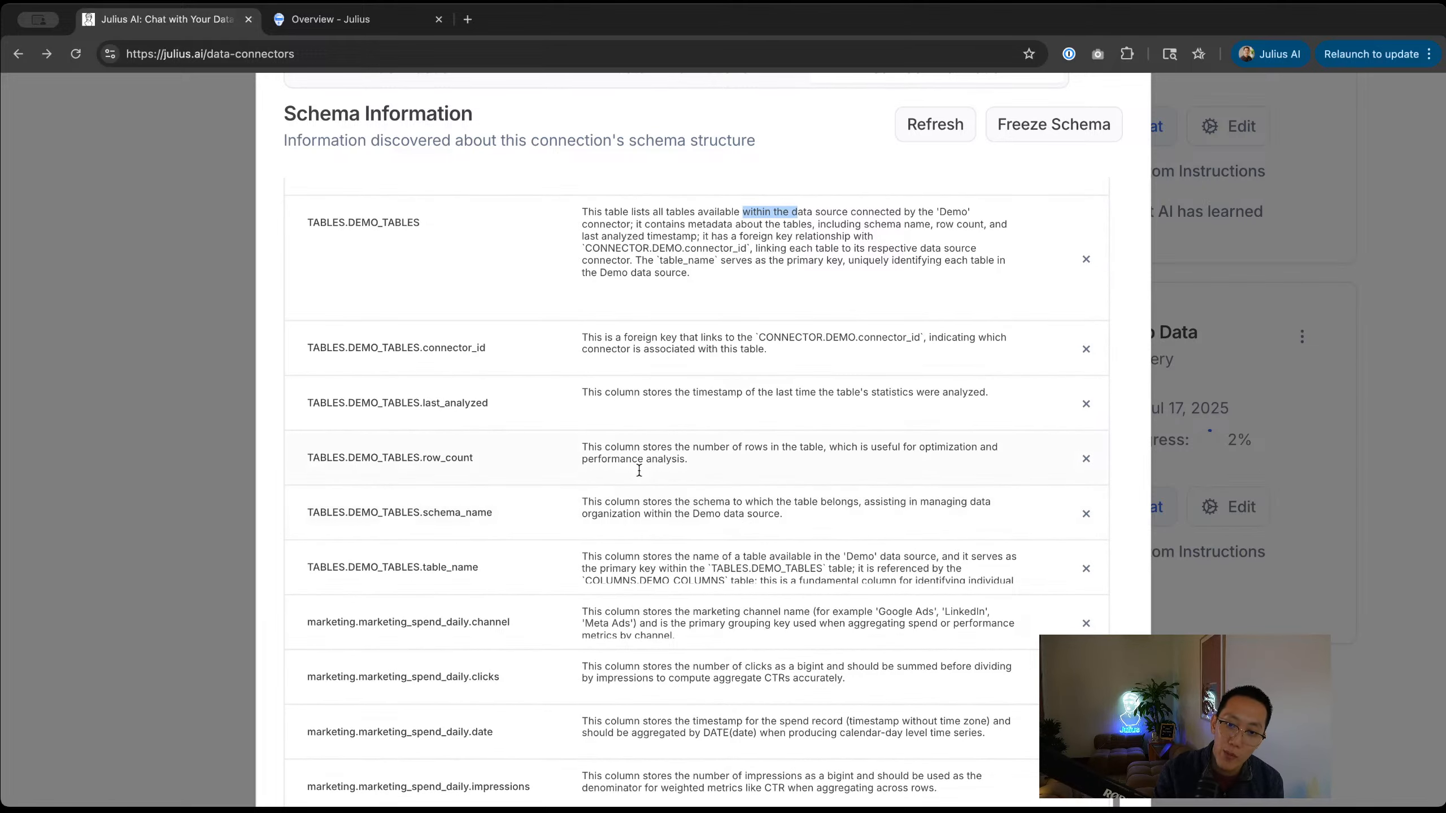
click(610, 452)
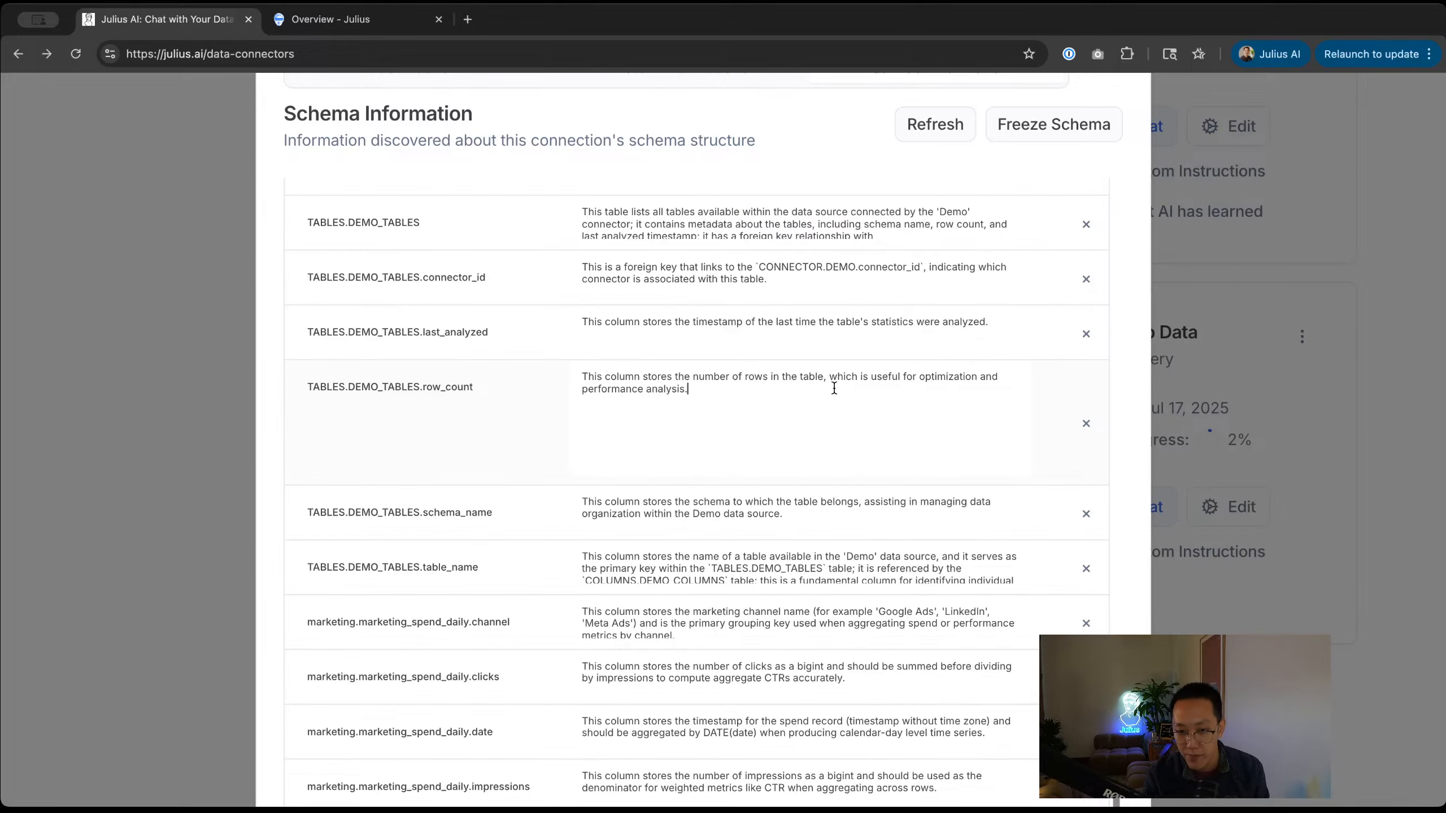
click(722, 632)
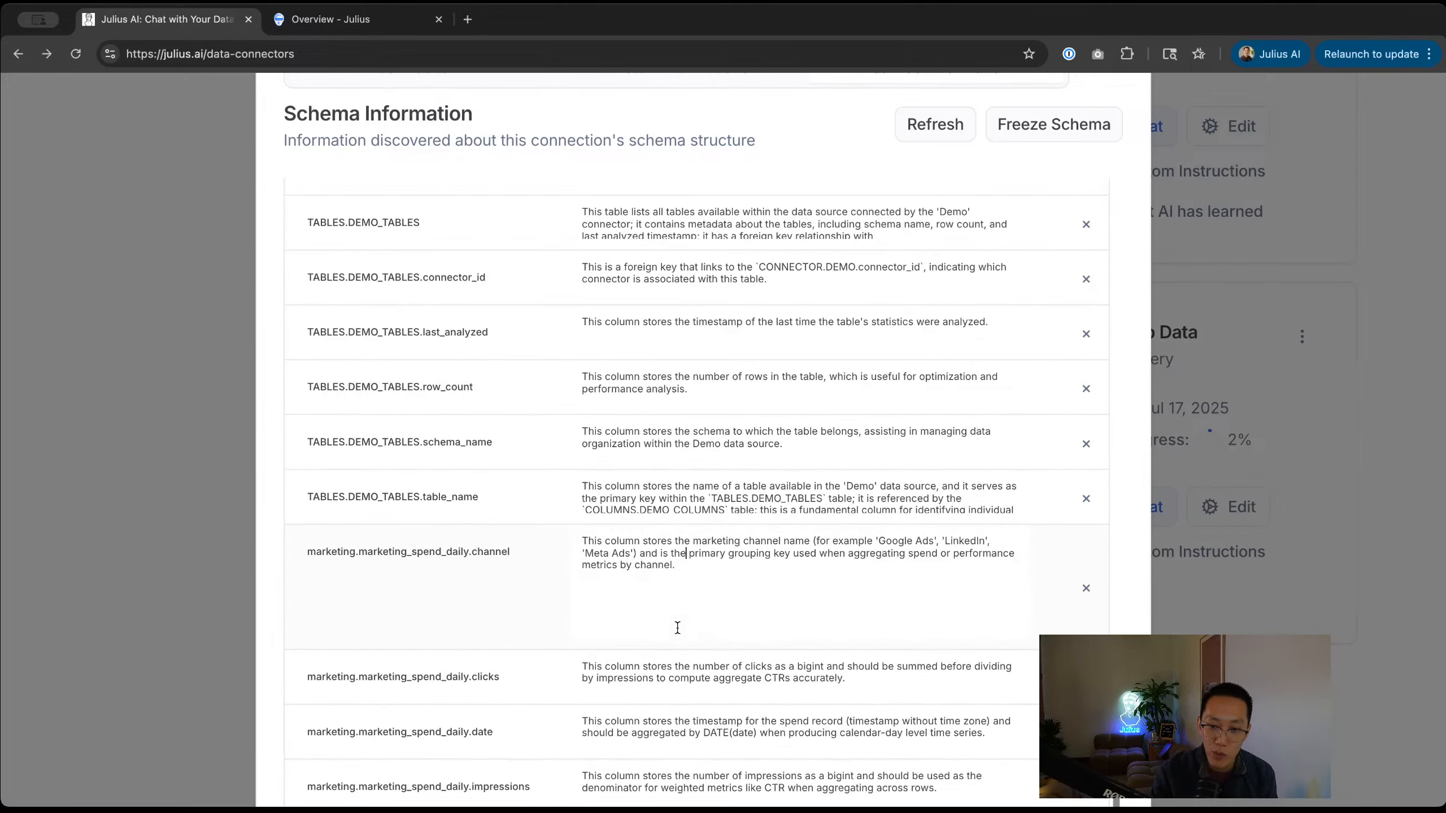
click(684, 549)
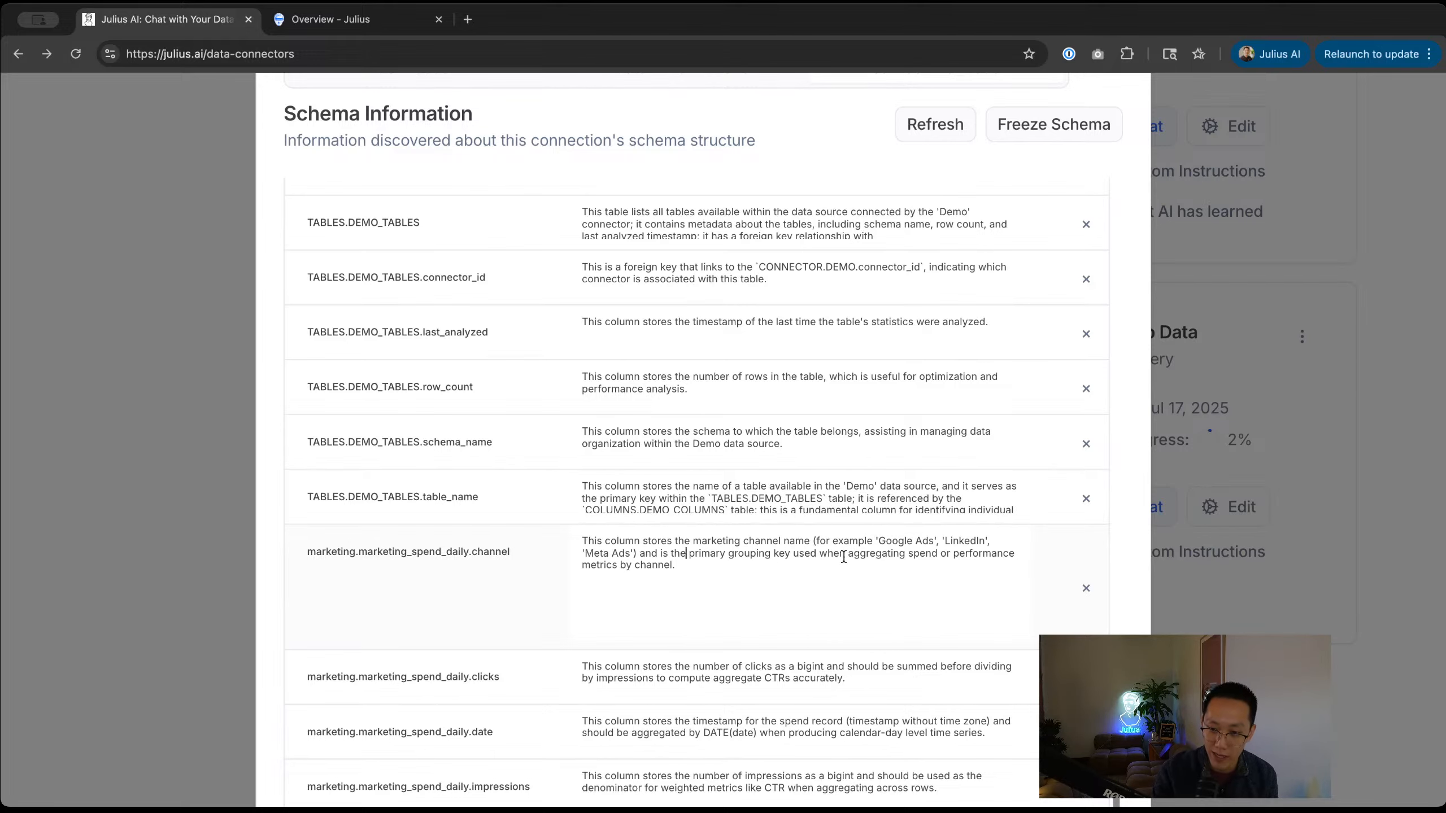
scroll(797, 572, up, 10)
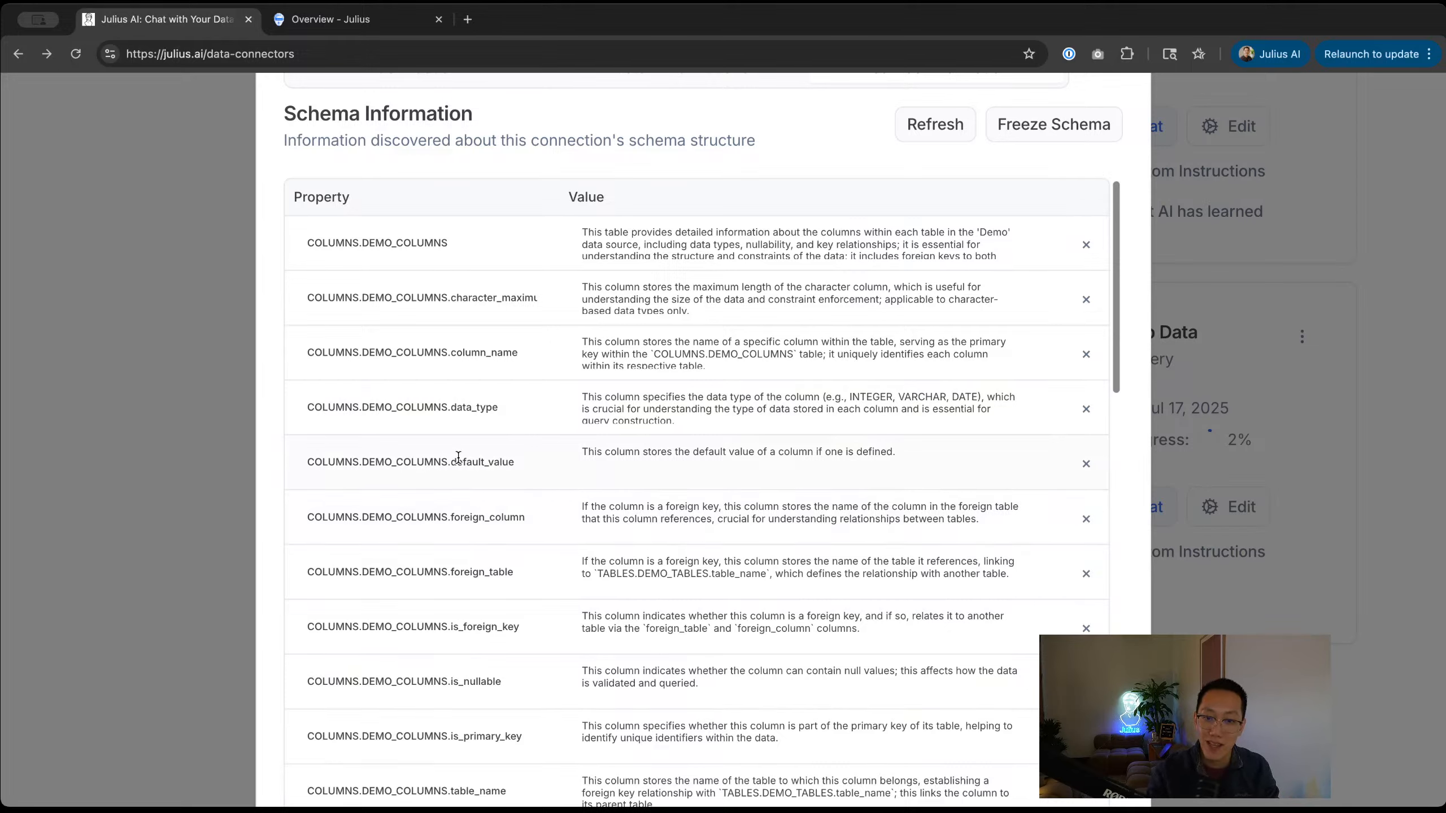
click(698, 456)
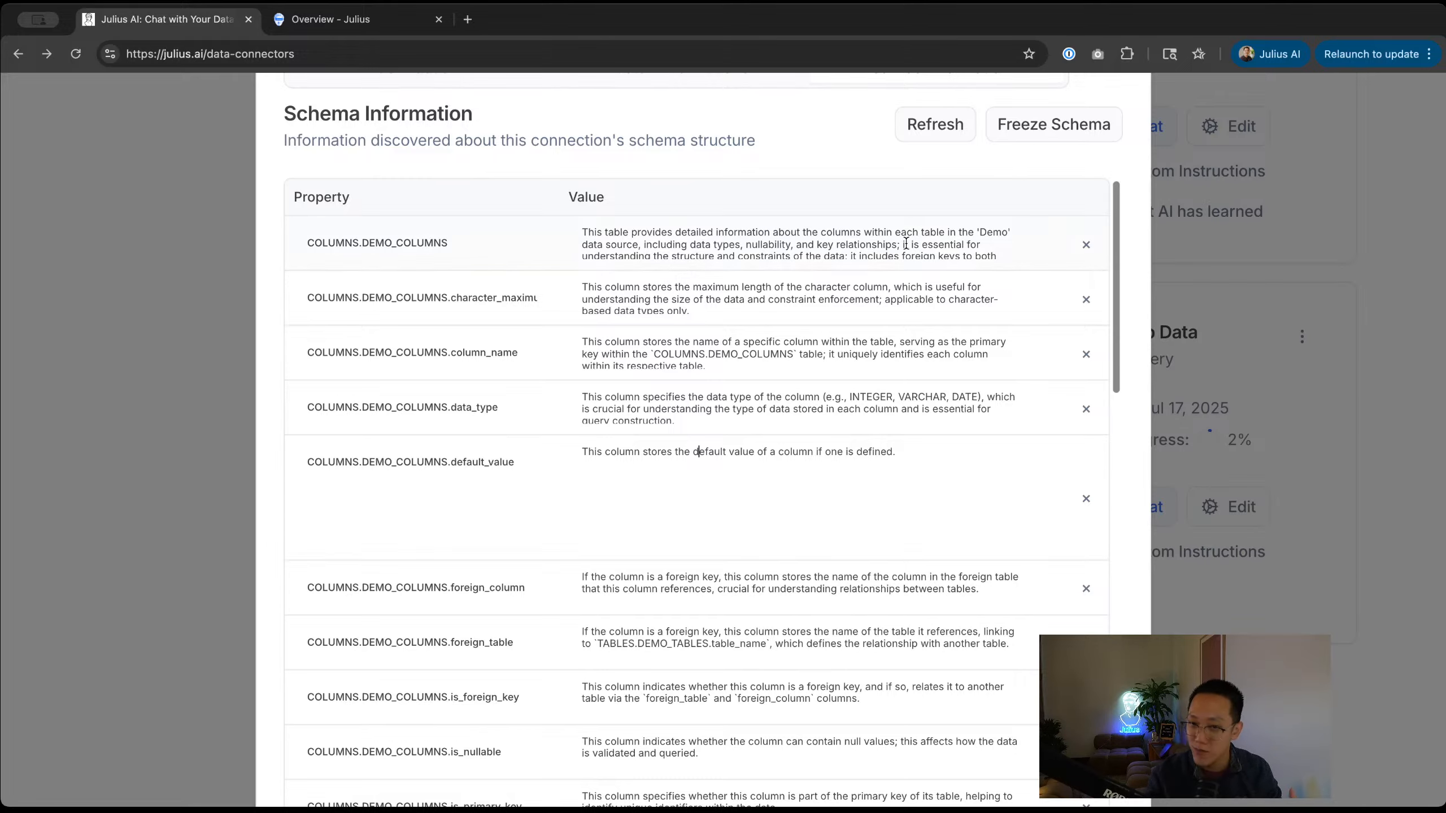
scroll(861, 335, down, 20)
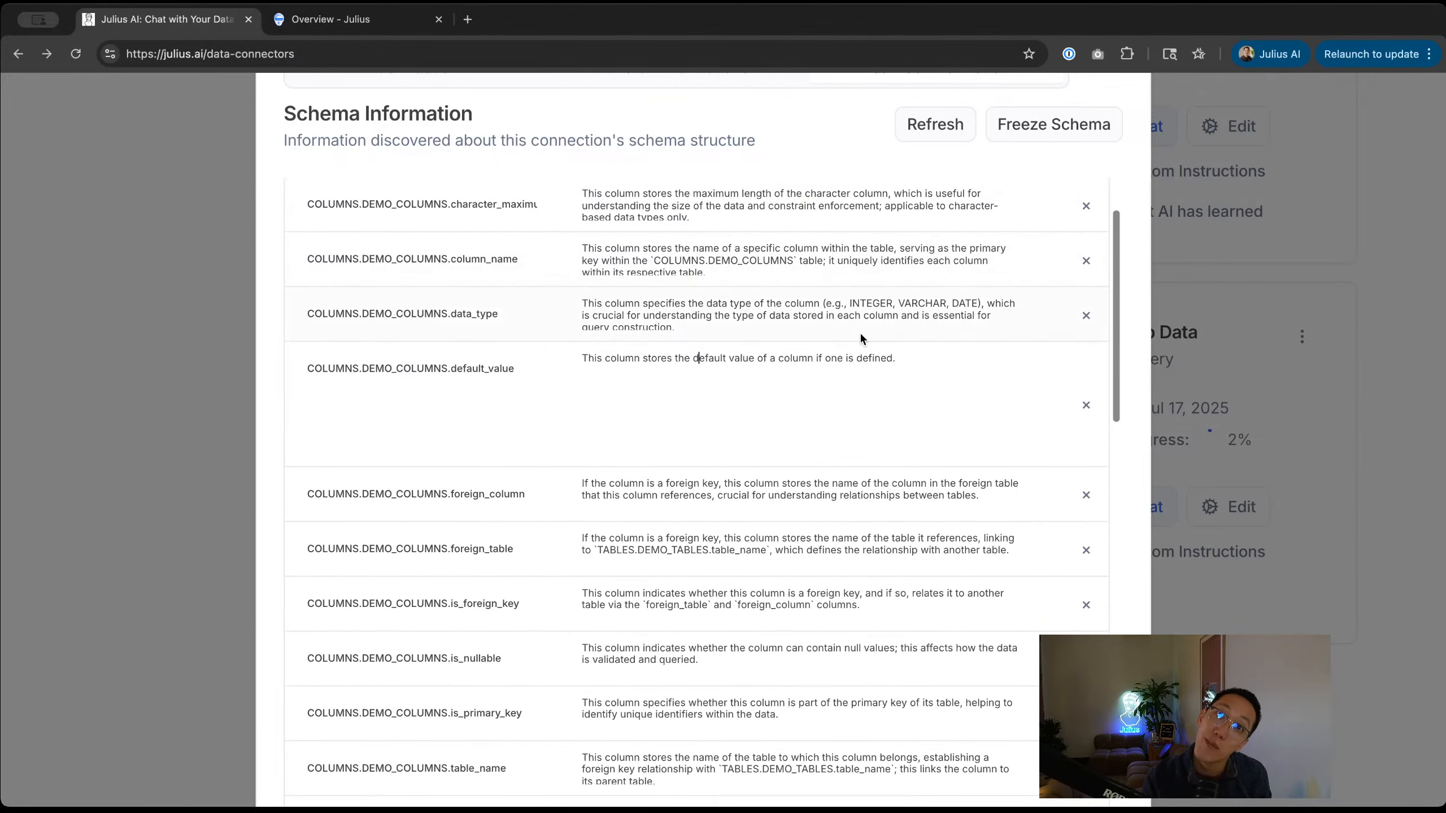
scroll(861, 333, down, 10)
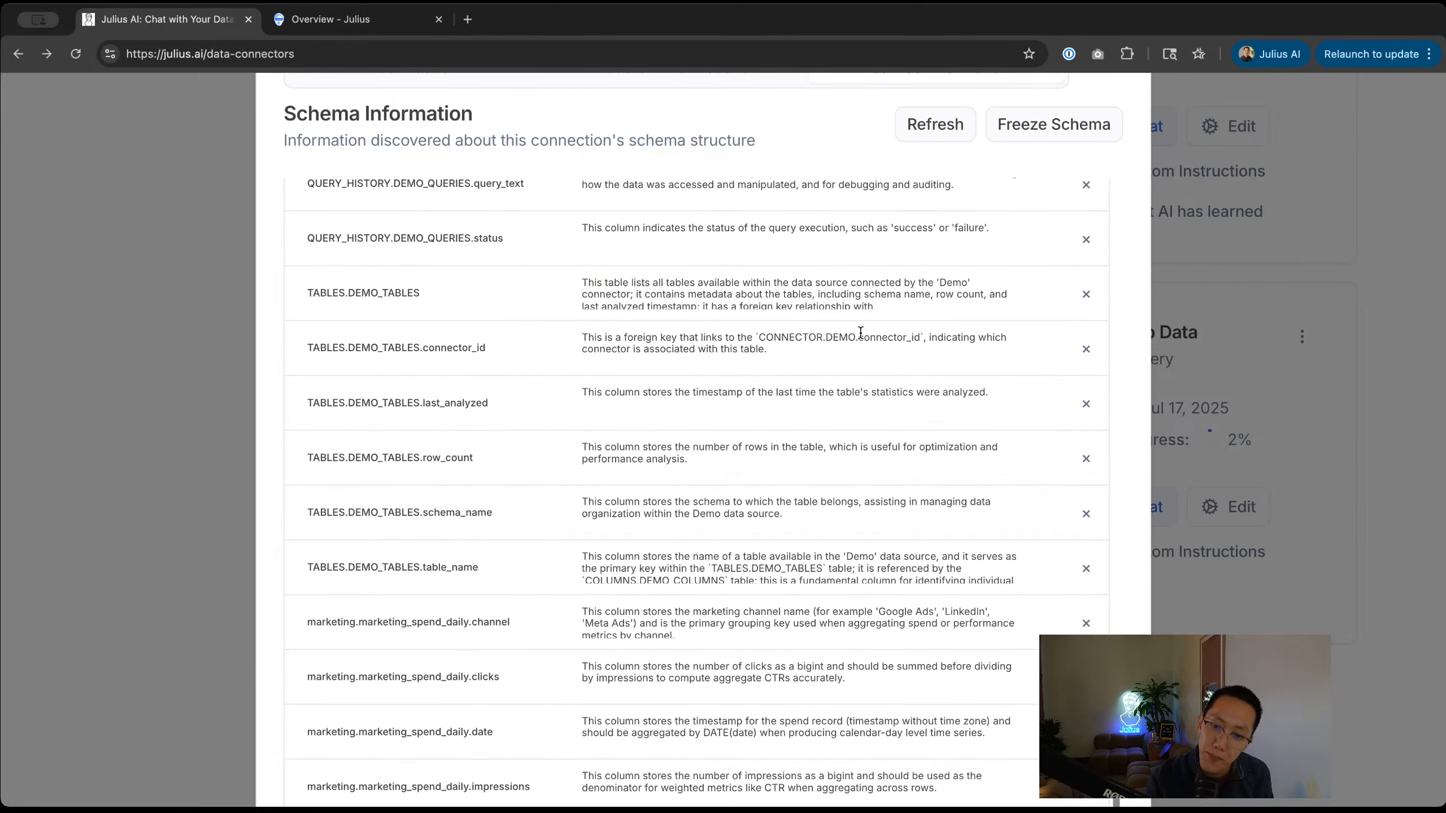
click(1247, 471)
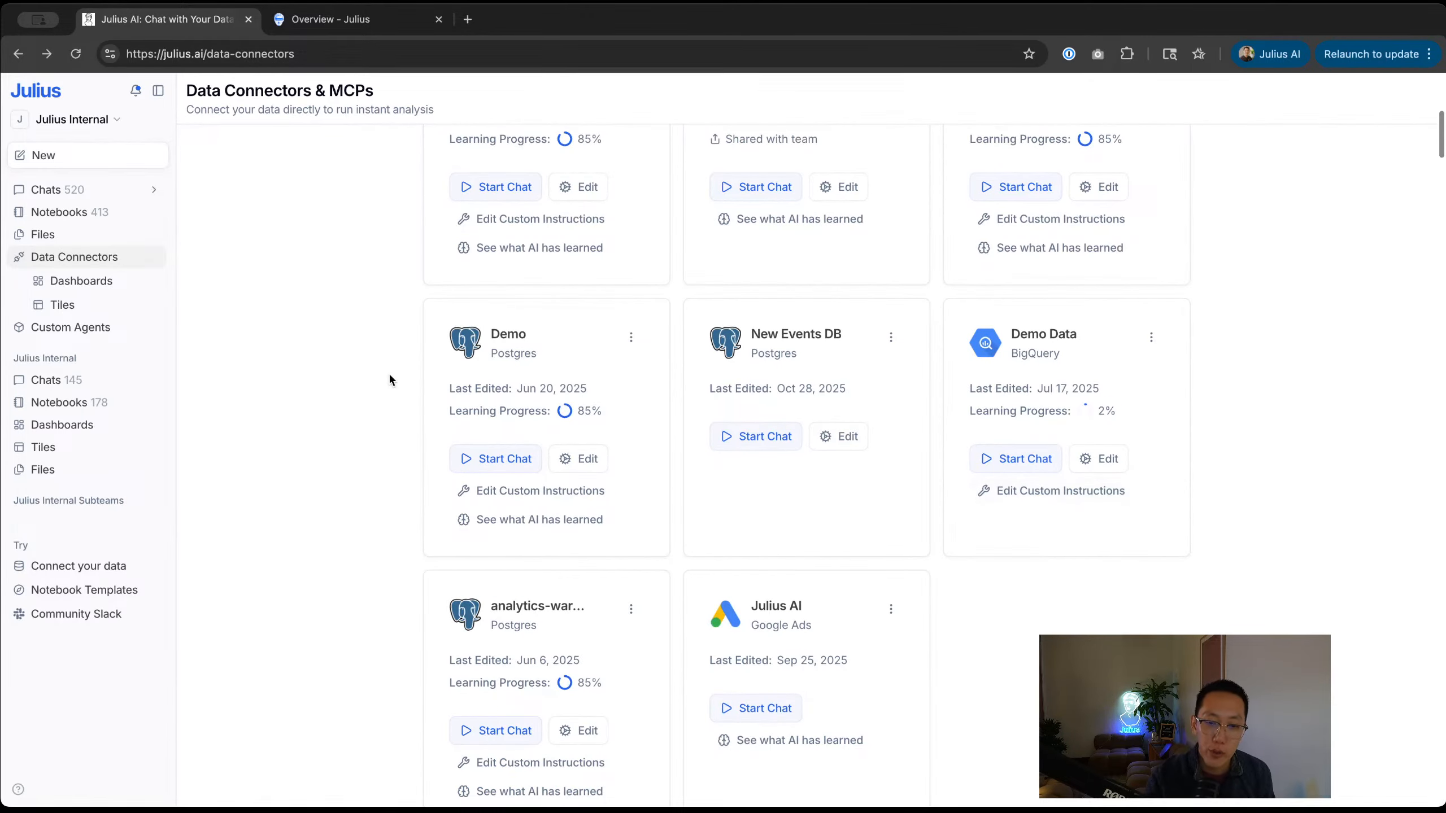
Step: Create a new chat via New > Chat and attach the Demo Postgres connector
click(85, 166)
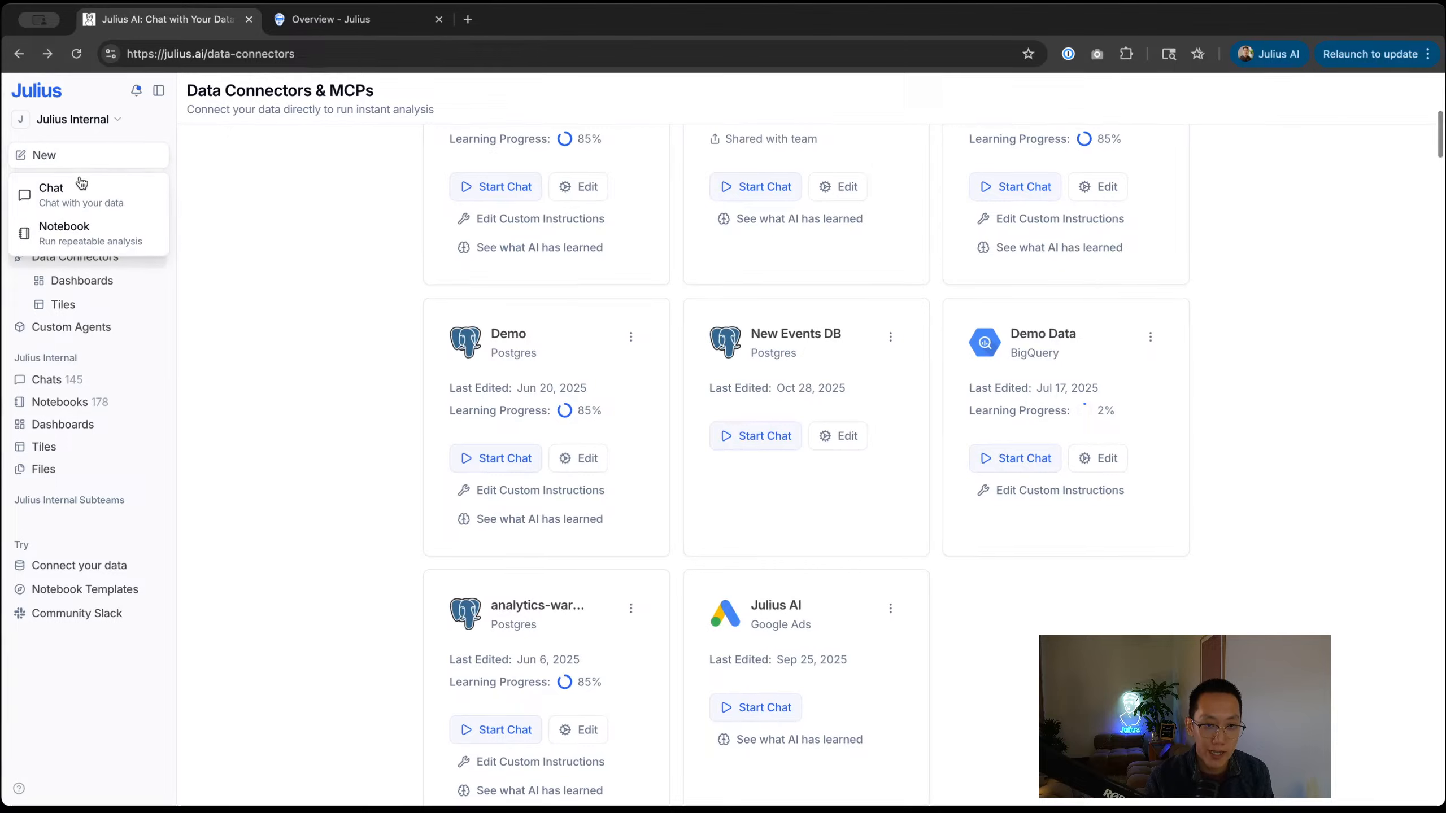
click(81, 191)
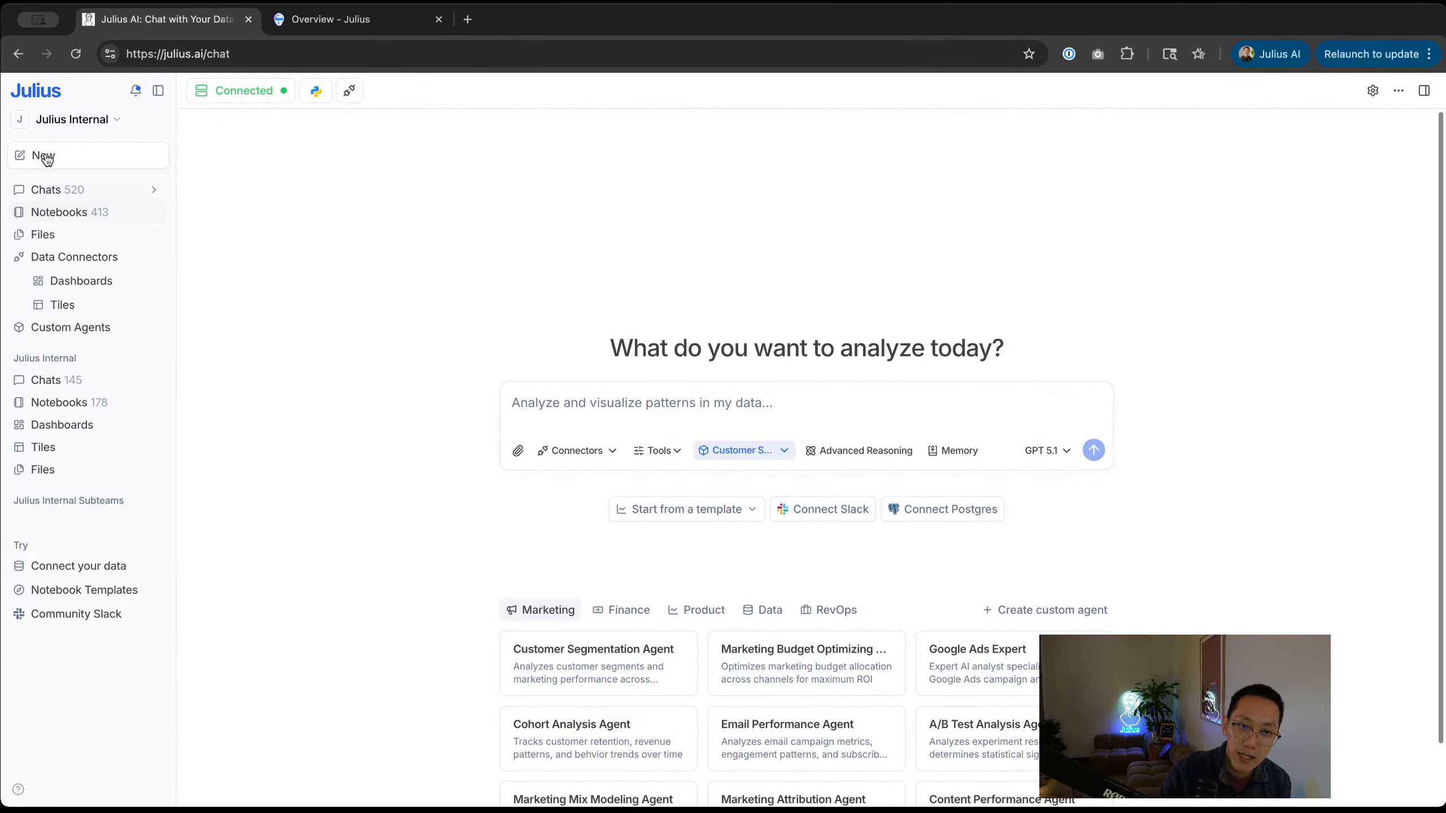
click(577, 453)
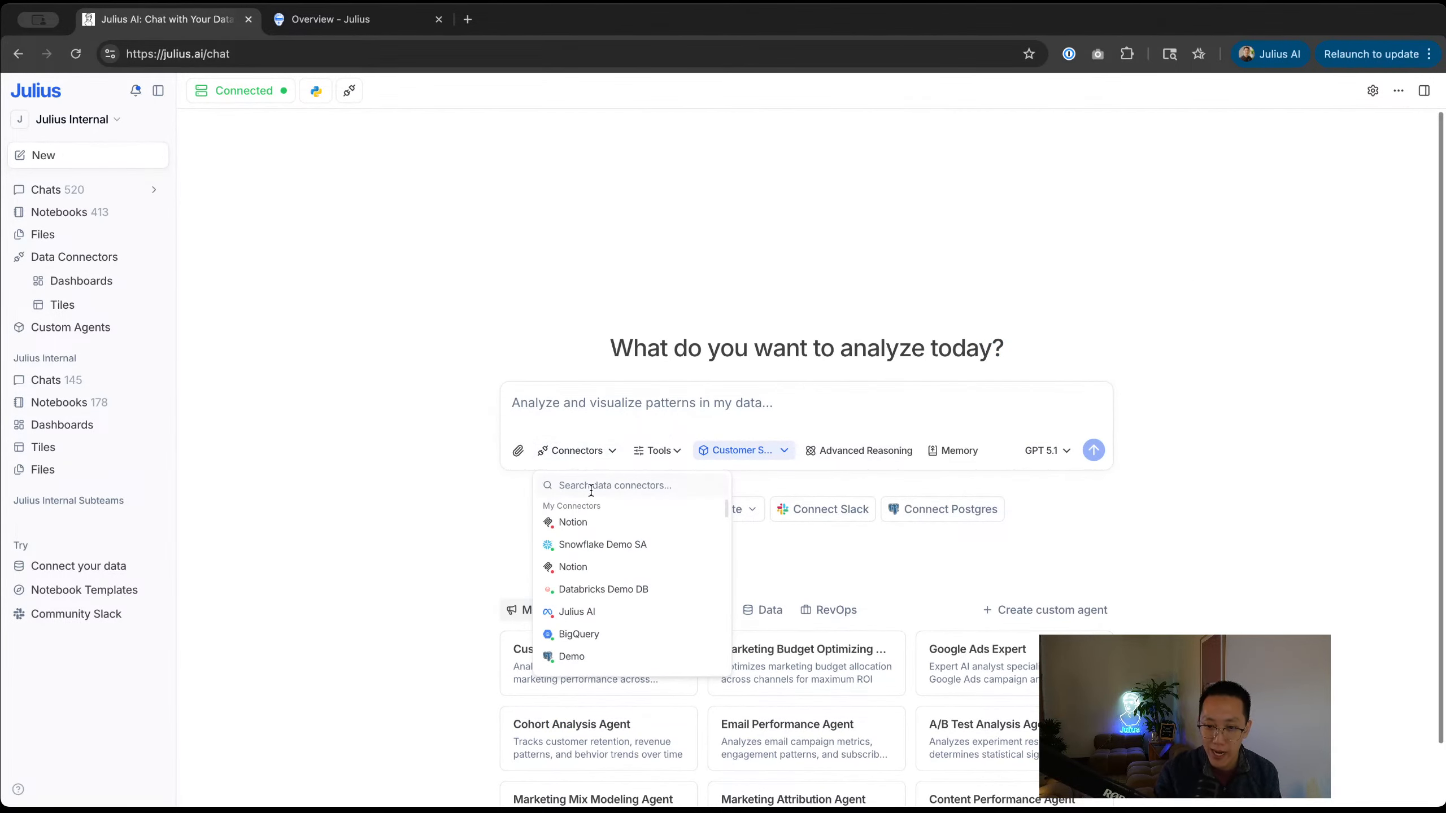
click(572, 657)
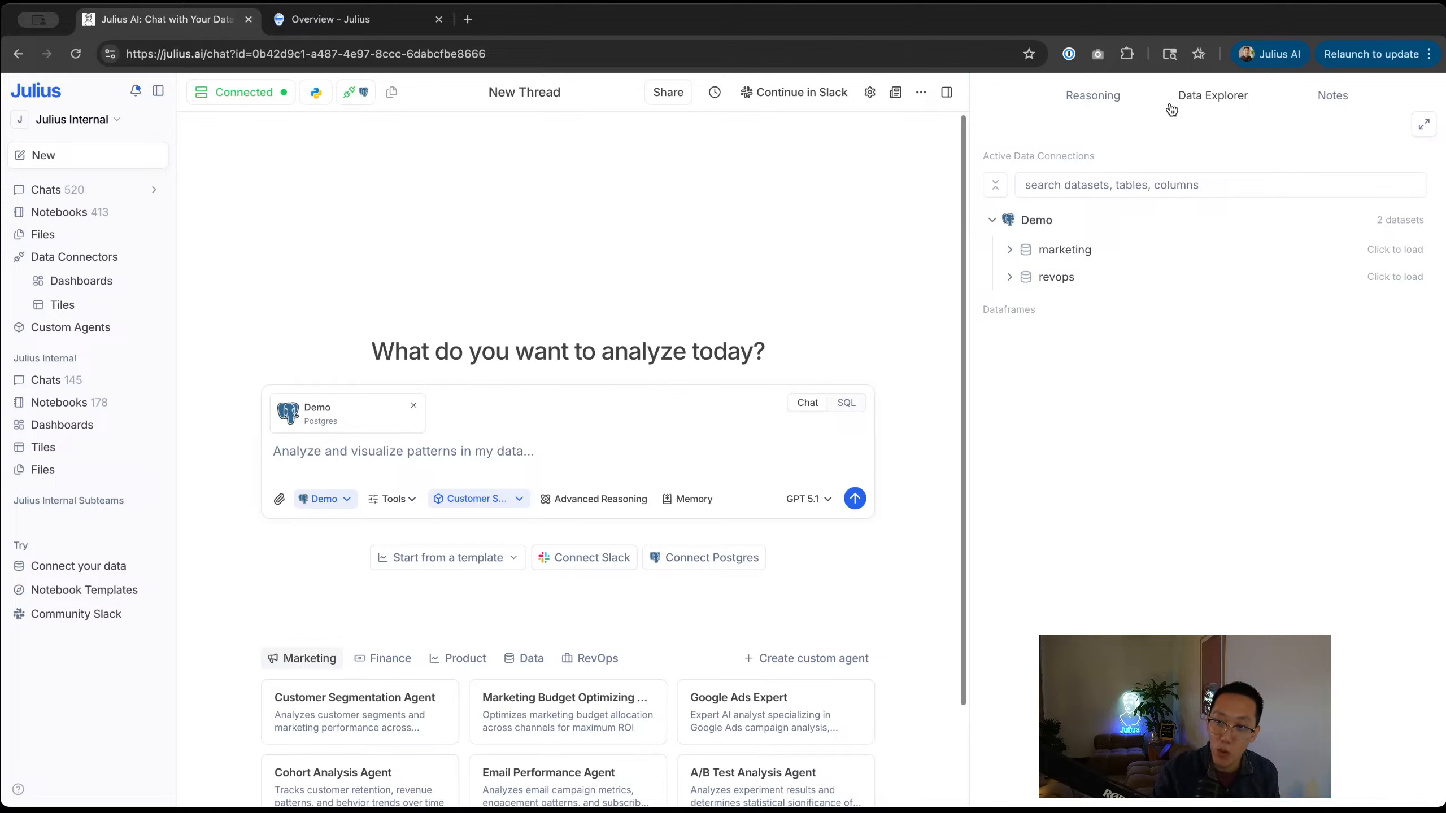
Step: Expand marketing in Data Explorer and preview the attribution, campaign_lifecycle and users tables
click(1062, 250)
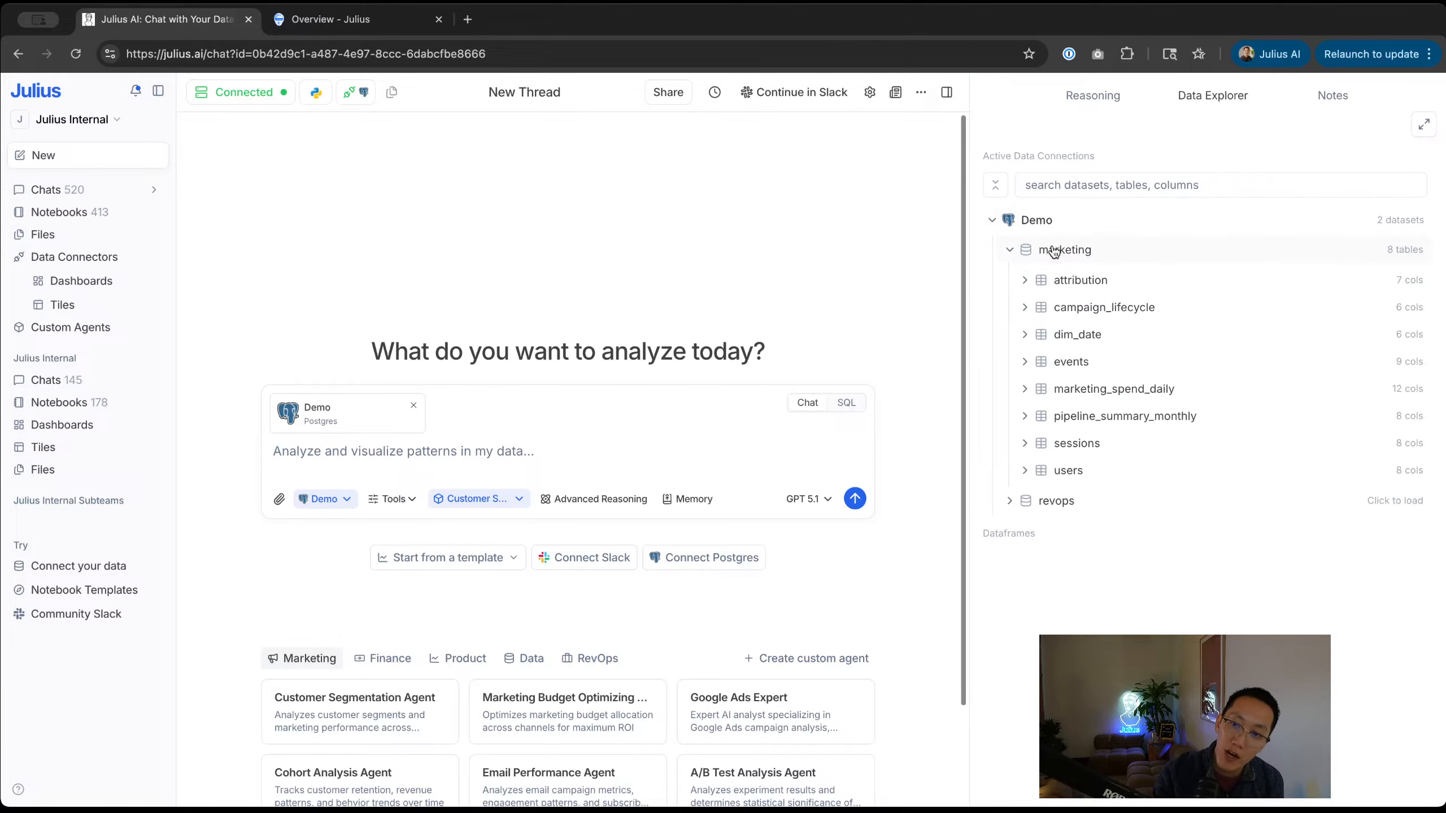
click(1049, 281)
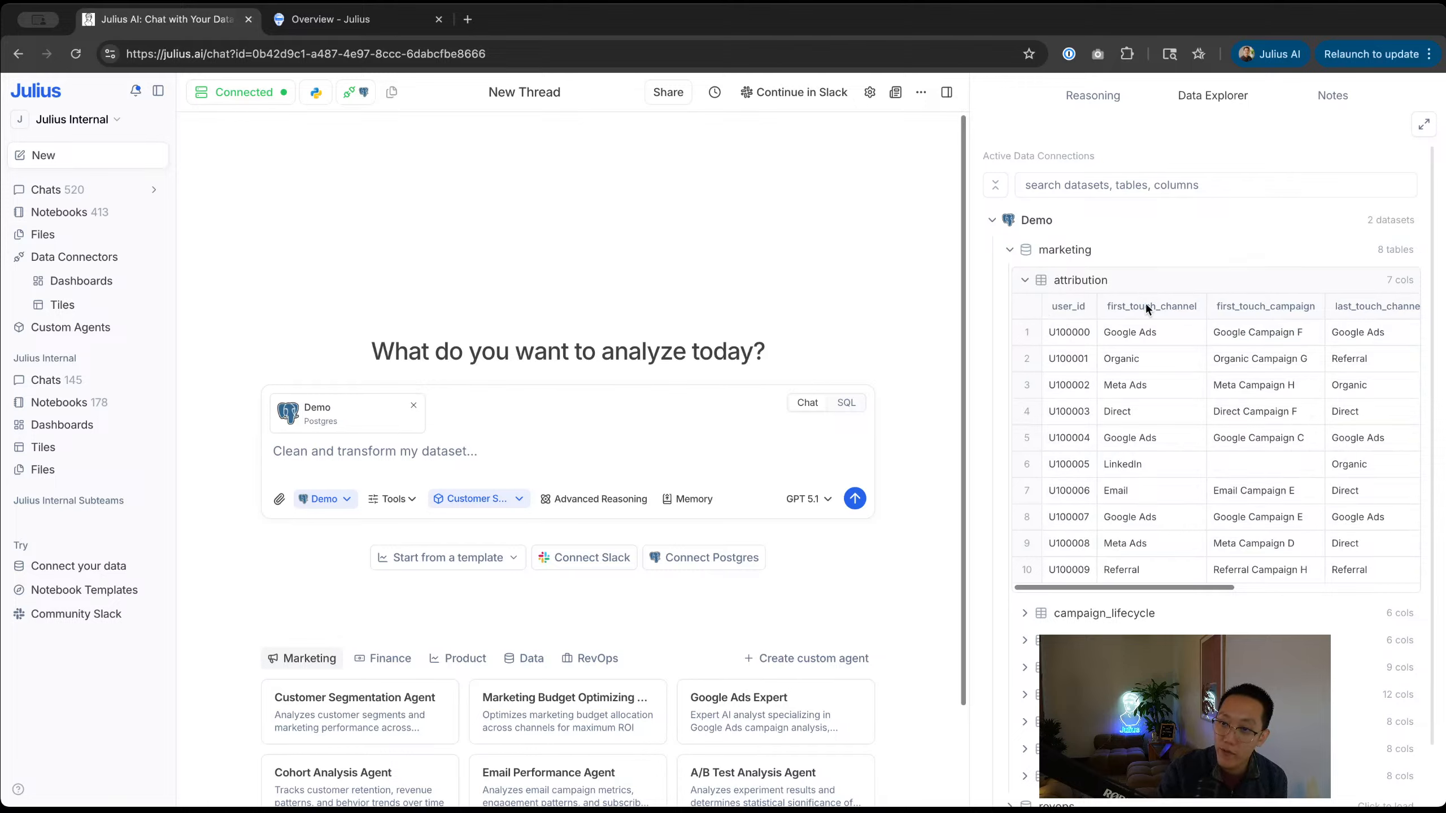
scroll(1111, 337, right, 10)
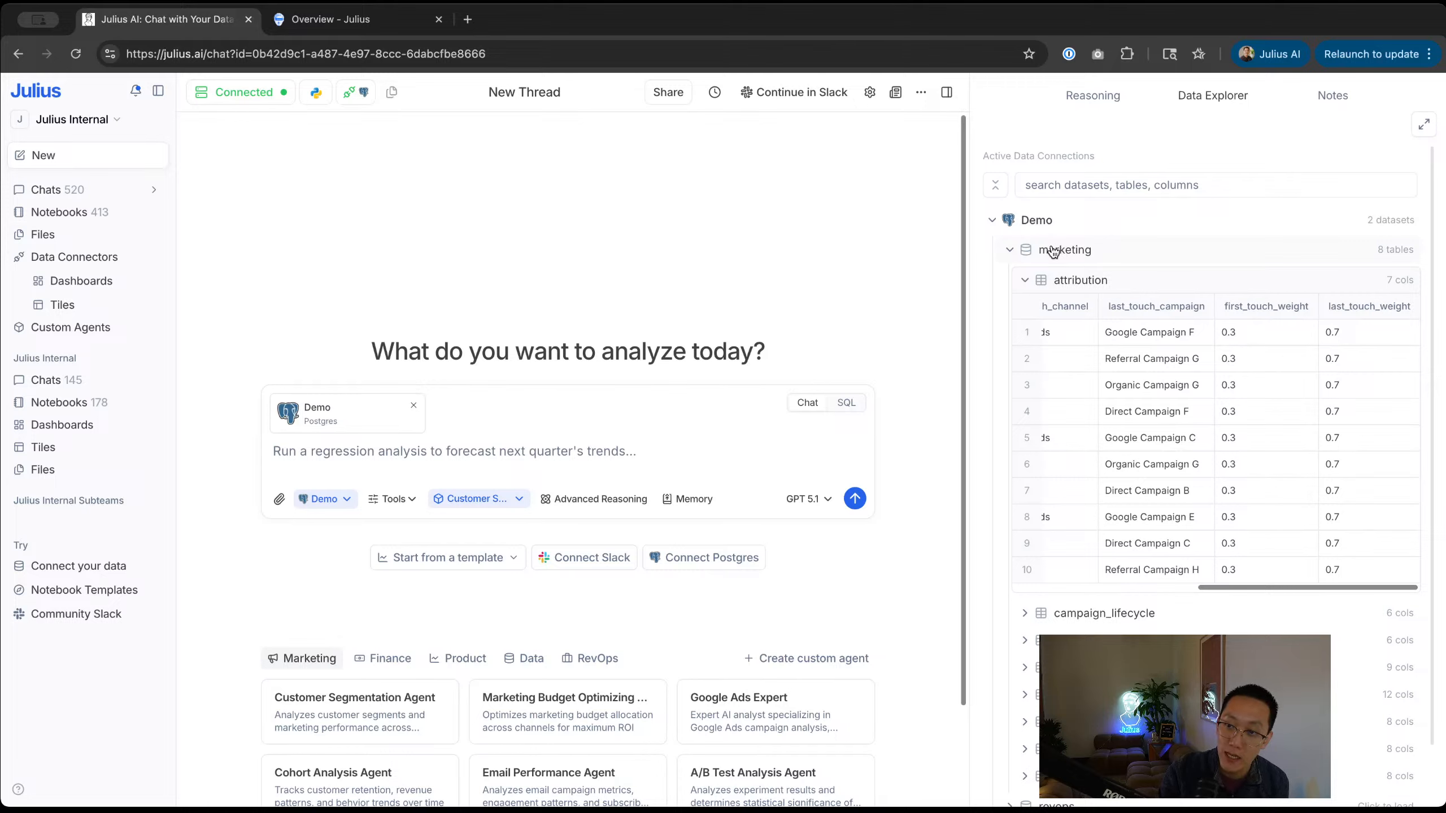
click(1064, 611)
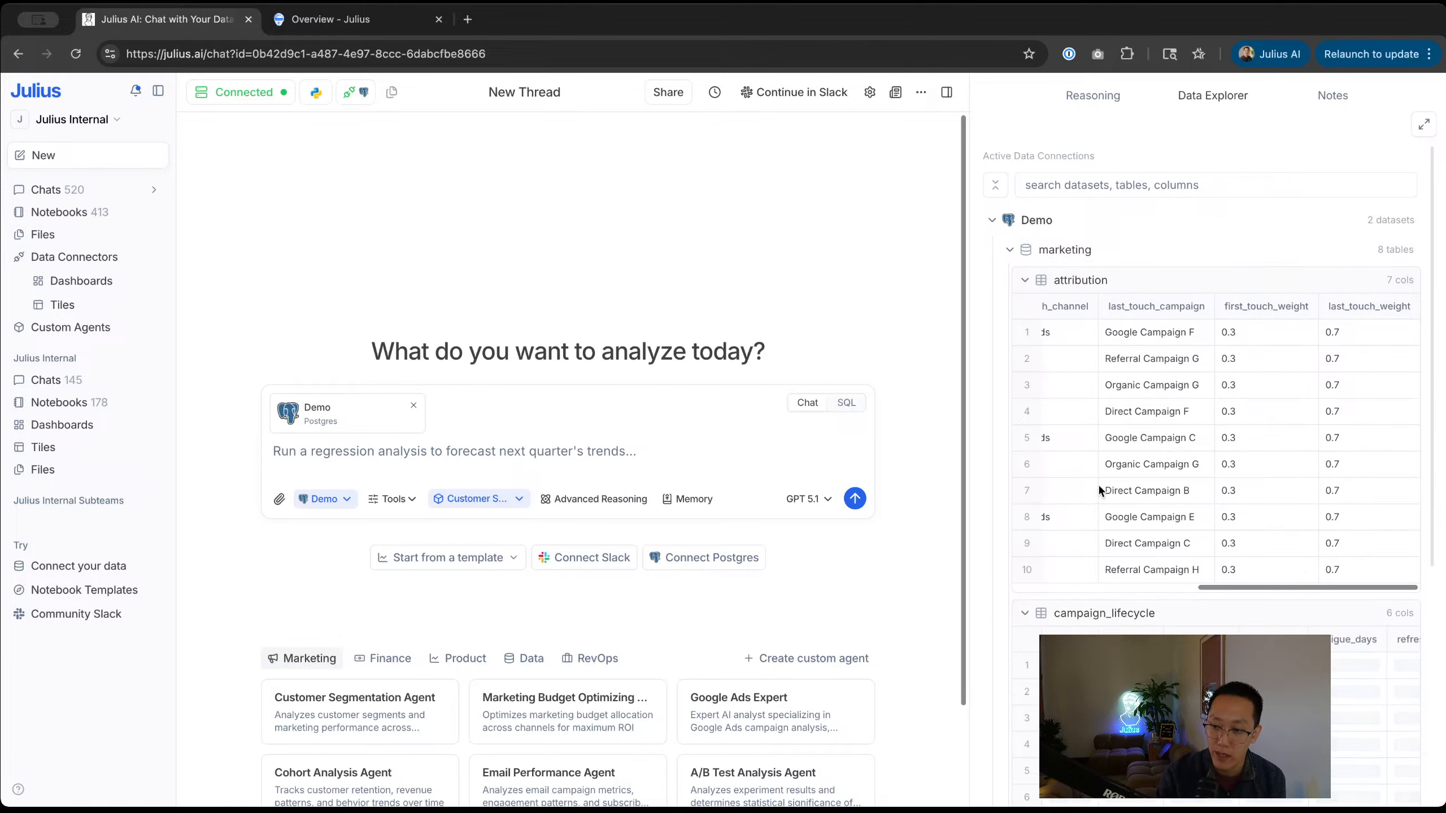
scroll(1101, 468, down, 6)
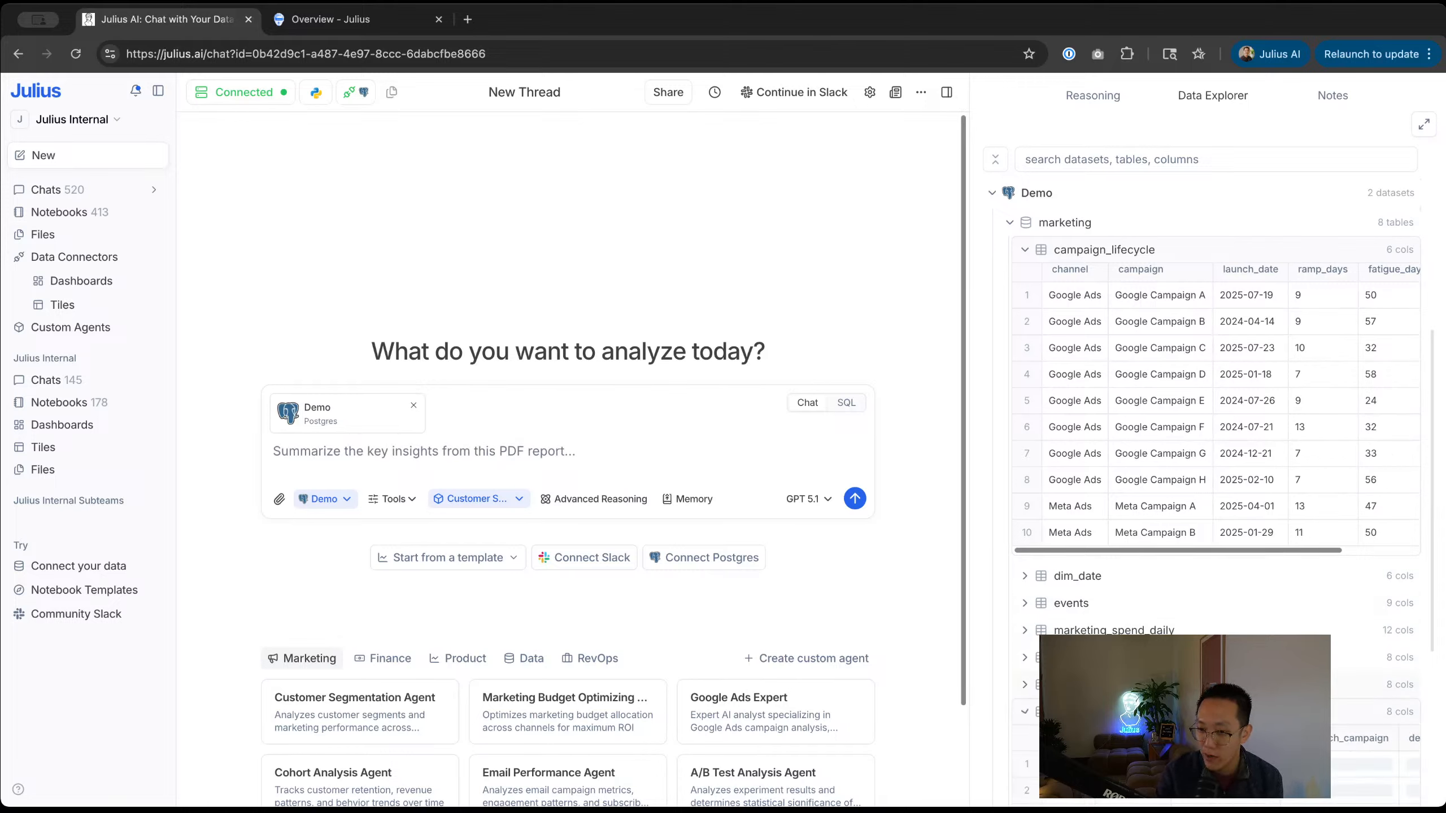
click(1024, 712)
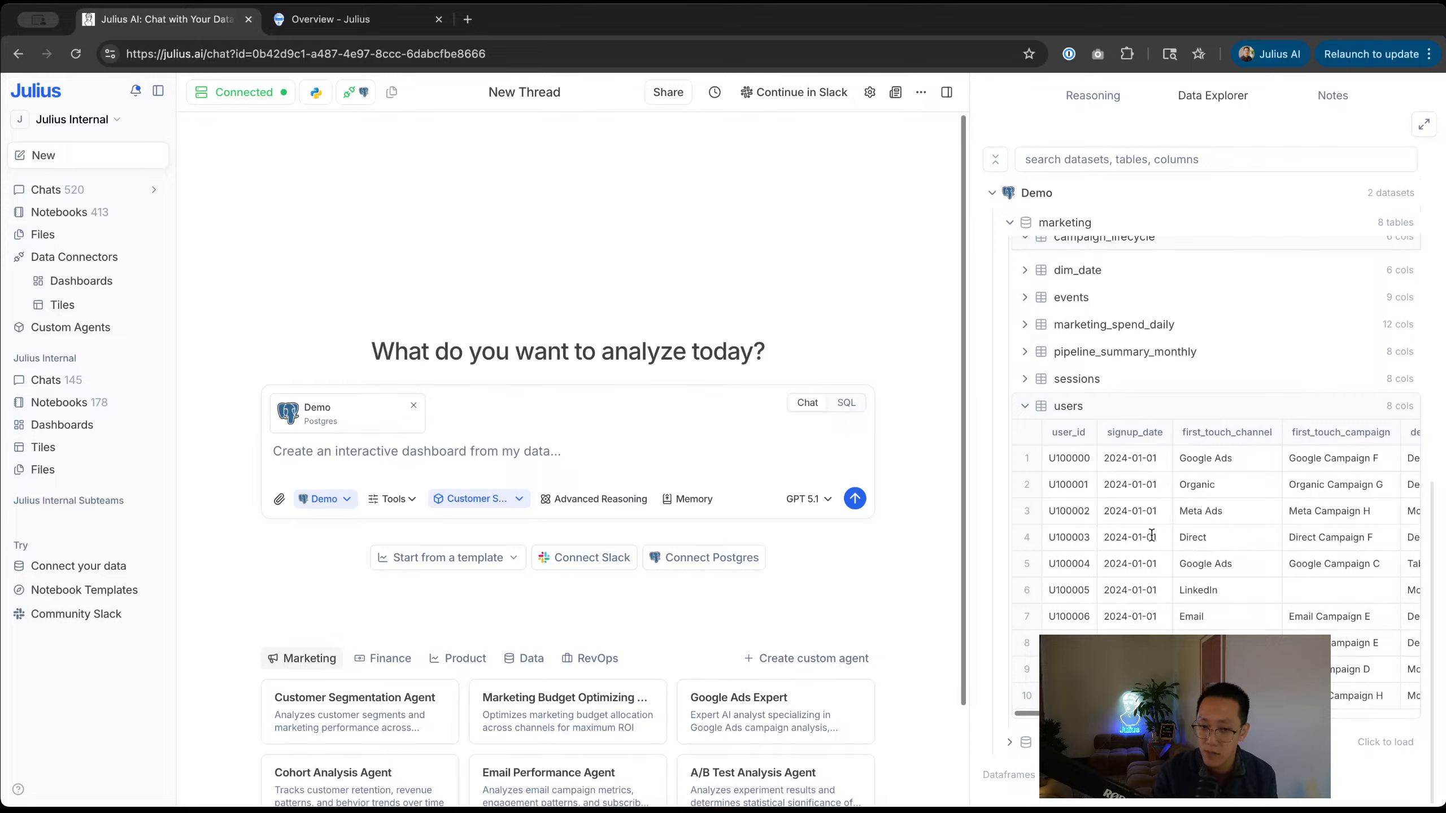
Step: Ask Julius 'Show me marketing spend by channel' in the chat
click(495, 444)
text(Show me)
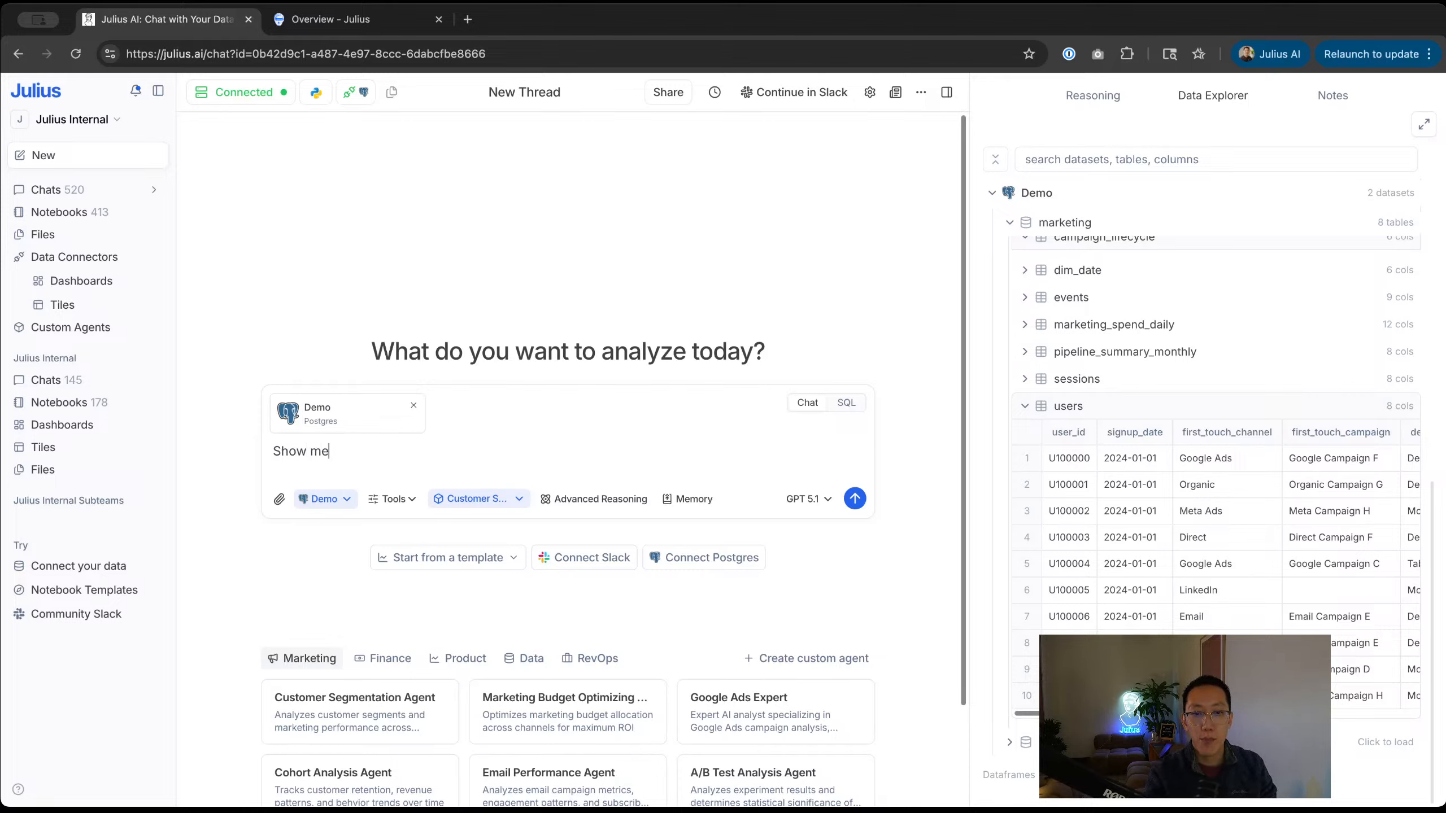
text( marketing spend by channel)
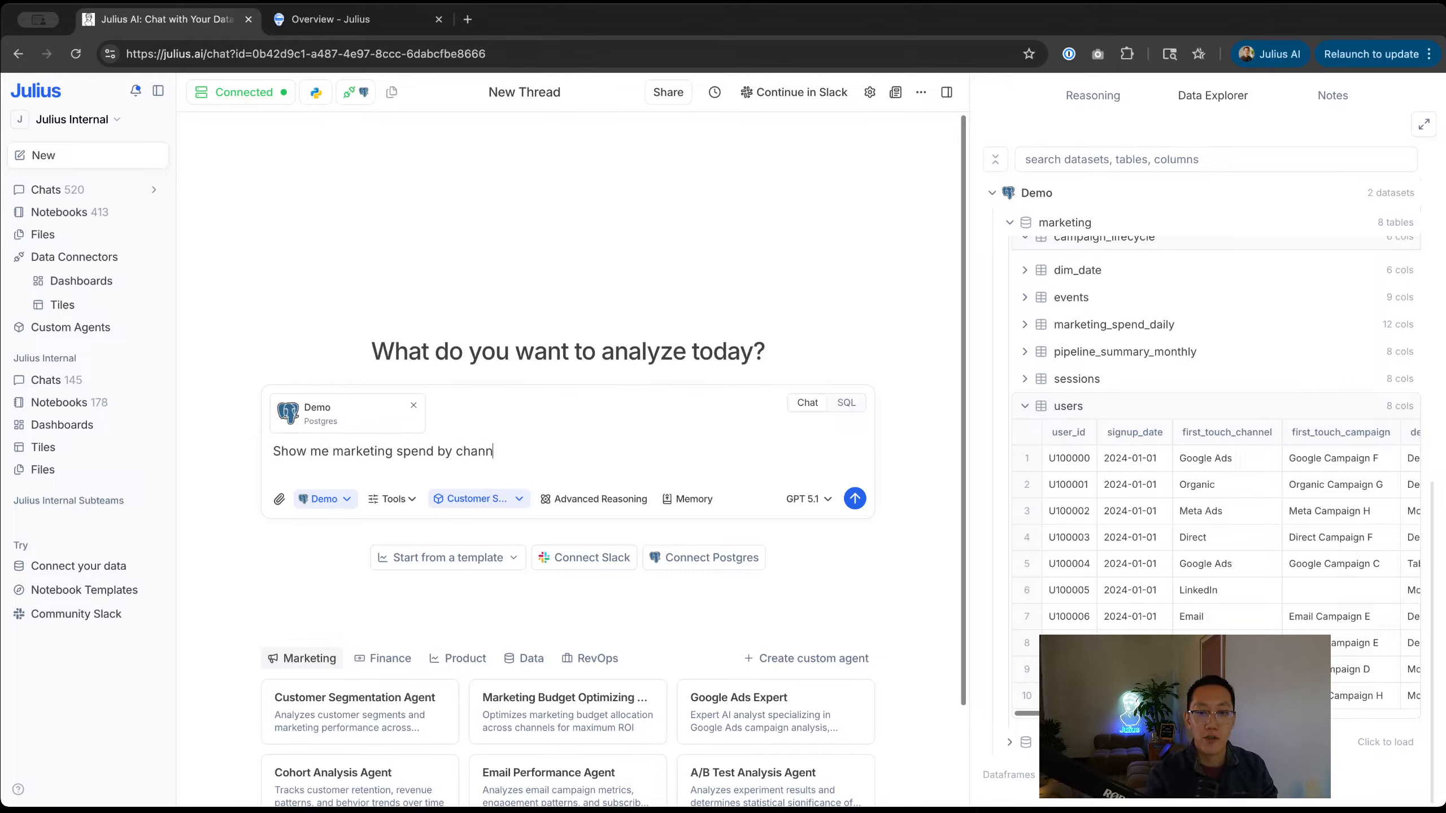
key(Return)
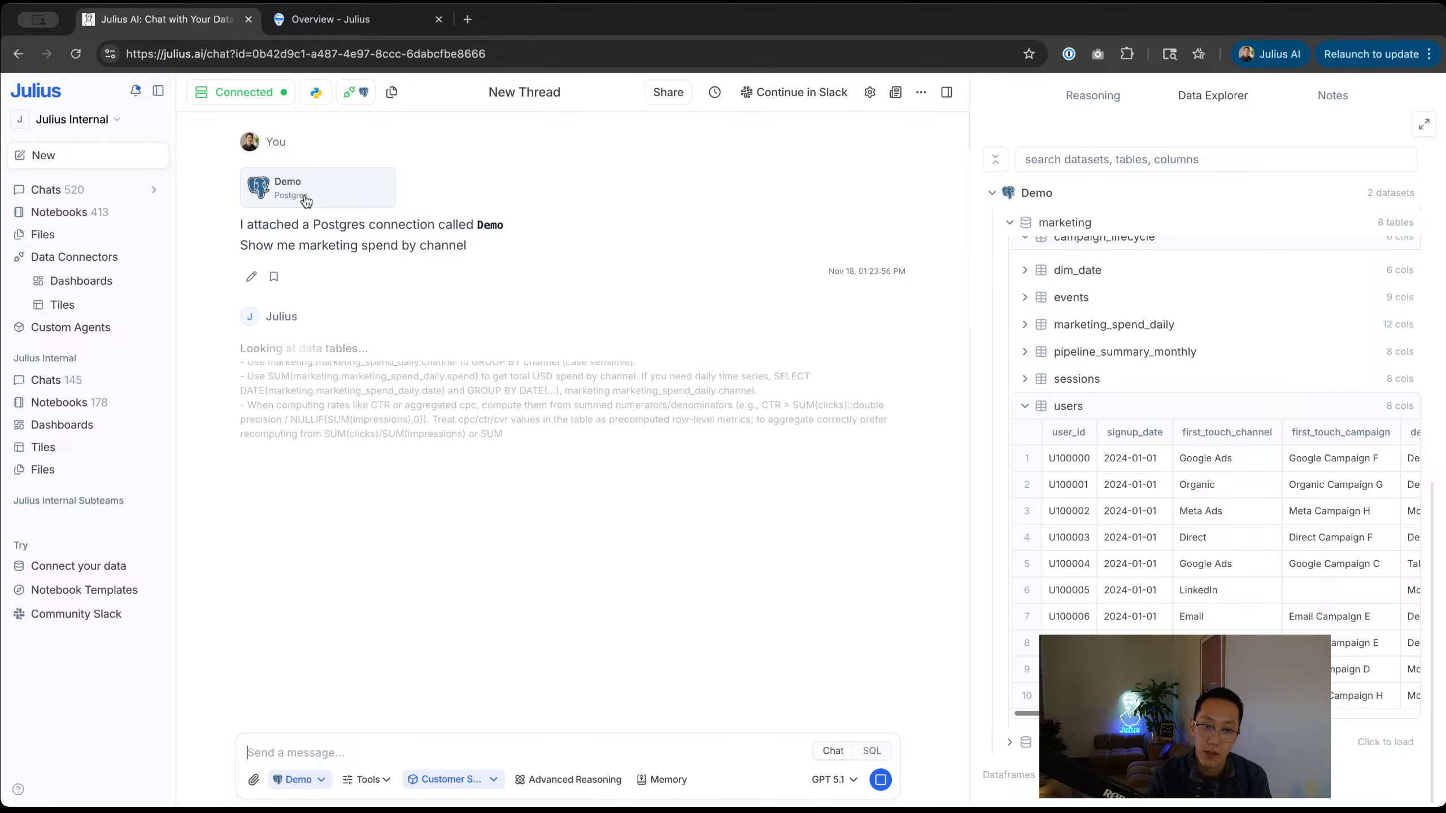
Step: Change Chat Display Mode in Settings from List to Cells and close Settings
click(870, 94)
click(890, 364)
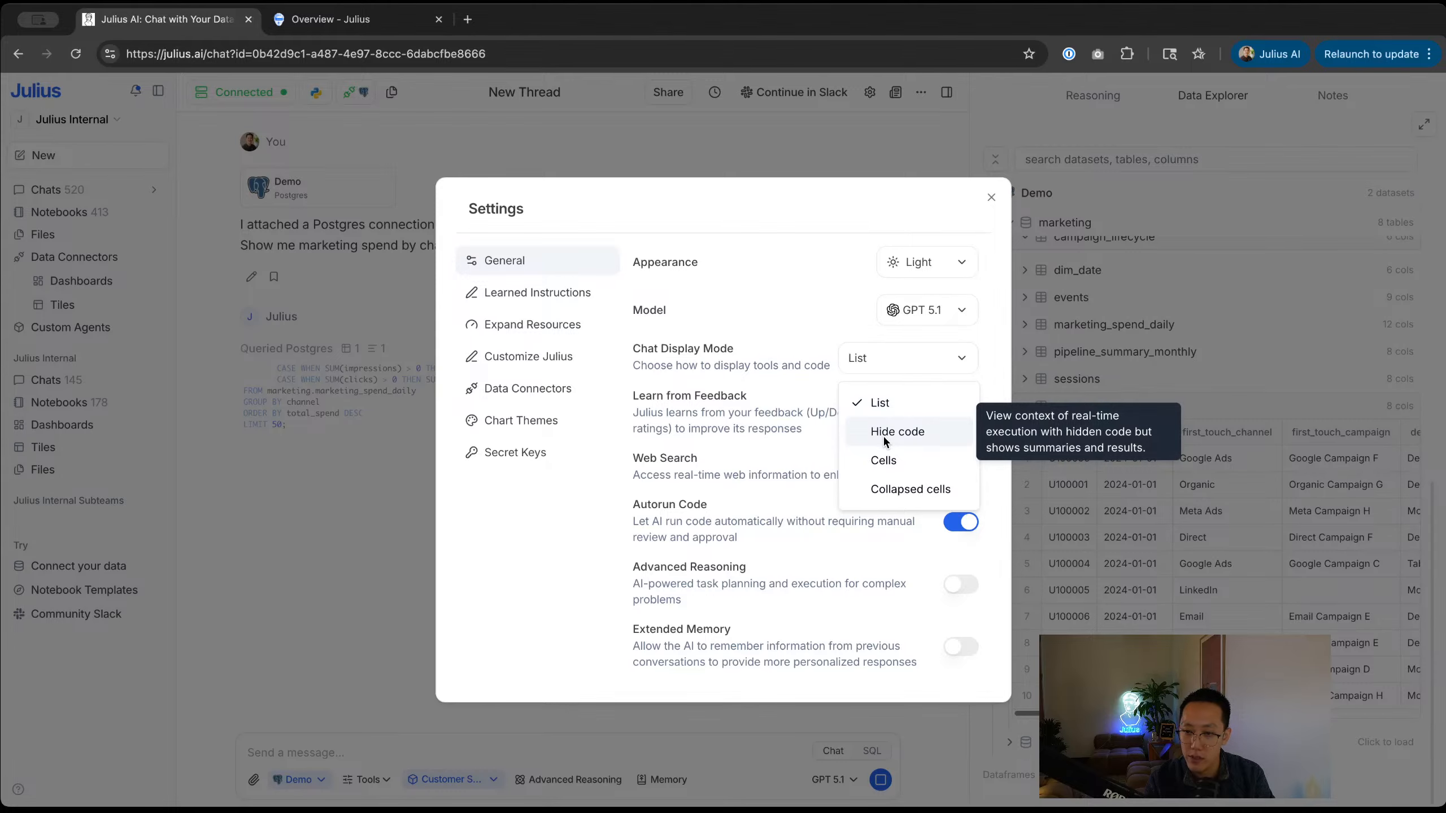
click(891, 489)
click(915, 357)
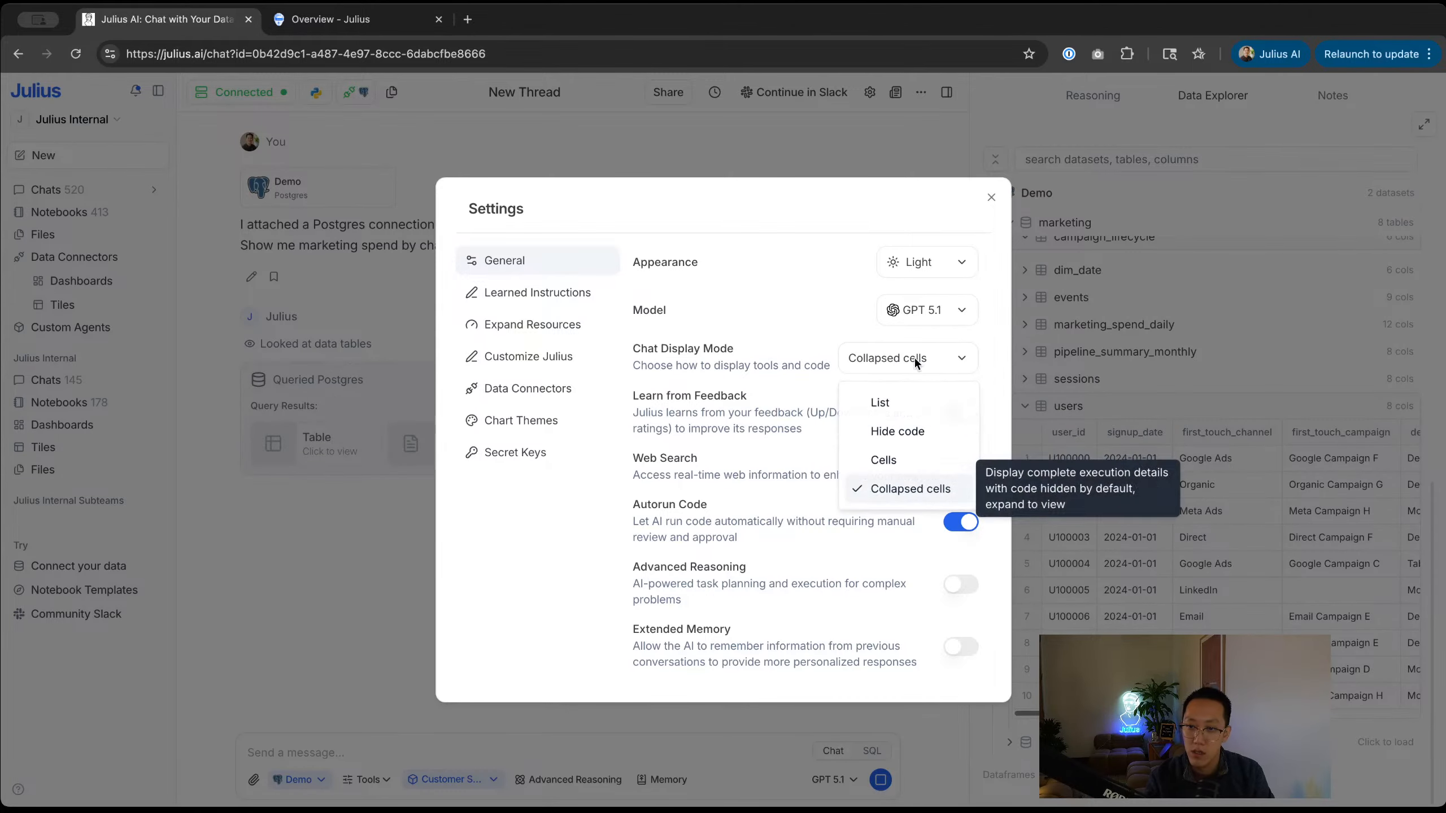
click(881, 460)
click(310, 431)
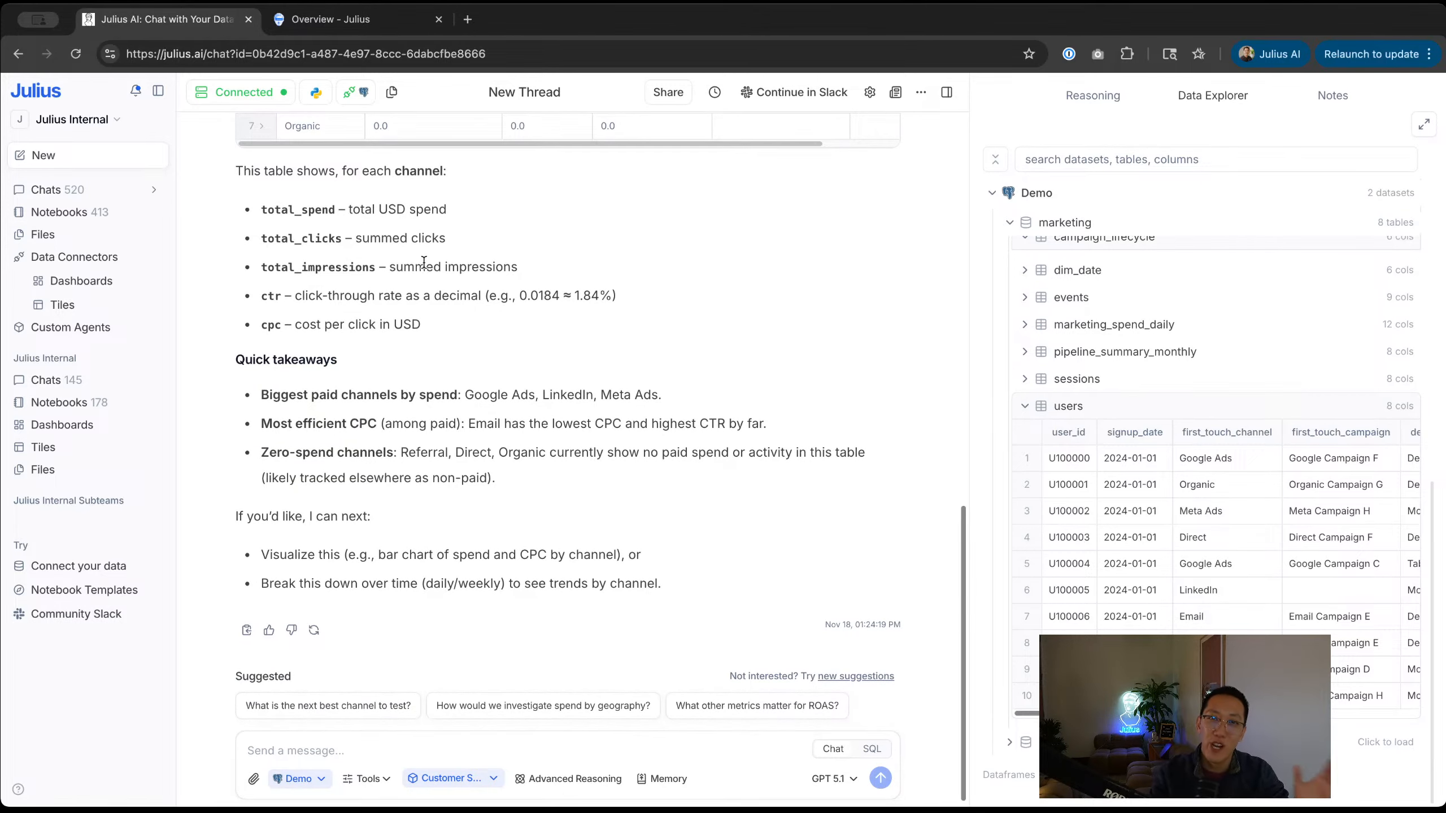
Step: Review the SQL, spend-by-channel table and takeaways, then go to the Notebooks page
scroll(507, 473, up, 10)
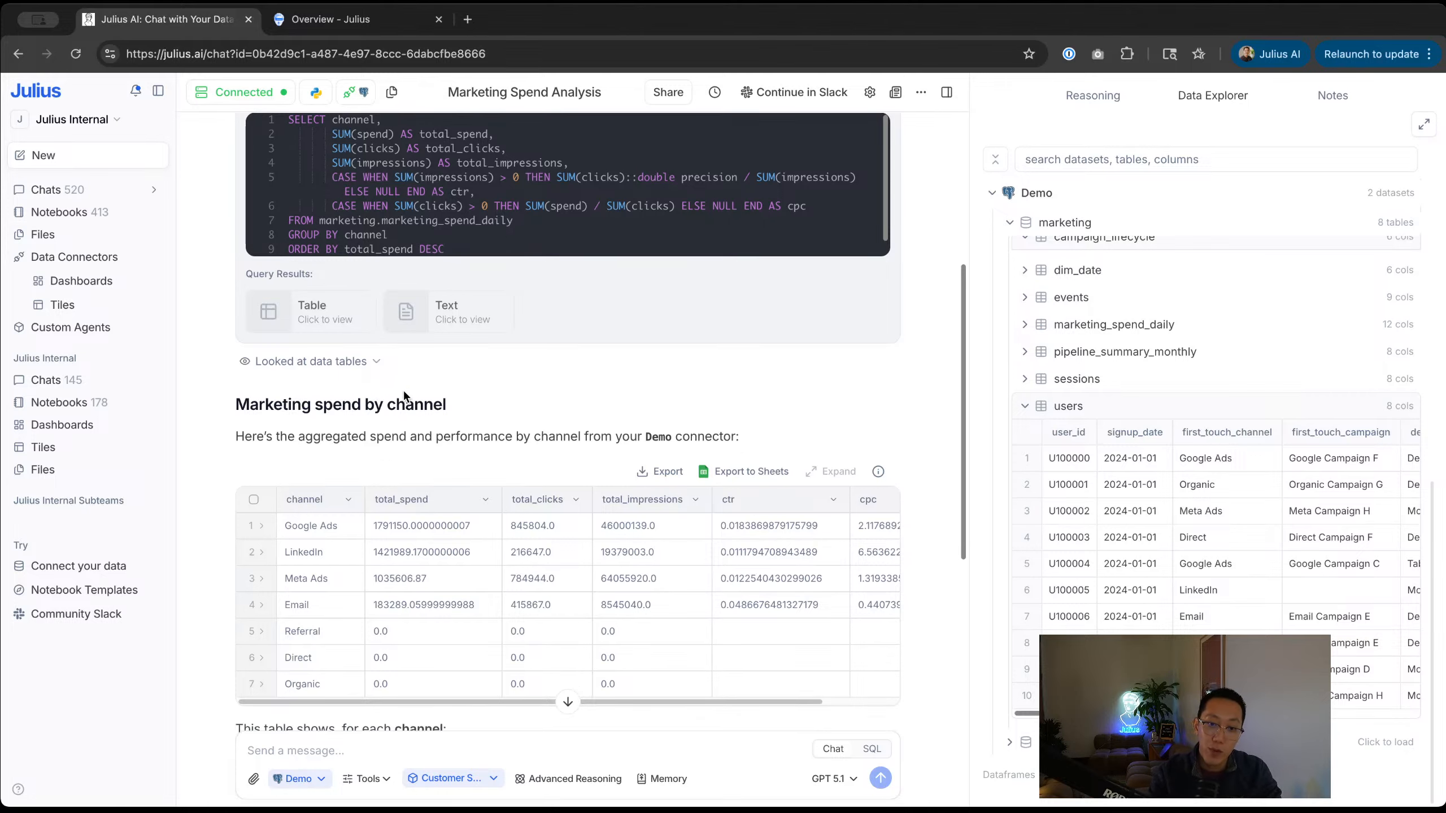
scroll(403, 390, up, 4)
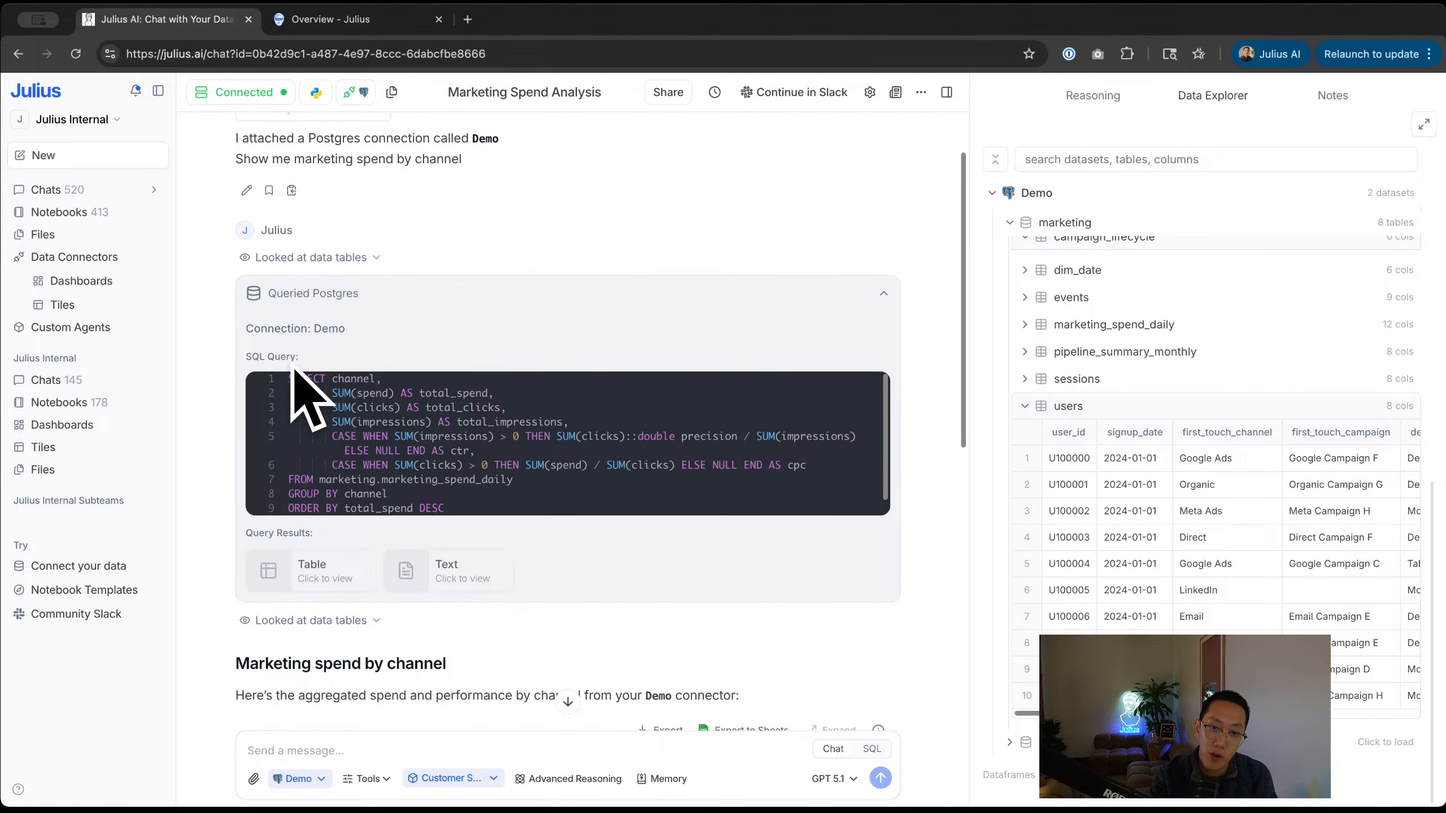
scroll(380, 409, down, 3)
scroll(381, 409, down, 5)
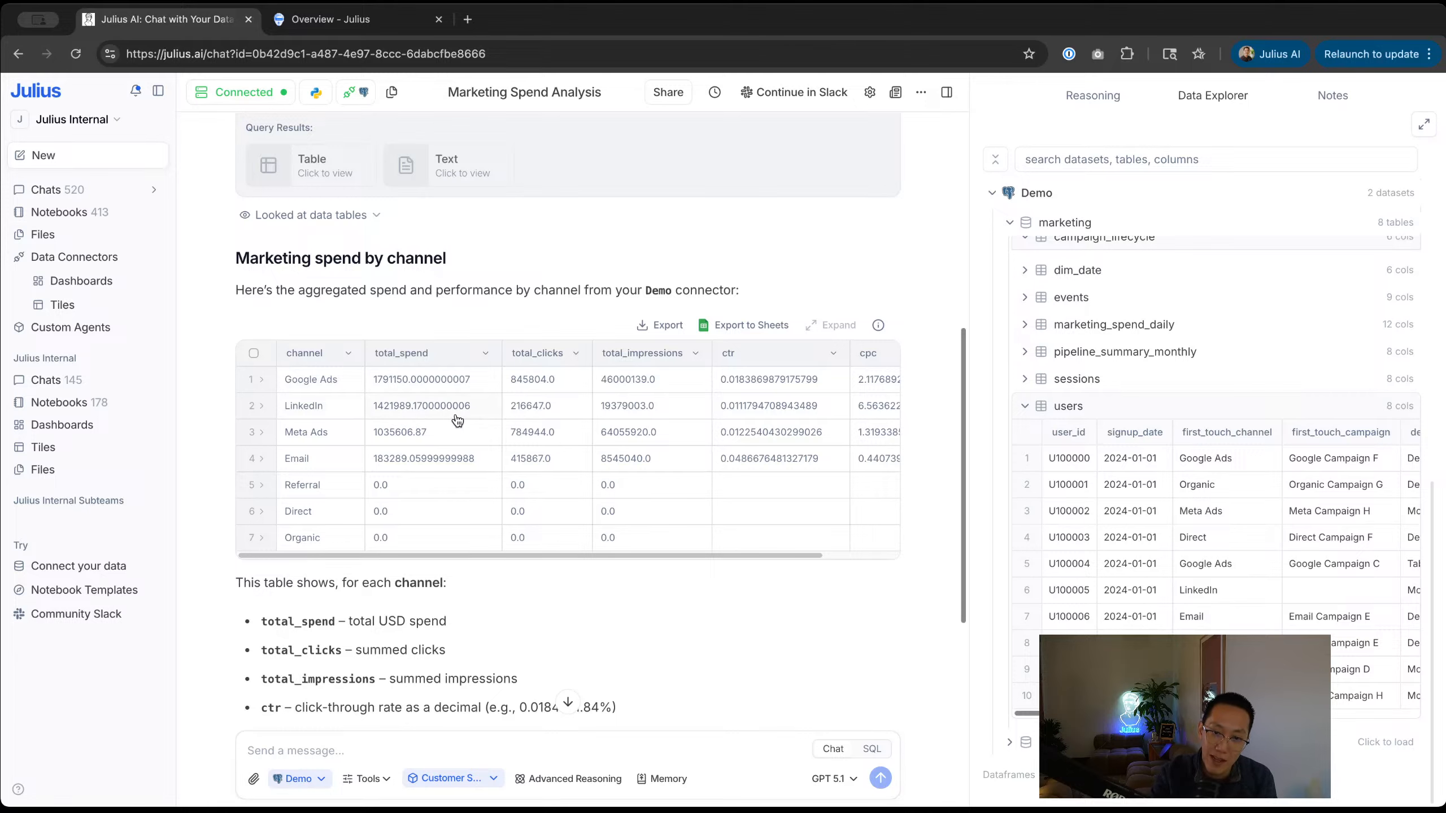
scroll(457, 420, down, 10)
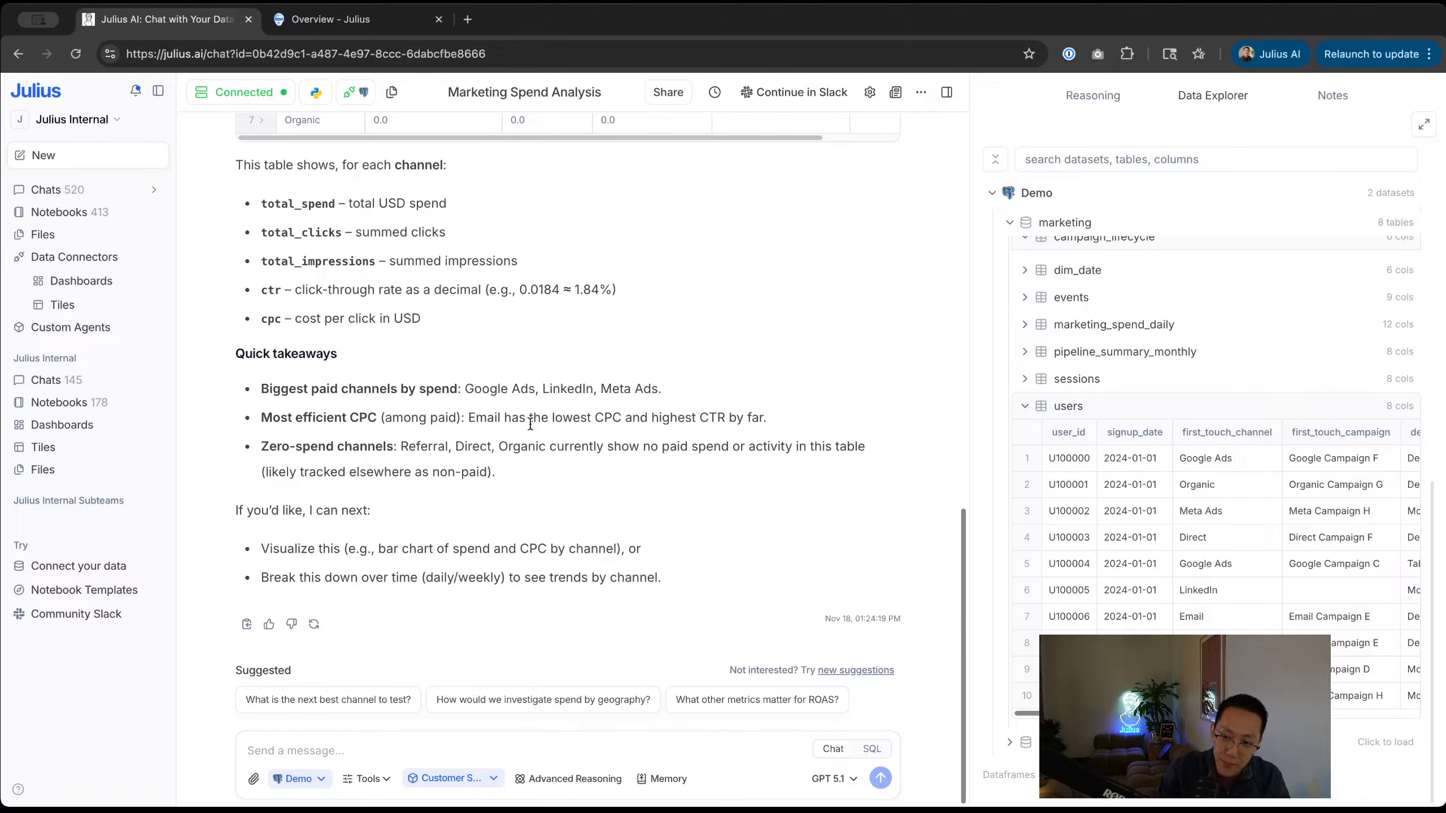
click(75, 219)
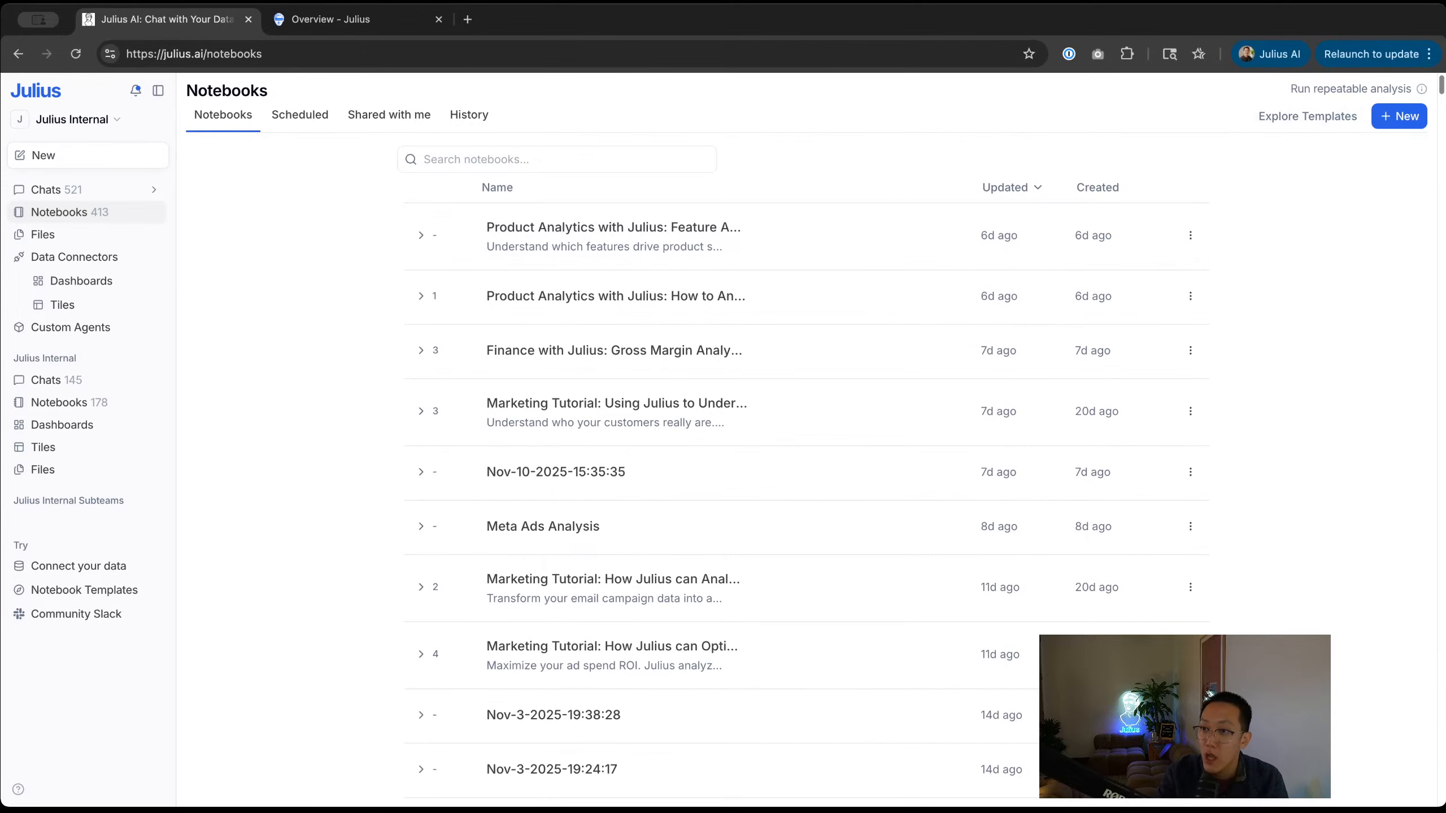
Step: Create a new notebook with the Demo connection as its data source
click(1405, 117)
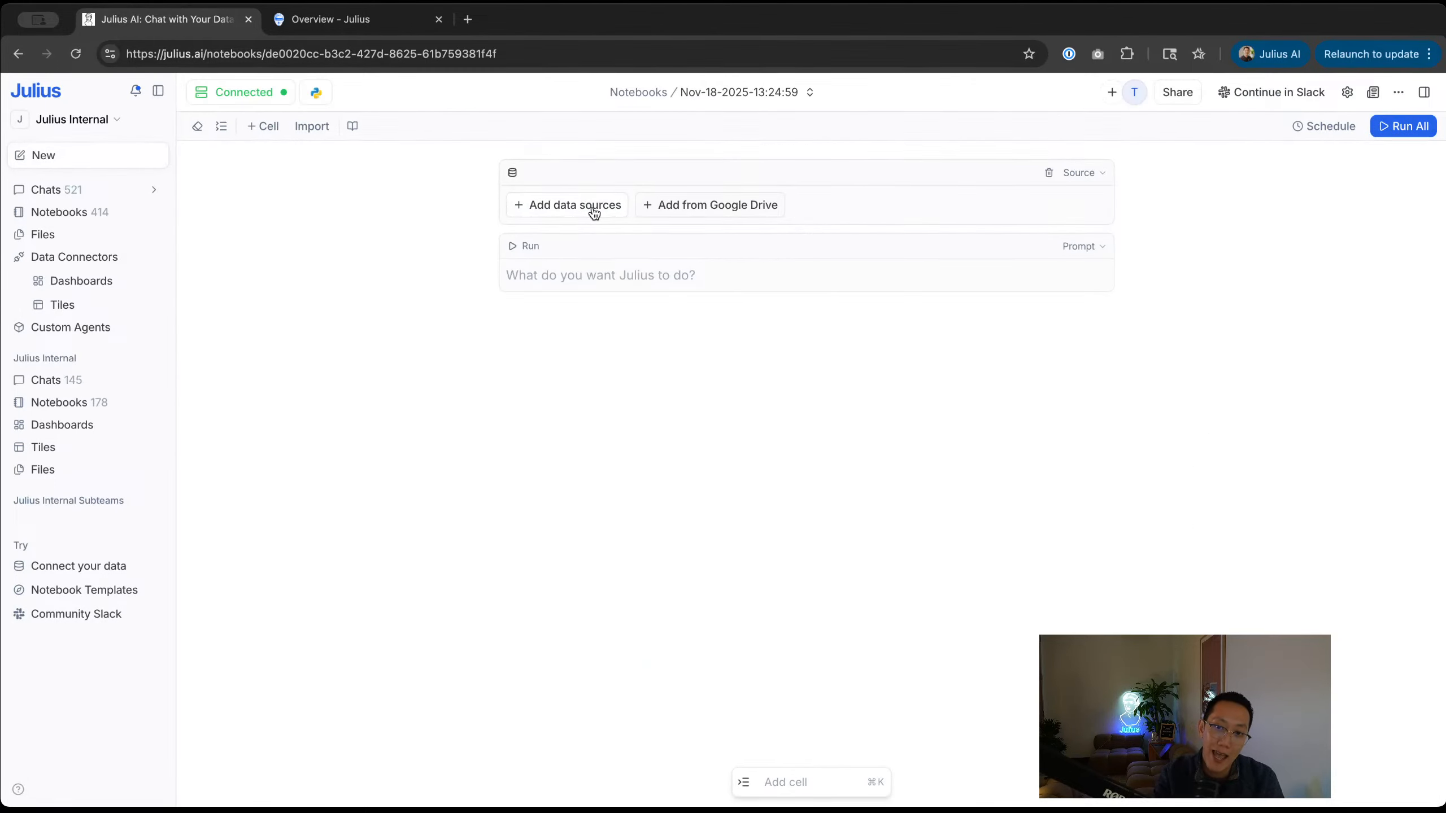
click(594, 206)
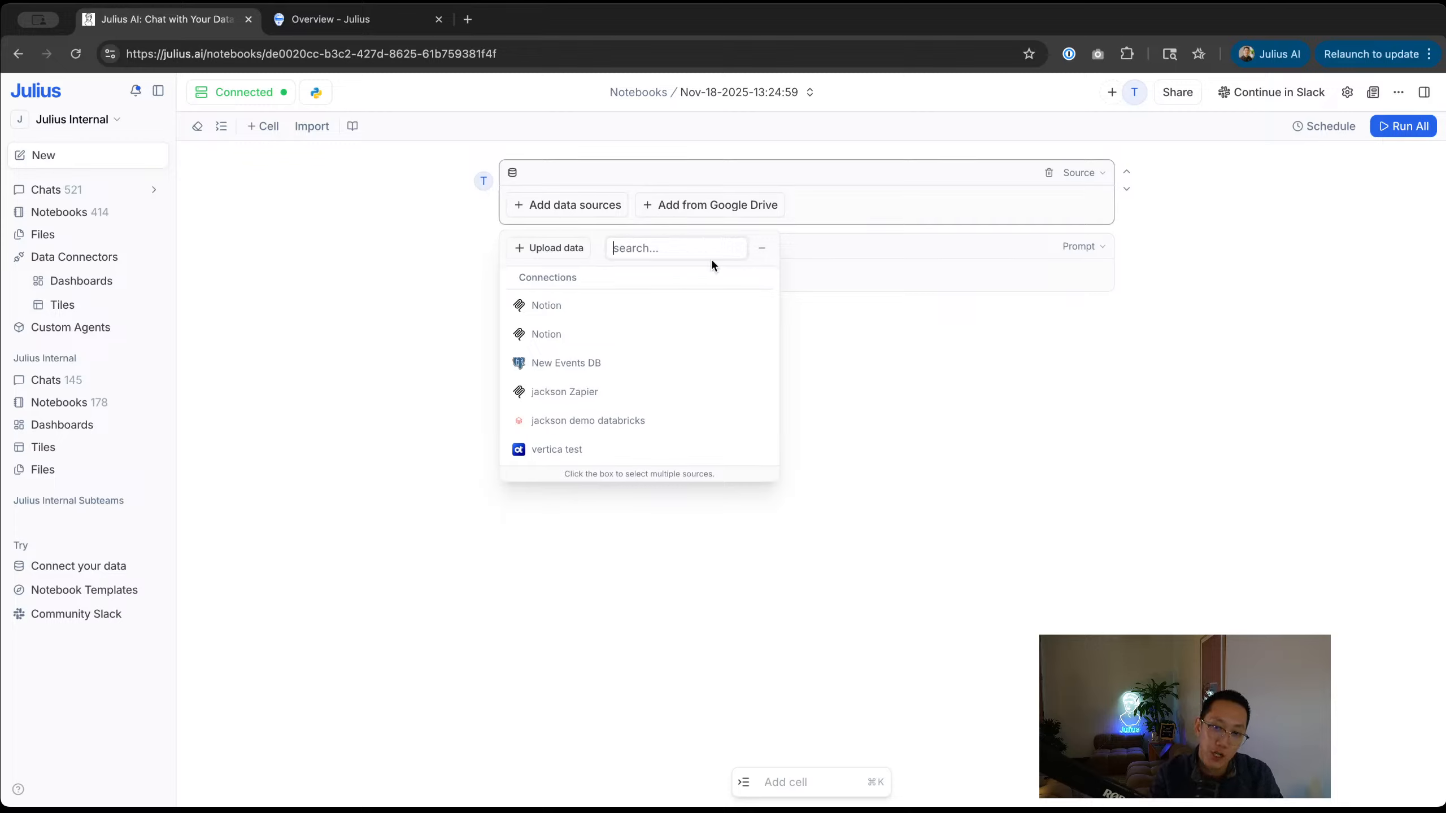
text(demo)
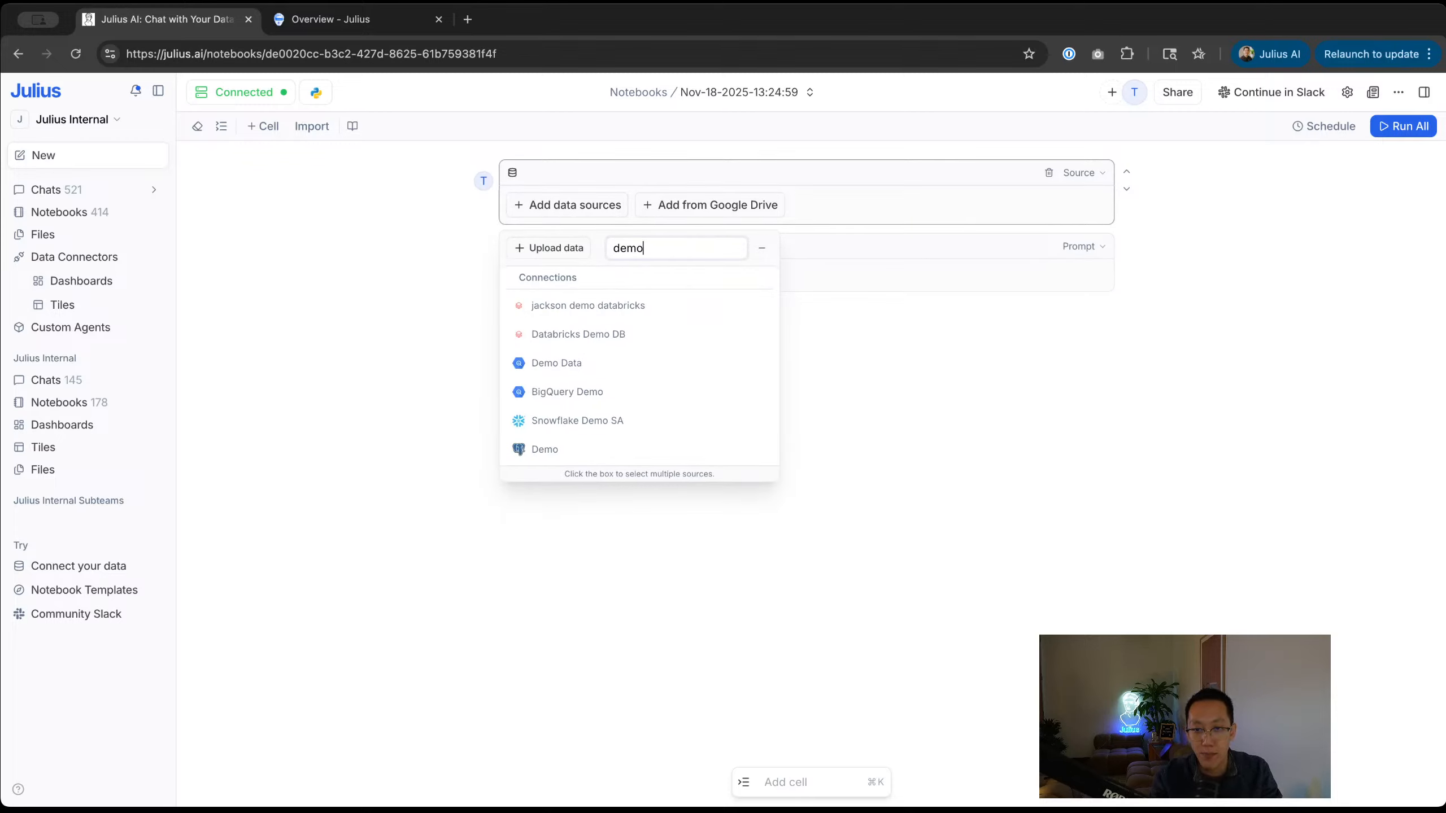
click(586, 447)
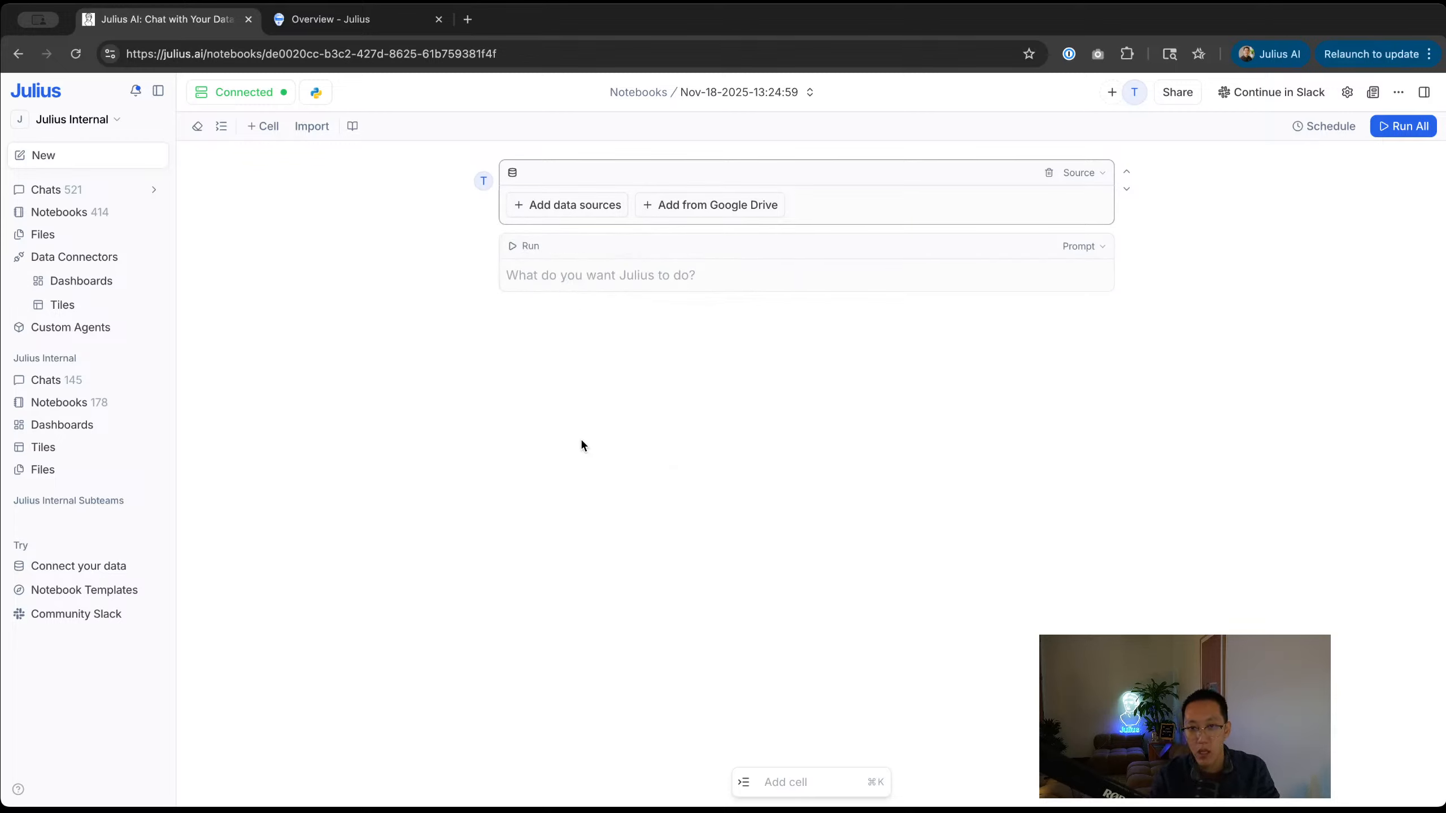
Step: Enter 'Pull my marketing spend by channel' in the notebook's Prompt cell
click(633, 281)
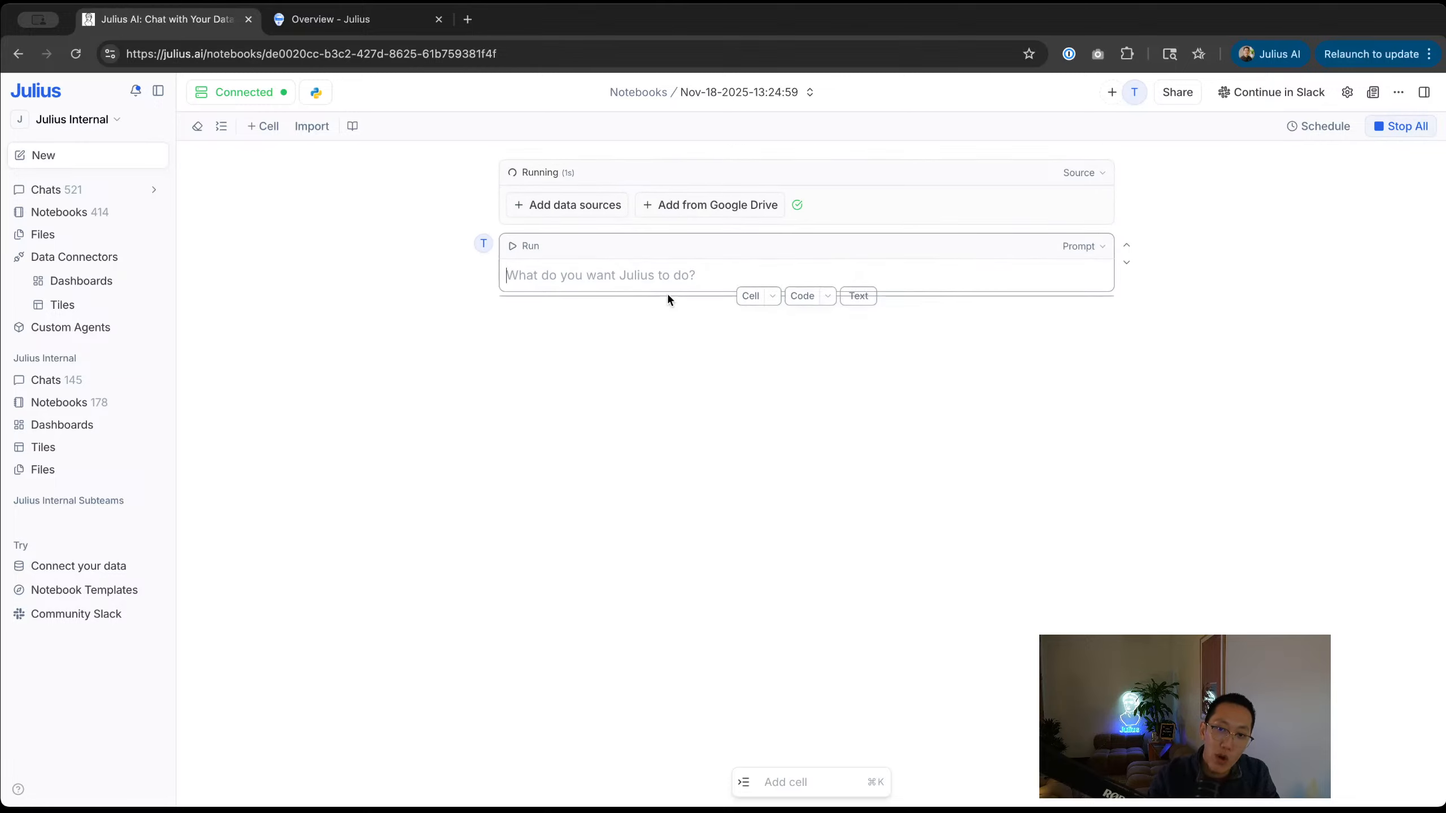
text(Pull my)
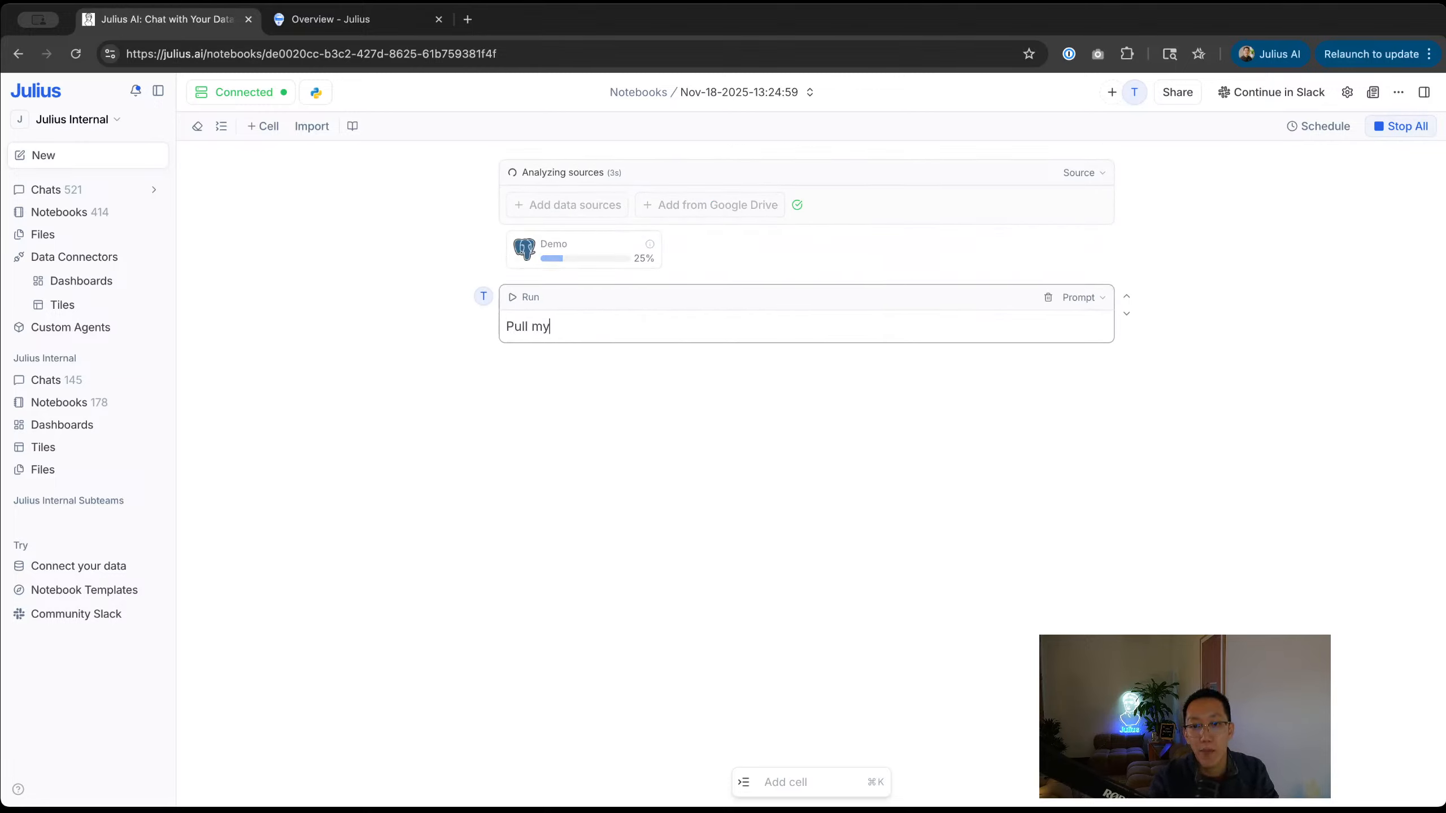
text( market)
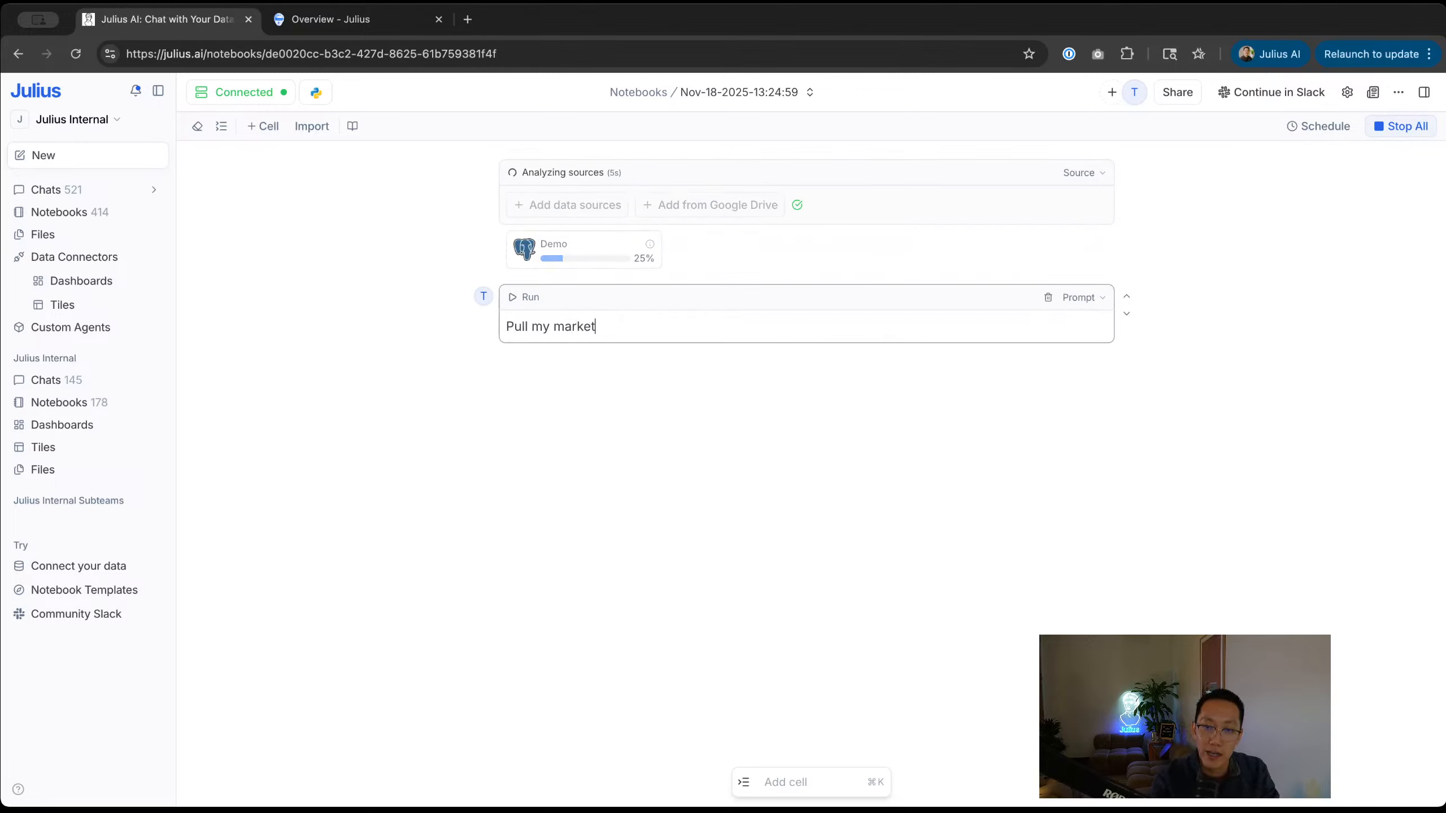
text(ing psend by channel)
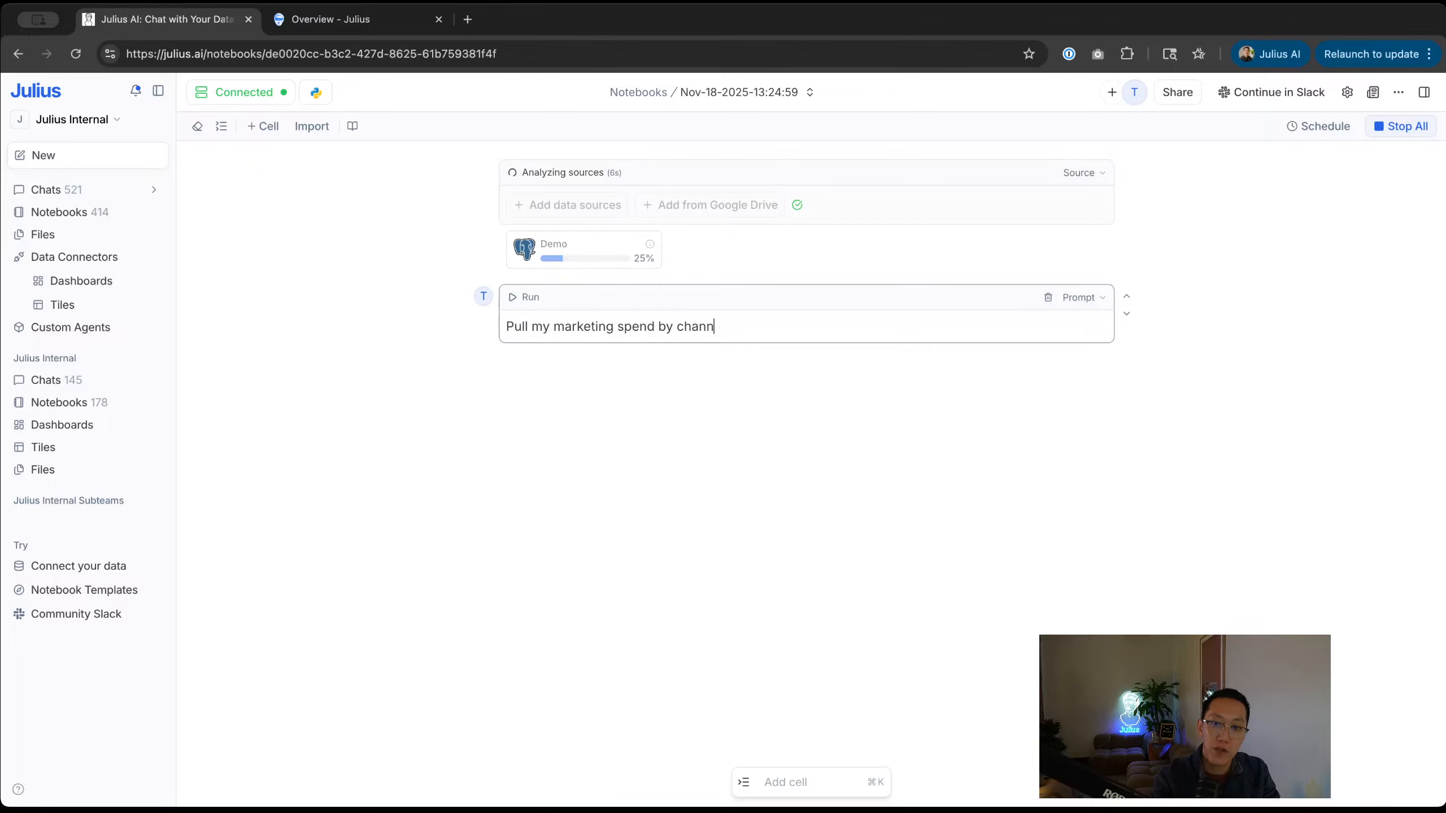
click(636, 395)
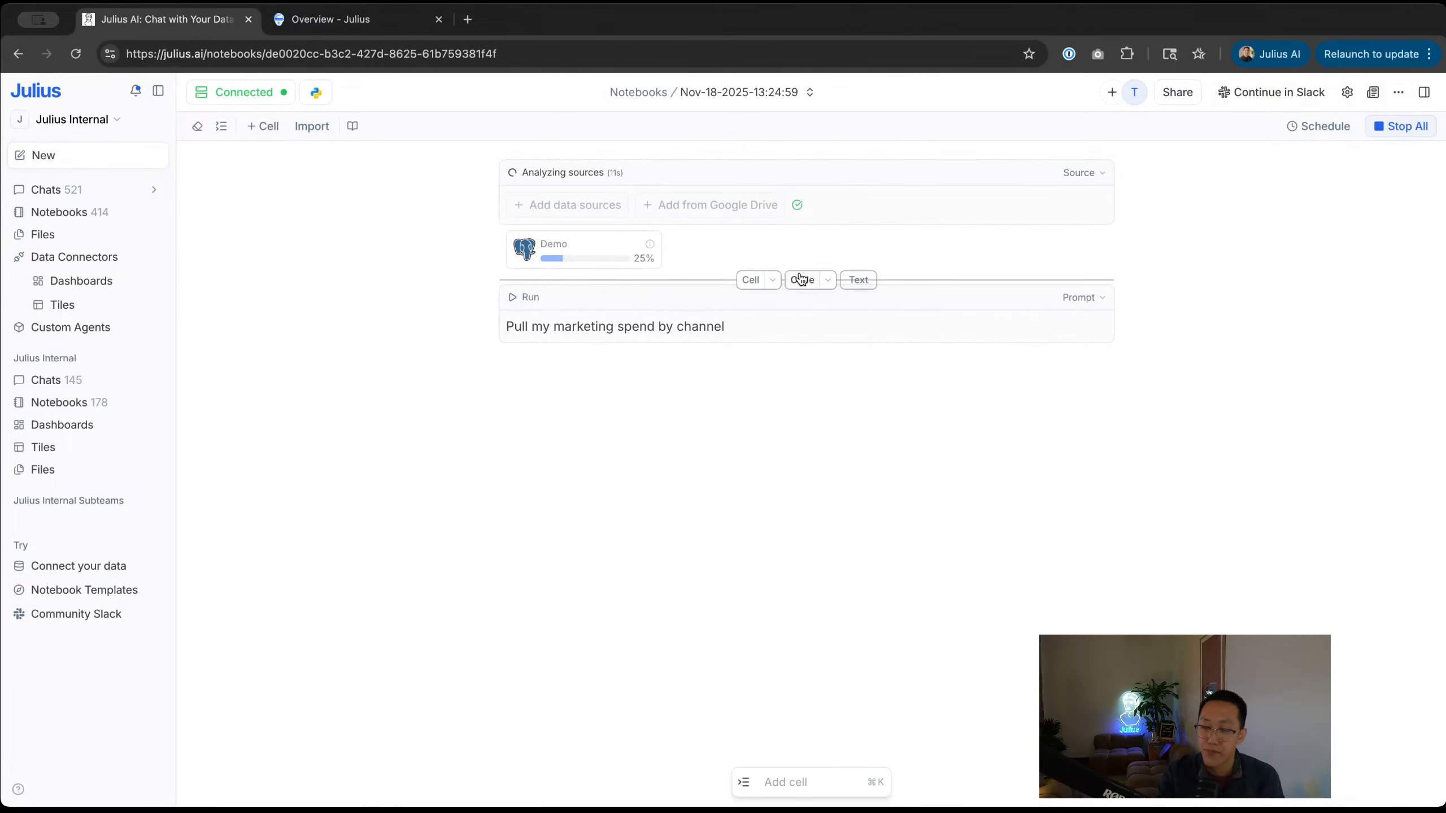
Step: Stop the stalled source analysis and re-add Demo as the notebook's data source
mouse_move(558, 246)
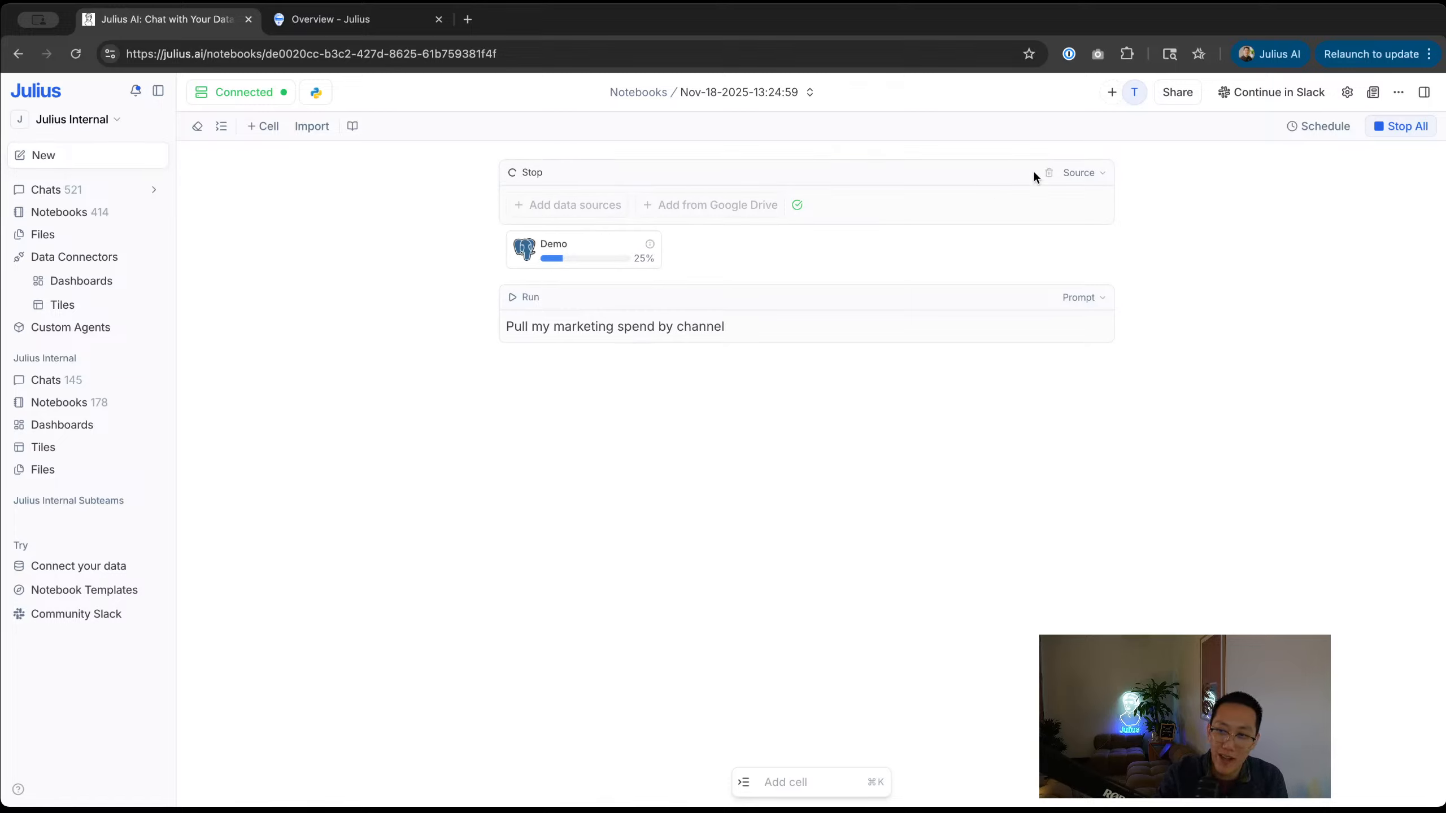
click(521, 172)
click(580, 202)
scroll(574, 342, down, 5)
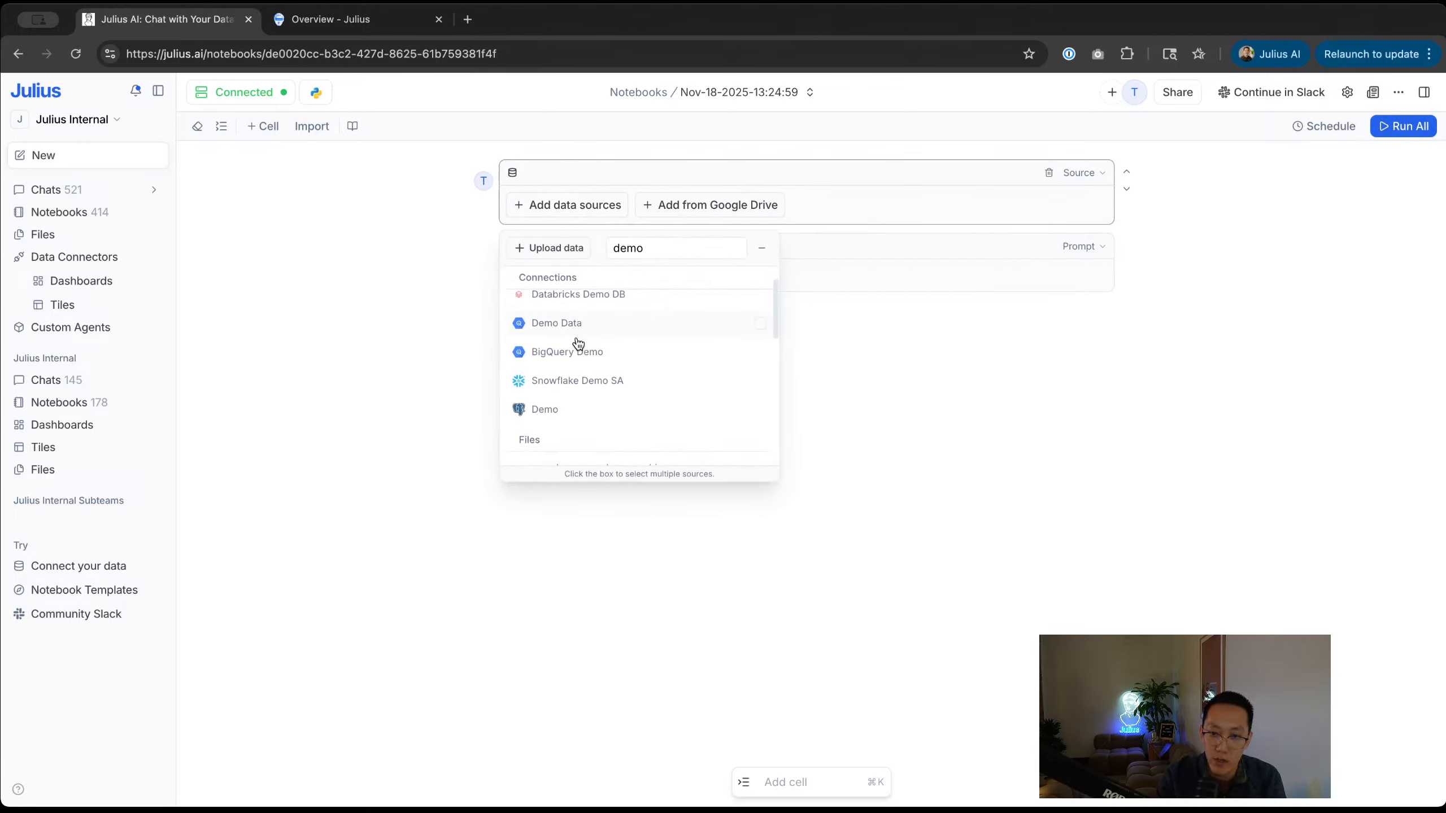
scroll(570, 382, up, 5)
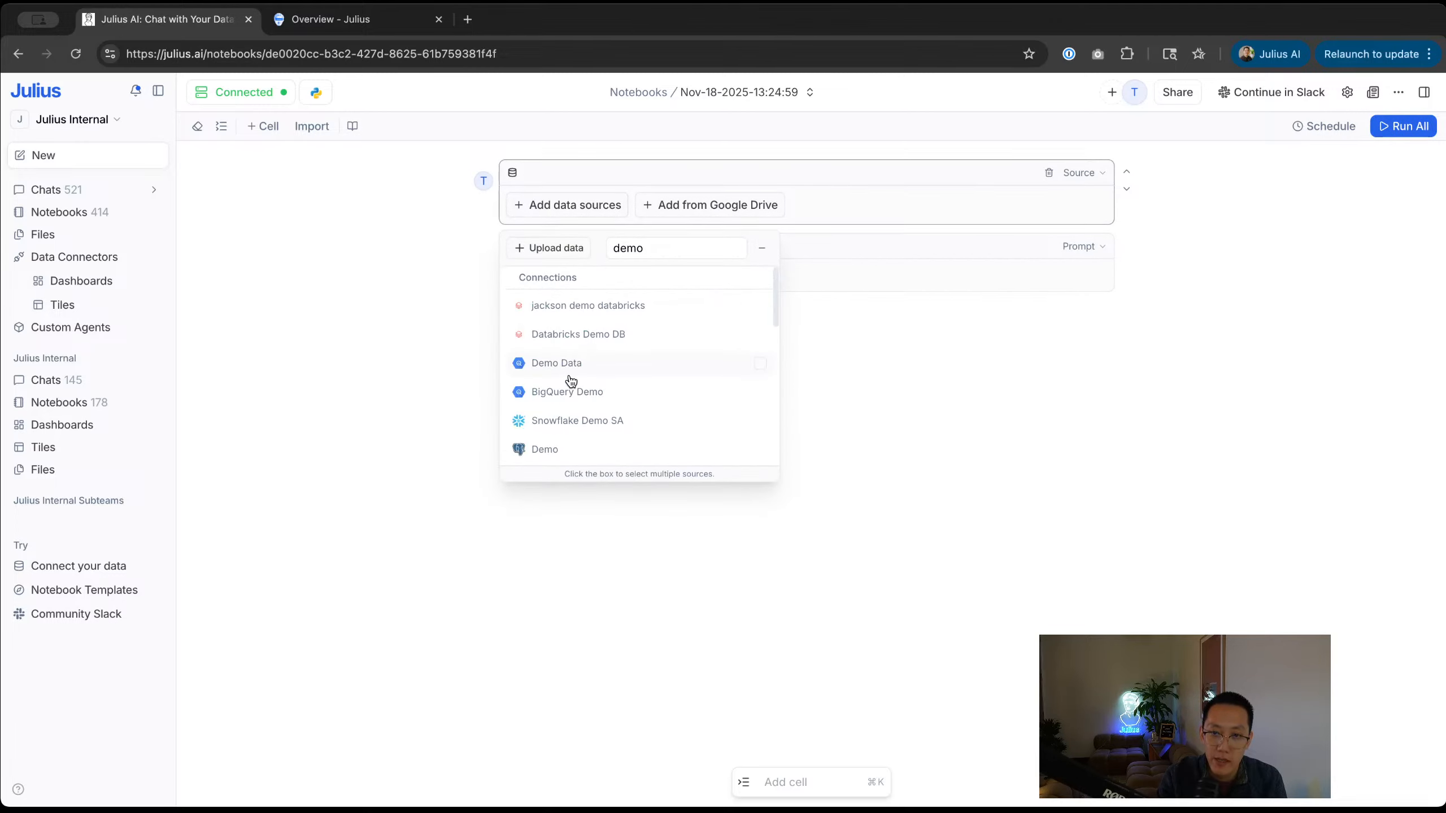
scroll(571, 381, down, 1)
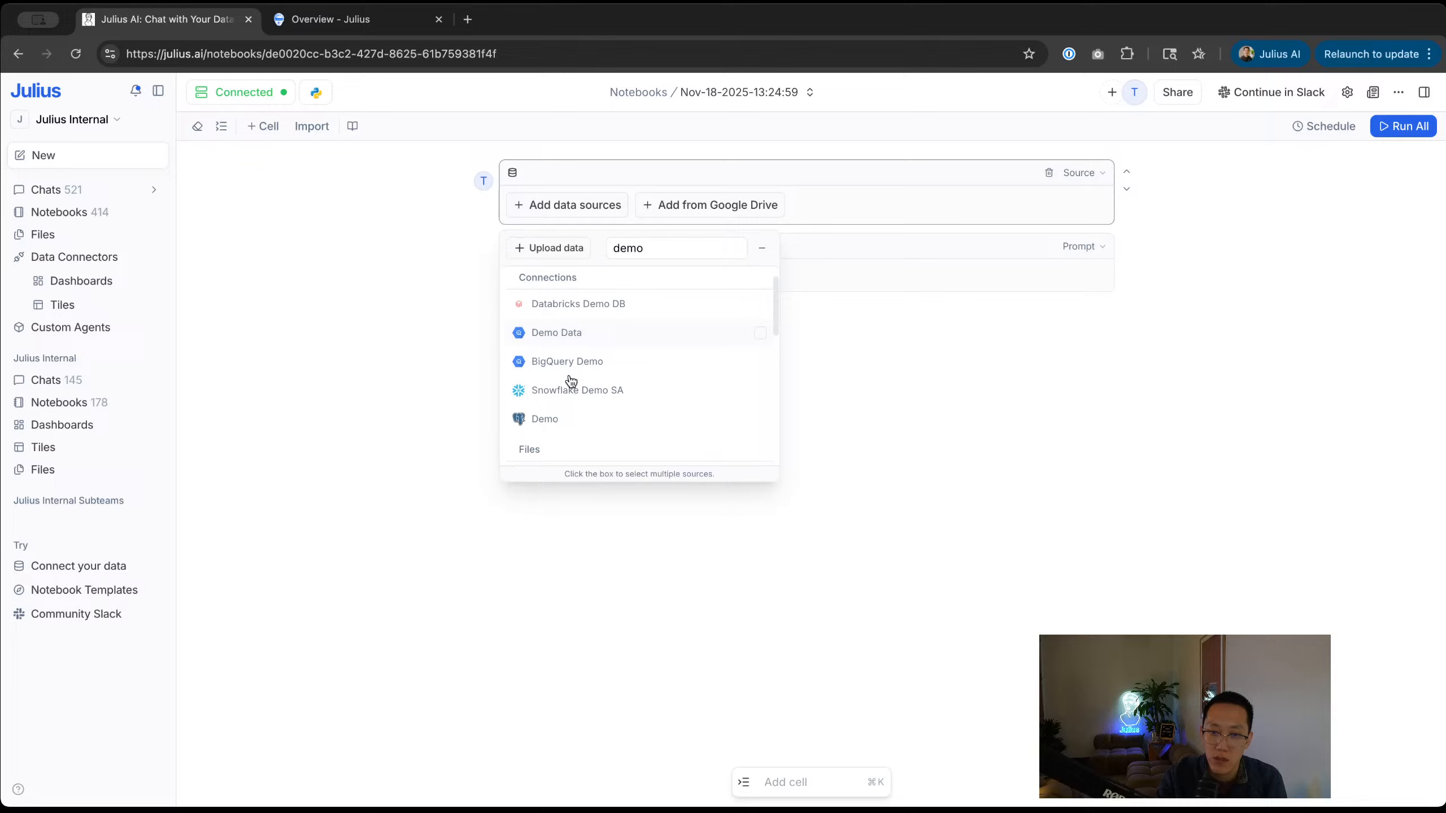
click(546, 420)
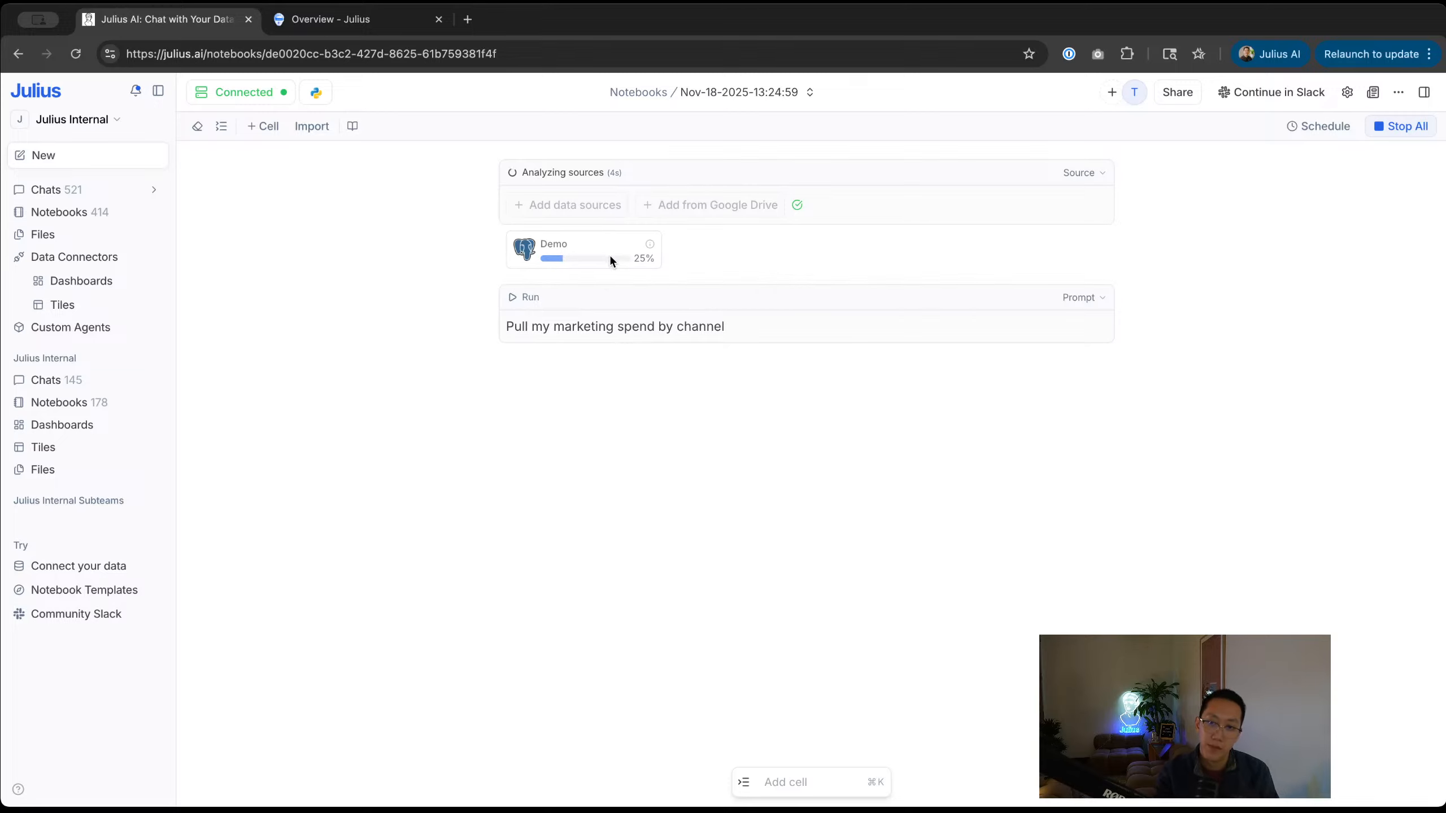
Step: In a second tab, start a new chat and try attaching the Demo connector, searching 'demo'
middle_click(18, 56)
click(316, 27)
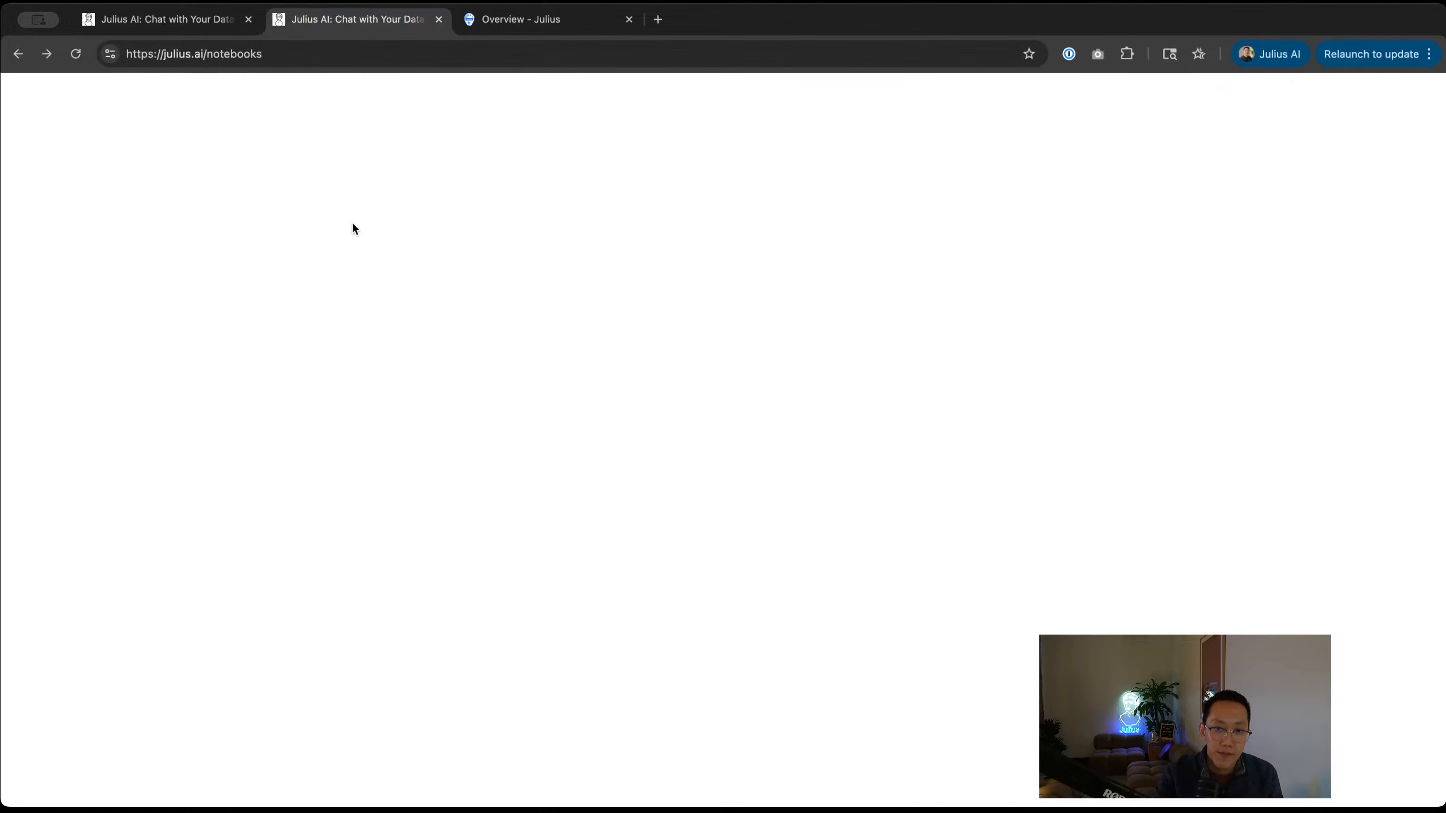
click(57, 190)
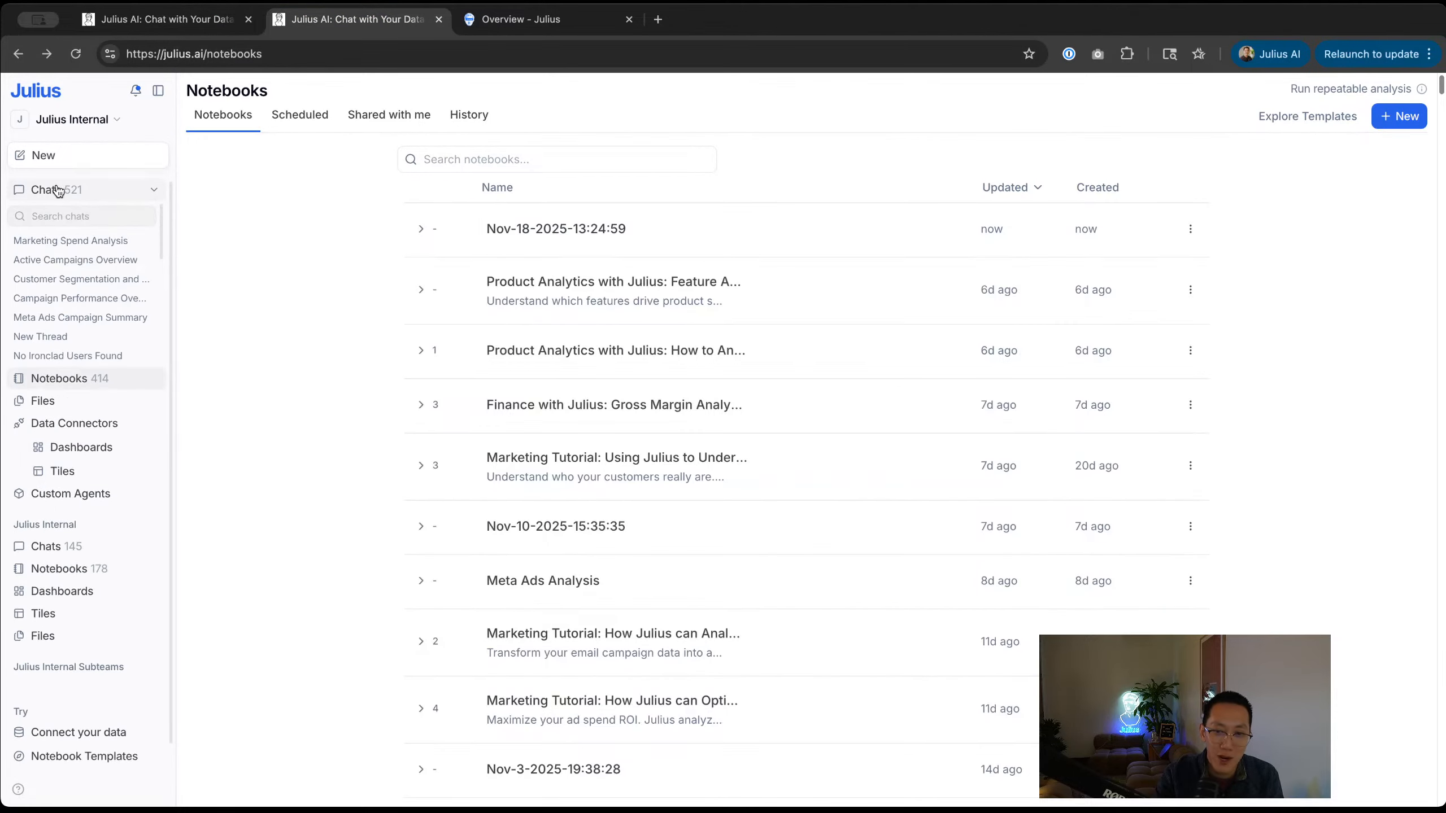
click(55, 155)
click(59, 191)
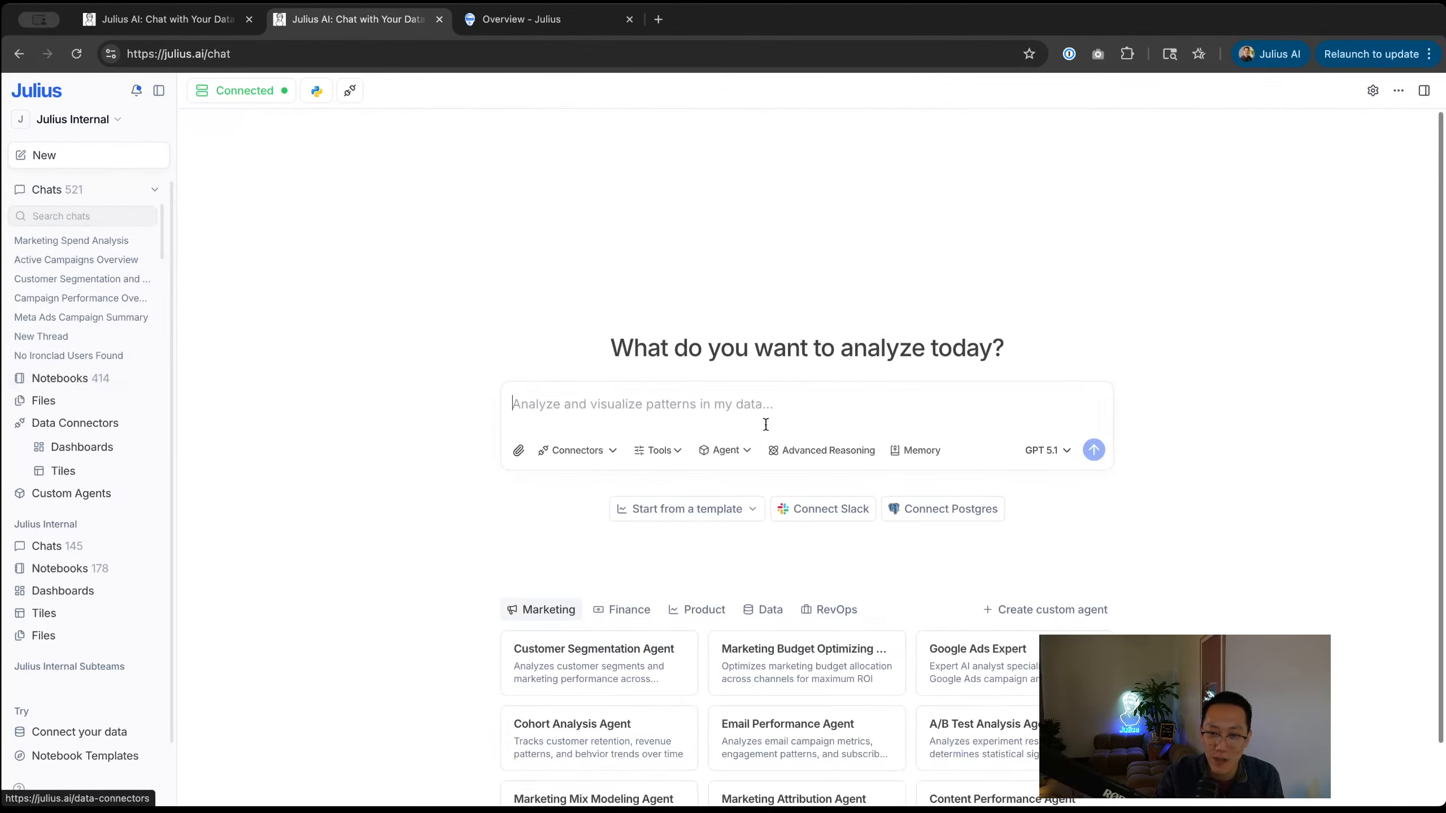
click(586, 451)
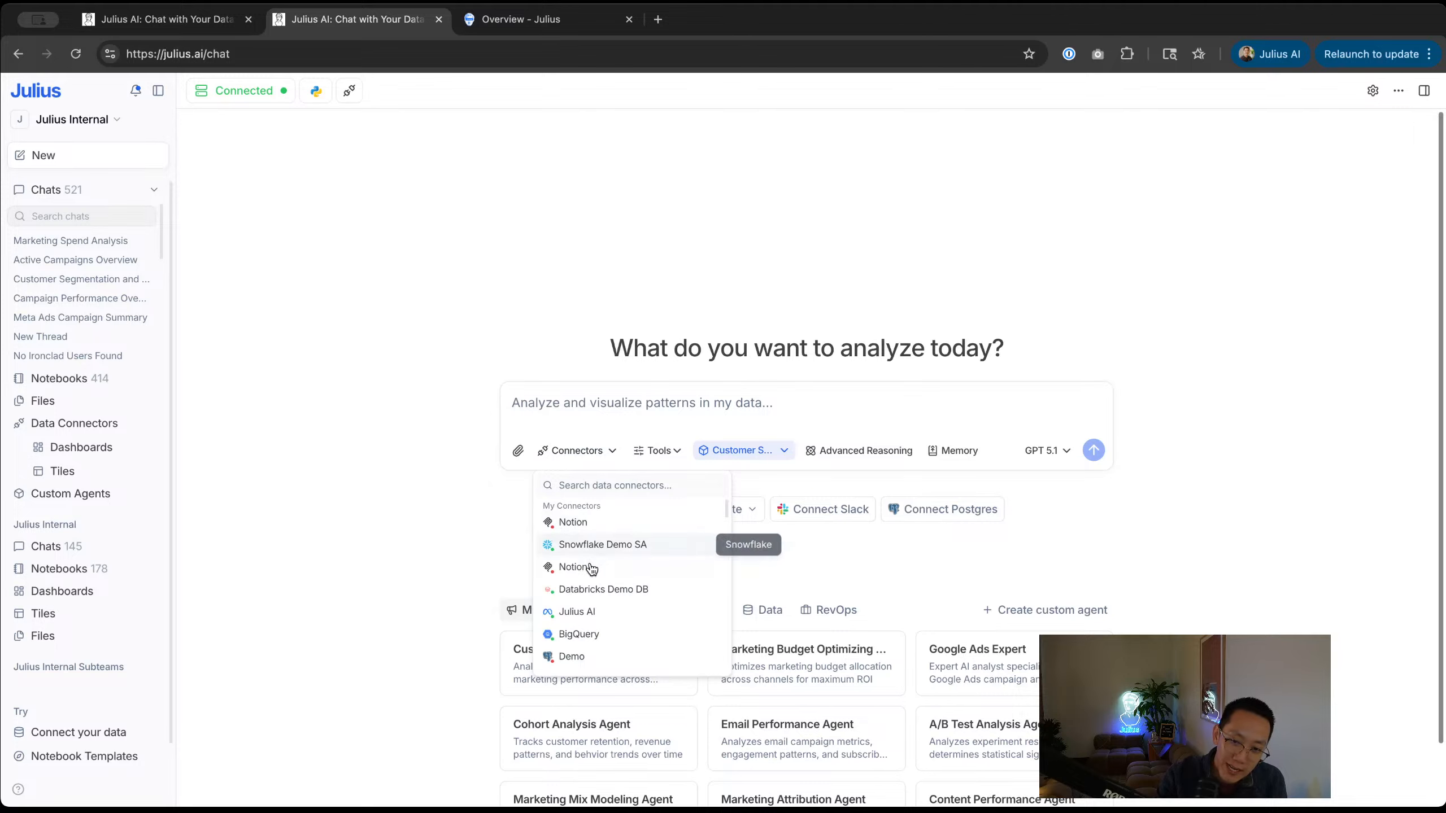
scroll(595, 649, down, 3)
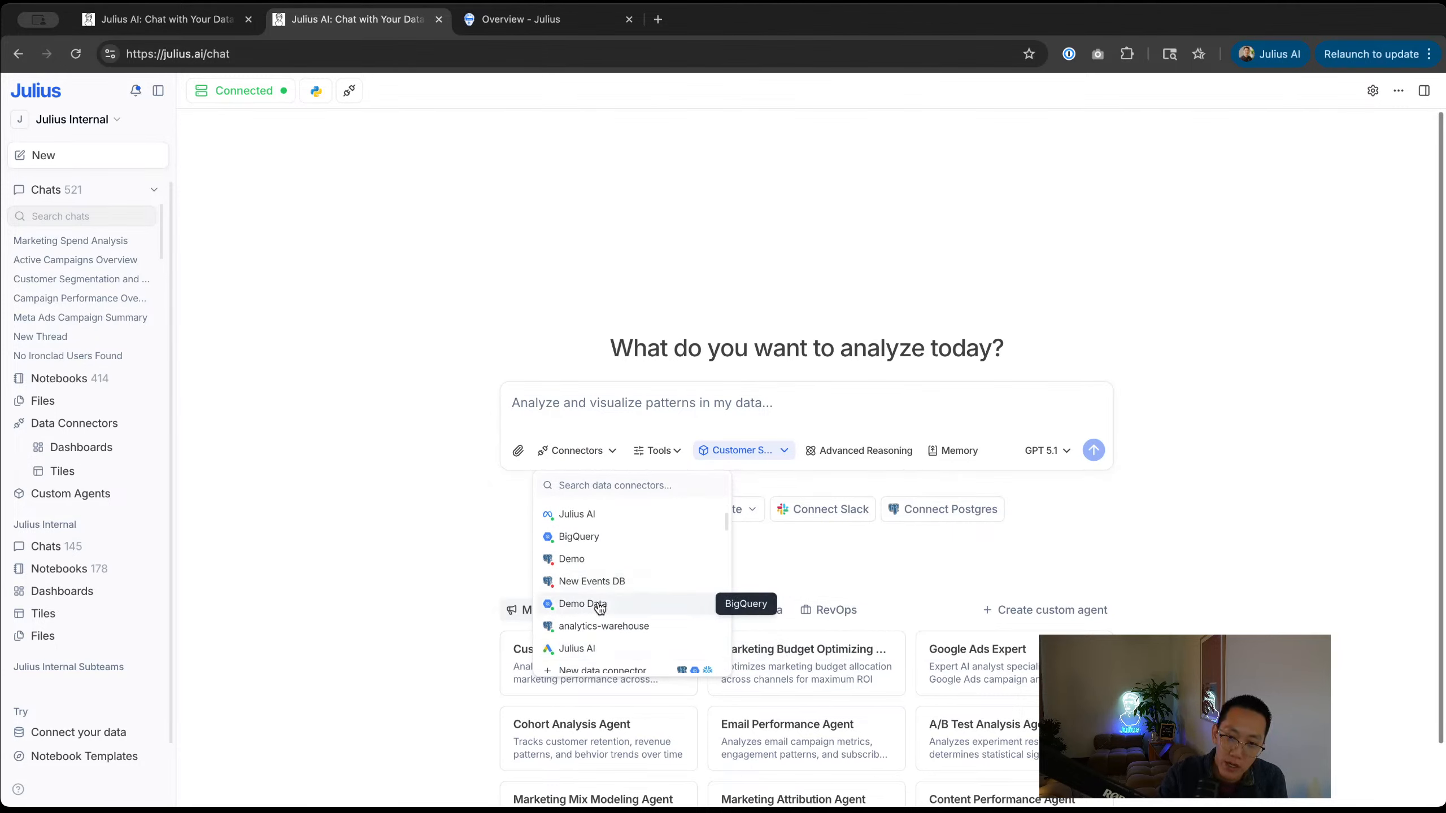
click(600, 564)
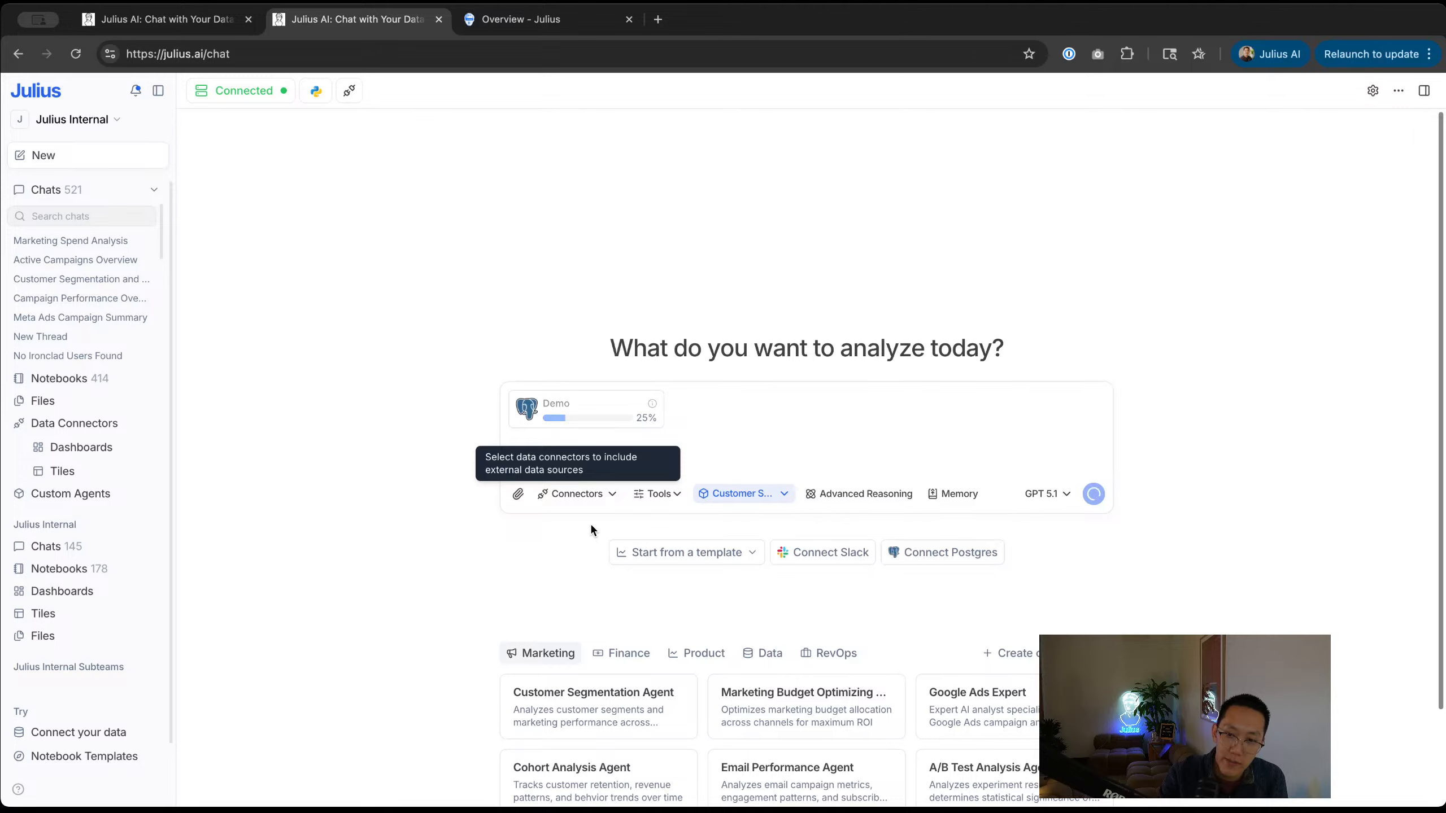
click(585, 503)
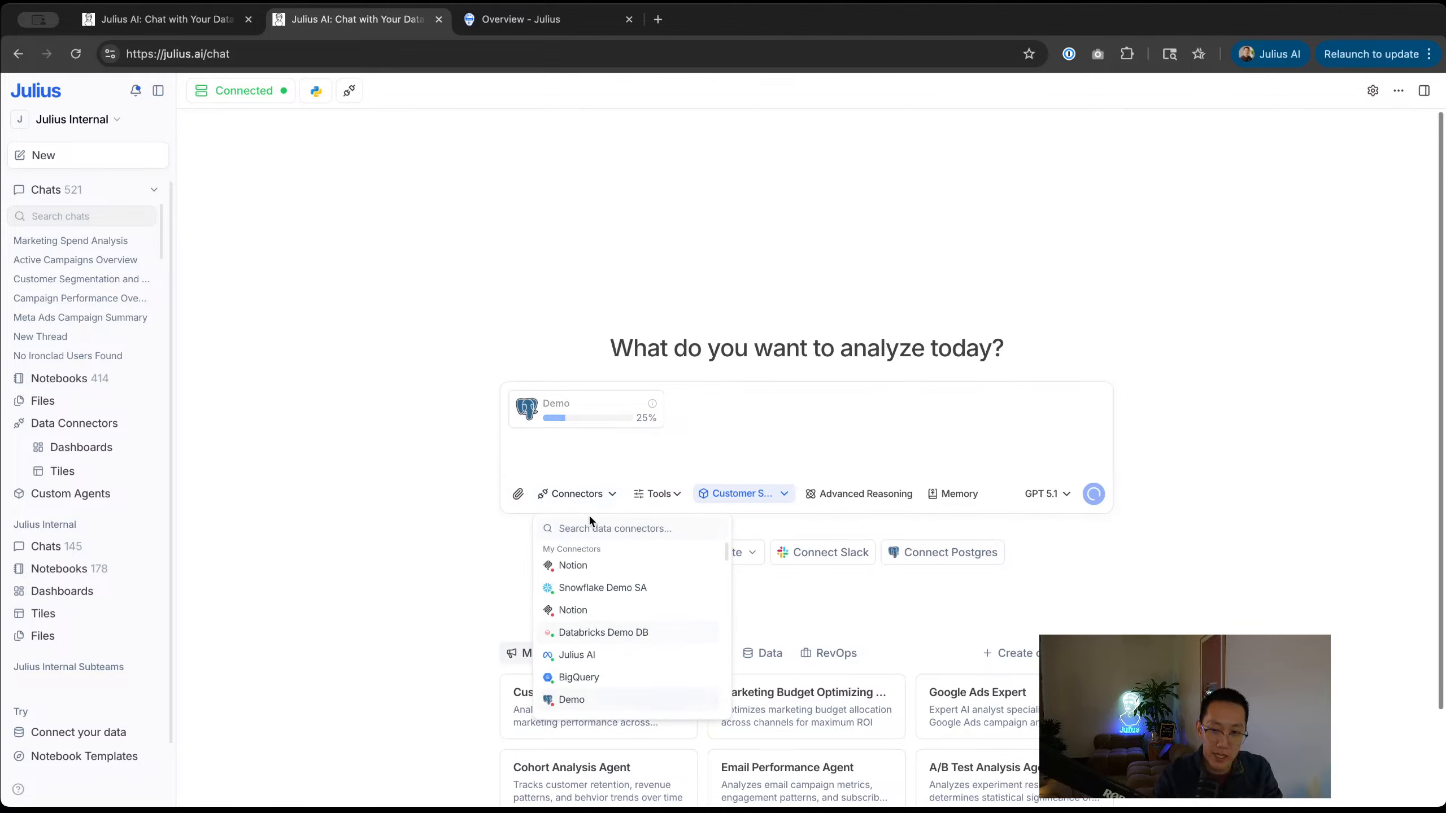
text(demo)
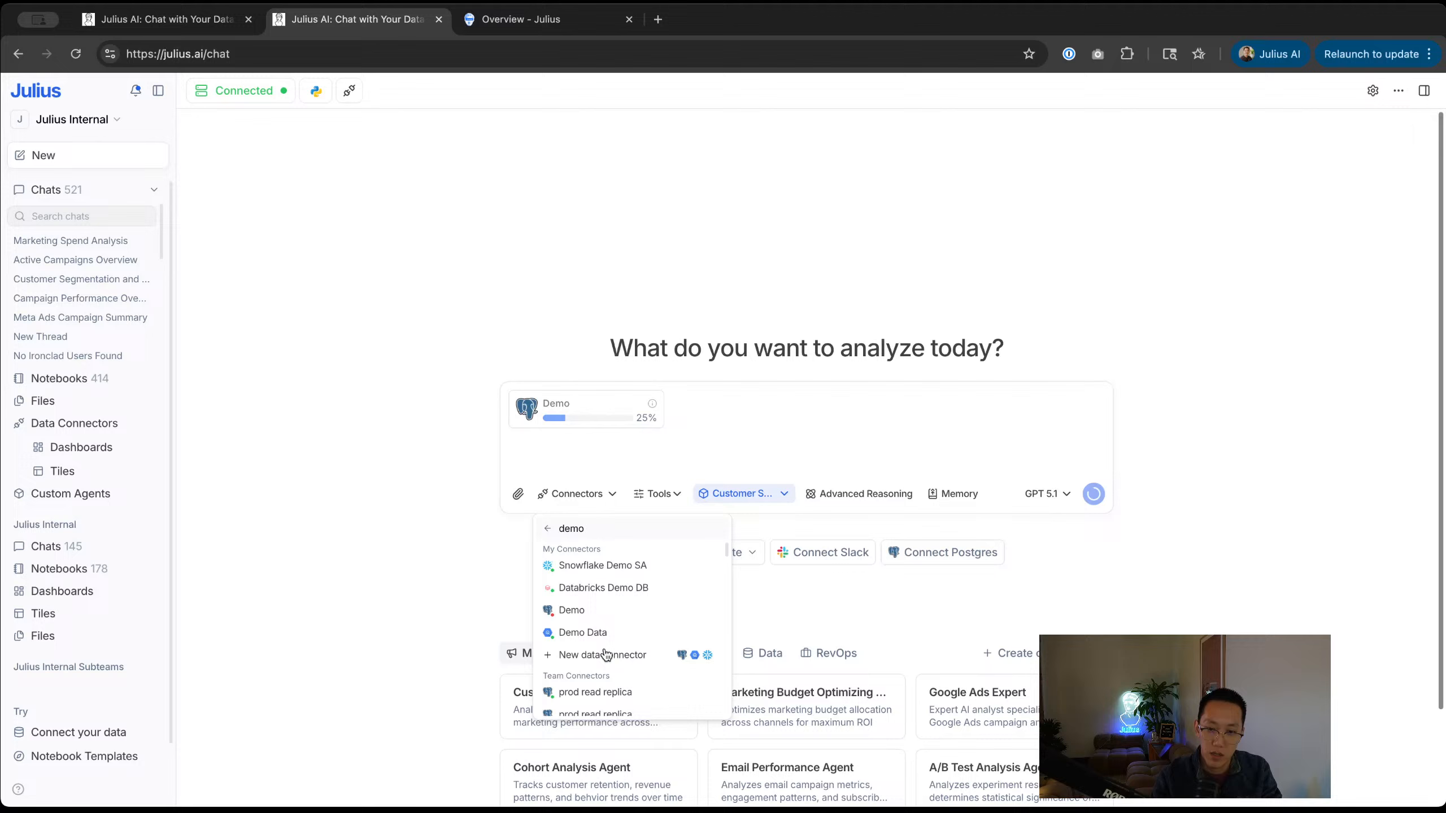
scroll(603, 657, down, 5)
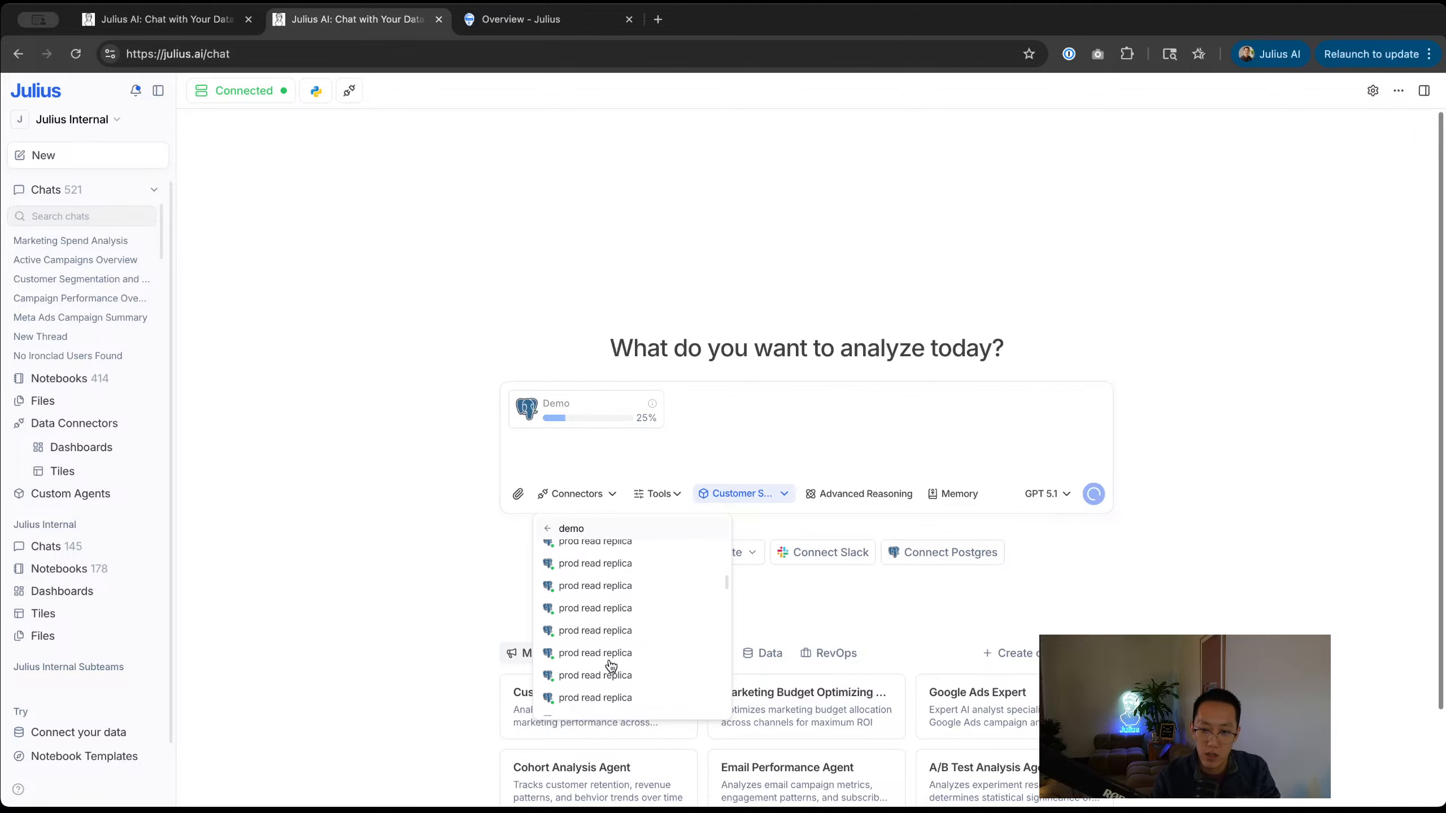
scroll(603, 655, up, 5)
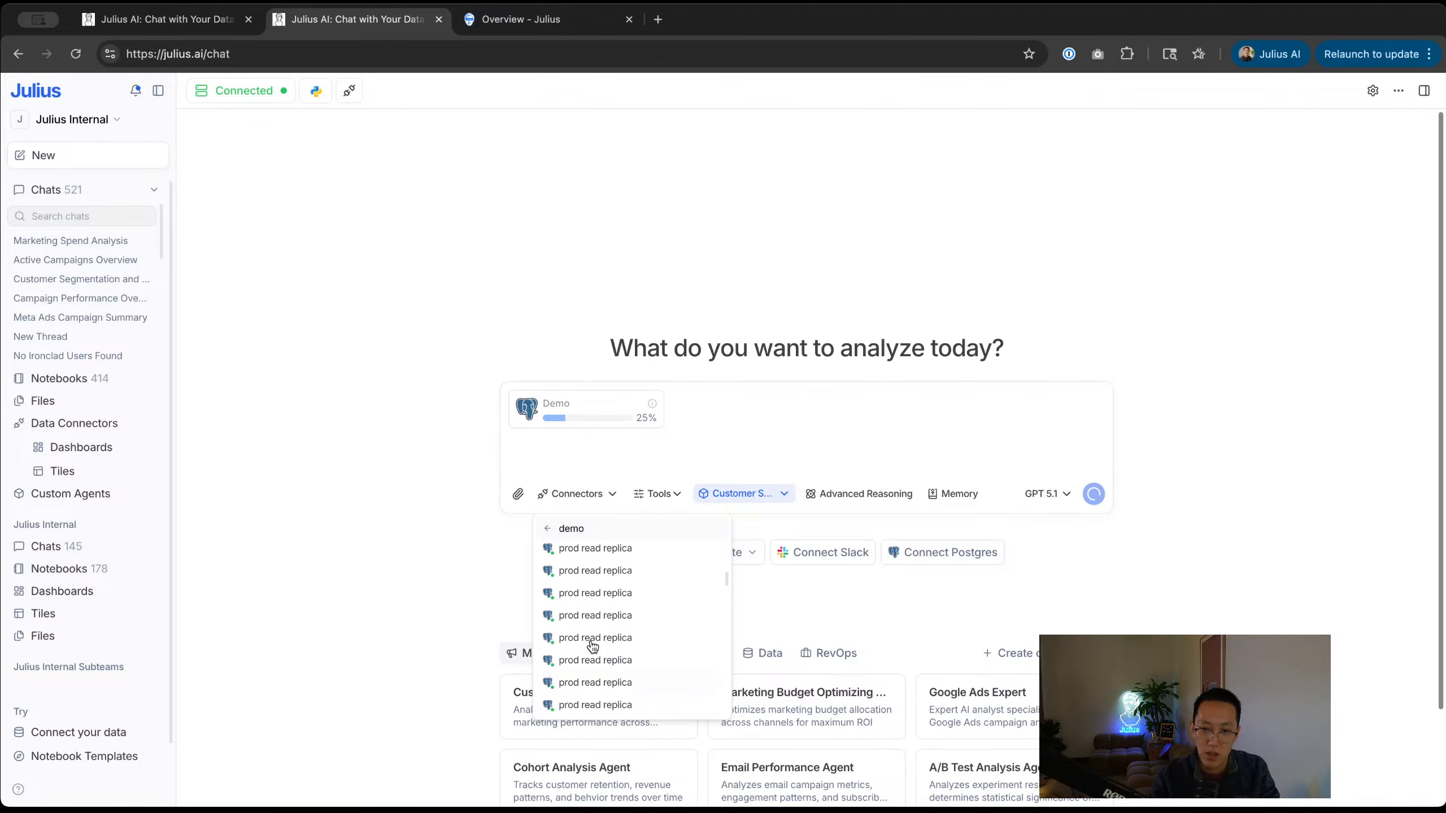
mouse_move(601, 619)
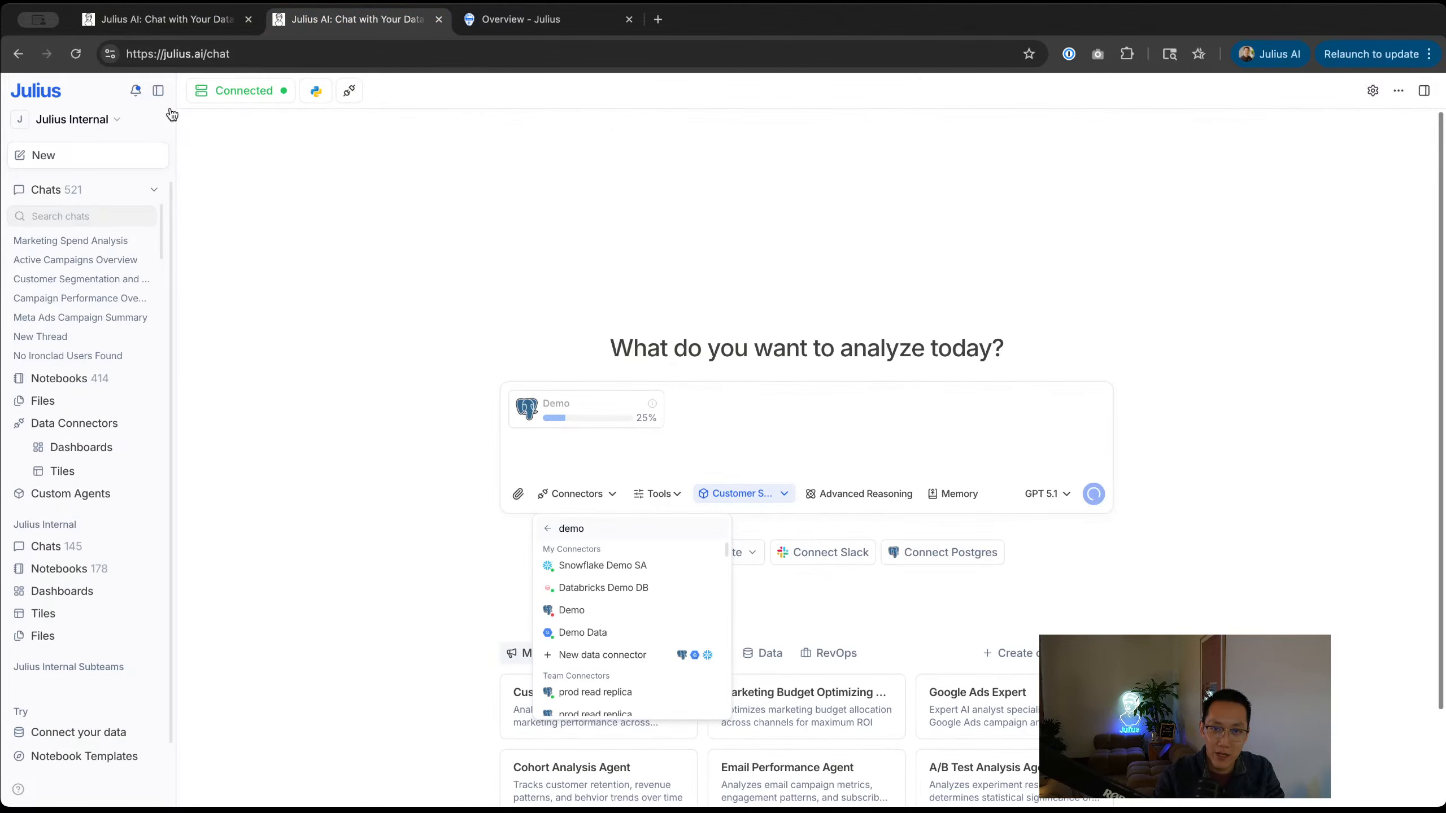
Step: Open the Marketing Spend Analysis chat, close the New Thread tab, and return to the original notebook
super+click(19, 56)
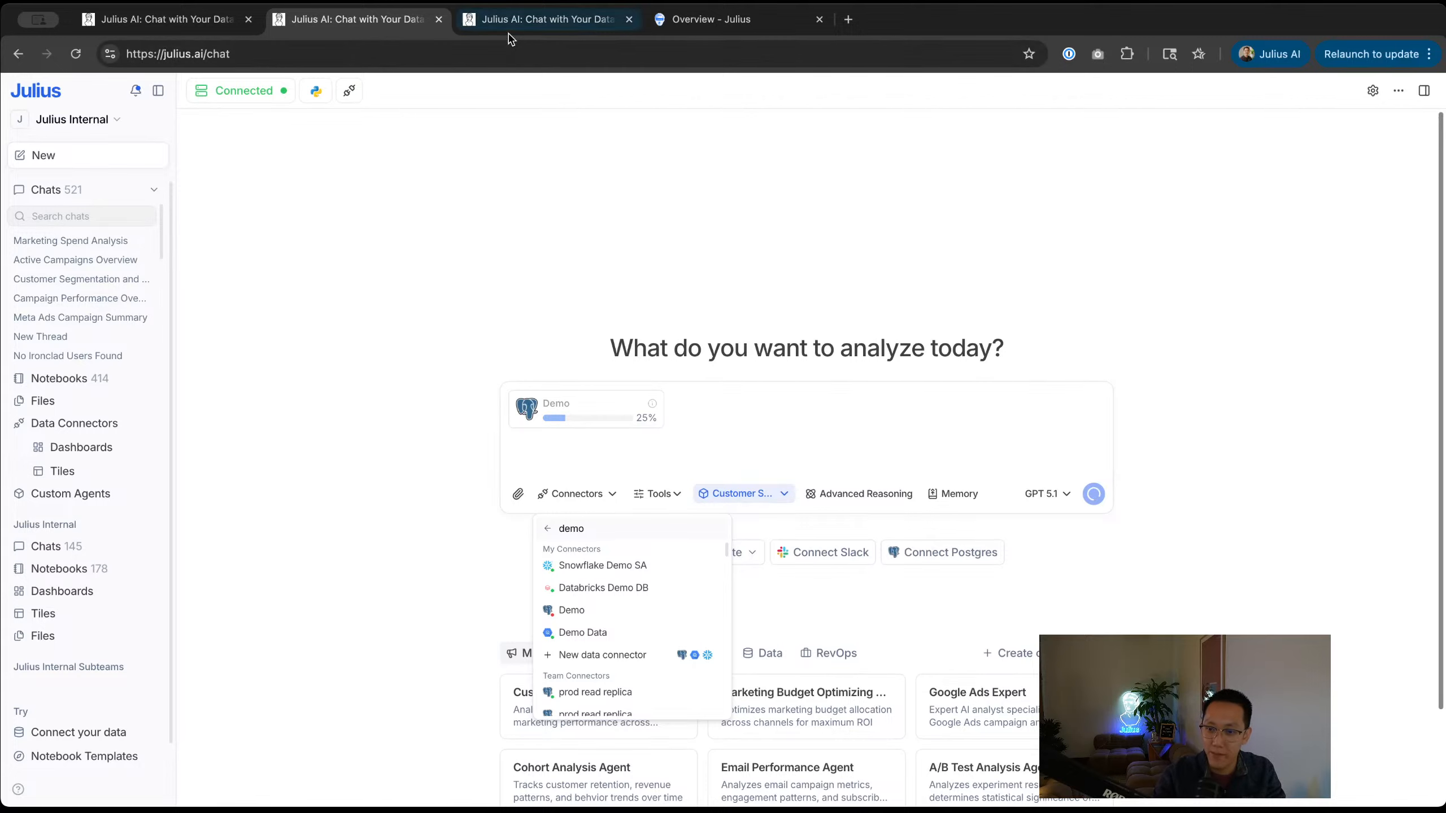
click(509, 32)
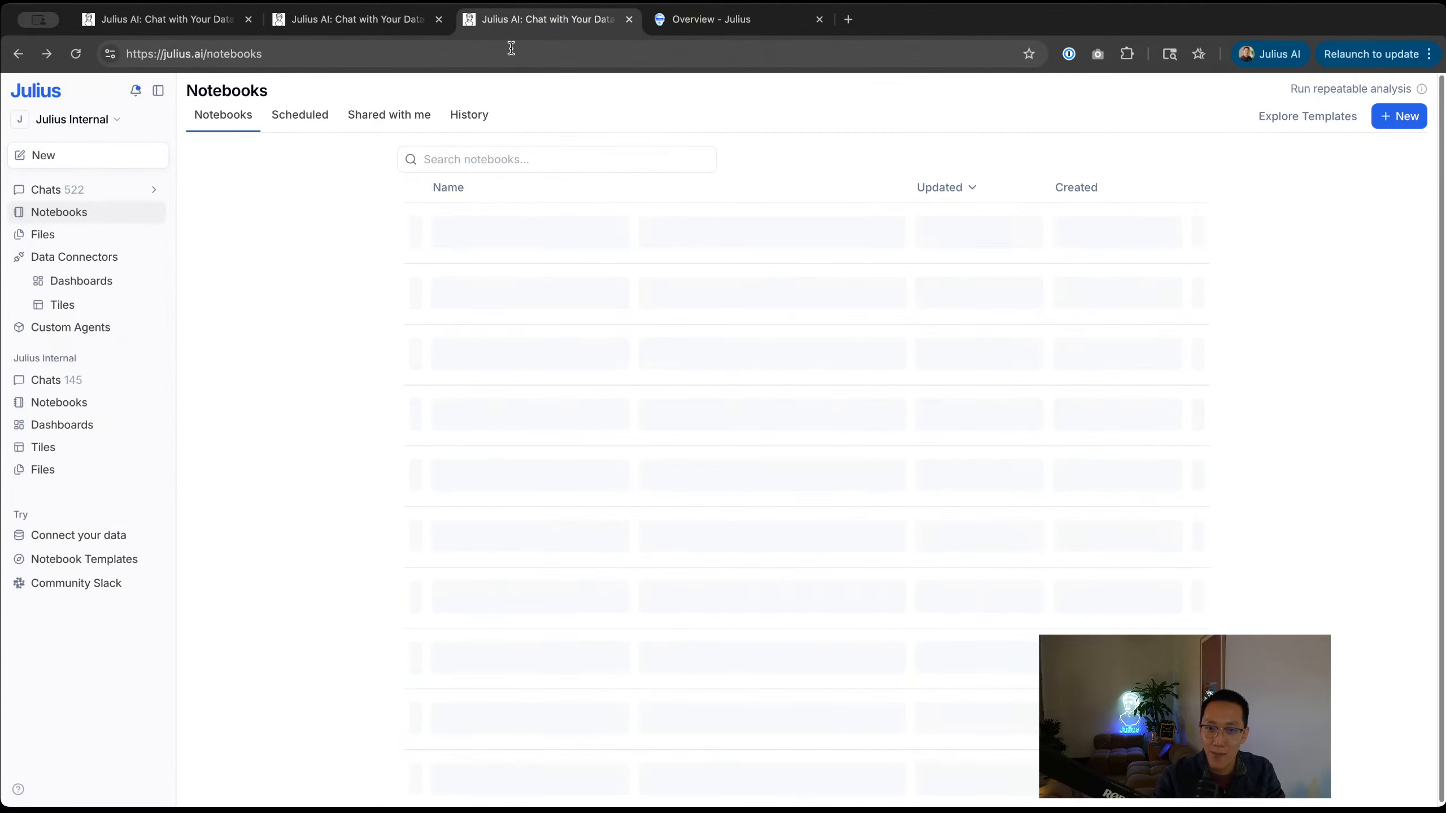
click(109, 194)
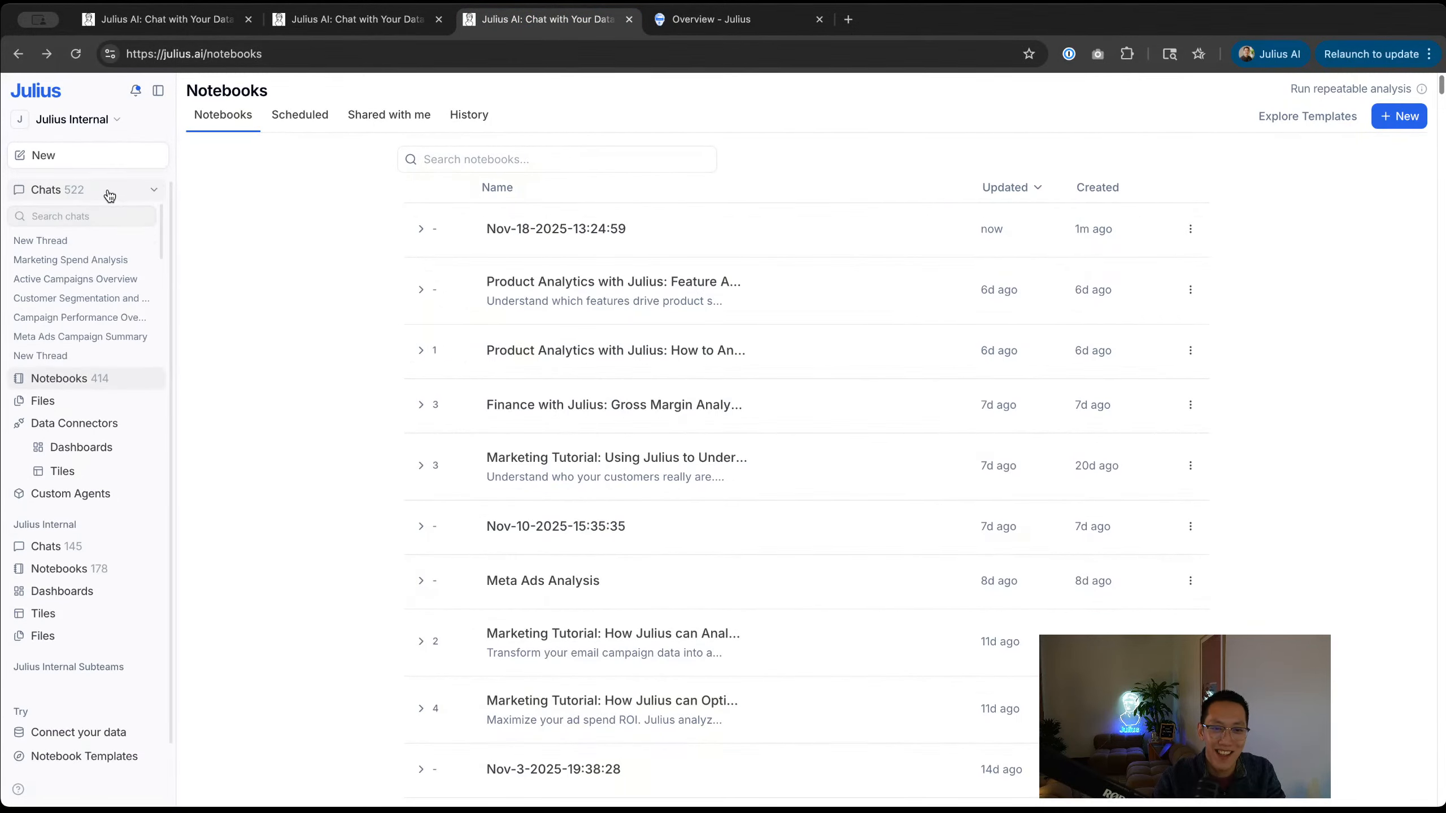
click(74, 242)
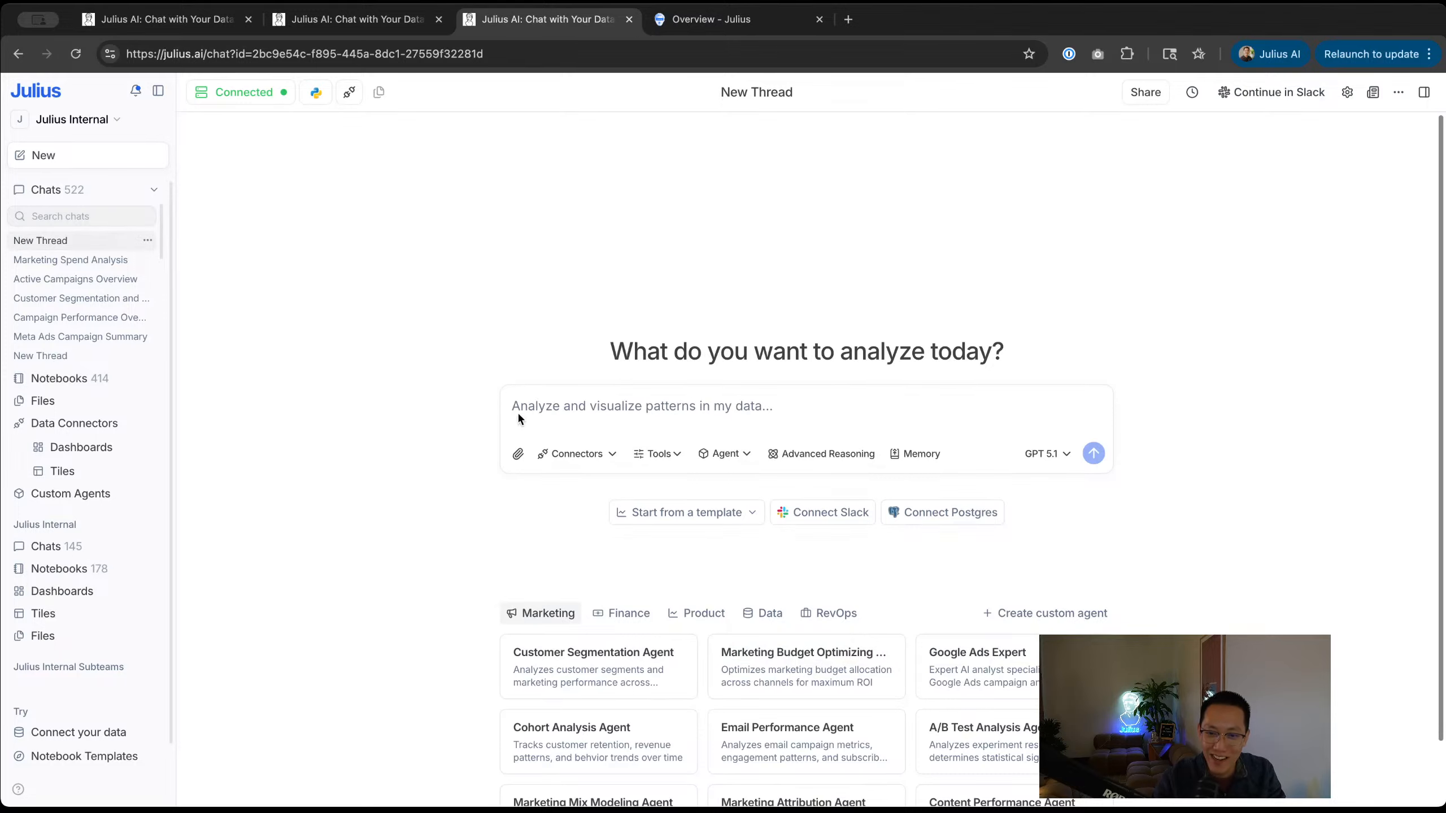
click(82, 266)
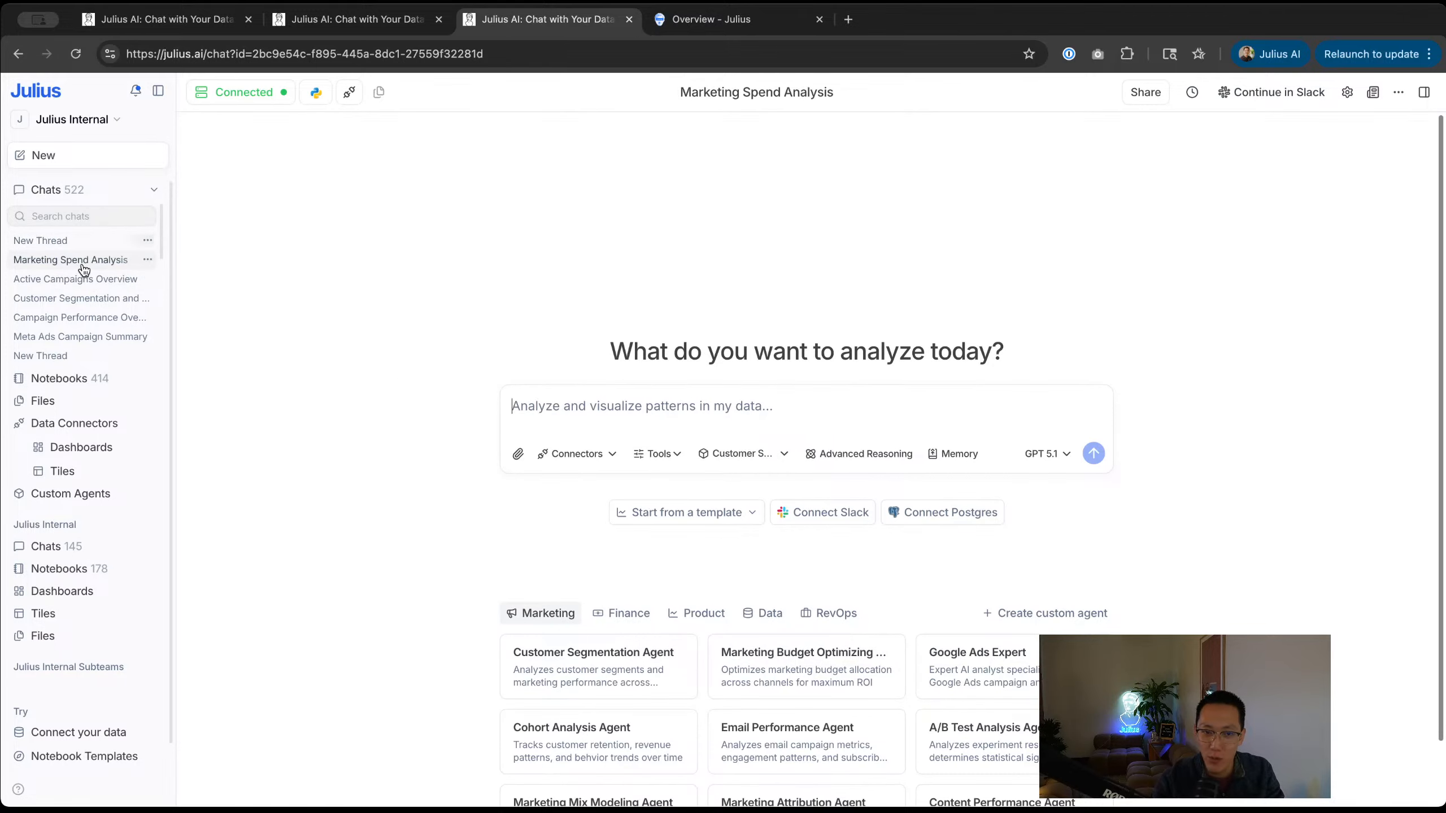
scroll(634, 377, up, 6)
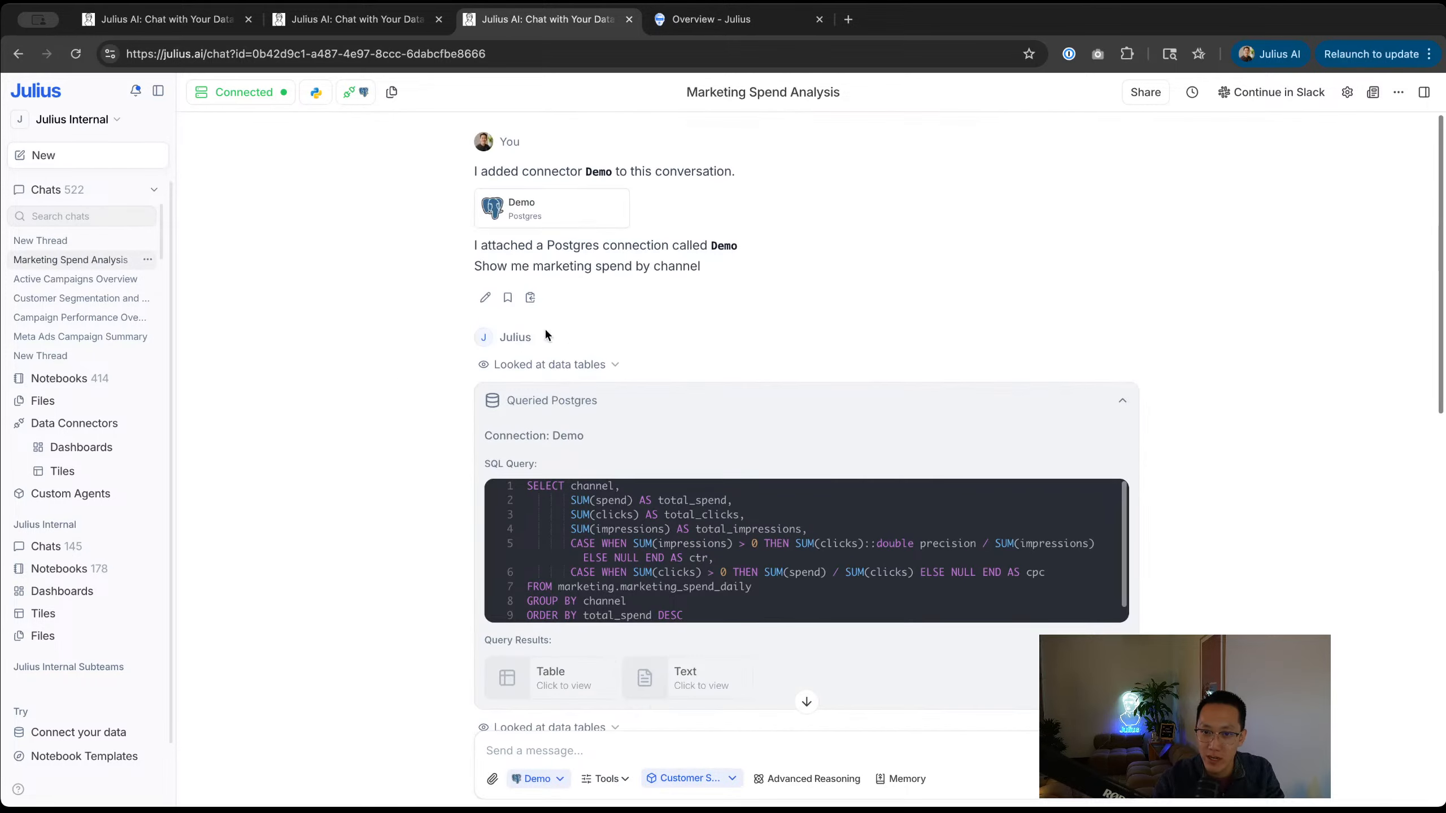
click(370, 18)
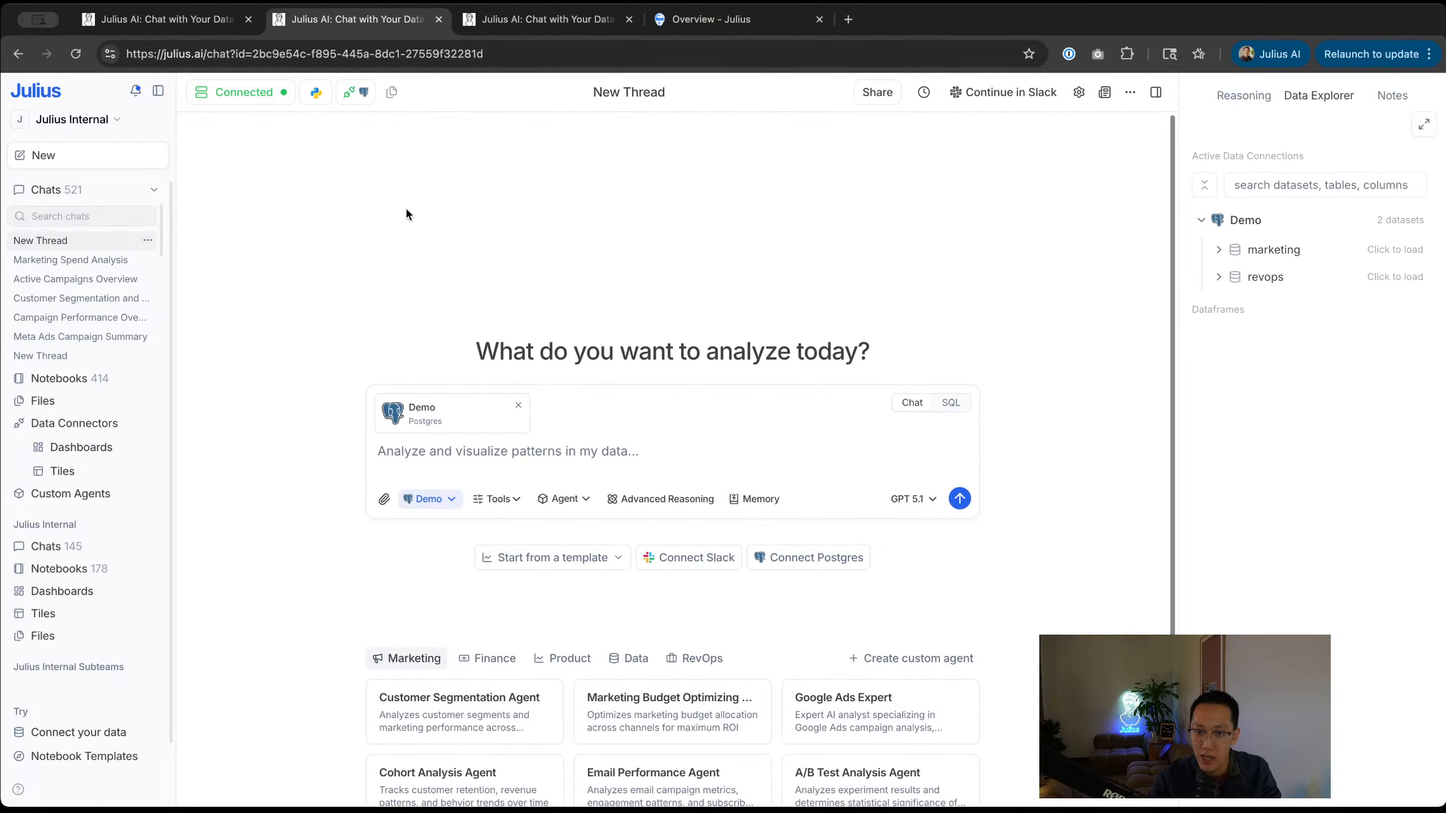
middle_click(379, 20)
click(185, 26)
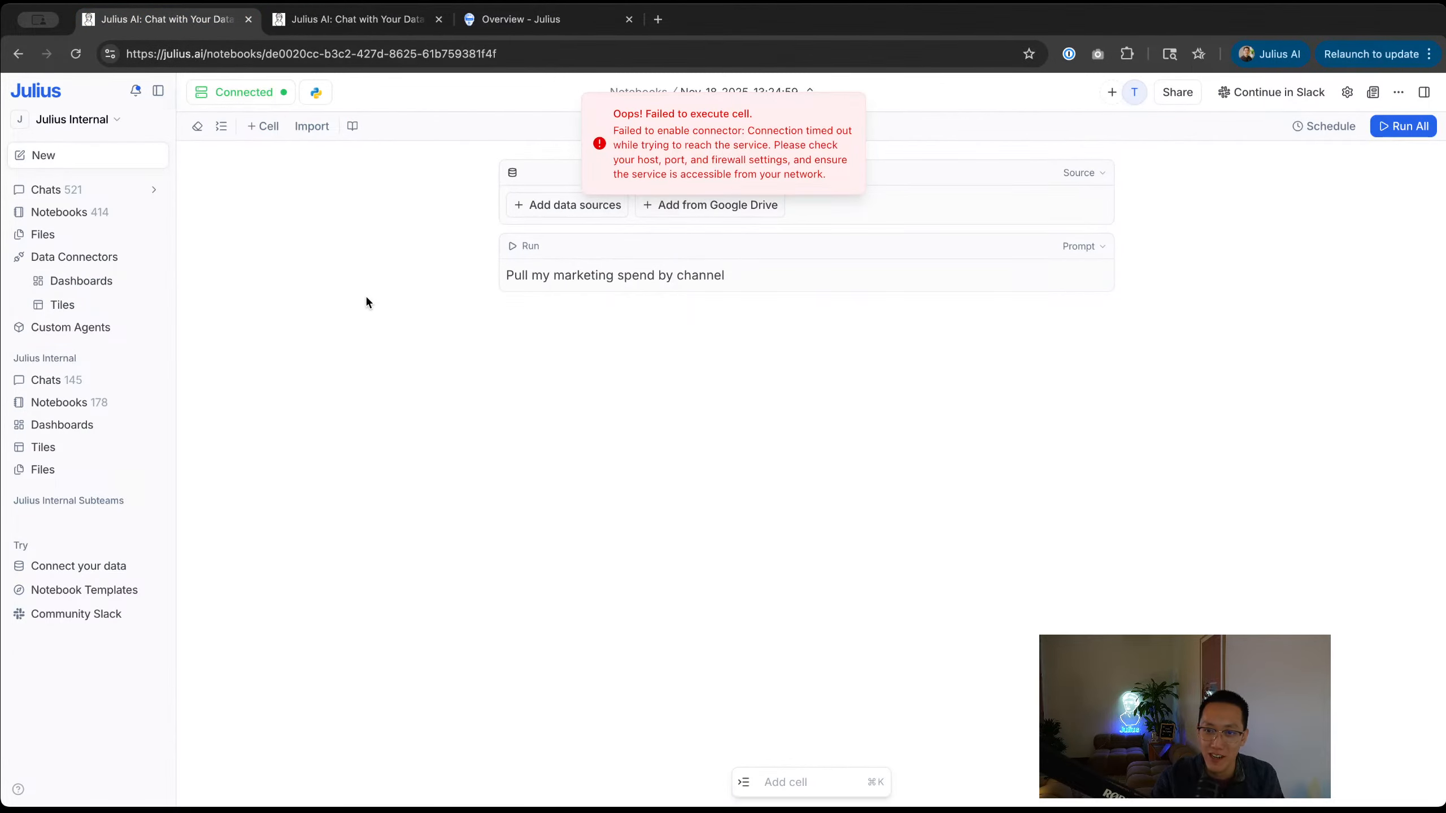
Step: Create a new notebook and add the Demo Postgres connection, found by searching 'dem', as its source
click(546, 211)
click(547, 211)
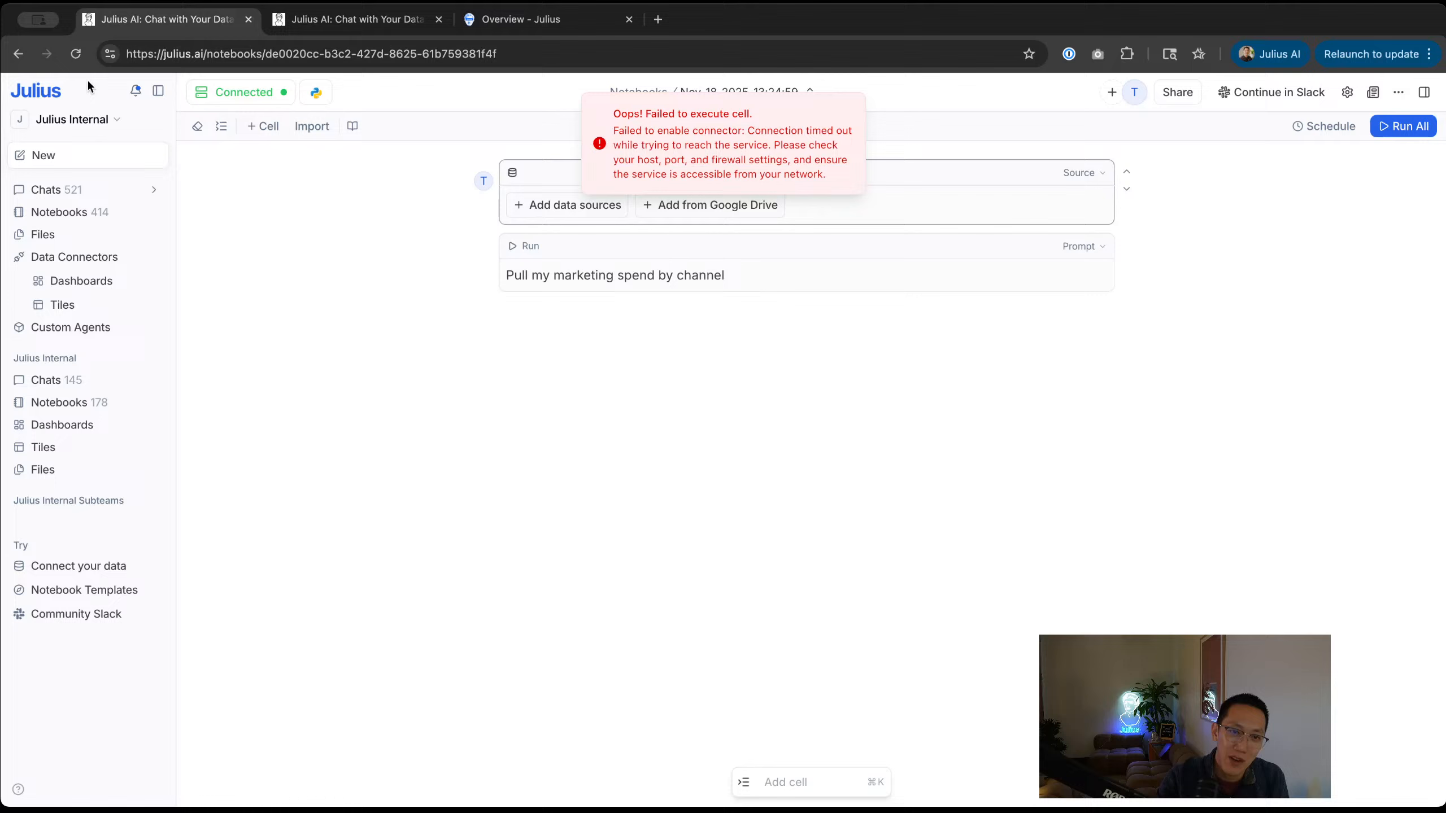
click(57, 156)
click(60, 225)
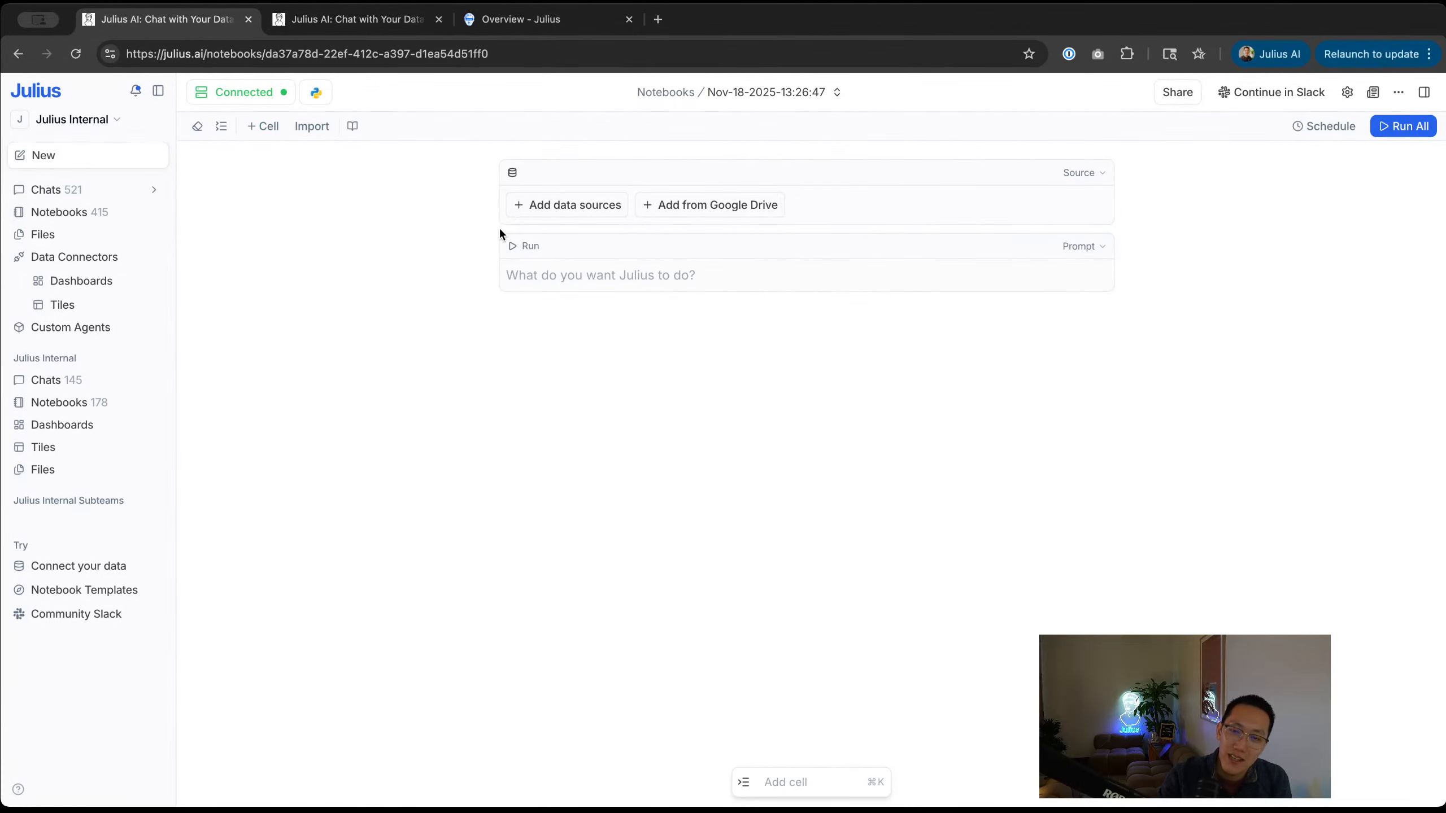
click(555, 212)
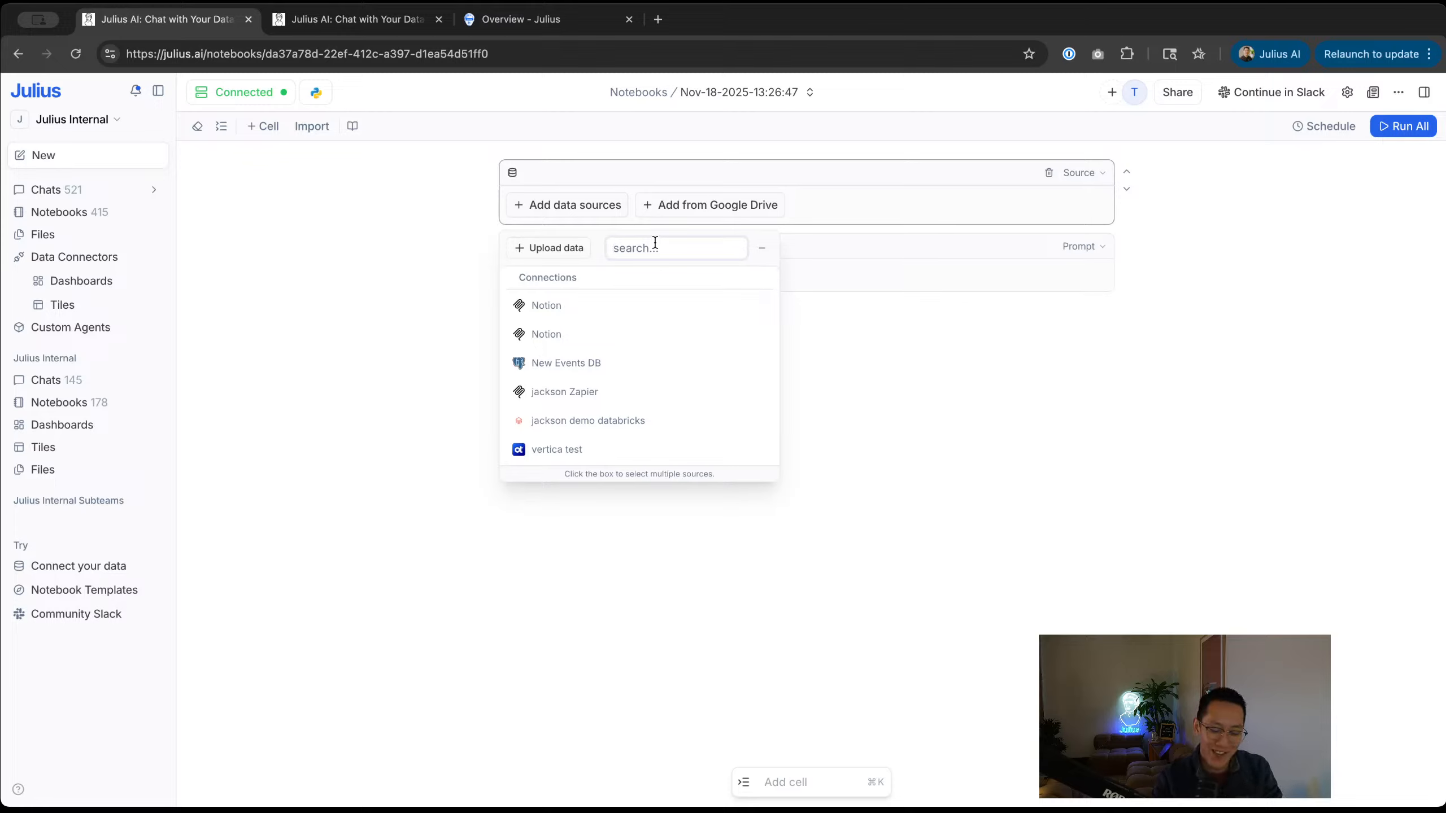
text(demo)
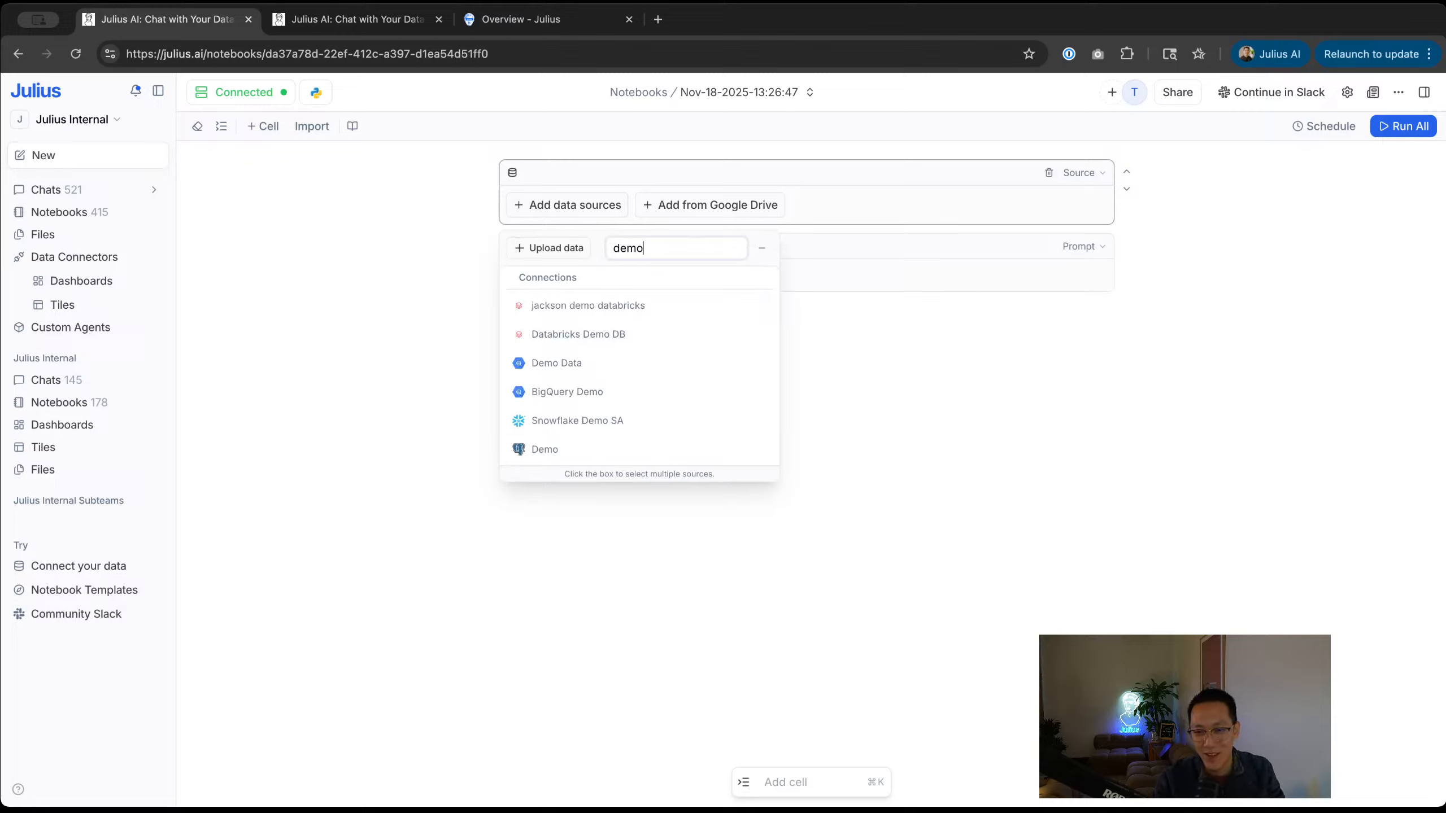
click(587, 450)
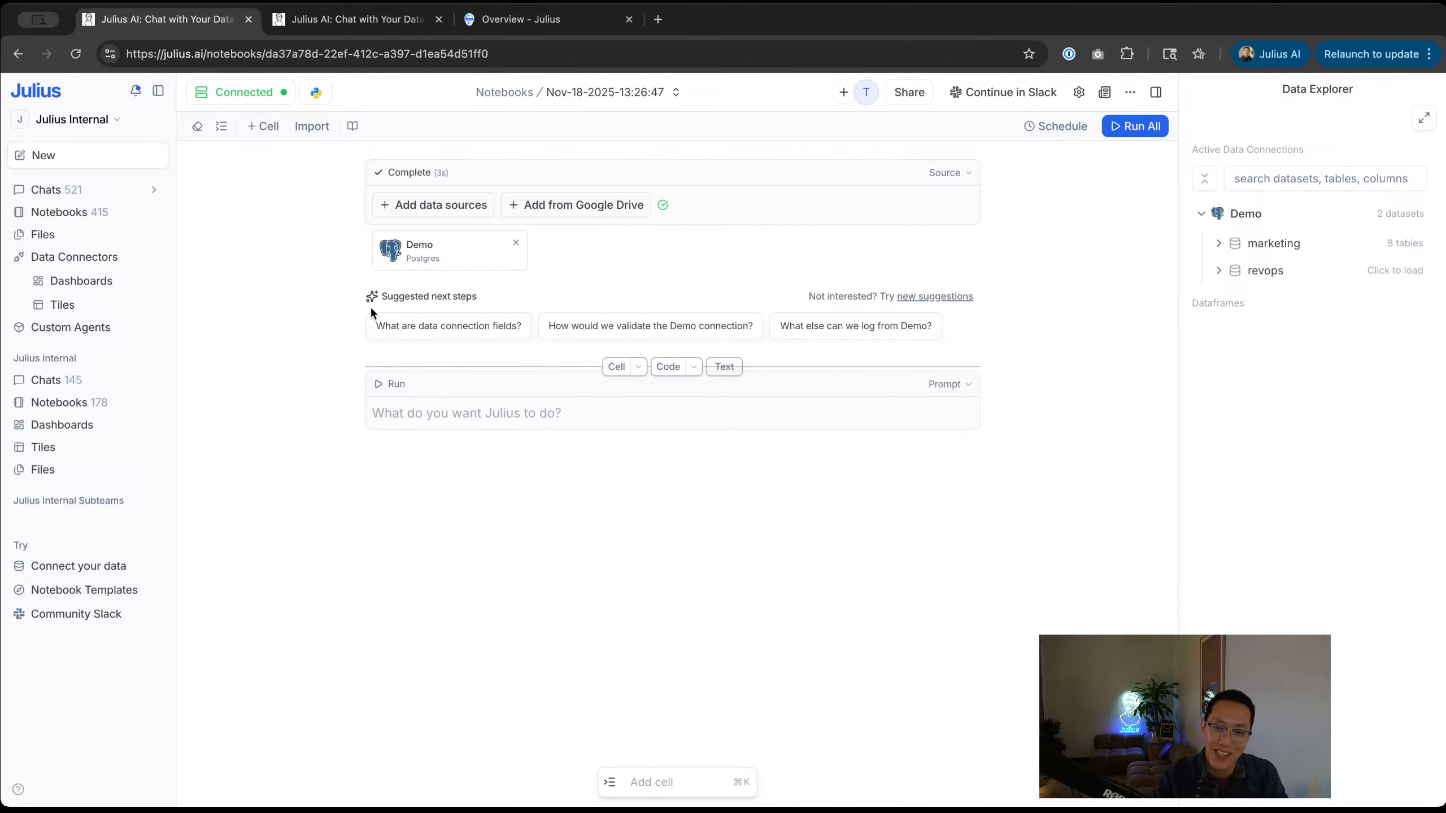
Step: Run the prompt 'Show me marketing spend by channel' in the notebook's new cell
click(537, 403)
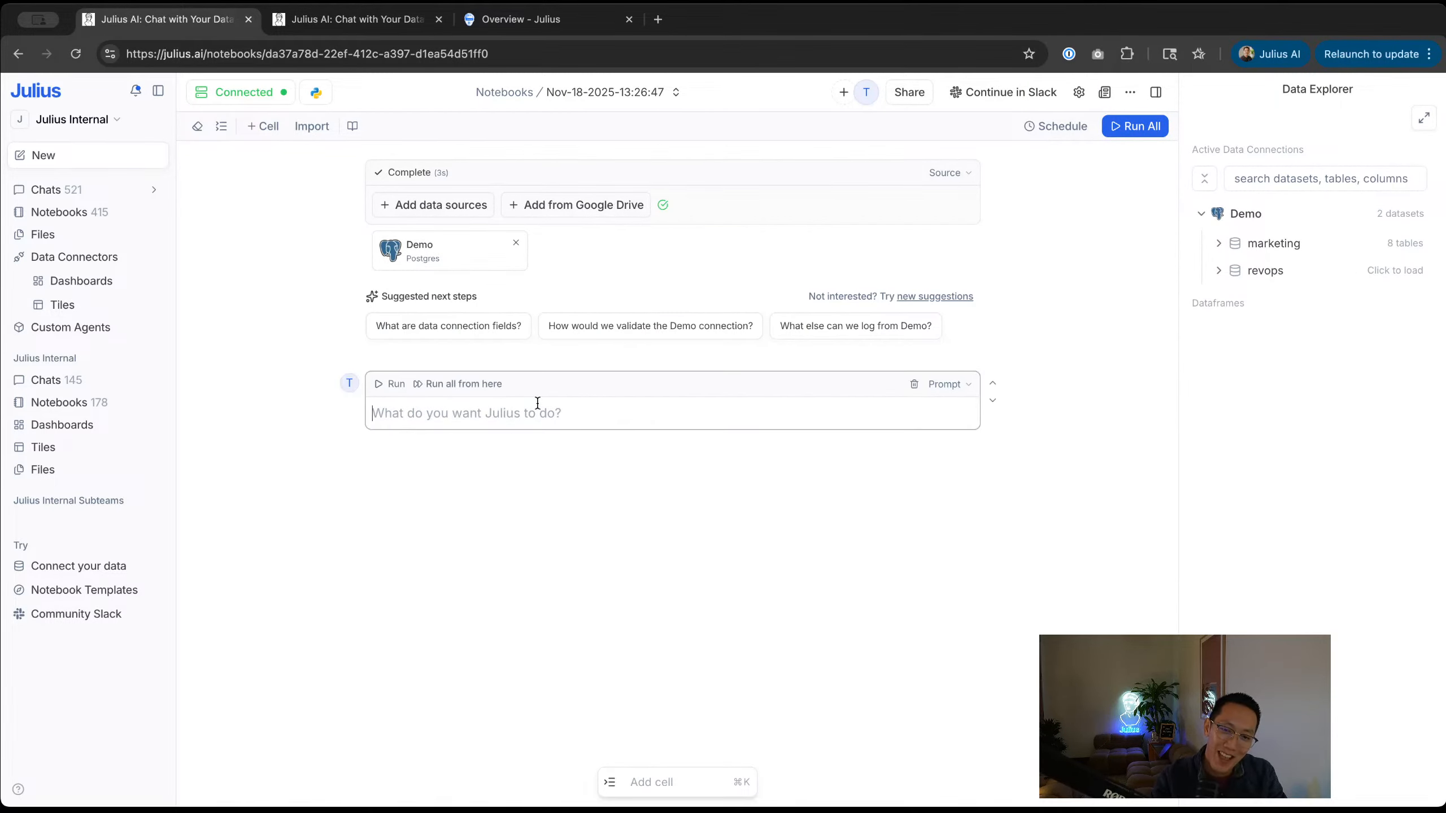
text(W)
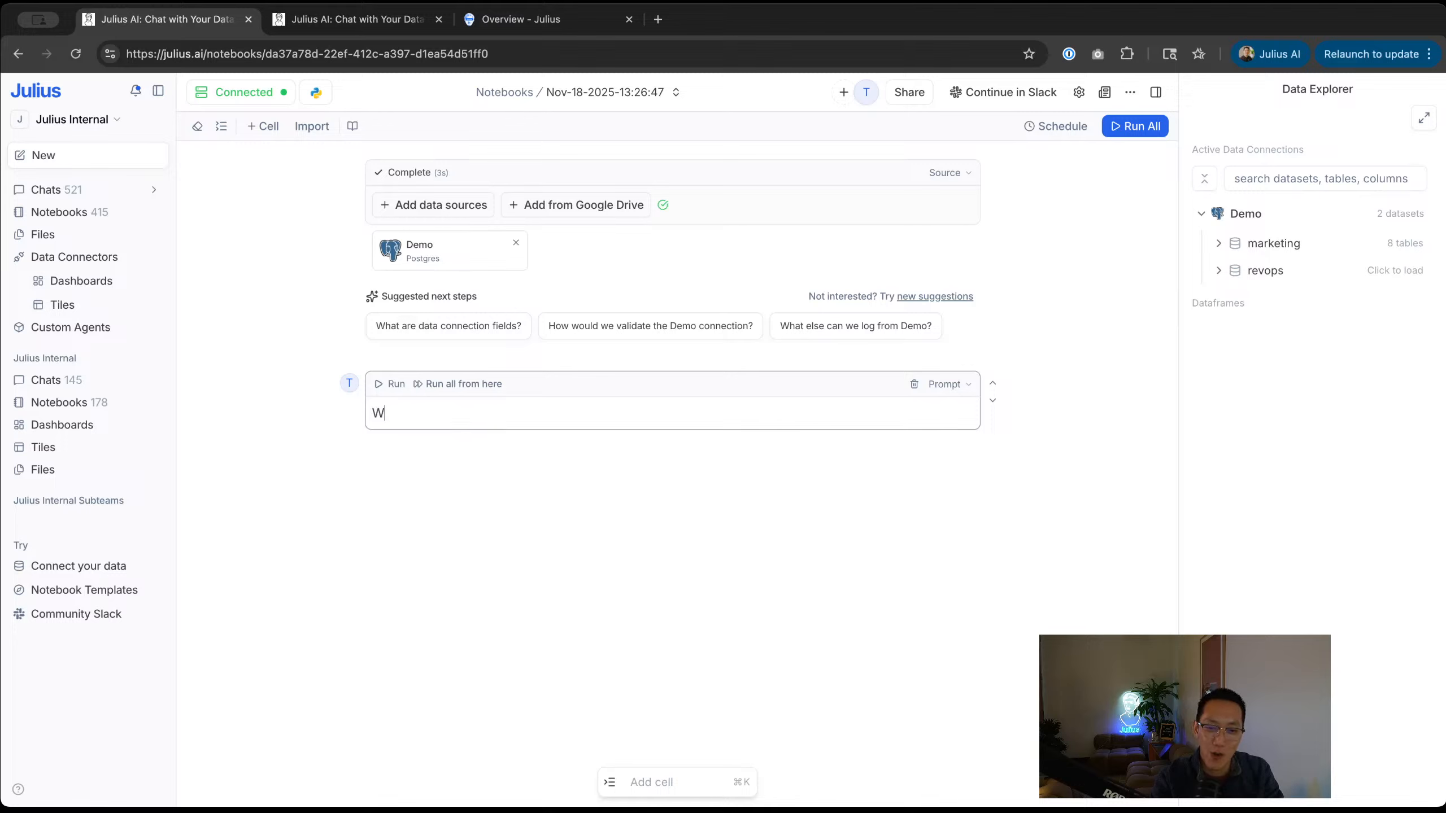
text(hat was)
key(super+a)
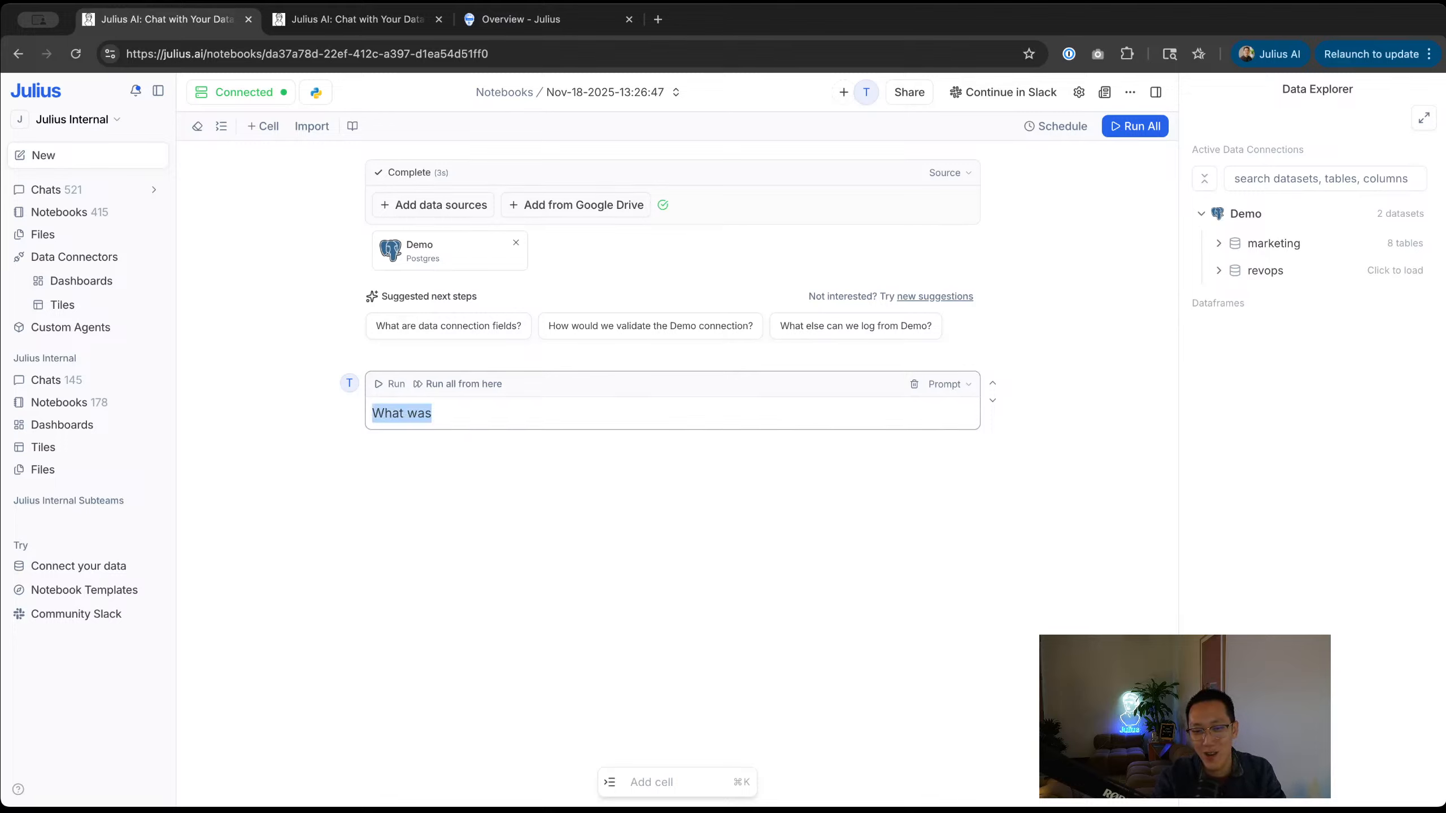
key(BackSpace)
text(Show me marketing)
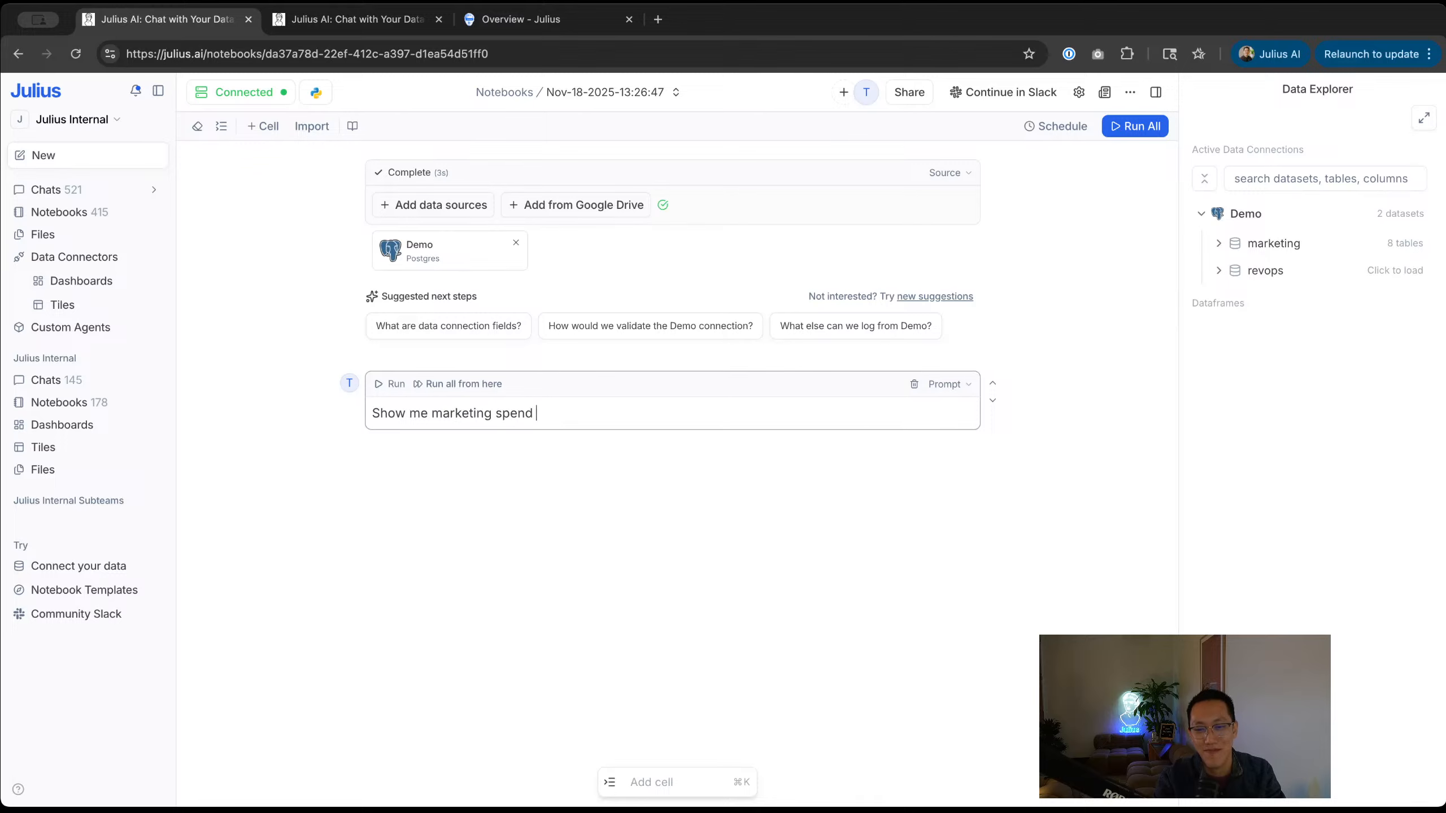
text( spend by channel)
key(super+Return)
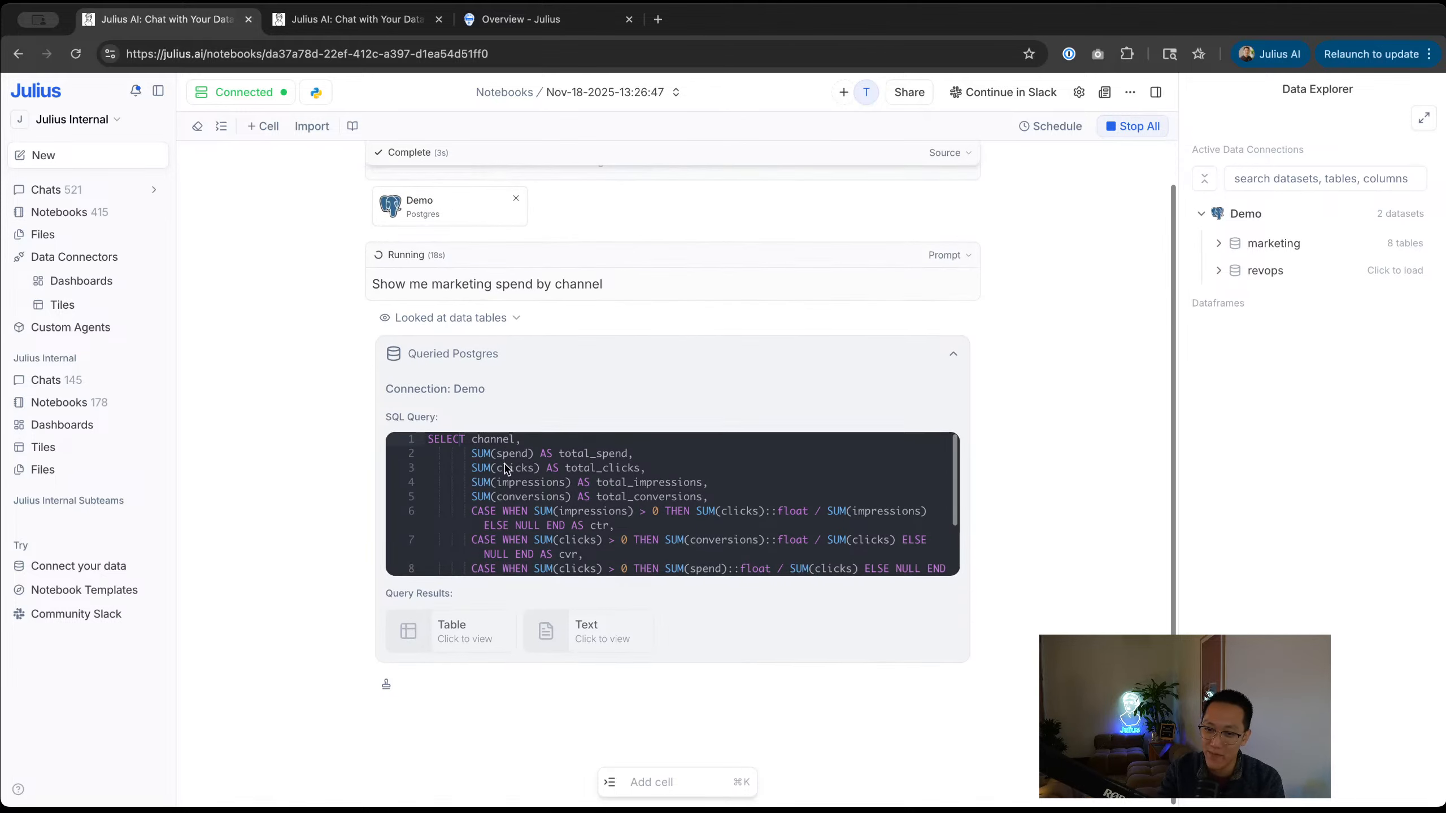
Step: Review the per-channel spend results and bring up the notebook's Schedule settings
scroll(566, 556, down, 3)
scroll(531, 510, up, 5)
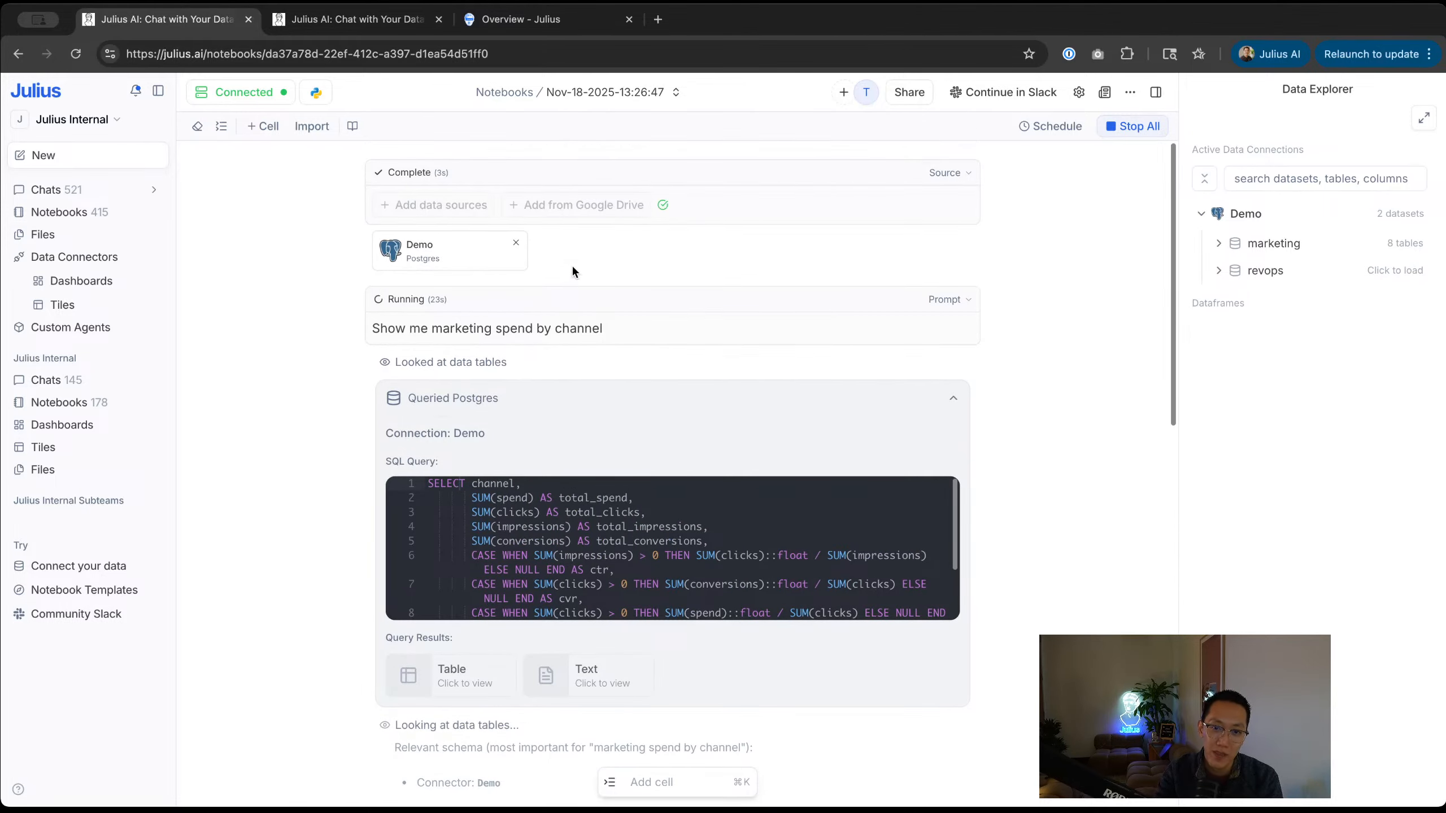
scroll(508, 338, down, 3)
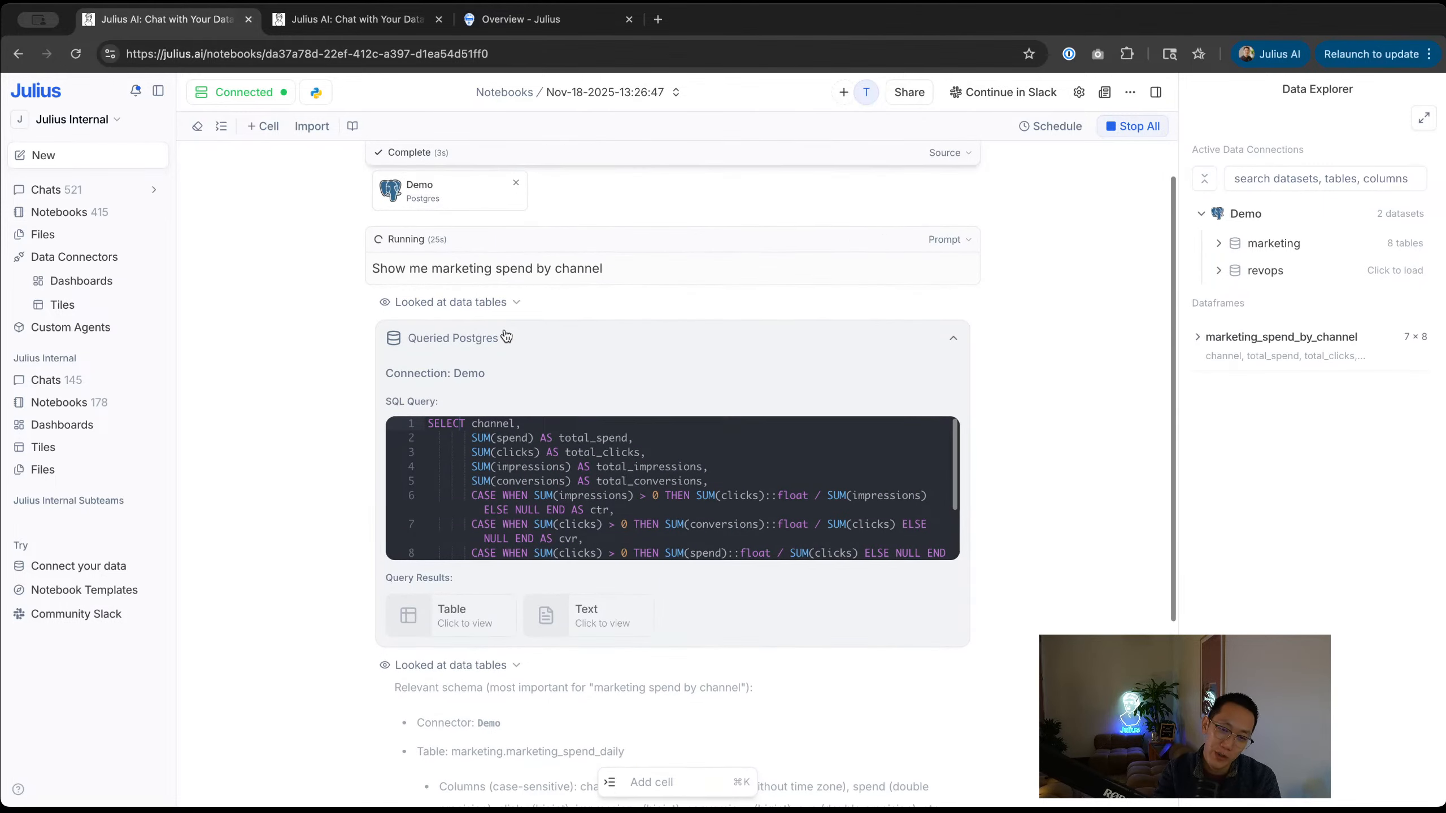
scroll(732, 434, down, 2)
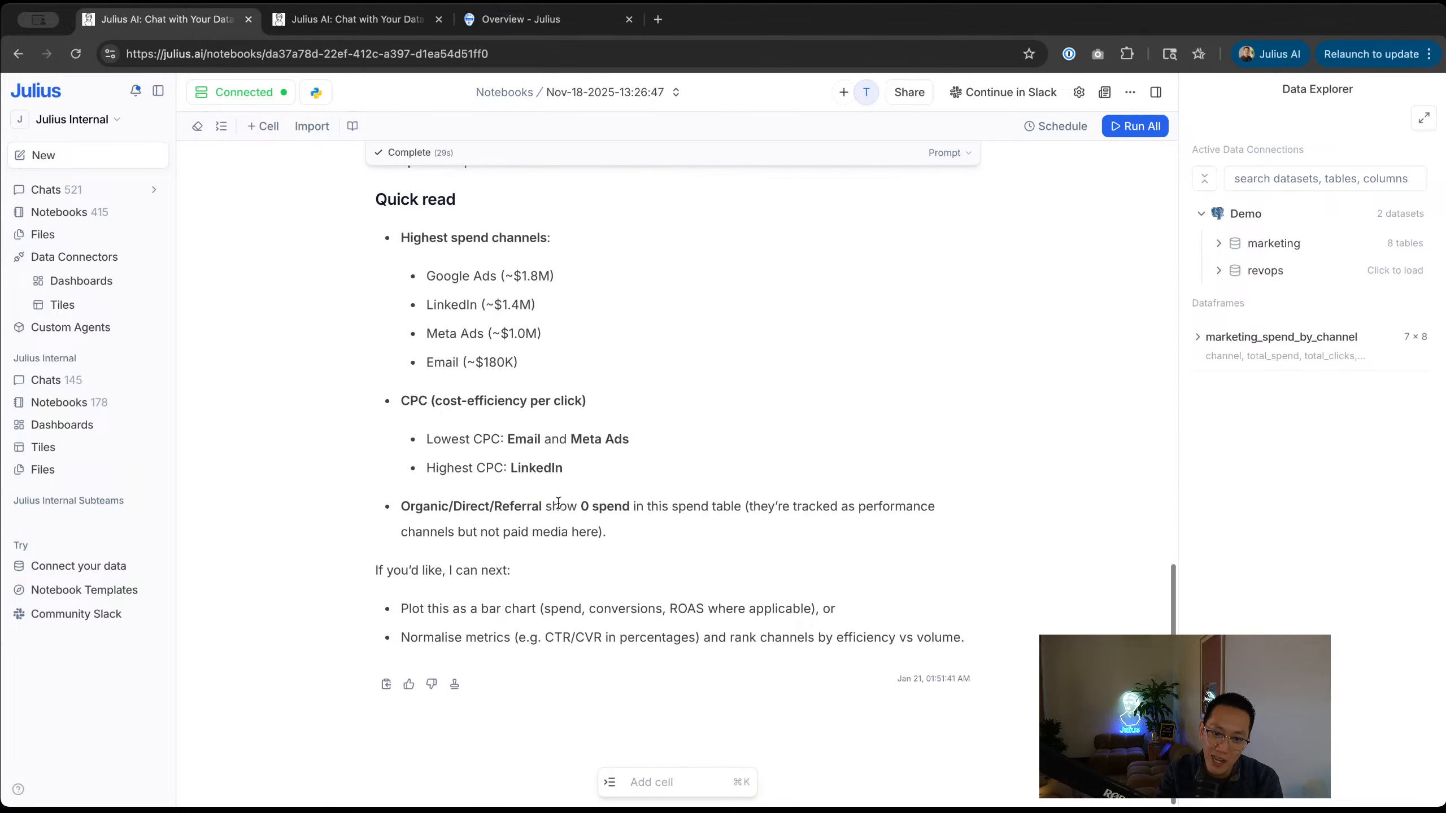
scroll(564, 533, up, 10)
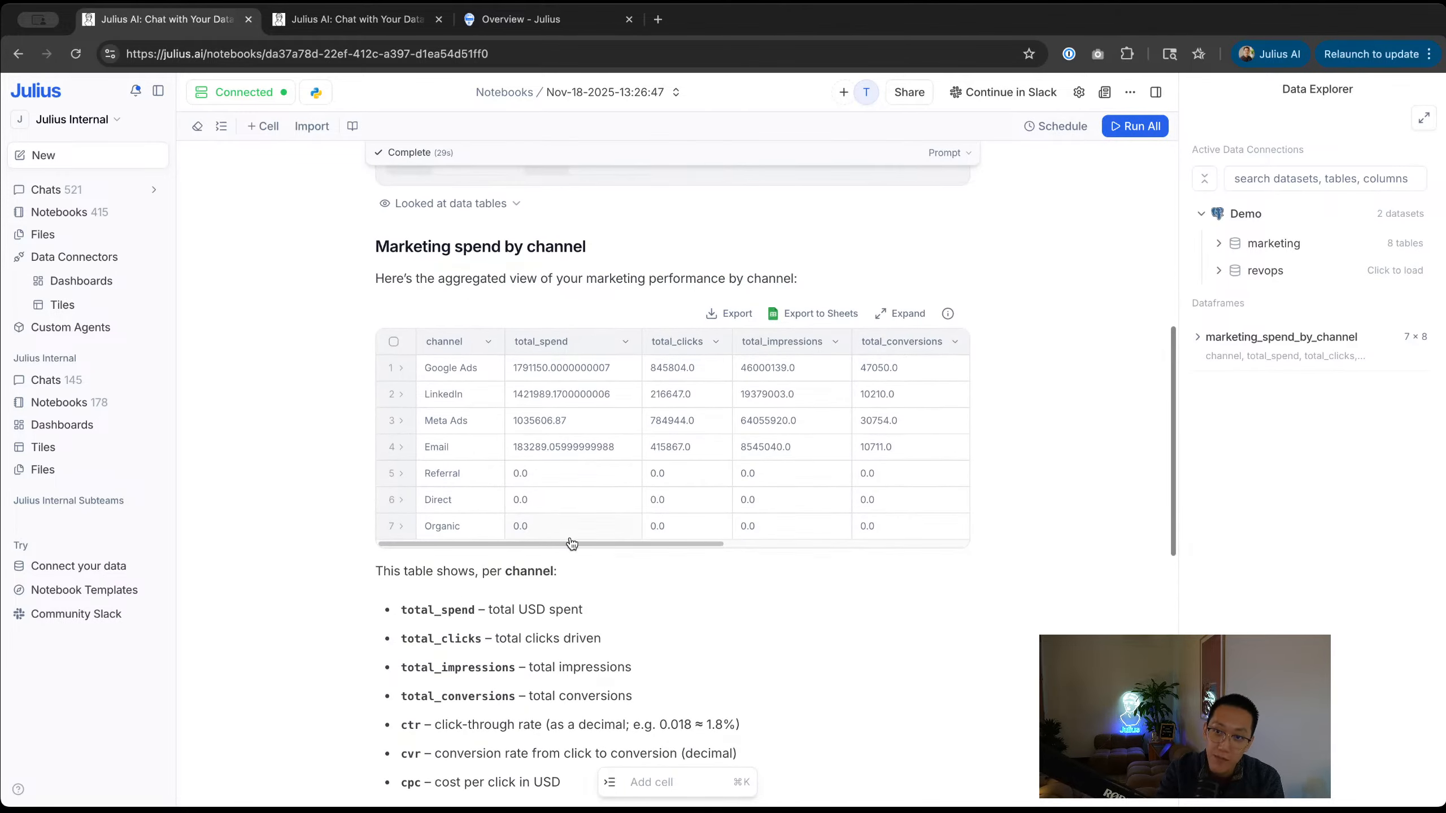
click(1064, 125)
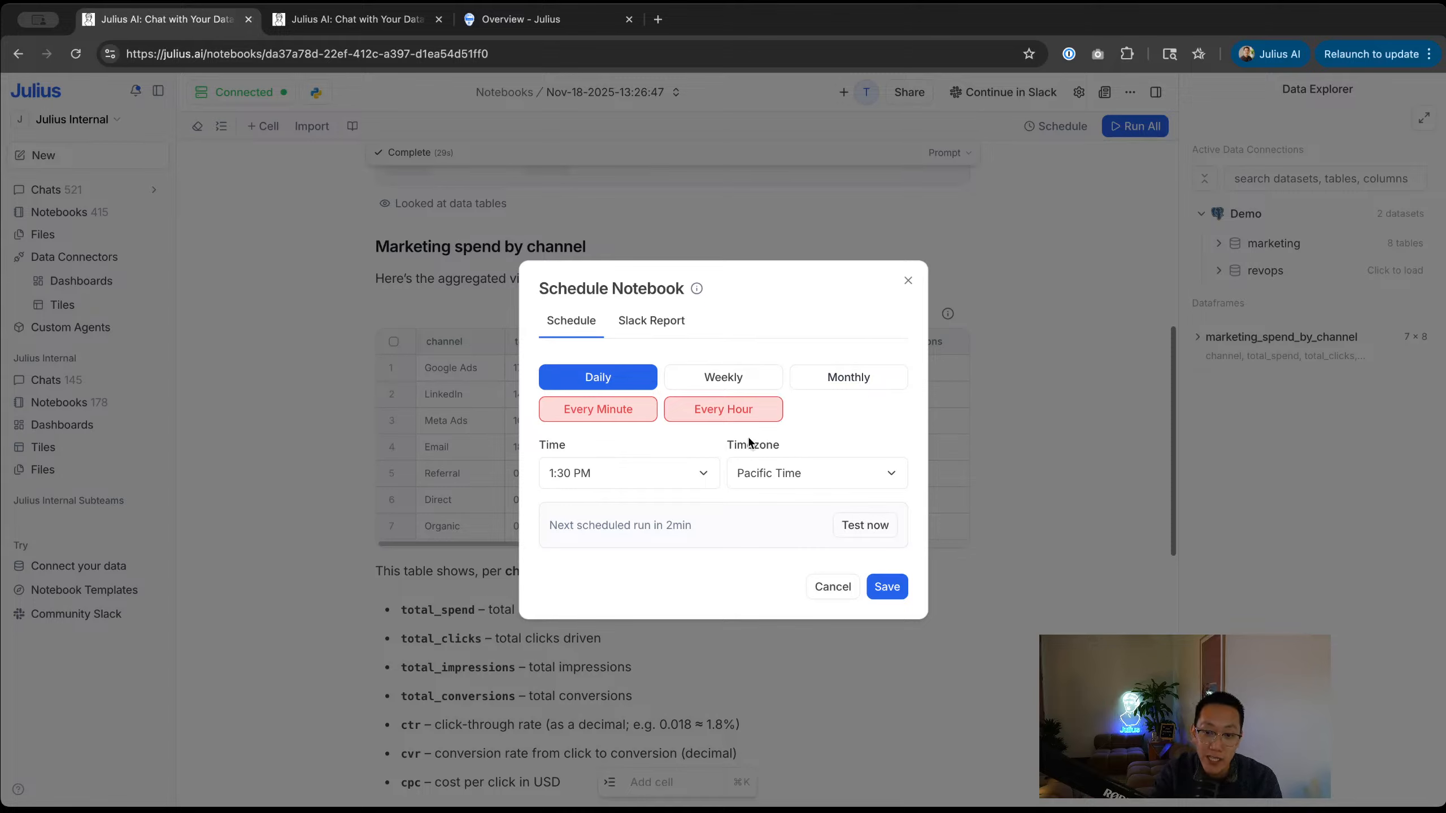
Step: Save the schedule as Daily at 1:30 PM Pacific, then launch a Test now run
click(659, 473)
scroll(622, 522, up, 1)
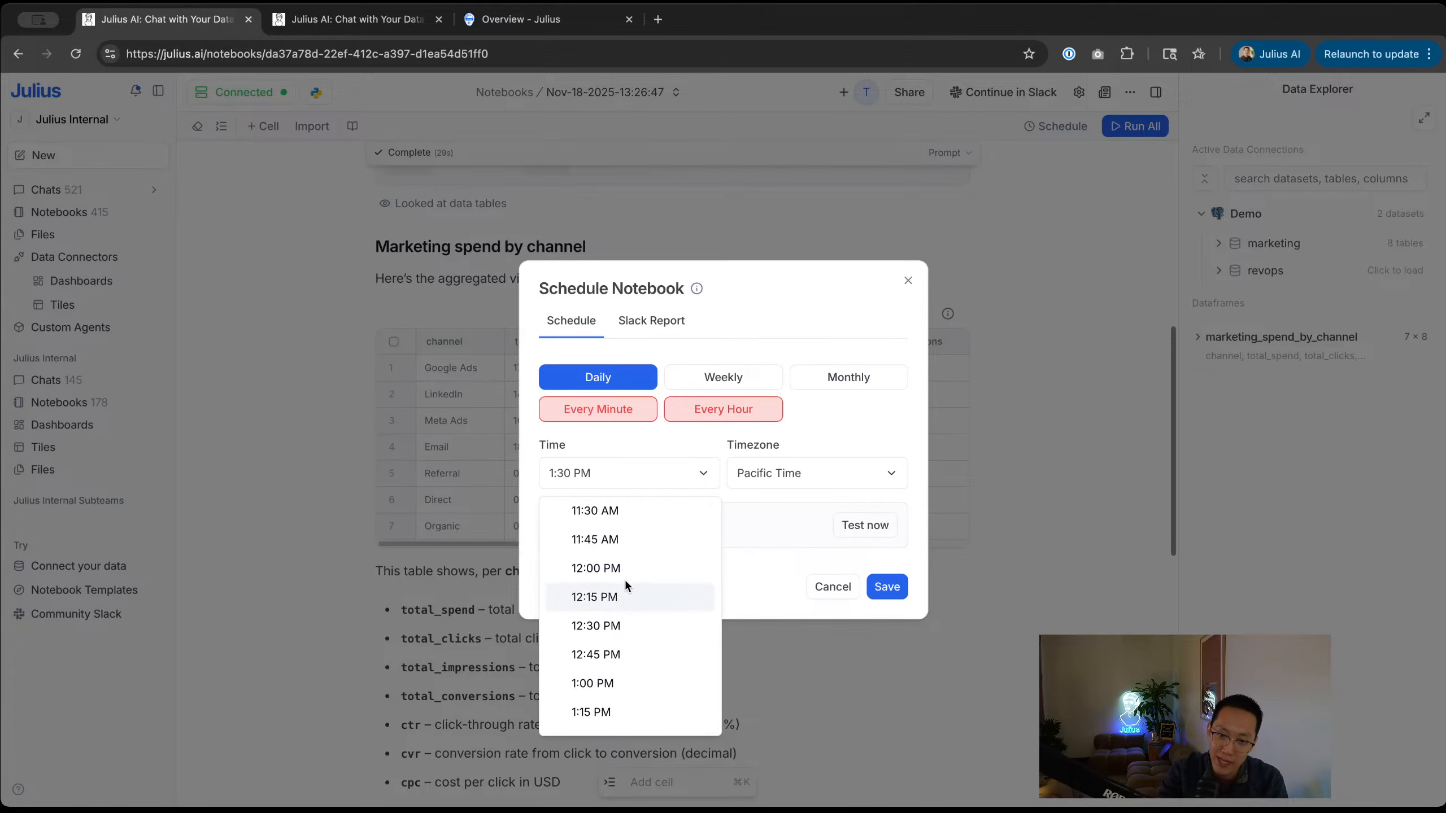
scroll(623, 581, up, 5)
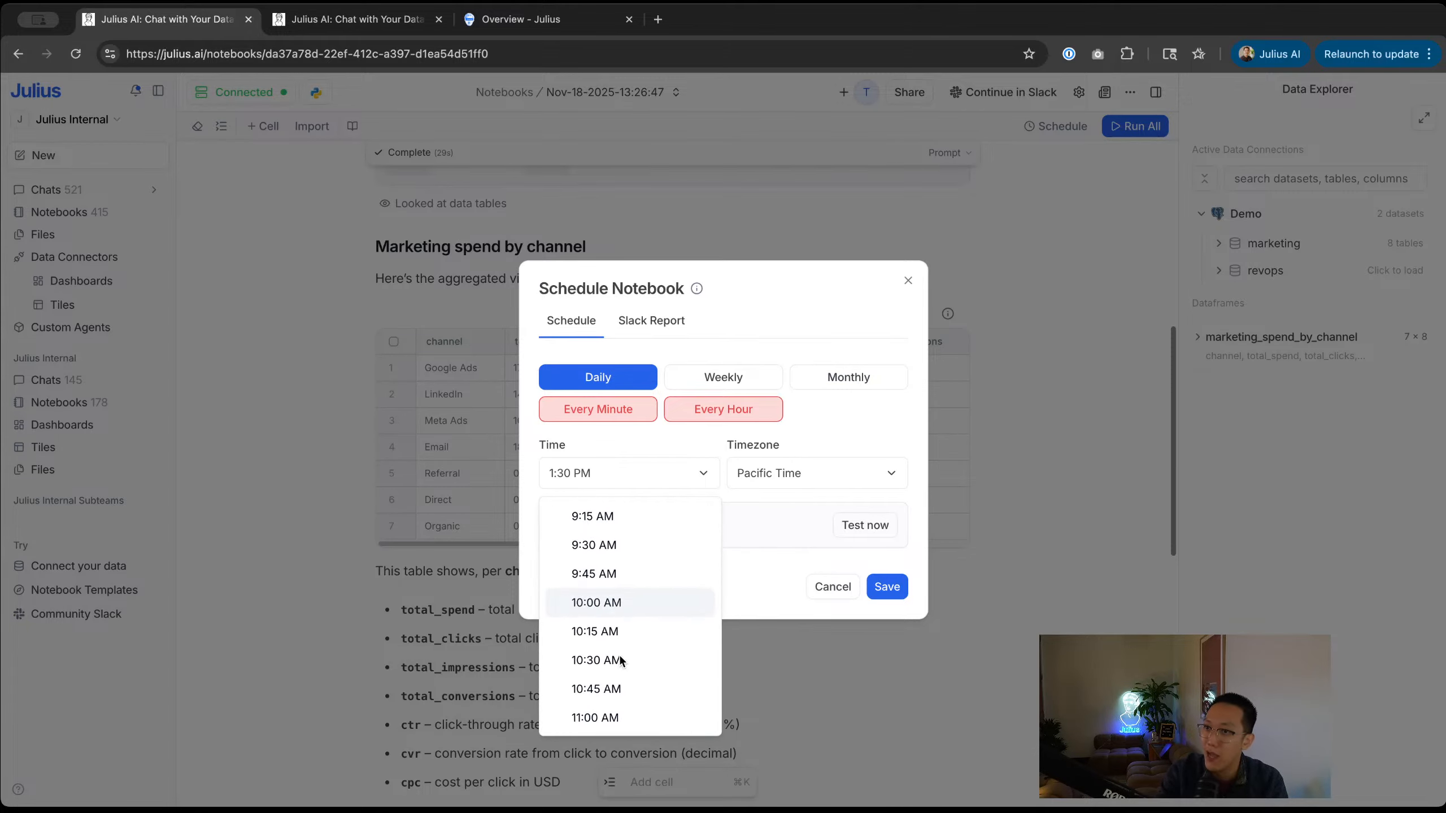
scroll(620, 658, down, 6)
click(619, 653)
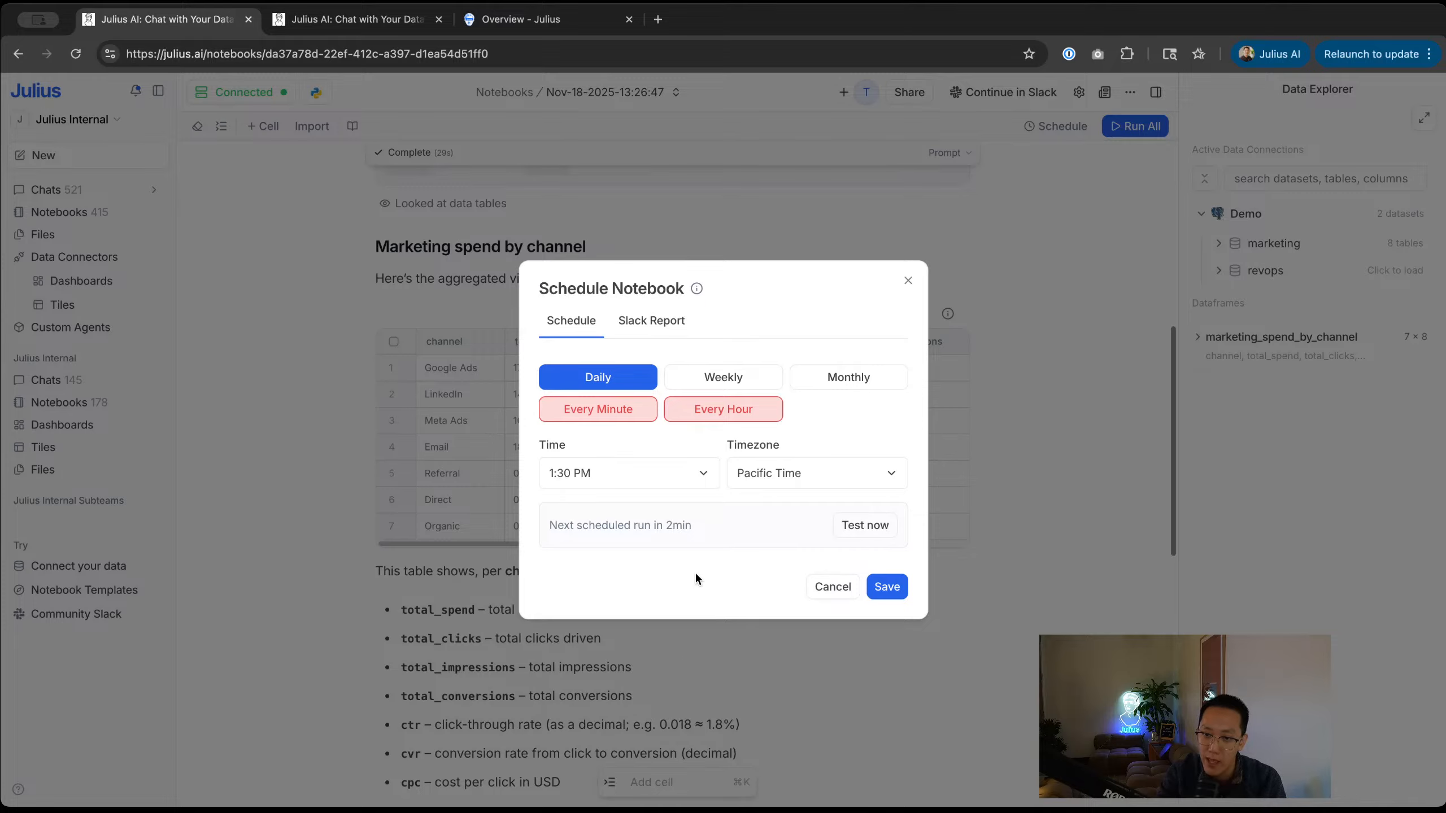
click(884, 585)
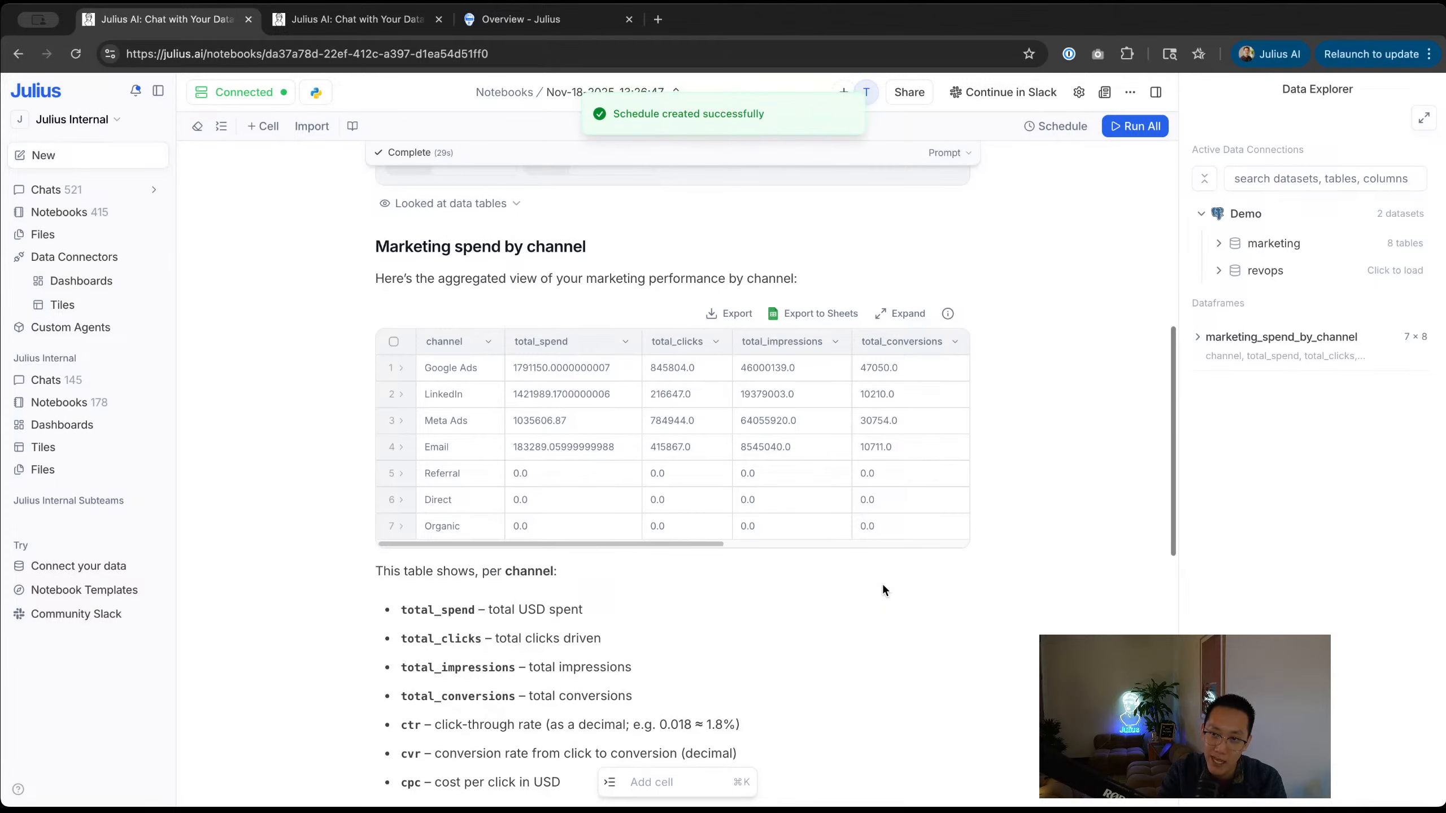
click(1069, 127)
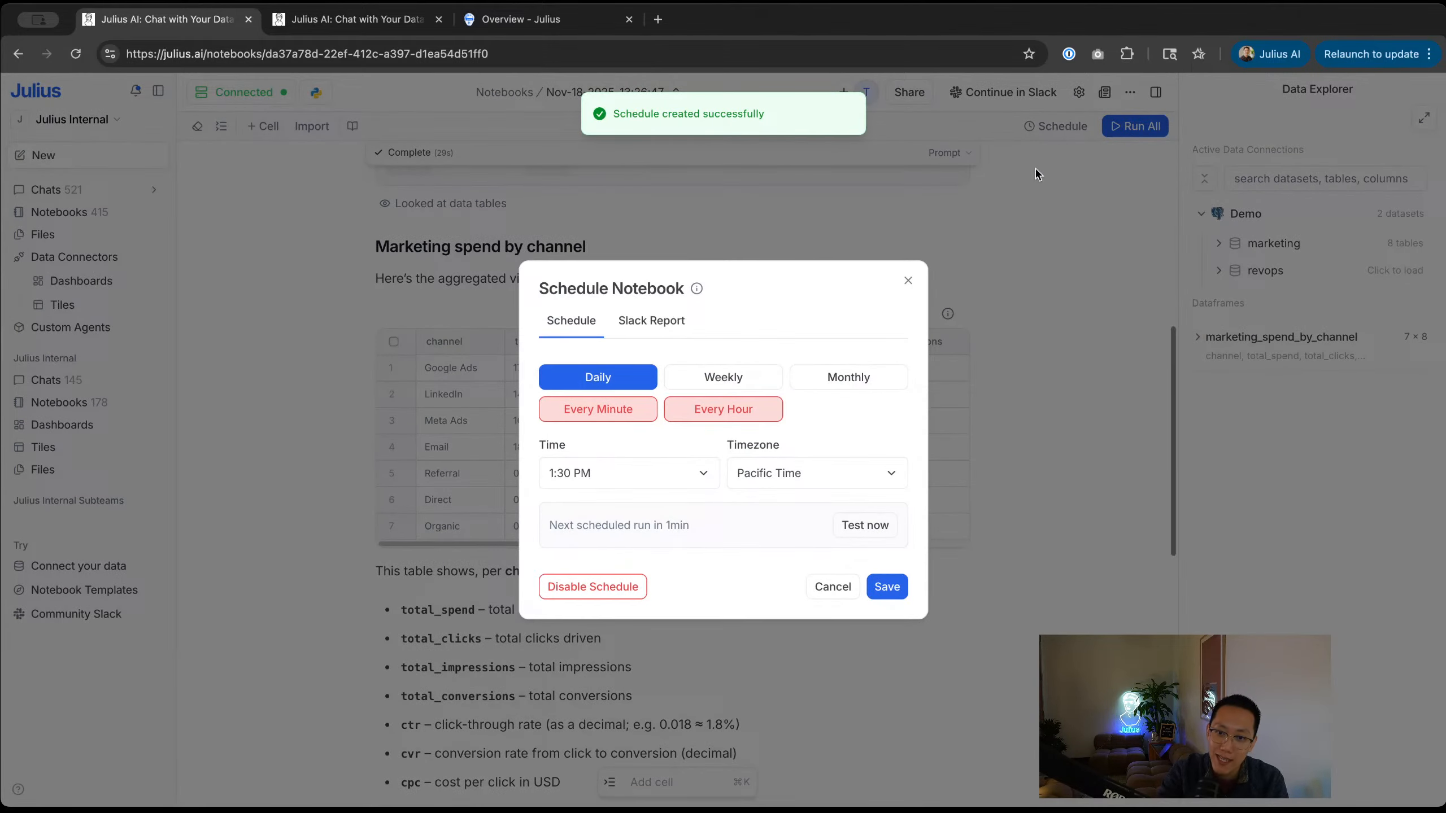
click(874, 525)
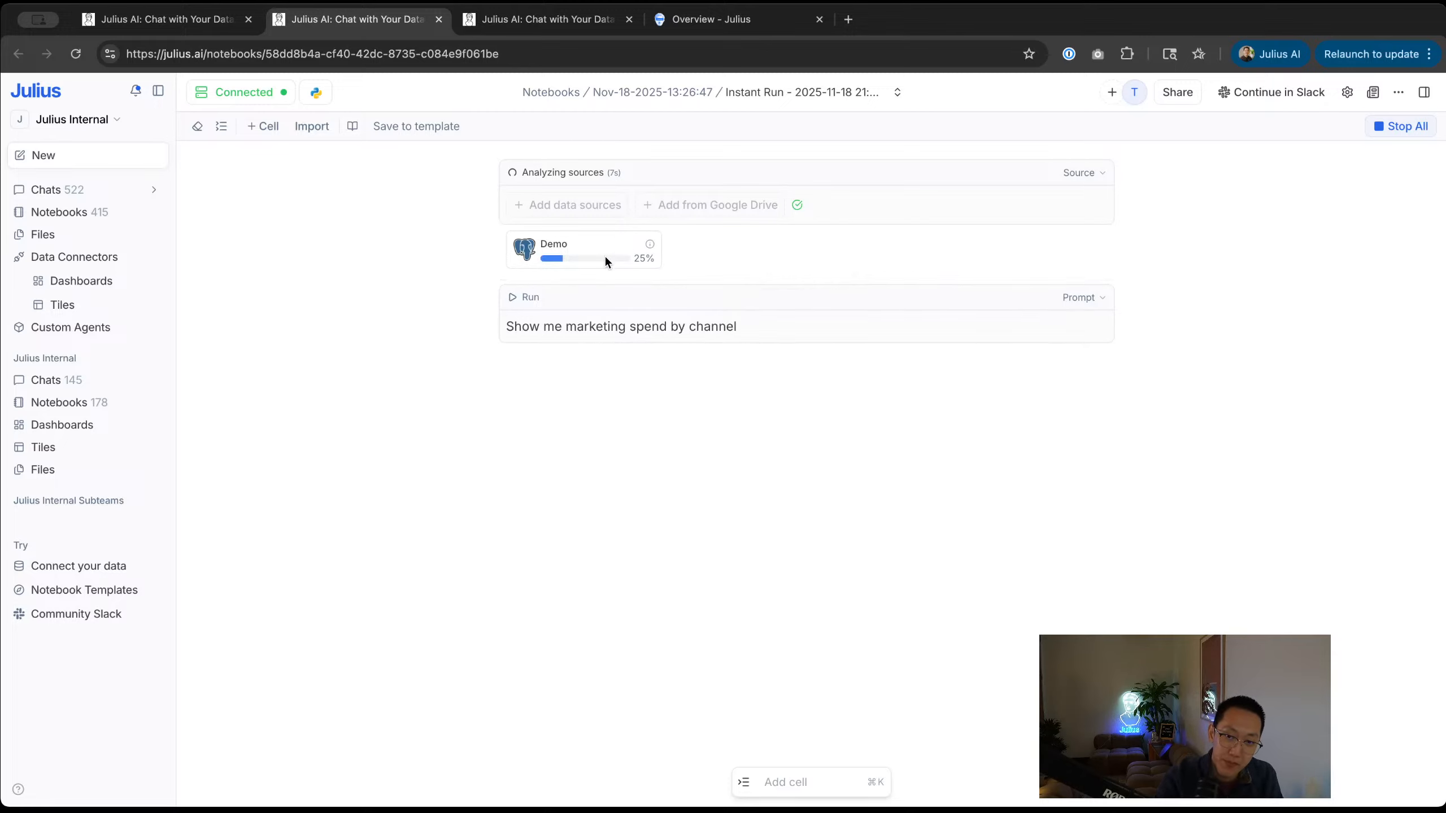
Step: Wait for the Instant Run's Postgres queries and review the 'Marketing spend by channel (summary)' table
mouse_move(599, 245)
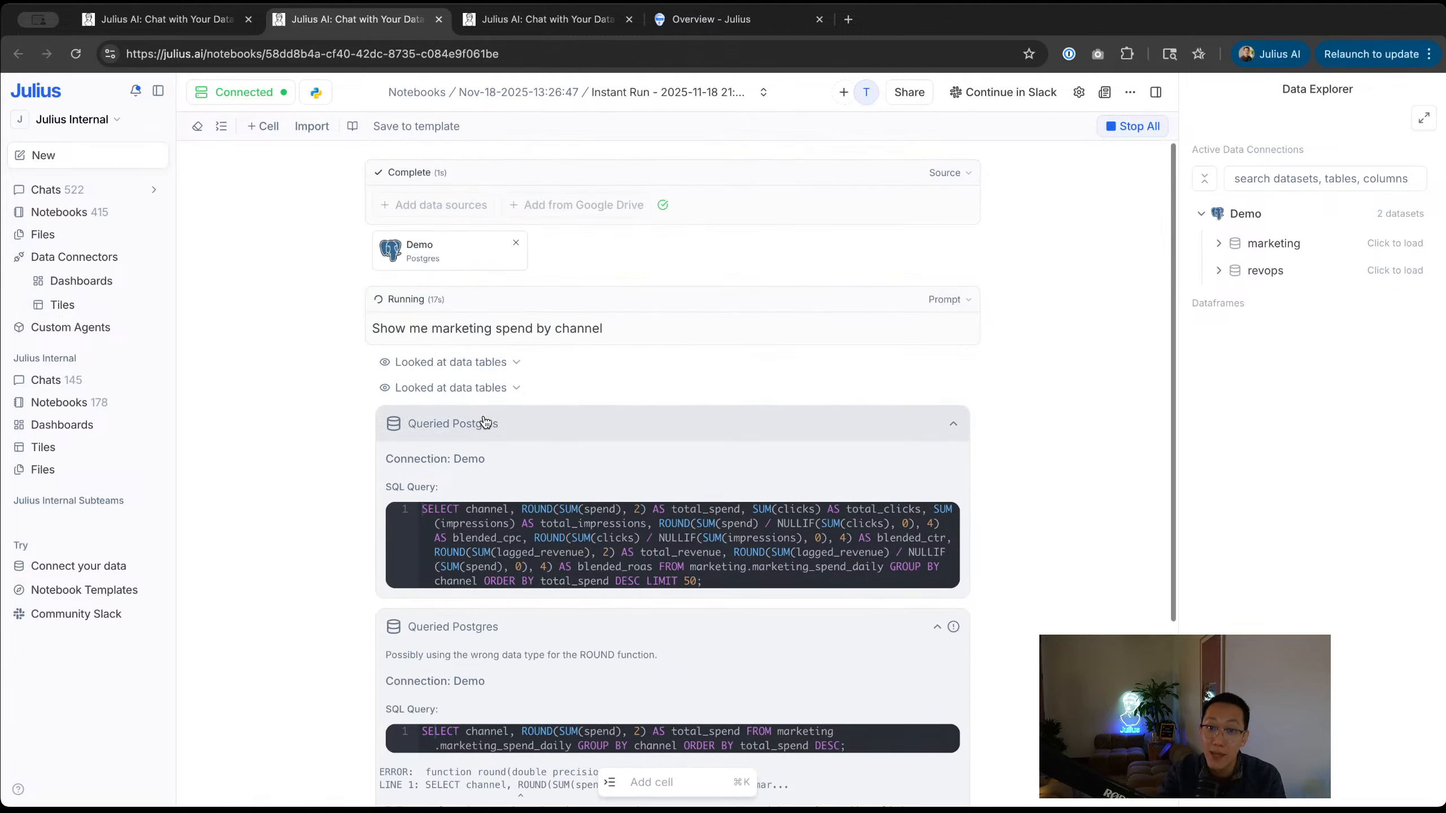
scroll(478, 401, up, 5)
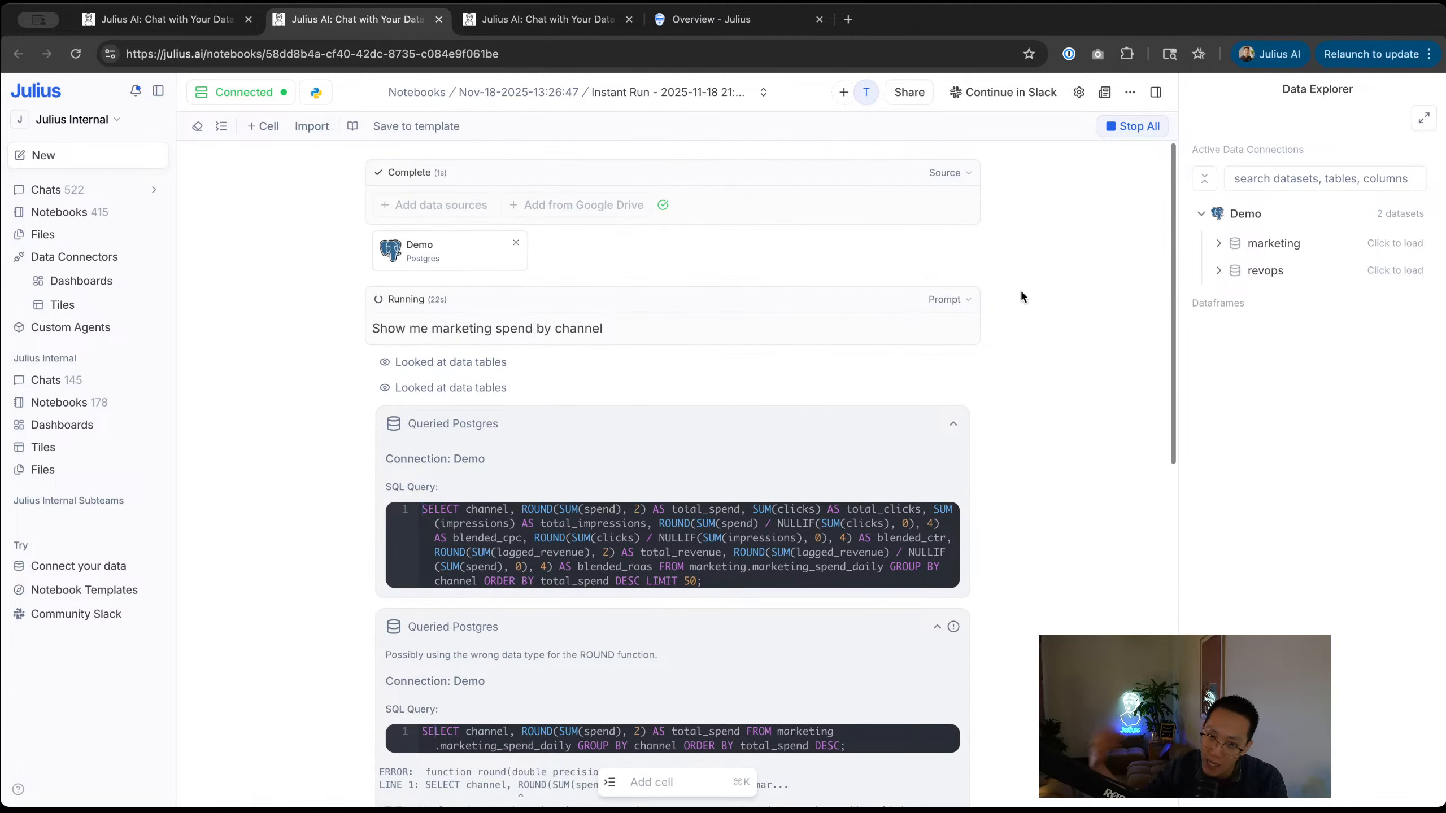
scroll(1013, 369, down, 1)
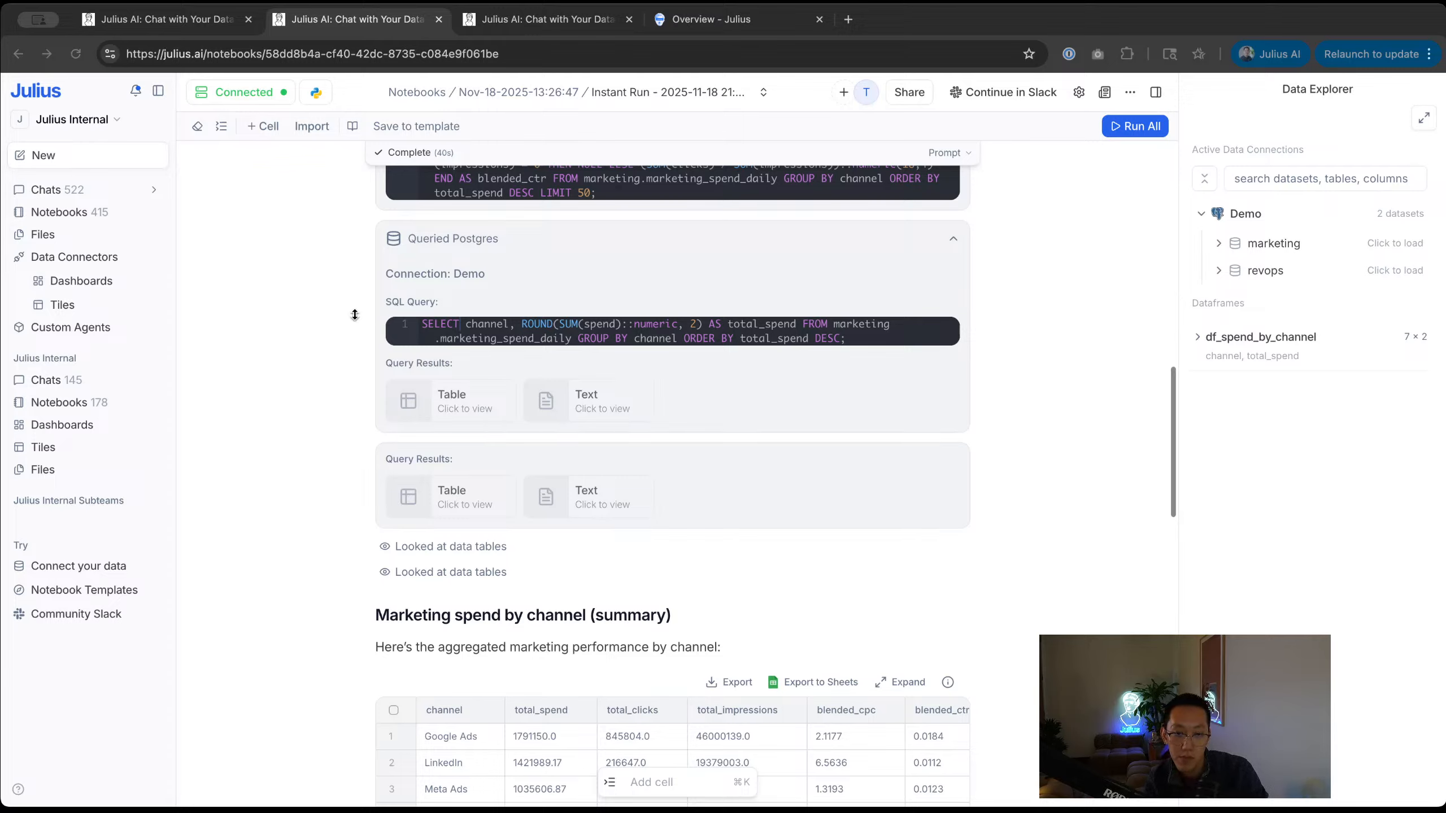
scroll(615, 678, down, 15)
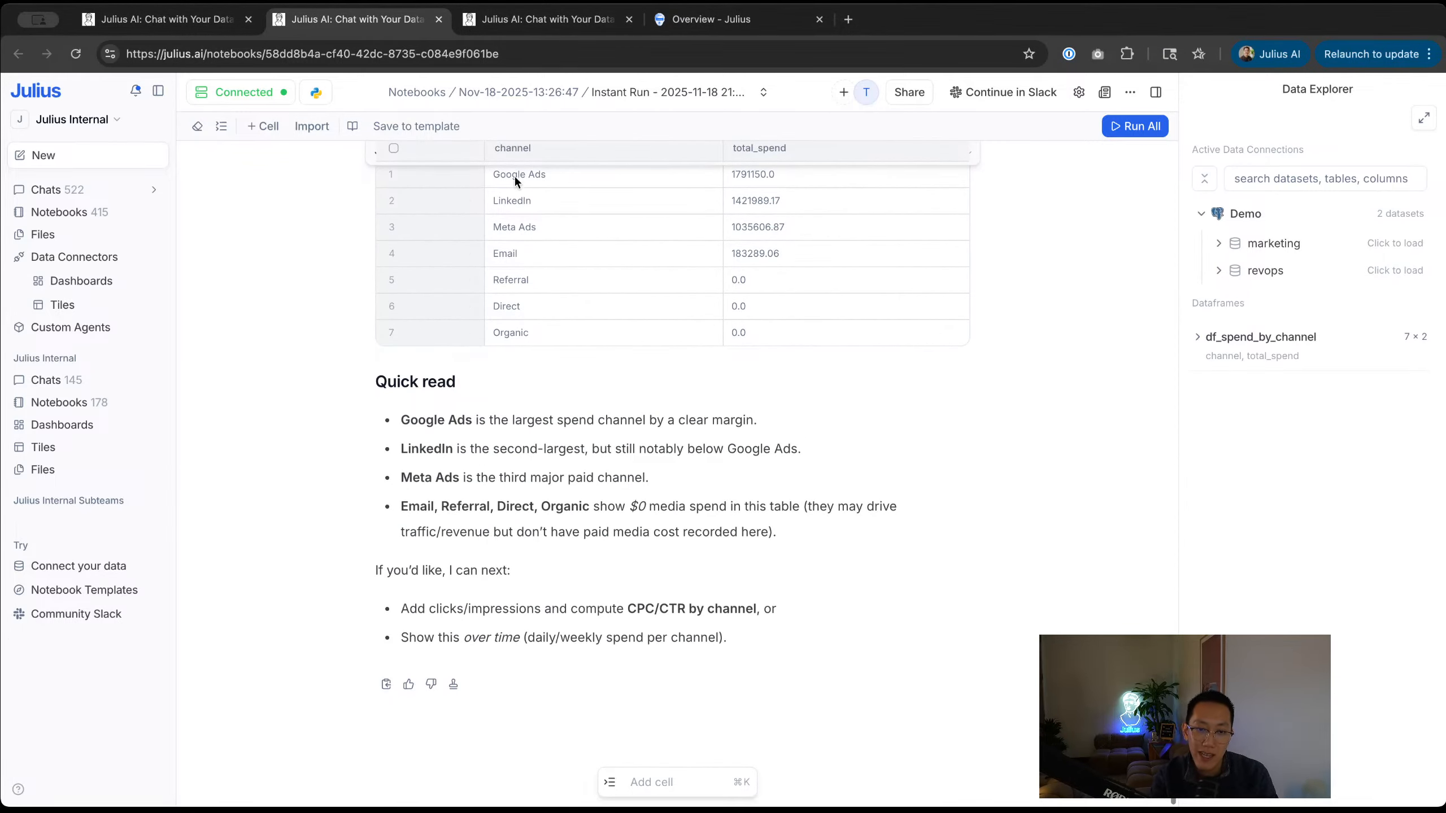
scroll(561, 339, up, 3)
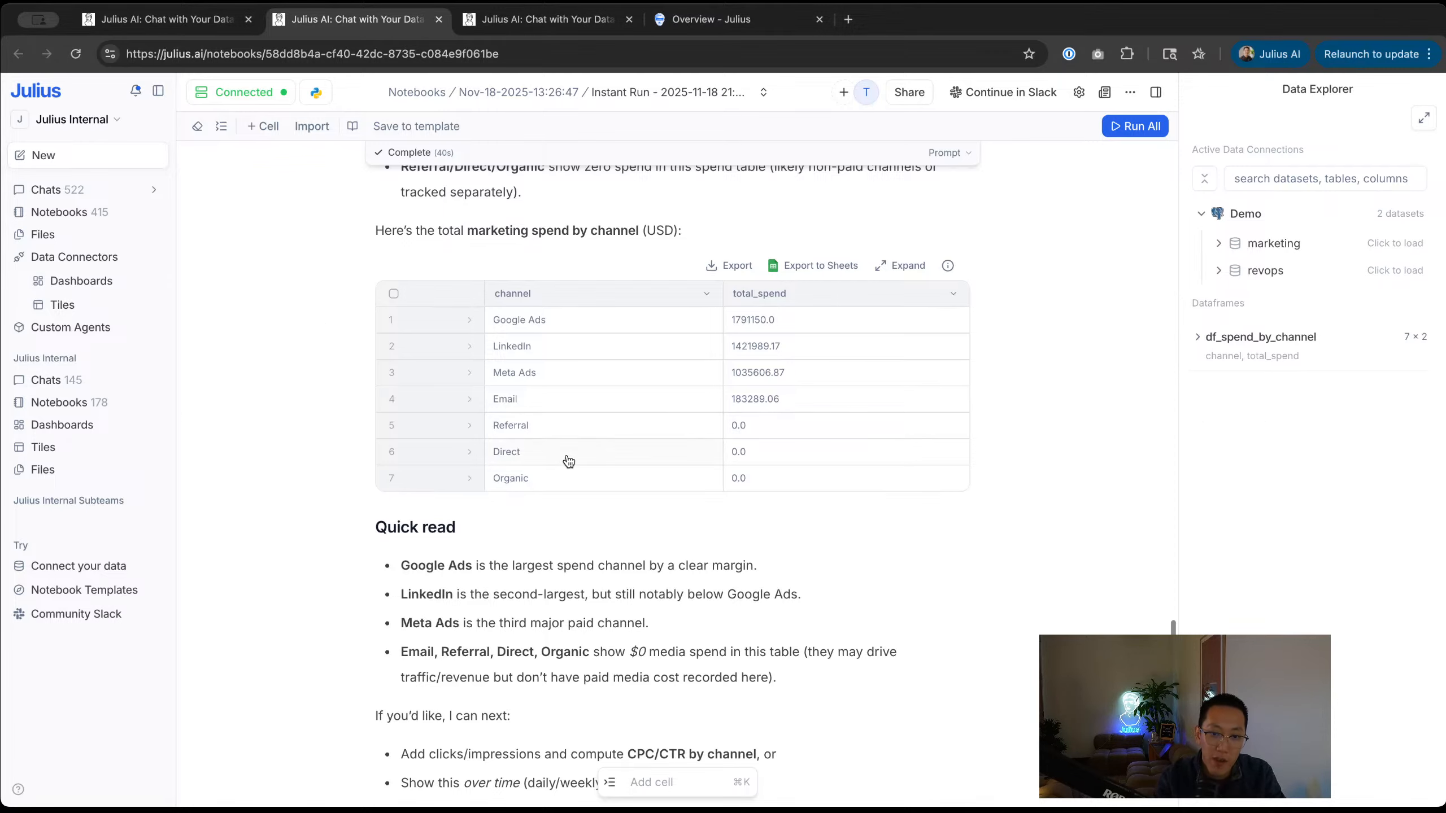
scroll(305, 472, up, 15)
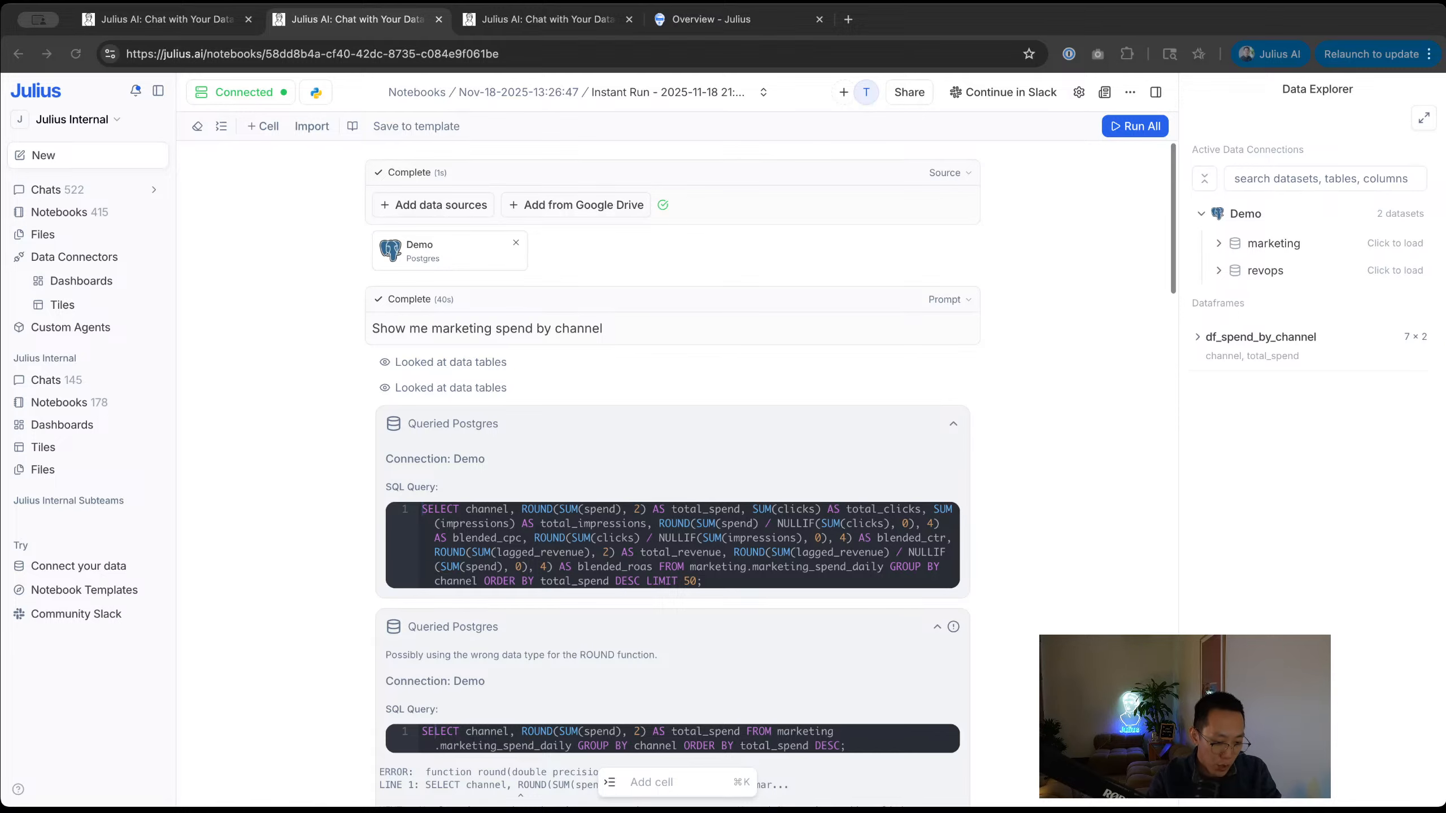
Step: Switch to the other account's window and check that Slack appears among Data Connectors & MCPs
key(super+grave)
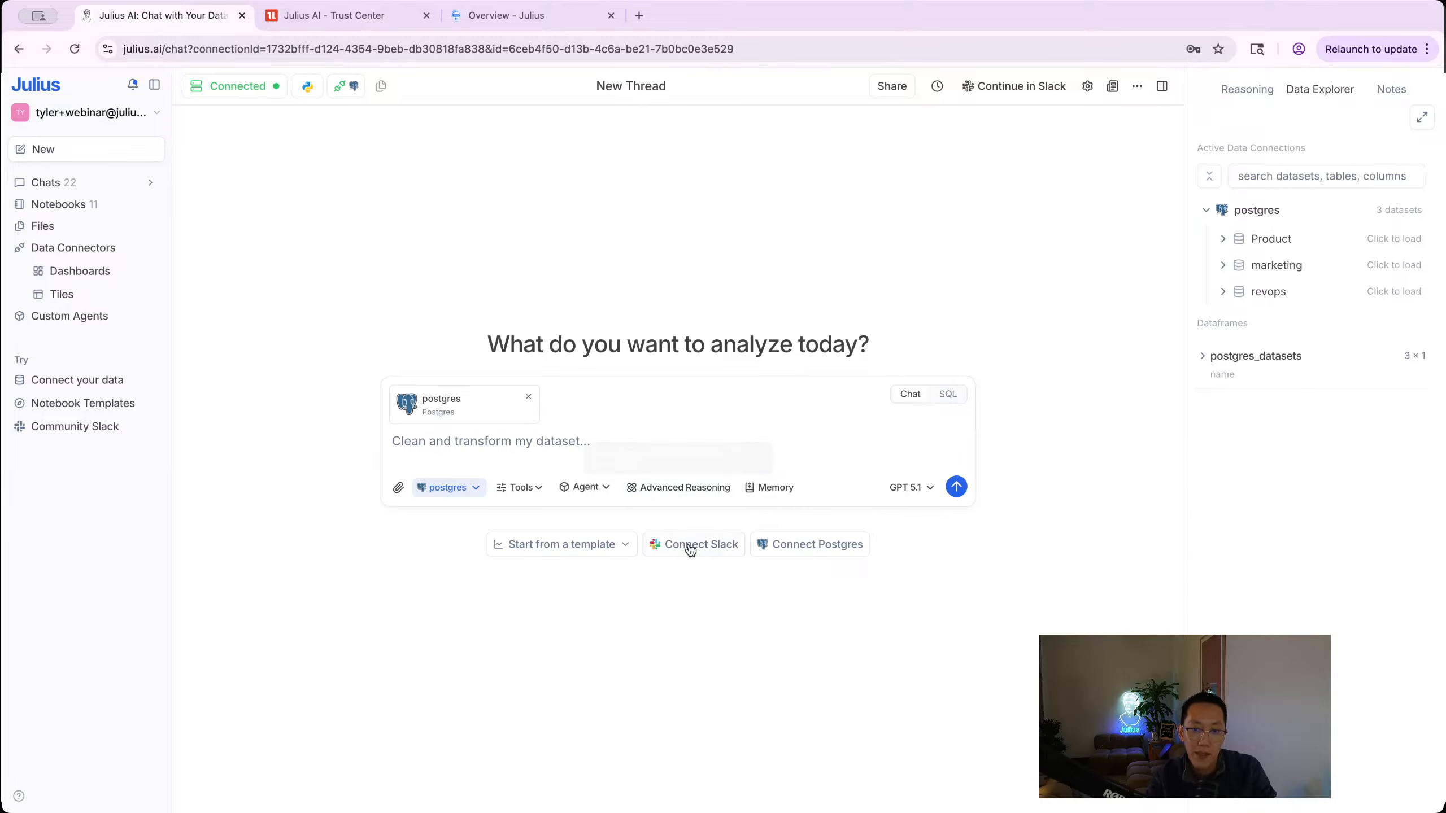
click(707, 551)
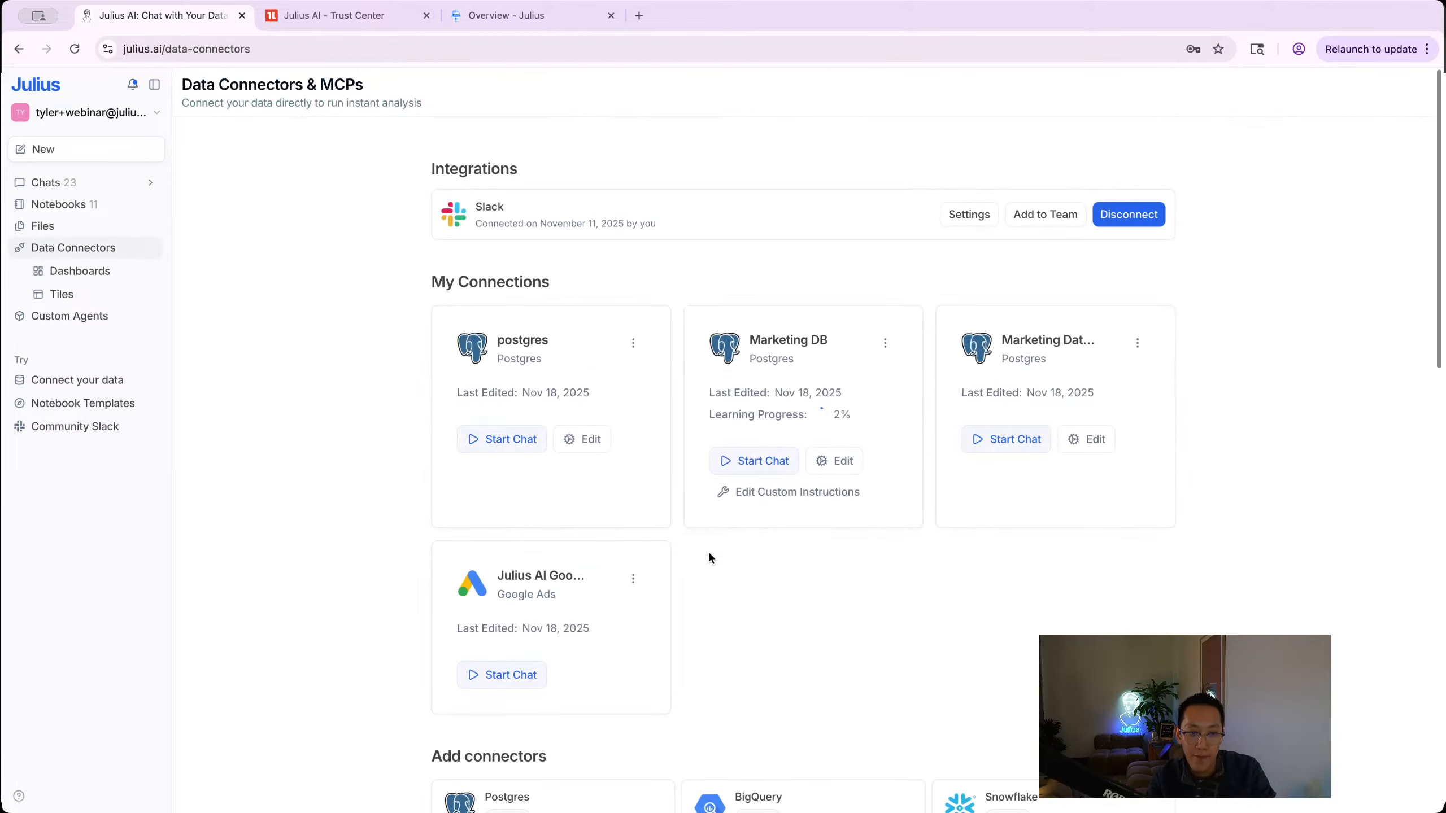
Step: Go to slack.com and launch the Julius Webinars workspace in the browser instead of the desktop app
key(super+t)
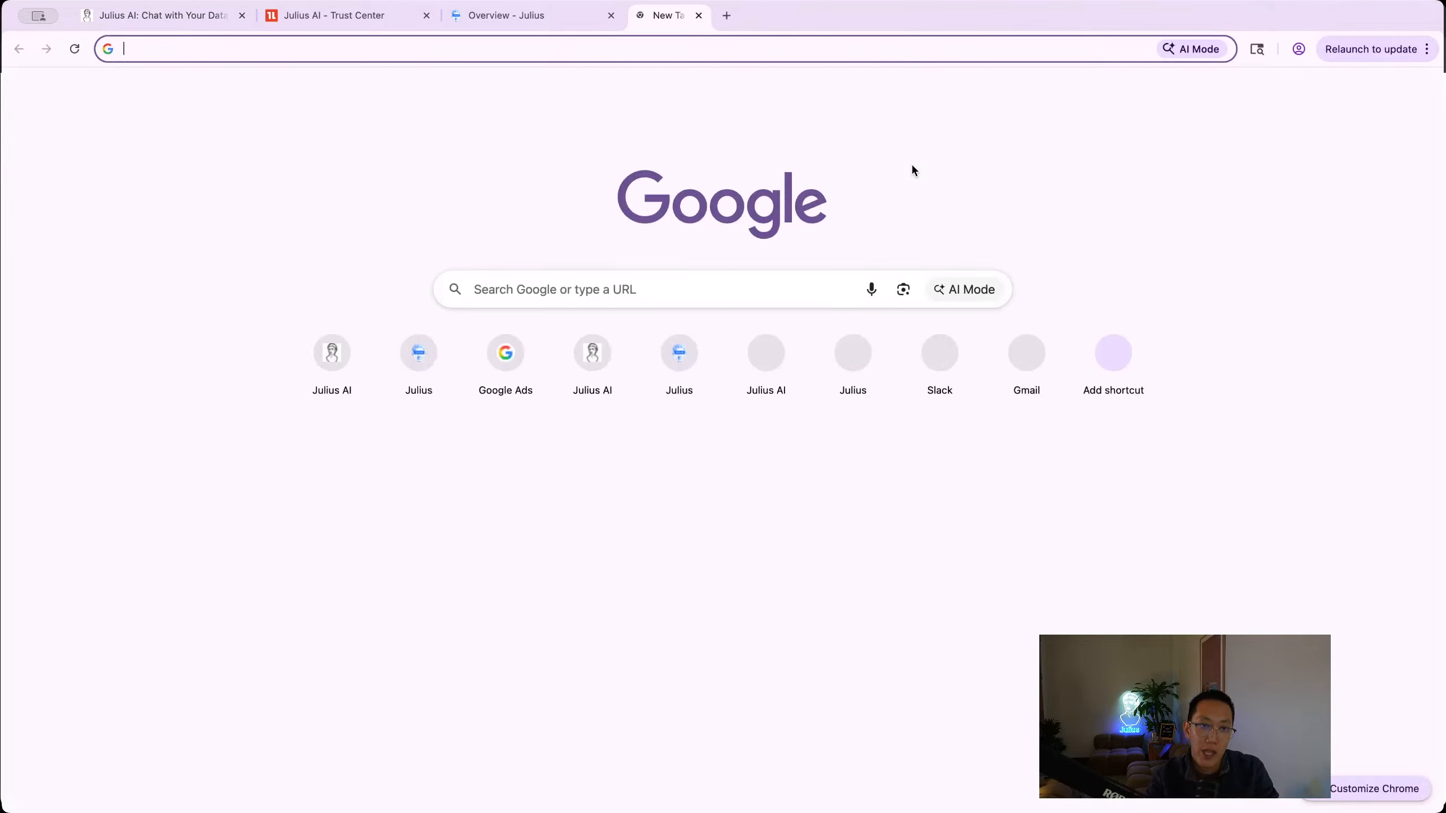
text(slack.com)
key(Return)
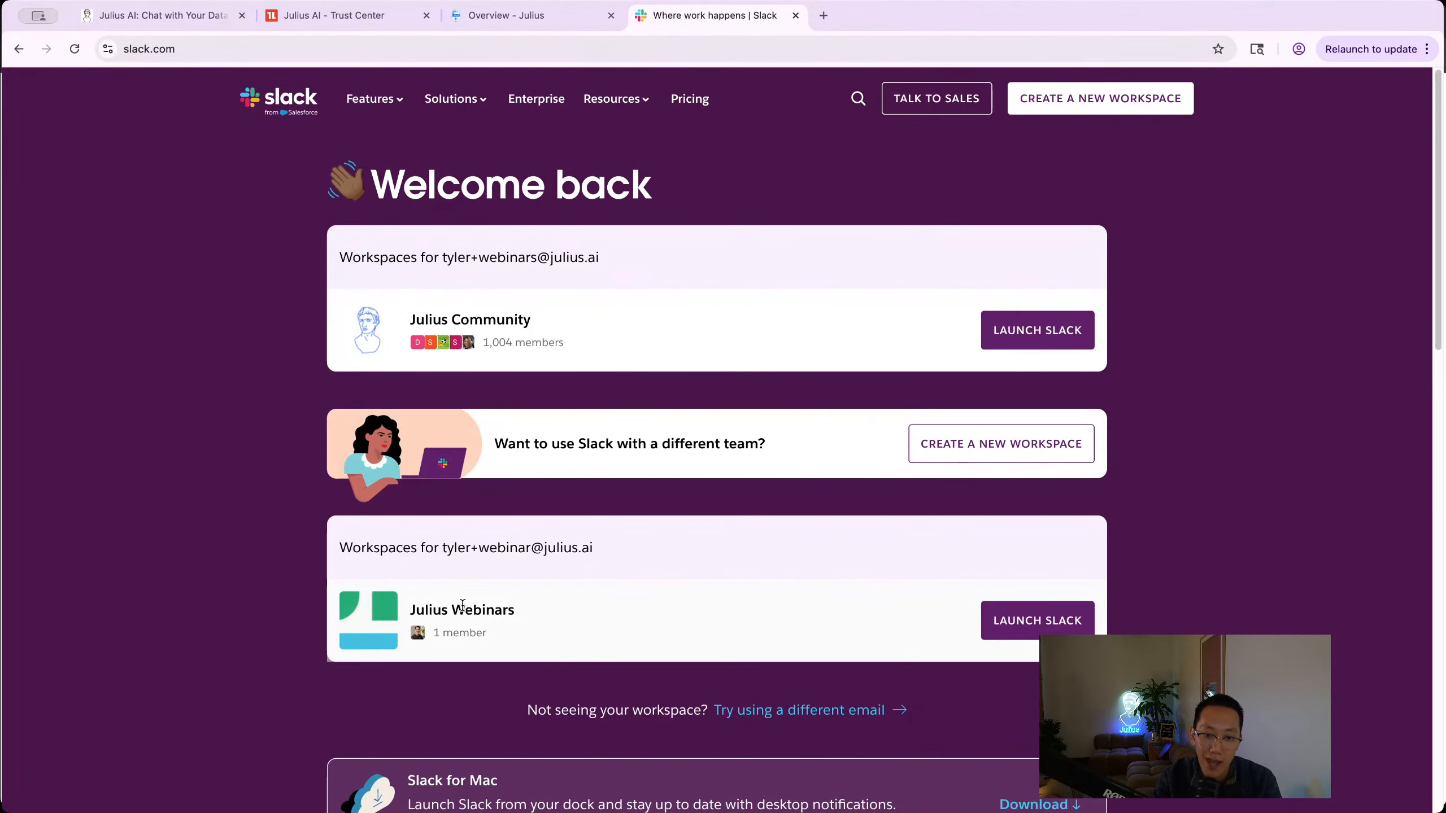
click(1010, 632)
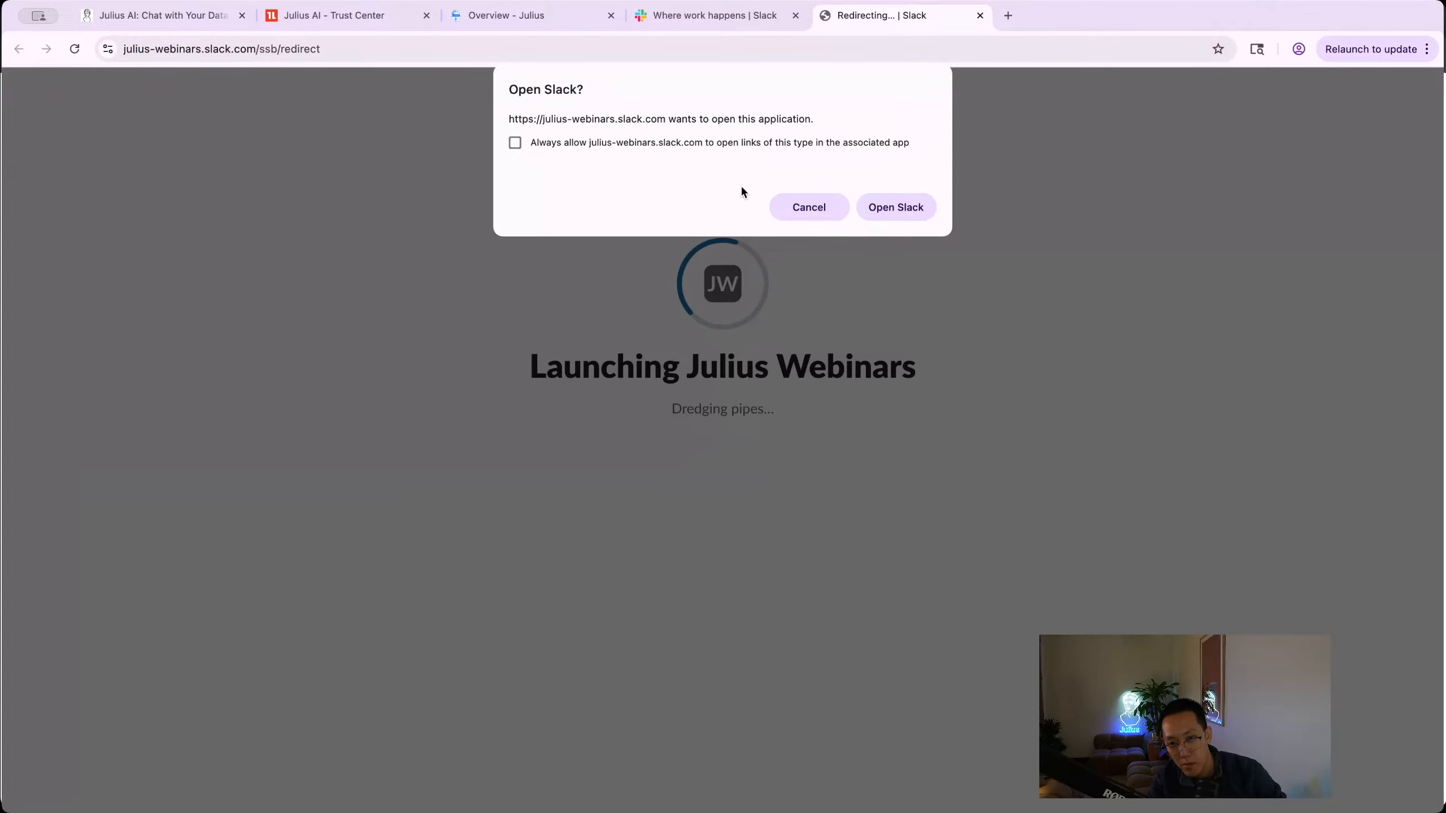
click(879, 206)
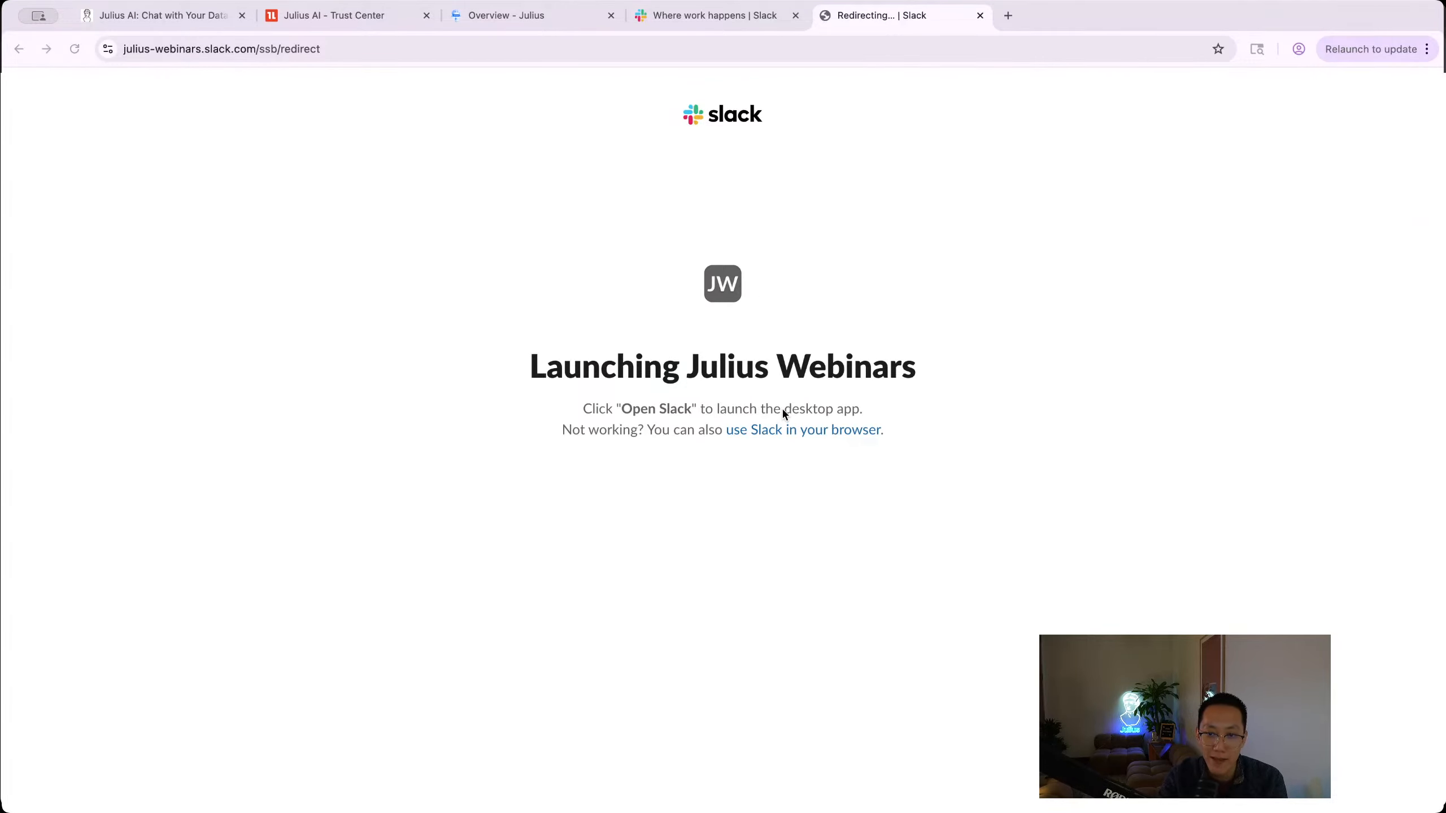
click(788, 431)
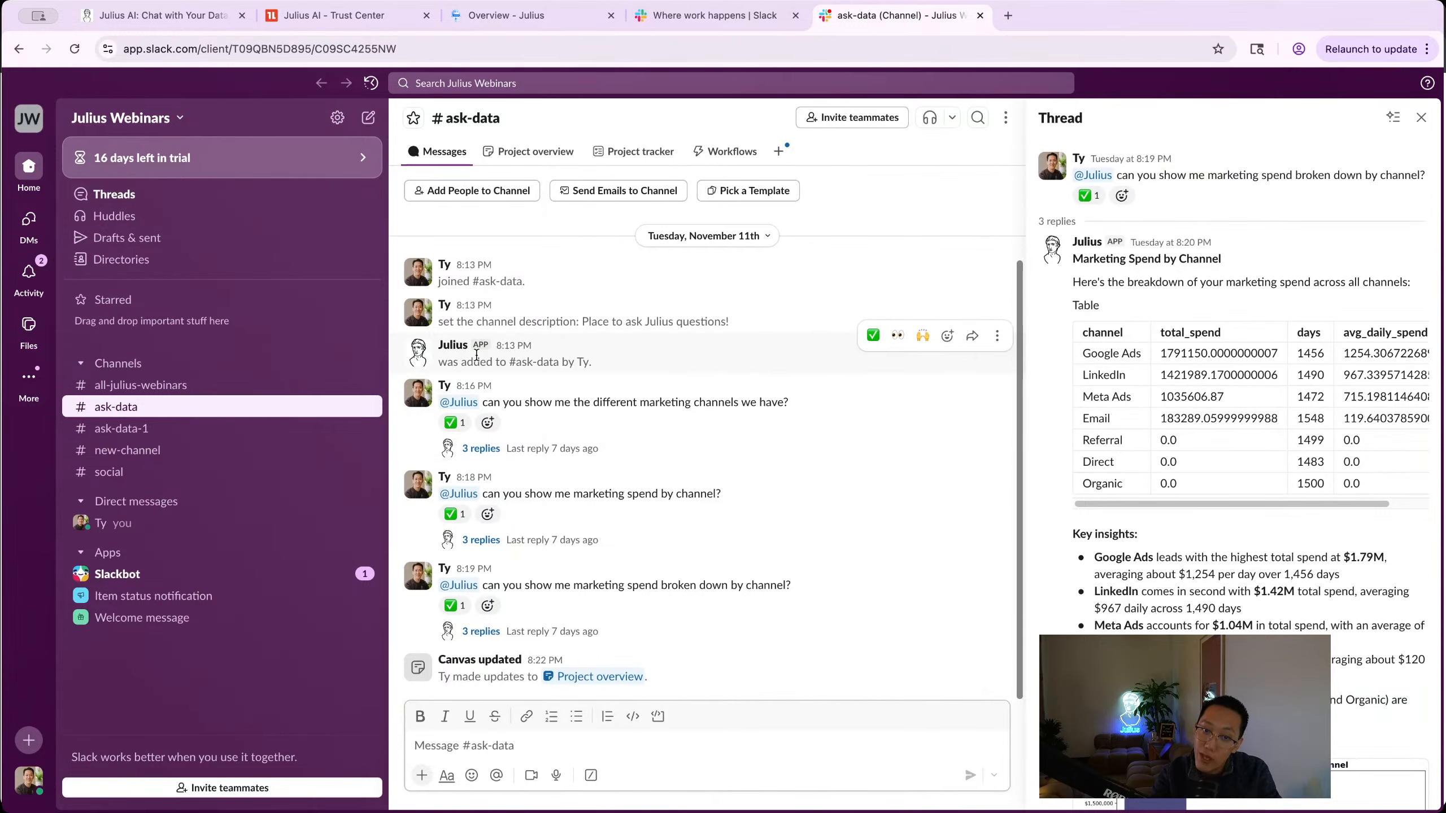
click(456, 404)
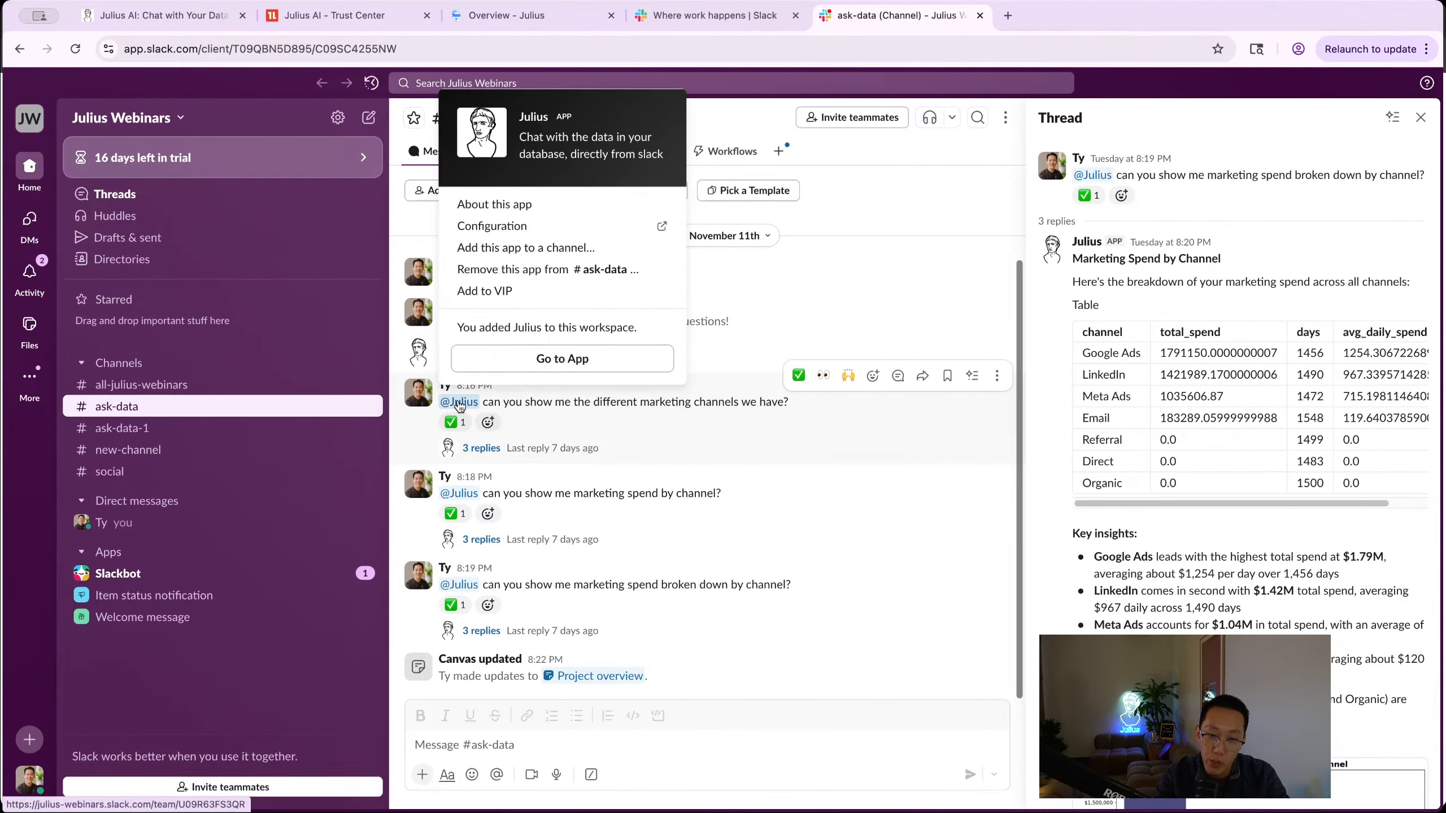
click(532, 746)
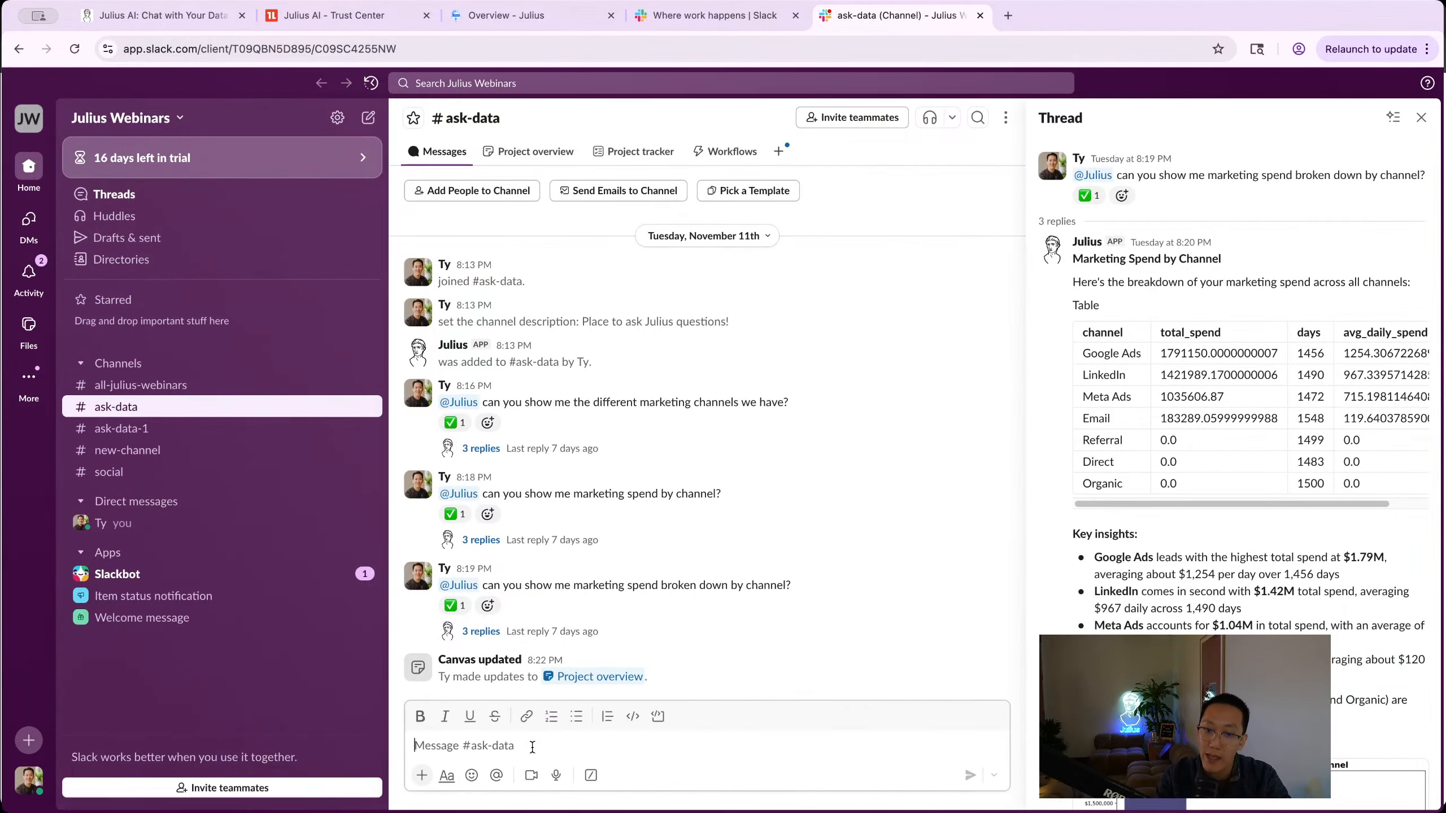
text(/invite )
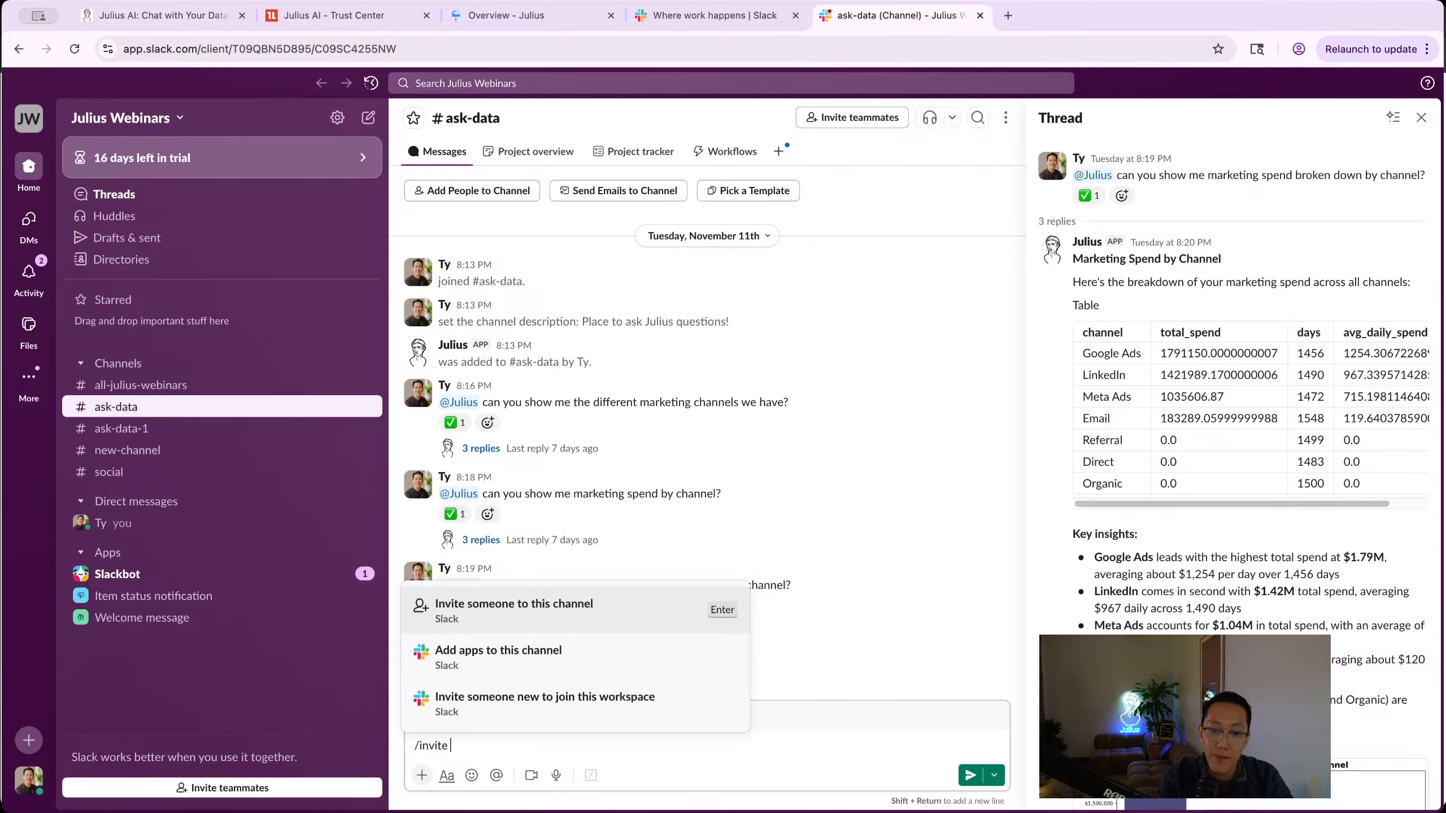
text(@juliu)
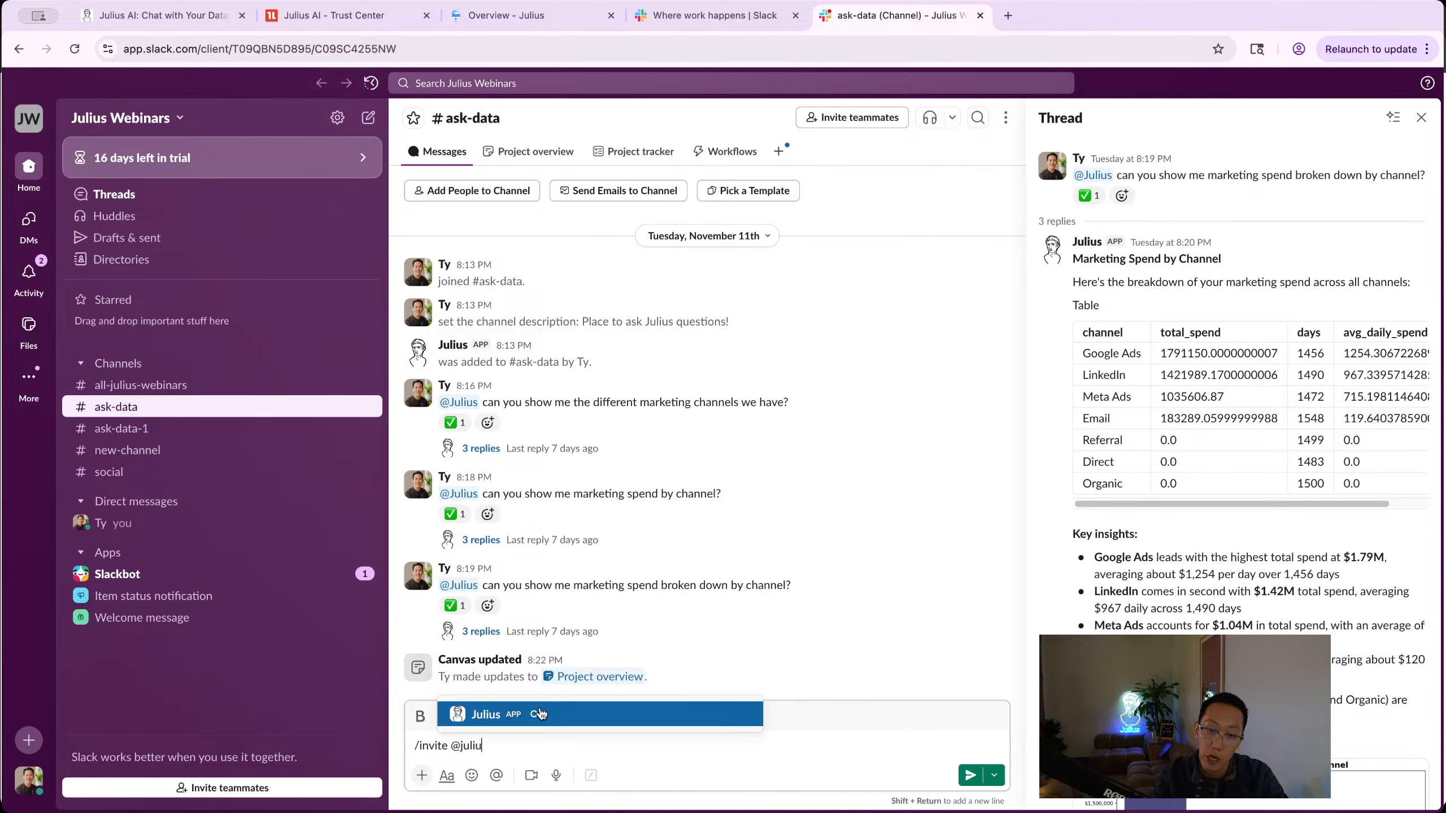
key(Escape)
key(super+a)
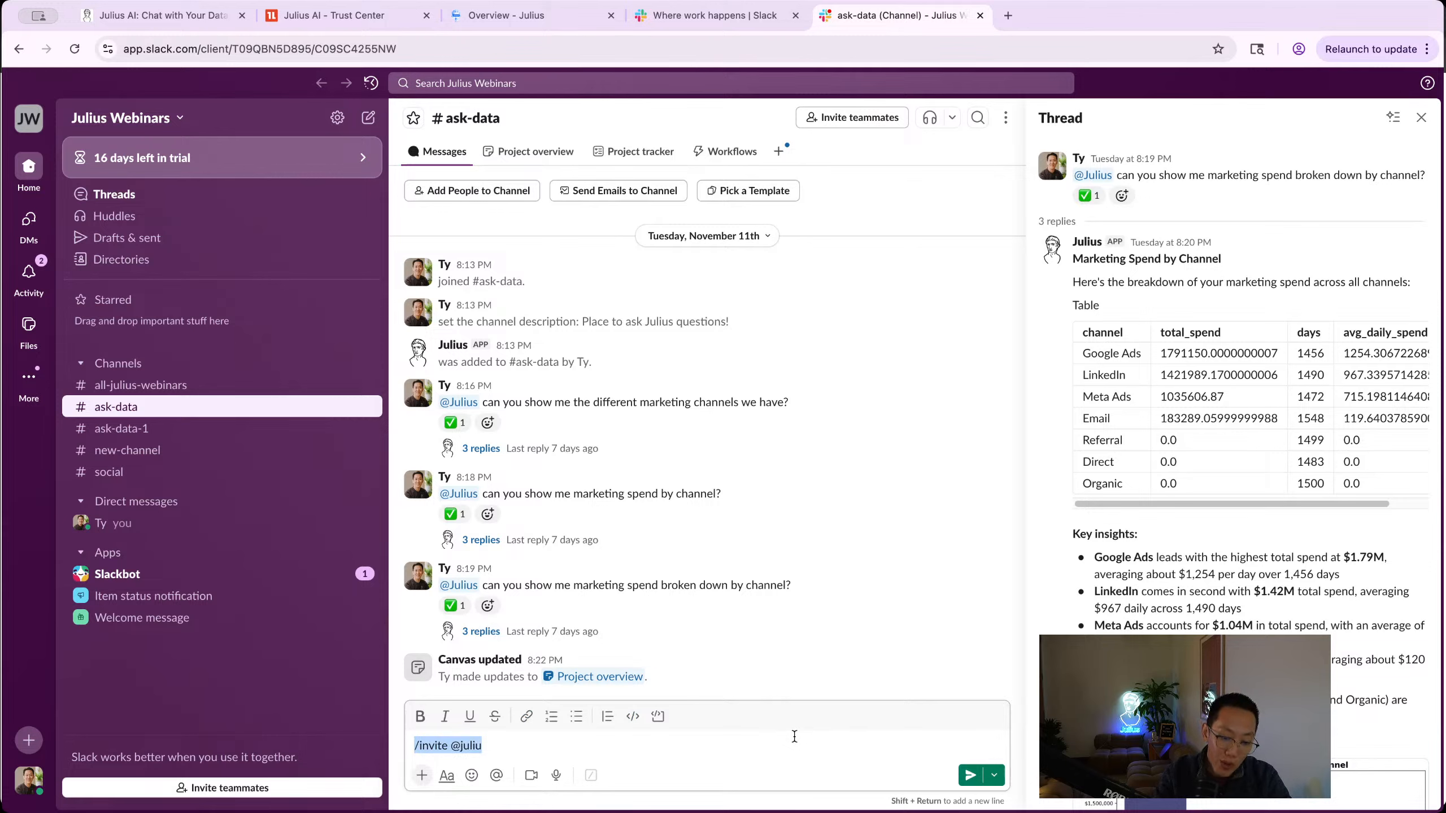
key(BackSpace)
text(@julius)
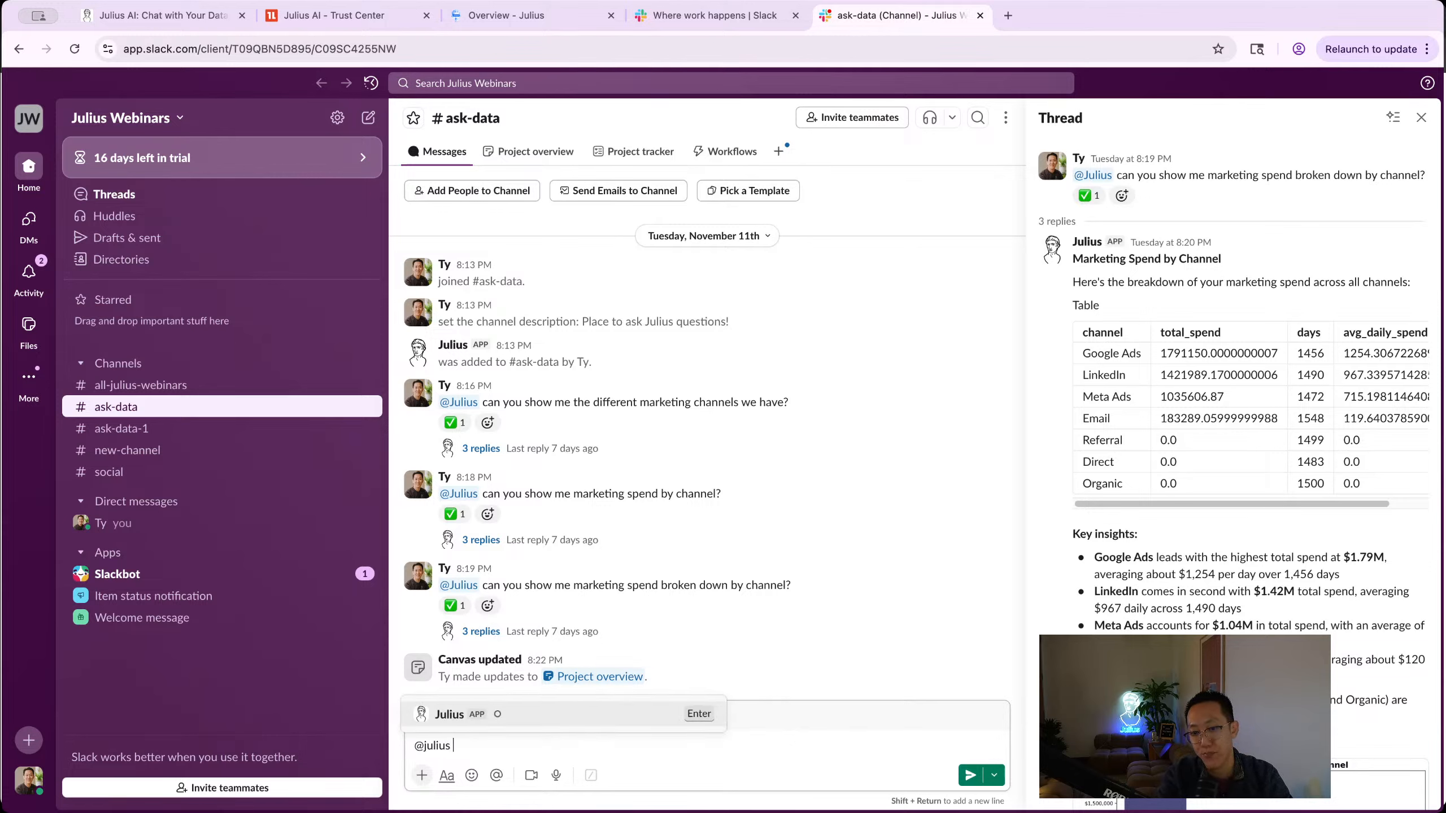
key(Return)
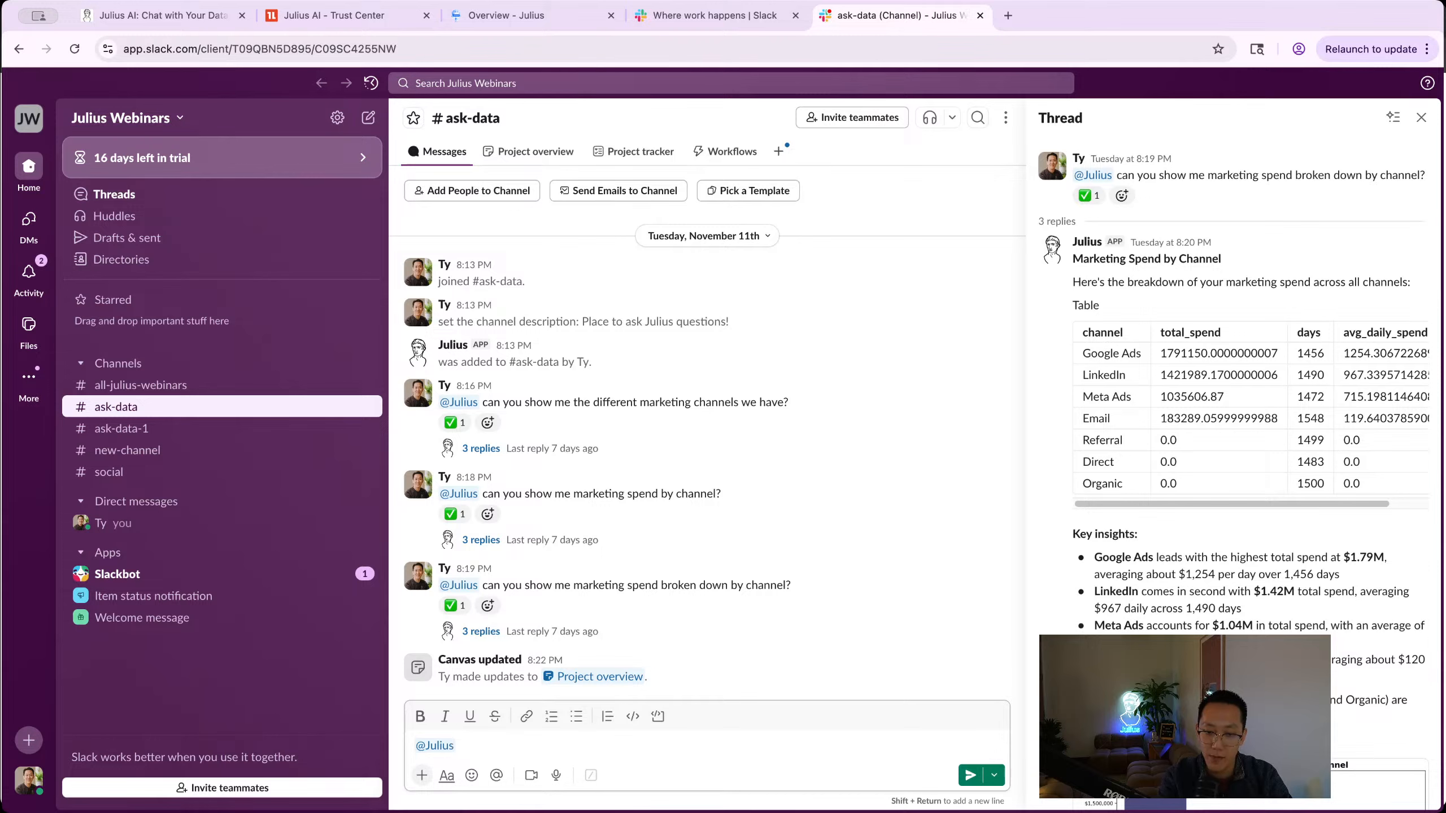
text(whatshow me )
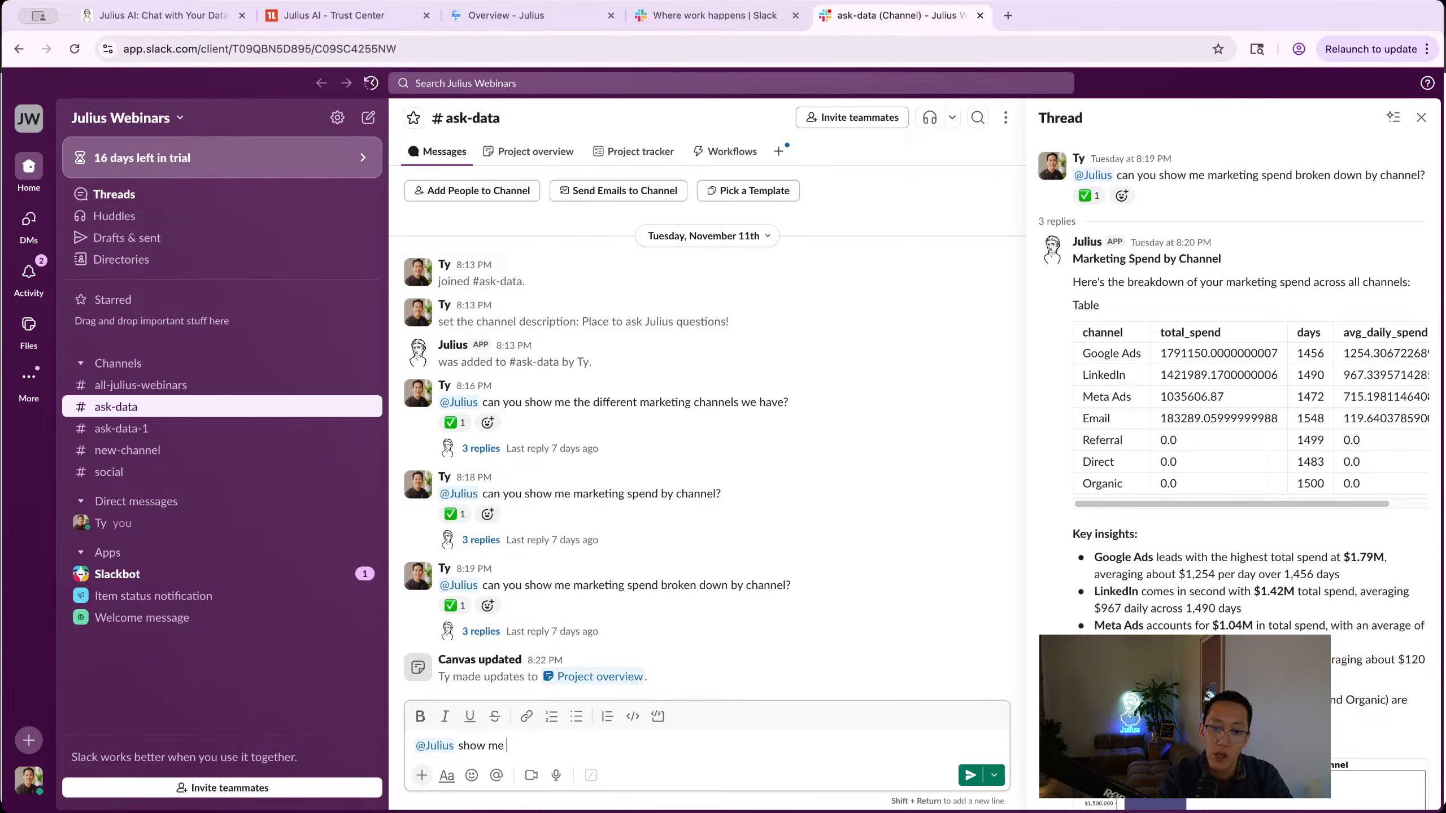
text(marketing spend by channel?)
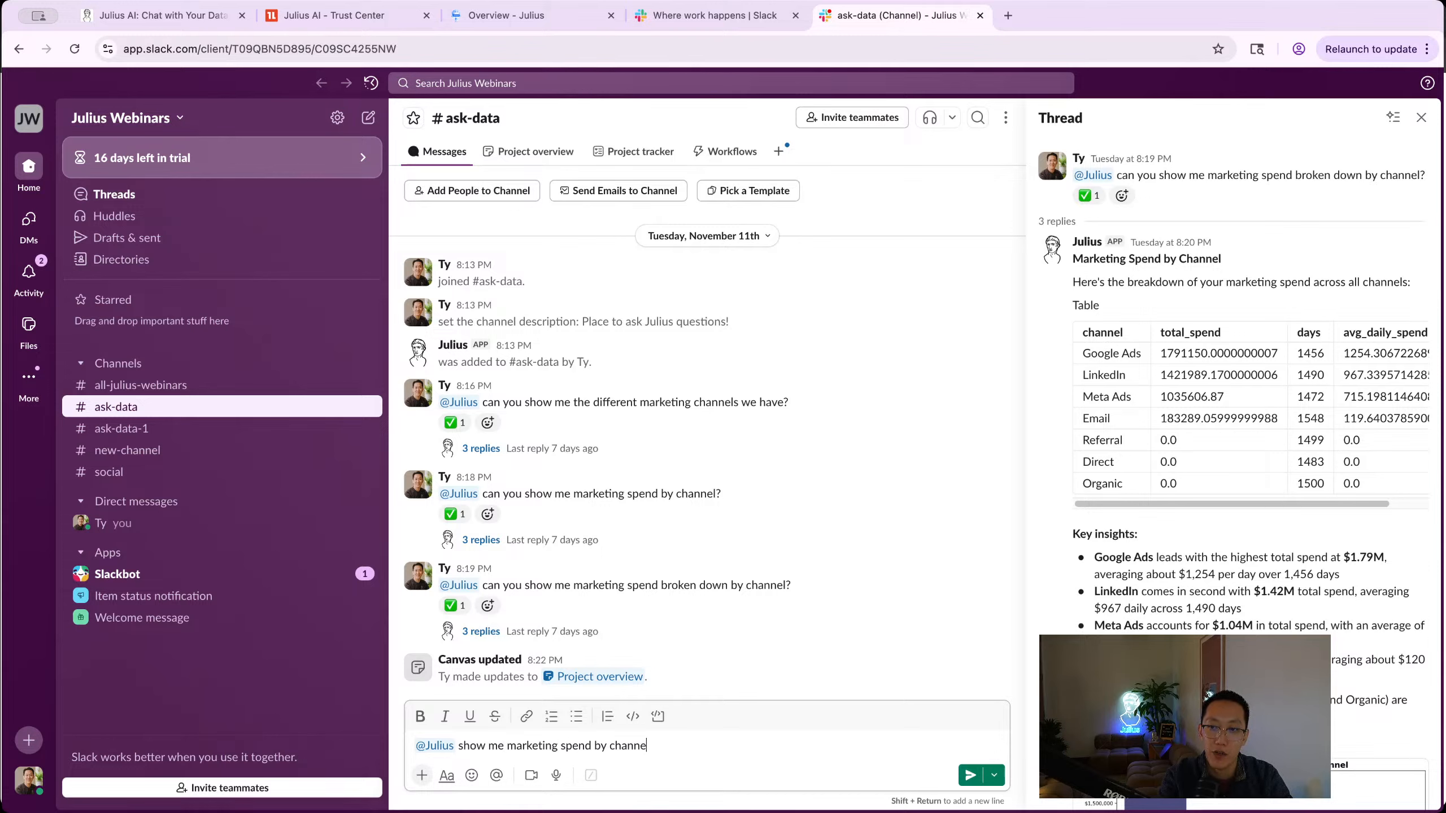
key(Return)
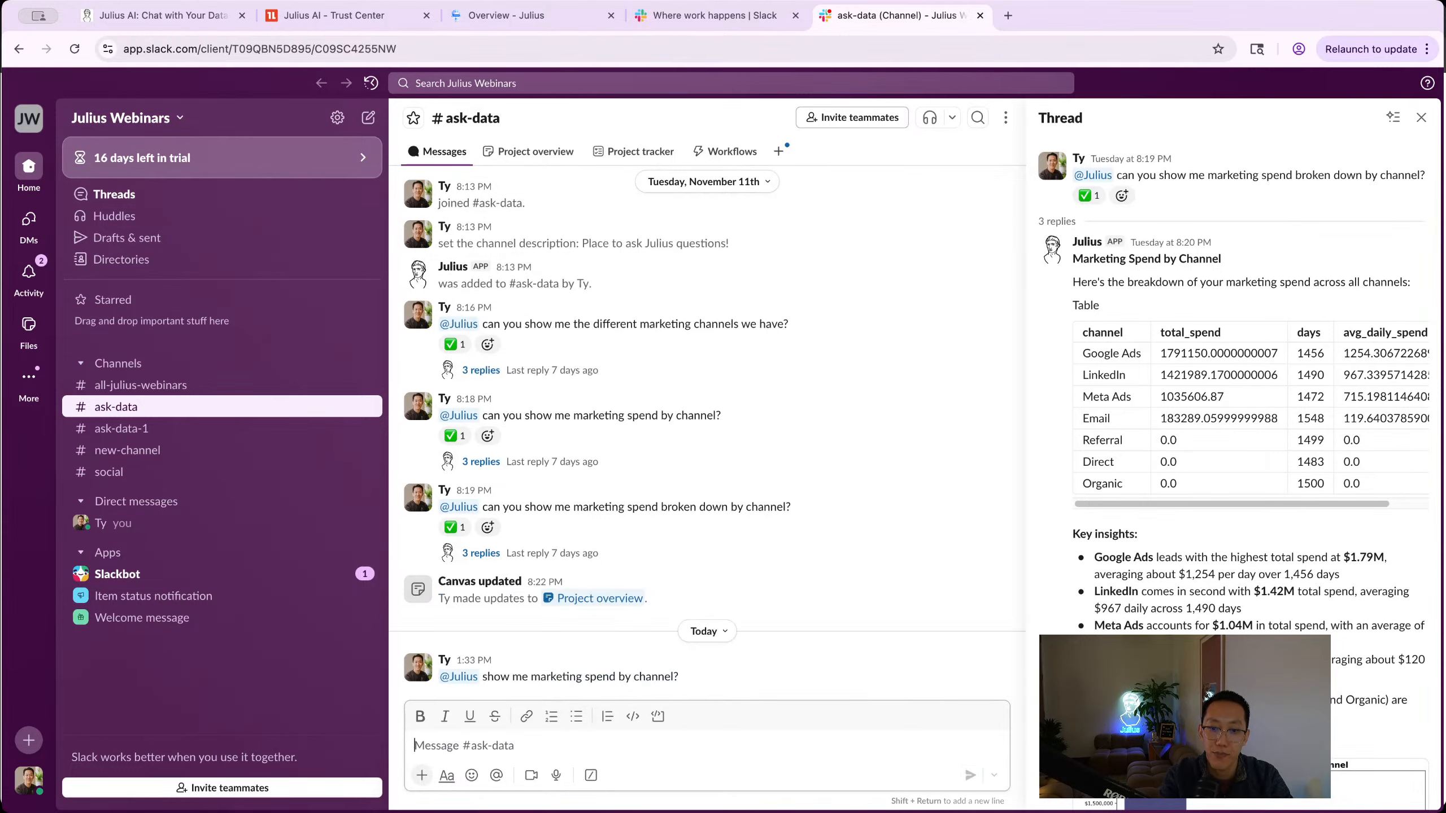
Step: Close the old thread and open the new question's replies showing Julius's Google Ads-led spend table
click(1421, 118)
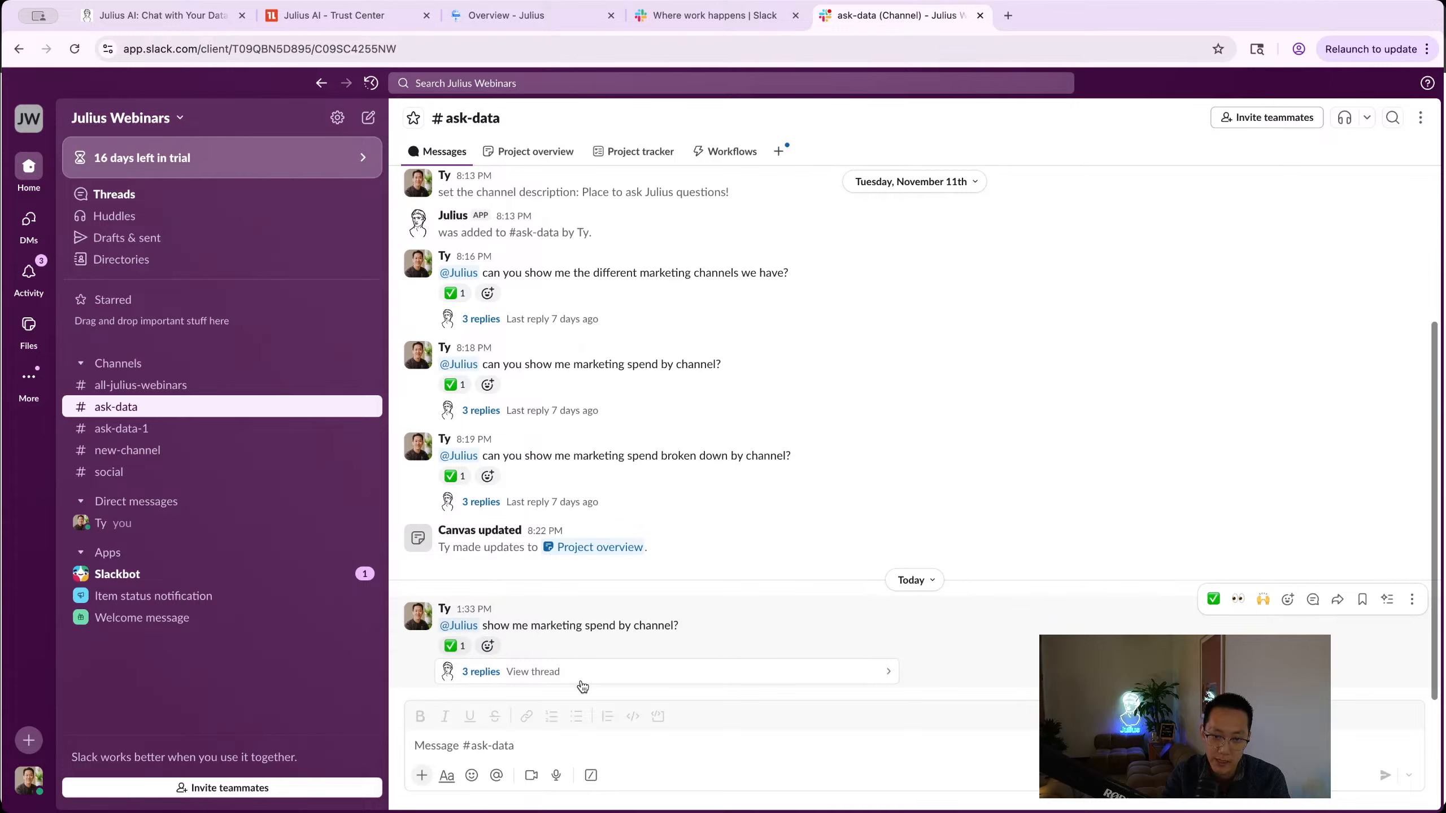
click(581, 681)
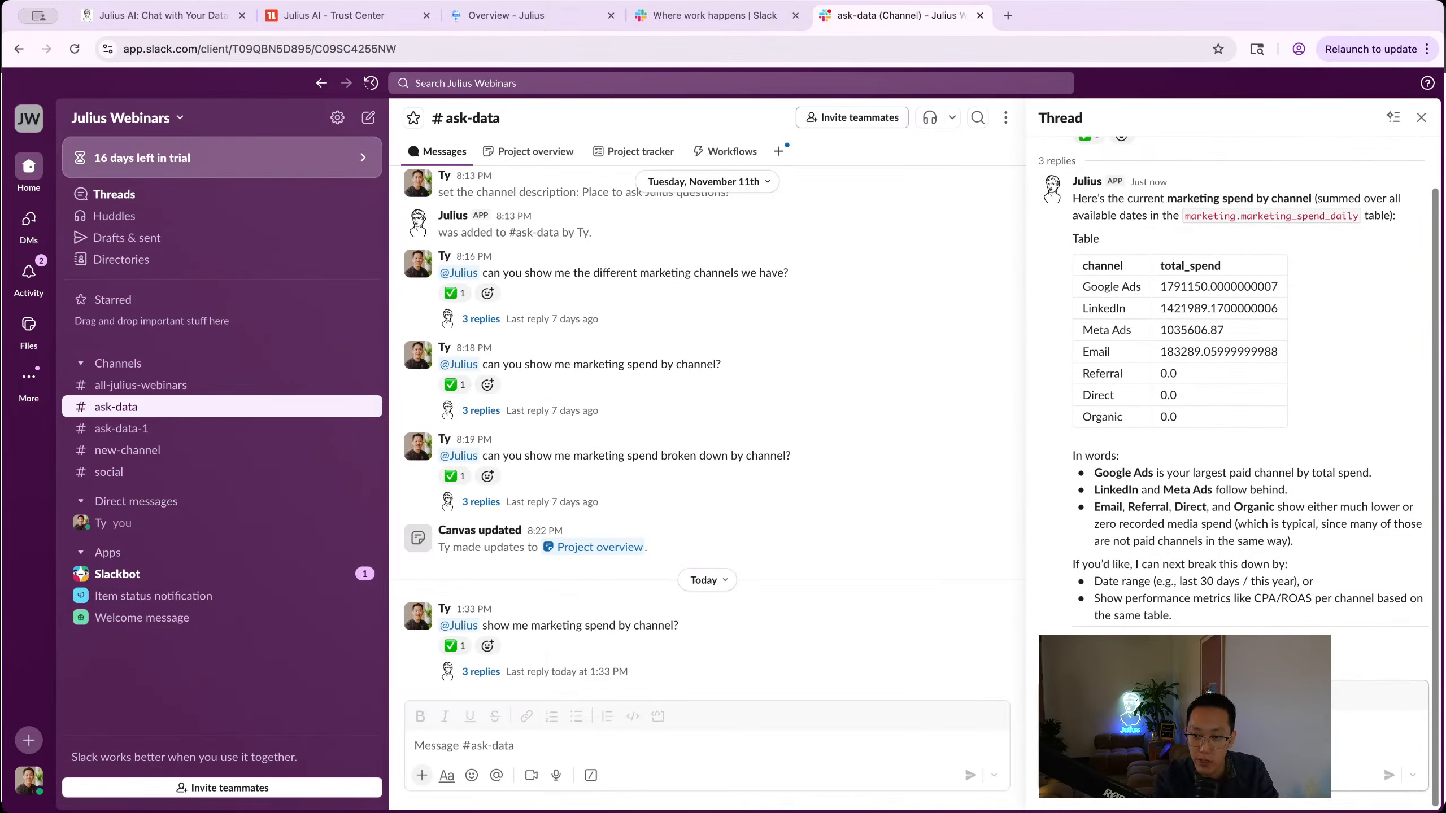
text(@)
key(Return)
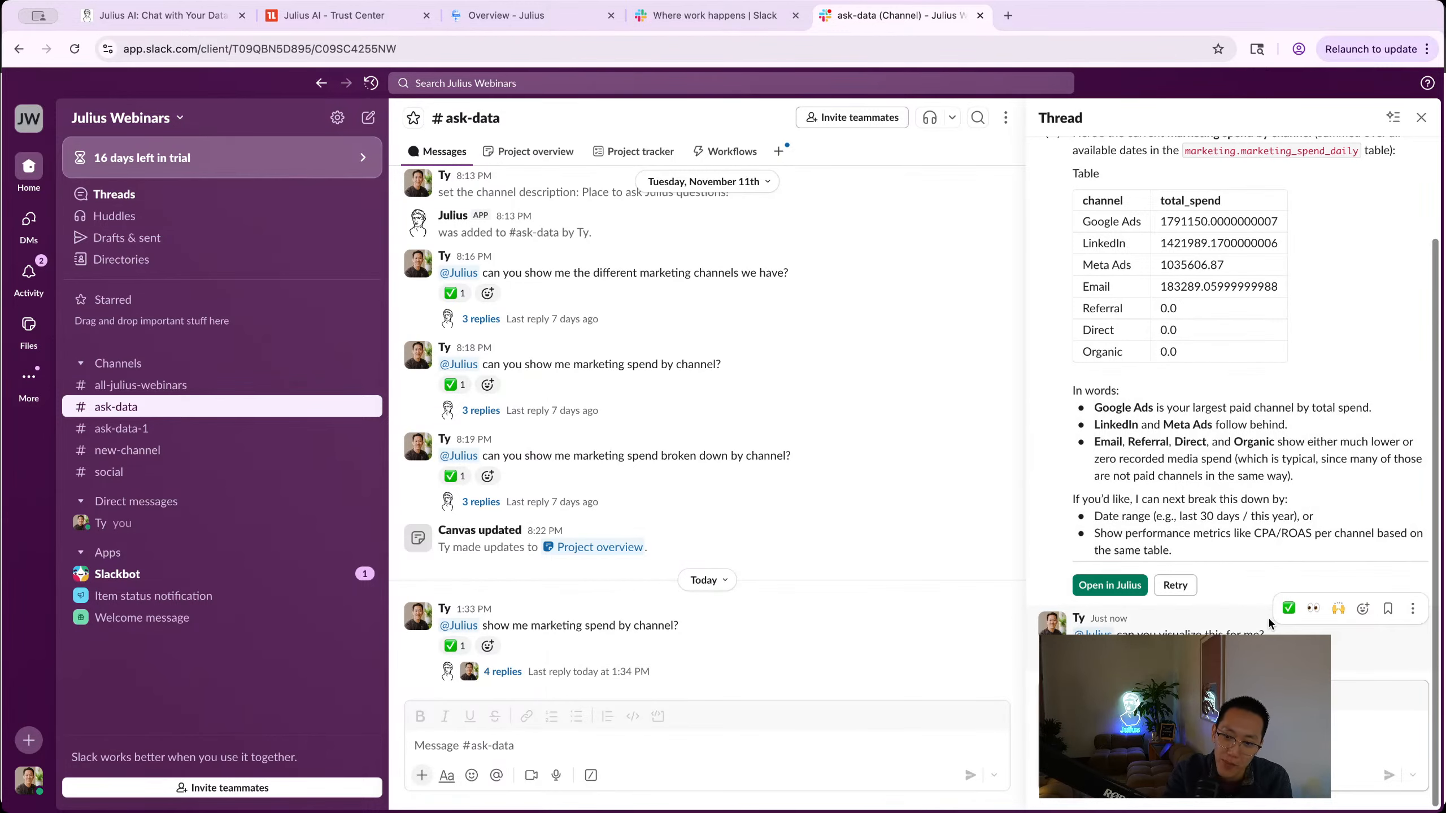
scroll(1268, 616, up, 3)
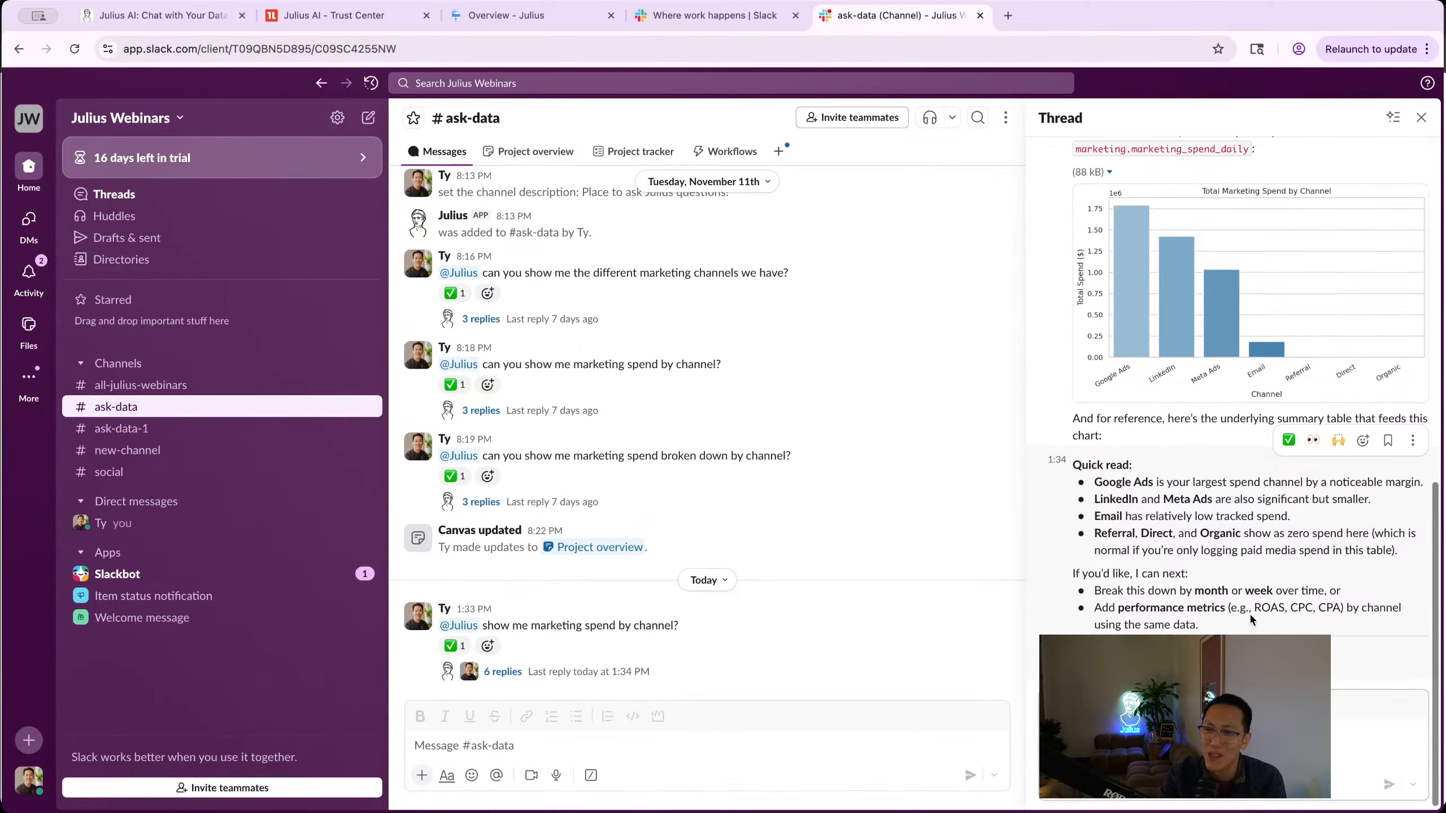
scroll(1250, 613, up, 5)
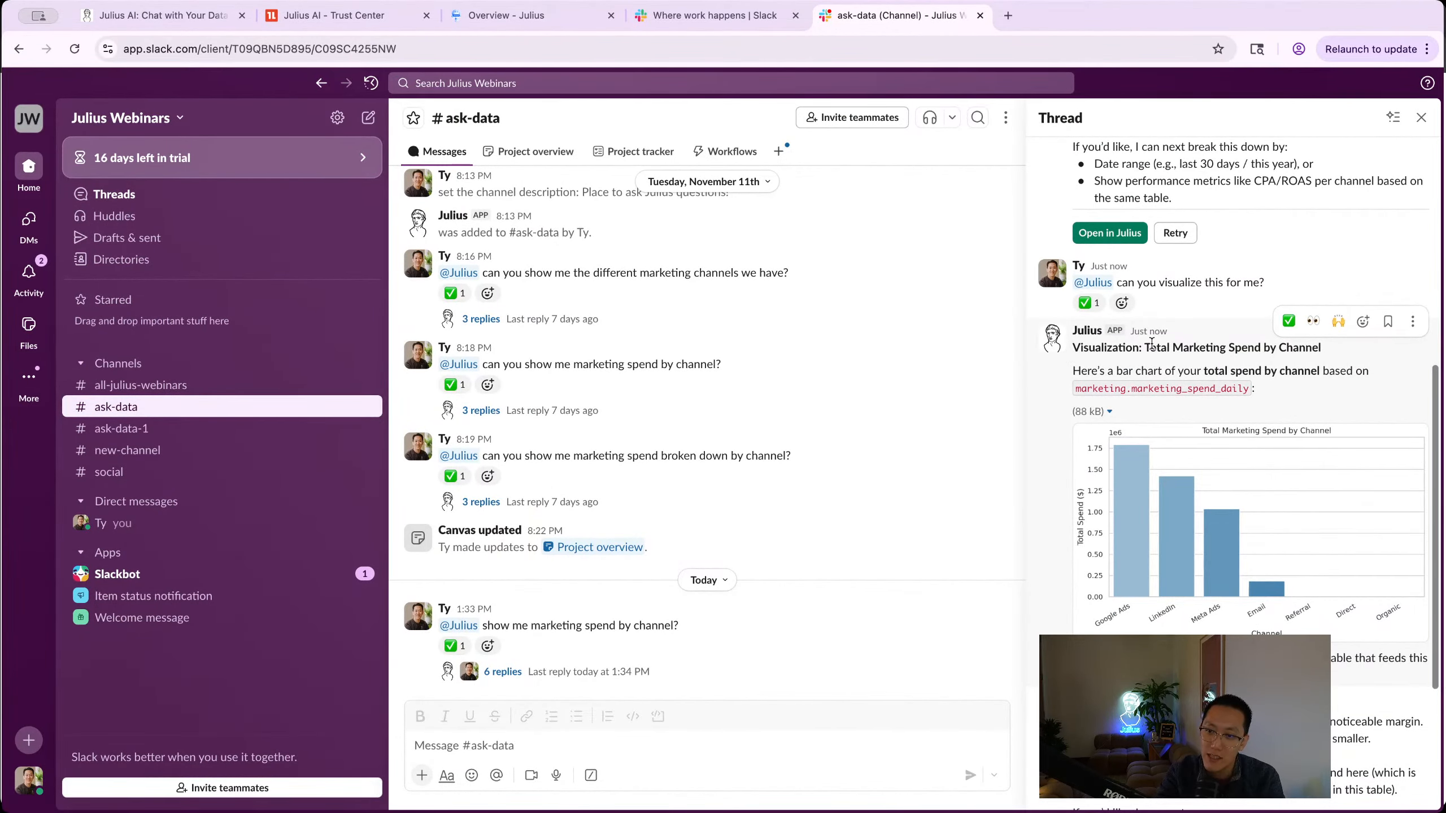
drag(1144, 347, 1275, 347)
scroll(1242, 558, down, 5)
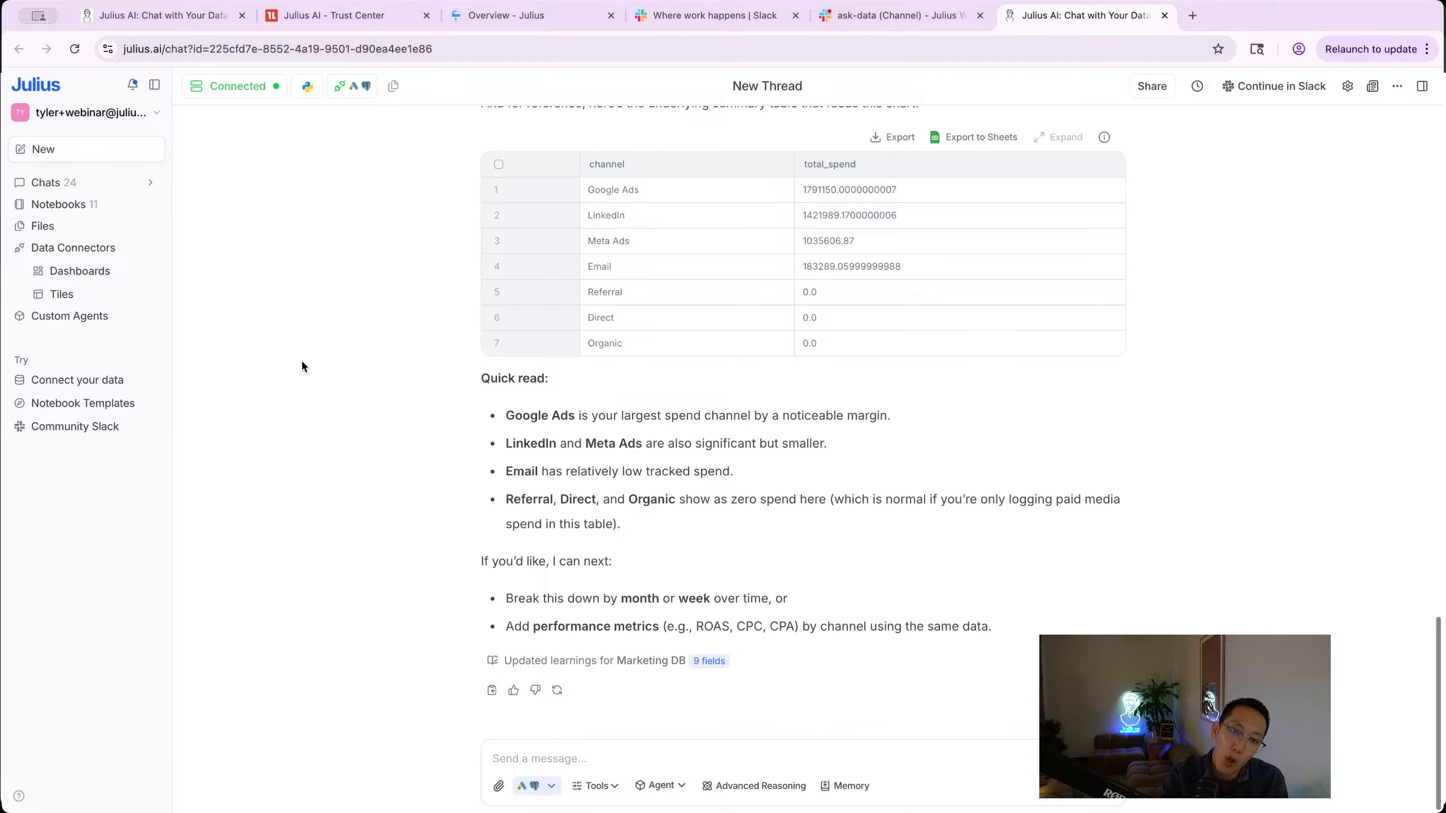
Step: Review the marketing spend table and bar chart in Julius, then go back to Slack's #ask-data tab
scroll(303, 358, up, 15)
scroll(516, 158, up, 10)
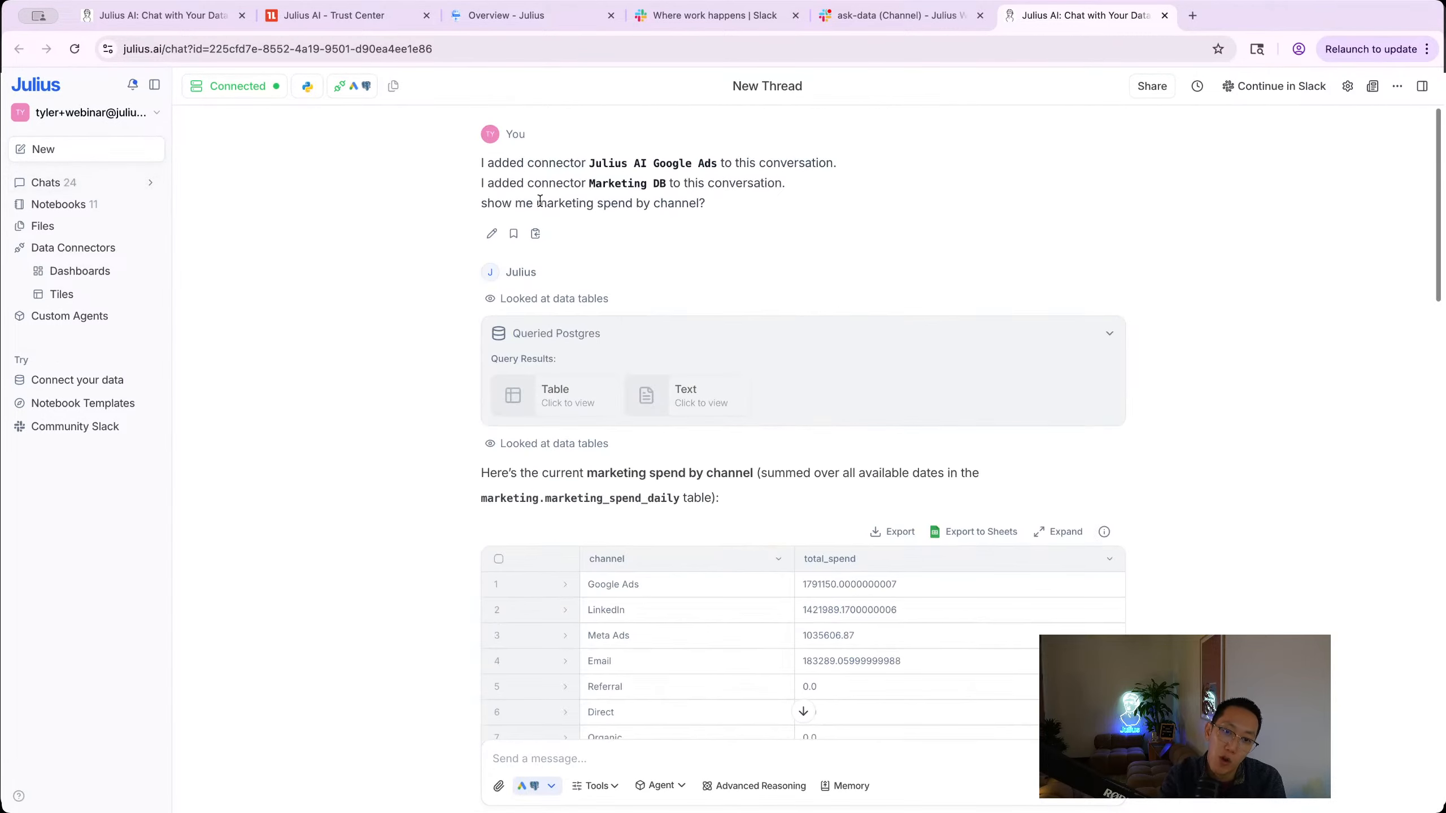
scroll(512, 166, down, 5)
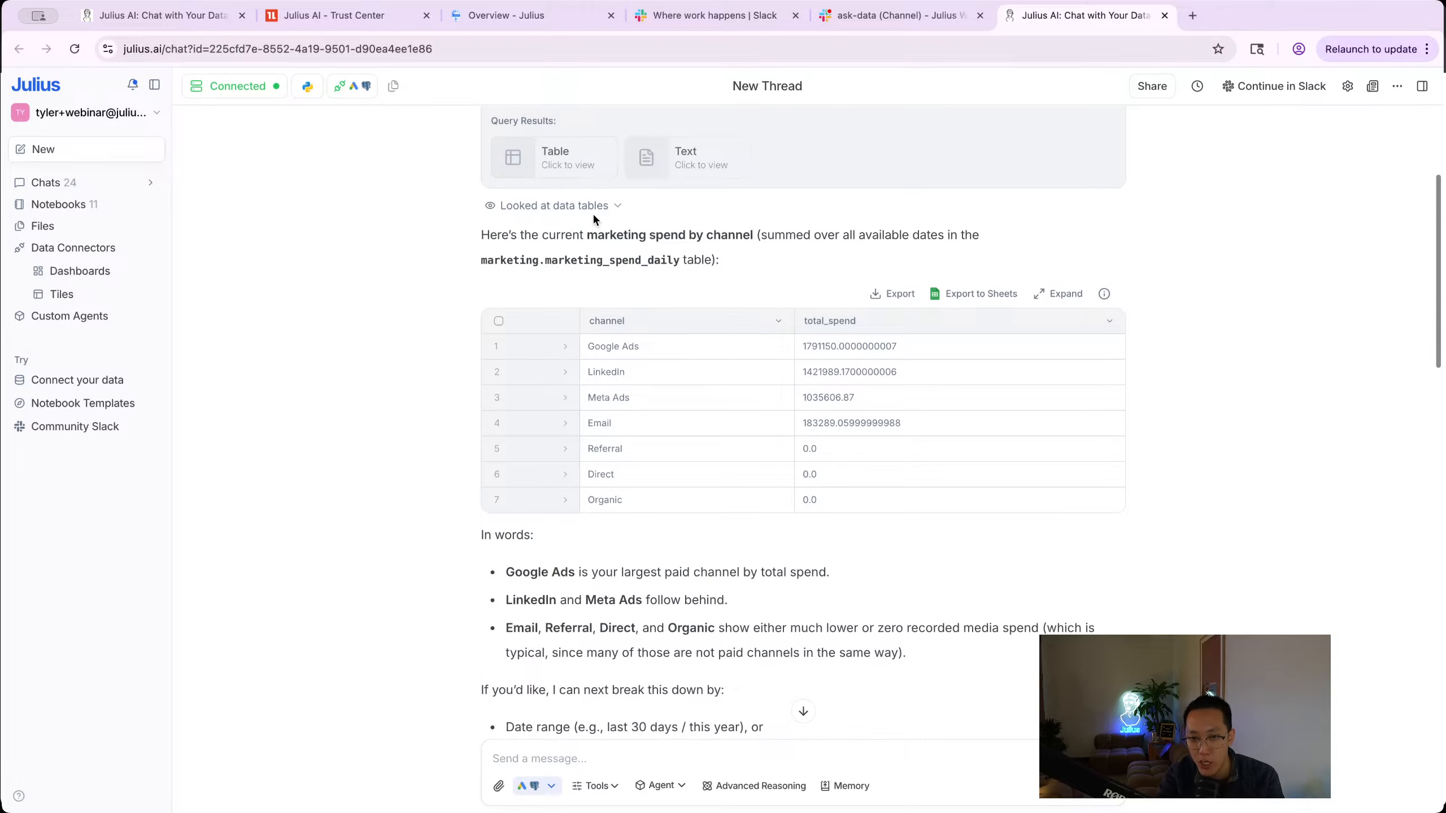
scroll(699, 234, down, 13)
scroll(699, 239, down, 17)
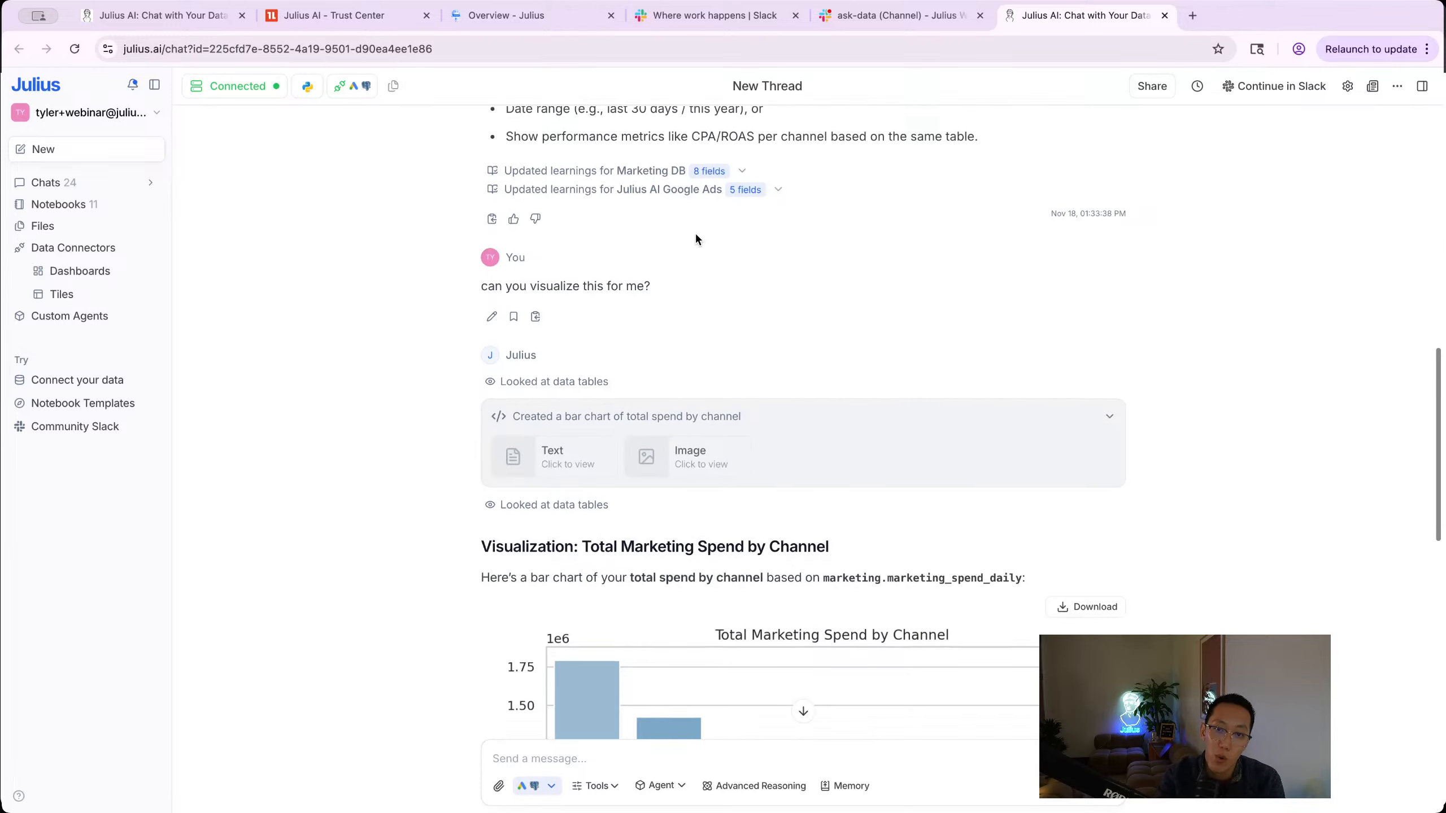
scroll(696, 234, down, 4)
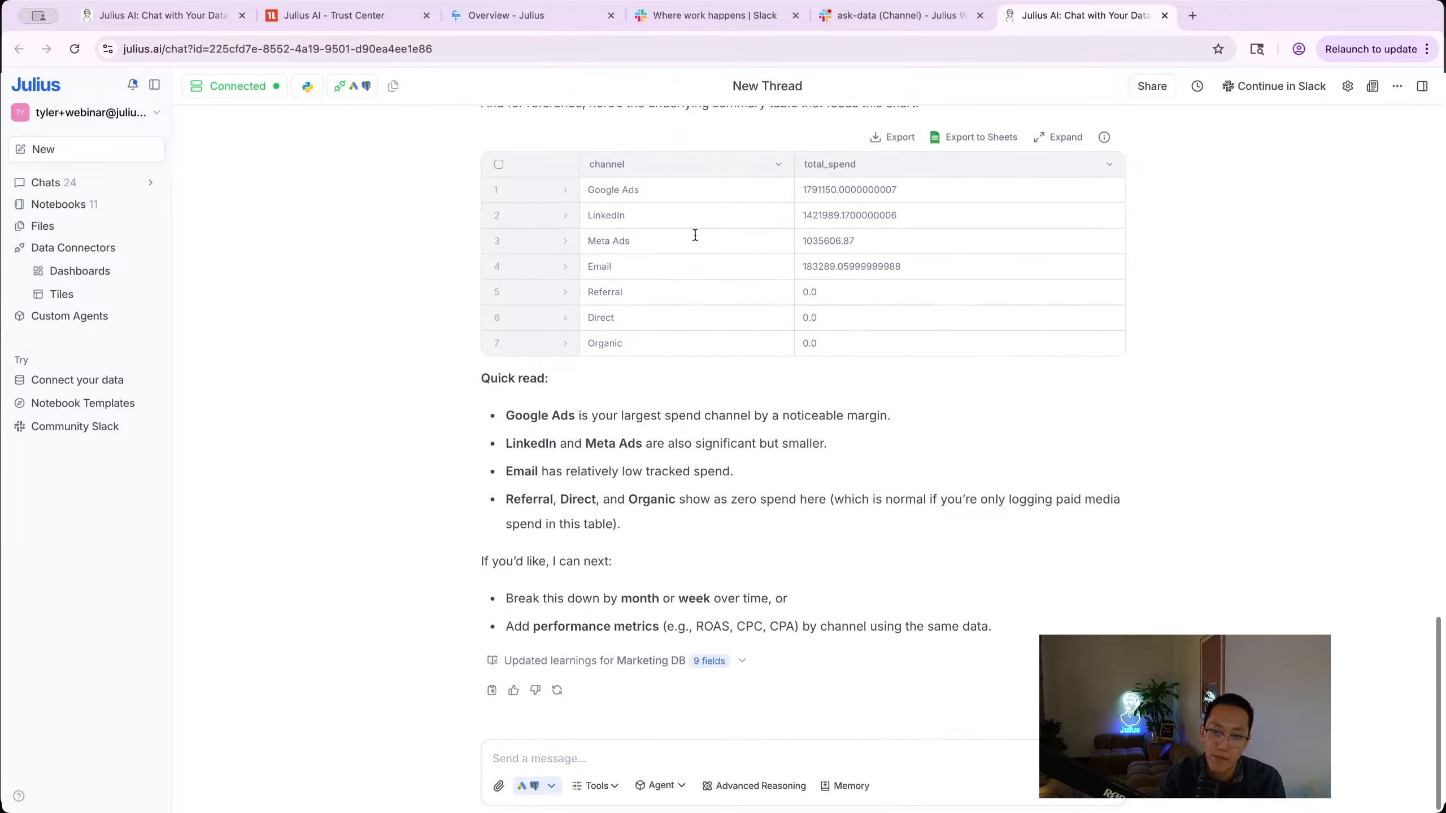
scroll(694, 245, up, 7)
scroll(723, 364, down, 7)
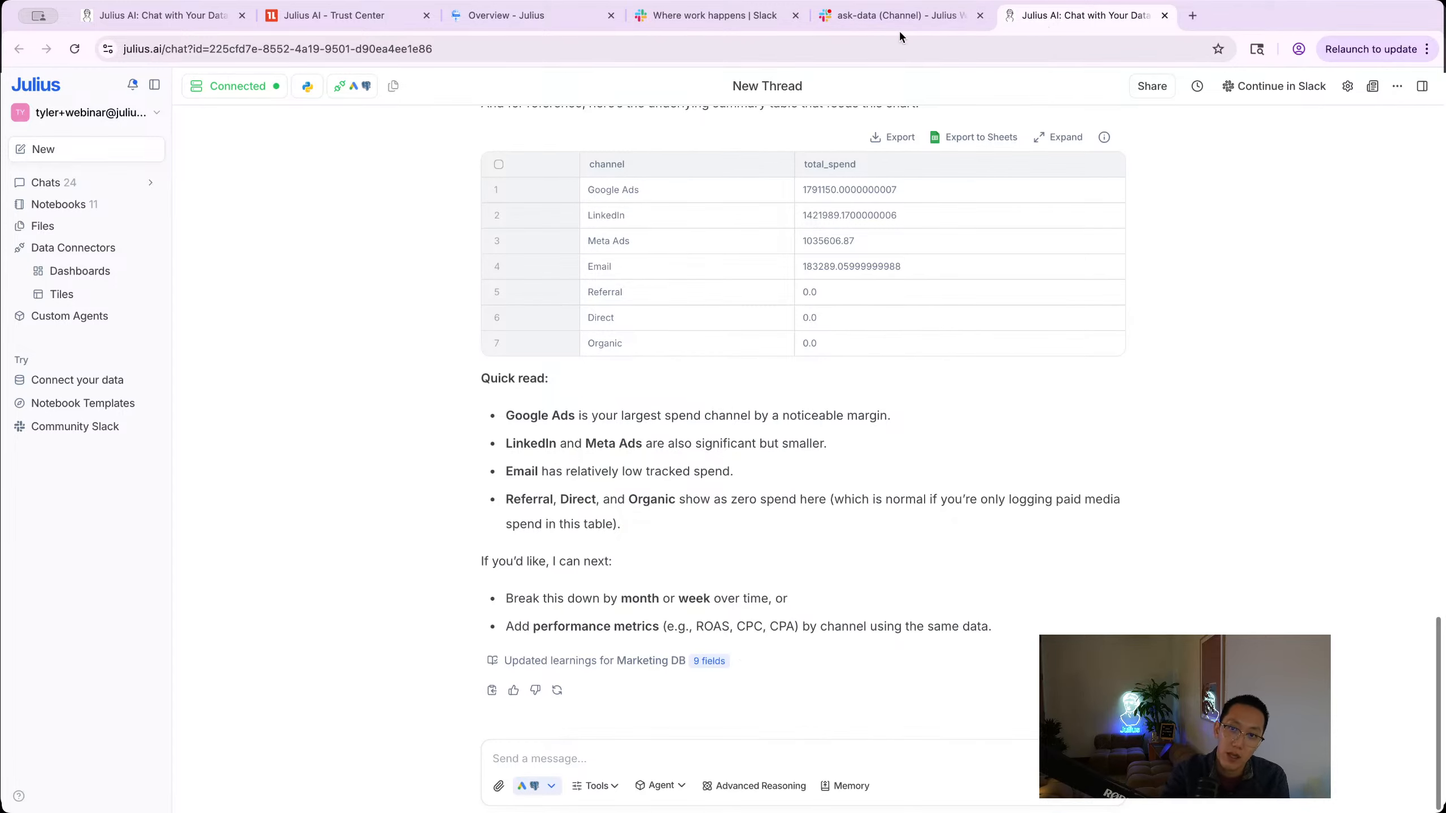
click(910, 16)
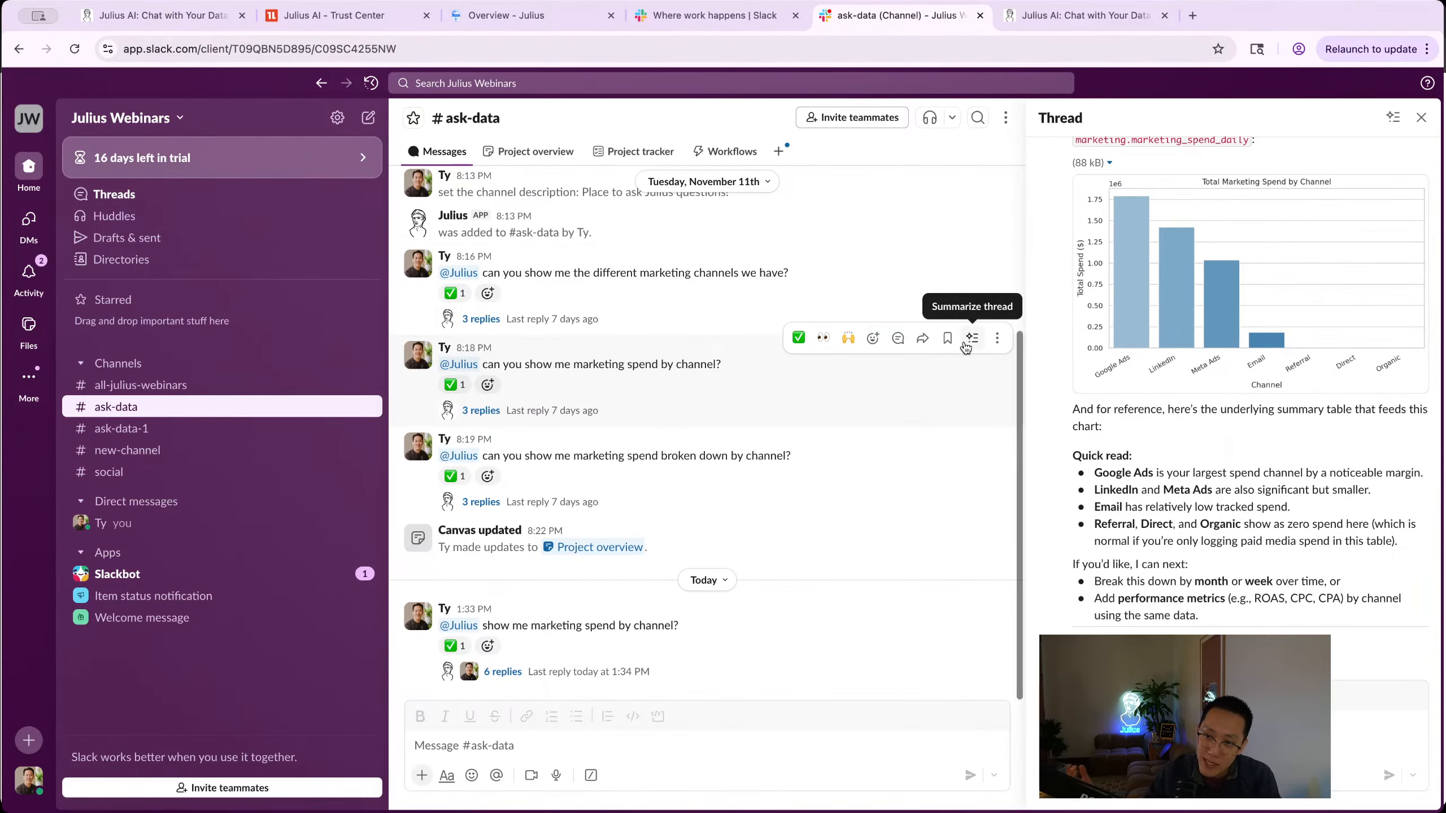
Step: Look over Julius's Total Marketing Spend by Channel chart in the thread, with Google Ads as the top channel
scroll(1117, 333, up, 3)
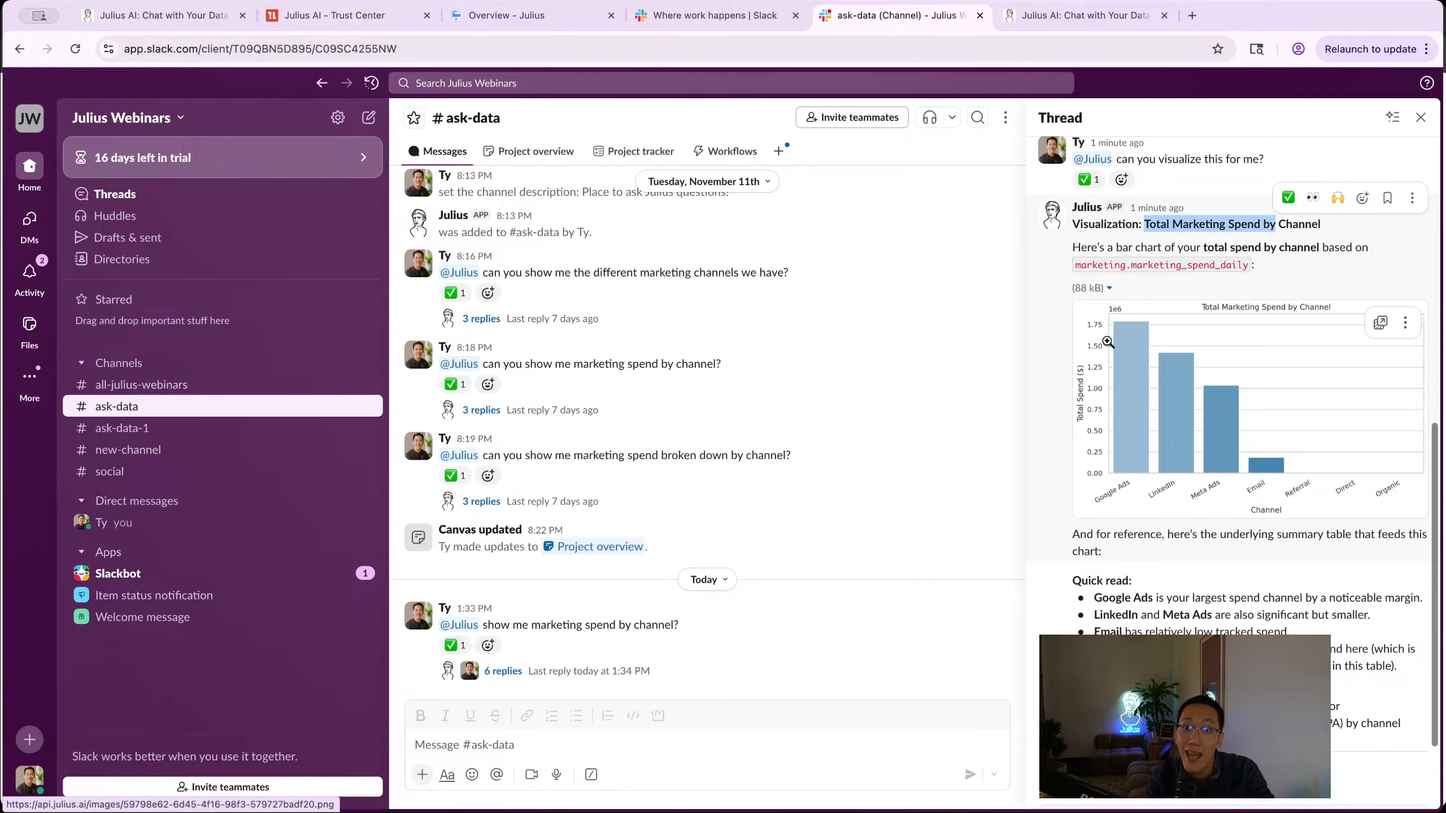
scroll(1097, 355, down, 3)
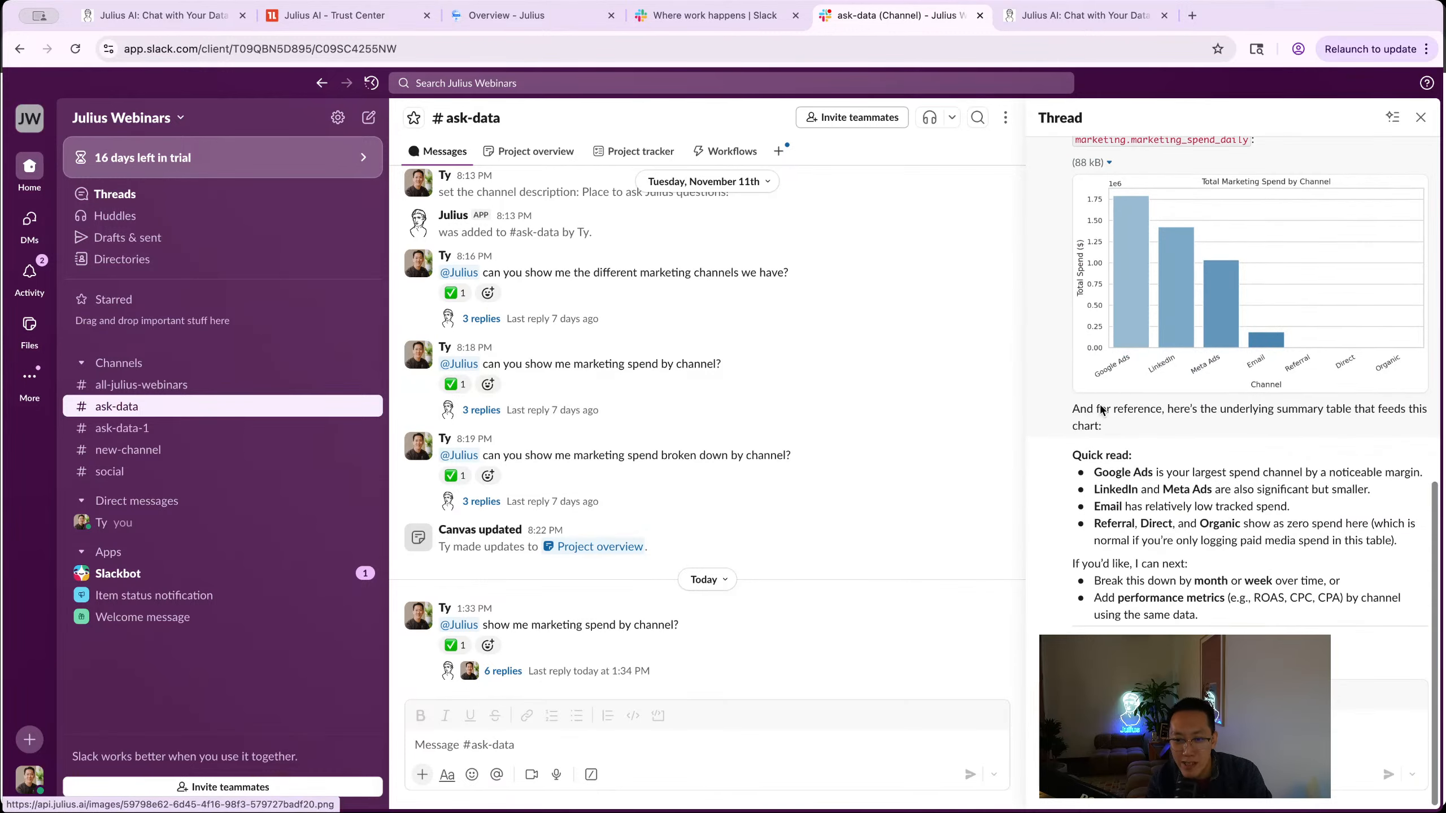
Step: Upload cash_flow_data.csv from the computer's Datasets folder as an attachment to the thread reply
click(1056, 775)
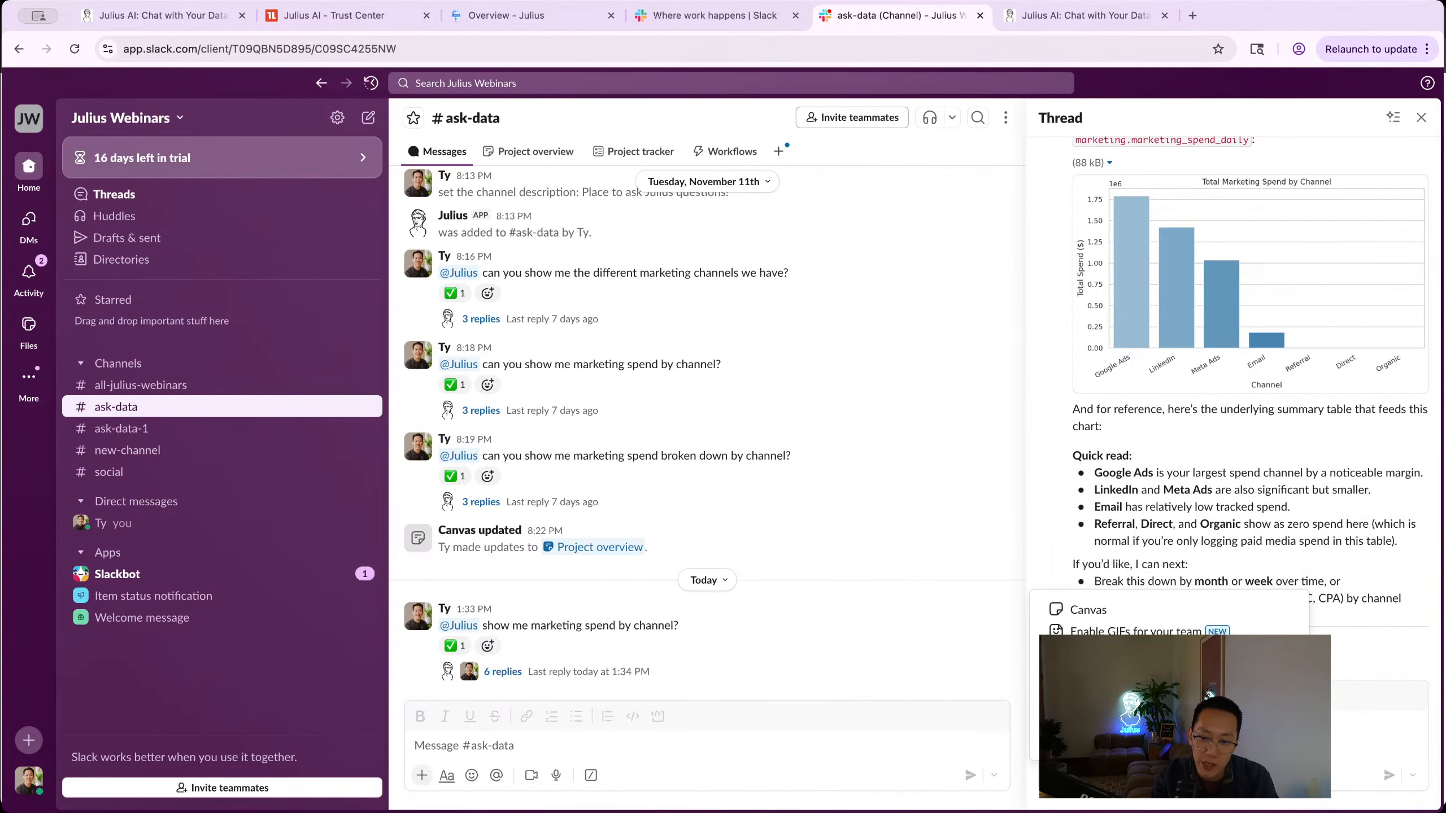
click(1082, 743)
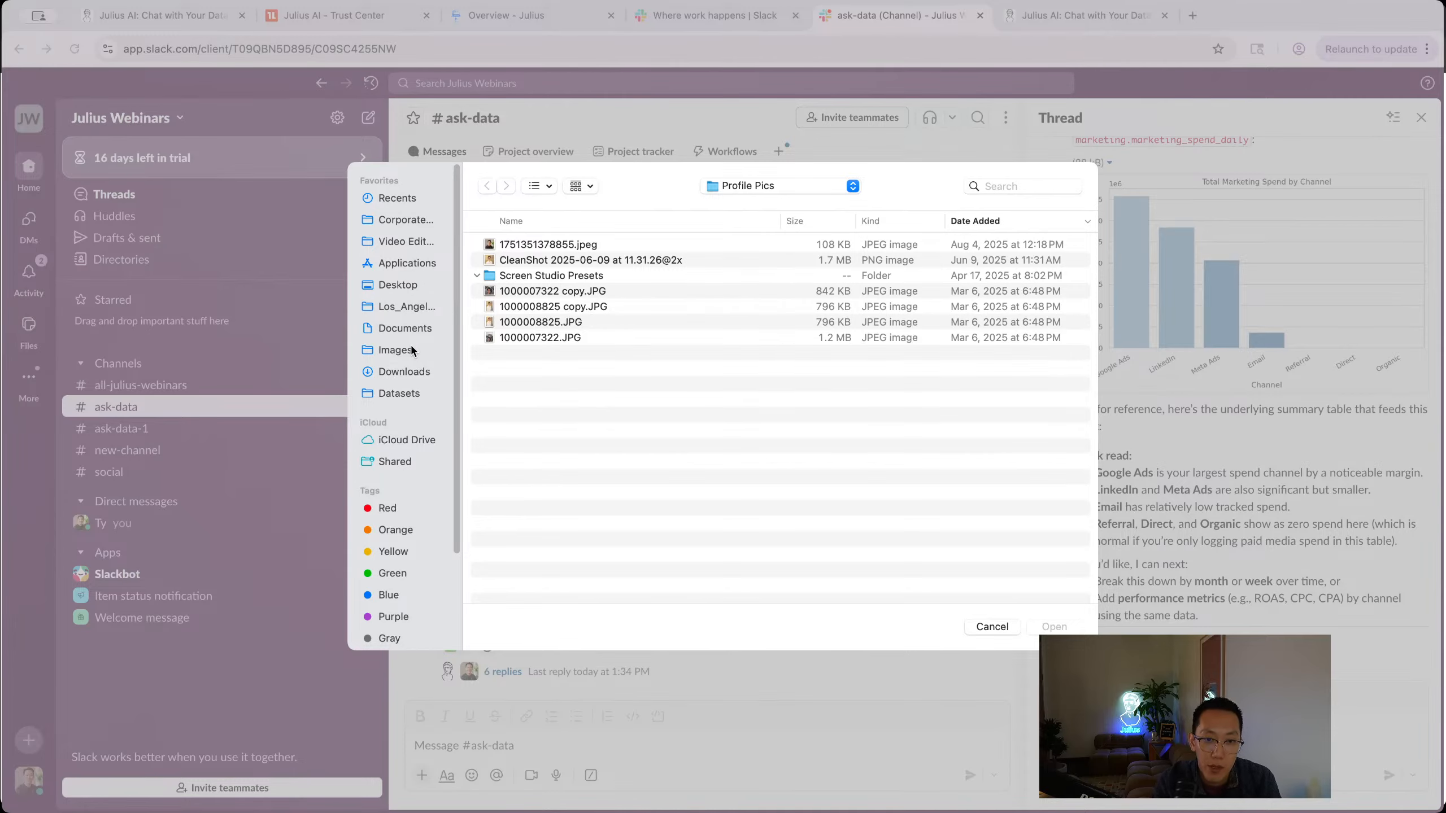
click(404, 371)
click(401, 393)
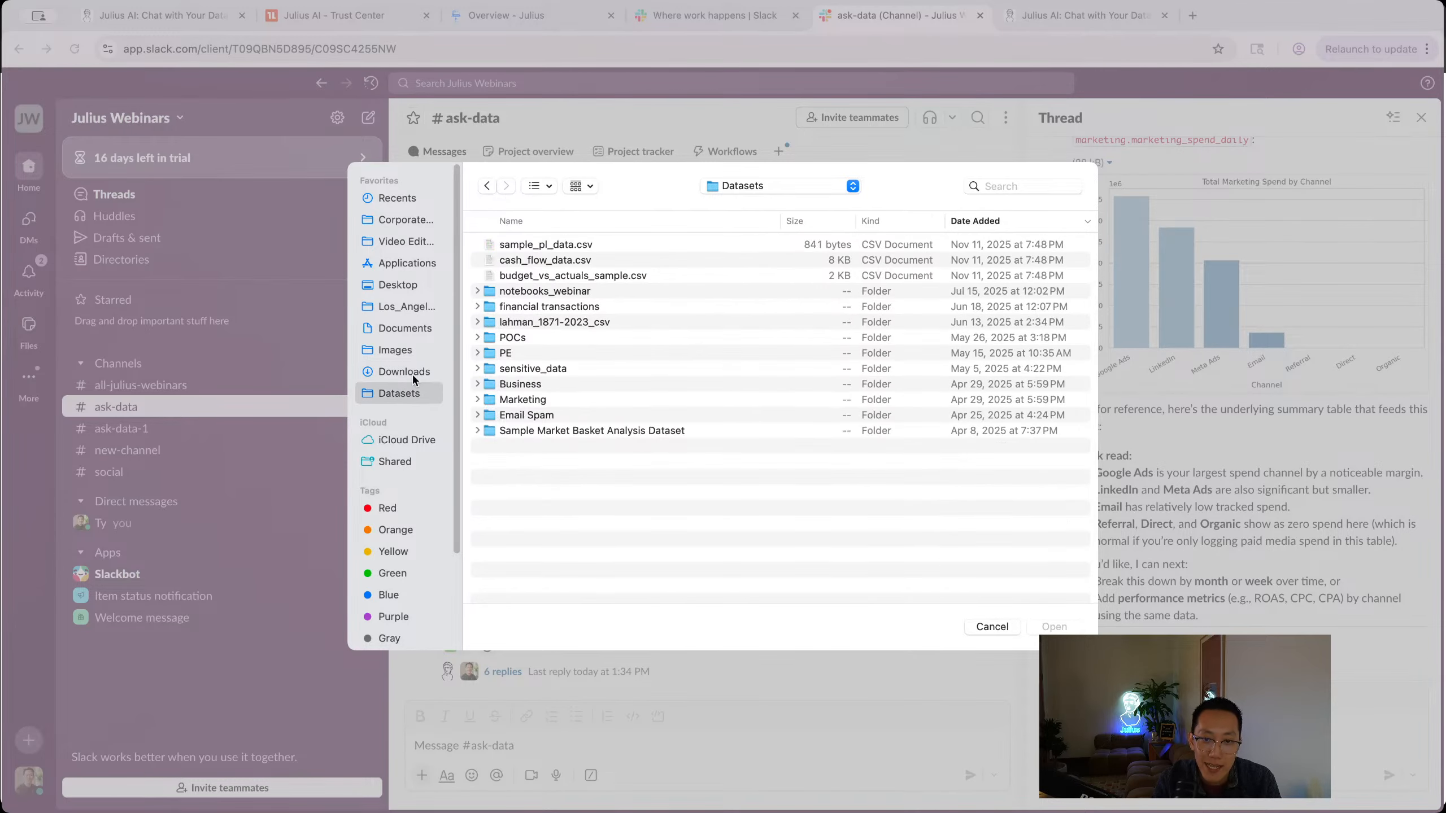
double_click(540, 261)
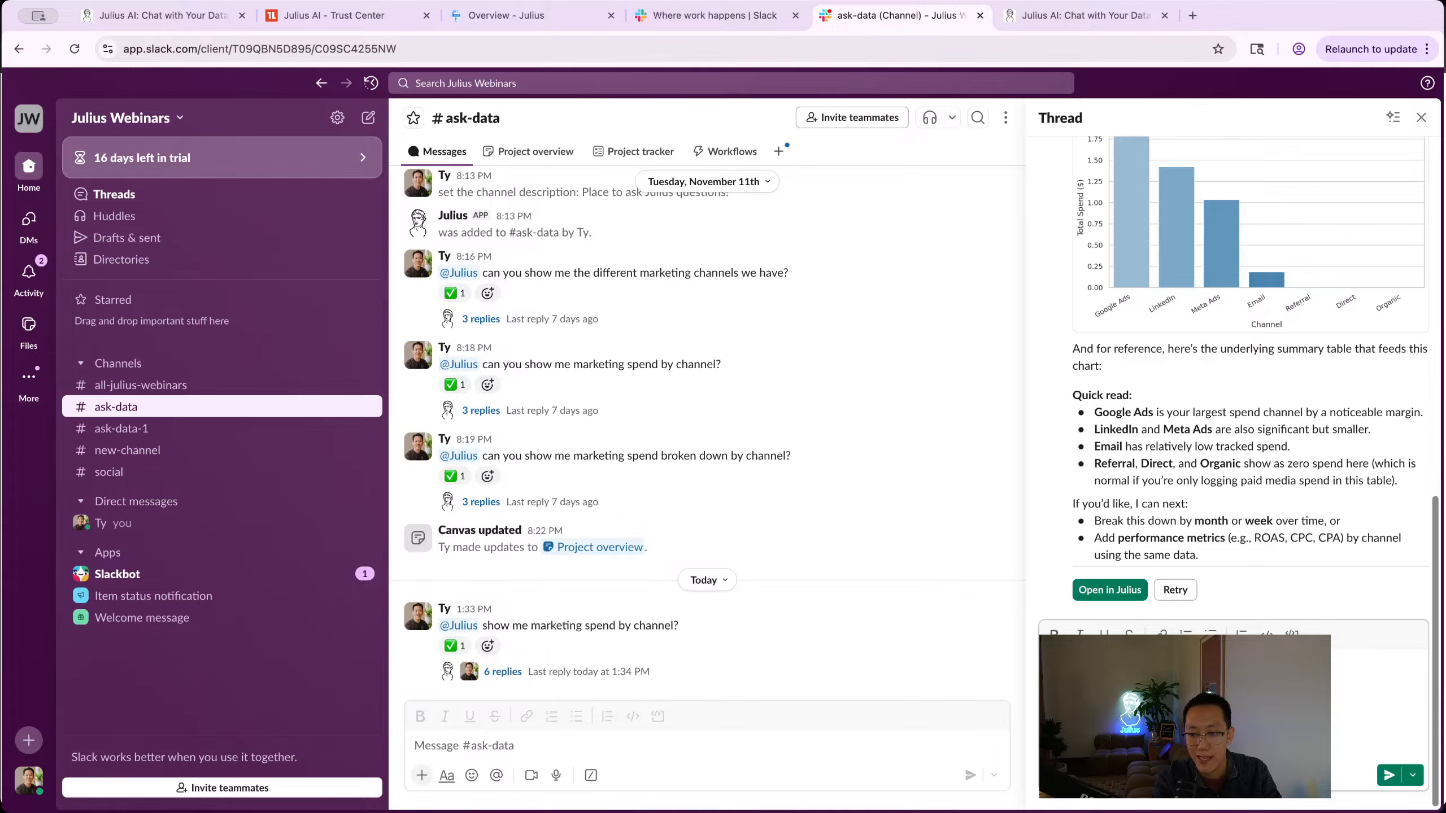
key(Return)
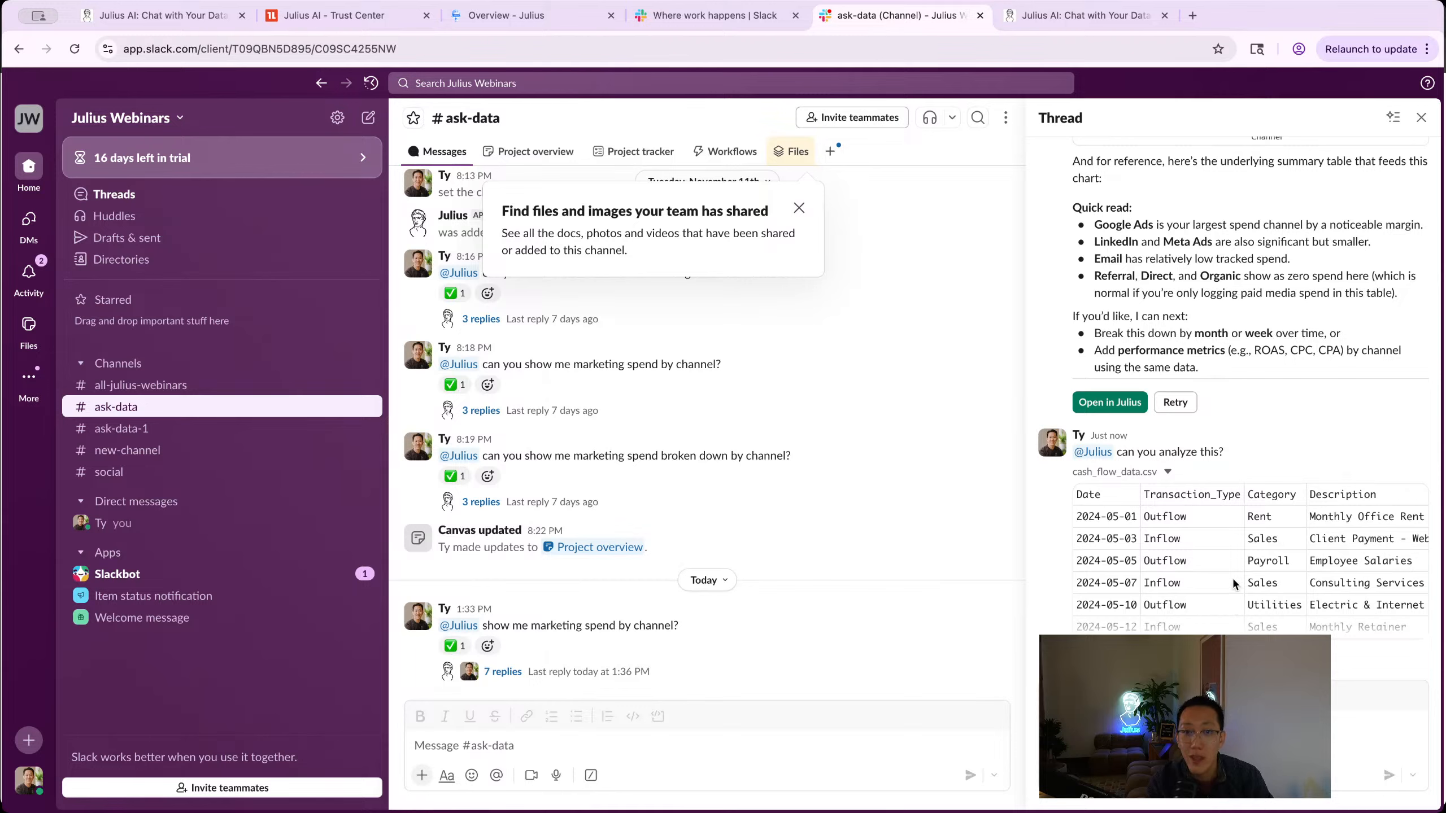
click(1257, 450)
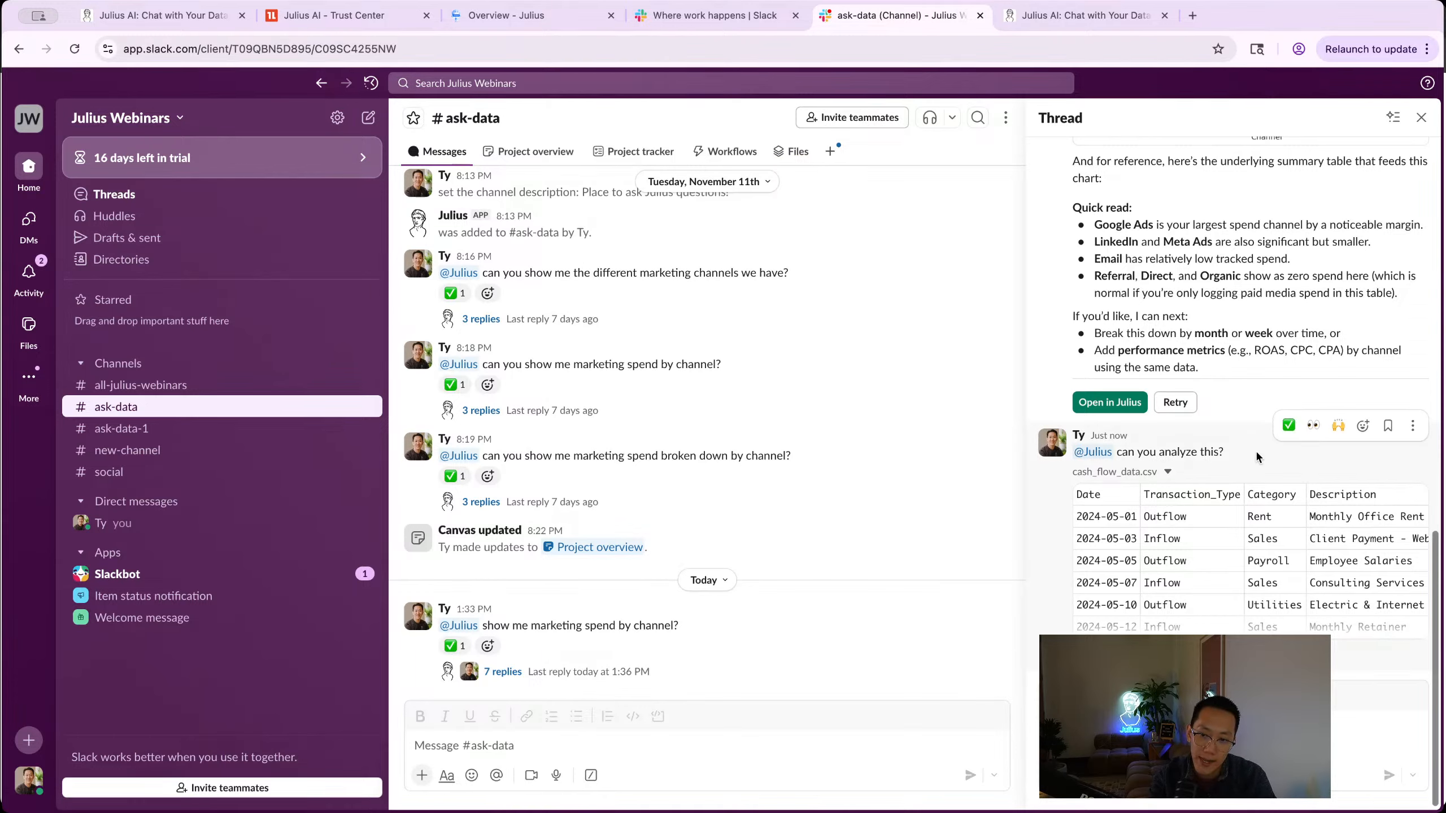
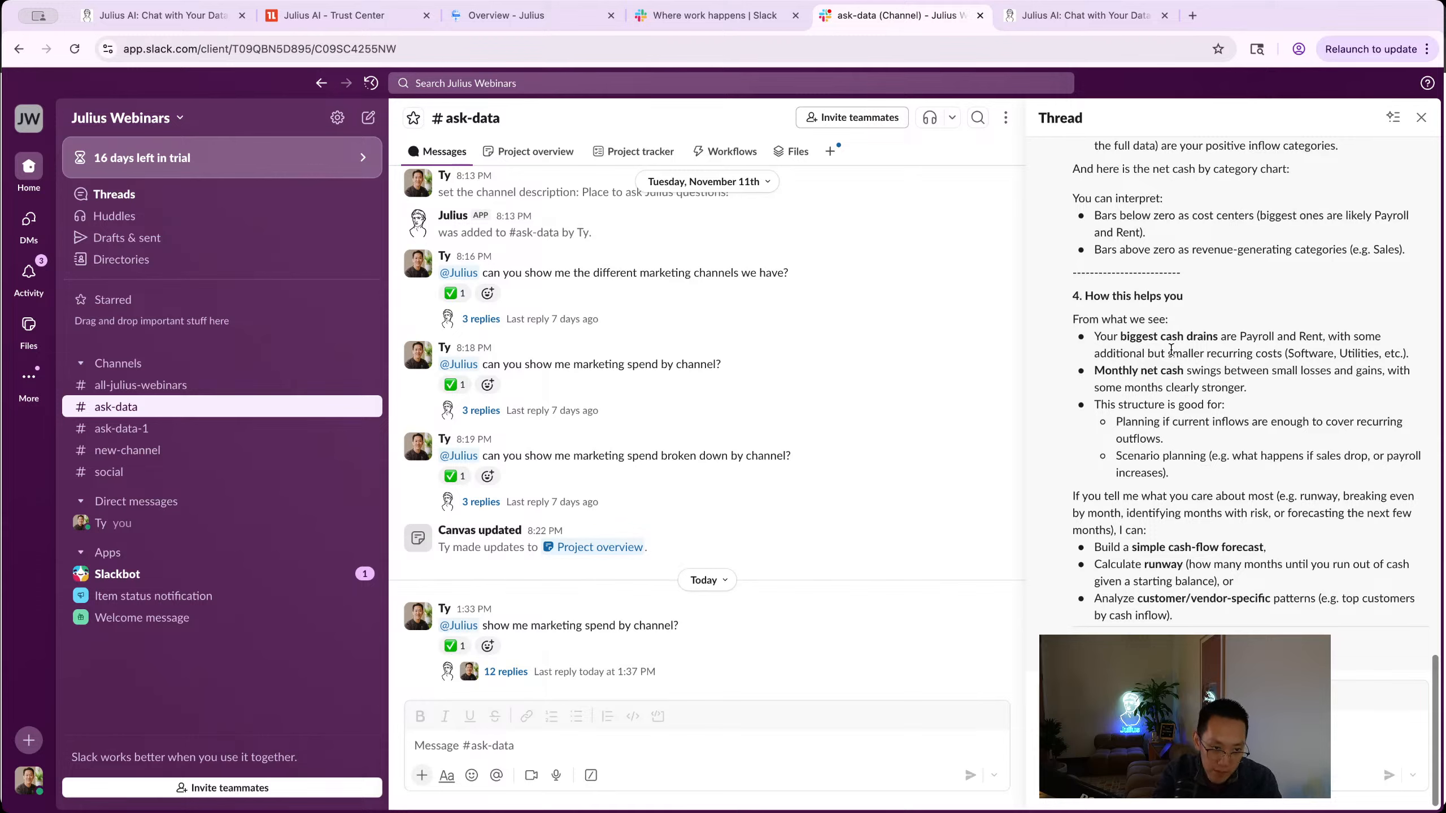
Step: Switch to the Julius tab and scroll the Data Connectors page down to the Add connectors grid
scroll(1296, 376, up, 10)
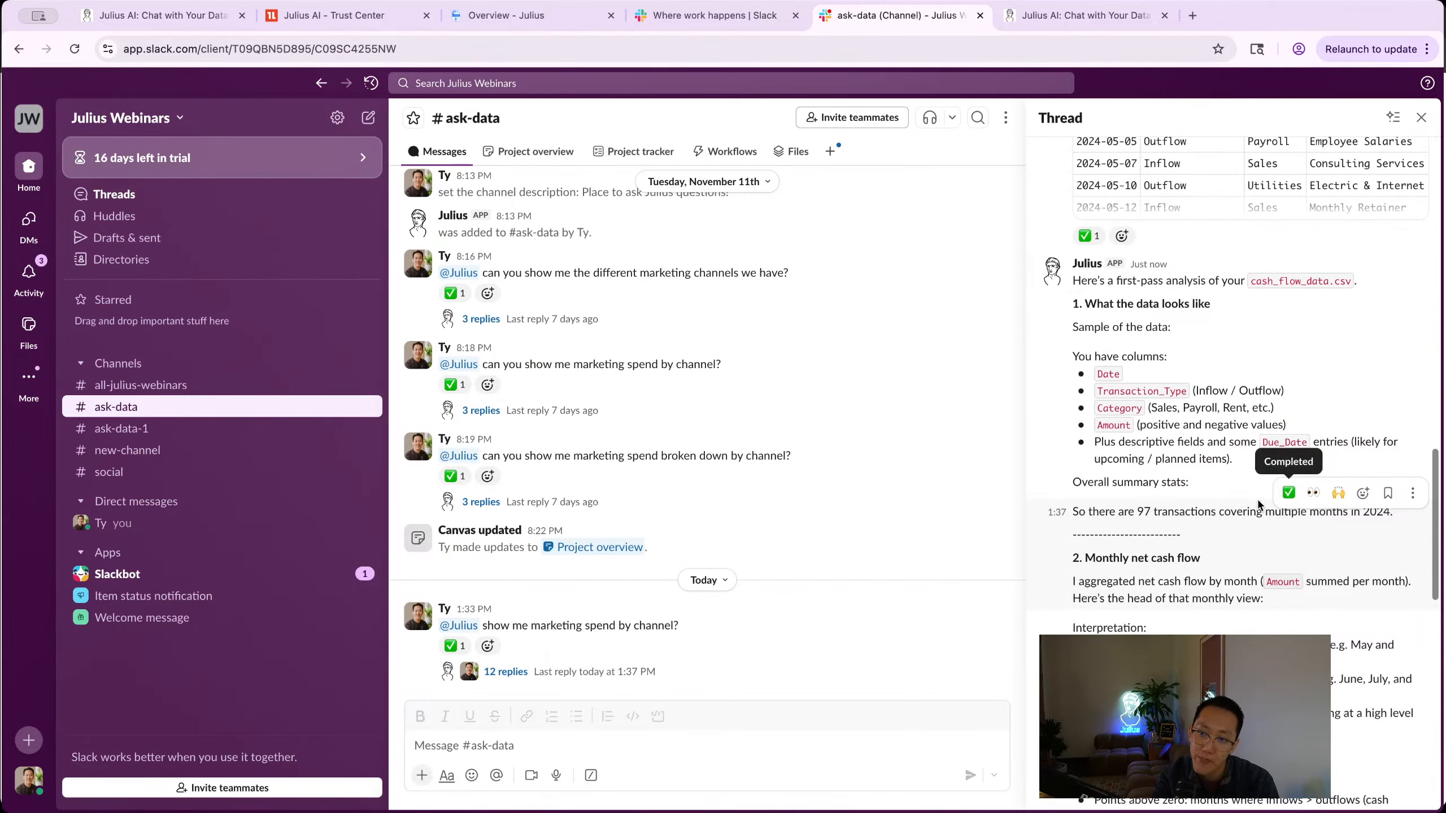
scroll(1196, 542, up, 8)
scroll(1146, 567, down, 10)
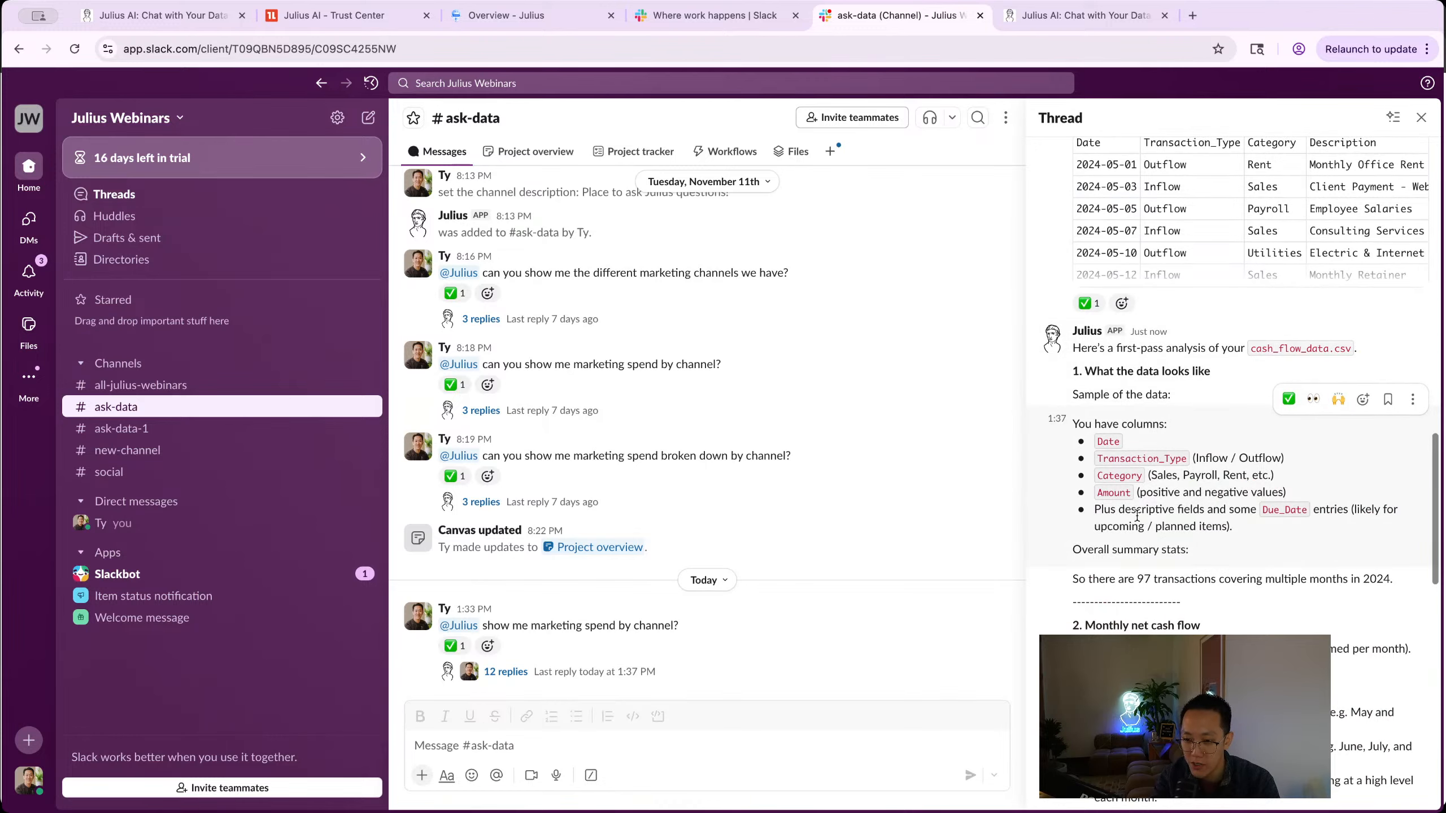
scroll(1196, 380, down, 10)
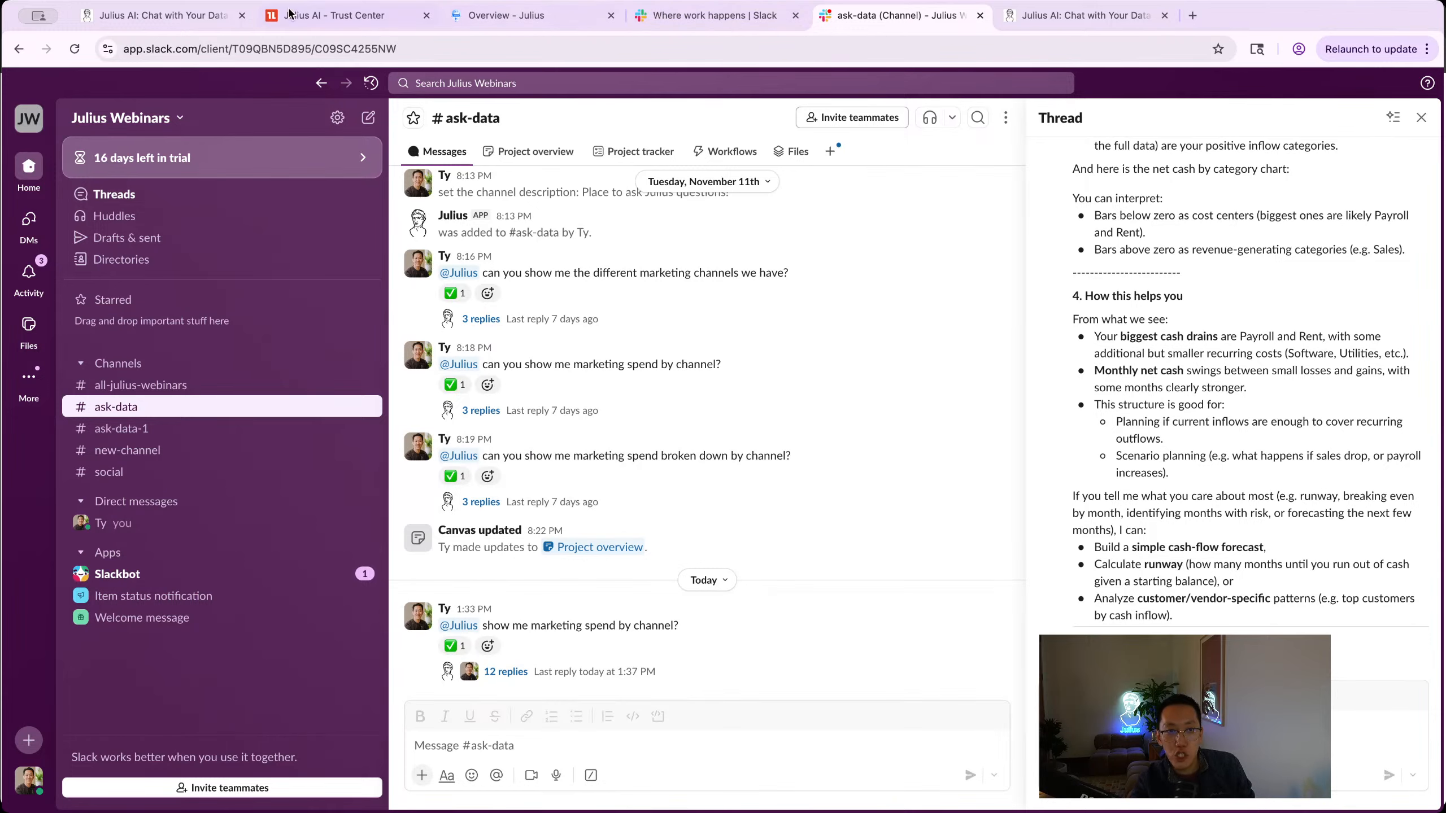
click(219, 15)
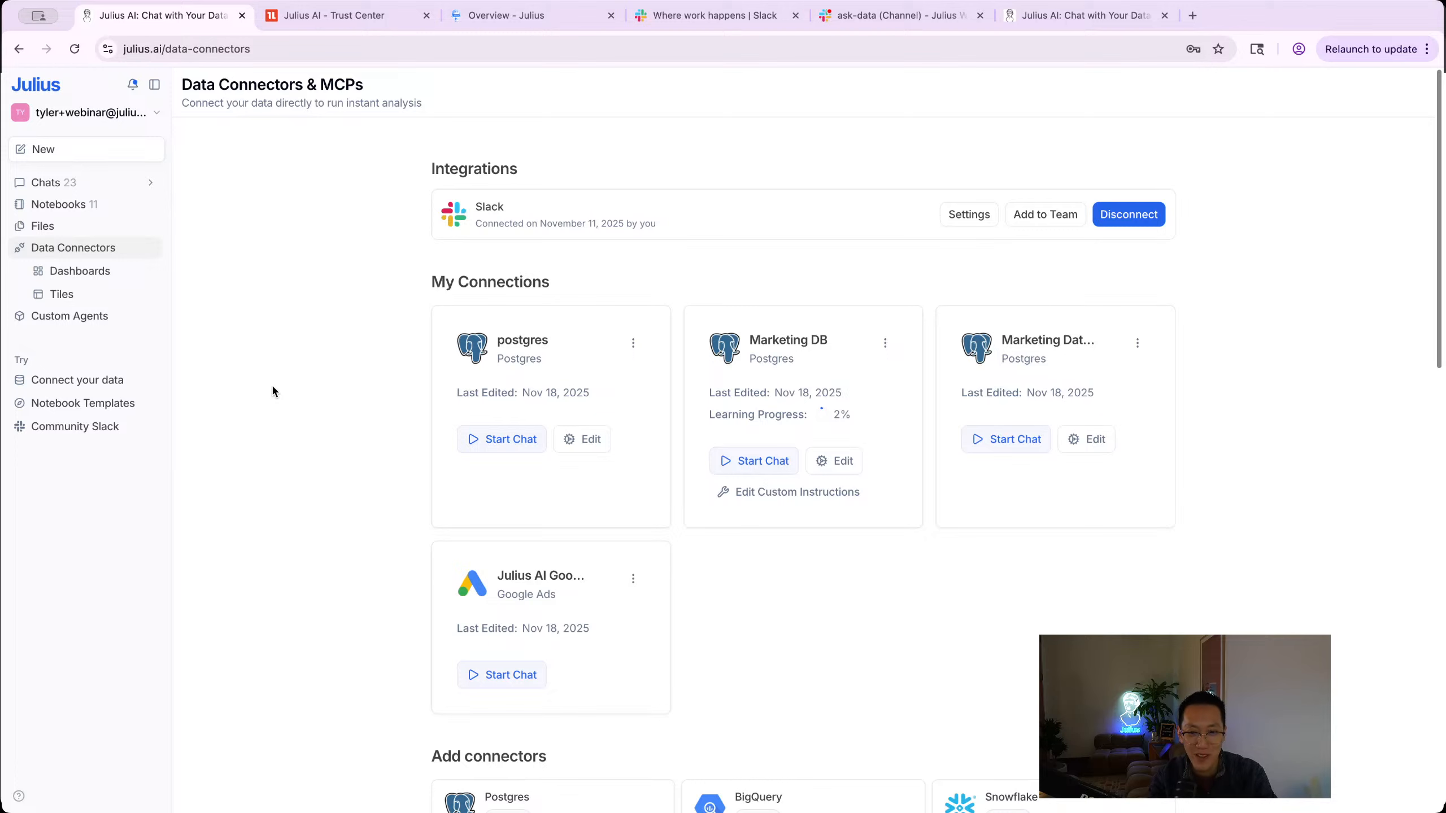
scroll(267, 399, down, 10)
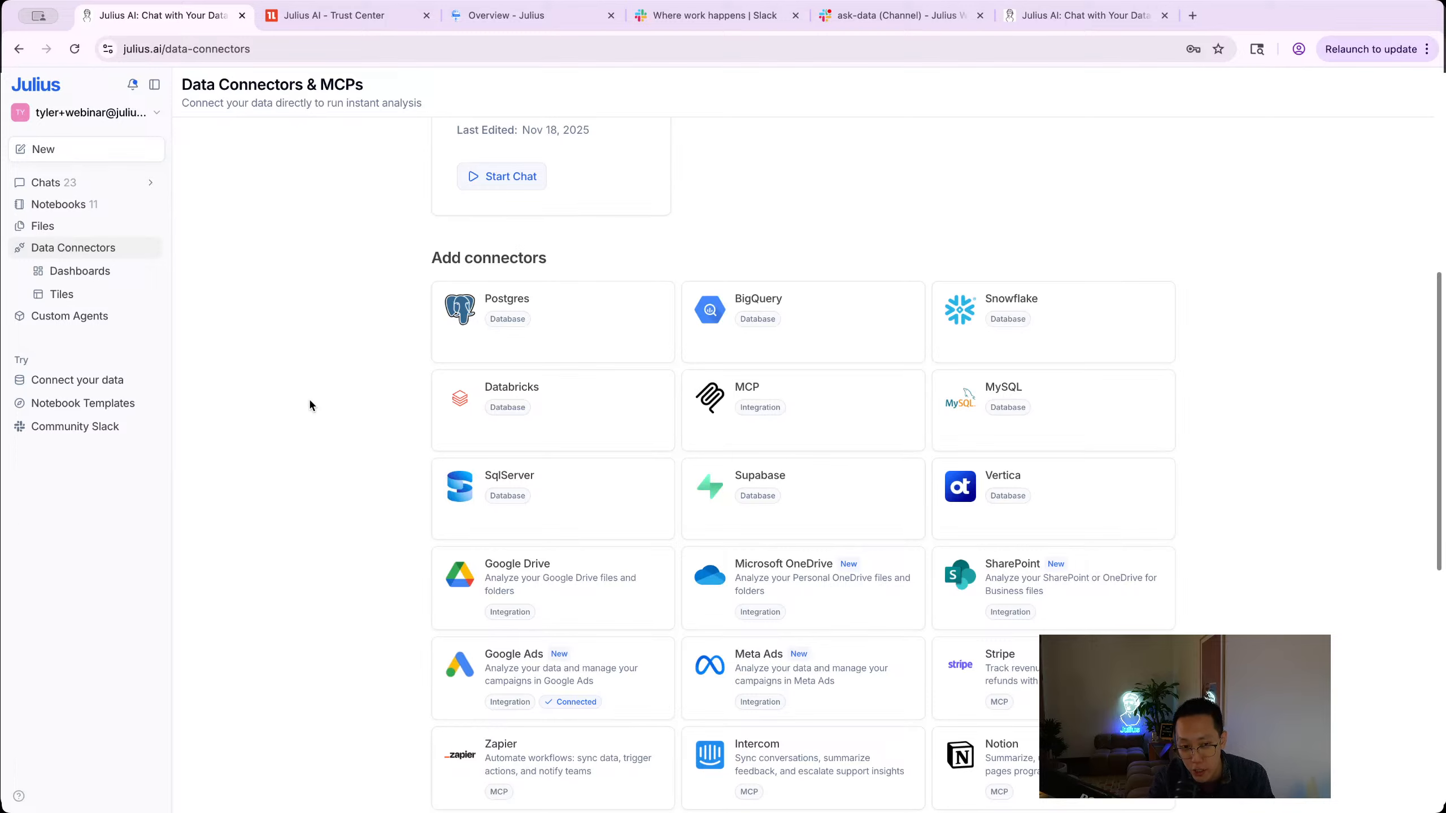
Step: Open the Julius Community Slack workspace in the browser and close the upgrade banner
click(95, 424)
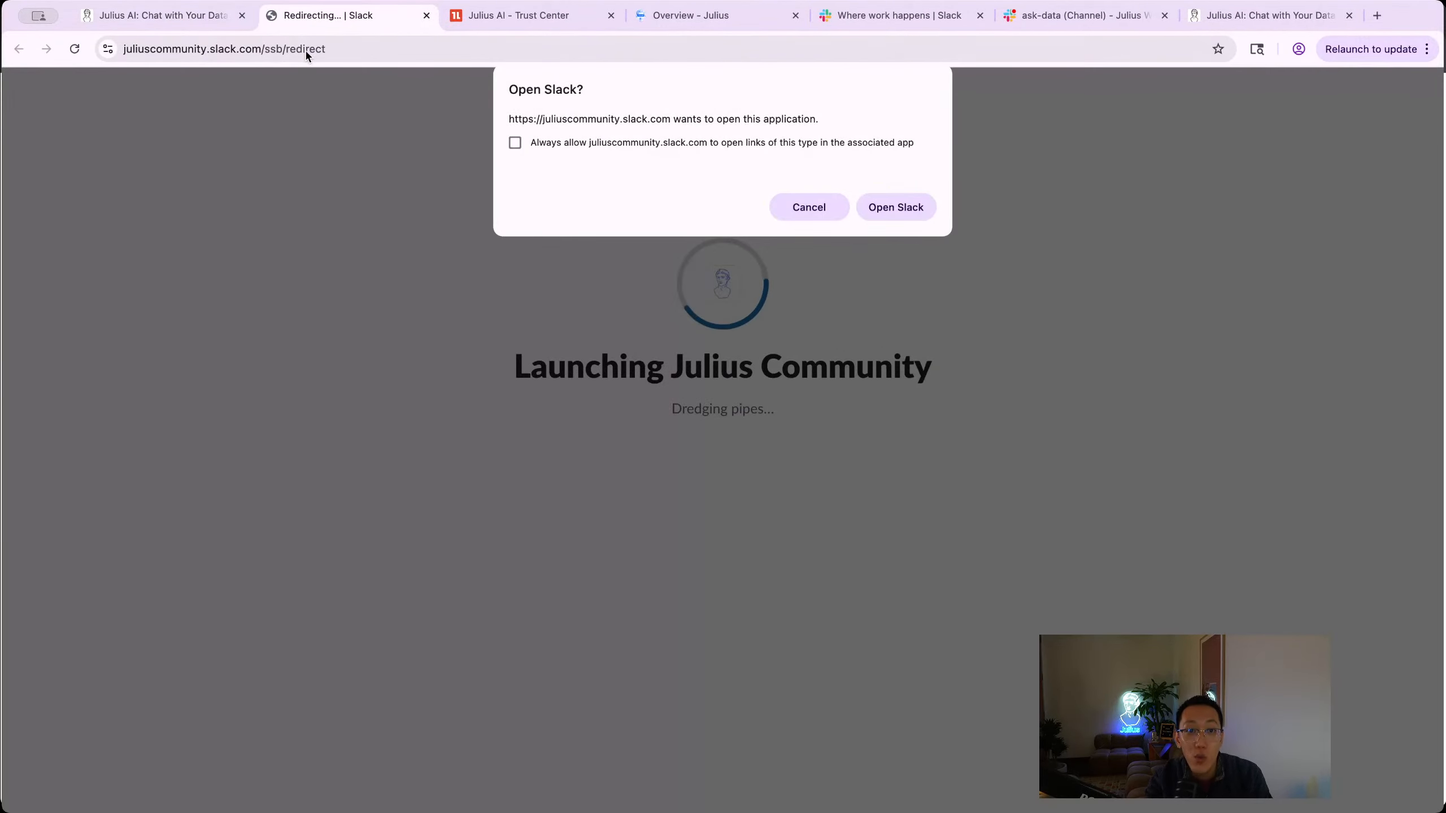
click(904, 210)
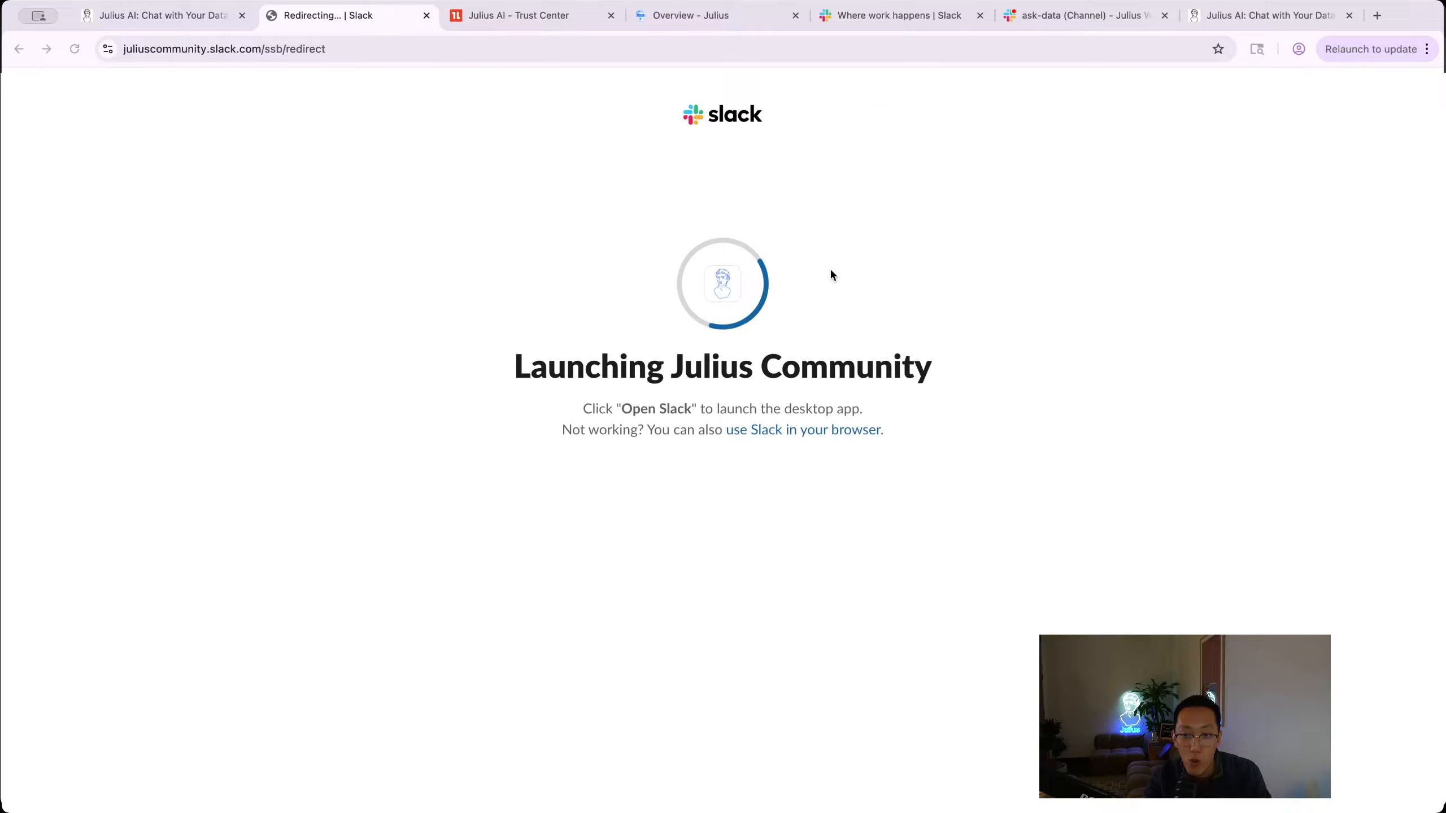
click(806, 431)
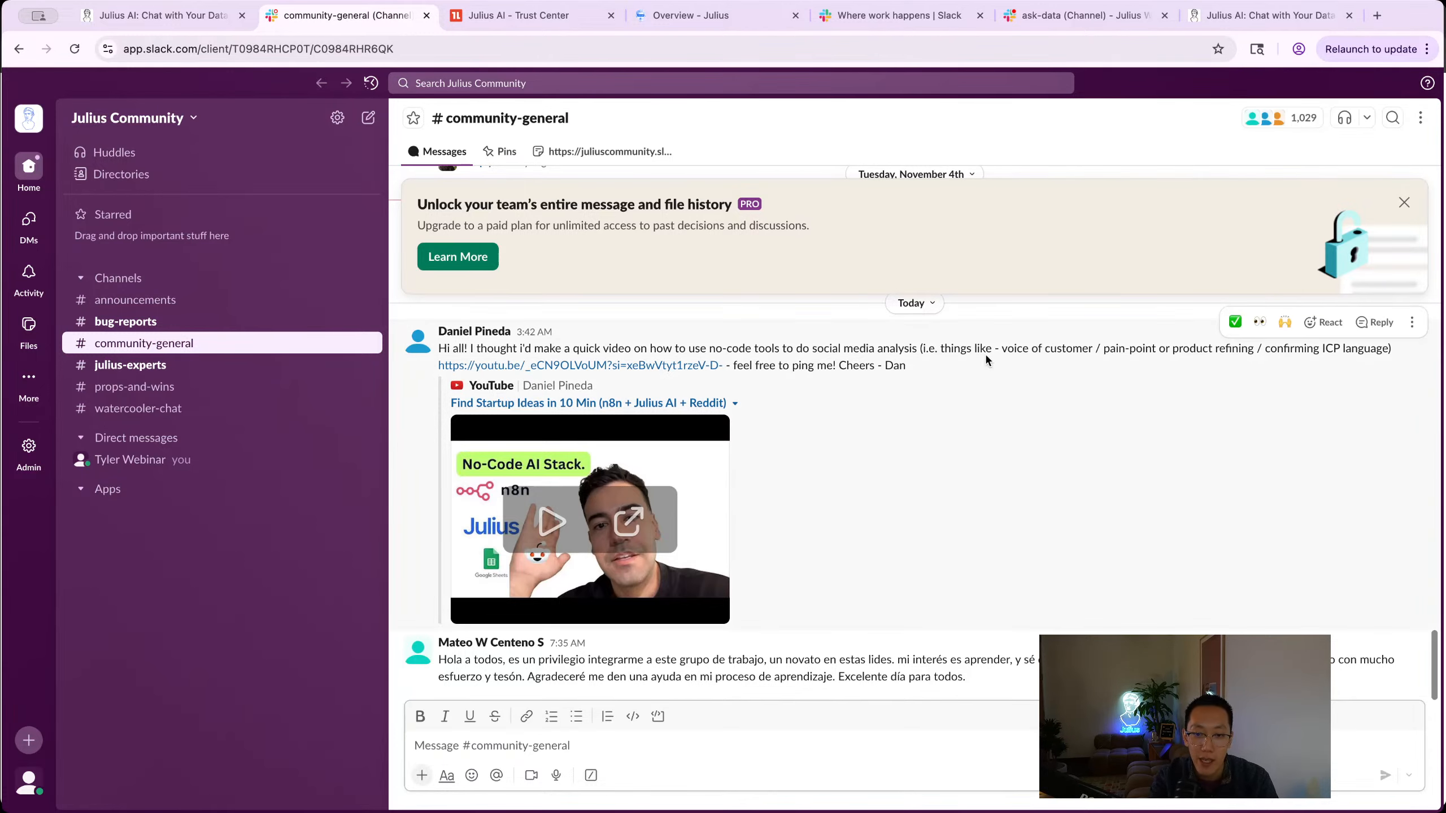
scroll(971, 414, up, 5)
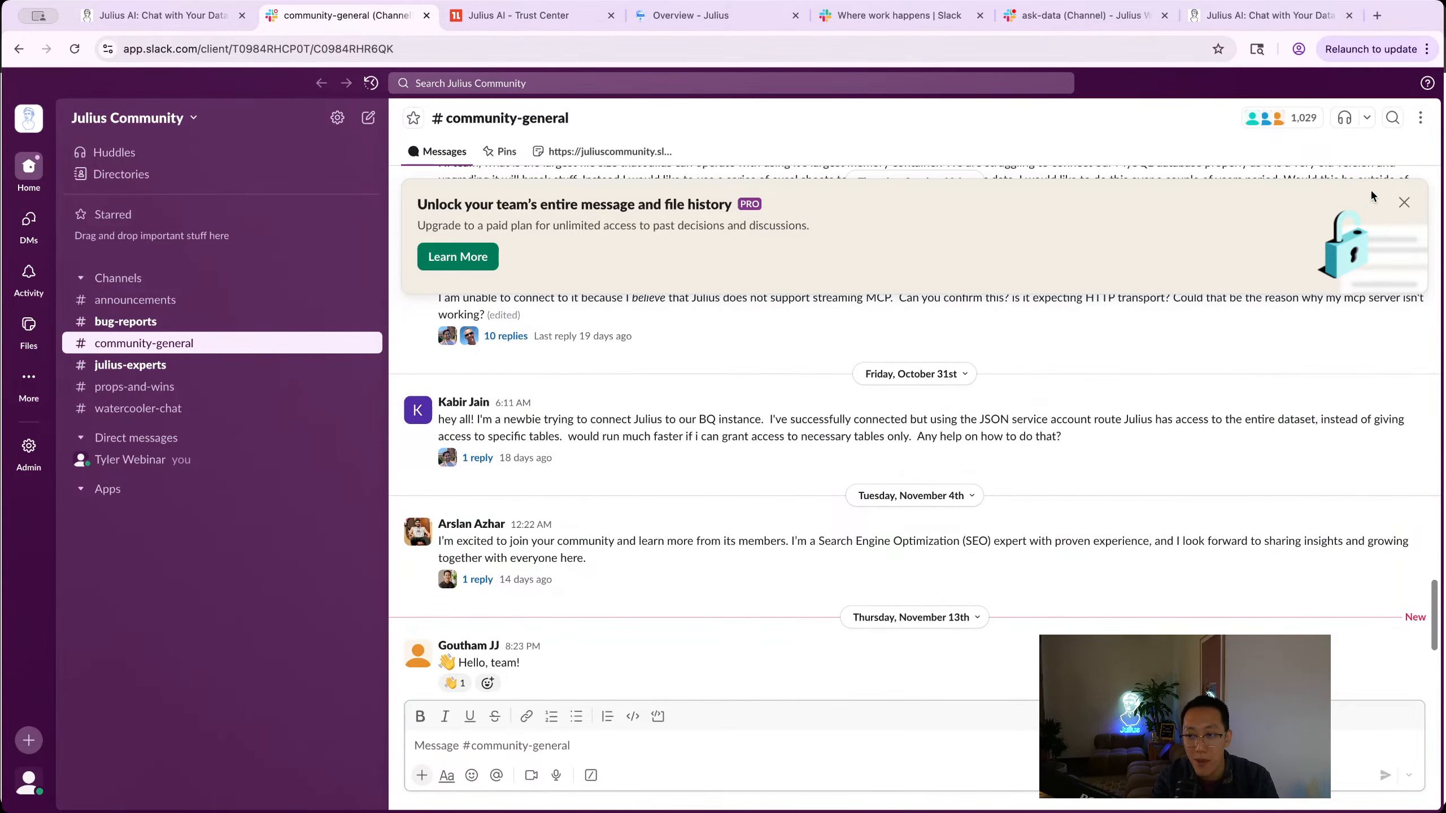
click(1404, 204)
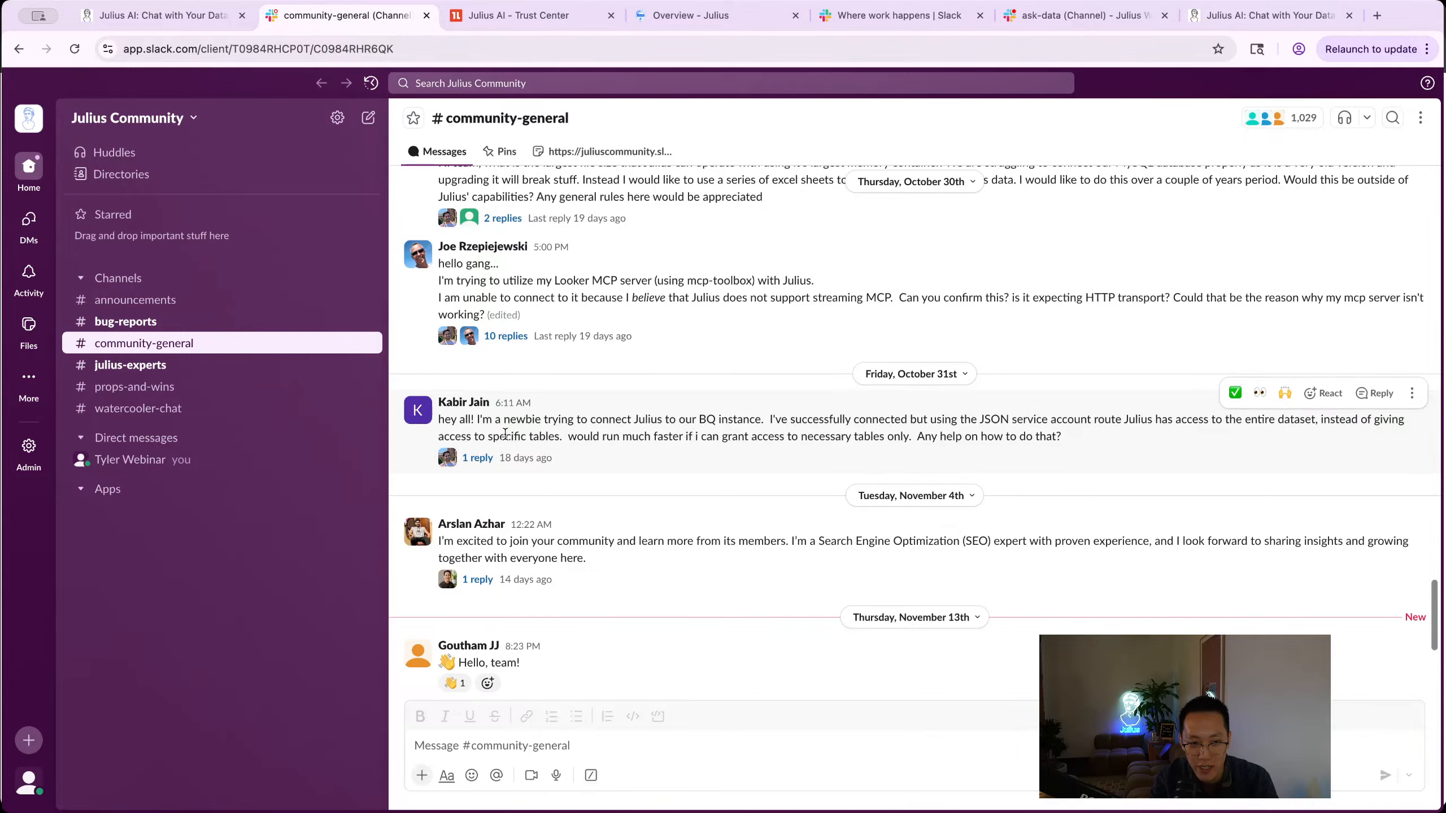
Step: Browse the #bug-reports channel, then move on to #julius-experts
click(170, 321)
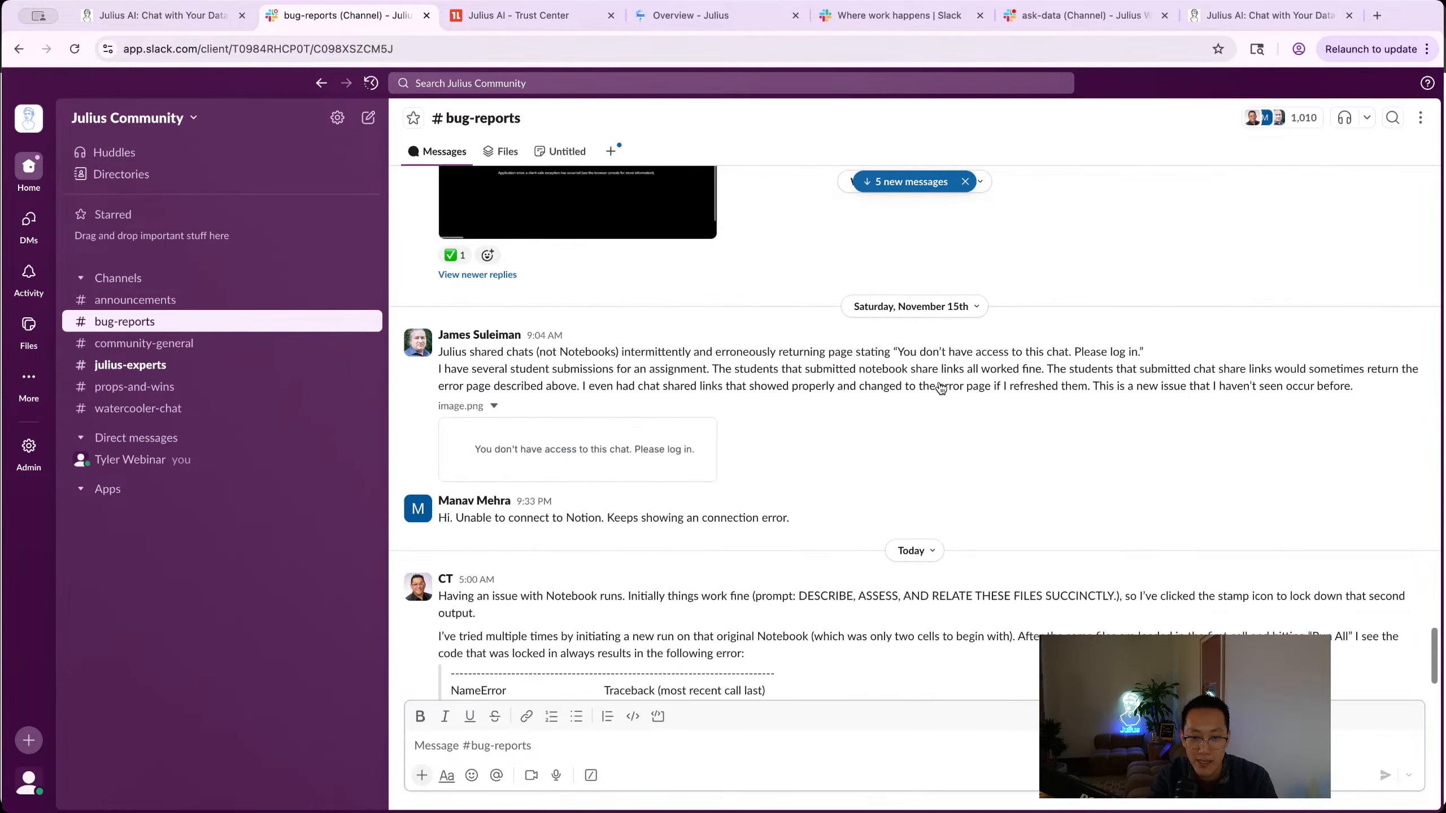
scroll(706, 410, up, 1)
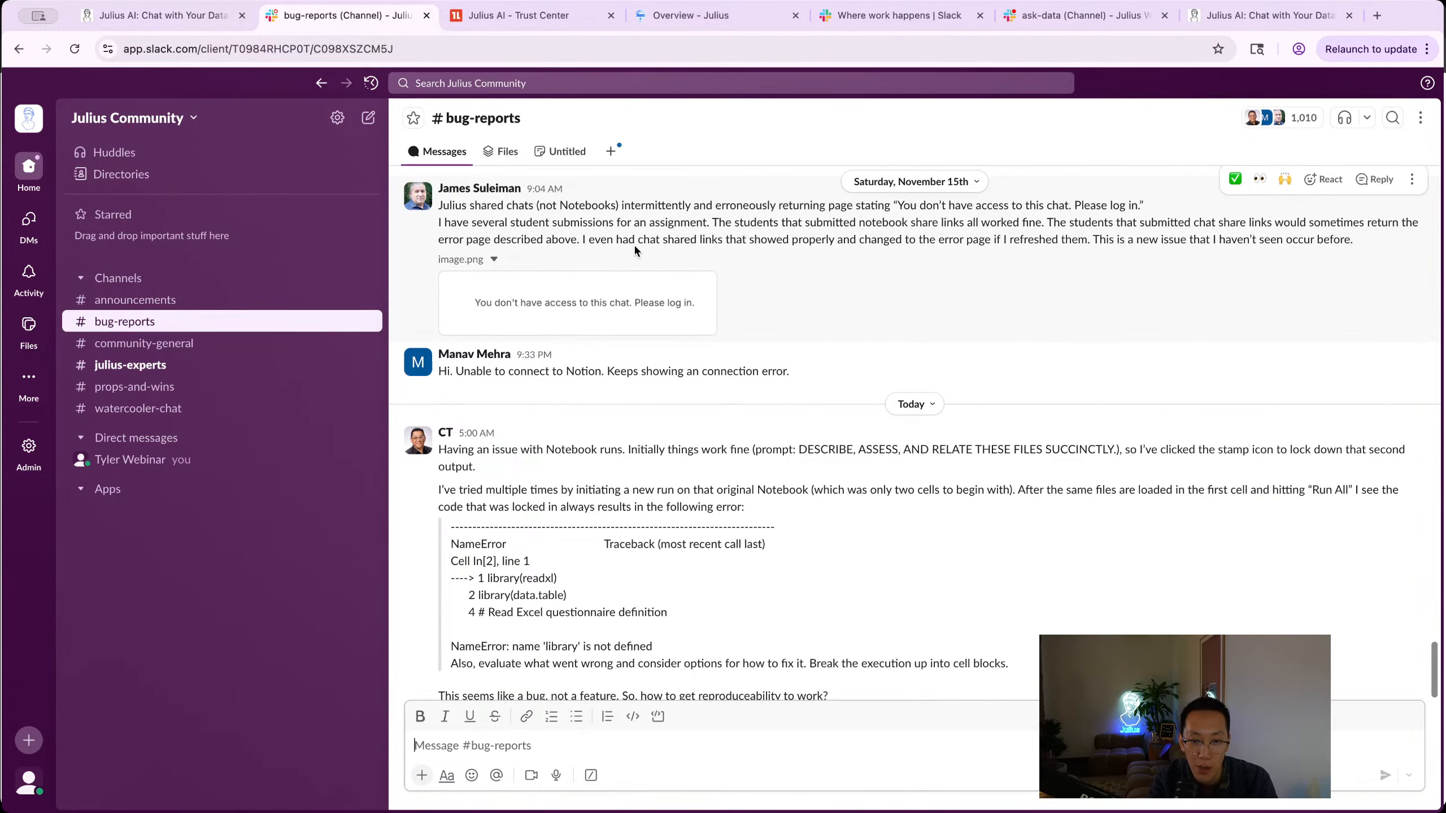
click(204, 365)
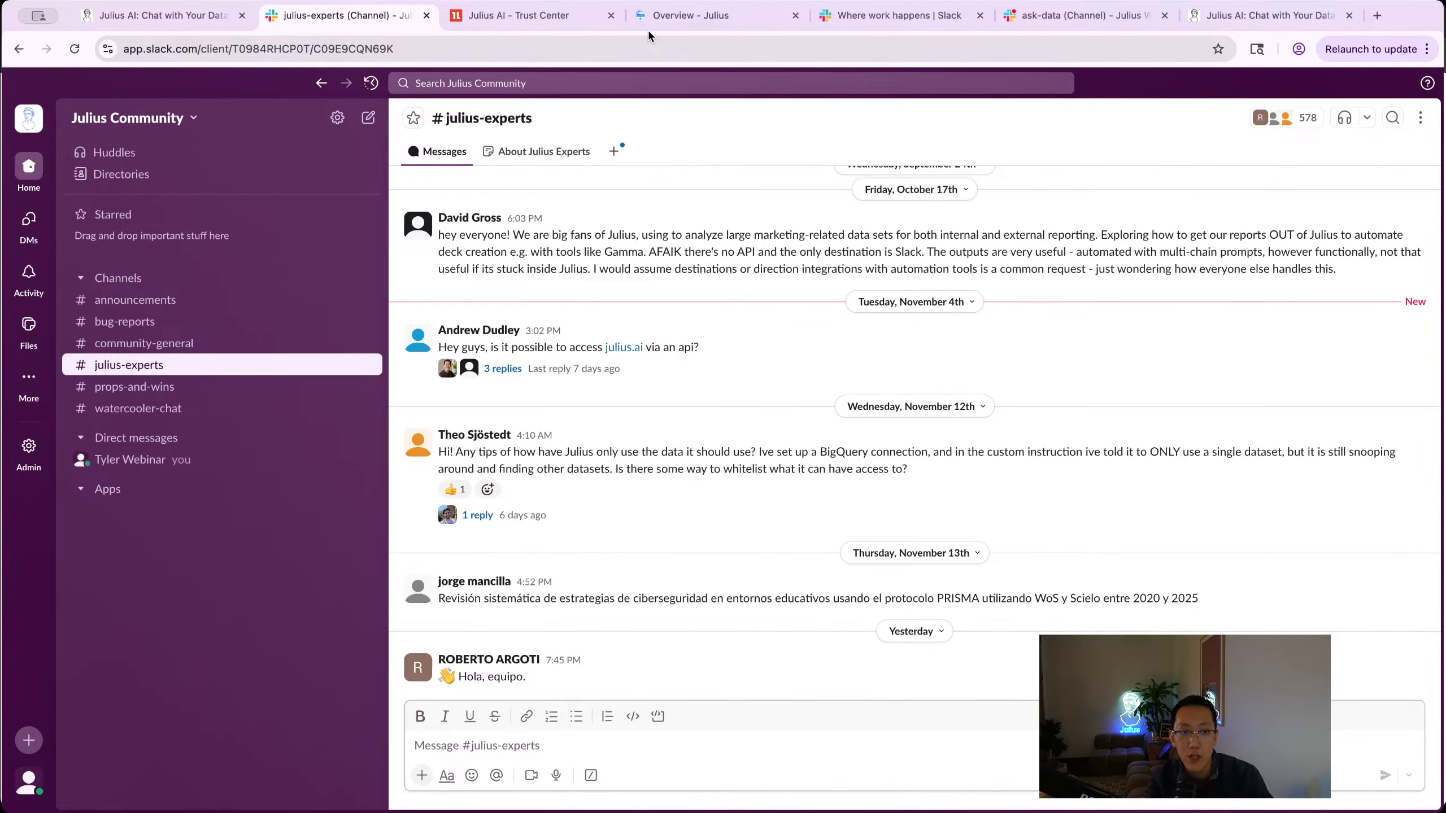
Step: On the Learning Sub Agent docs page, close the zoomed diagram and expand Connector Guides > Postgres
click(664, 19)
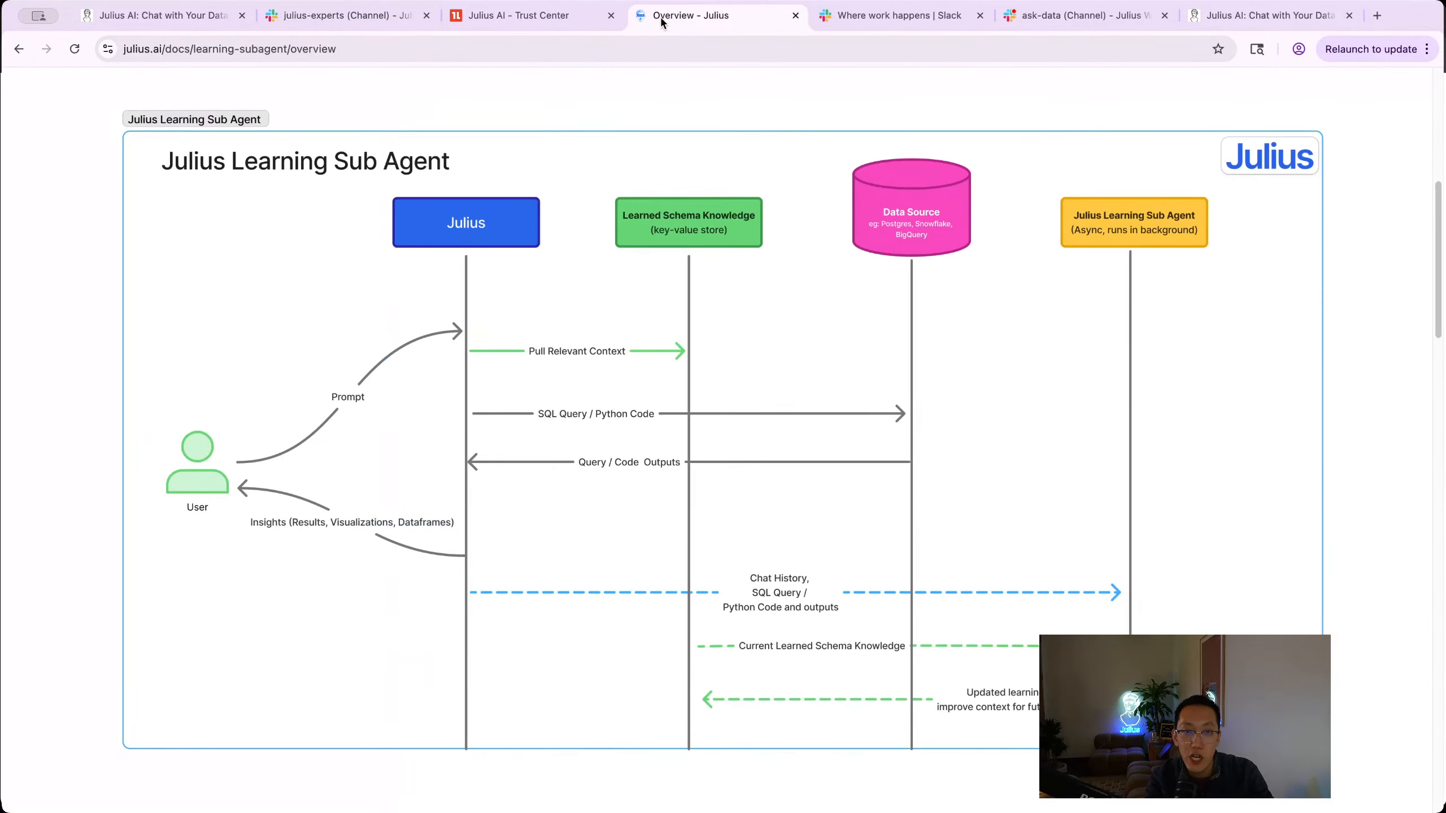
click(598, 106)
scroll(553, 327, up, 5)
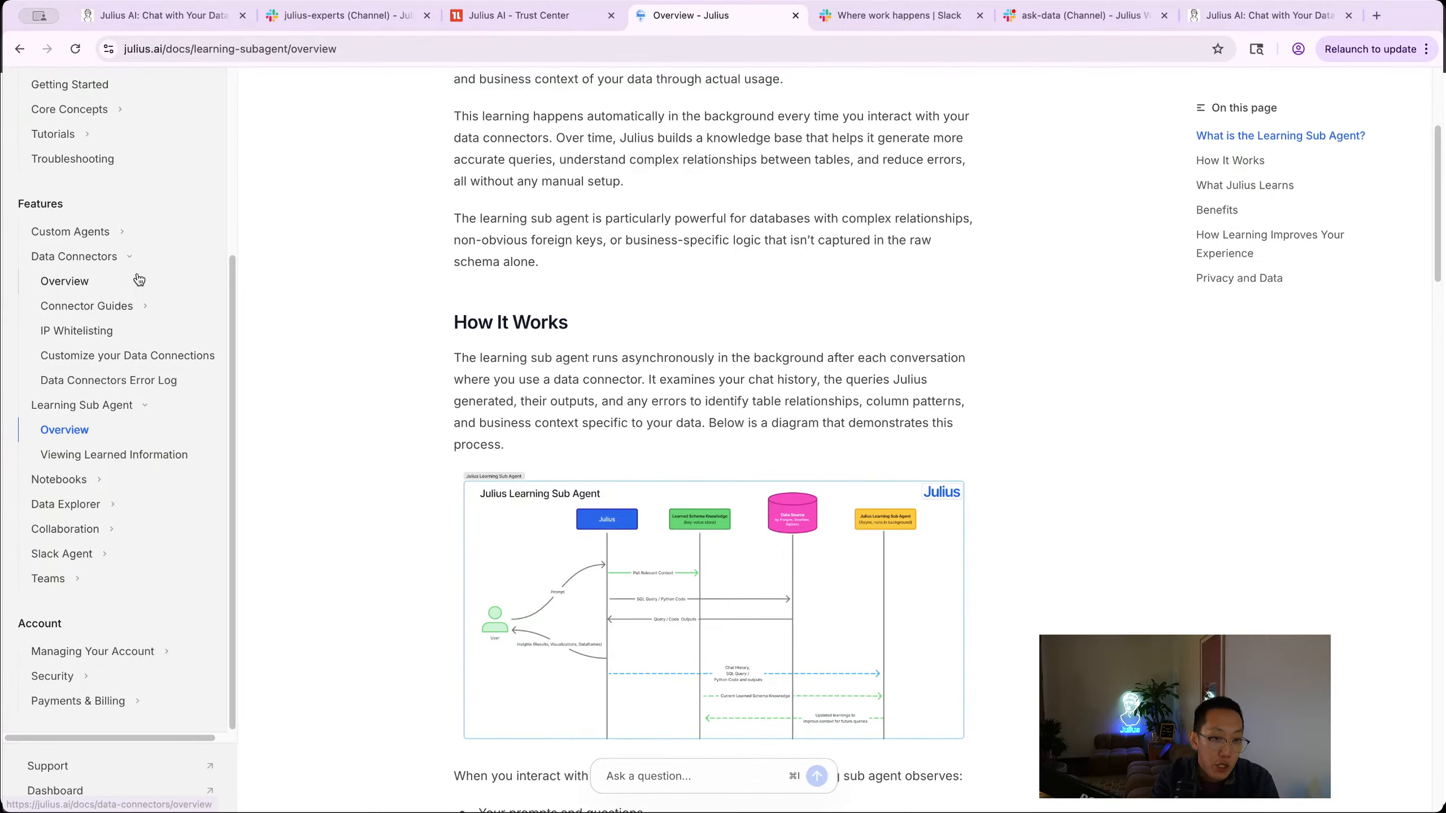
scroll(139, 287, down, 4)
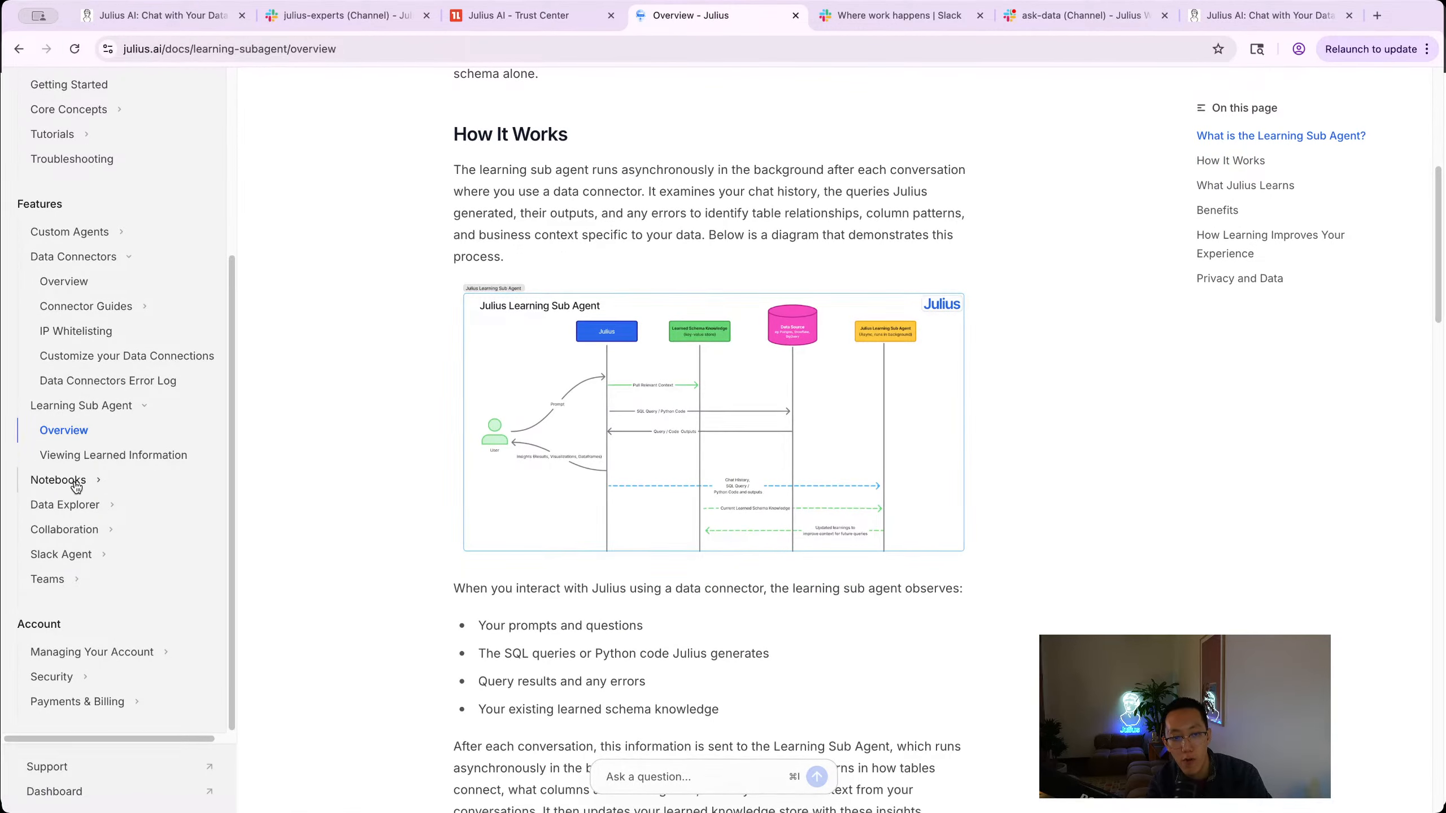
click(79, 308)
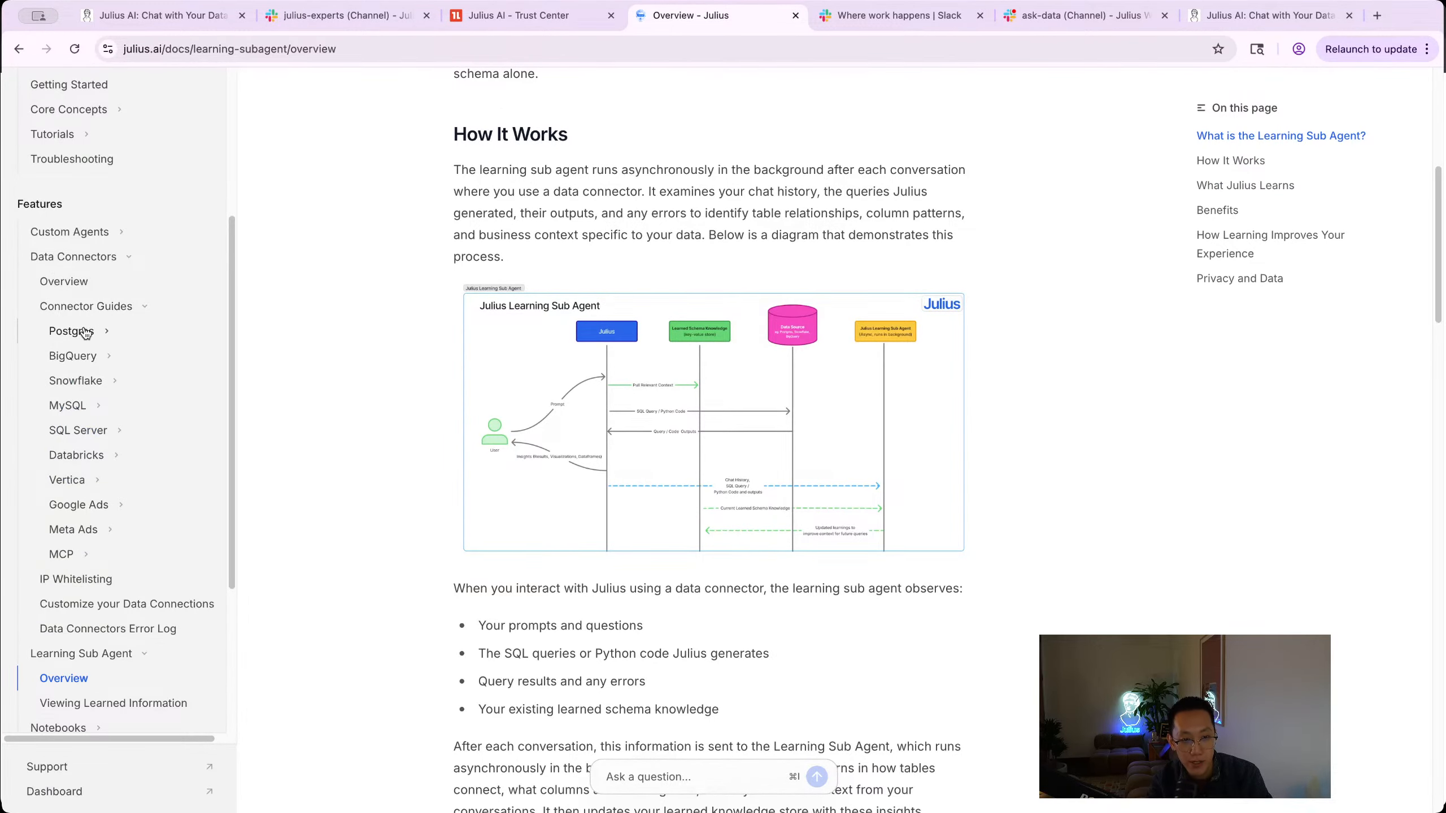
click(85, 333)
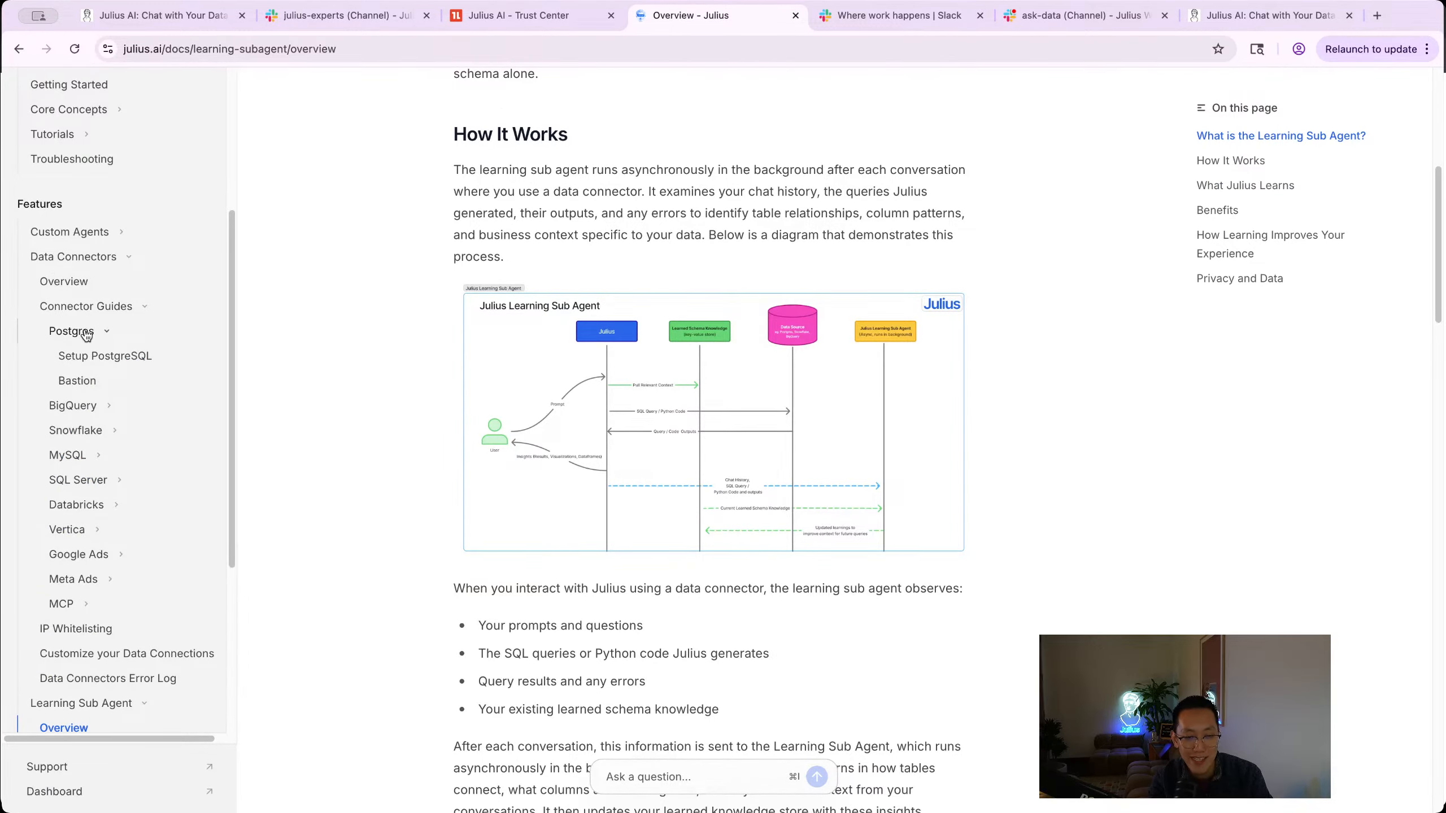
click(85, 332)
Step: Open the Setup PostgreSQL guide and read its connection field descriptions, then go to the Trust Center
click(85, 333)
click(105, 356)
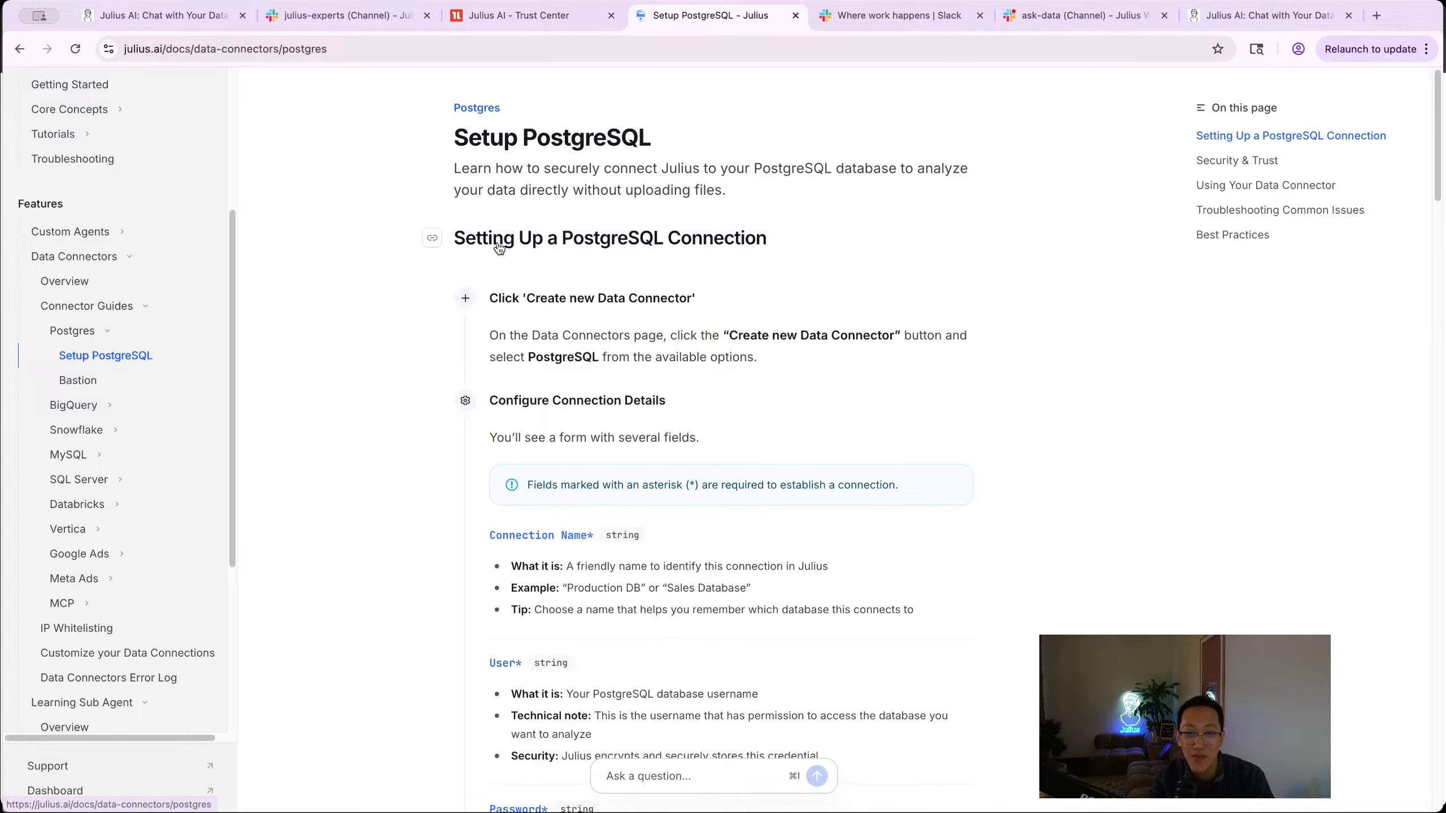
scroll(499, 248, down, 8)
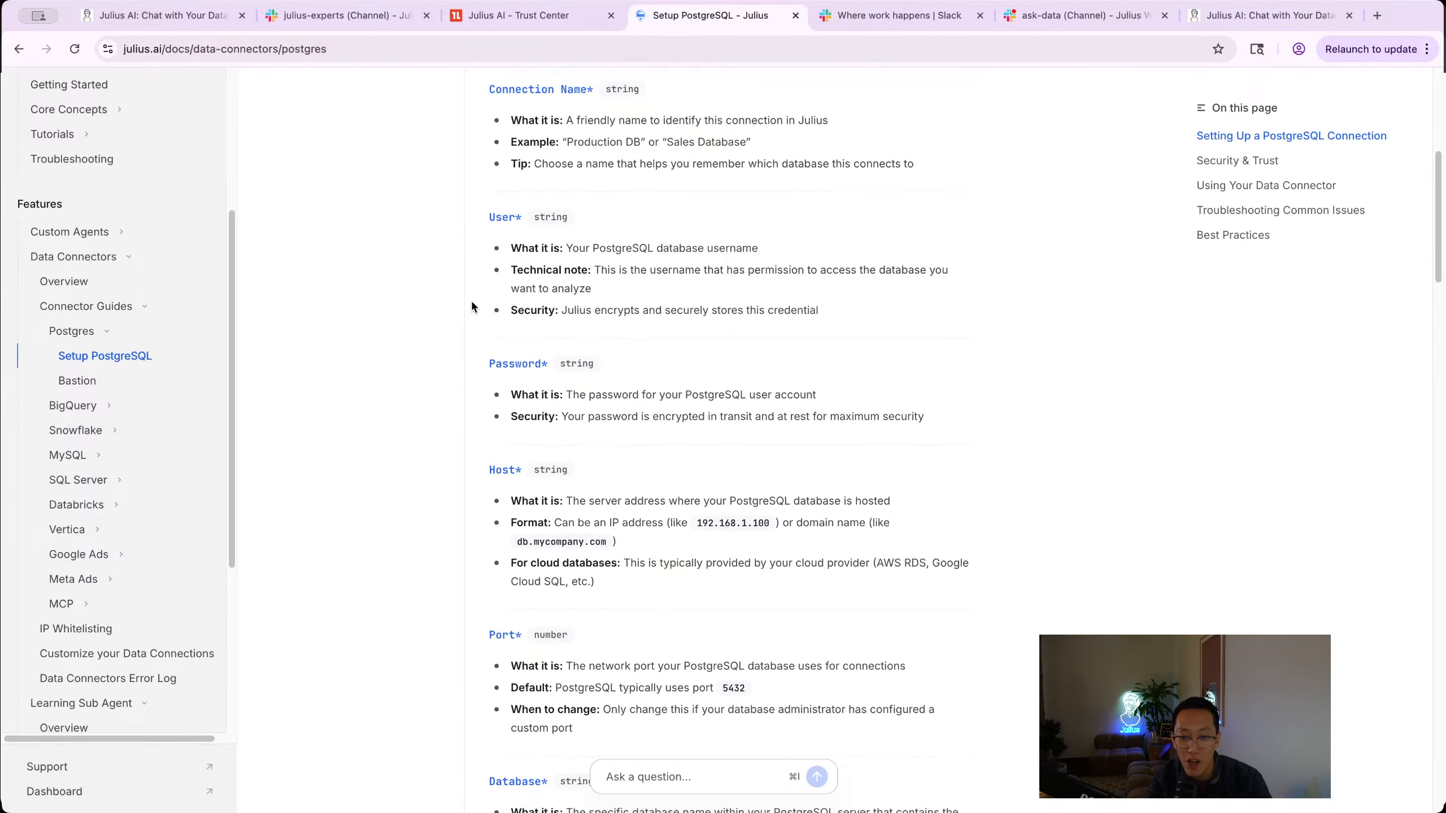
scroll(490, 313, down, 3)
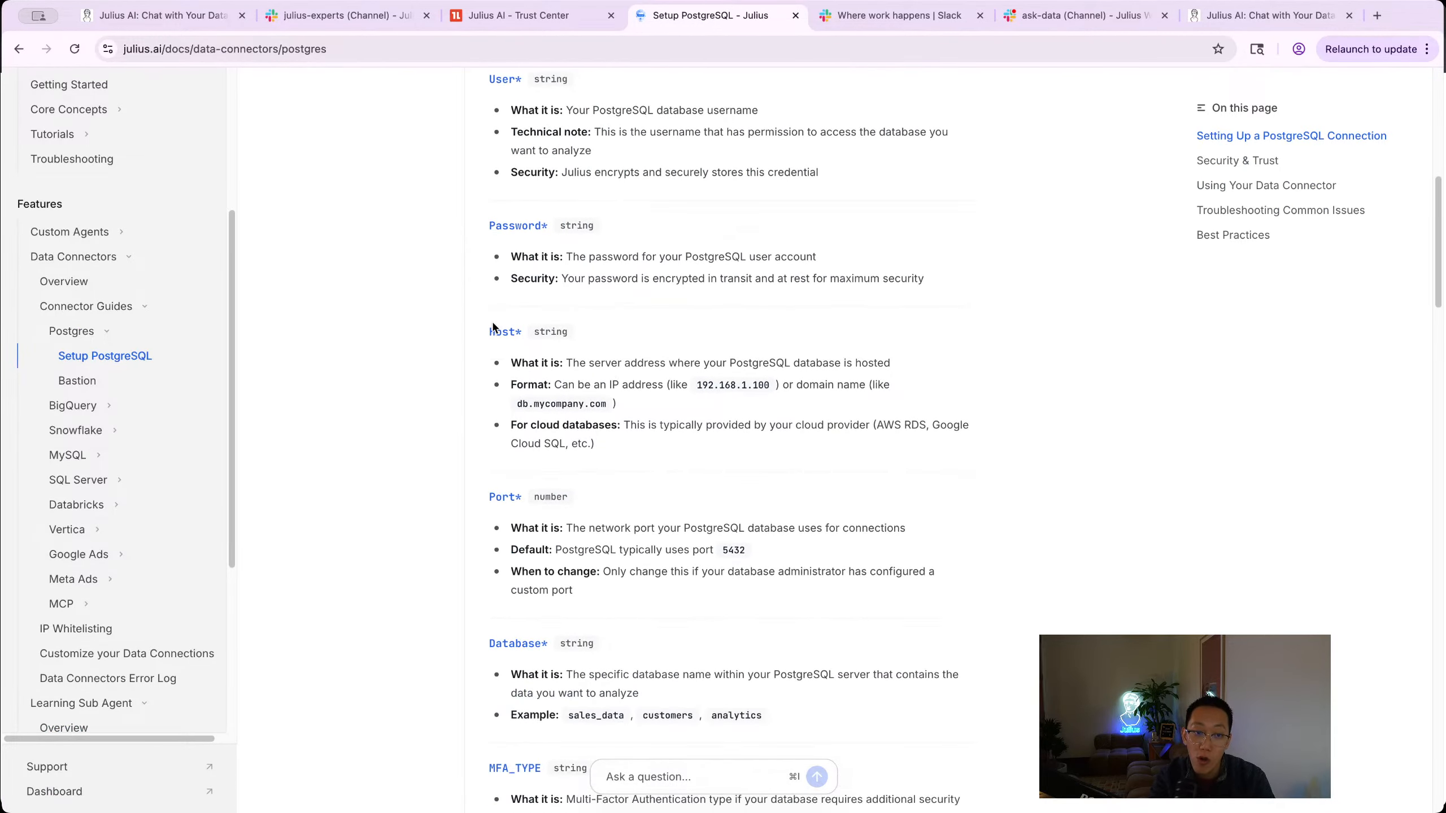
scroll(439, 351, down, 6)
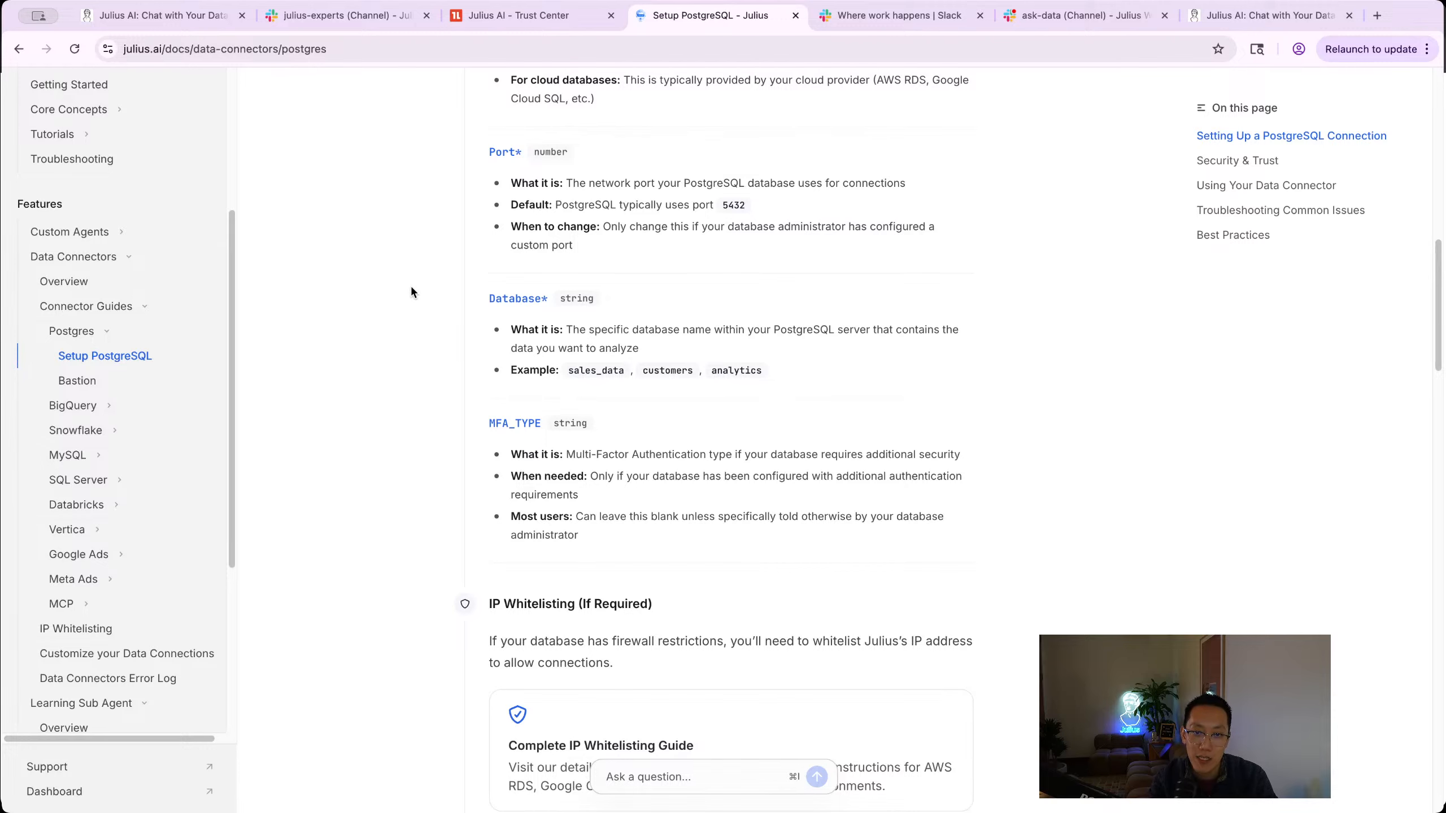
scroll(382, 351, down, 6)
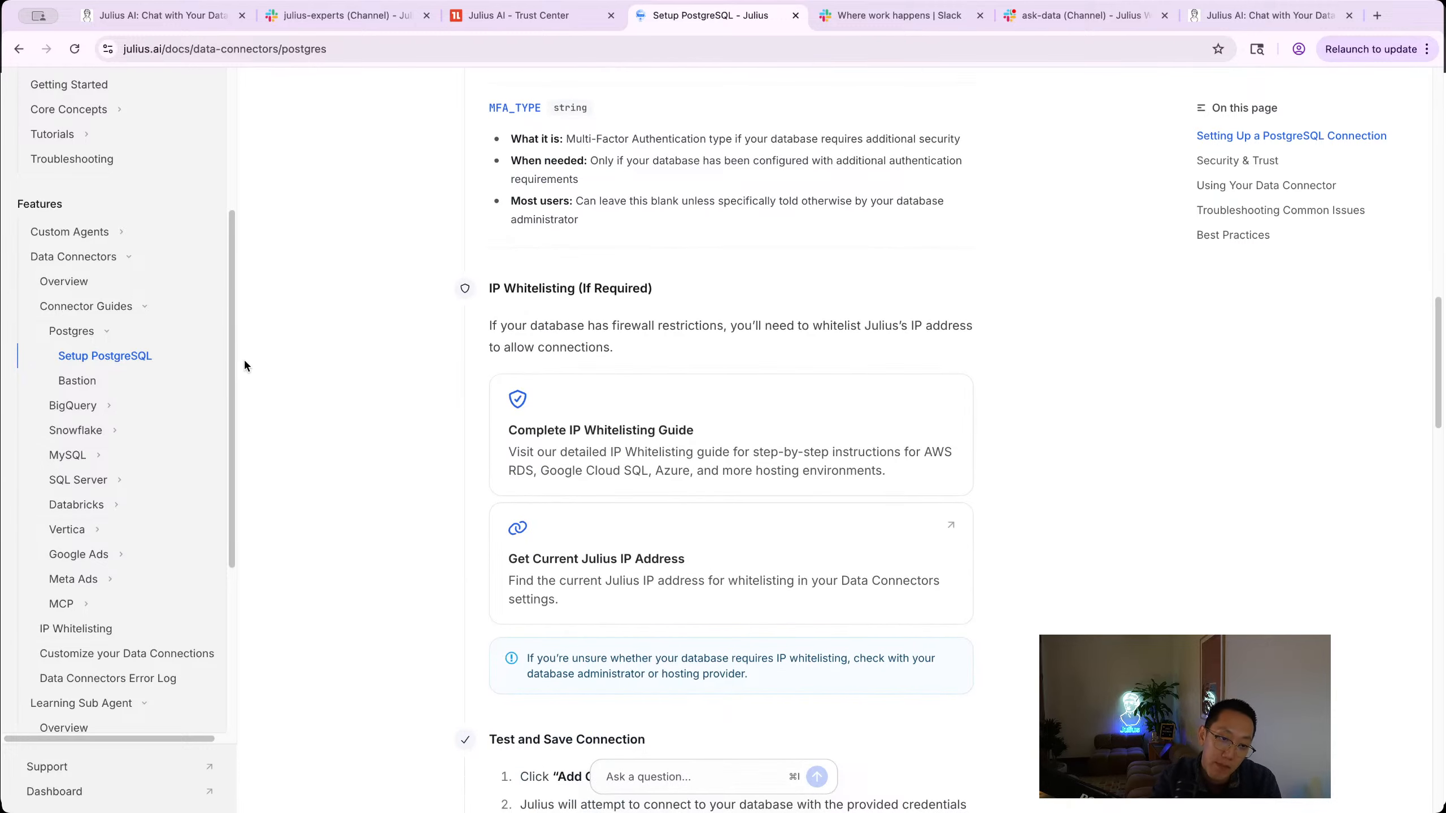
click(498, 19)
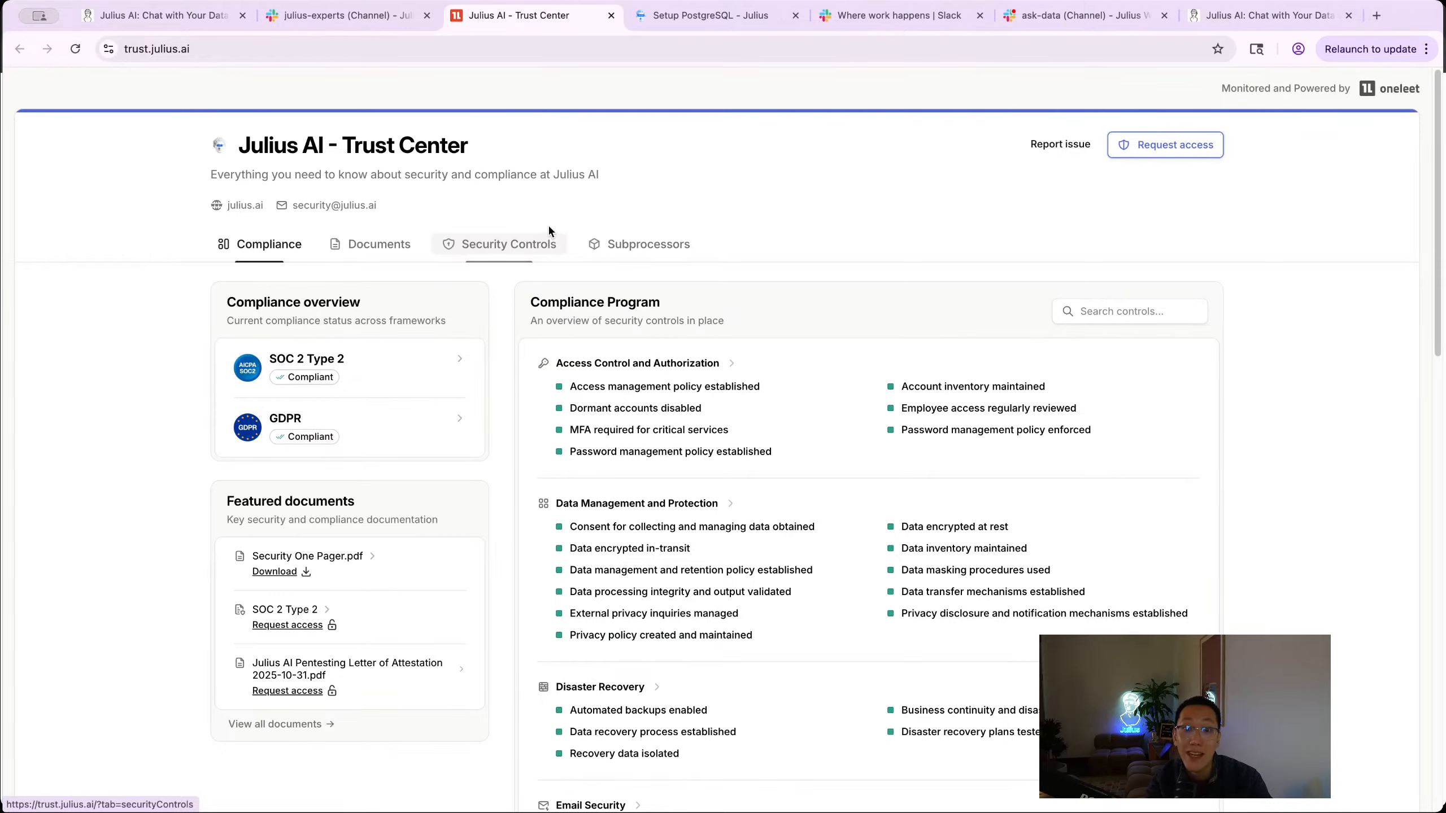
Step: Scroll the Trust Center's SOC 2 and GDPR overview, glance at the PostgreSQL guide, then return to #julius-experts
scroll(604, 331, down, 20)
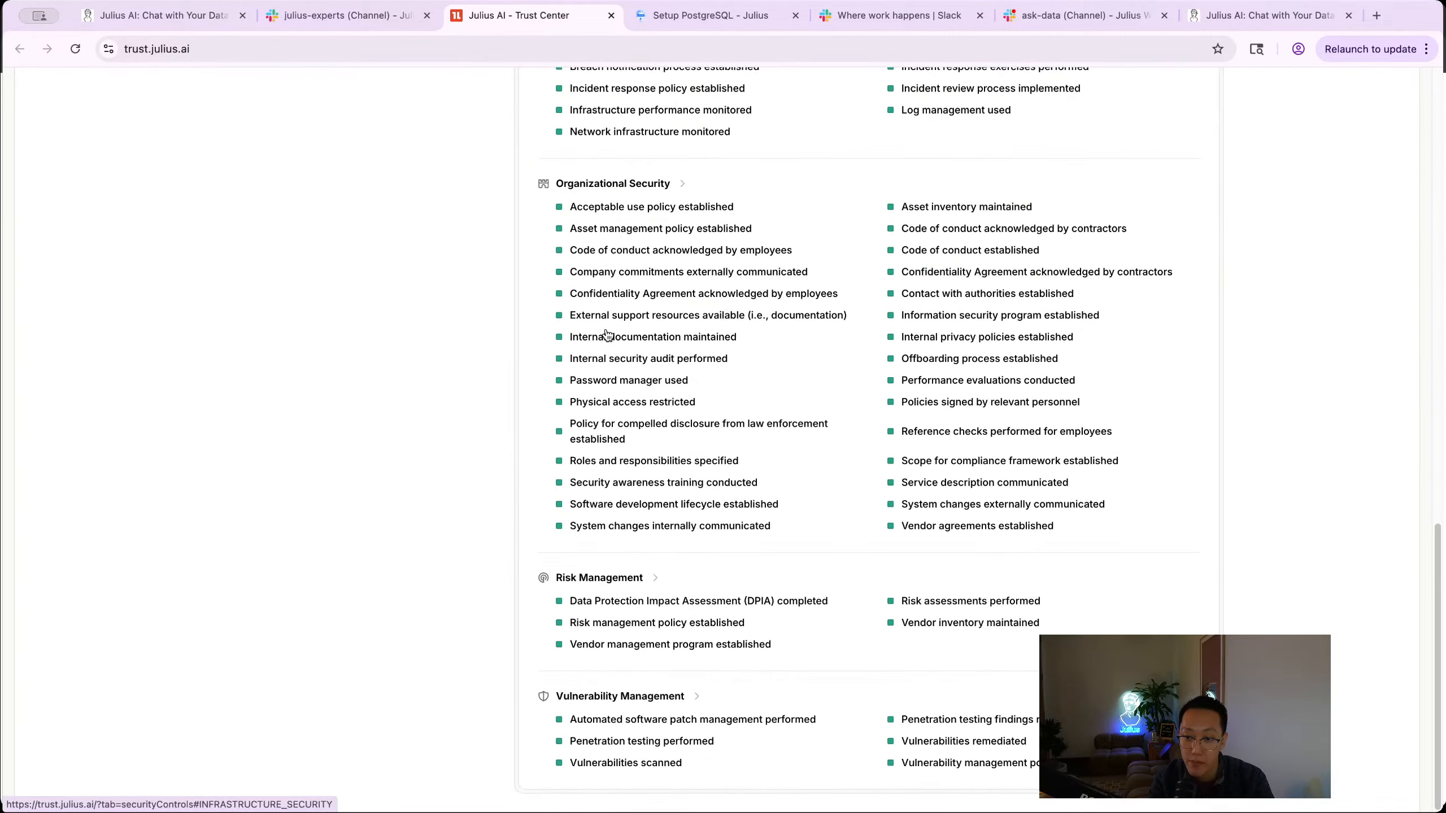
scroll(607, 335, up, 20)
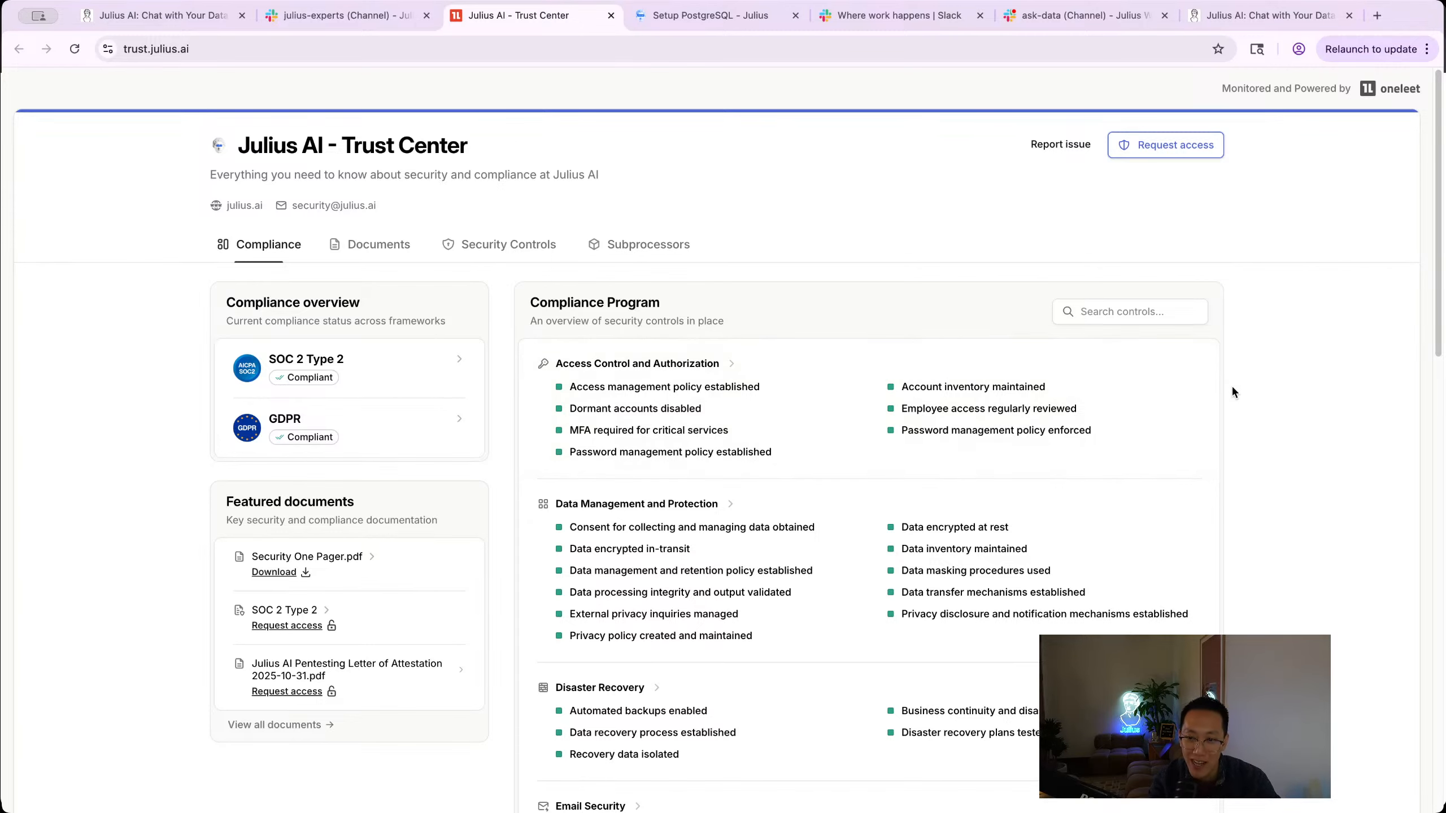
click(630, 27)
click(512, 26)
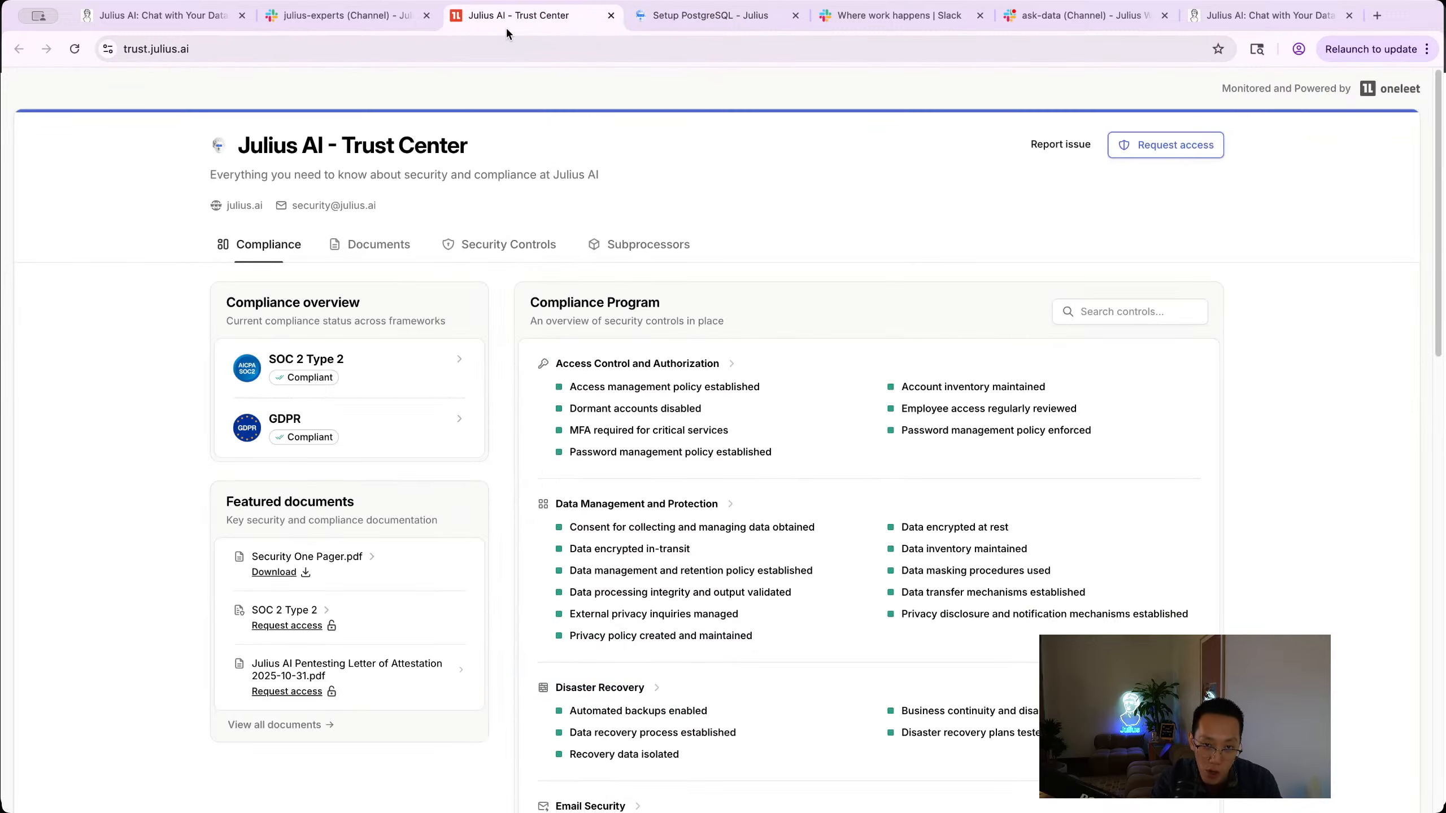
click(348, 17)
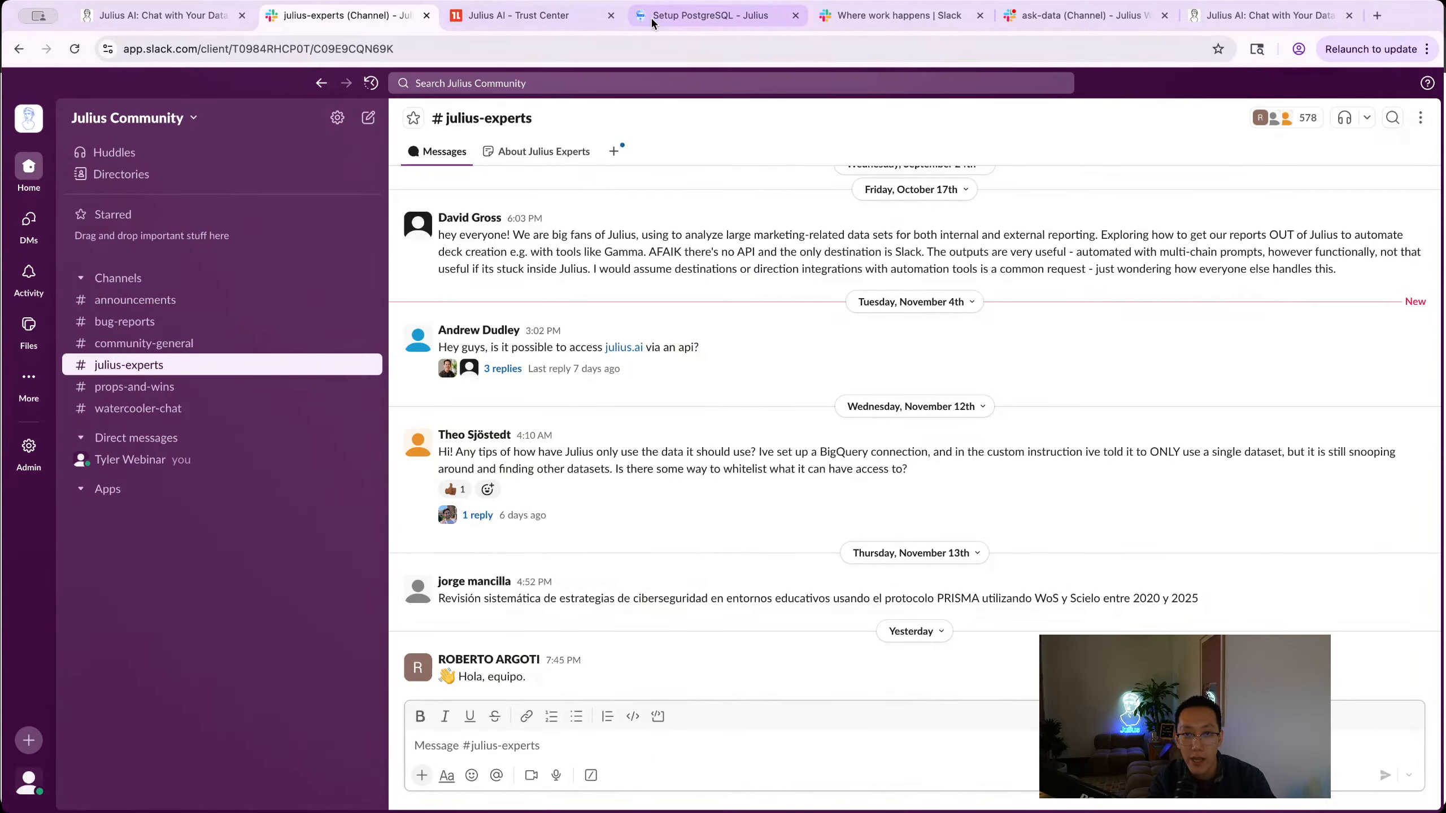
Step: Go back to the Julius Data Connectors page and open the Request connector form
click(143, 22)
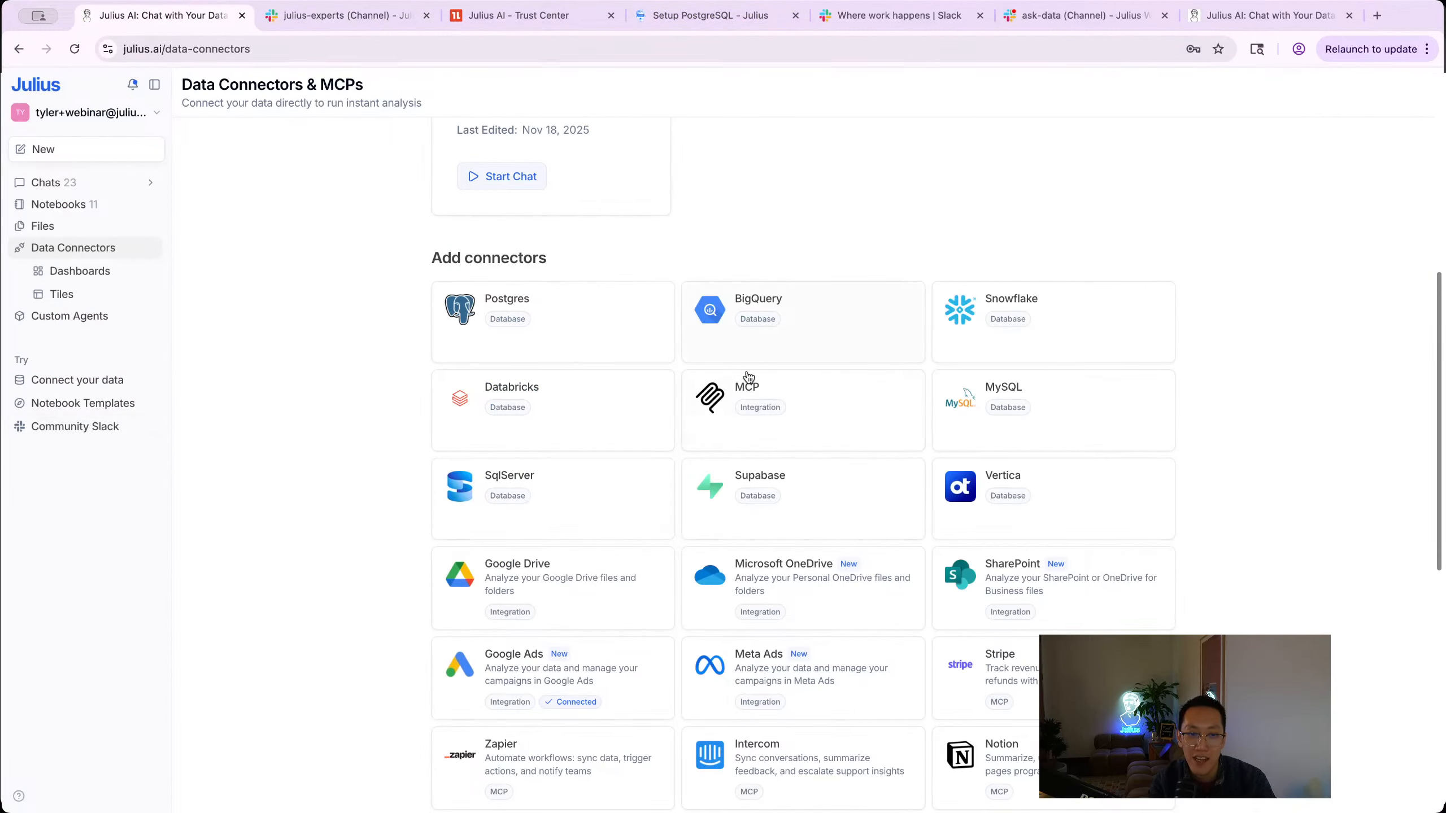
scroll(346, 265, up, 6)
scroll(463, 280, down, 10)
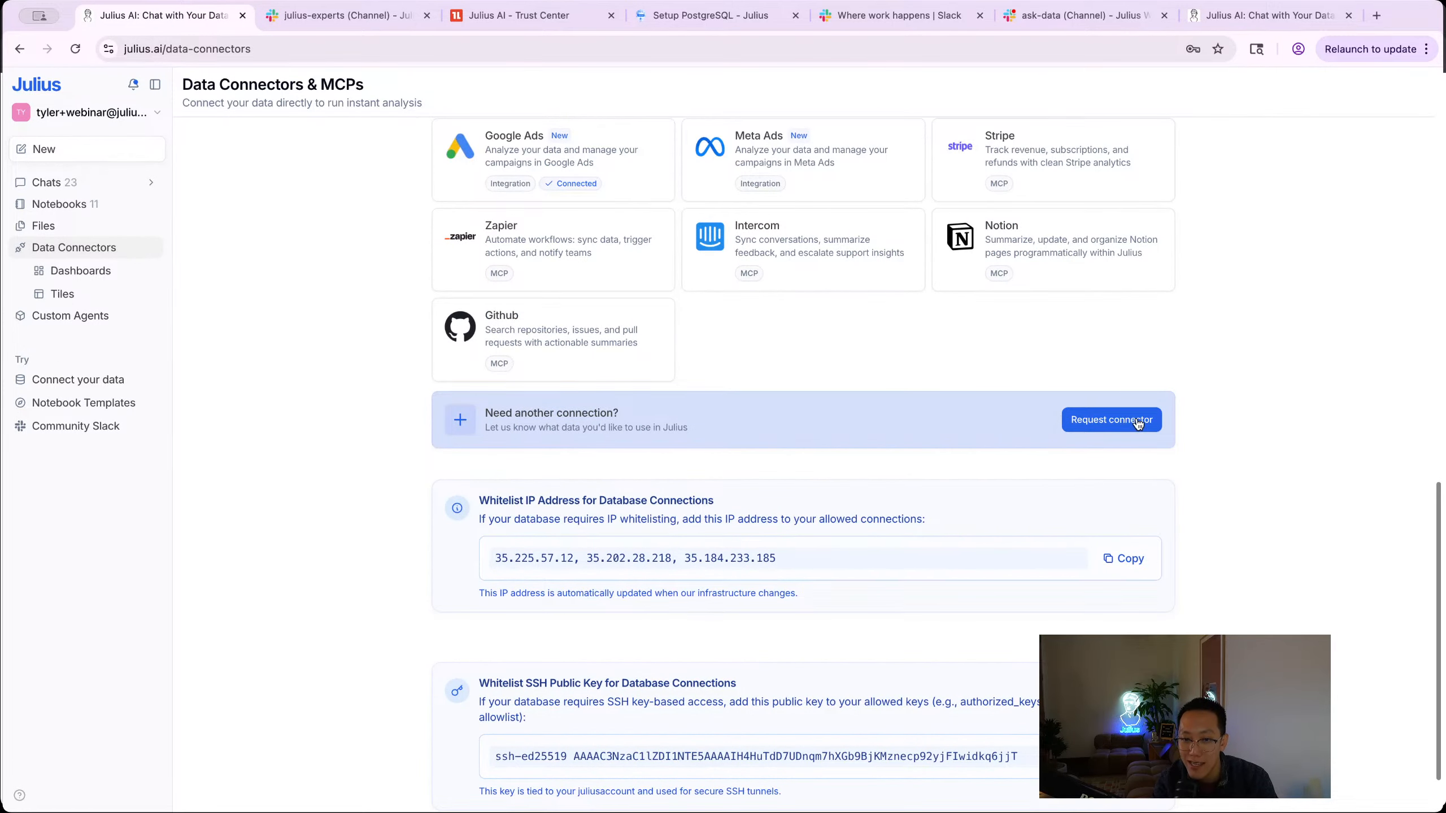
click(1133, 421)
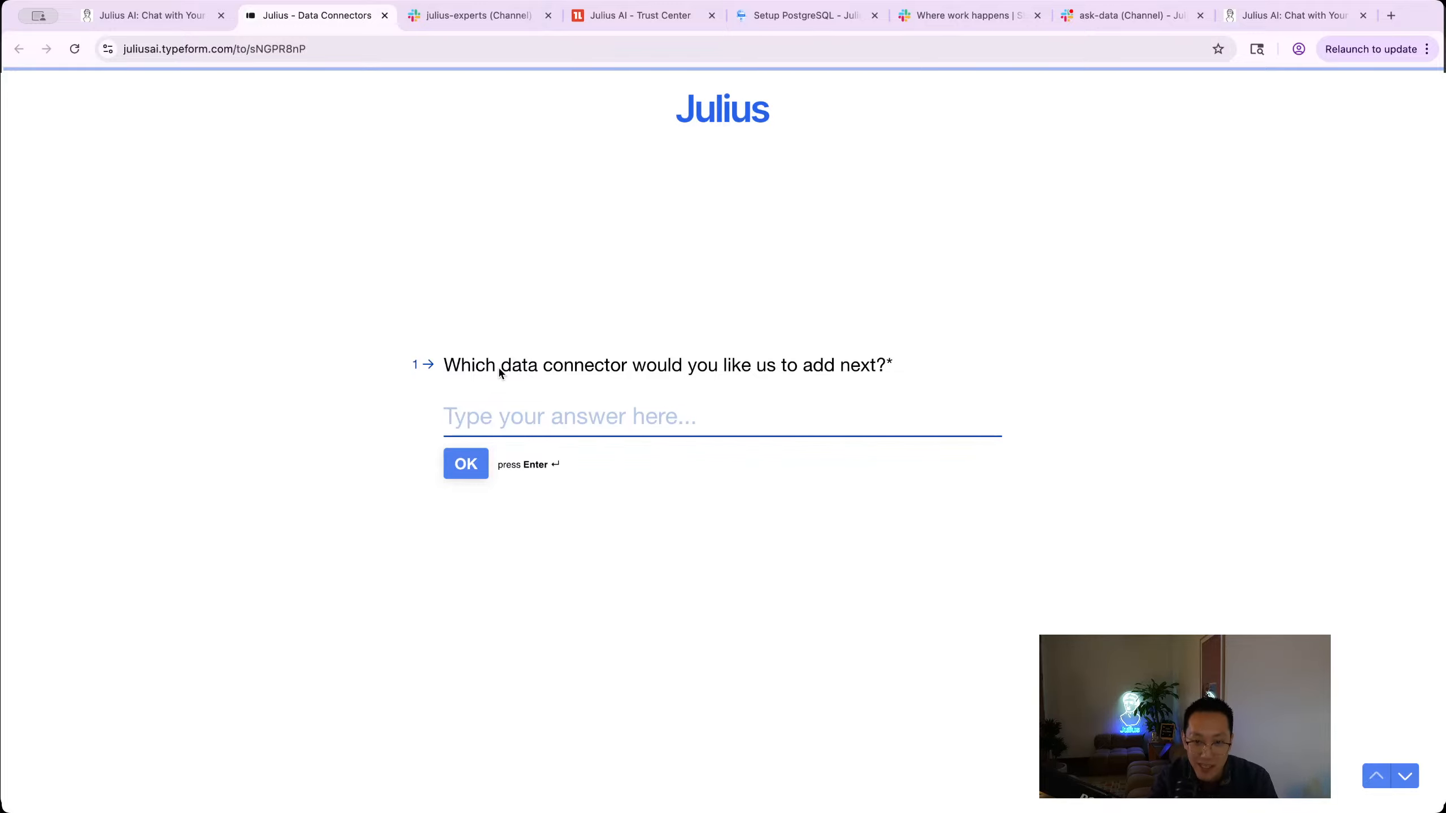
Step: Return to the Data Connectors page, scroll it, then open My Tiles showing the existing 'New Tile'
click(115, 24)
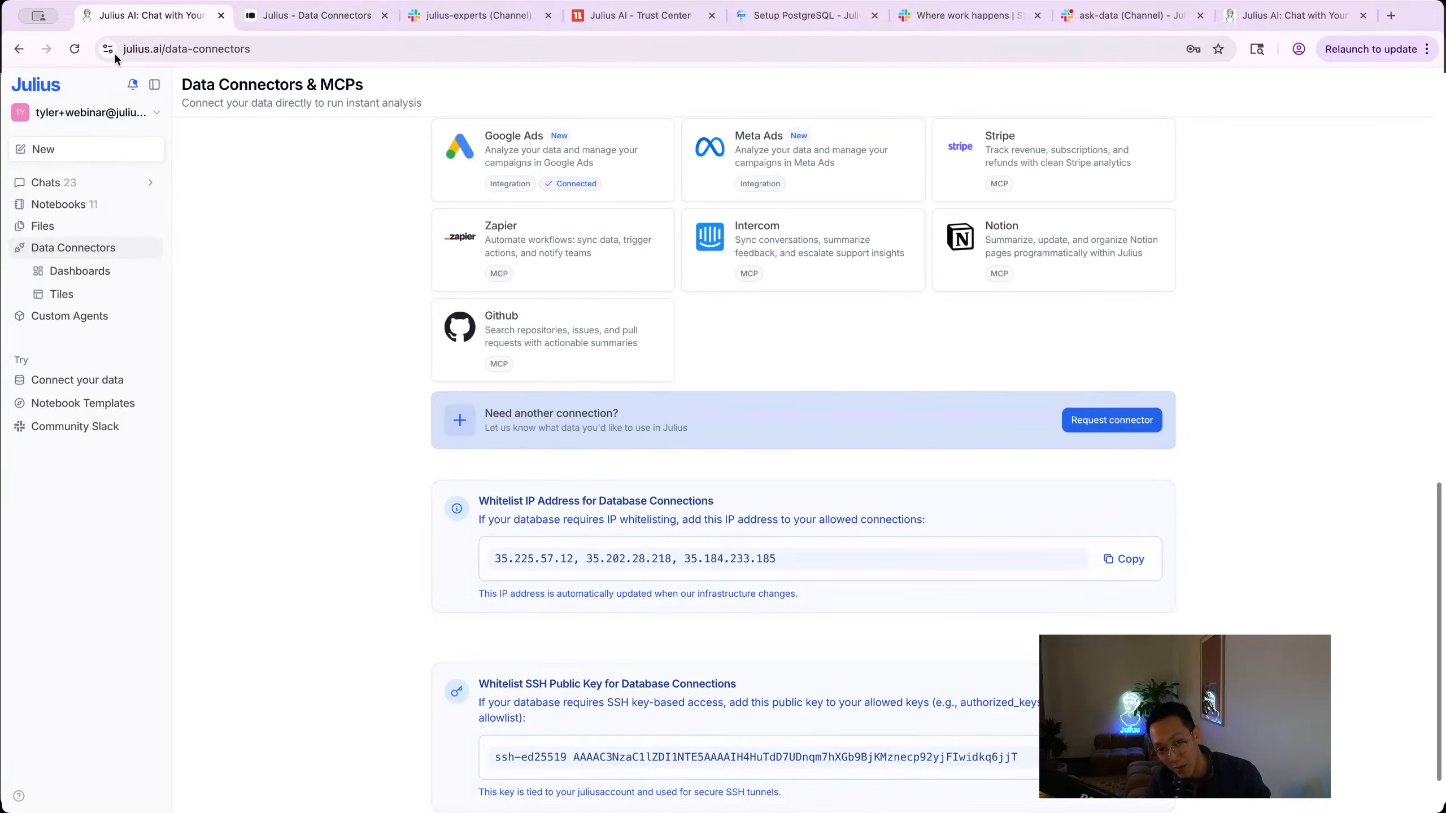
scroll(569, 700, down, 10)
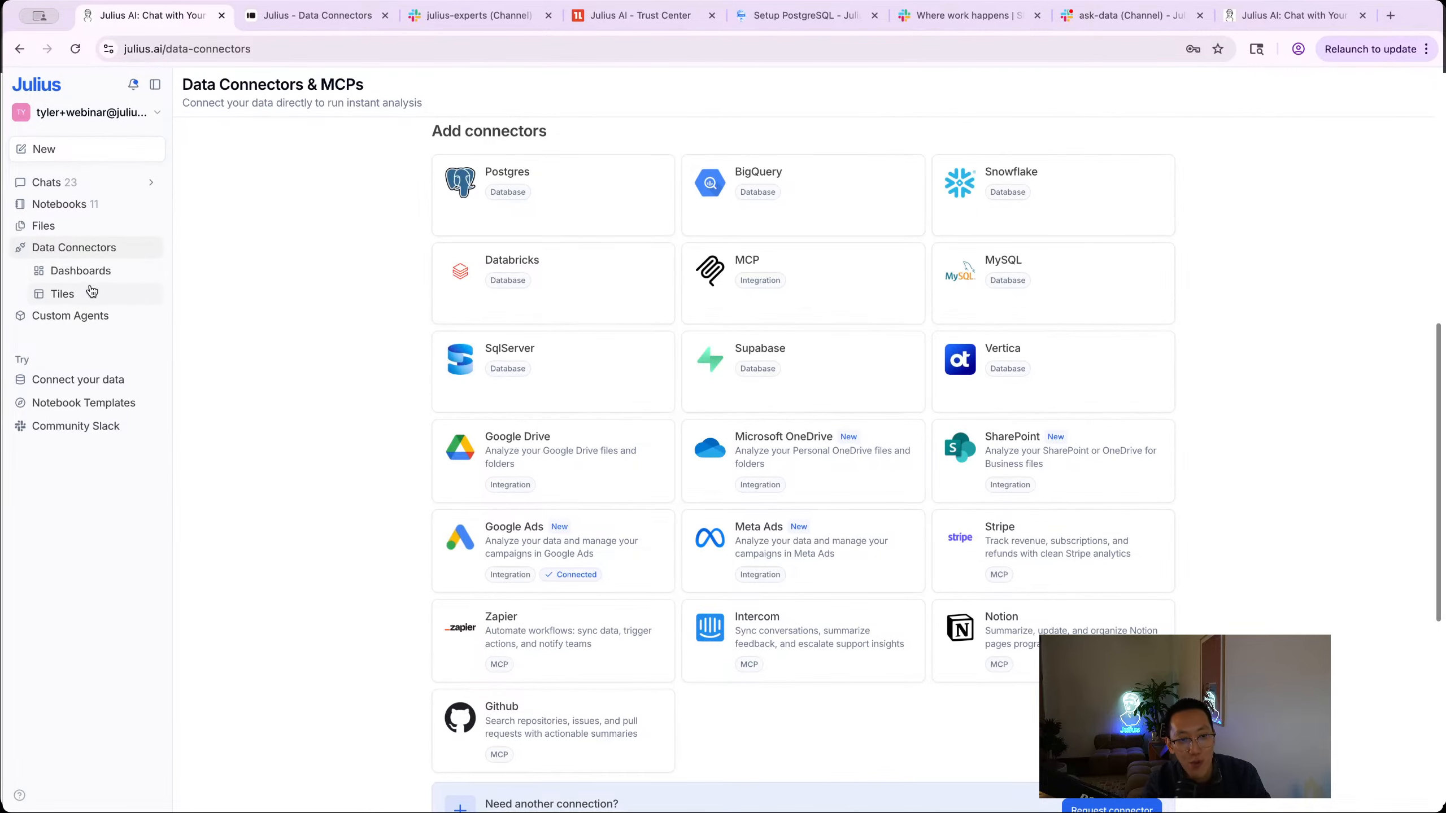
click(62, 294)
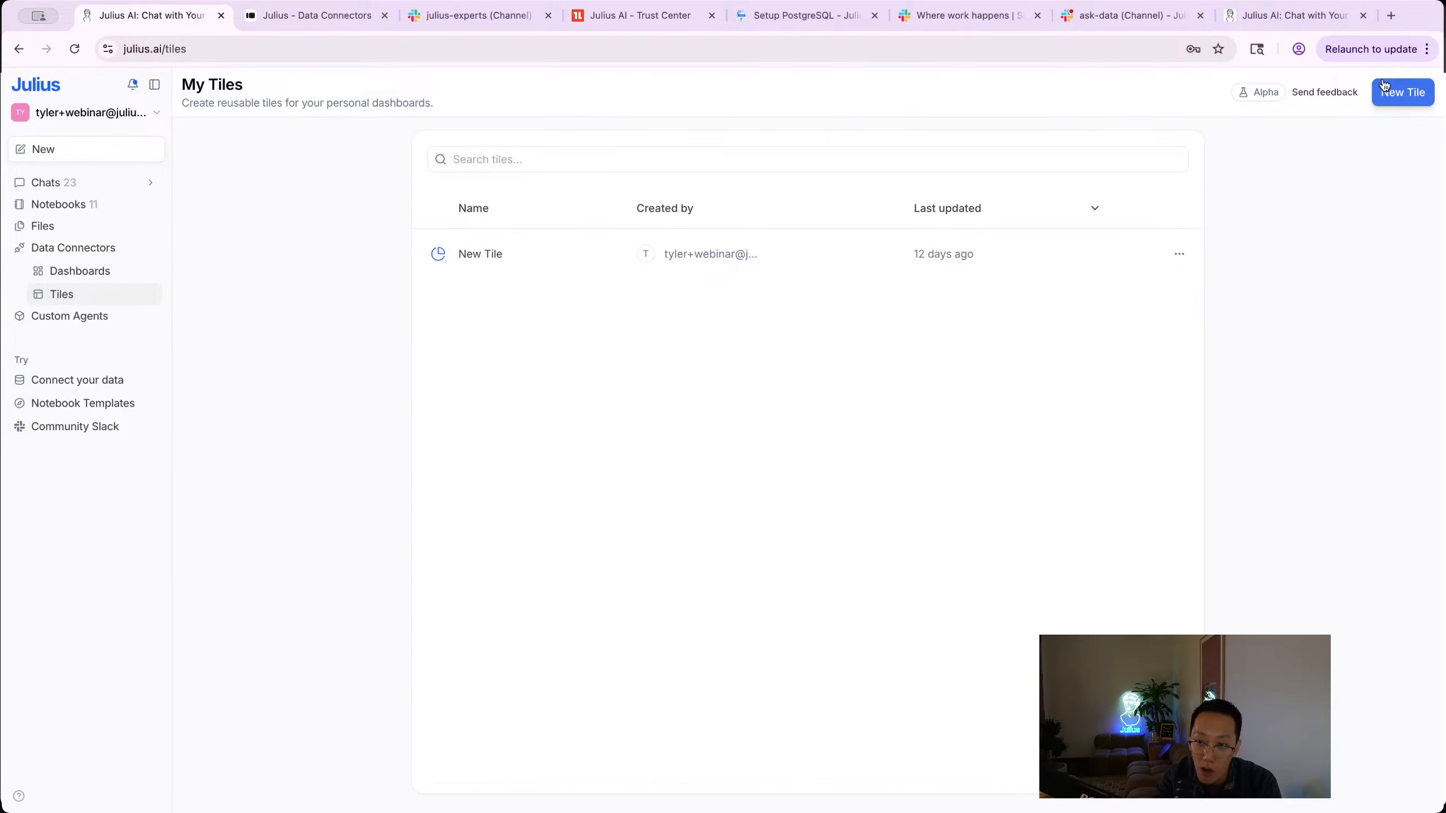
Step: Start a new tile and choose Marketing DB as its data source
click(1403, 91)
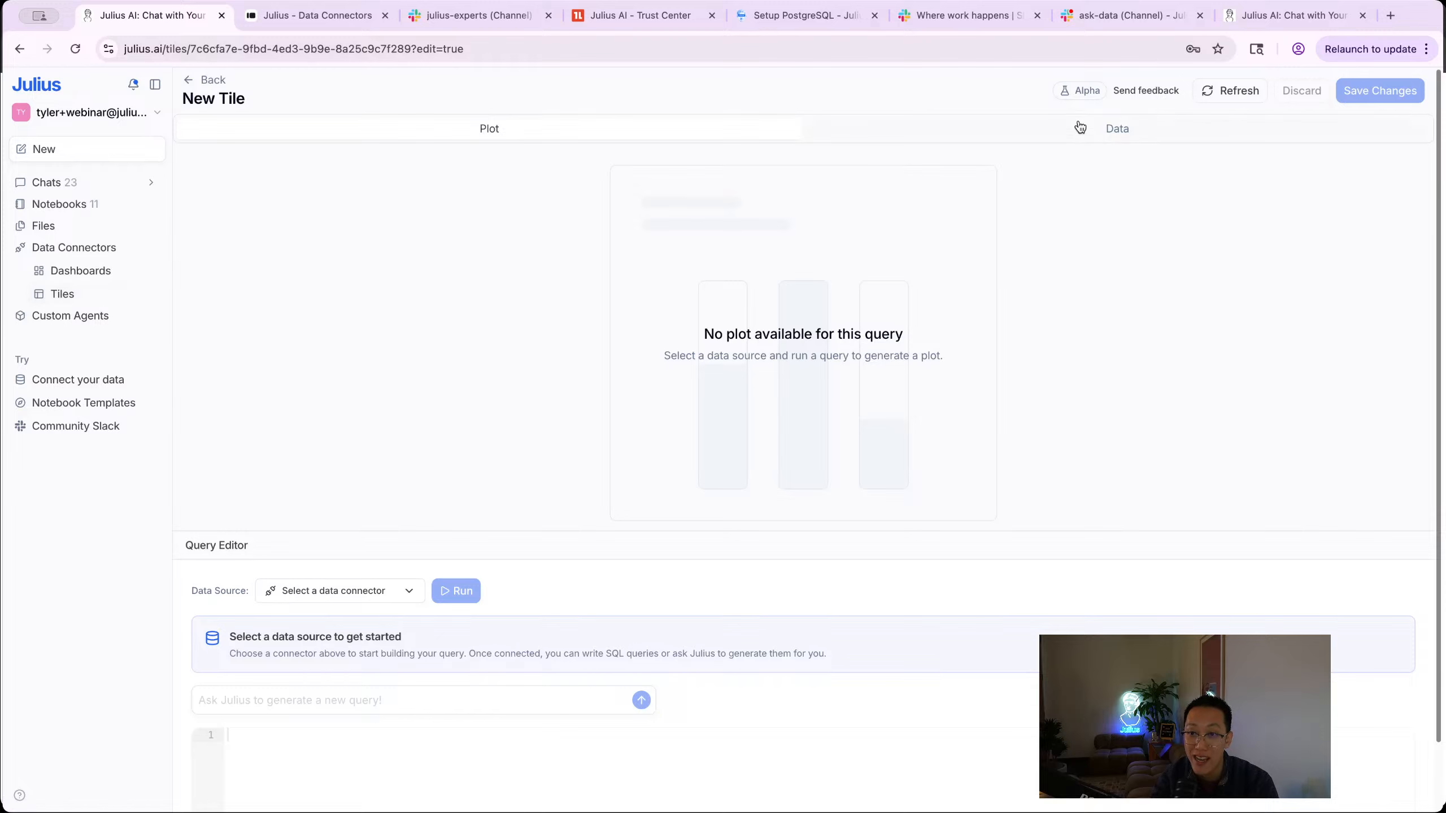
scroll(770, 336, down, 2)
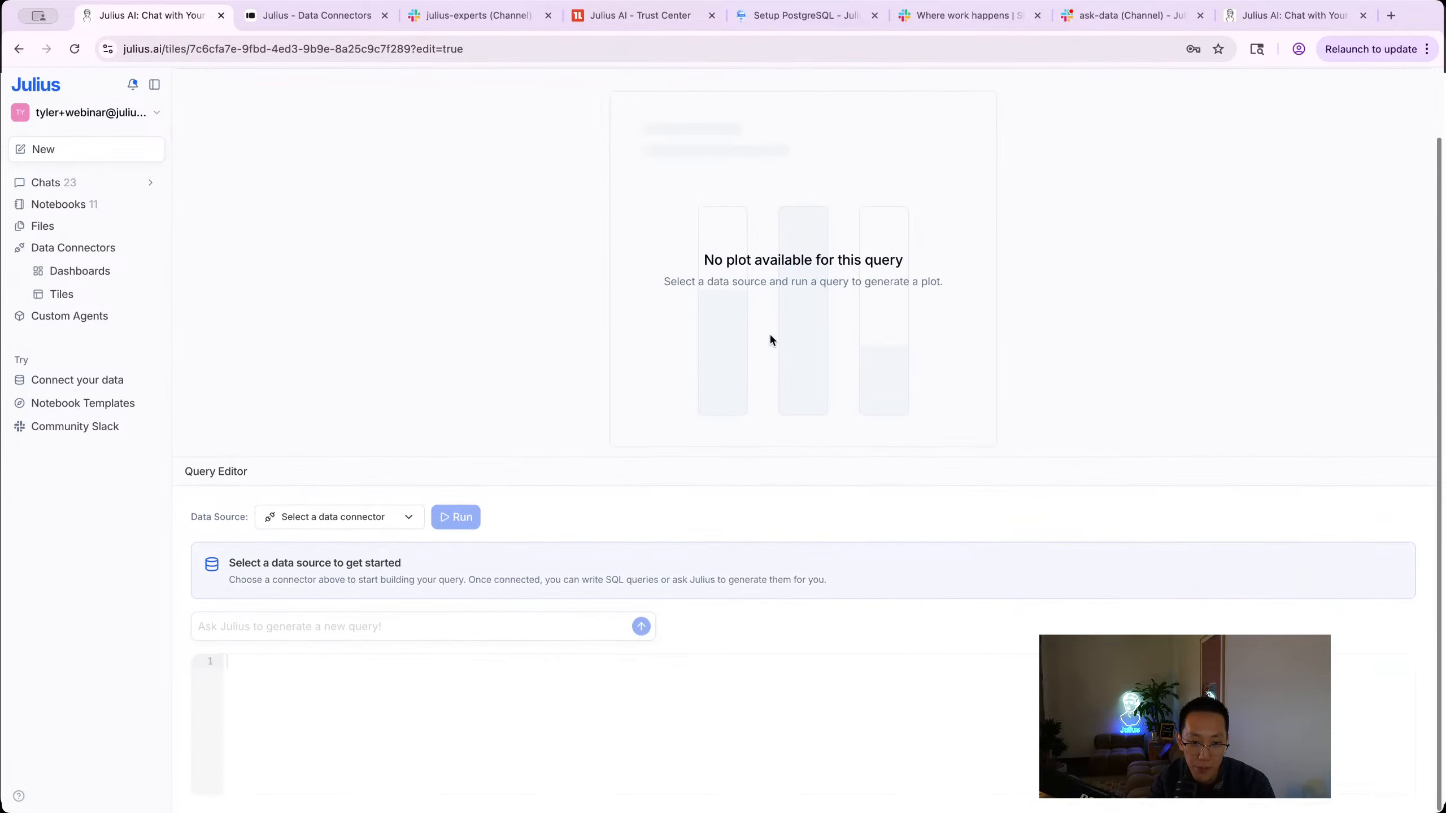
click(363, 519)
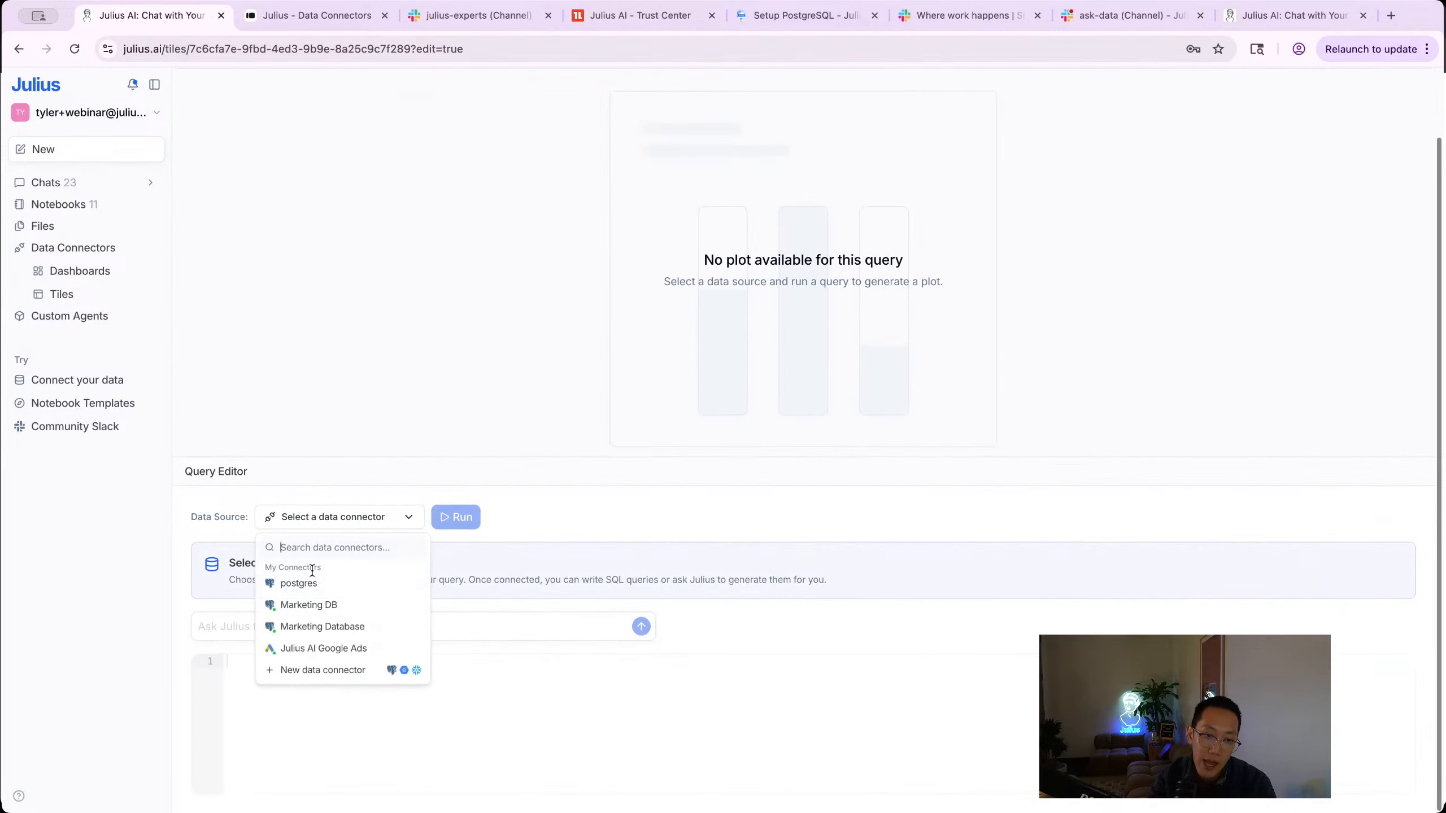
click(294, 606)
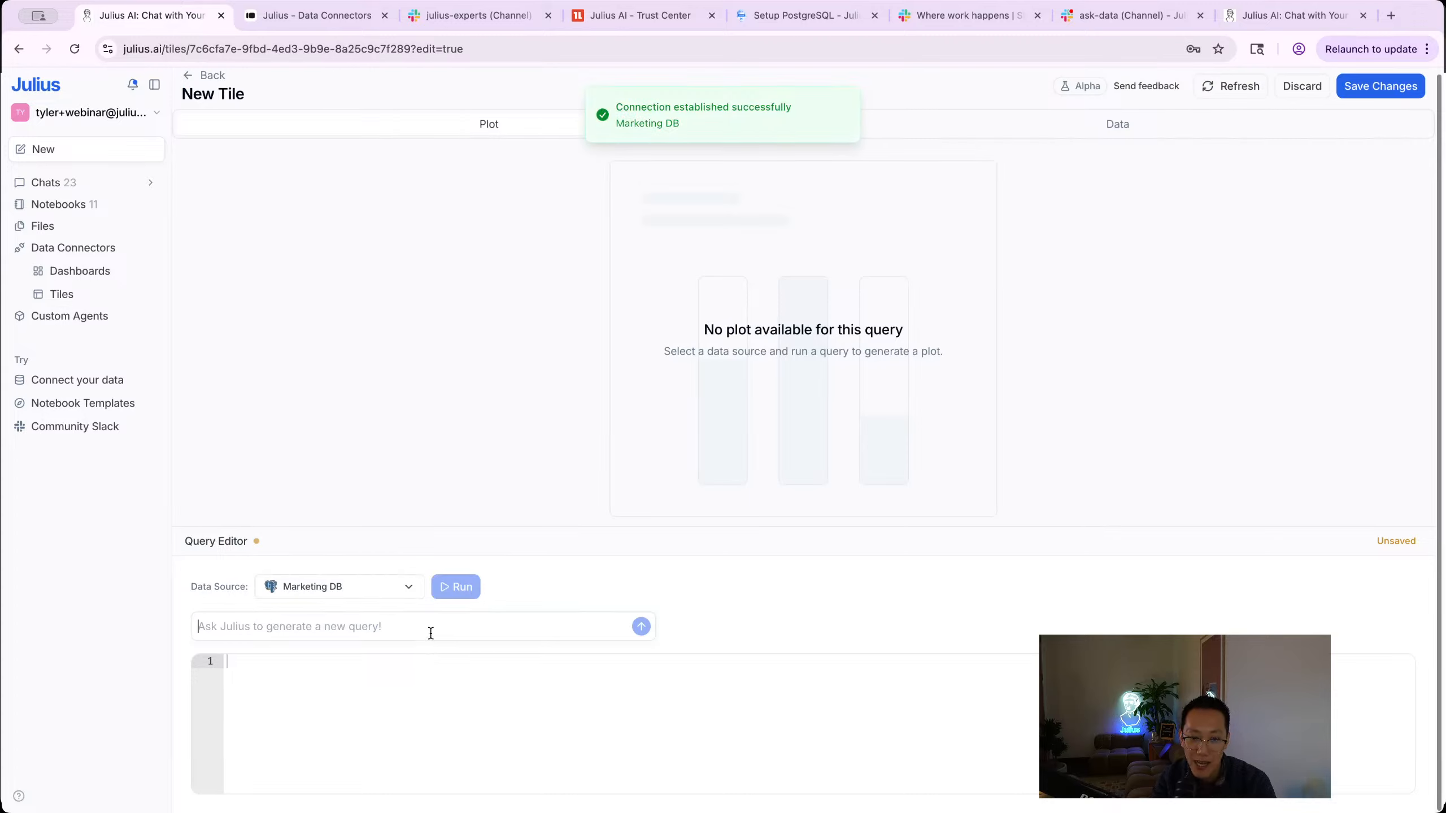
Step: Ask 'Show me marketing spend by channel' and run the generated SQL, returning 7 rows
text(Sh)
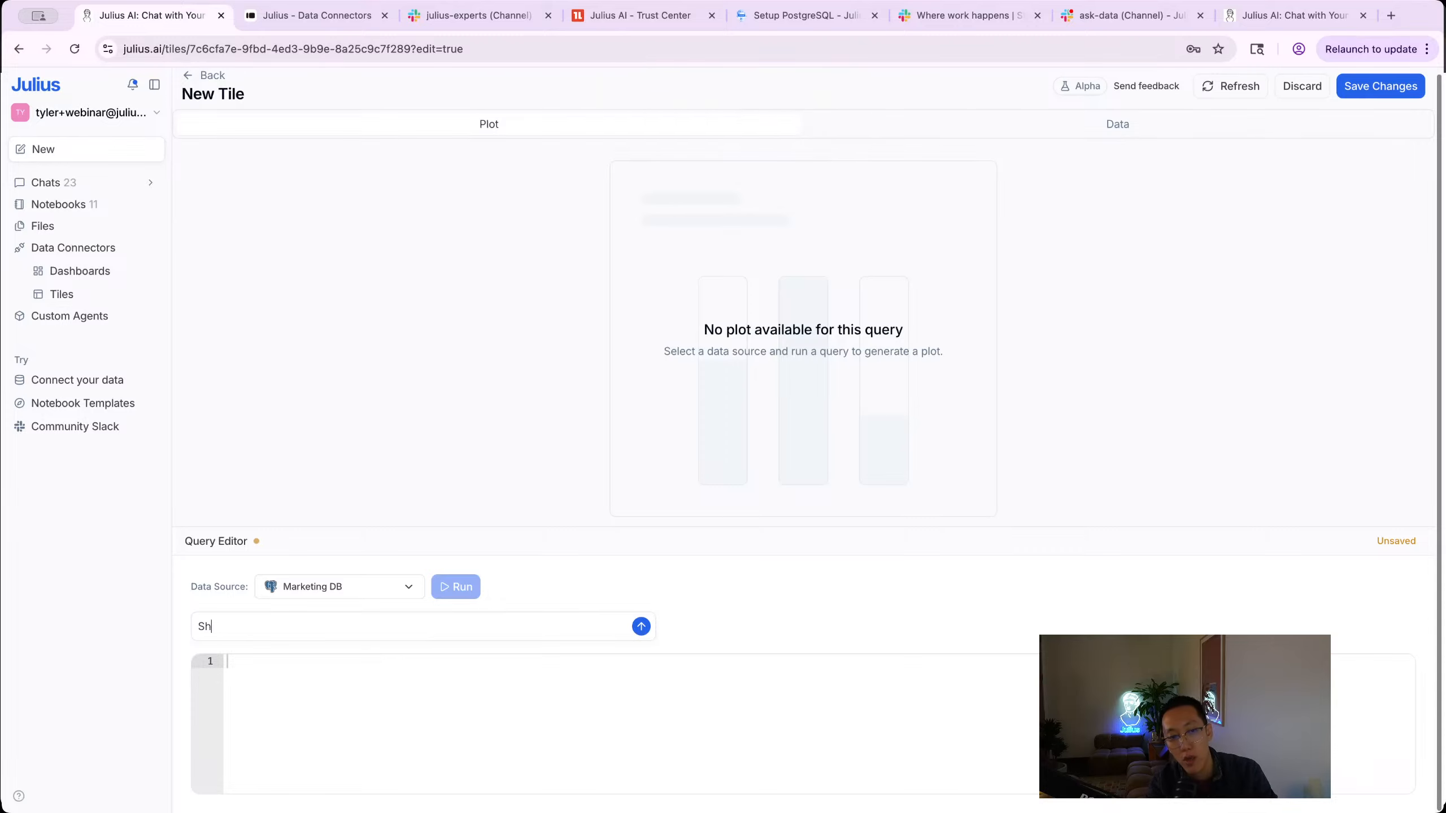
text(ow me marketig spe)
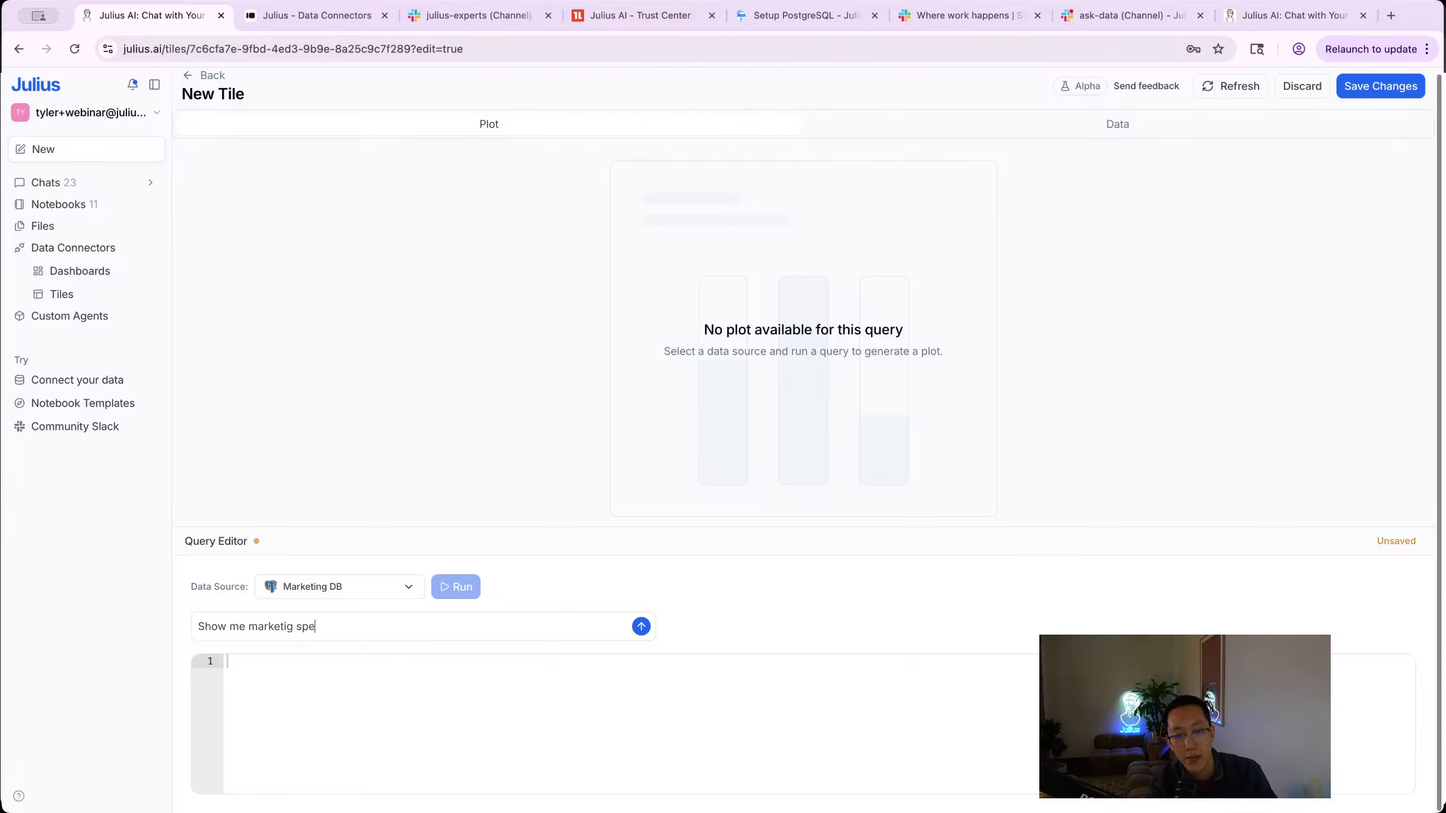
key(BackSpace)
text(ng spend by channel)
key(Return)
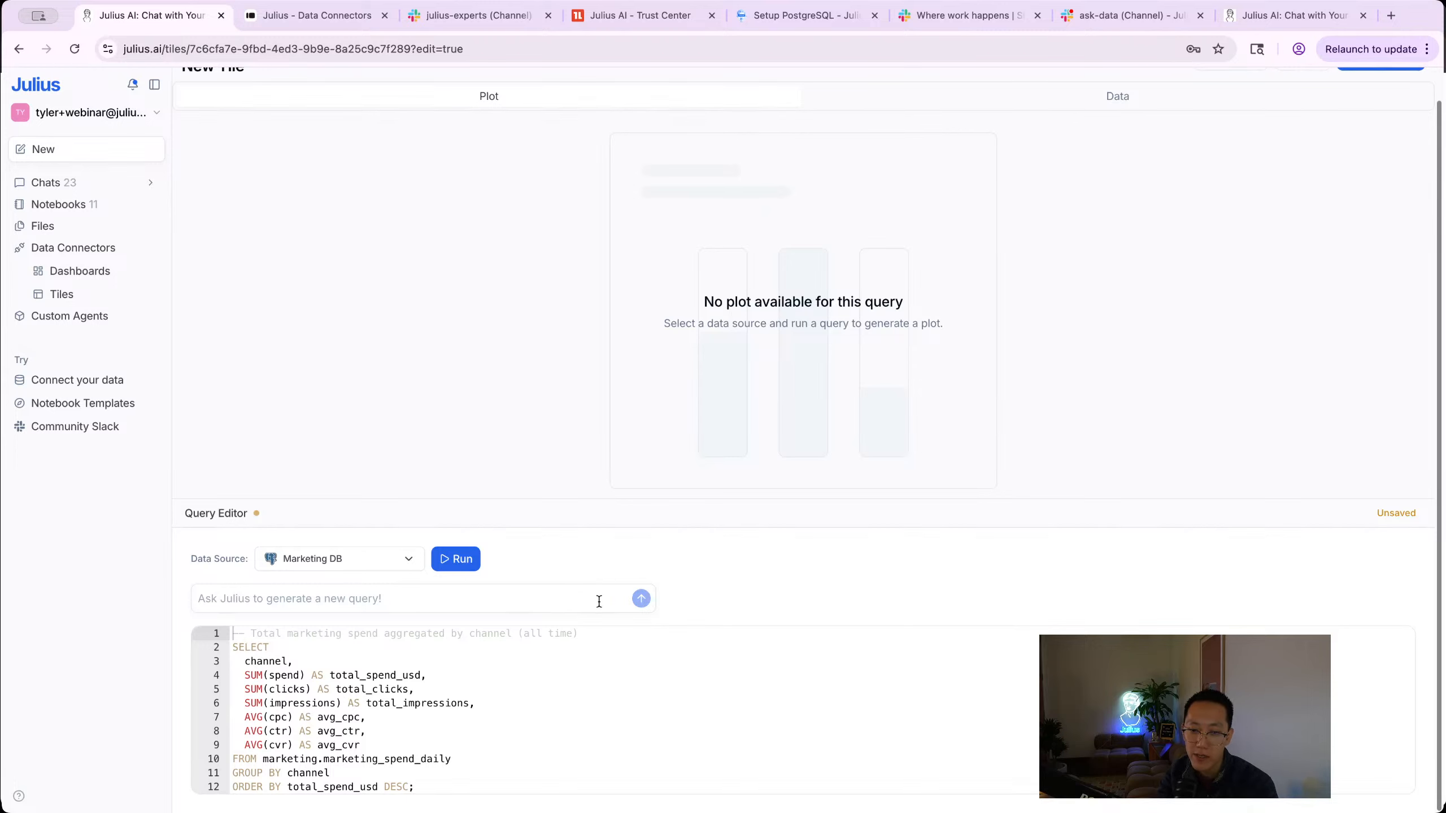
click(454, 560)
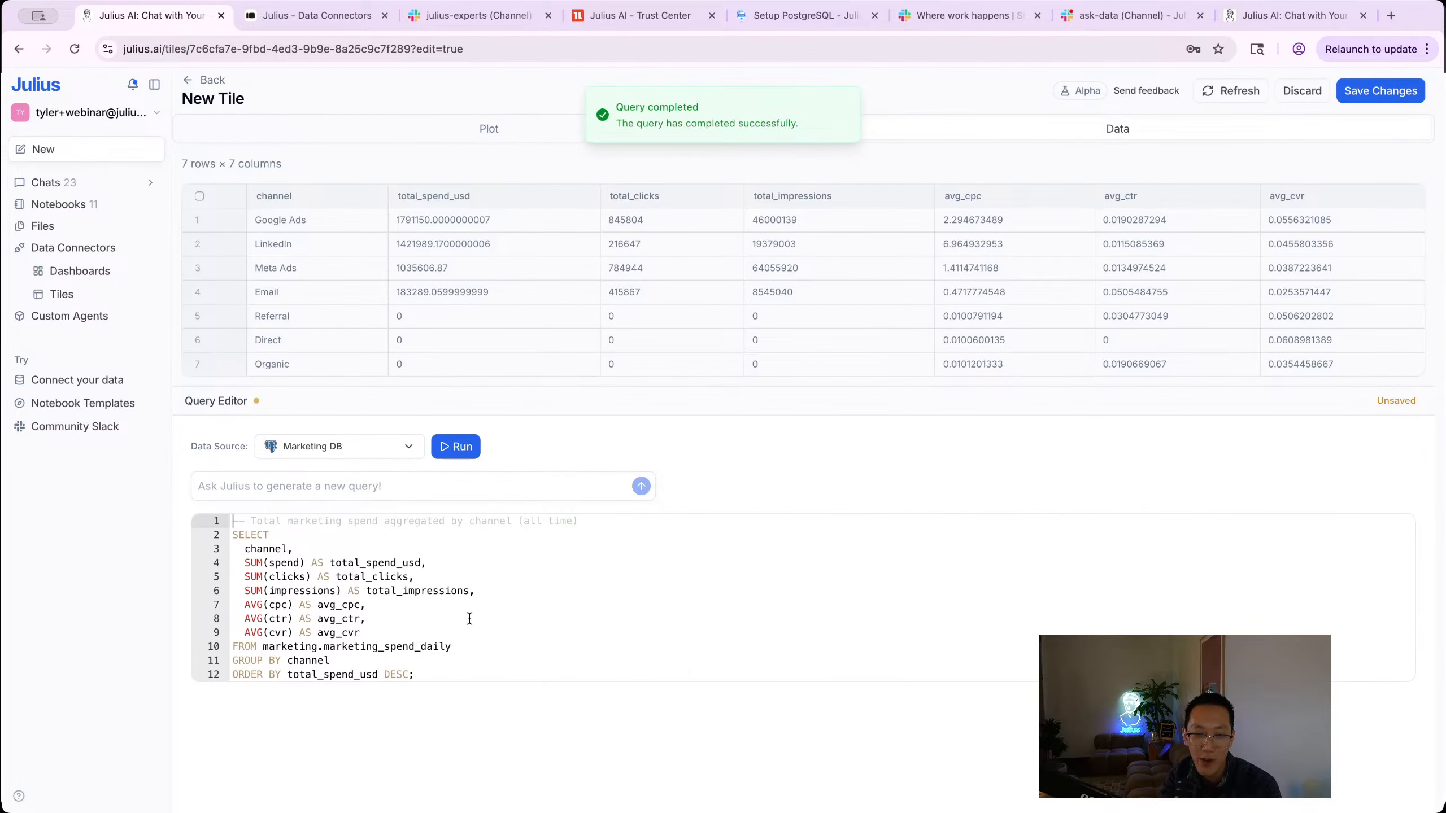
Step: Select the AVG(cvr) line in the SQL, switch the results to the Plot chart, and save the tile
click(469, 619)
click(466, 626)
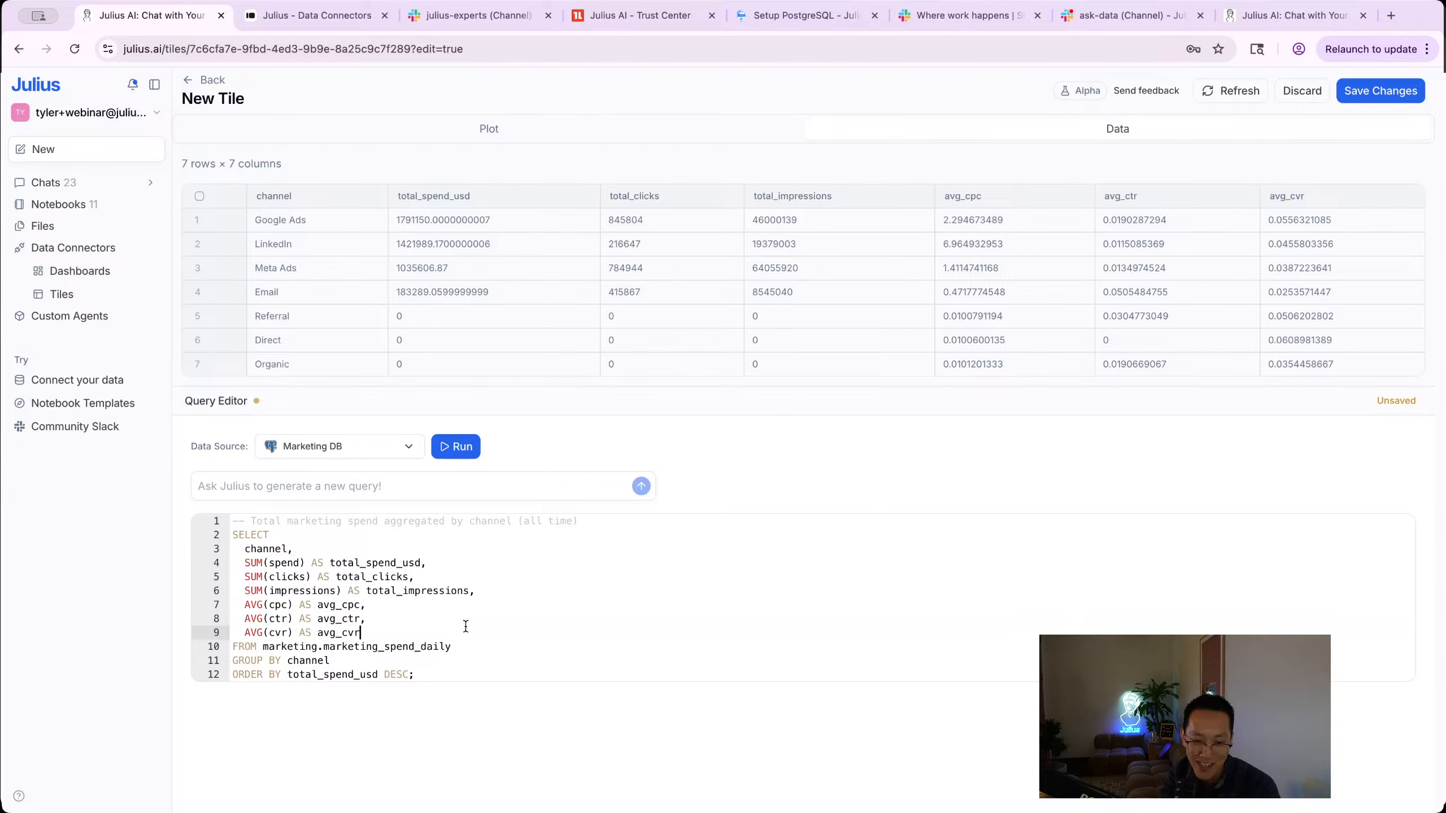
triple_click(465, 626)
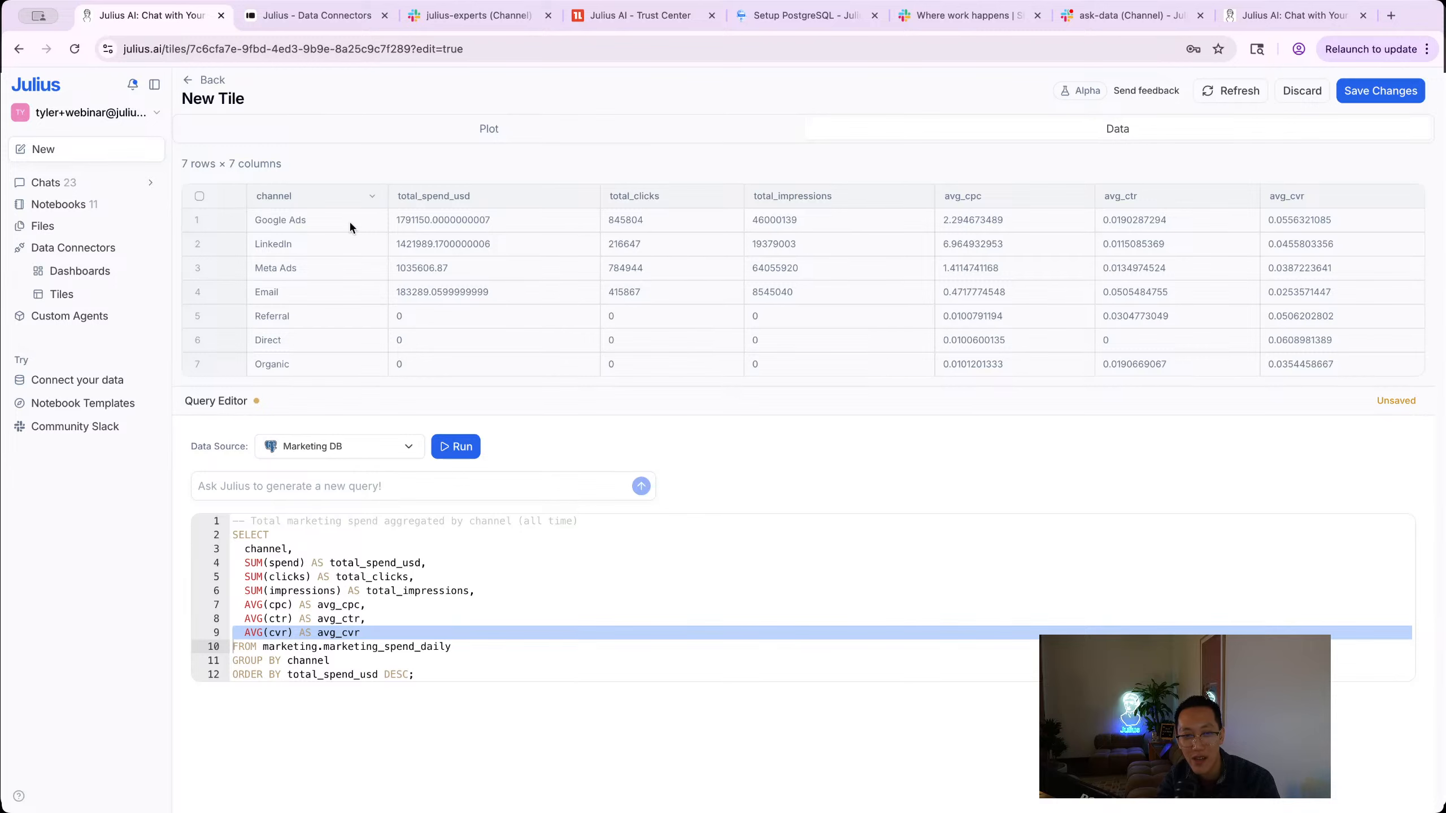
click(553, 140)
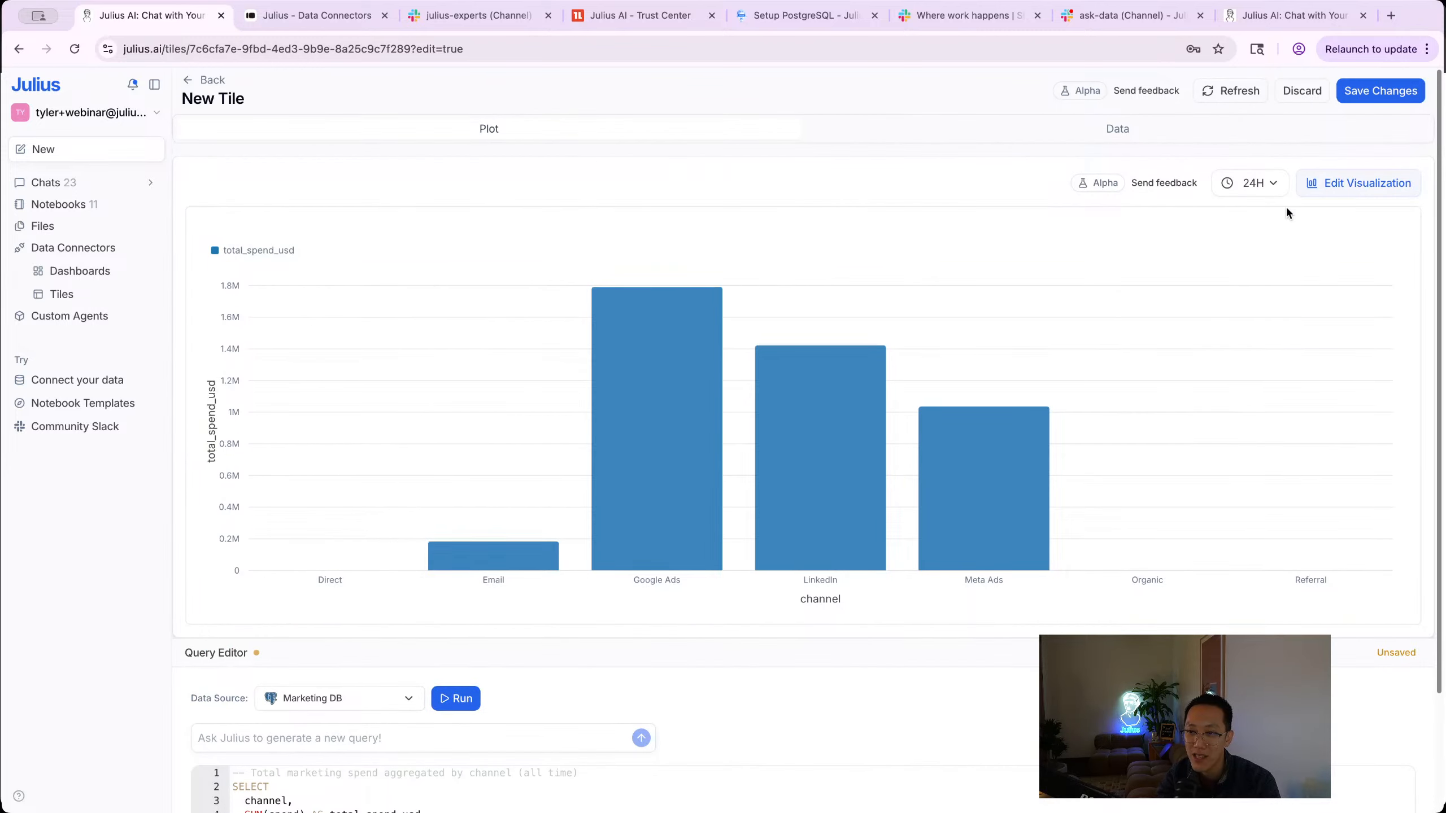
click(1371, 91)
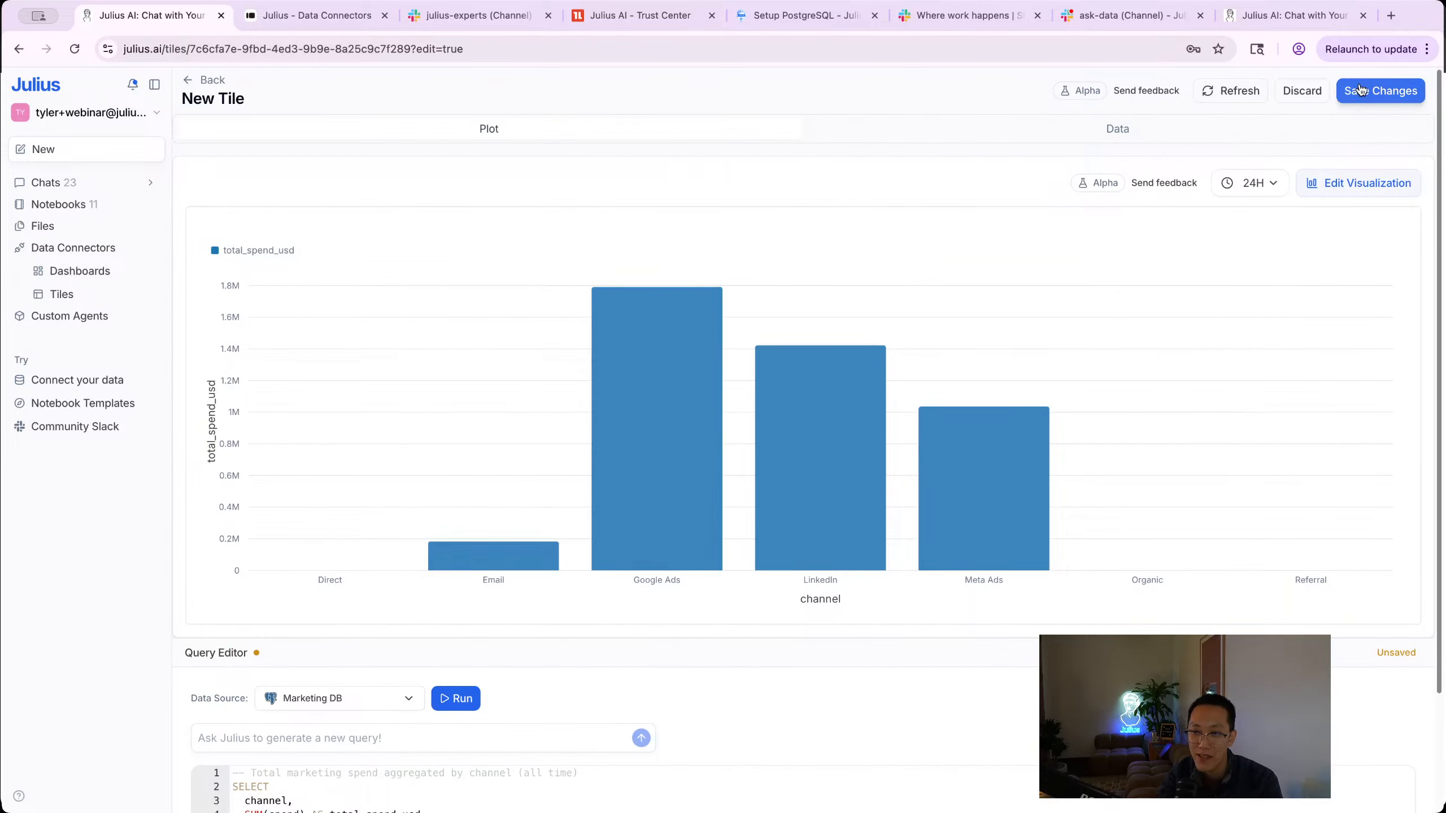
click(93, 268)
Step: Add the saved spend-by-channel bar chart tile to the New dashboard, then briefly open the help list
click(580, 268)
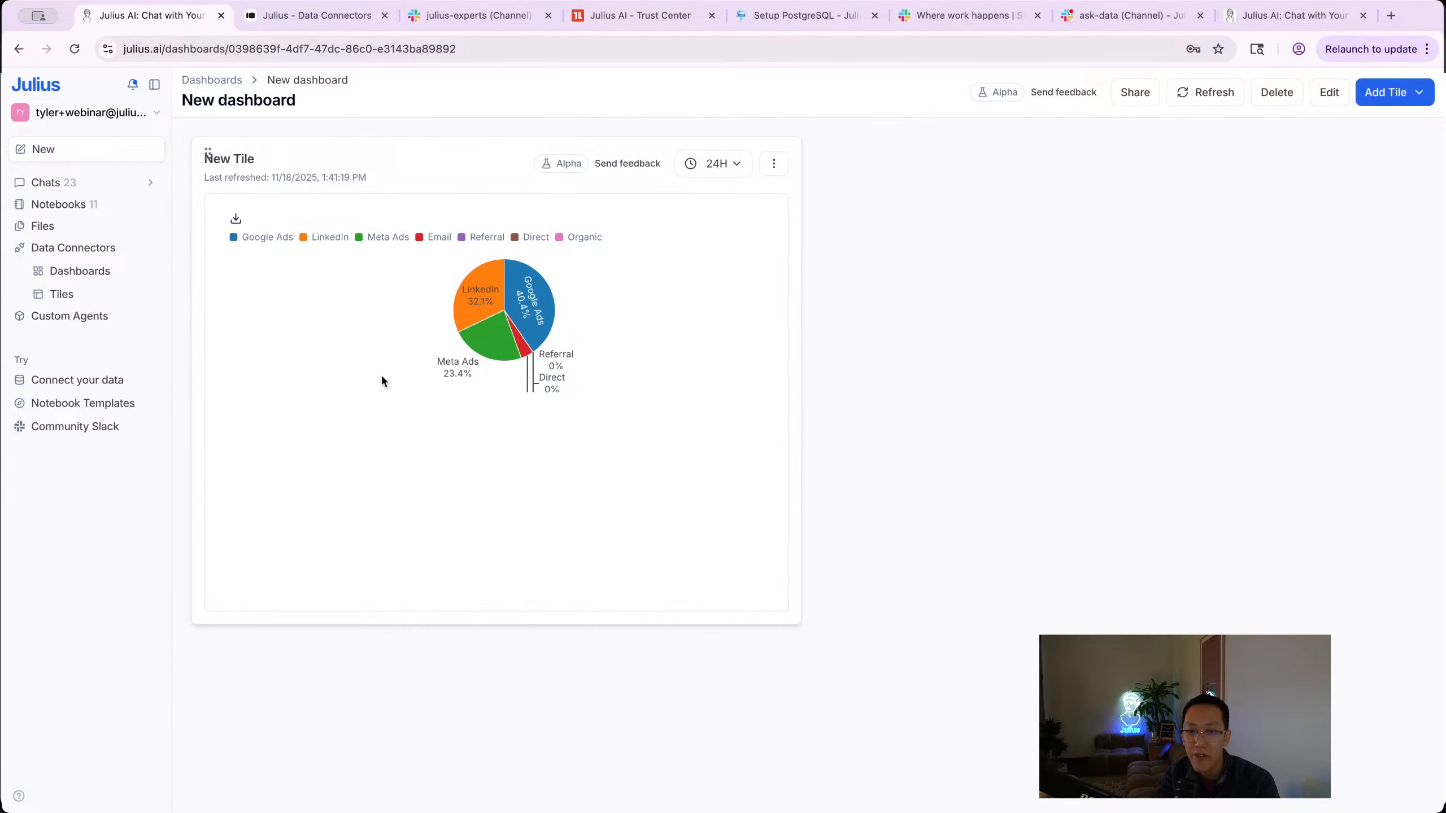
click(1420, 97)
click(584, 413)
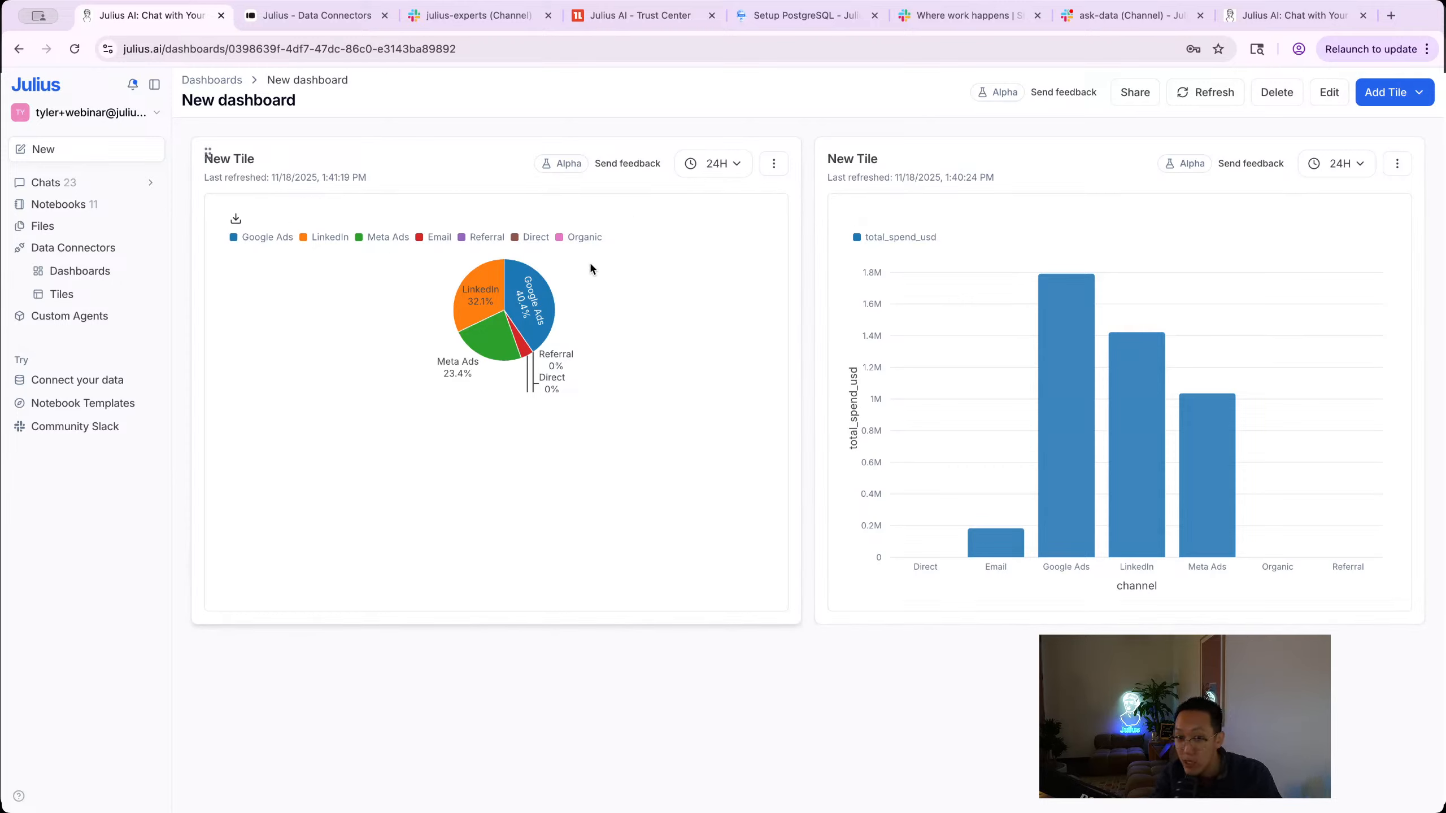
mouse_move(1124, 381)
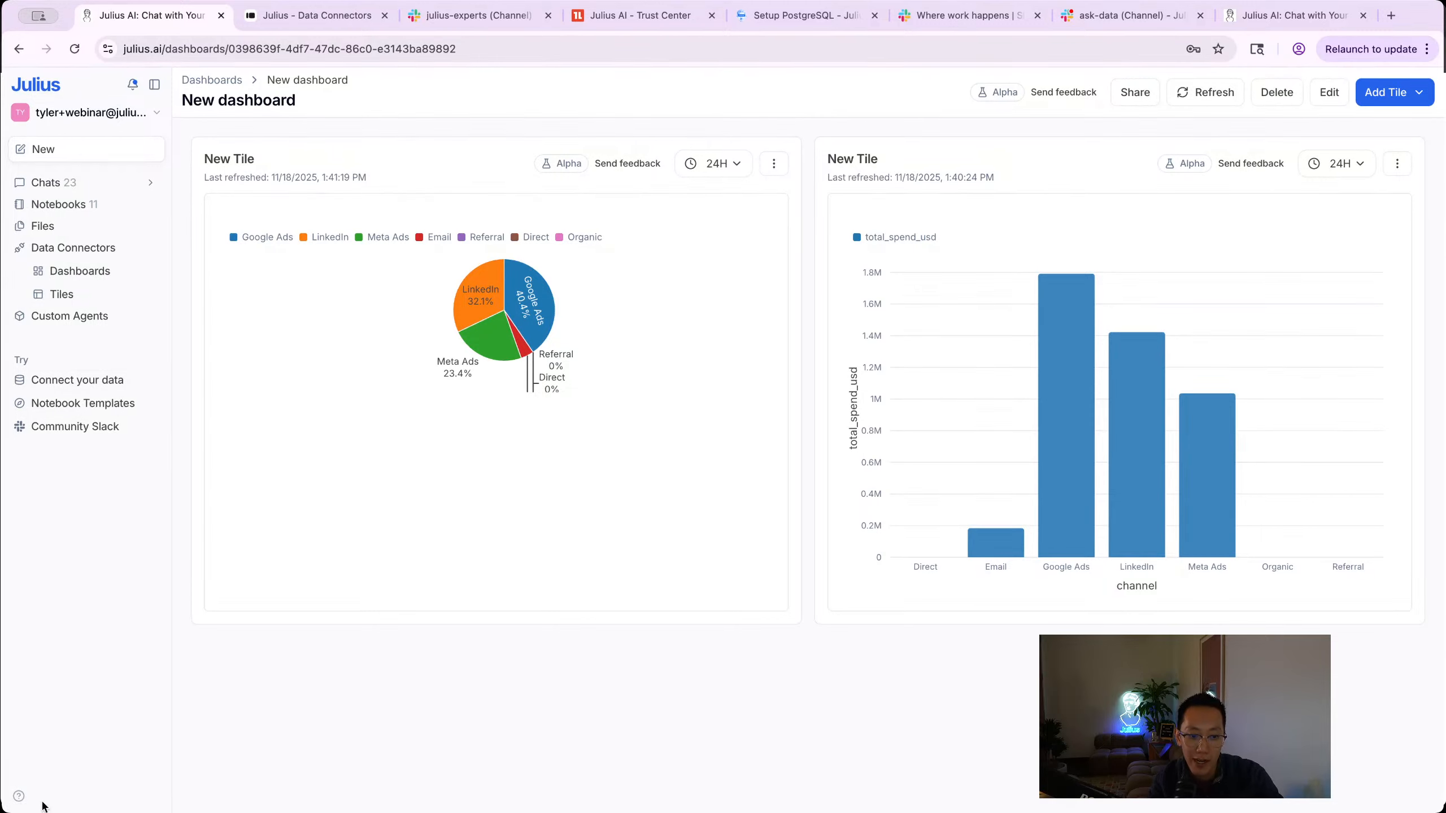
click(19, 796)
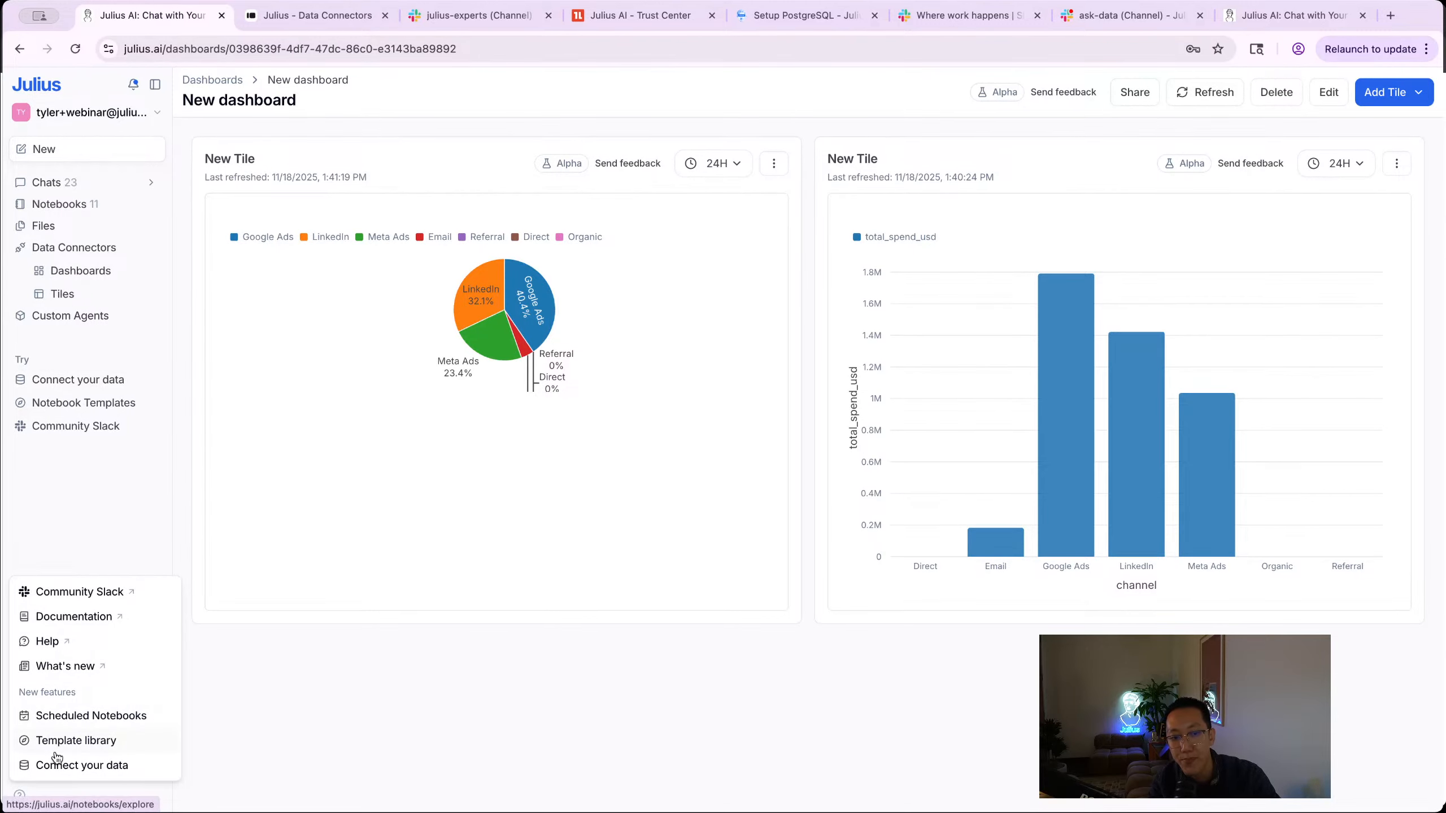
click(368, 717)
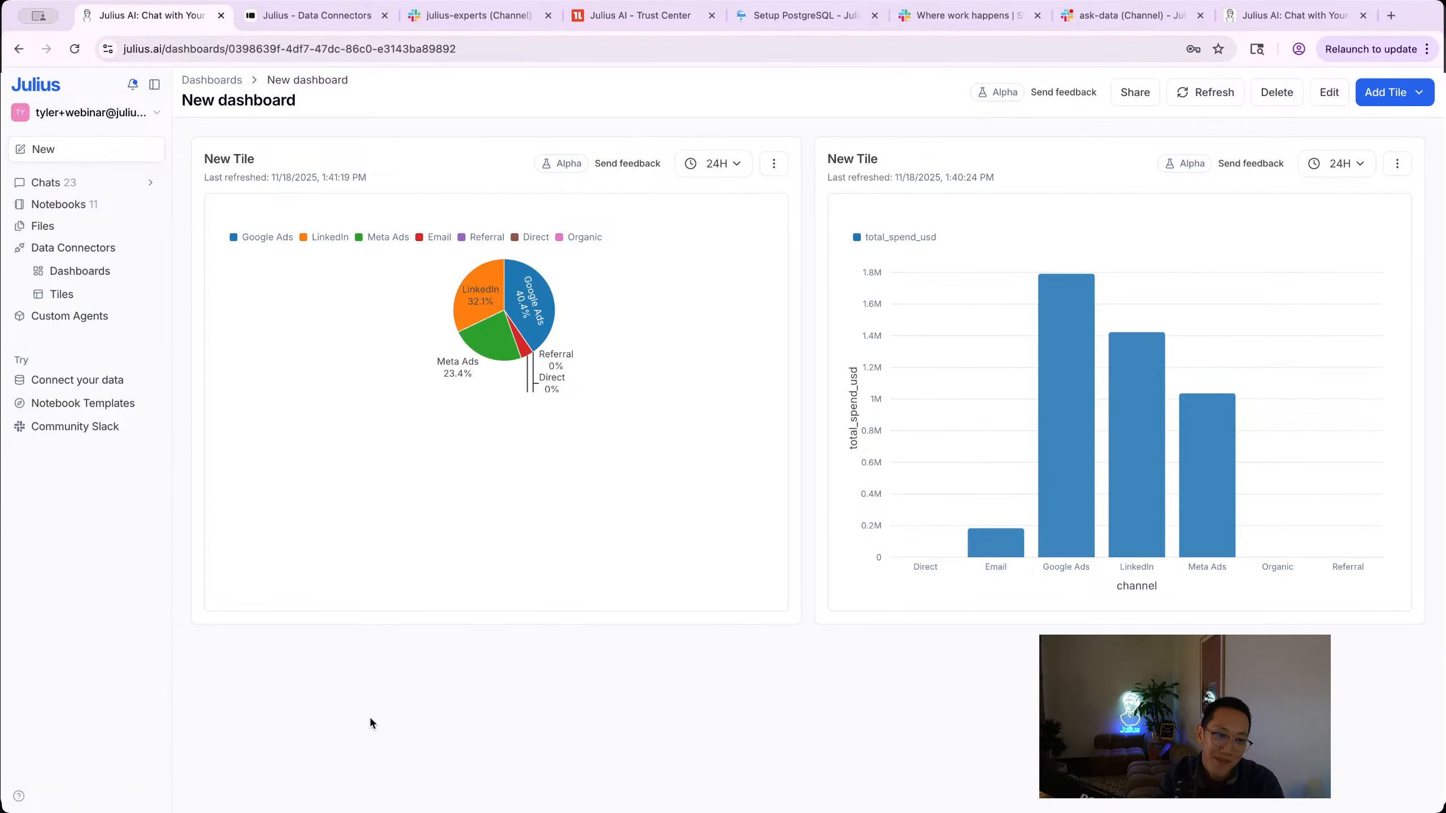